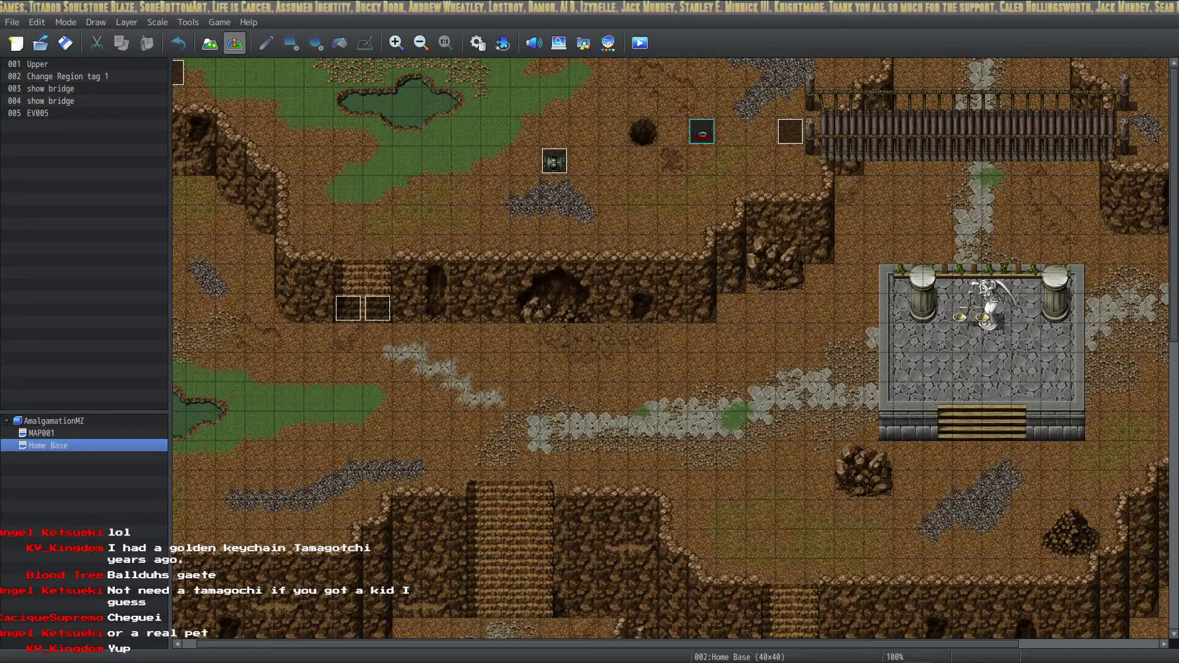
# Switch to Discord and examine the submitted face, walk and sideview battler sprites in #amalgamation_mz, enlarging the battler sheet.
pyautogui.moveTo(768, 662); pyautogui.dragTo(529, 79)
pyautogui.scroll(5, 654, 307)
pyautogui.scroll(3, 658, 331)
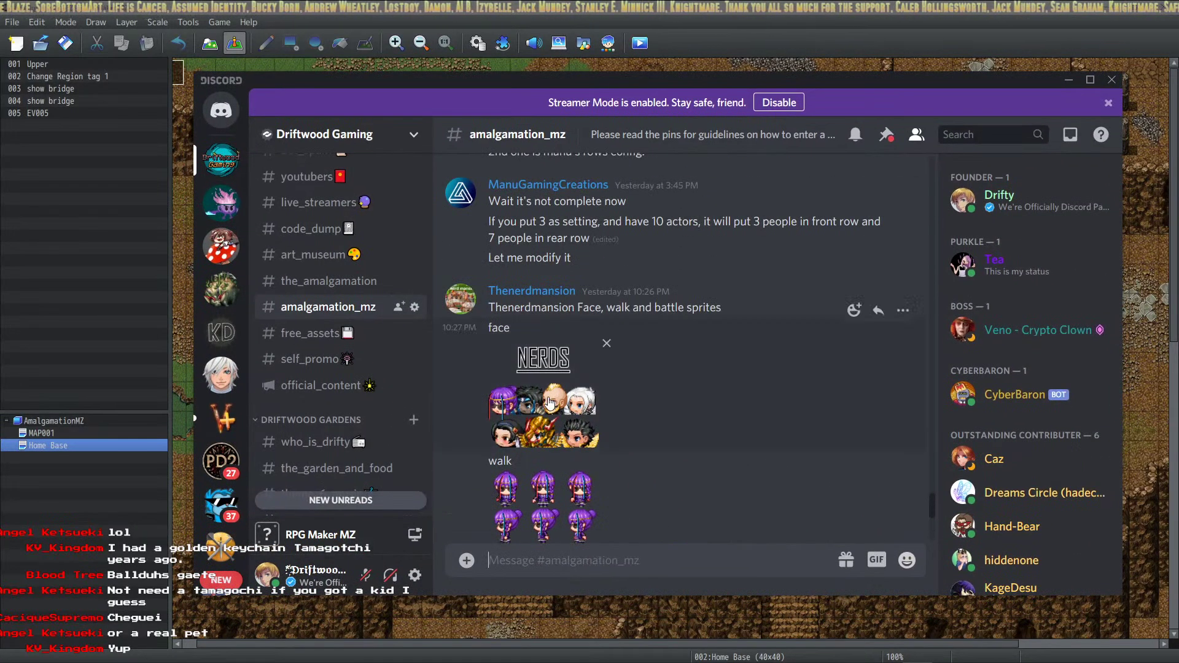
pyautogui.scroll(-5, 632, 369)
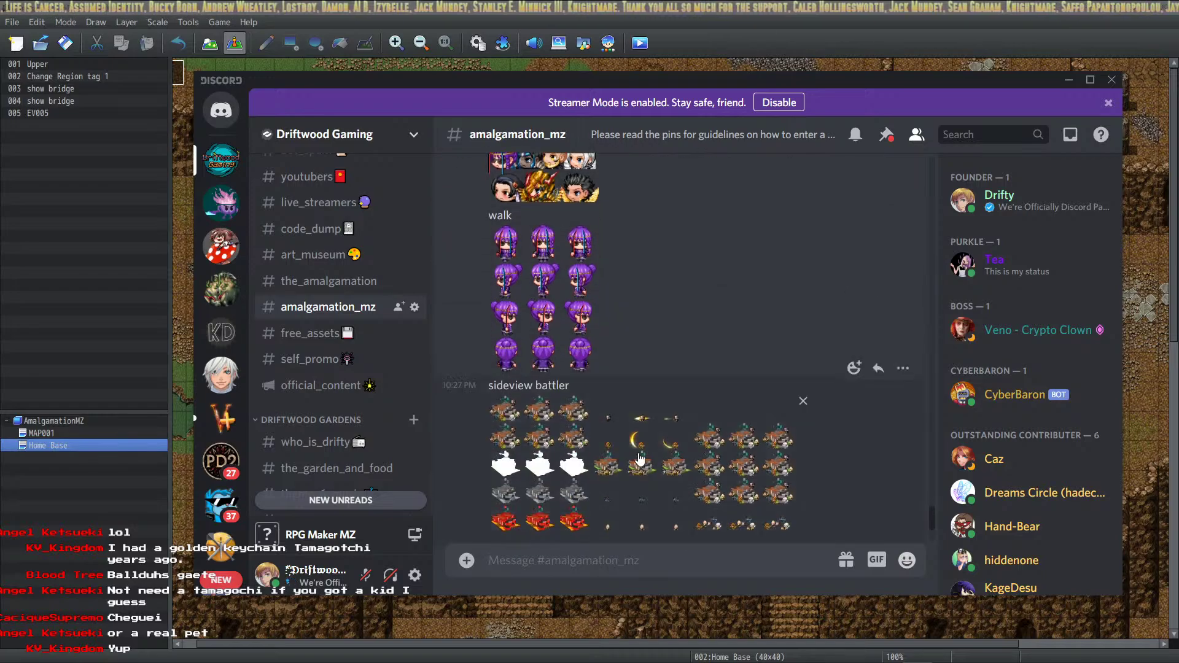
pyautogui.scroll(3, 639, 451)
pyautogui.scroll(-2, 646, 433)
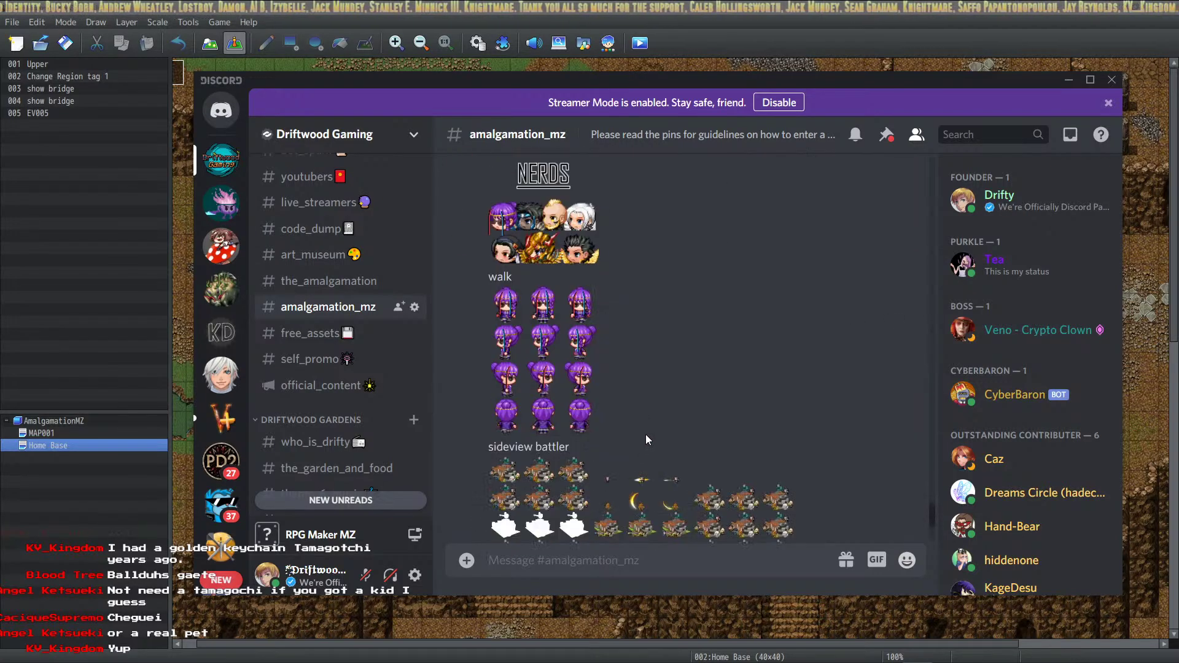
pyautogui.scroll(1, 532, 320)
pyautogui.scroll(-4, 532, 319)
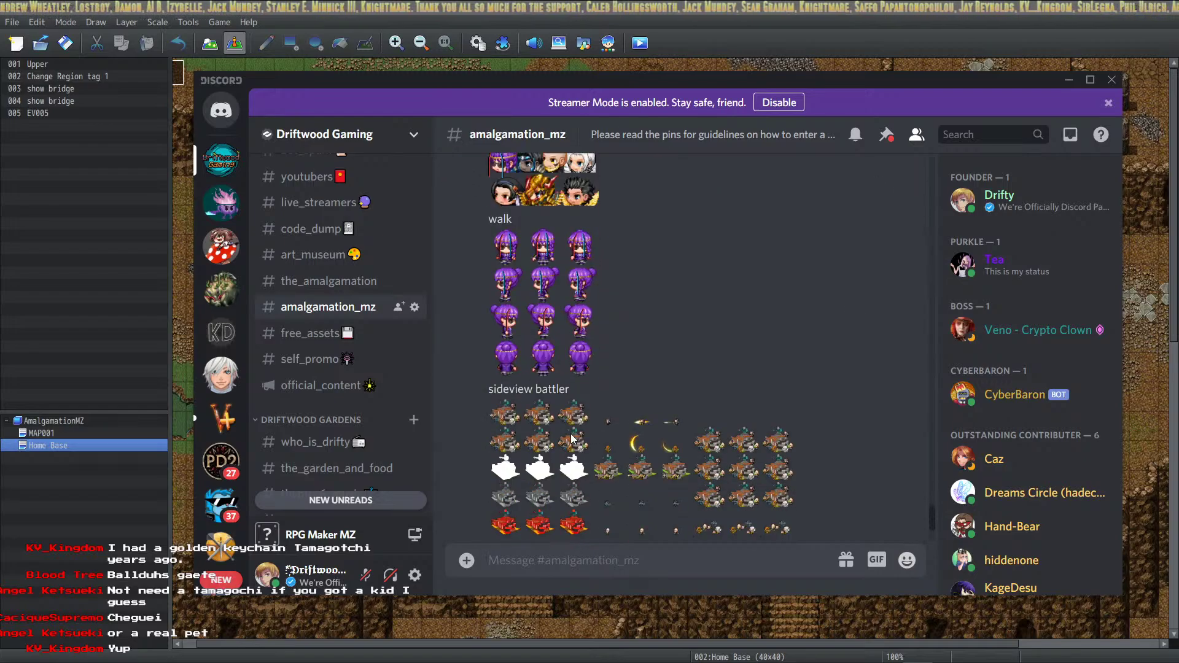
pyautogui.click(612, 423)
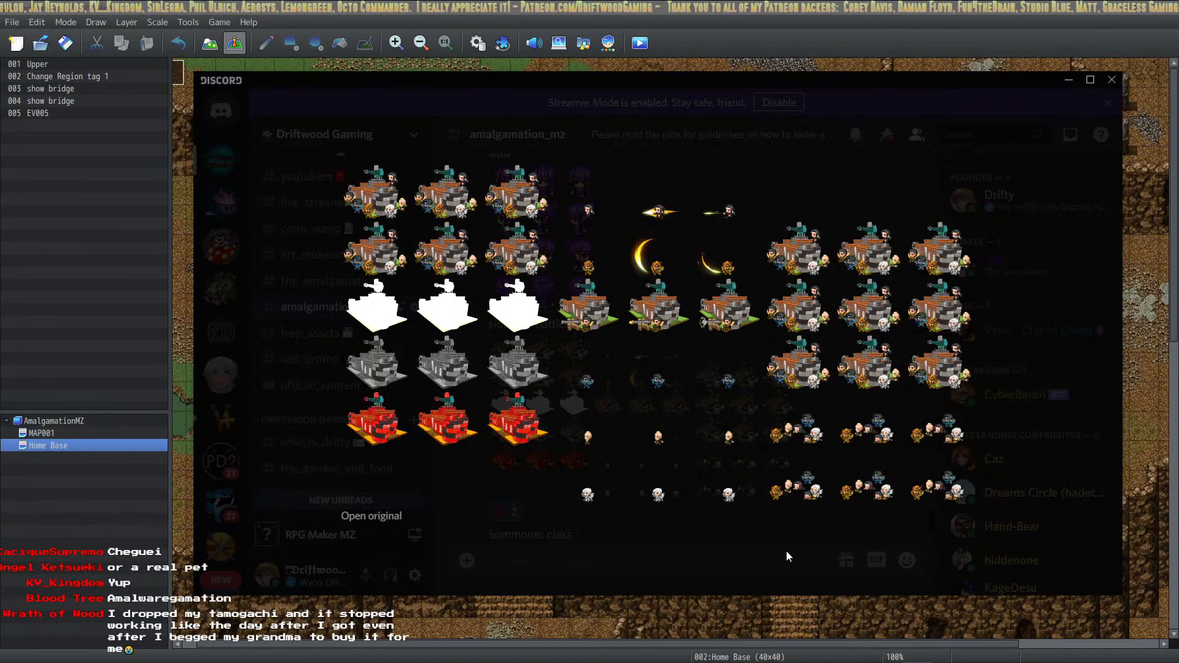
pyautogui.click(737, 547)
# Inspect an enlarged view of the NERDS face image in the sprite submission.
pyautogui.scroll(5, 648, 442)
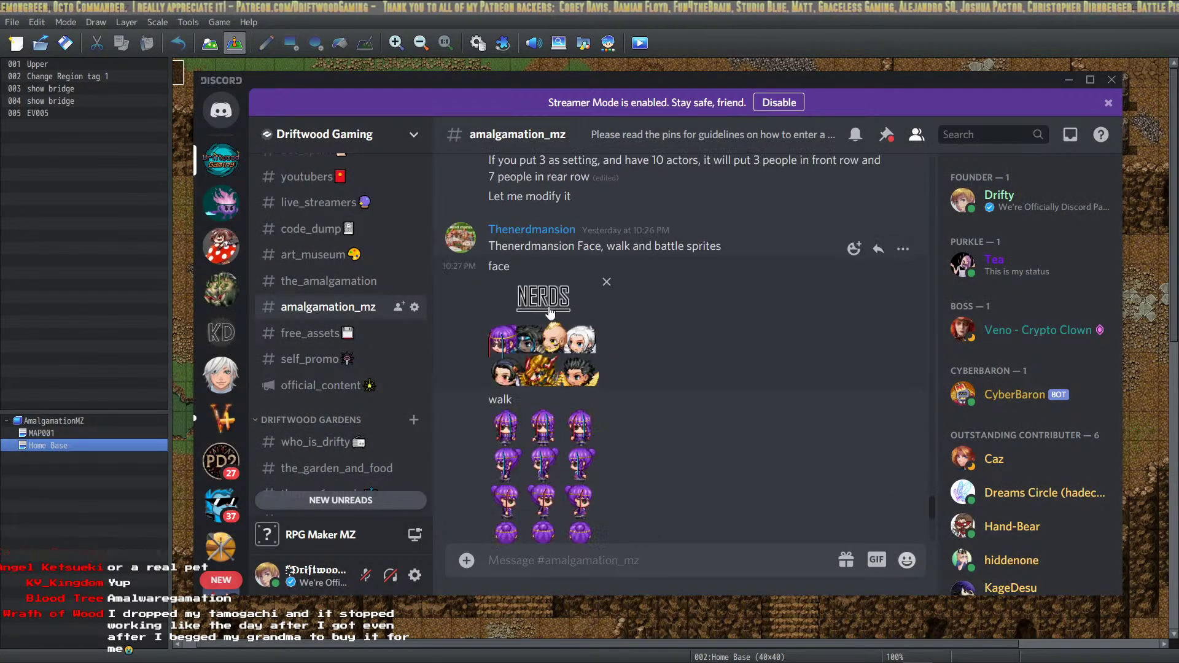
pyautogui.click(550, 347)
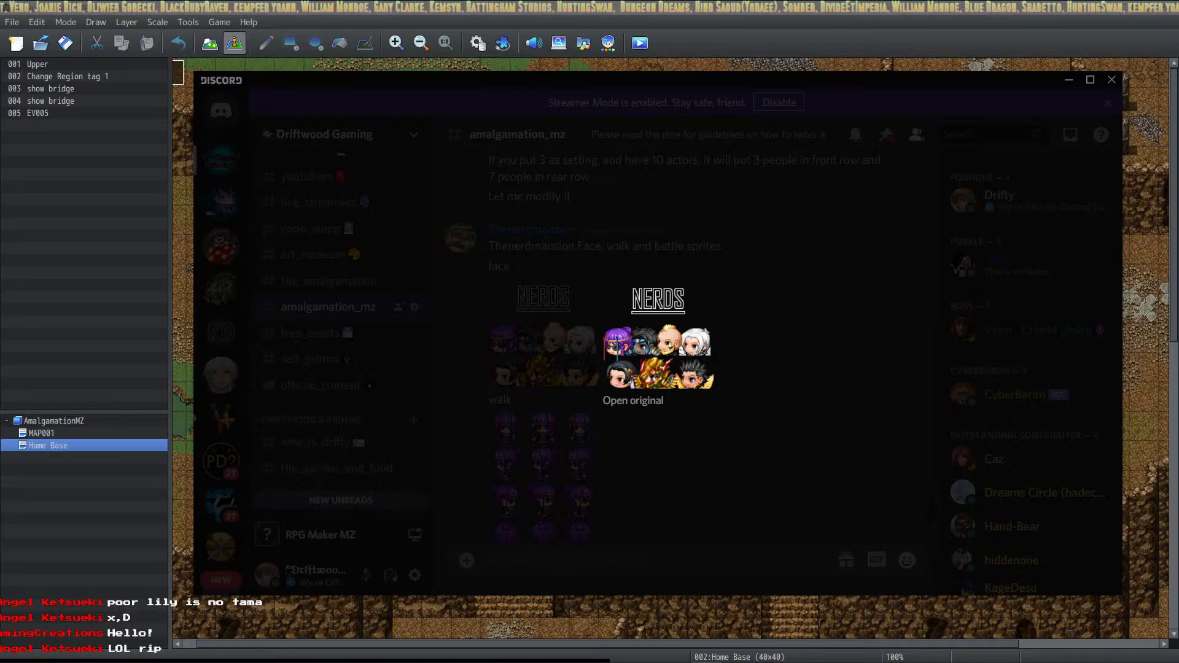
pyautogui.click(674, 468)
# Review the submission's walk sprites, sideview battler sheet and Summoner class description, then put Discord away.
pyautogui.scroll(-2, 599, 441)
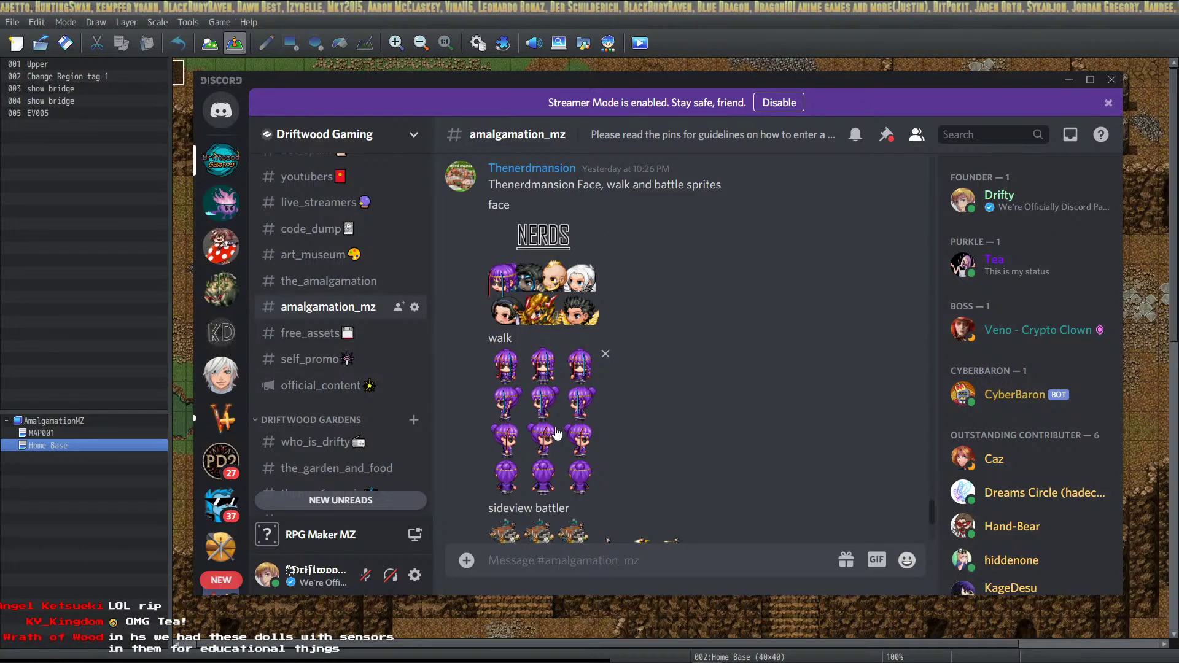
pyautogui.scroll(-1, 557, 434)
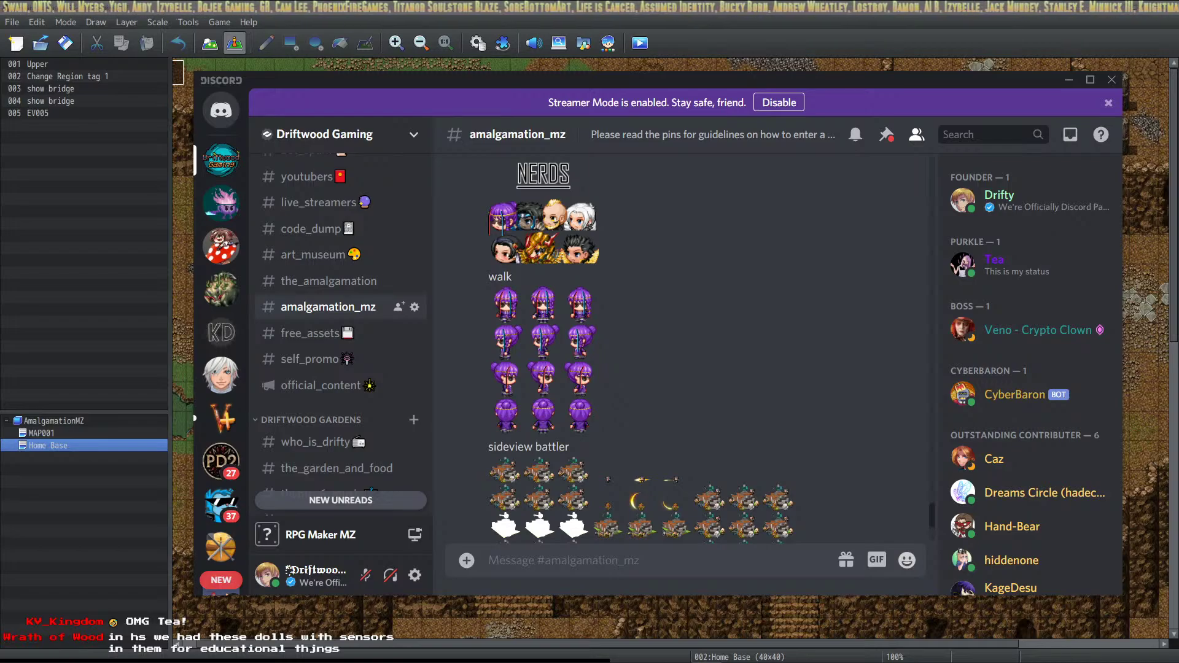
pyautogui.scroll(-3, 581, 381)
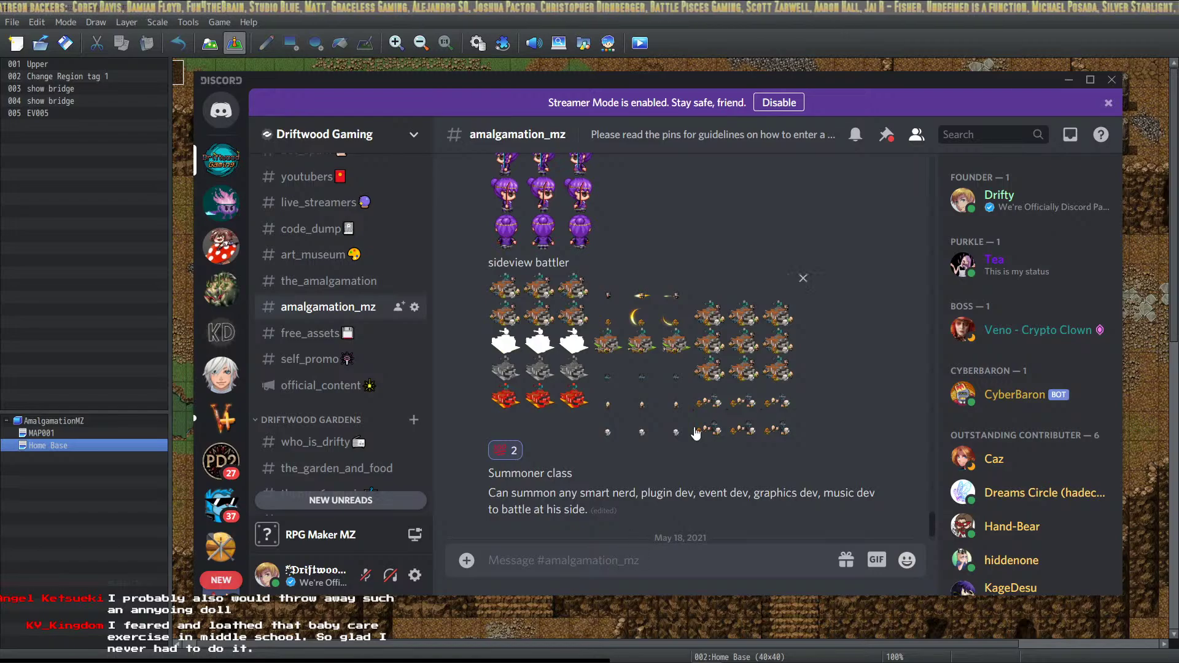
pyautogui.scroll(3, 657, 430)
pyautogui.scroll(6, 657, 436)
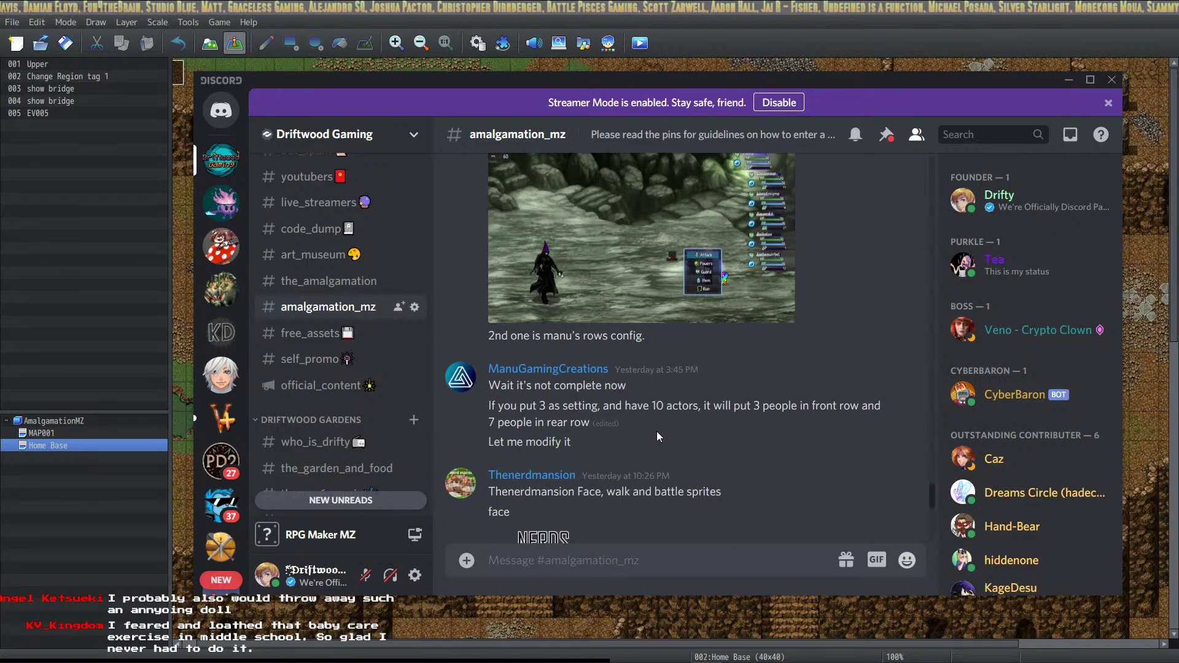
pyautogui.scroll(-7, 657, 437)
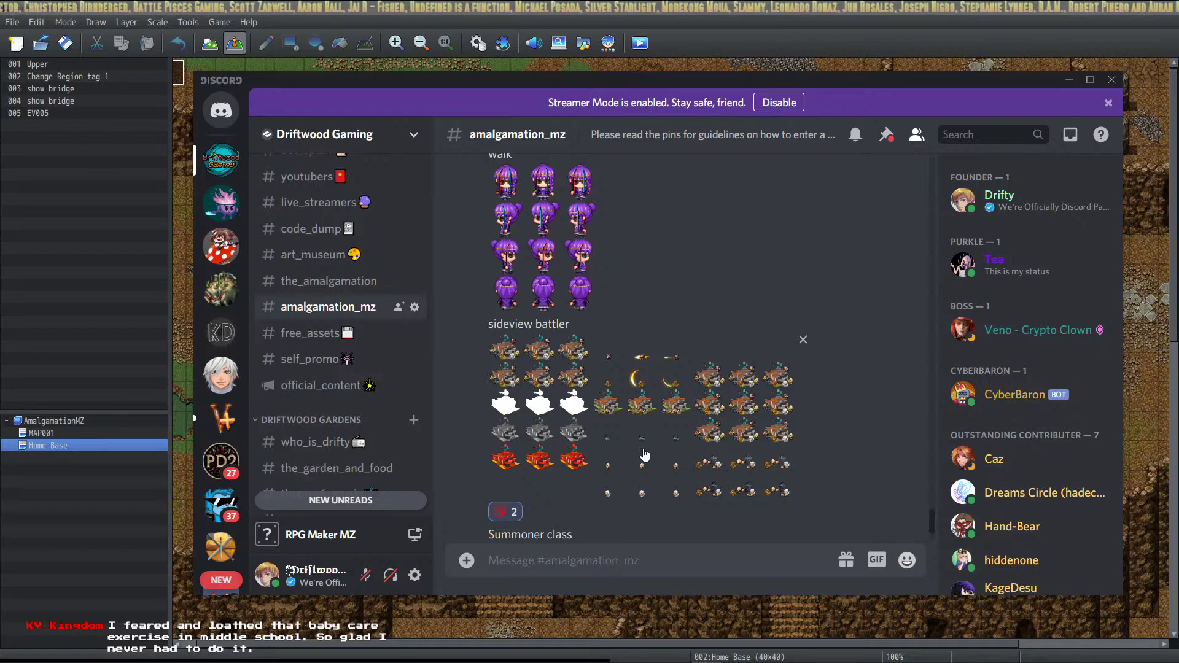
pyautogui.scroll(-1, 643, 455)
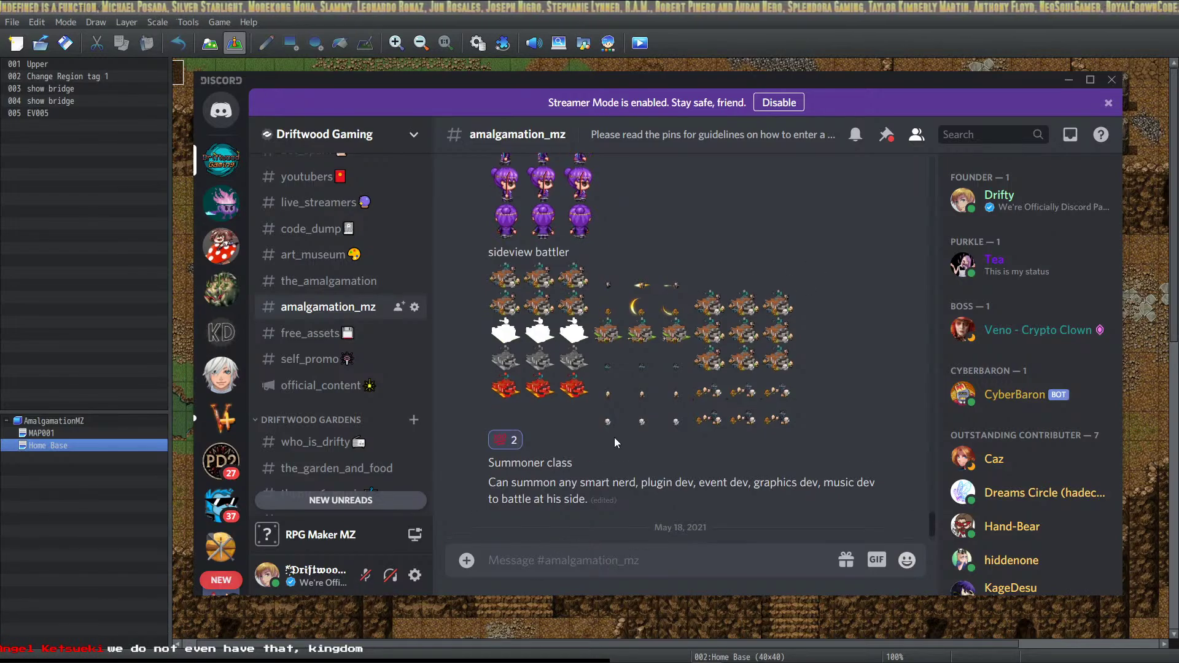
pyautogui.scroll(-1, 614, 451)
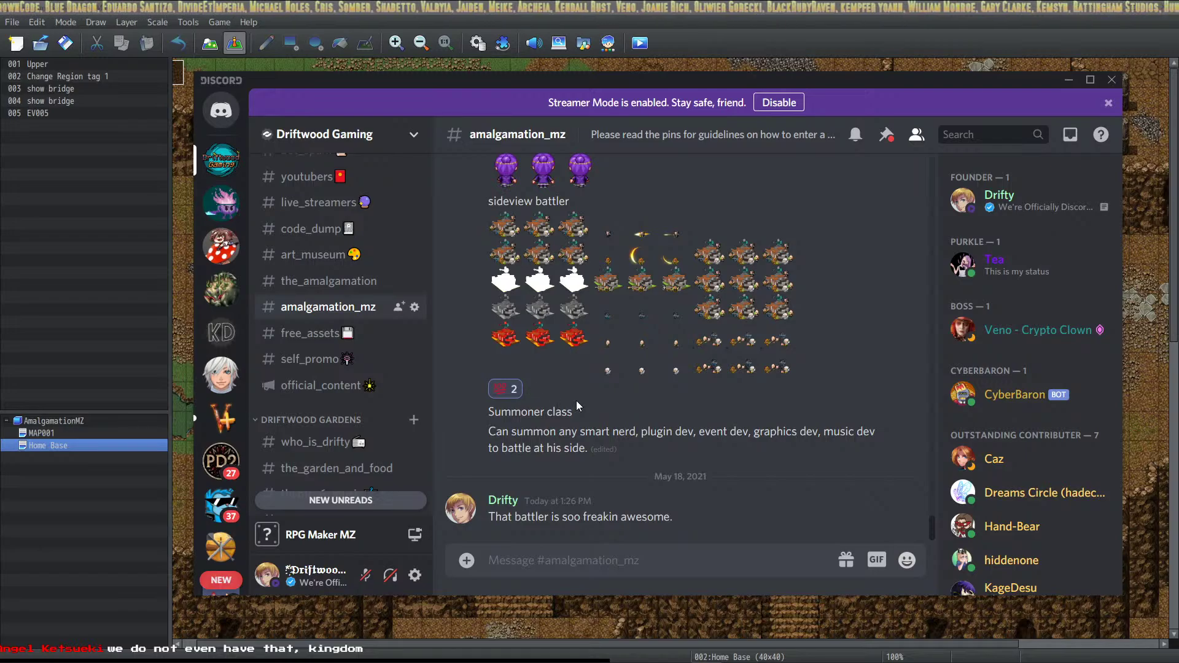
pyautogui.scroll(5, 651, 430)
pyautogui.scroll(-5, 665, 446)
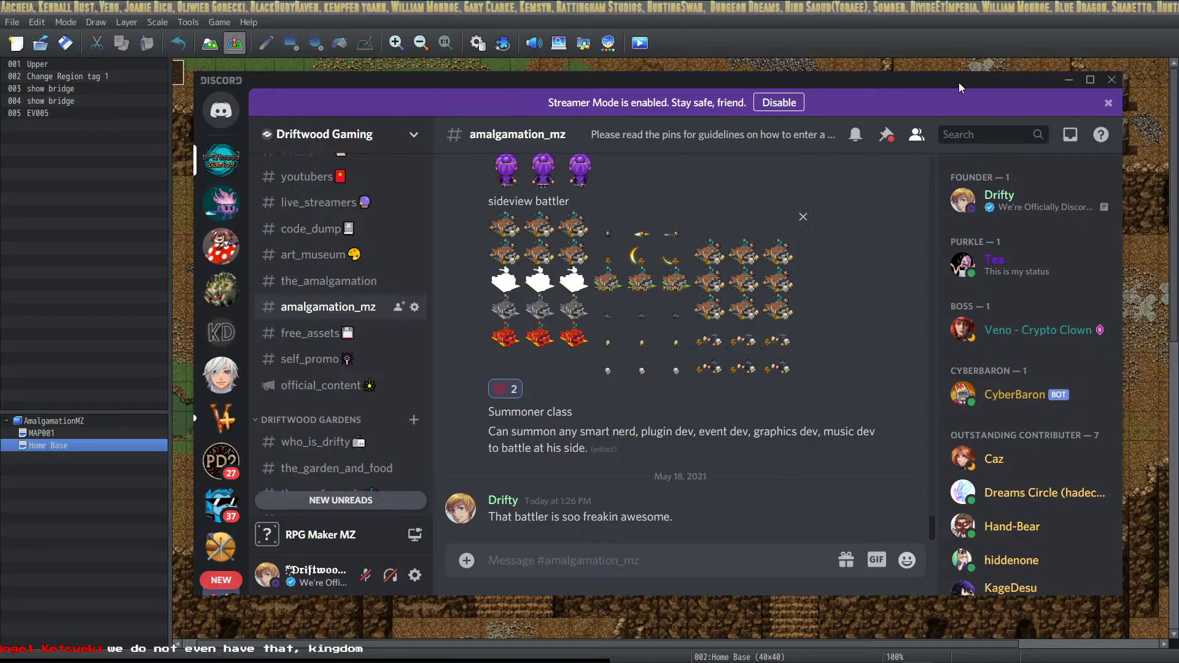
pyautogui.moveTo(960, 83); pyautogui.dragTo(988, 662)
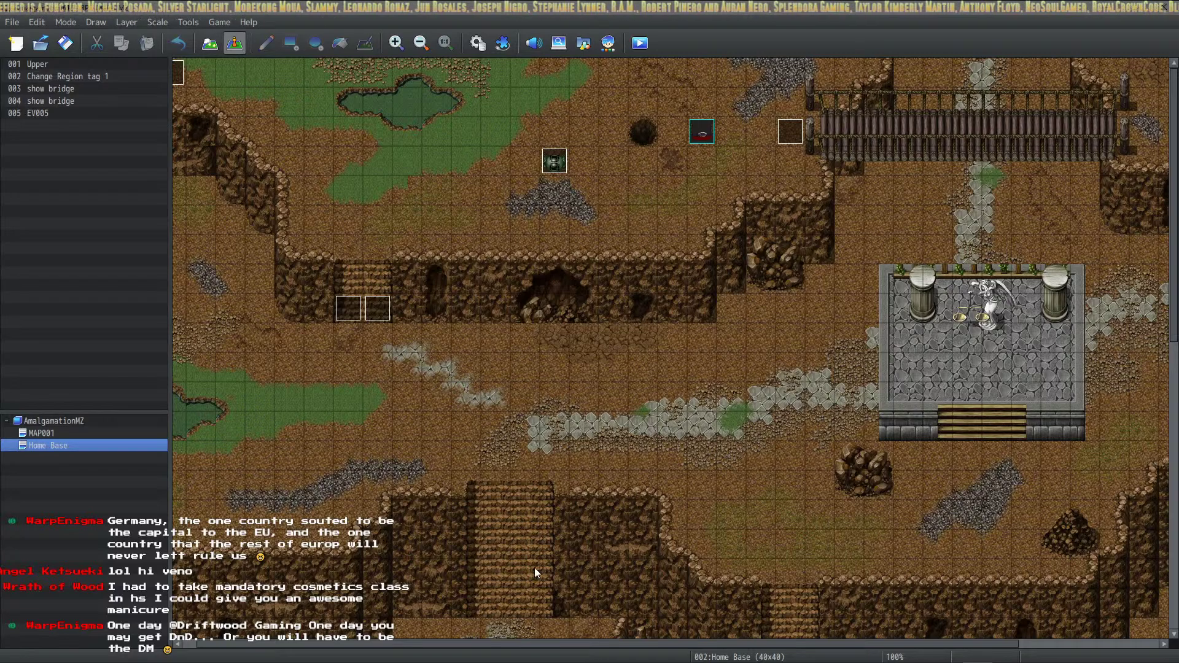
# Name the empty actor 0017 "Nerd Mansion" in the database.
pyautogui.click(479, 43)
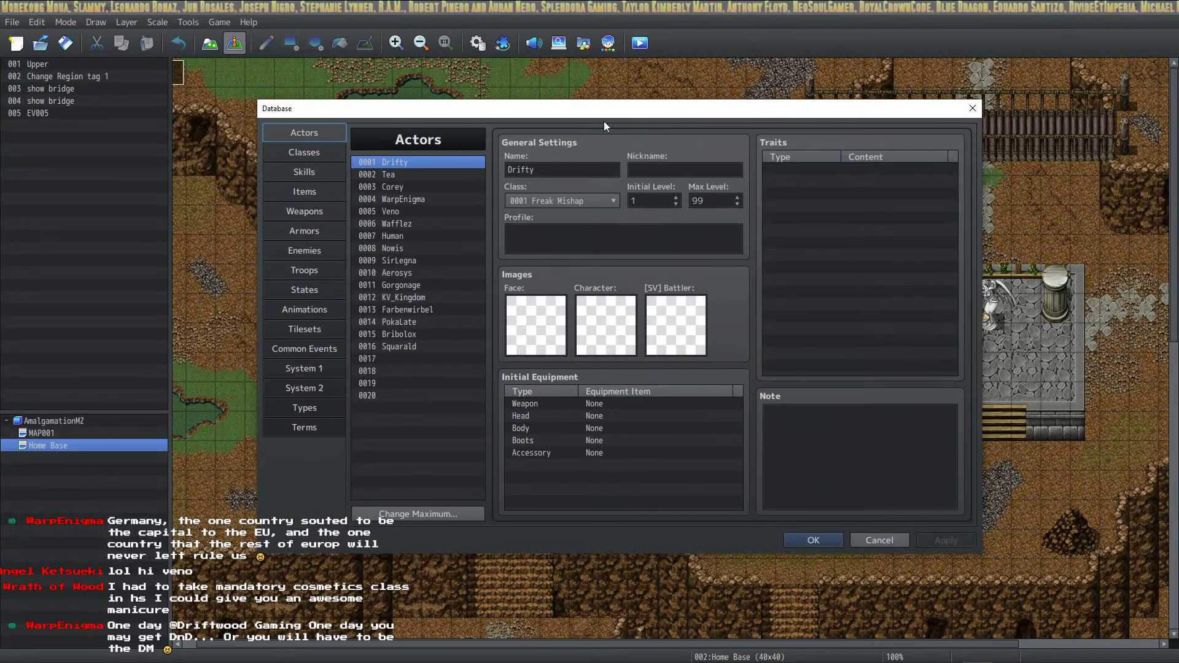
pyautogui.click(402, 359)
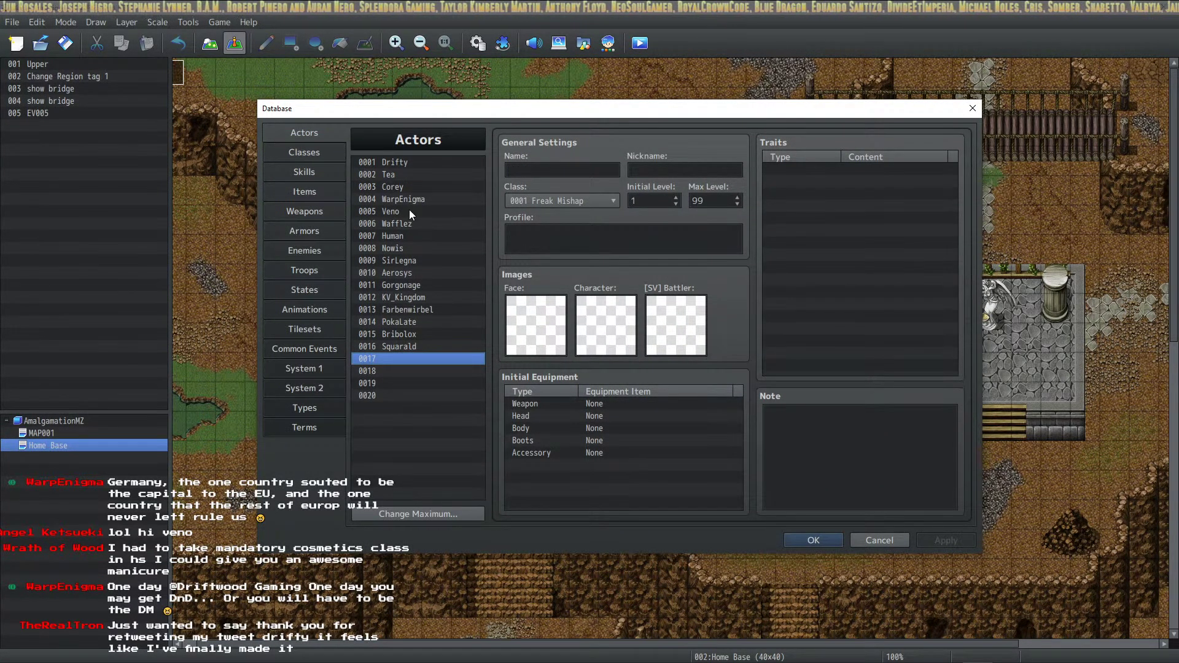
pyautogui.click(521, 172)
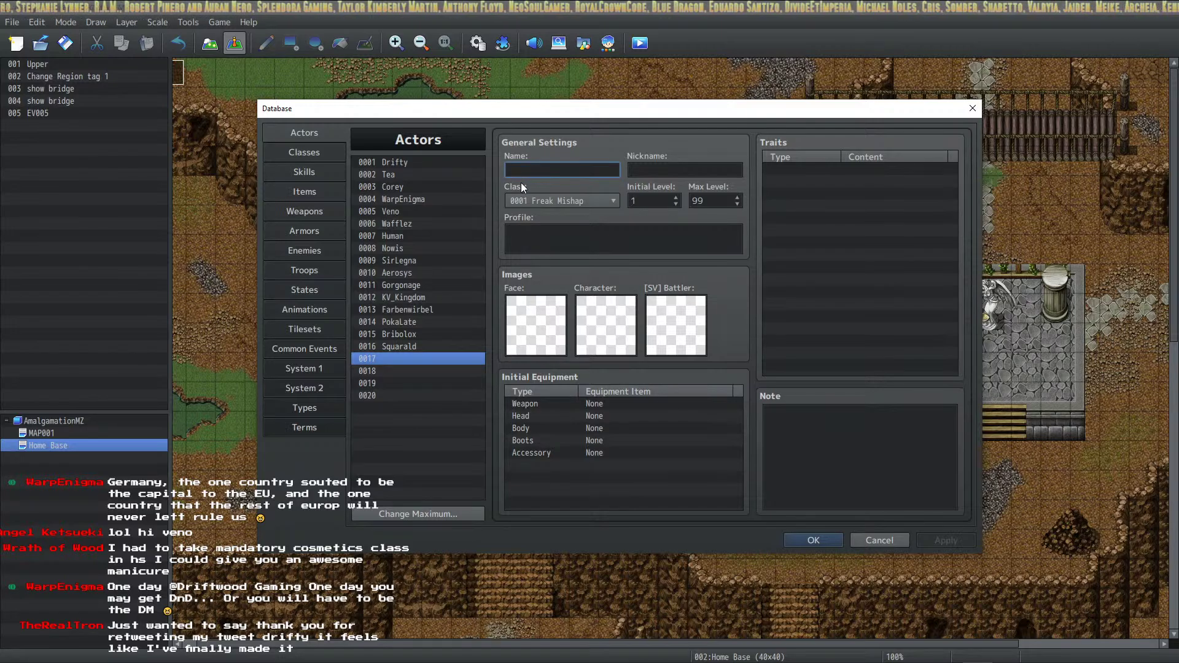
pyautogui.write('NerdMansion')
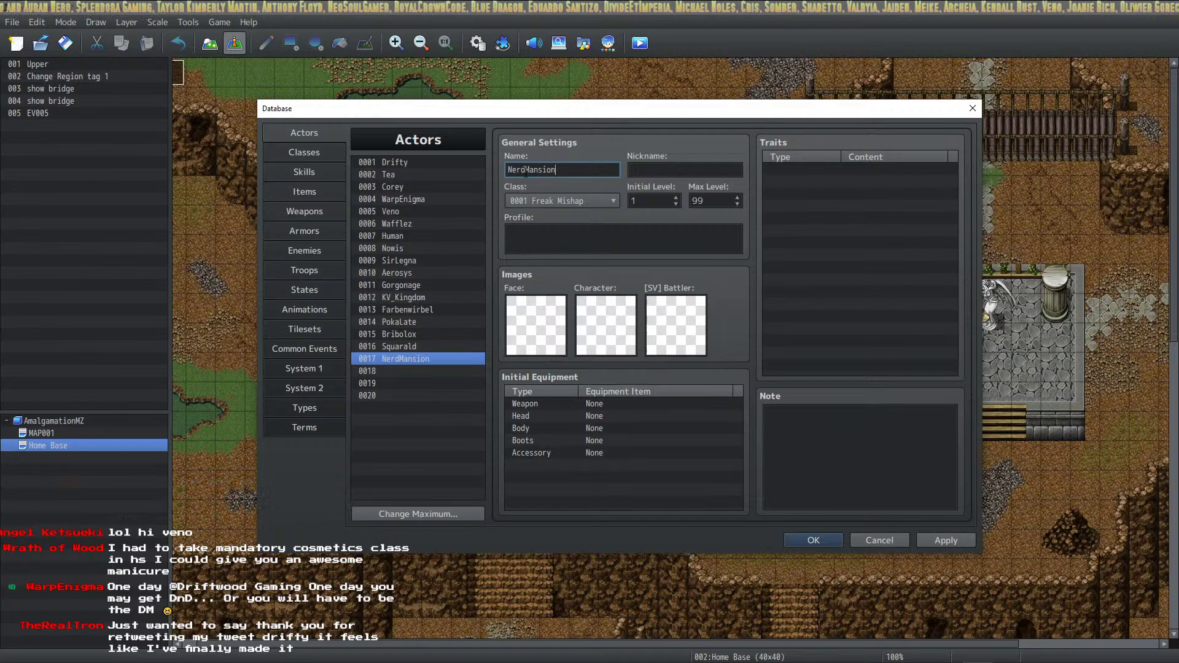
pyautogui.click(525, 172)
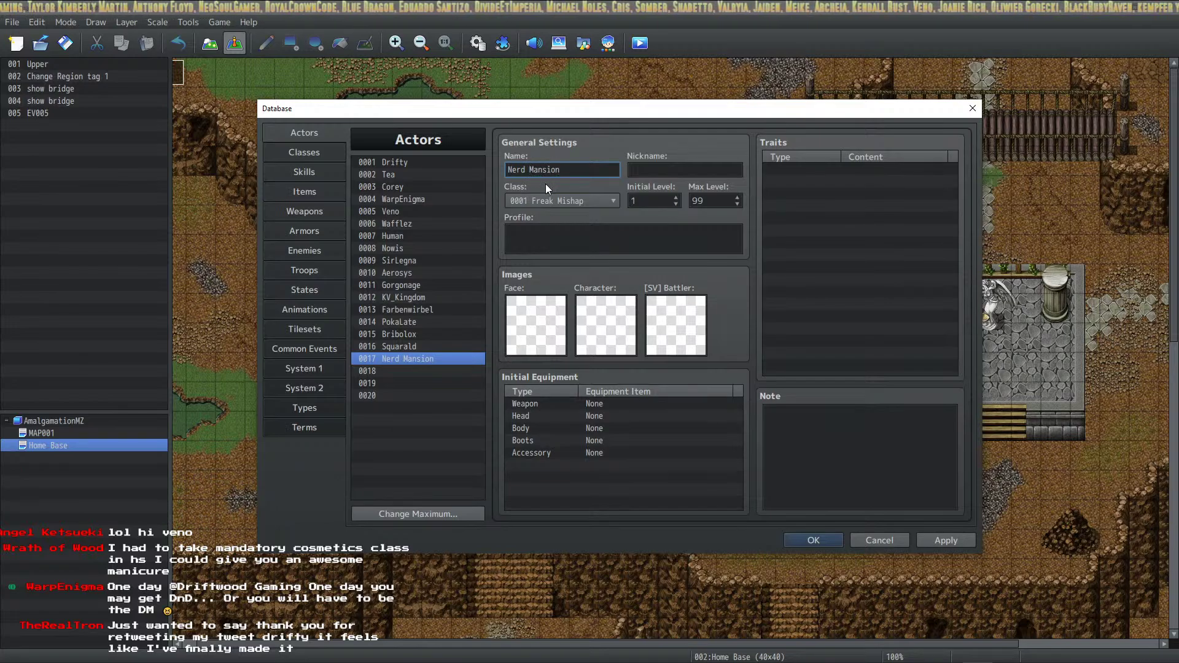
# Assign the nerdface image as the Nerd Mansion actor's face.
pyautogui.click(554, 342)
pyautogui.doubleClick(553, 337)
pyautogui.click(241, 295)
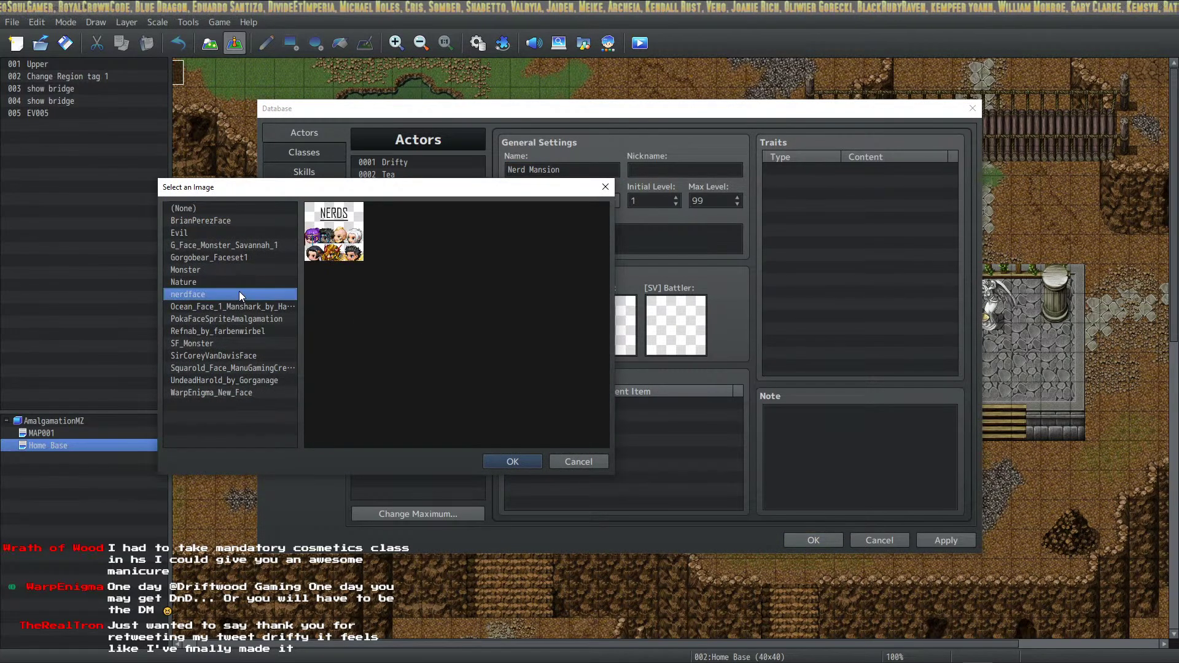
pyautogui.click(513, 461)
pyautogui.doubleClick(535, 344)
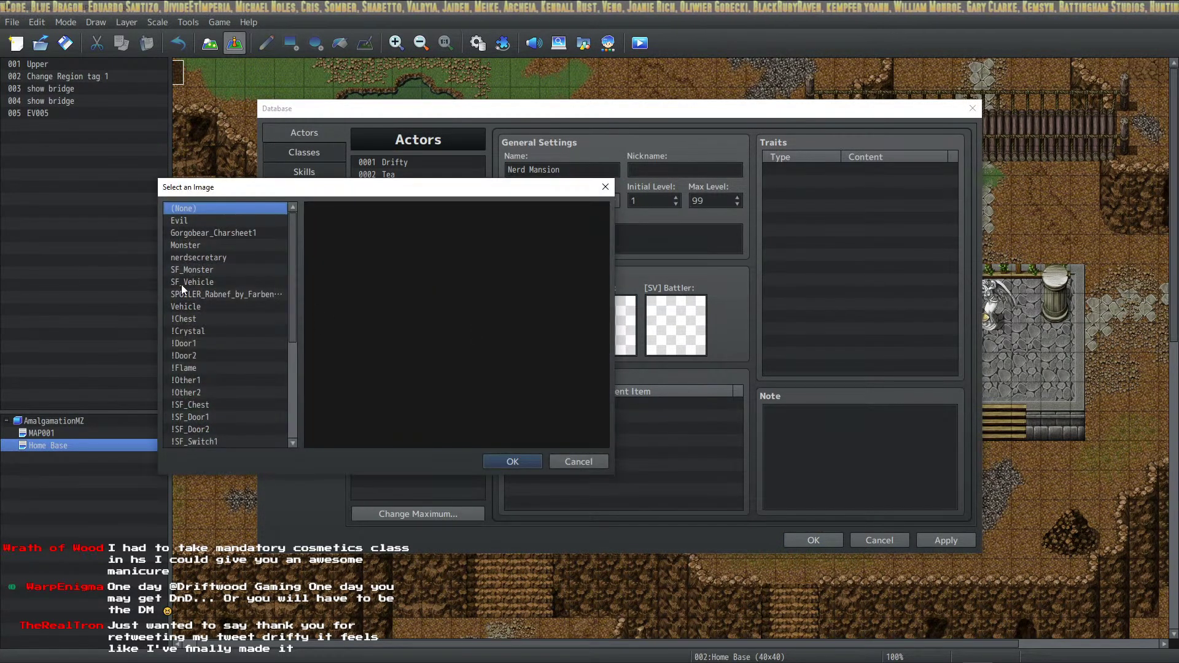
pyautogui.scroll(-5, 230, 288)
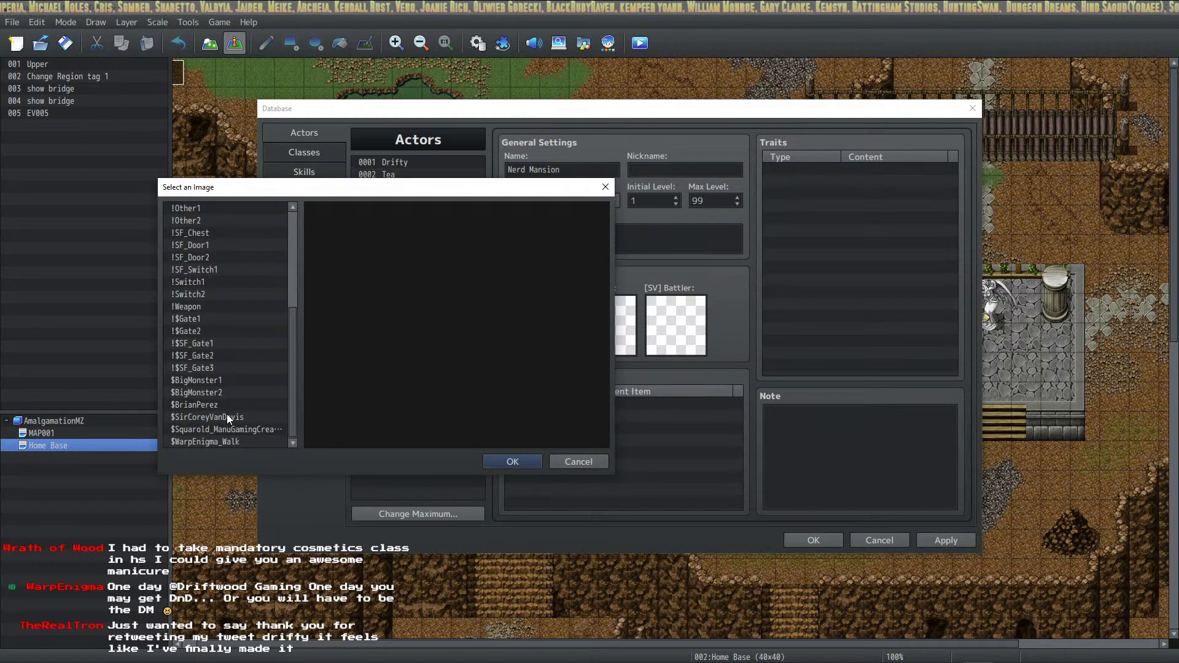
pyautogui.scroll(5, 229, 407)
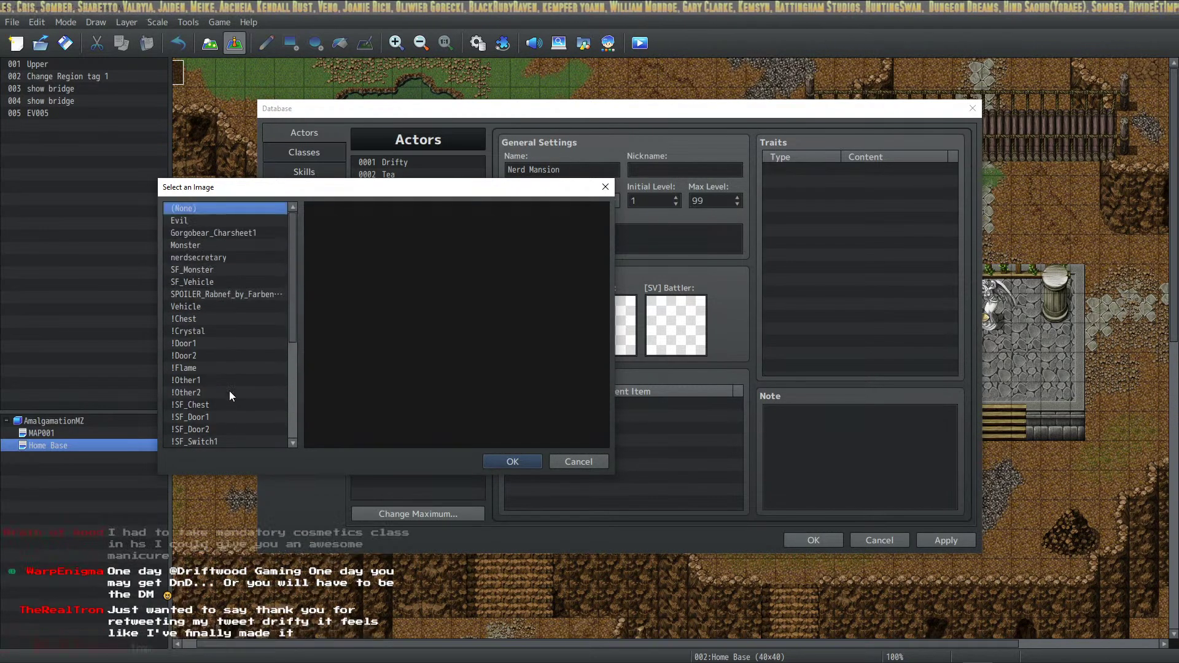
pyautogui.click(216, 259)
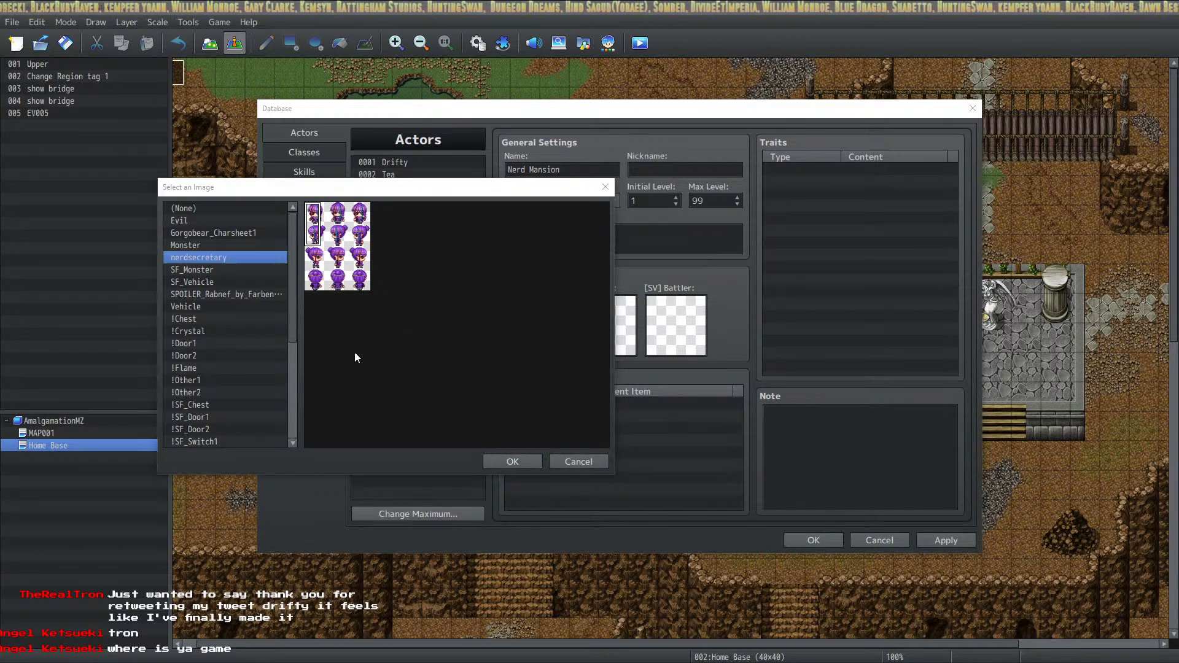
pyautogui.hotkey('alt', 'Tab')
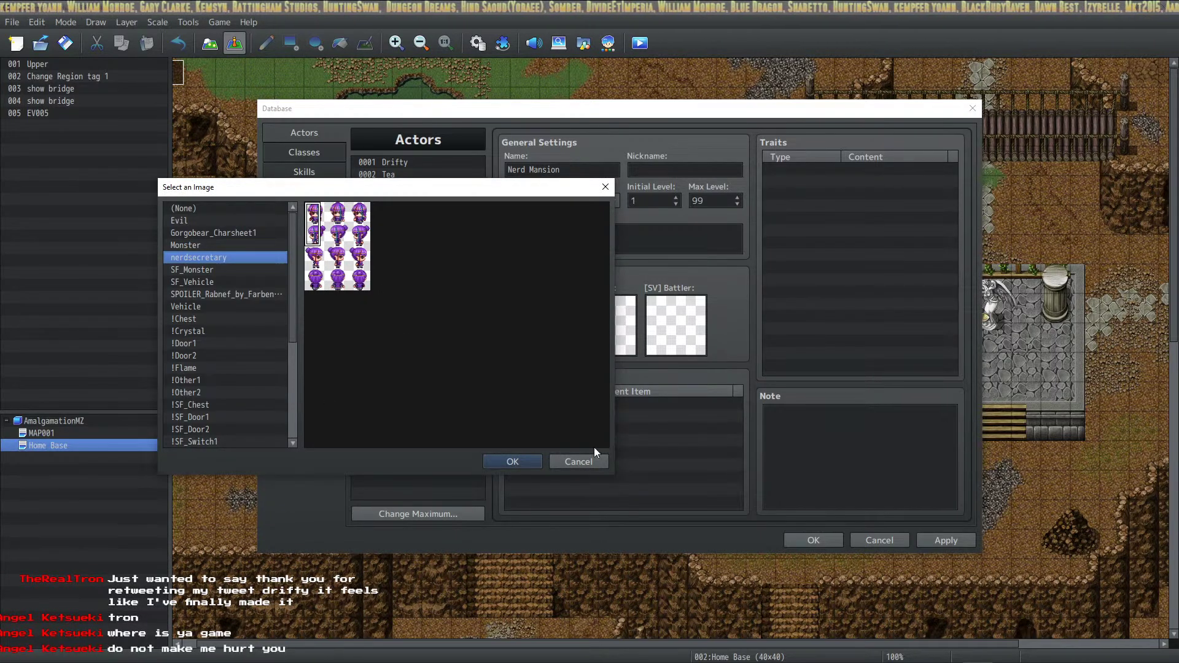
pyautogui.click(581, 465)
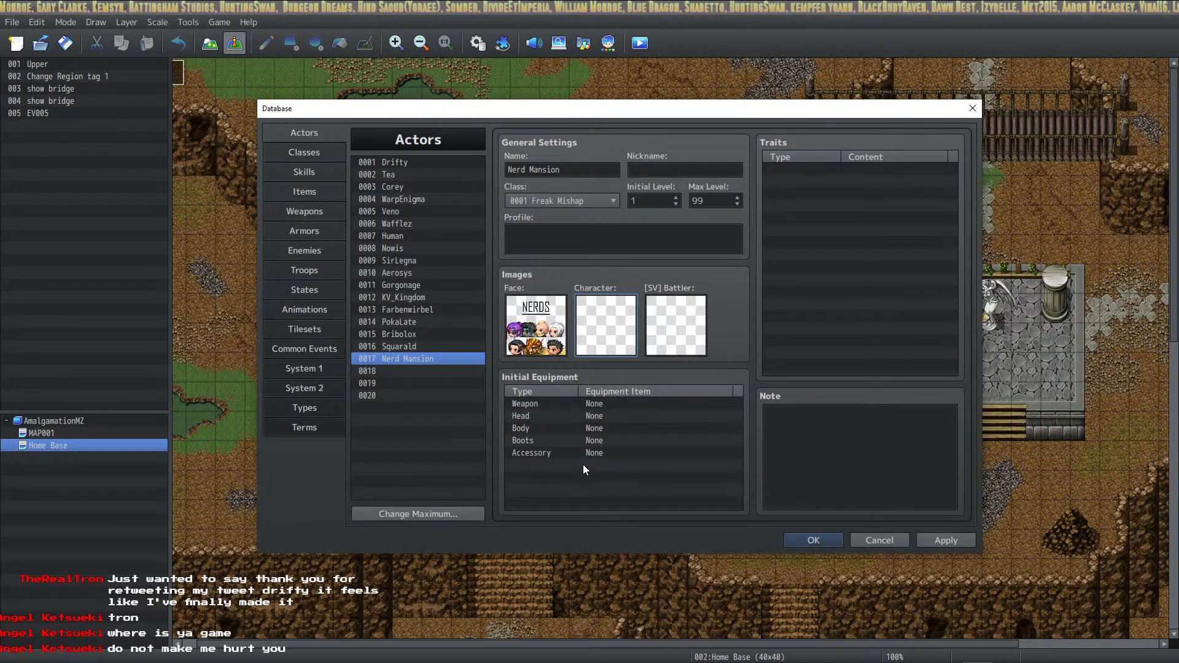
# Apply the Nerd Mansion actor changes and close the database.
pyautogui.click(929, 539)
pyautogui.click(801, 541)
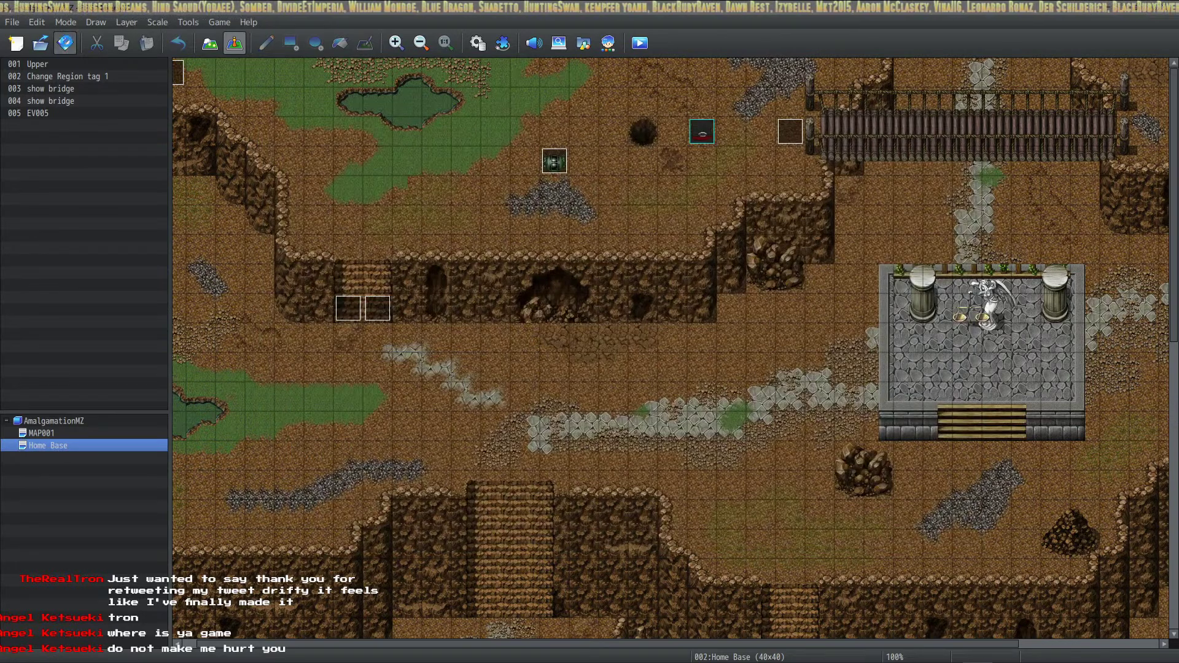
# Open the game's project folder in a smaller window beside the map and browse to img/characters.
pyautogui.click(224, 22)
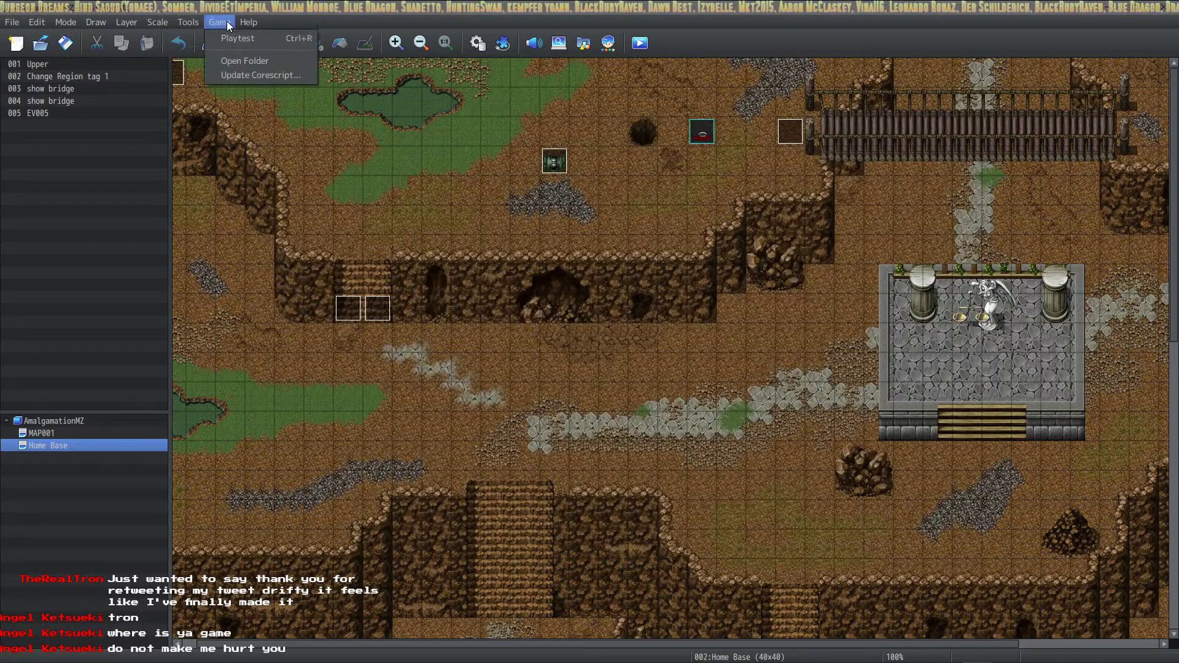
pyautogui.click(234, 63)
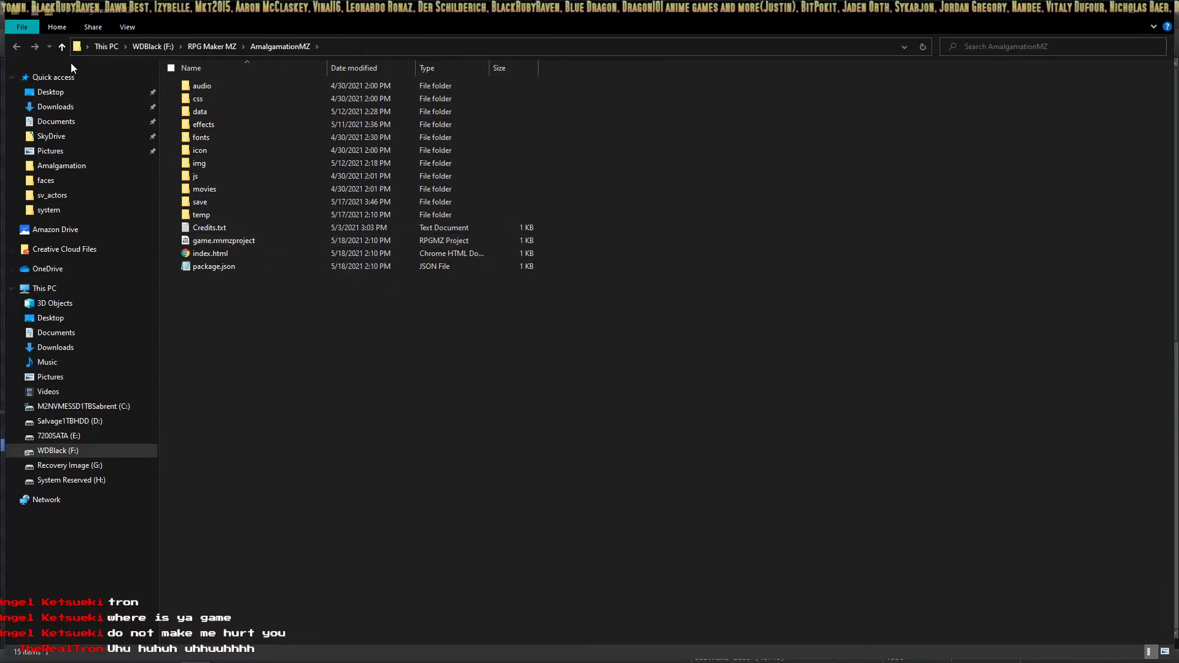
pyautogui.click(1136, 16)
pyautogui.moveTo(462, 202); pyautogui.dragTo(753, 93)
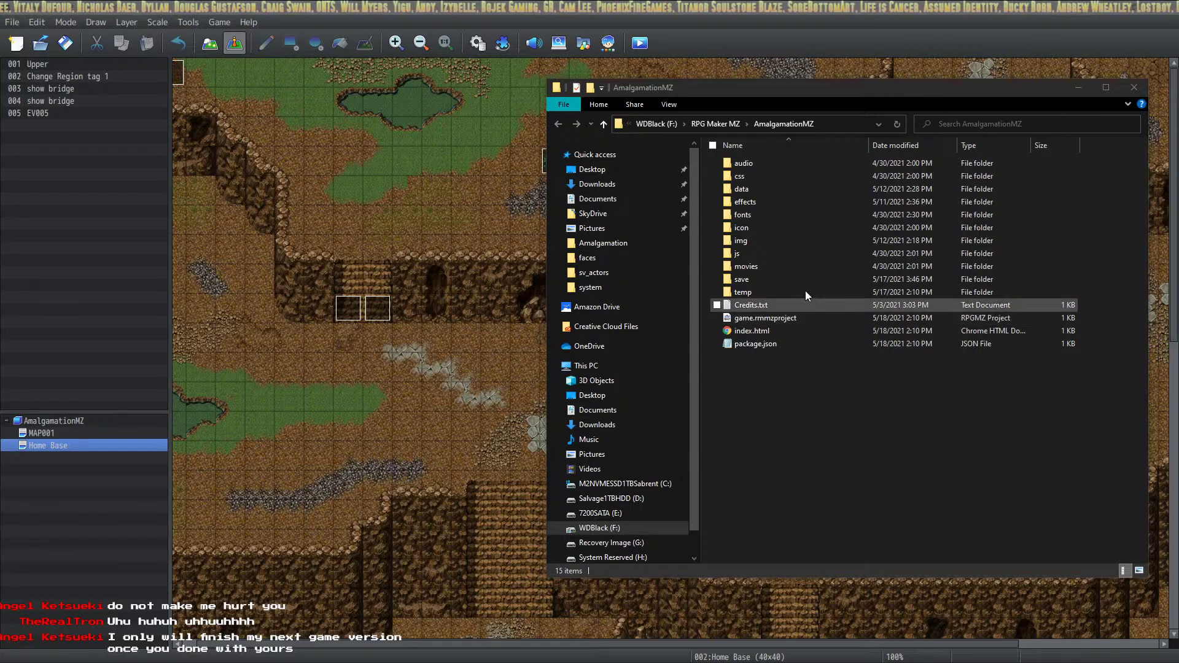
pyautogui.hotkey('alt', 'Tab')
pyautogui.hotkey('alt', 'Tab')
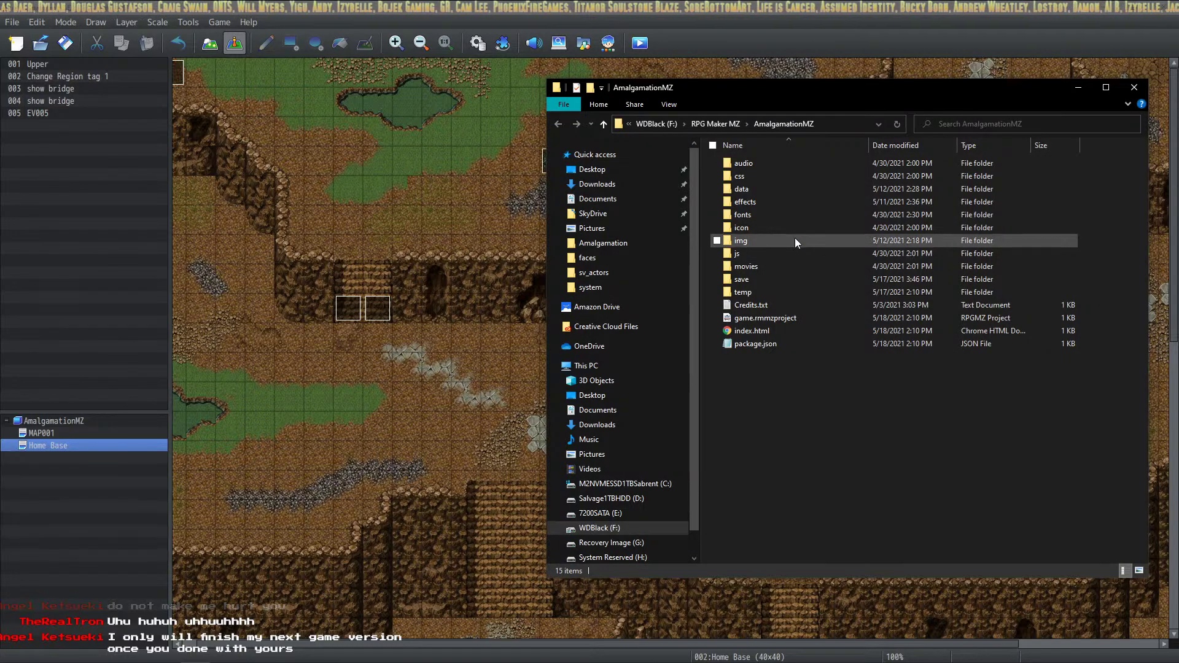
pyautogui.doubleClick(761, 240)
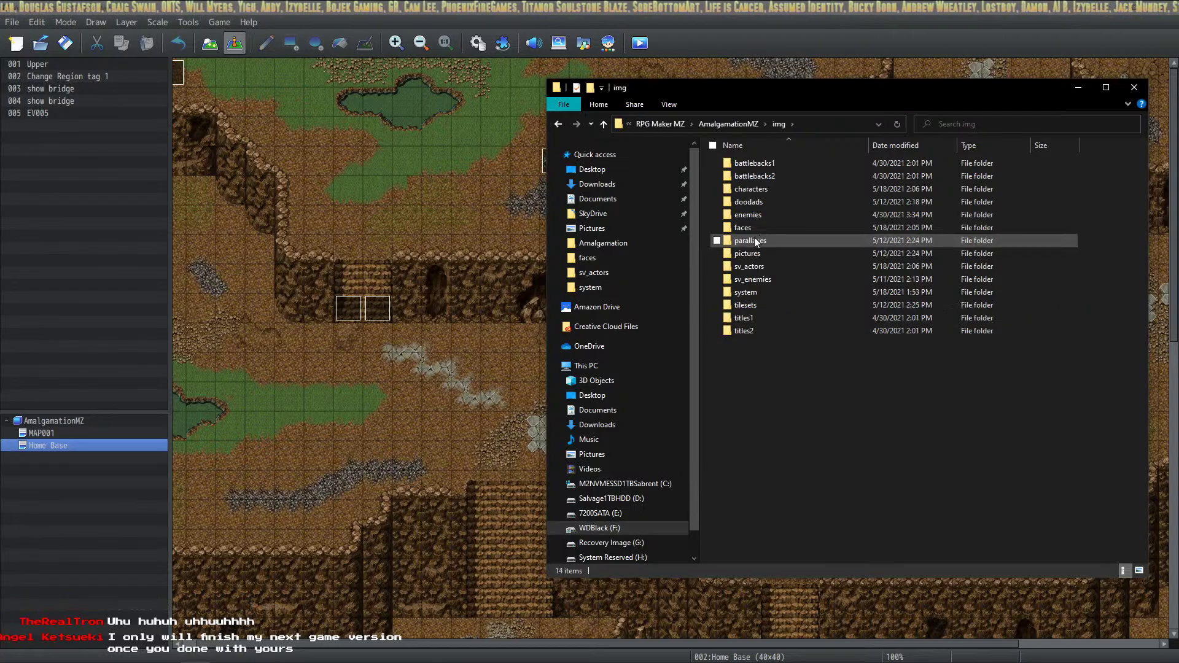
pyautogui.doubleClick(775, 190)
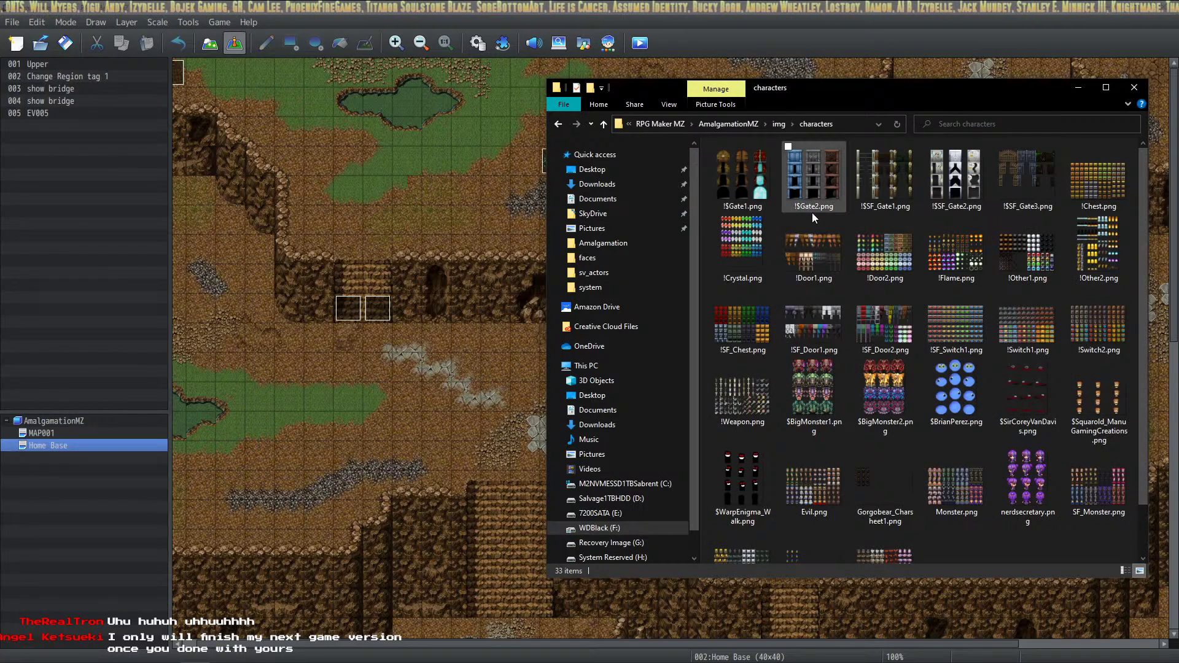
# Rename the nerdsecretary.png file in the characters folder as $nerdsecretary.png.
pyautogui.scroll(-3, 874, 290)
pyautogui.click(1044, 429)
pyautogui.press('F2')
pyautogui.press('Home')
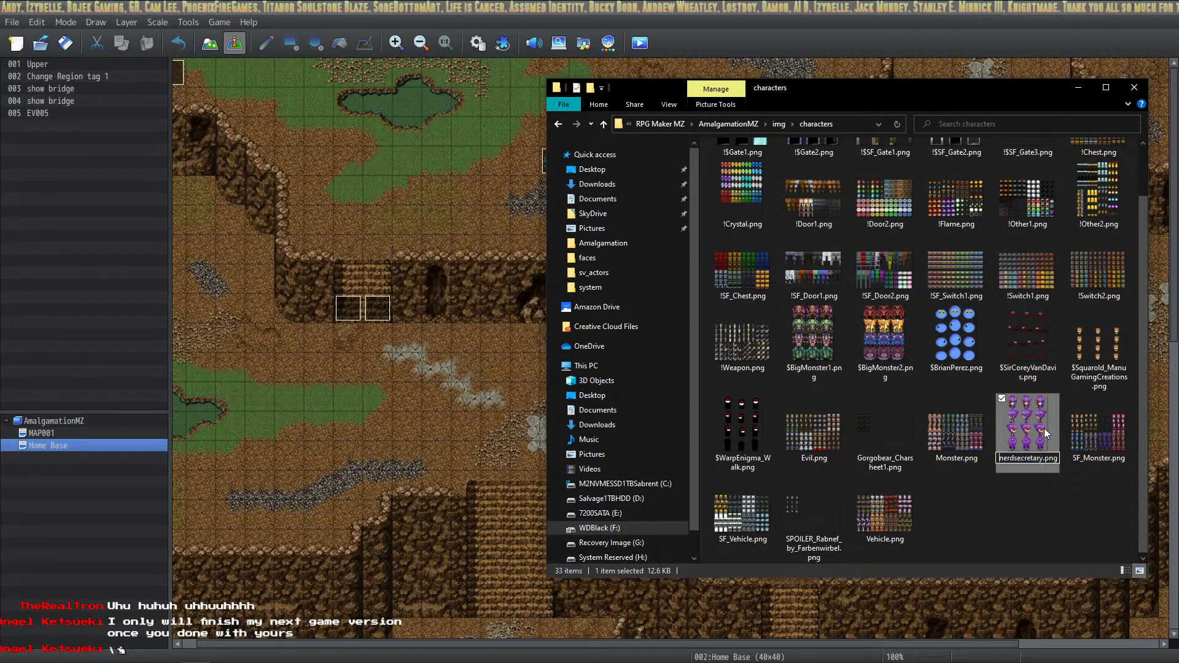
pyautogui.write('$')
pyautogui.press('Return')
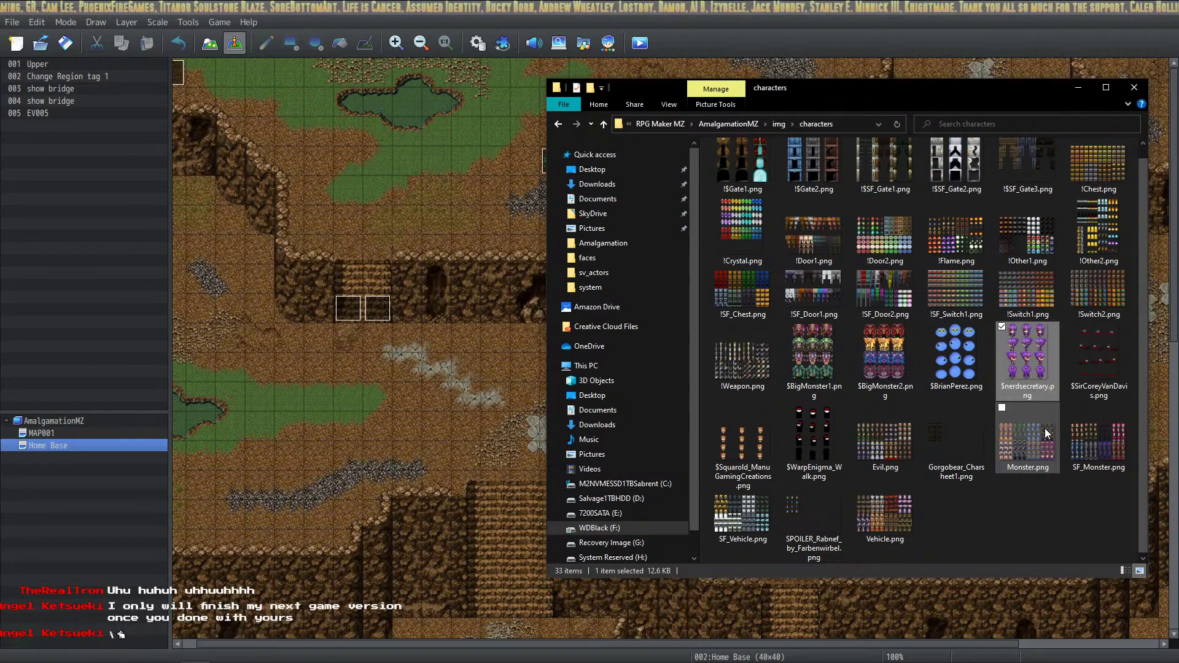
# Return to the map editor and assign the $nerdsecretary image as the Nerd Mansion actor's character sprite in the database.
pyautogui.click(132, 44)
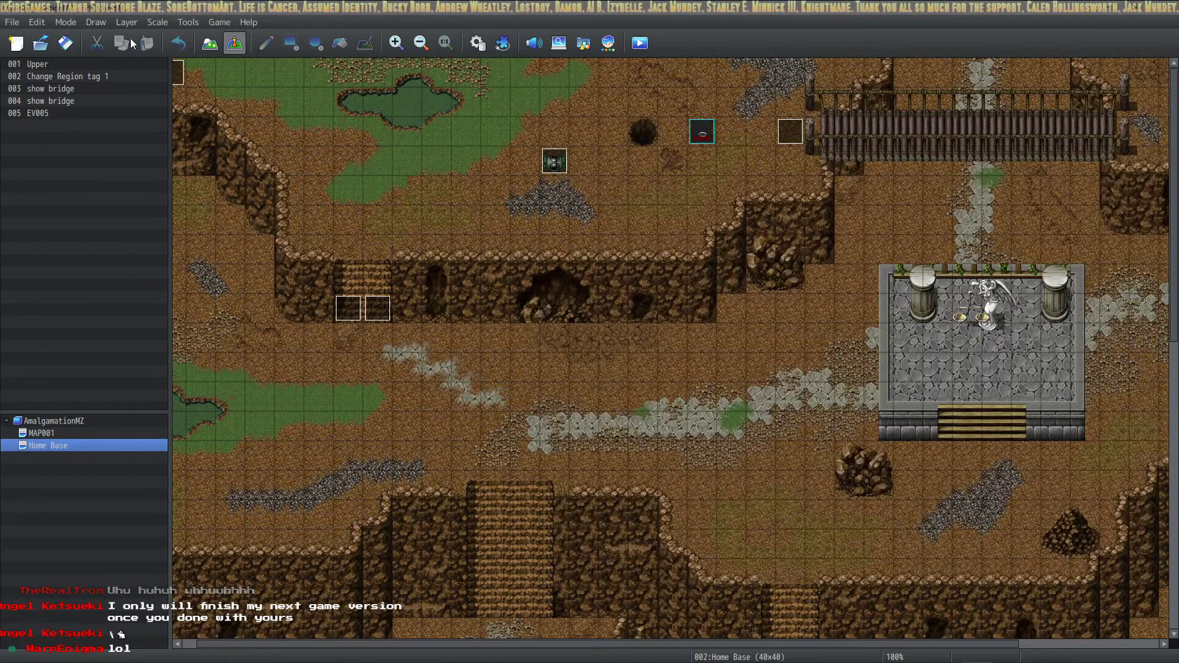
pyautogui.click(480, 41)
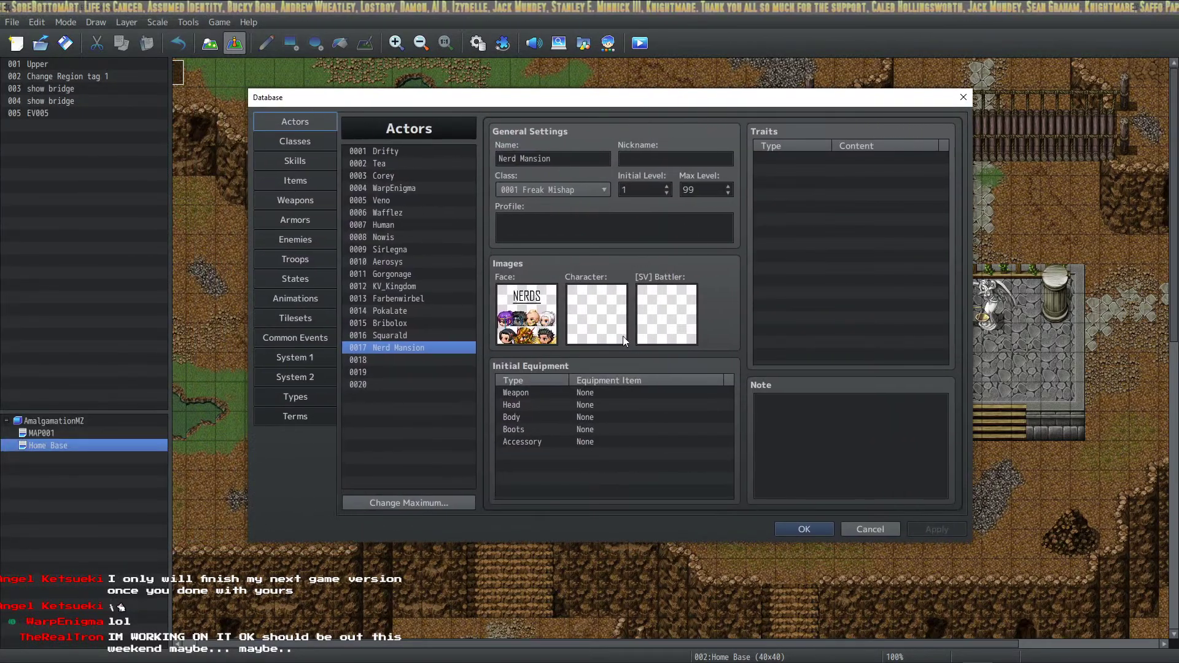
pyautogui.doubleClick(617, 312)
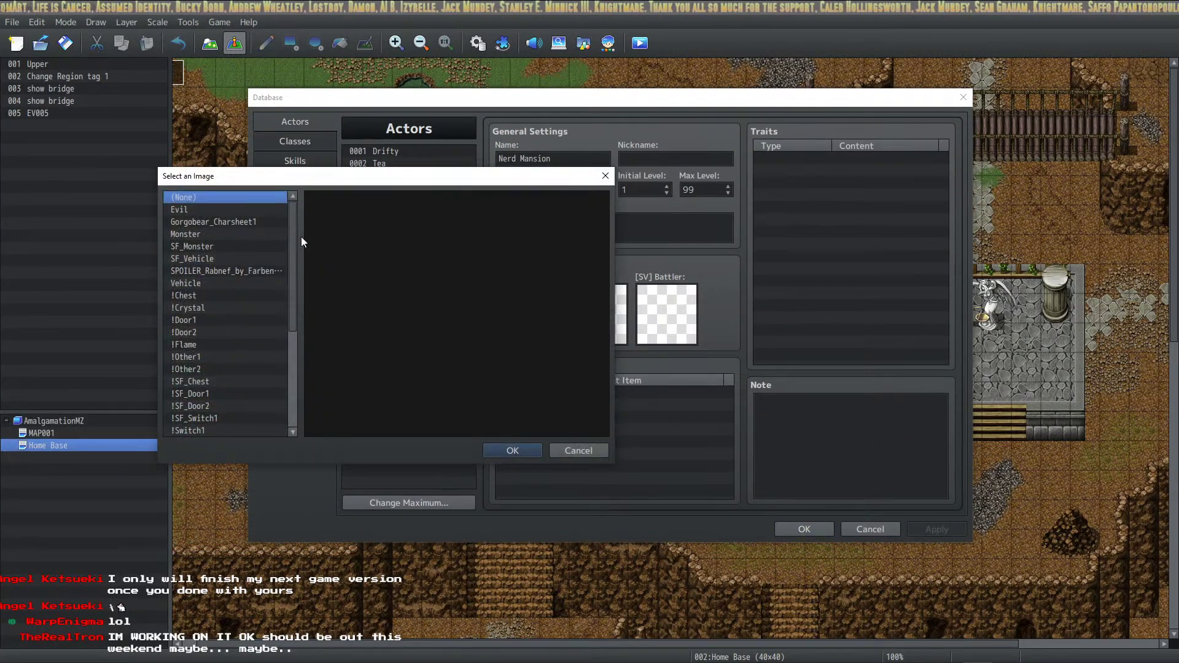
pyautogui.scroll(-4, 246, 303)
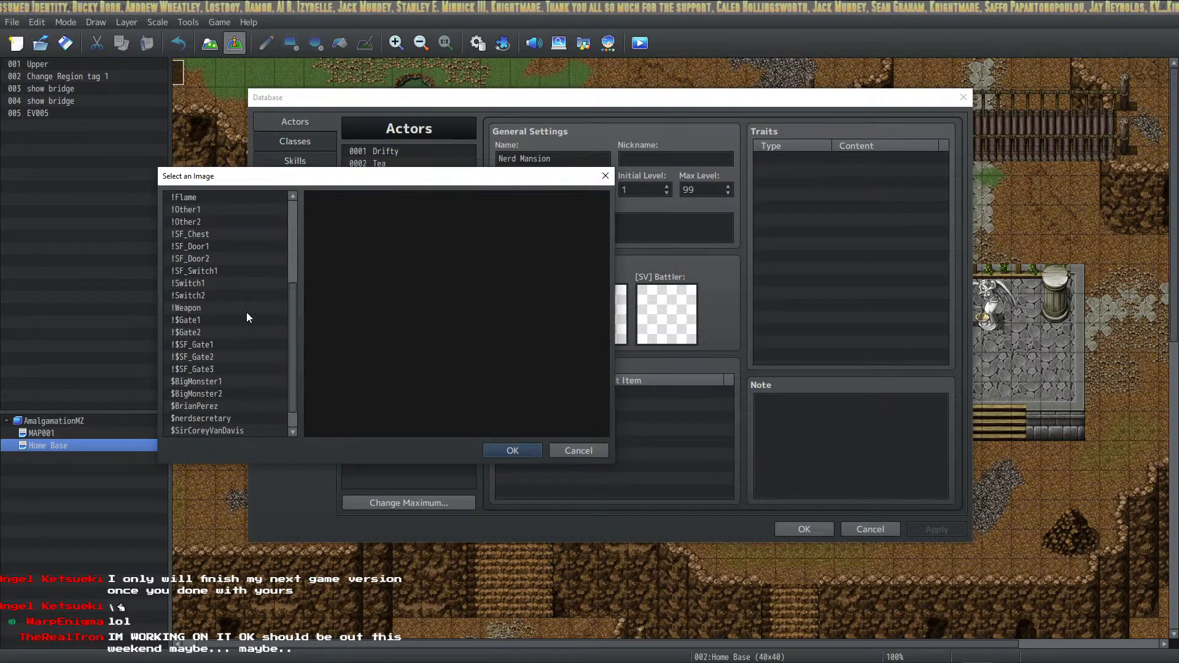
pyautogui.scroll(-1, 246, 314)
pyautogui.click(234, 393)
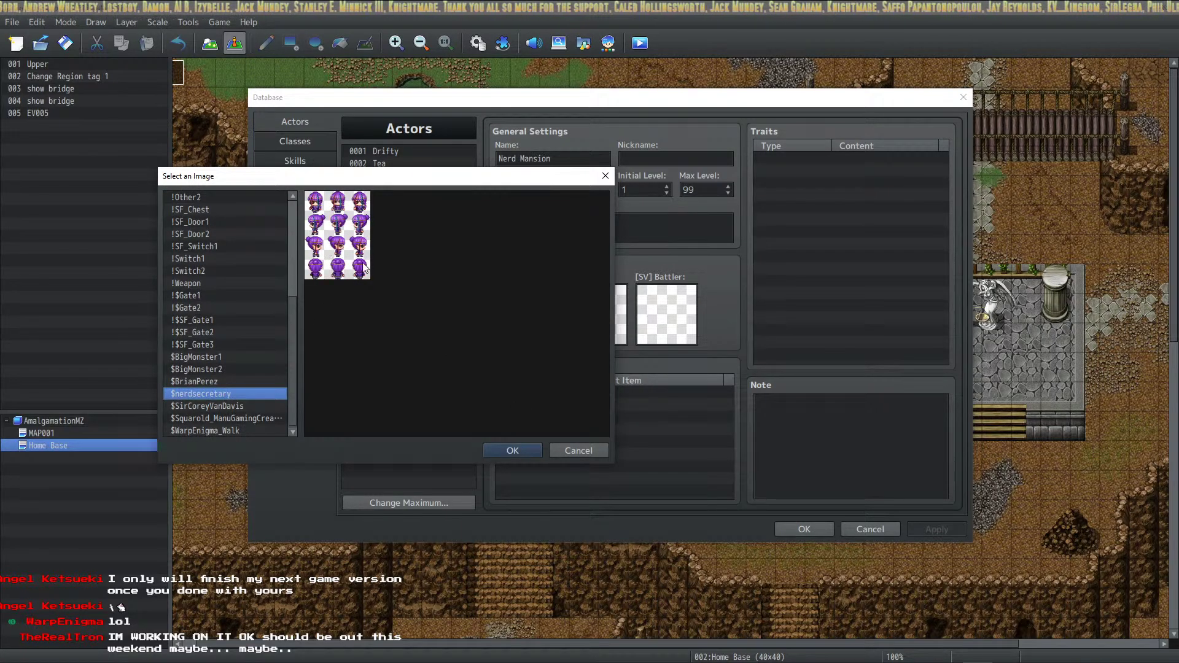
pyautogui.click(532, 454)
# Assign the nerdmansionsideview image as the Nerd Mansion actor's side-view battler and apply the changes.
pyautogui.doubleClick(671, 309)
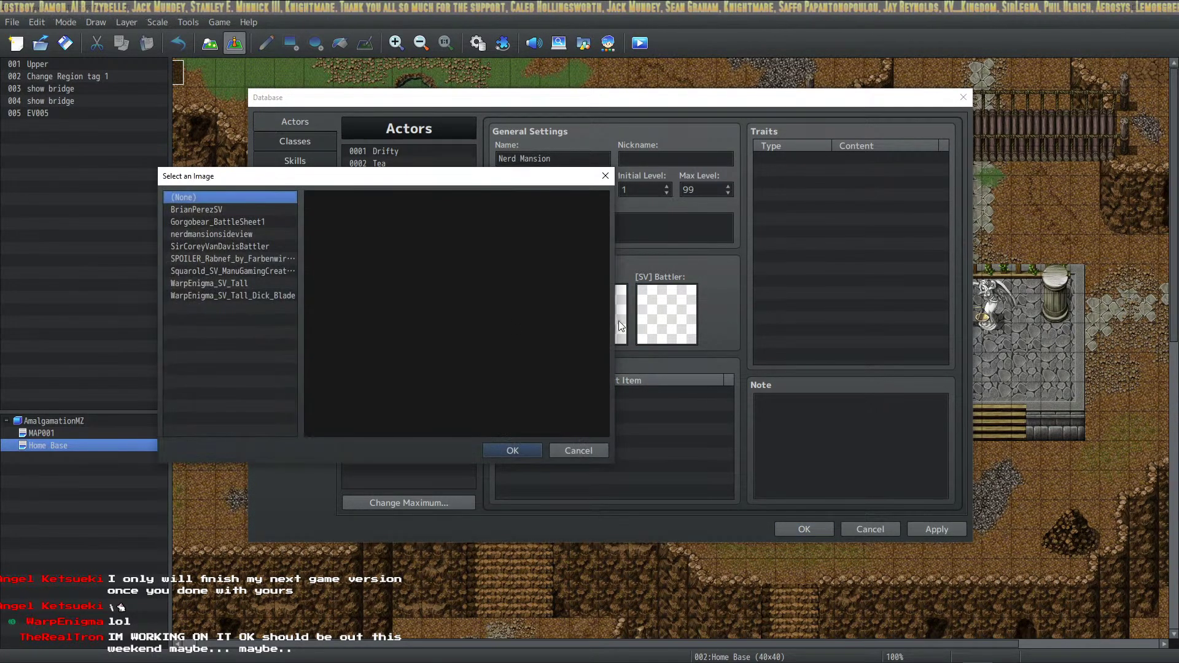
pyautogui.click(260, 233)
pyautogui.click(518, 450)
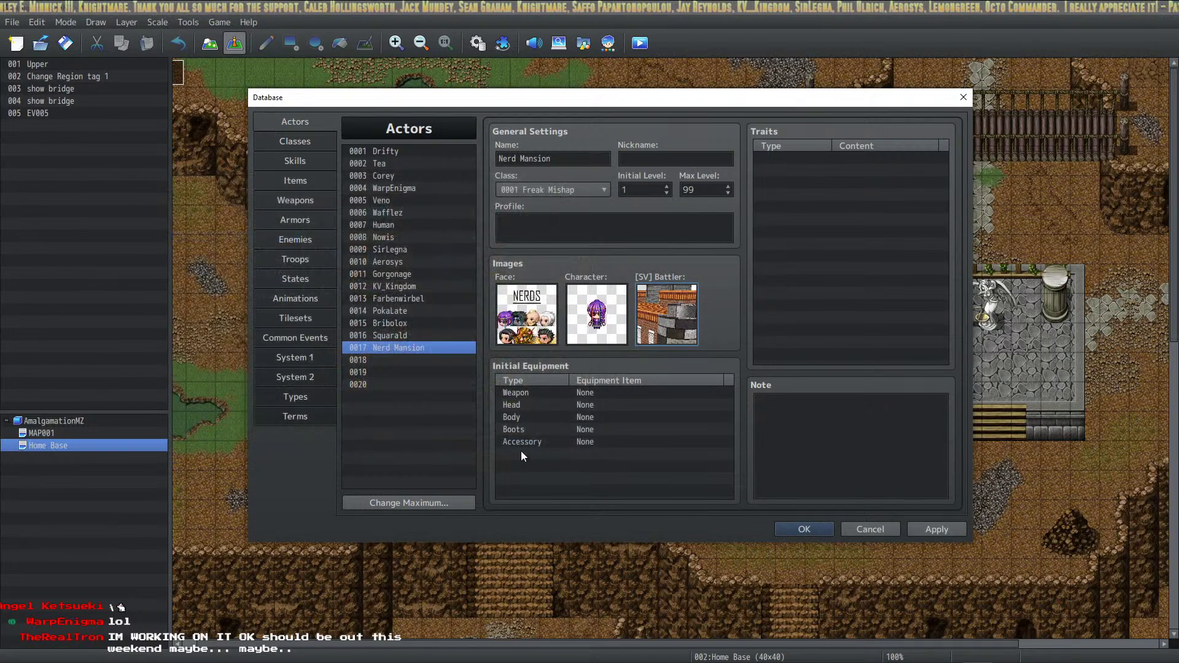
pyautogui.click(945, 525)
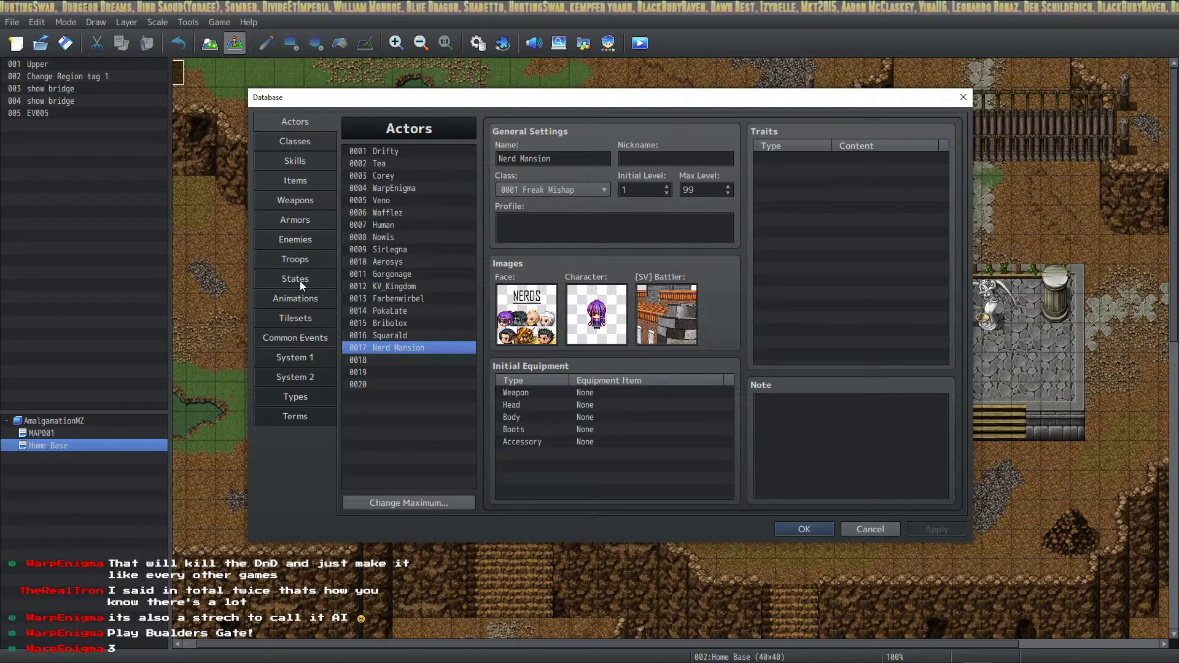
# Add Nerd Mansion to the end of the starting party in the System 1 settings, apply the change and close the database.
pyautogui.click(314, 338)
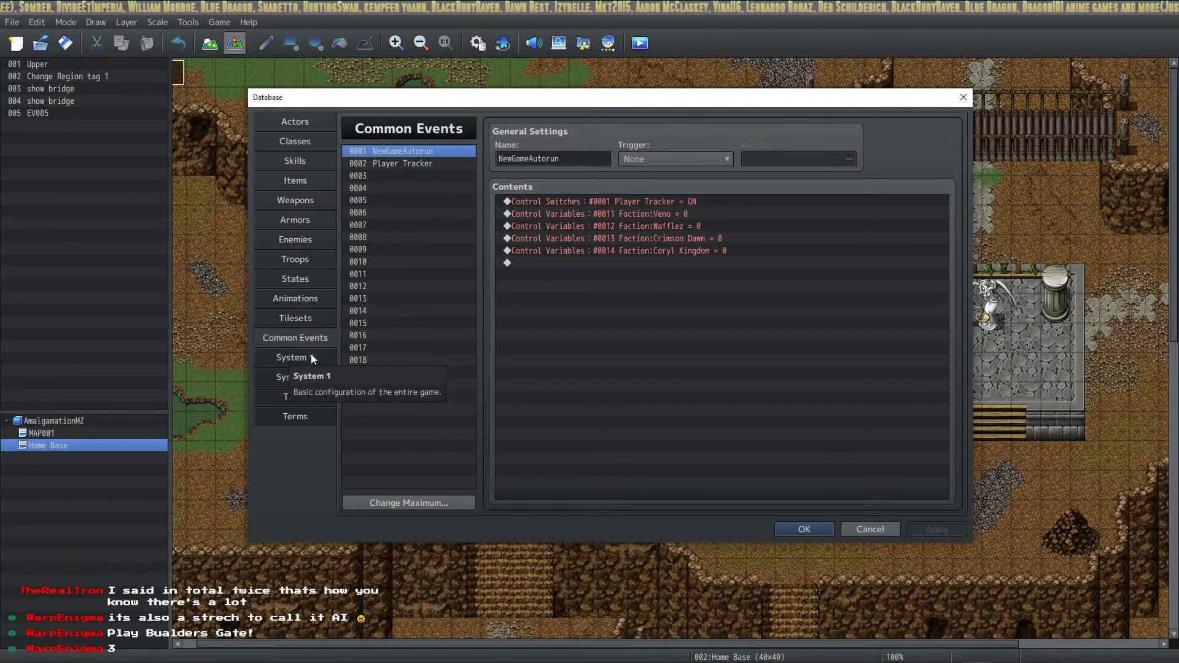
pyautogui.click(295, 322)
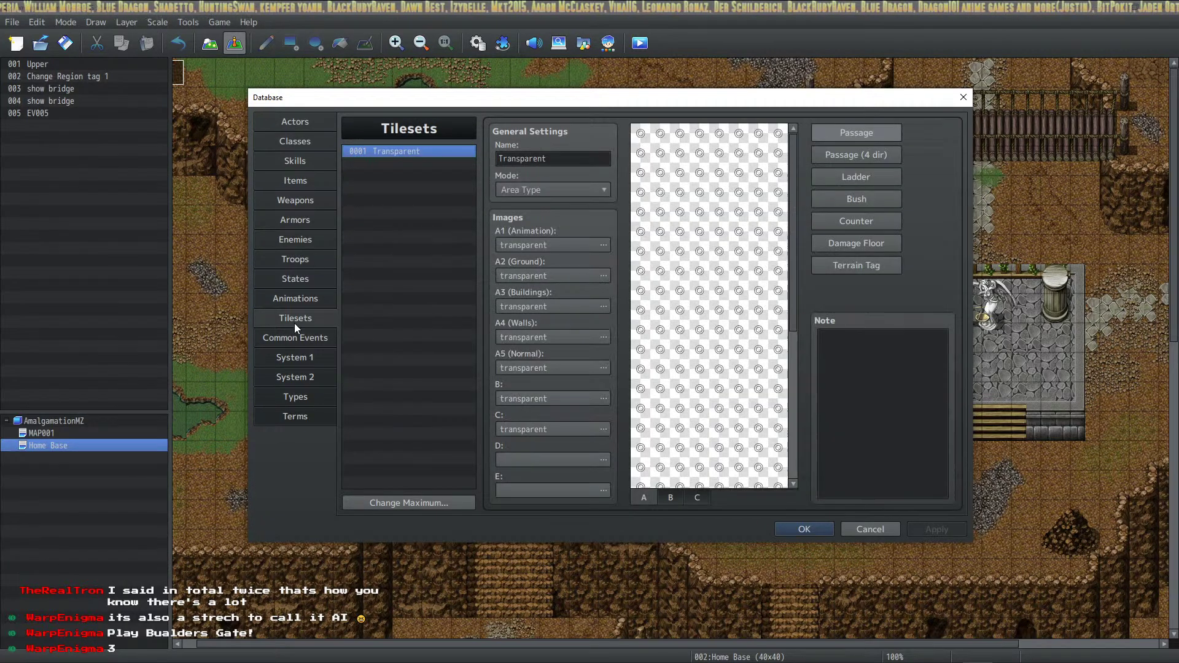
pyautogui.click(312, 298)
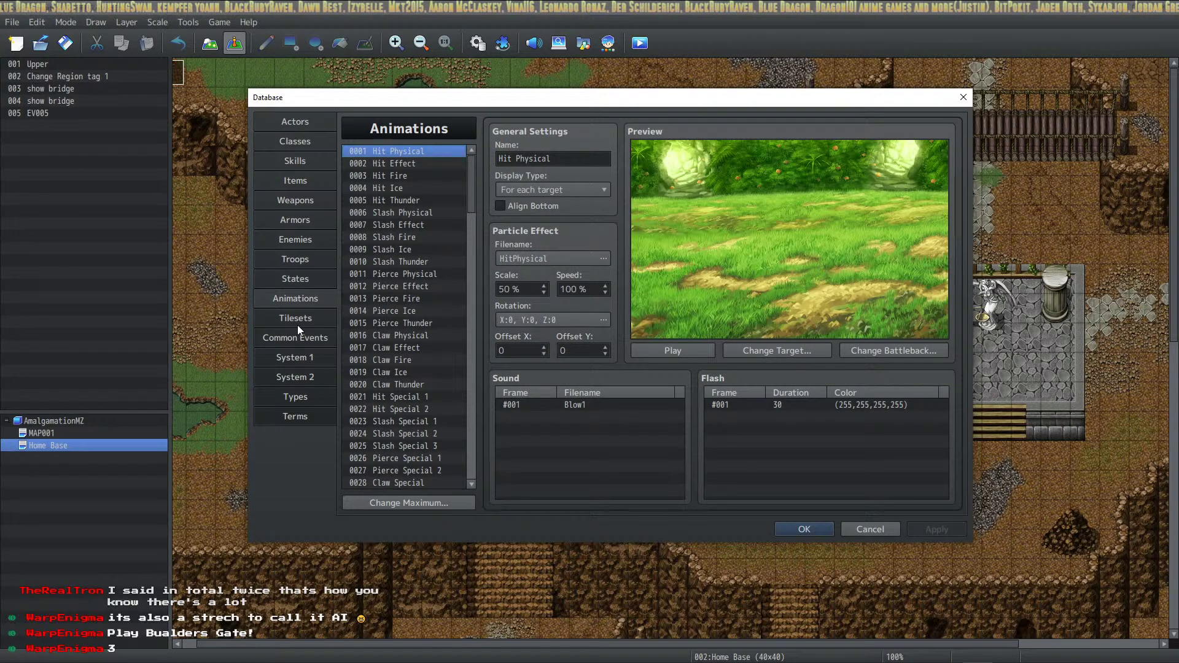
pyautogui.click(296, 362)
pyautogui.scroll(-1, 376, 252)
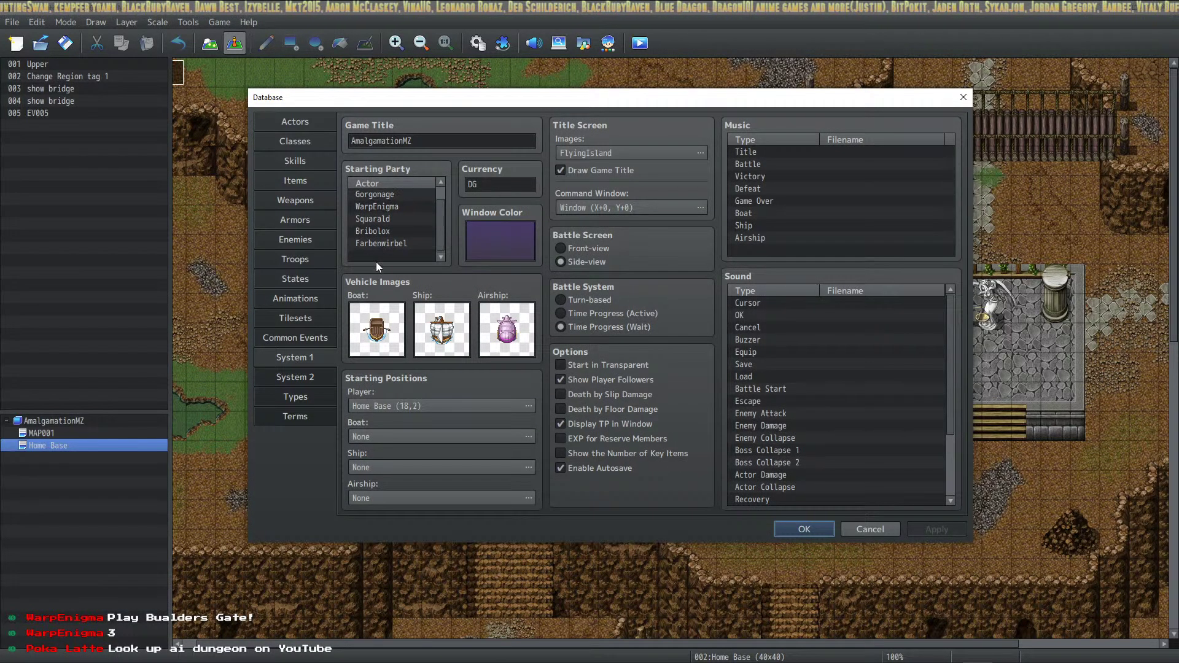
pyautogui.doubleClick(378, 256)
pyautogui.click(385, 207)
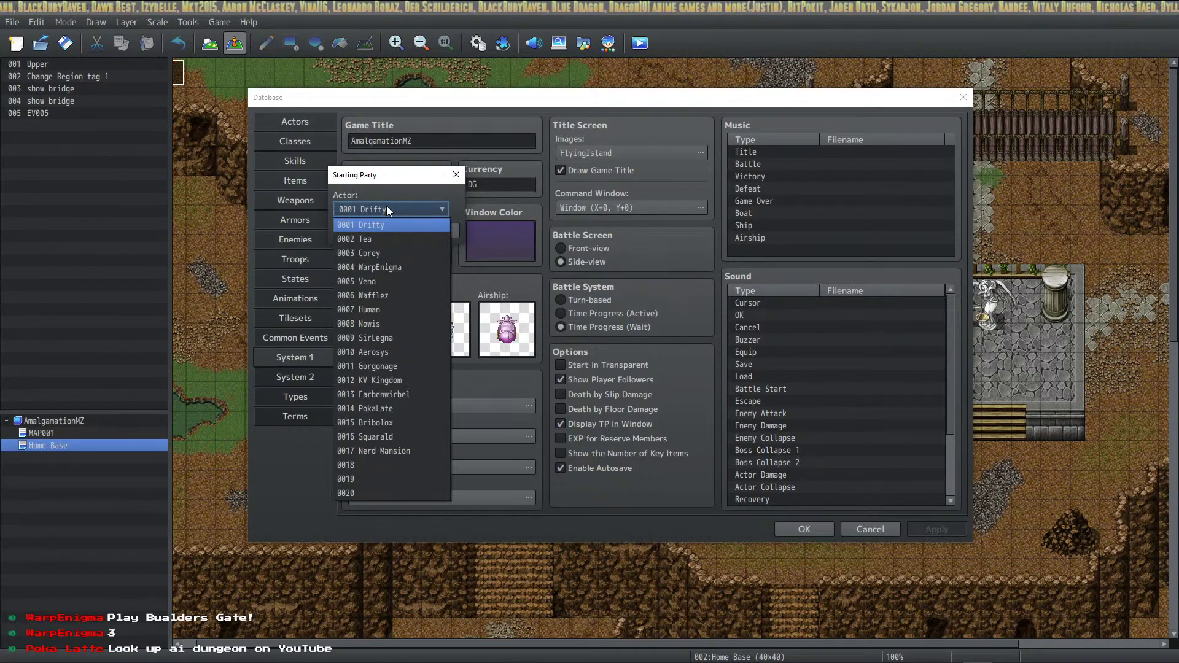
pyautogui.click(385, 207)
pyautogui.click(386, 207)
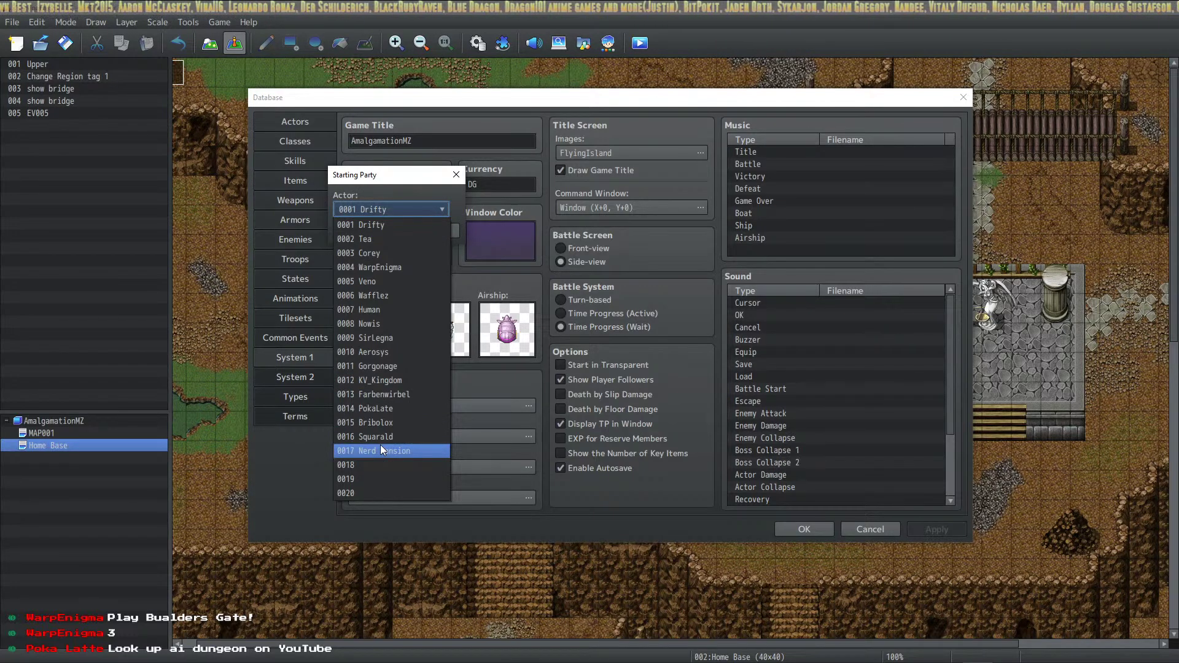
pyautogui.click(381, 445)
pyautogui.click(363, 231)
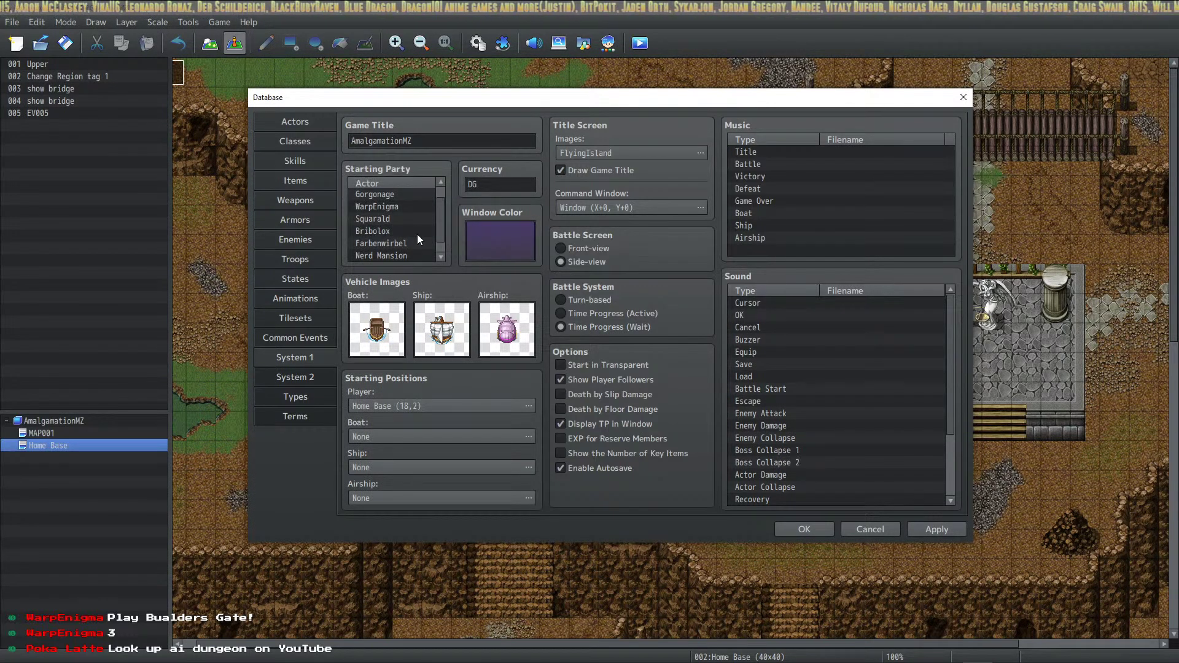
pyautogui.click(951, 528)
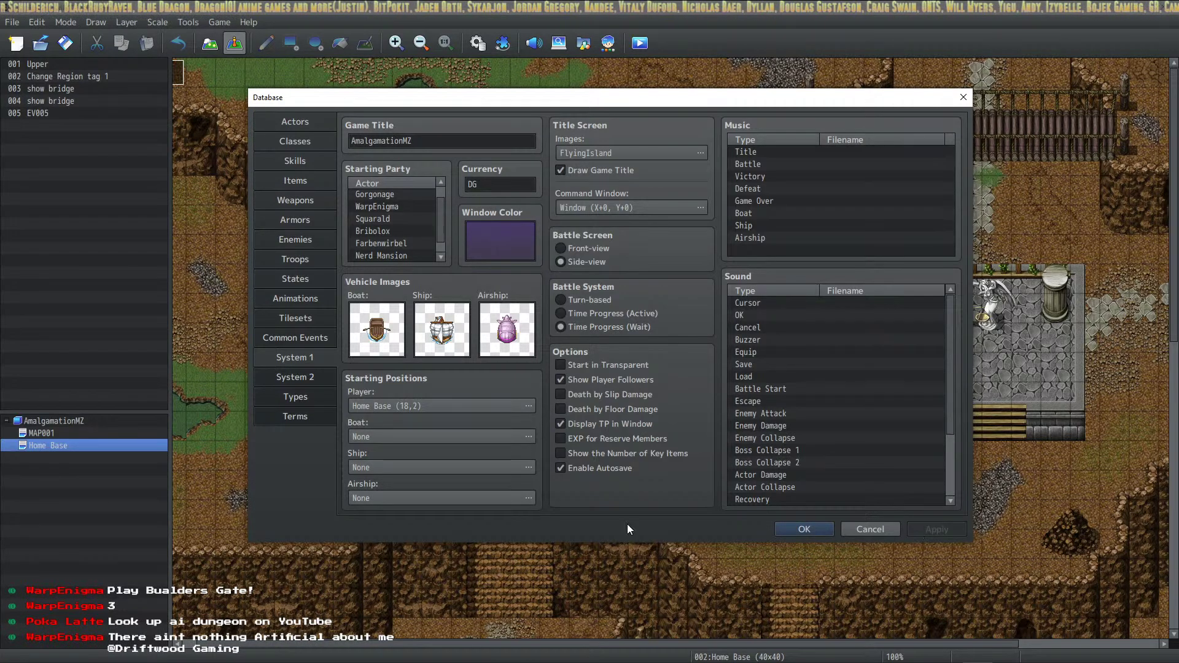
pyautogui.click(801, 532)
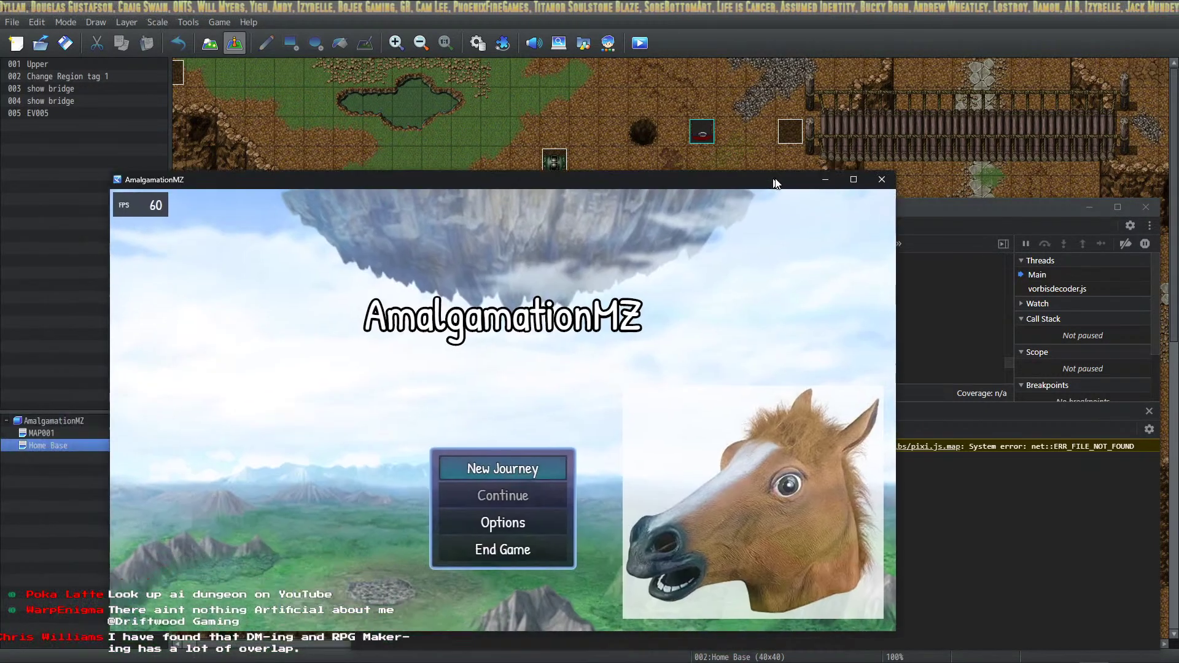
# Start a new journey in the playtest and walk the party across the Home map to see its followers.
pyautogui.moveTo(775, 183); pyautogui.dragTo(868, 172)
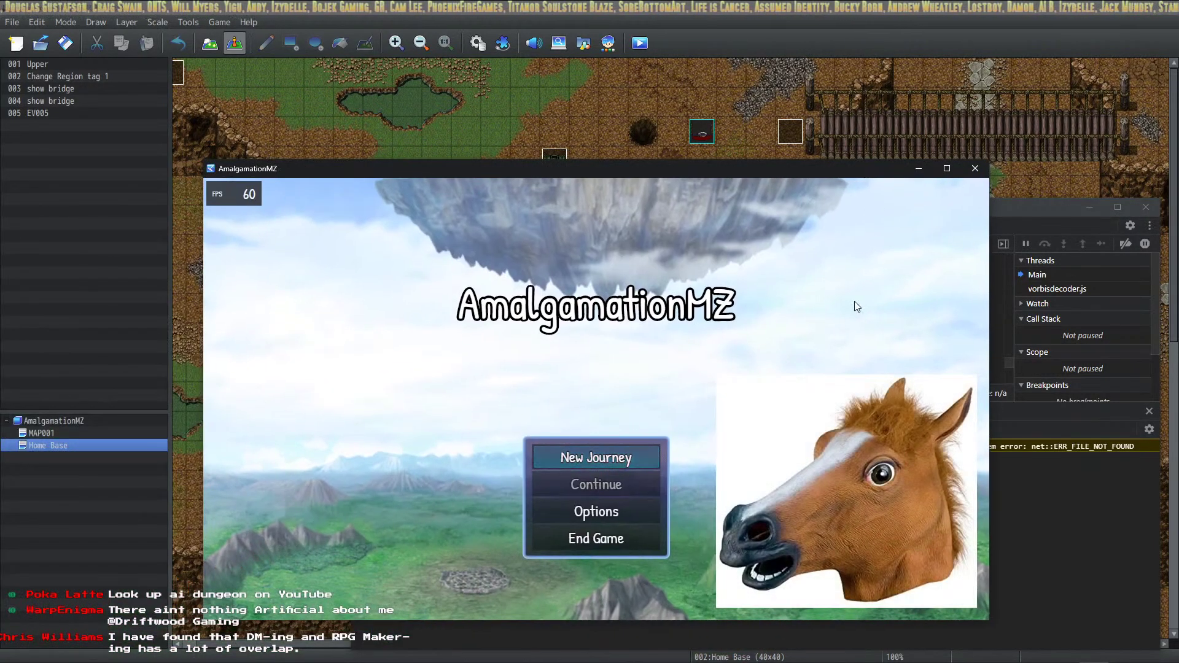
pyautogui.click(591, 458)
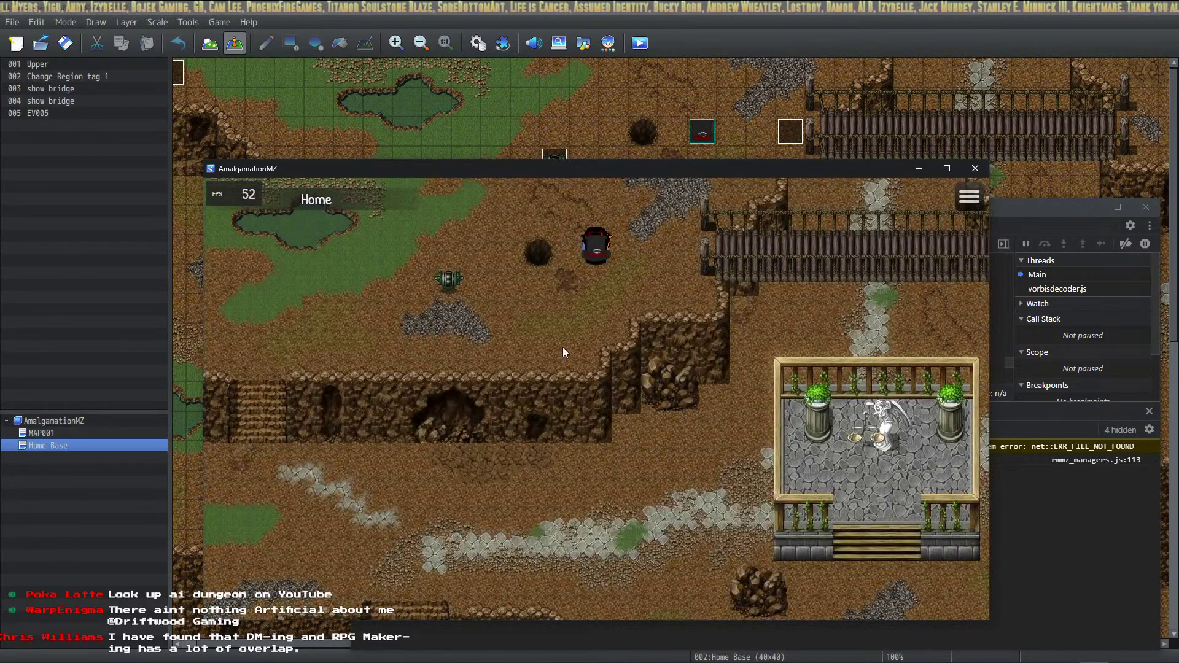
pyautogui.click(472, 317)
pyautogui.click(451, 328)
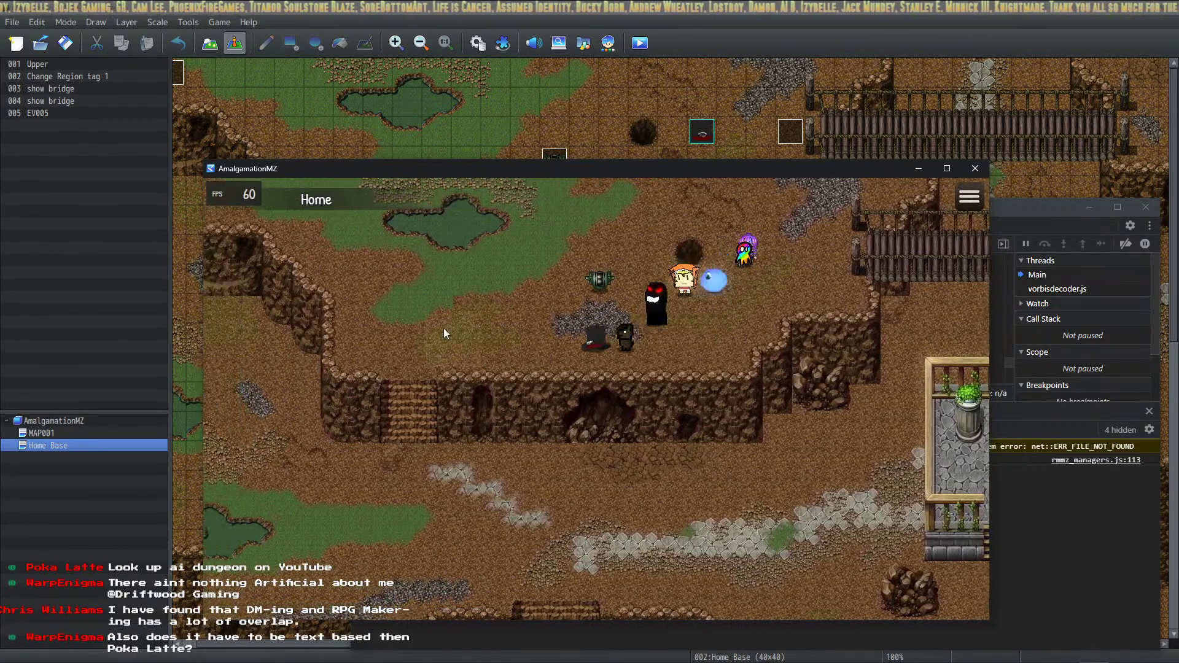
pyautogui.click(465, 281)
pyautogui.moveTo(465, 279); pyautogui.dragTo(547, 294)
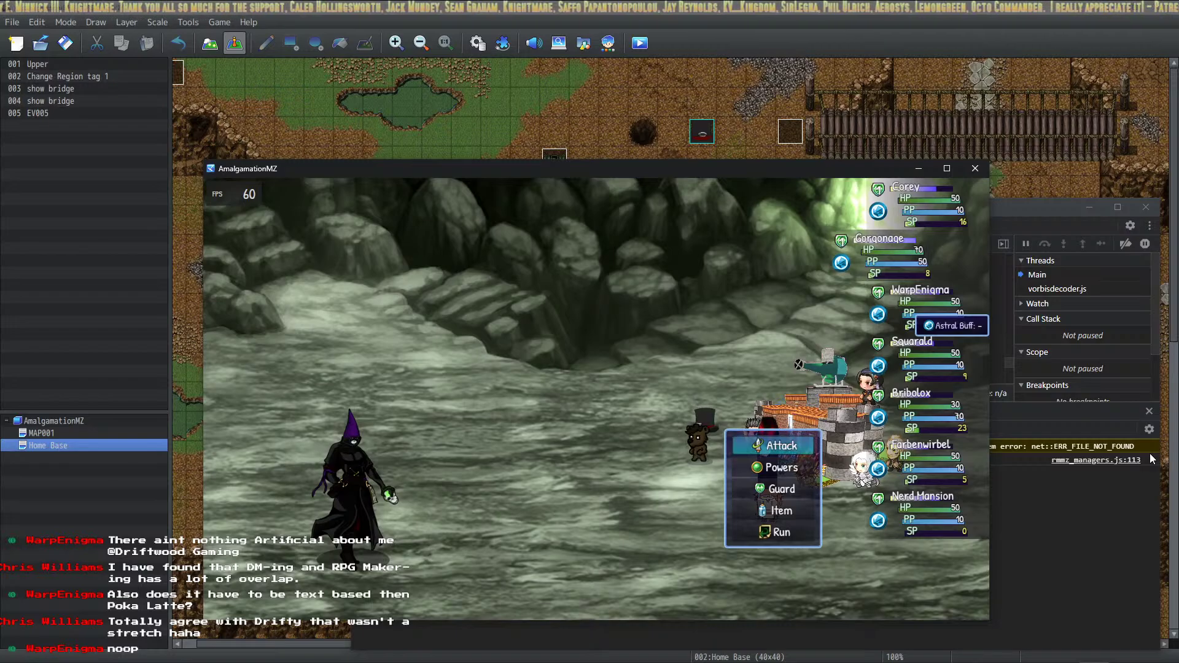
# Attack the hooded enemy with each party member whose turn comes to check the Nerd Mansion battler in battle.
pyautogui.press('Return')
pyautogui.press('Return')
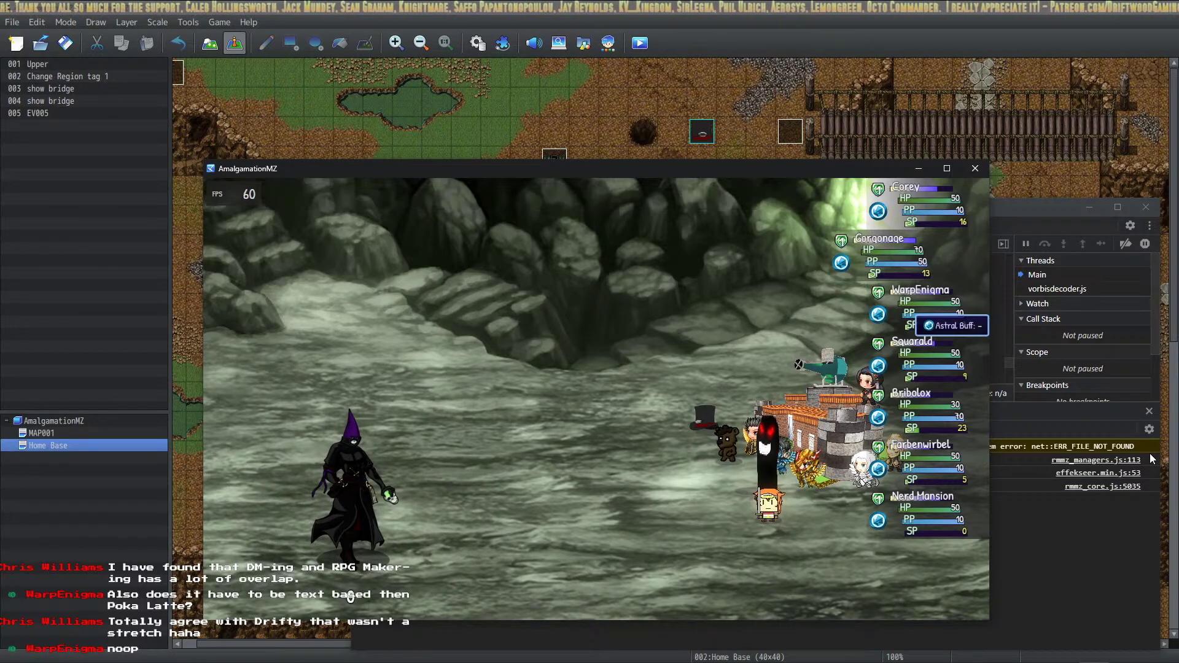
pyautogui.press('Return')
pyautogui.press('Return')
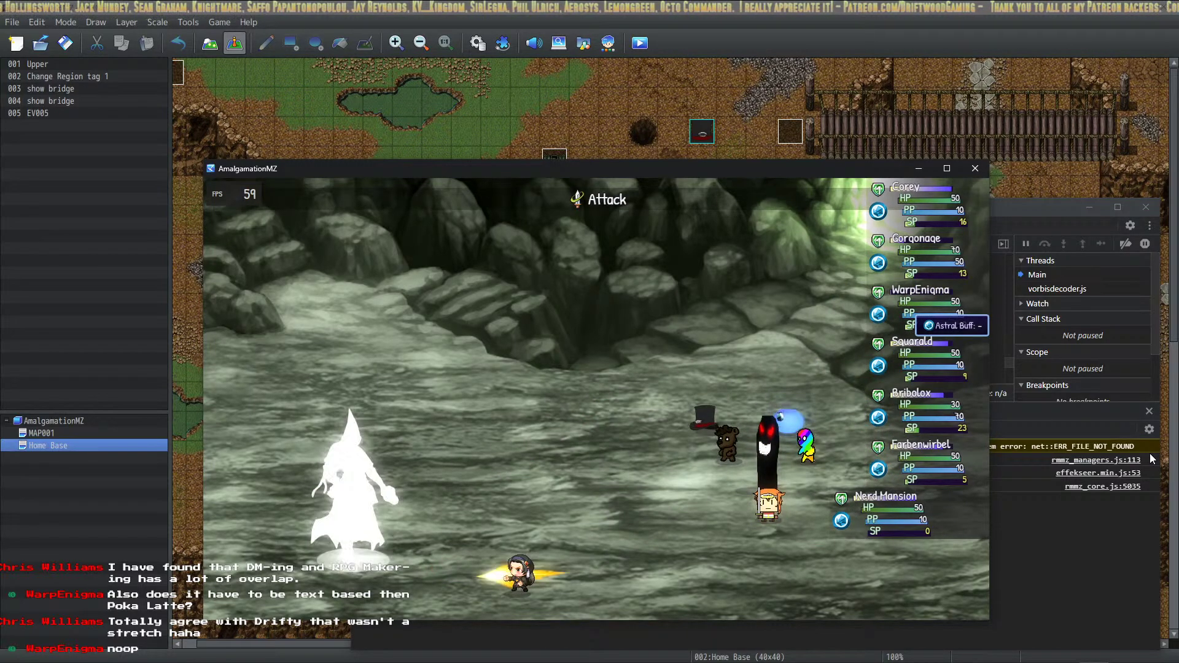
pyautogui.press('Return')
pyautogui.press('Return')
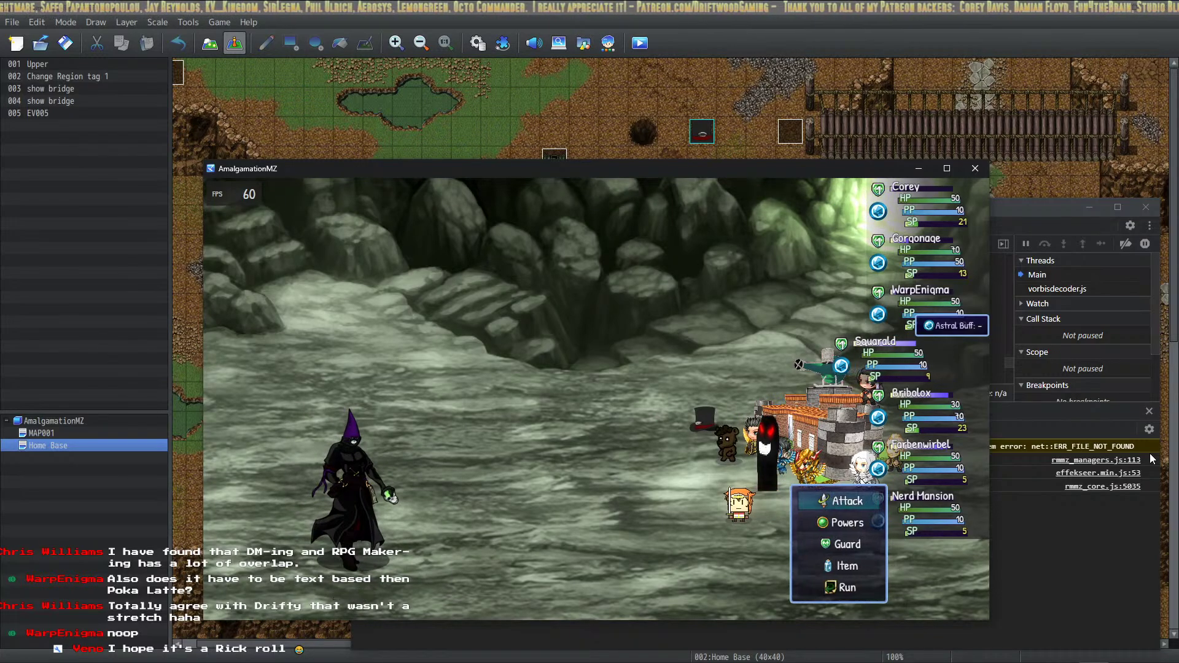
pyautogui.press('Return')
pyautogui.press('Return')
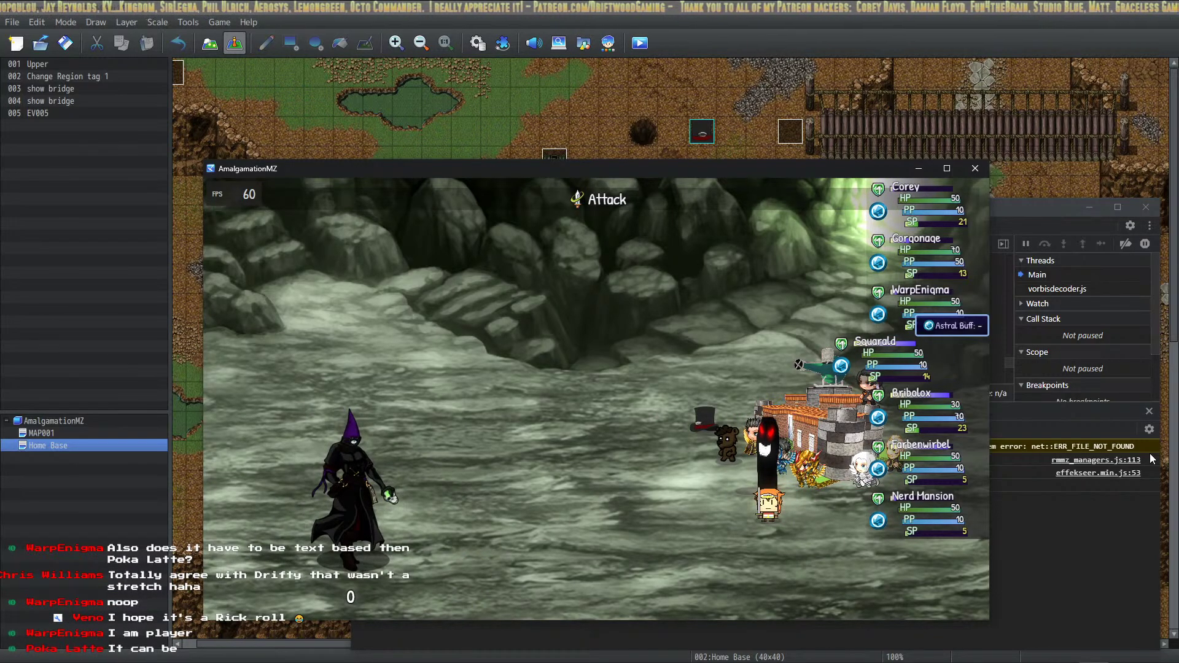
pyautogui.press('Return')
pyautogui.press('Return')
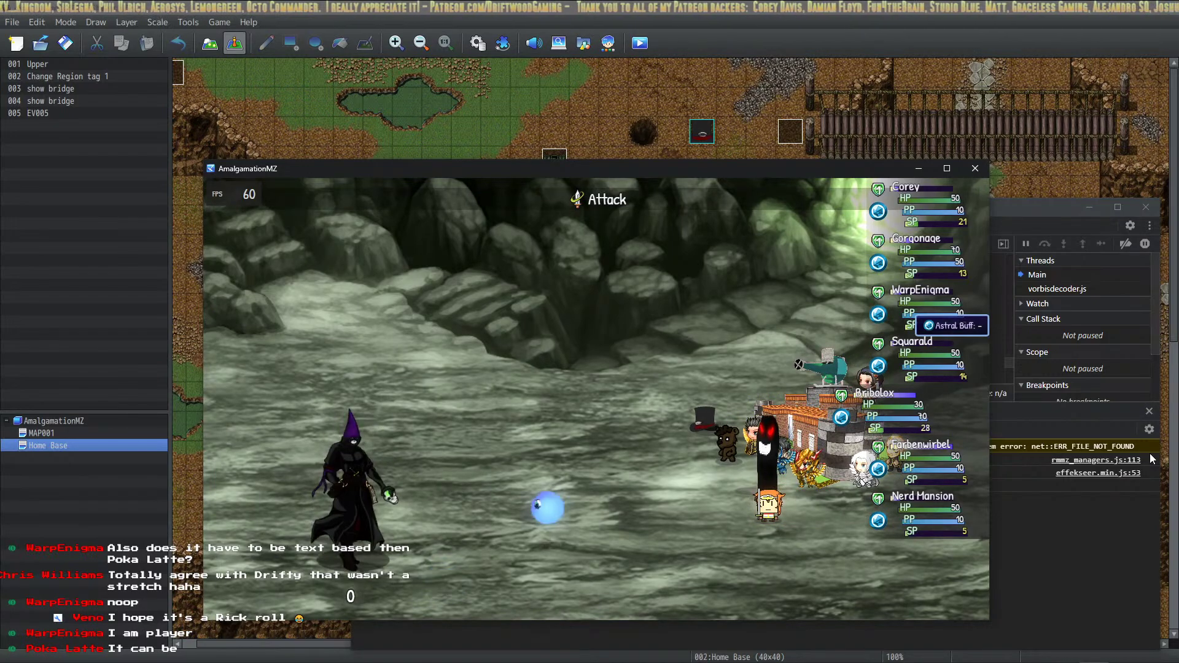
pyautogui.press('Return')
pyautogui.press('Return')
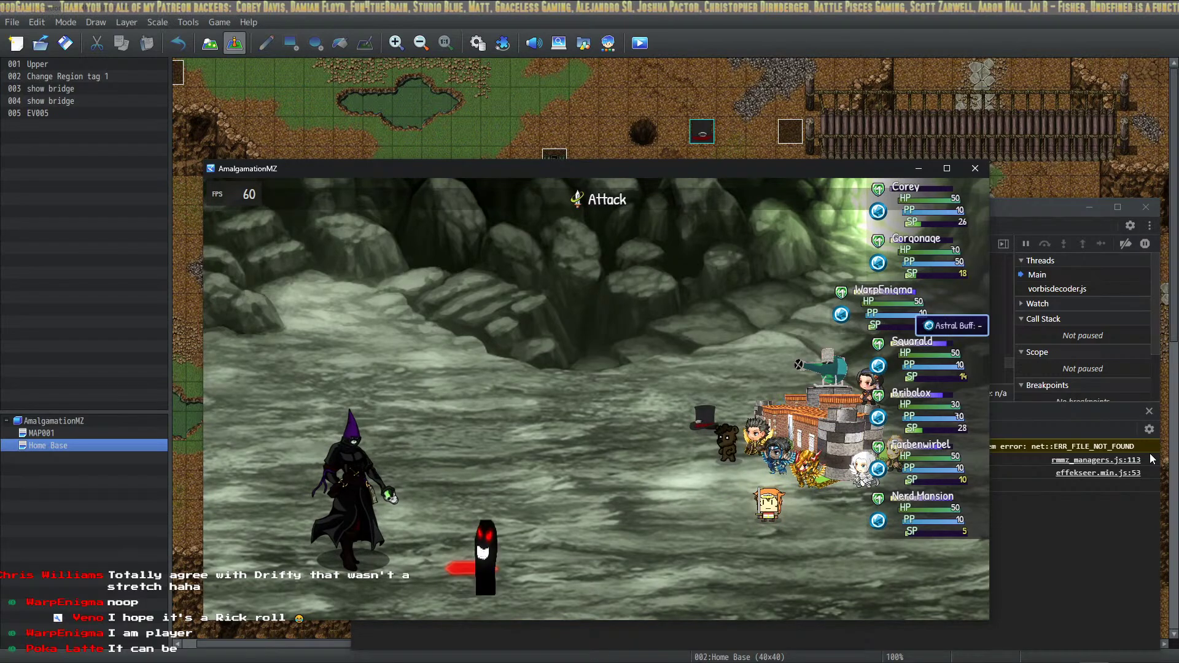
pyautogui.press('Return')
pyautogui.press('Return')
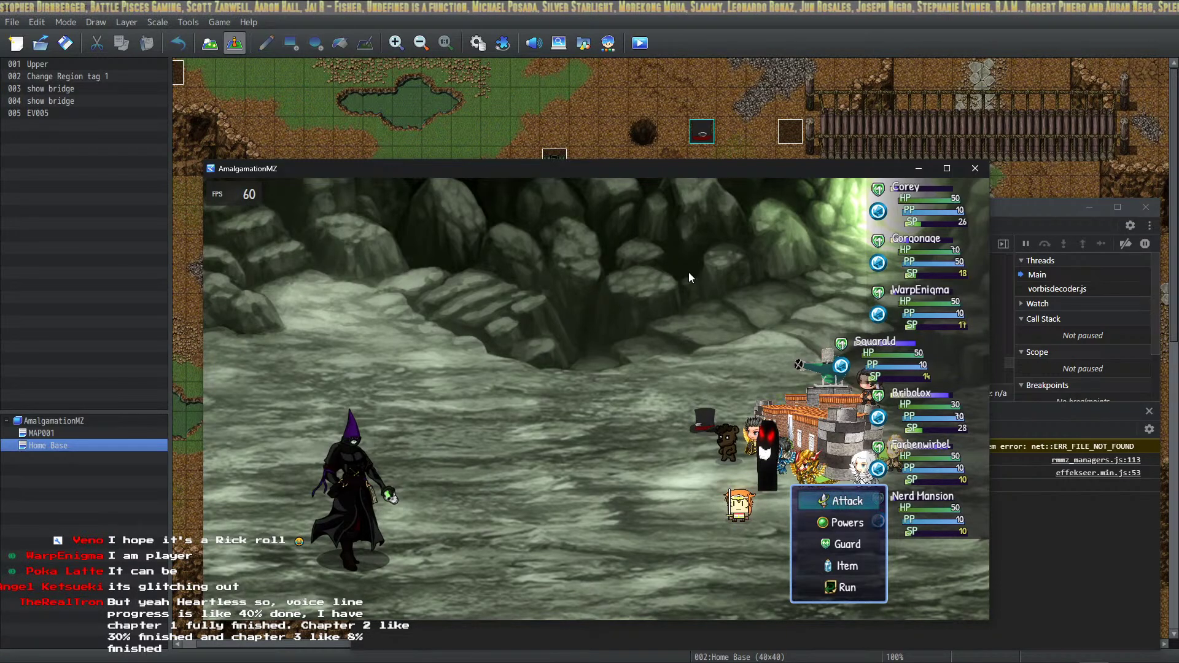
pyautogui.press('Down')
pyautogui.press('Down')
pyautogui.press('Down')
pyautogui.press('Down')
pyautogui.press('Down')
pyautogui.press('Down')
pyautogui.press('Down')
pyautogui.press('Down')
pyautogui.press('Down')
pyautogui.press('Down')
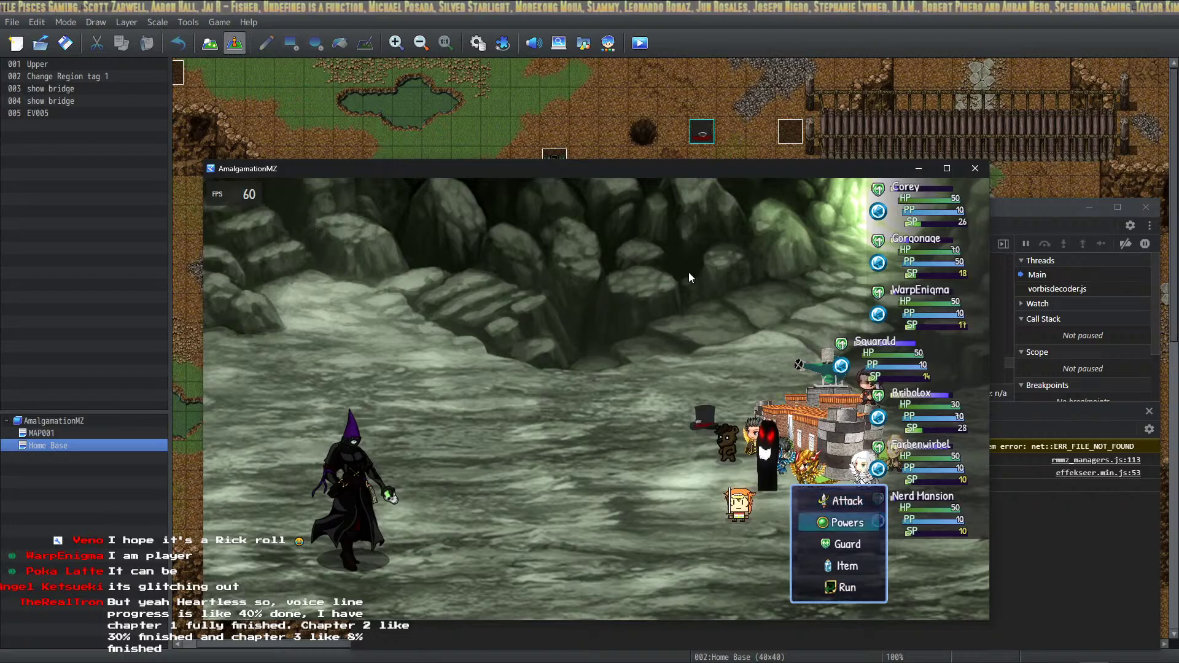
pyautogui.press('Down')
pyautogui.press('Down')
pyautogui.press('Down')
pyautogui.press('Down')
pyautogui.press('Down')
pyautogui.press('Down')
pyautogui.press('Down')
pyautogui.press('Down')
pyautogui.press('Down')
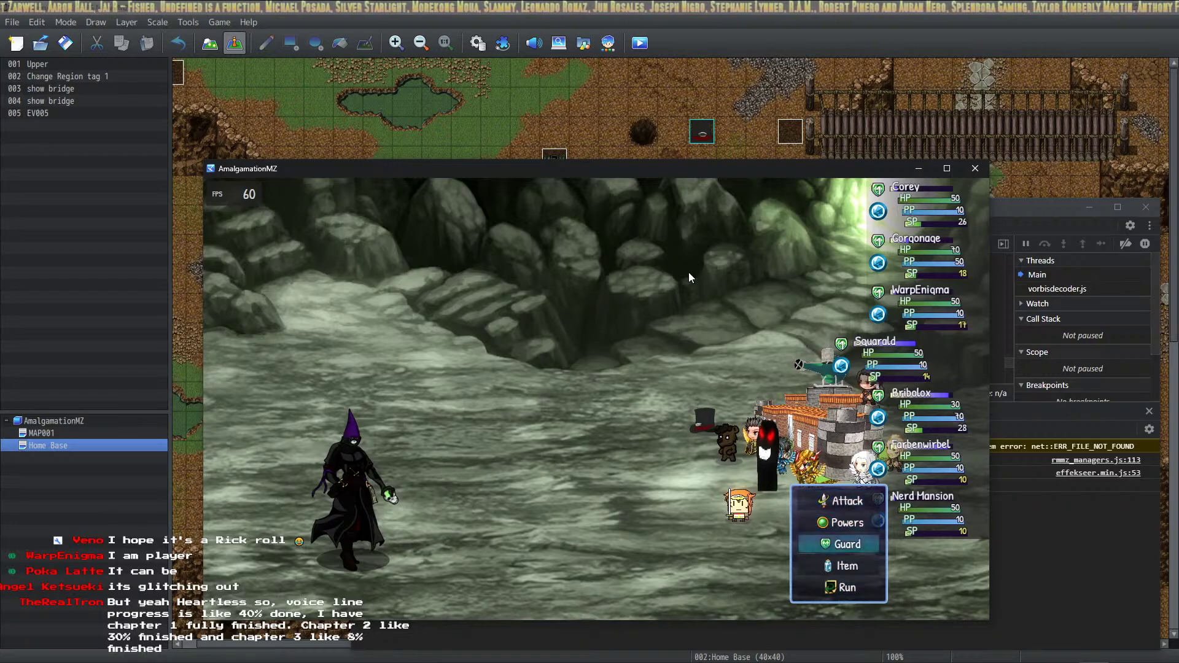
pyautogui.press('Down')
pyautogui.press('Down')
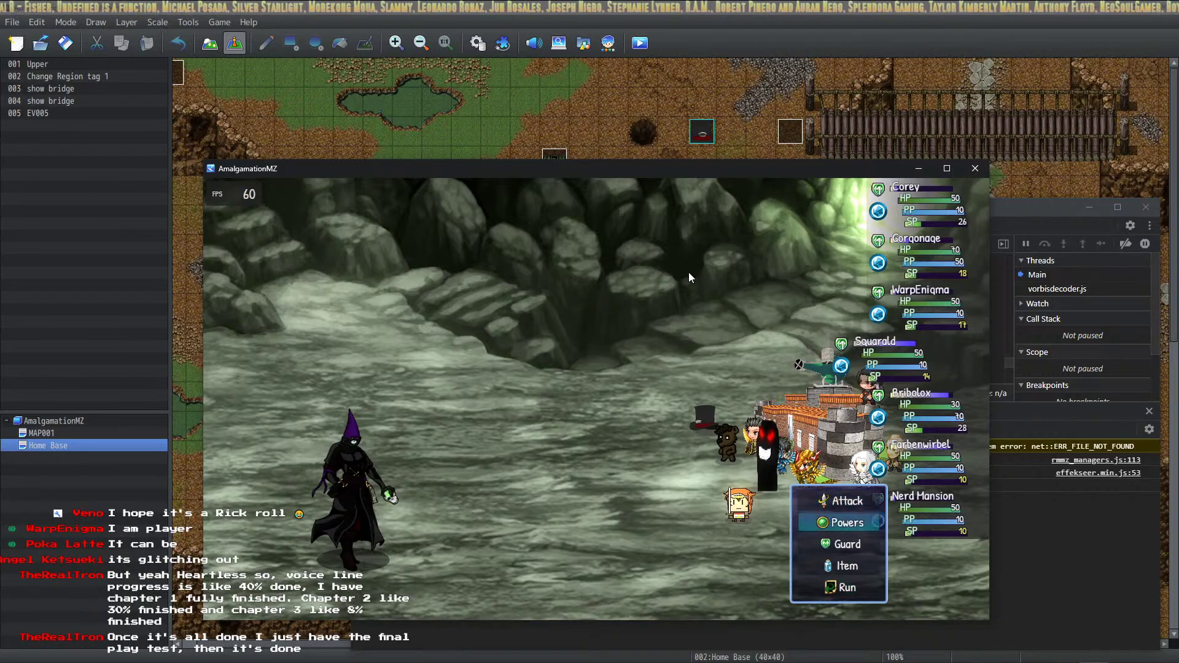
pyautogui.press('Down')
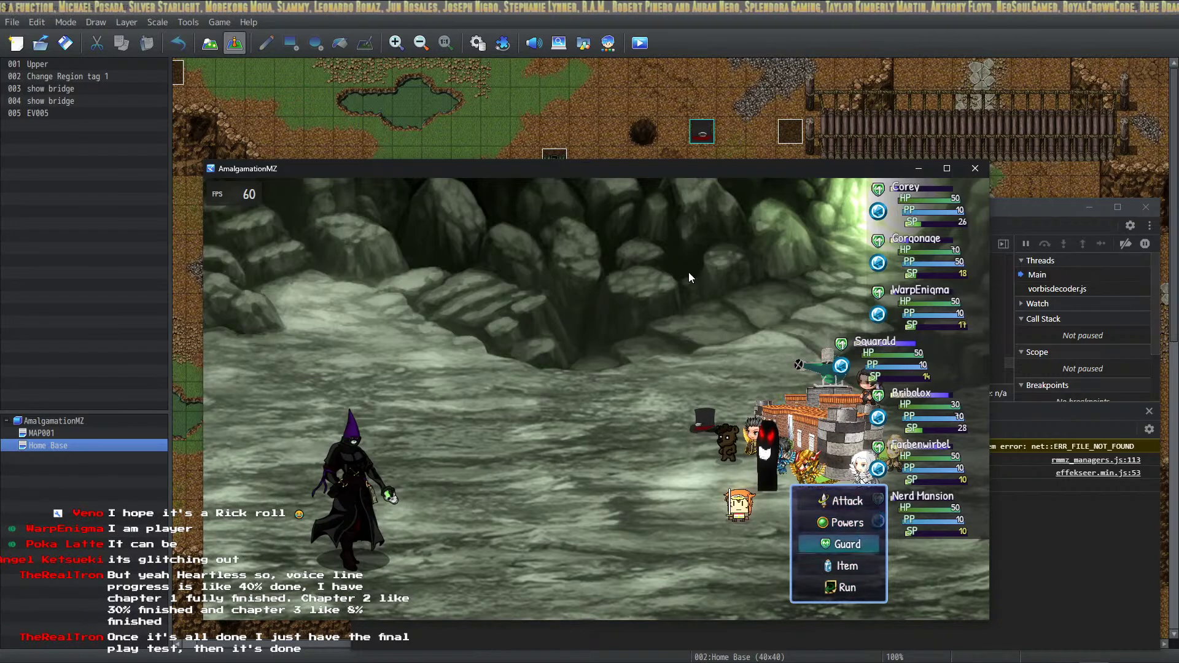
pyautogui.press('Up')
pyautogui.press('Up')
pyautogui.press('Up')
pyautogui.press('Up')
pyautogui.press('Up')
pyautogui.press('Up')
pyautogui.press('Up')
pyautogui.press('Up')
pyautogui.press('Up')
pyautogui.press('Up')
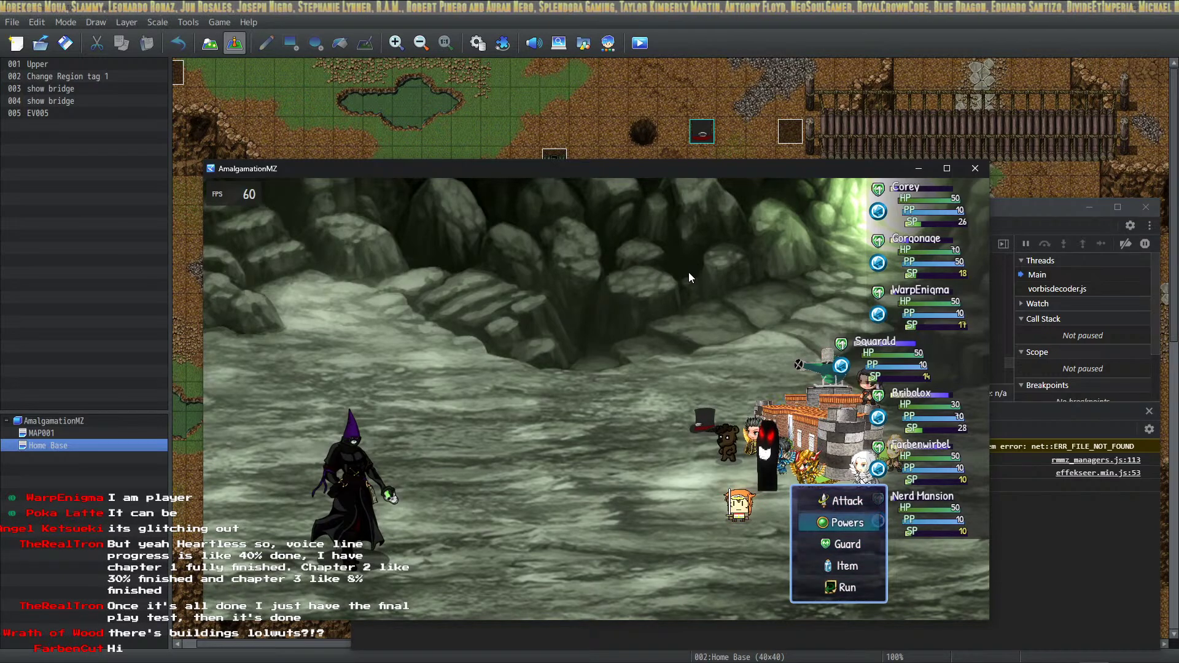
pyautogui.press('Up')
pyautogui.press('Up')
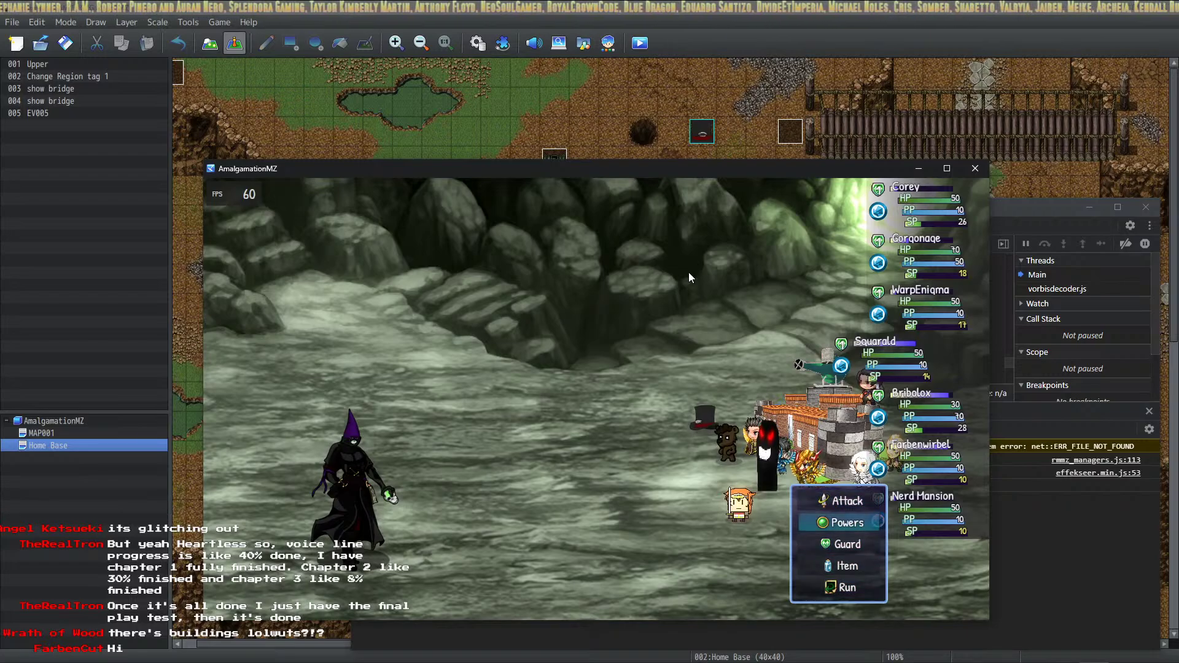
pyautogui.press('Down')
pyautogui.press('Down')
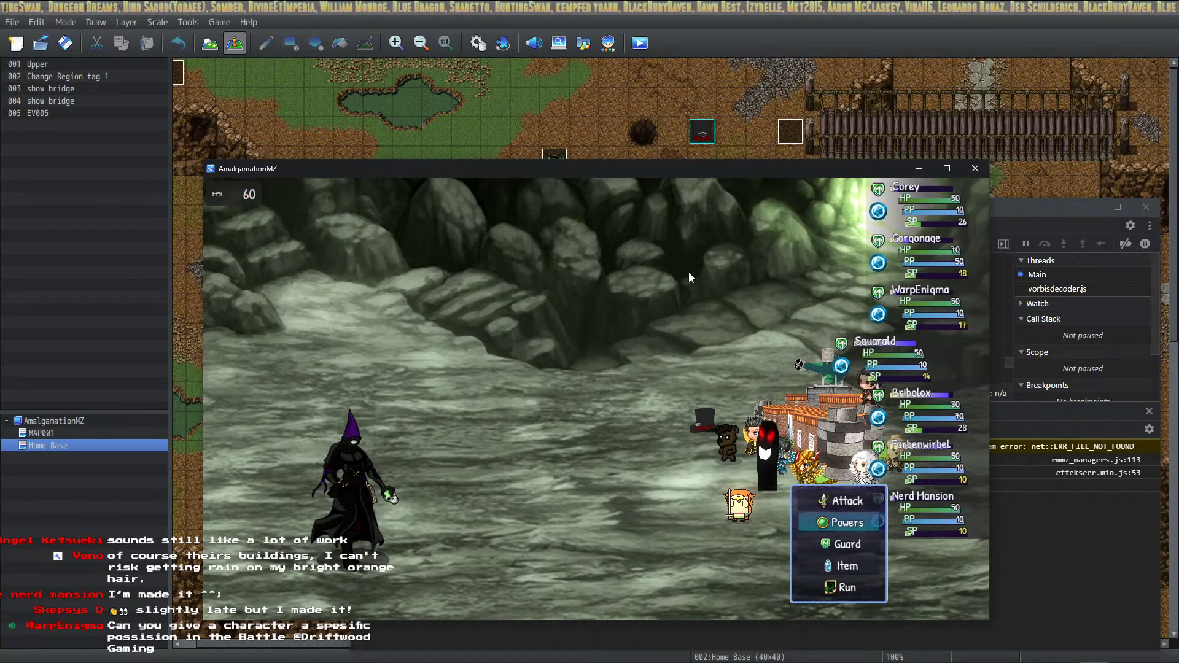
pyautogui.press('Down')
pyautogui.press('Down')
pyautogui.press('Down')
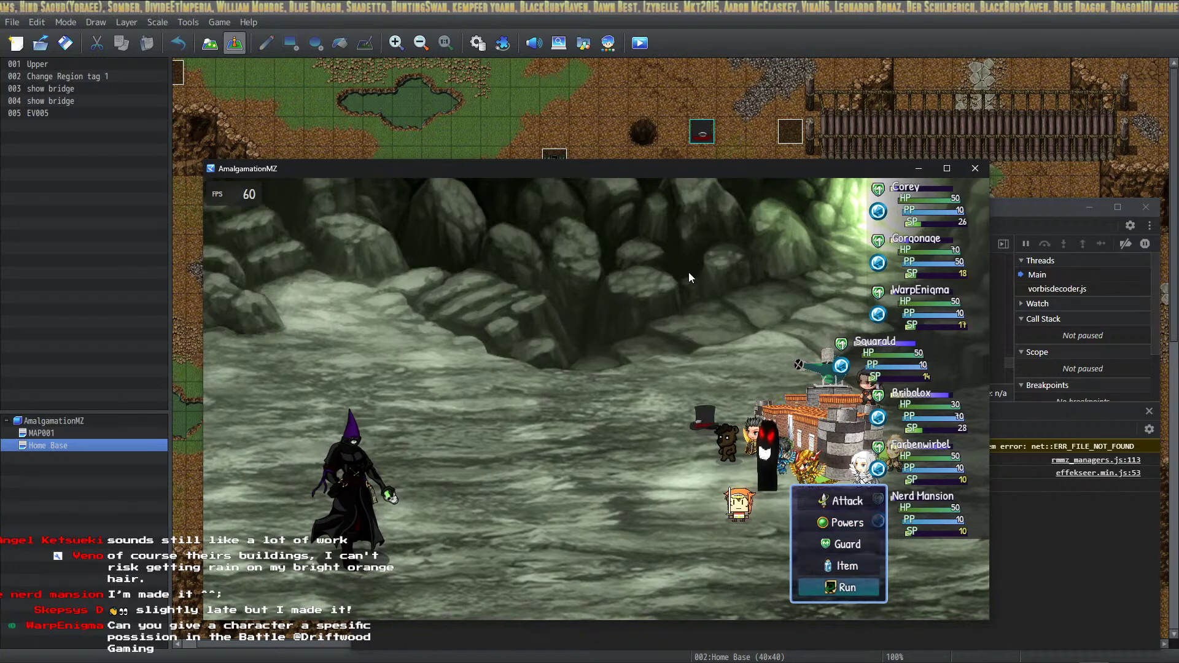
pyautogui.press('Down')
pyautogui.press('Down')
pyautogui.press('Down')
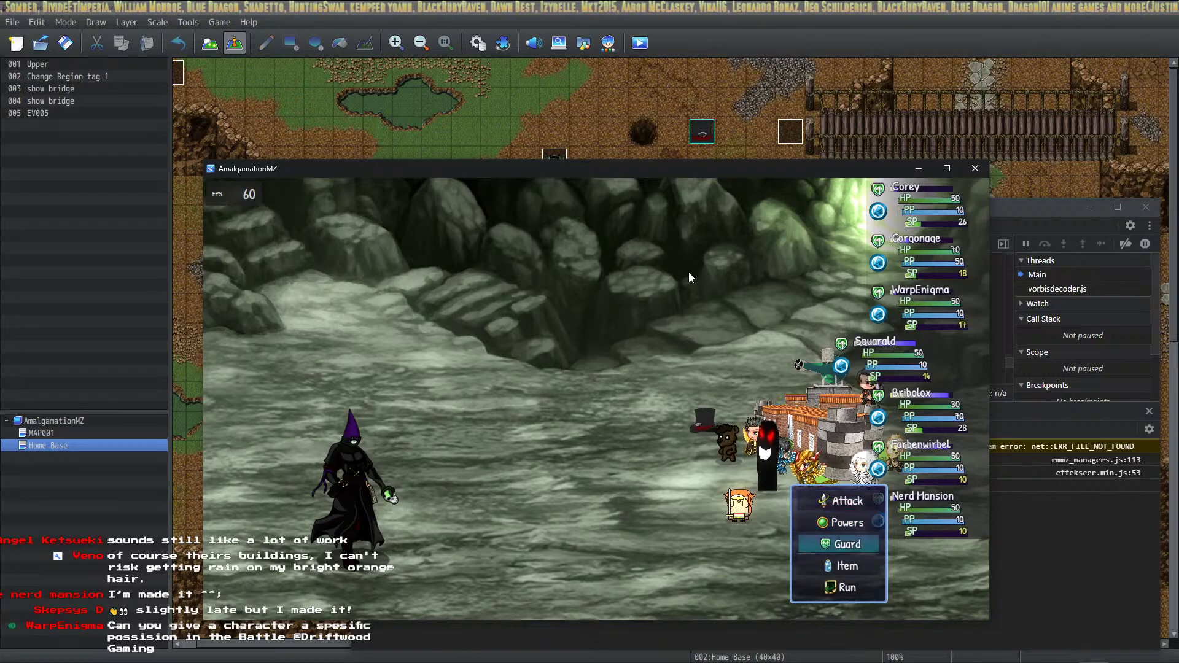
# Leave the current member's battle commands, start Auto Battle for the party and stop it again.
pyautogui.press('x')
pyautogui.press('Down')
pyautogui.press('z')
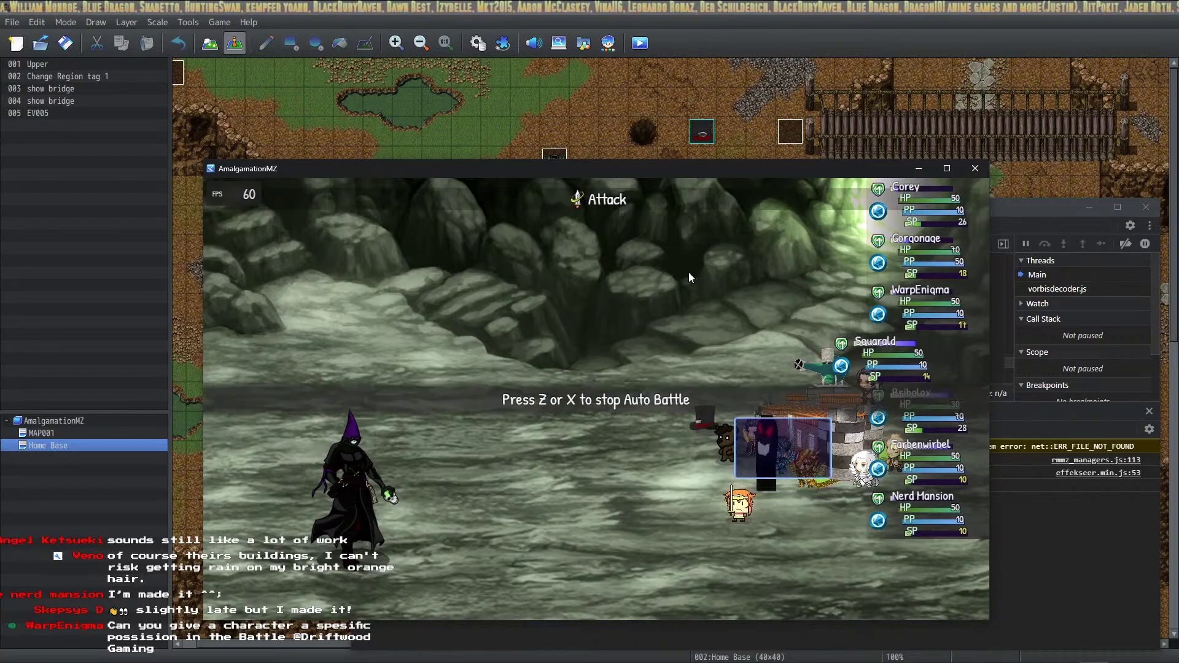
pyautogui.press('x')
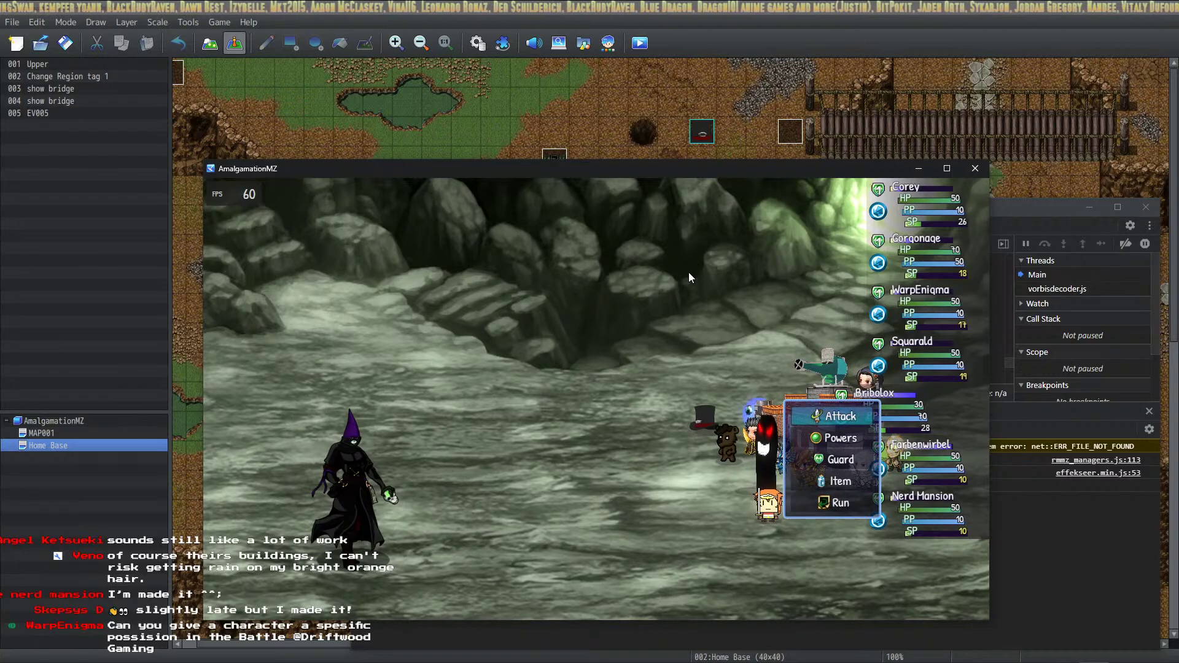
# Keep attacking the hooded enemy over several rounds to observe how the Nerd Mansion battler stands and moves among the party.
pyautogui.press('z')
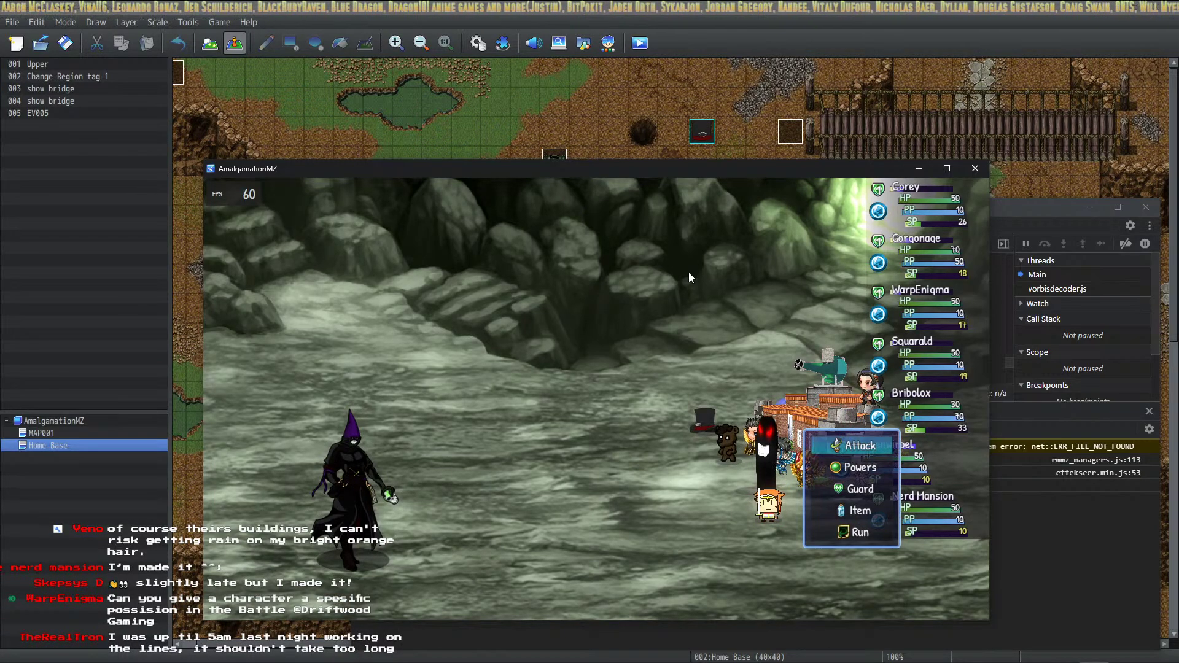
pyautogui.press('z')
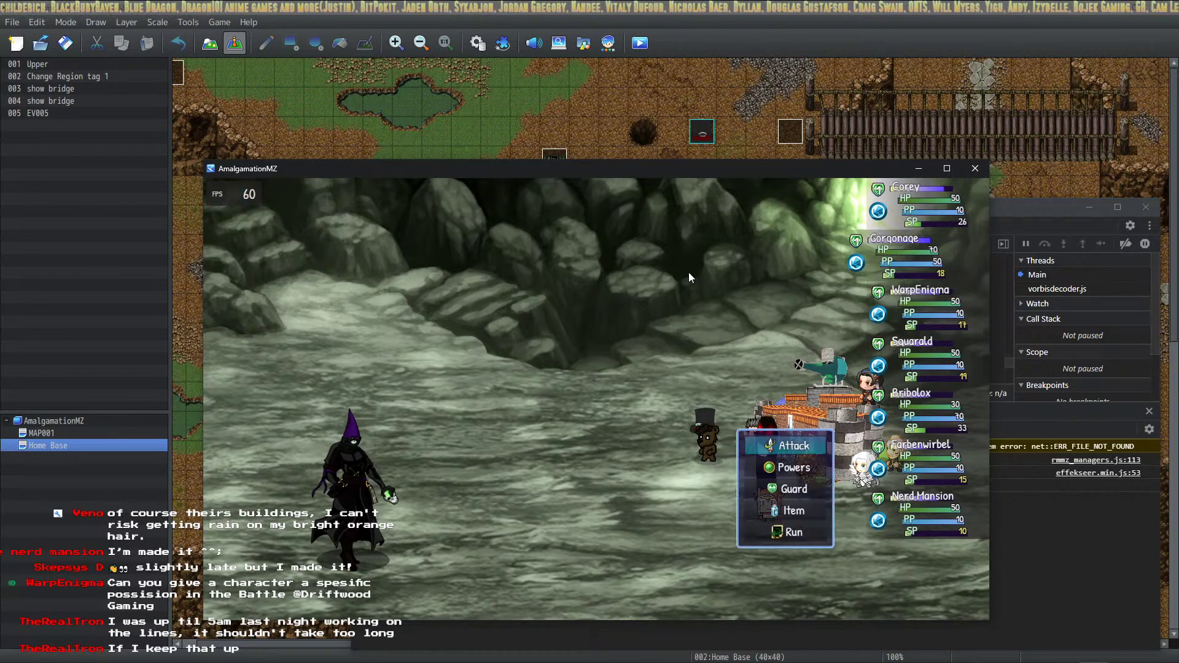
pyautogui.press('z')
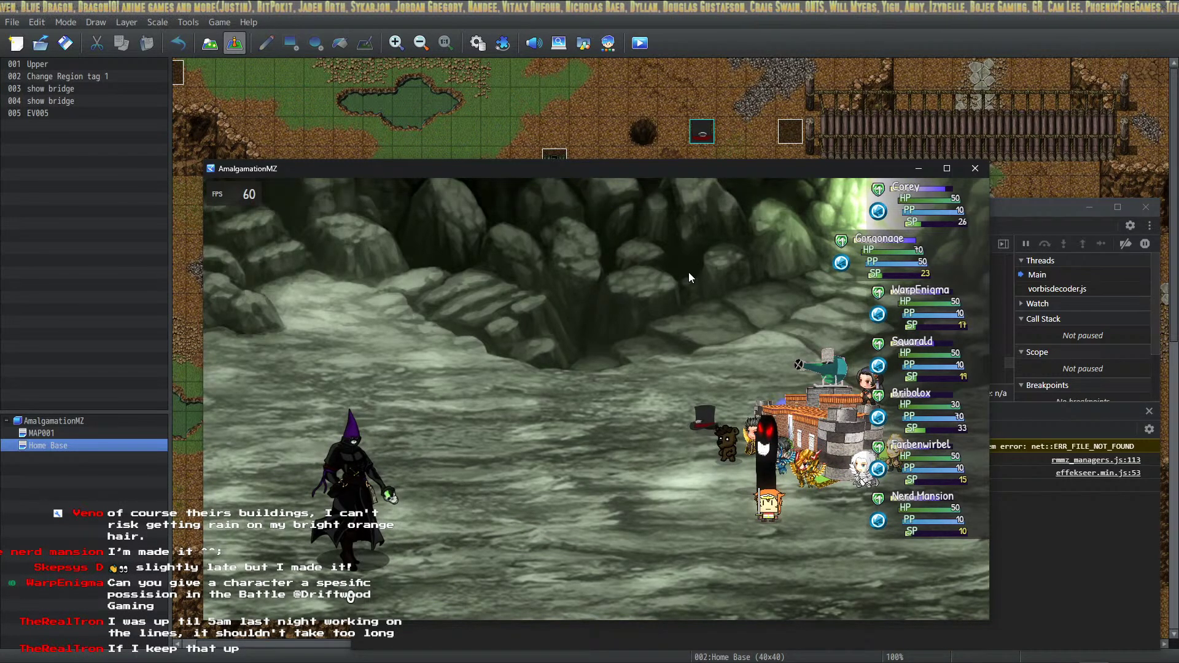
pyautogui.press('z')
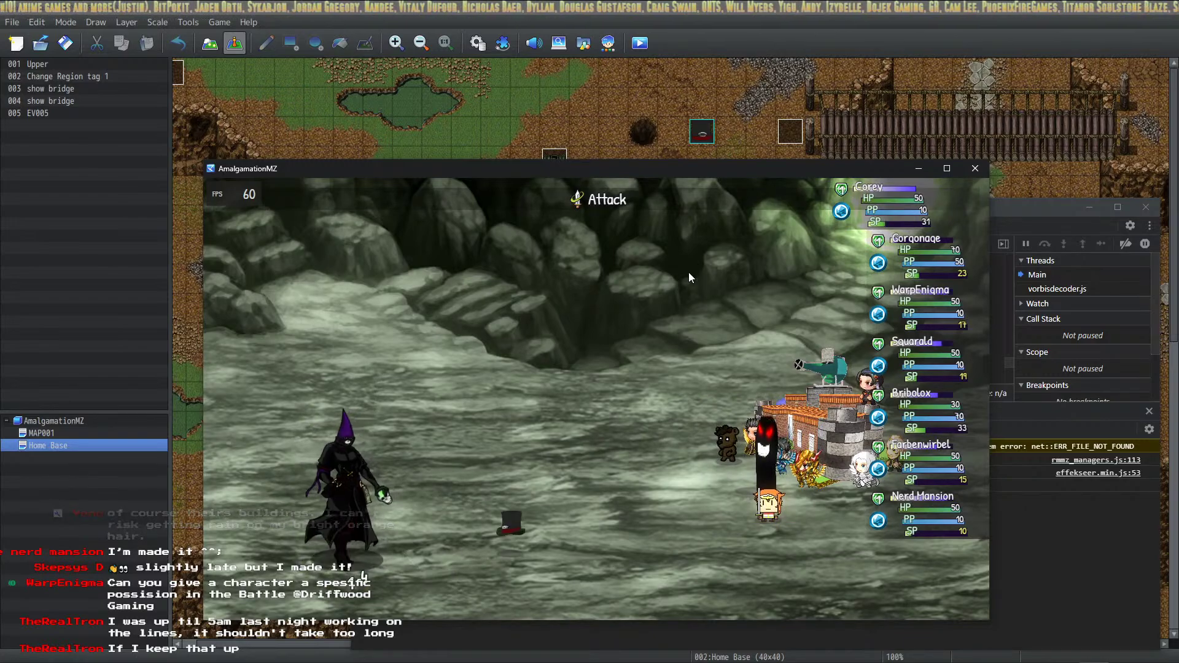
pyautogui.press('z')
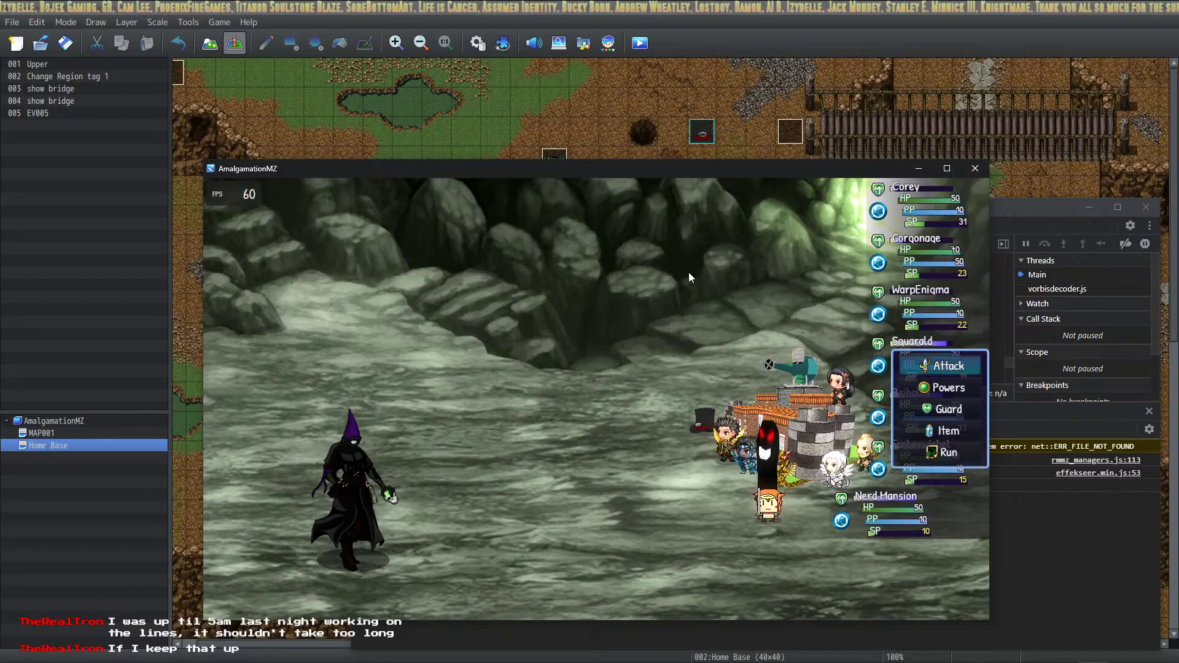
pyautogui.press('Return')
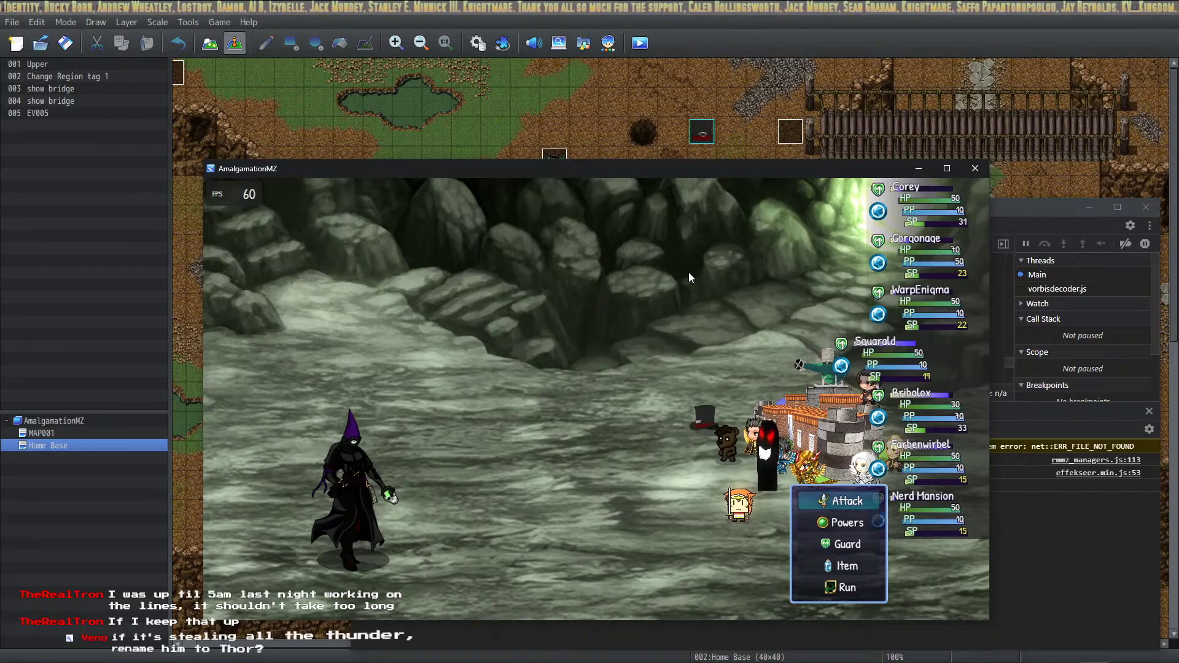
pyautogui.press('Return')
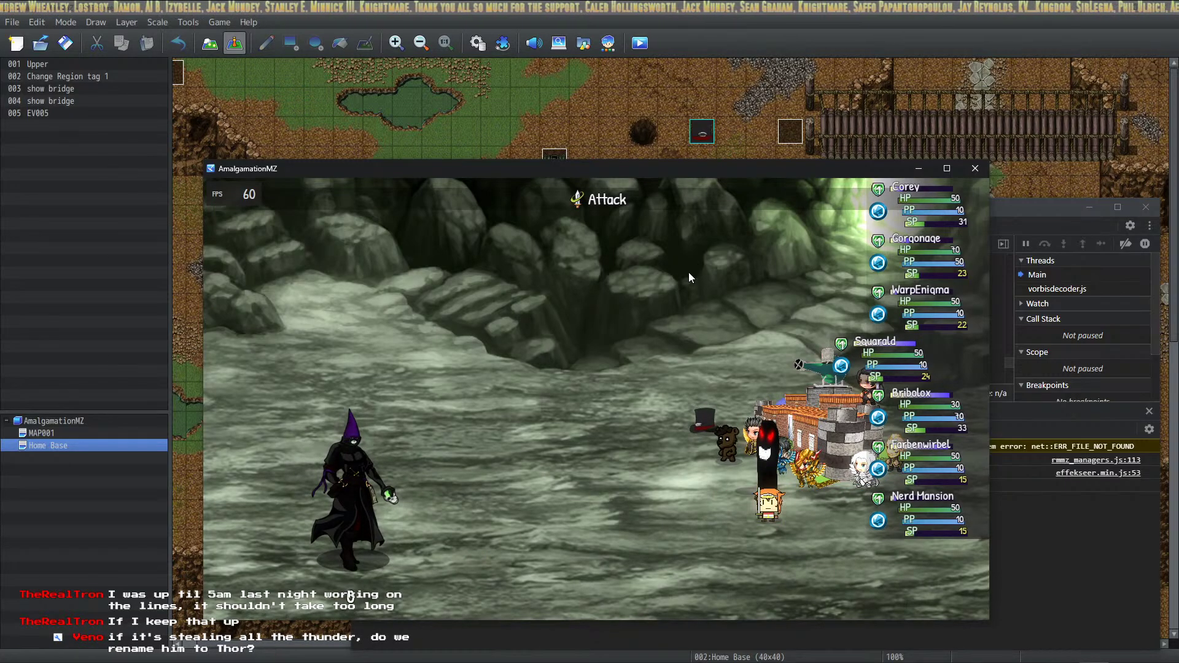
pyautogui.press('Return')
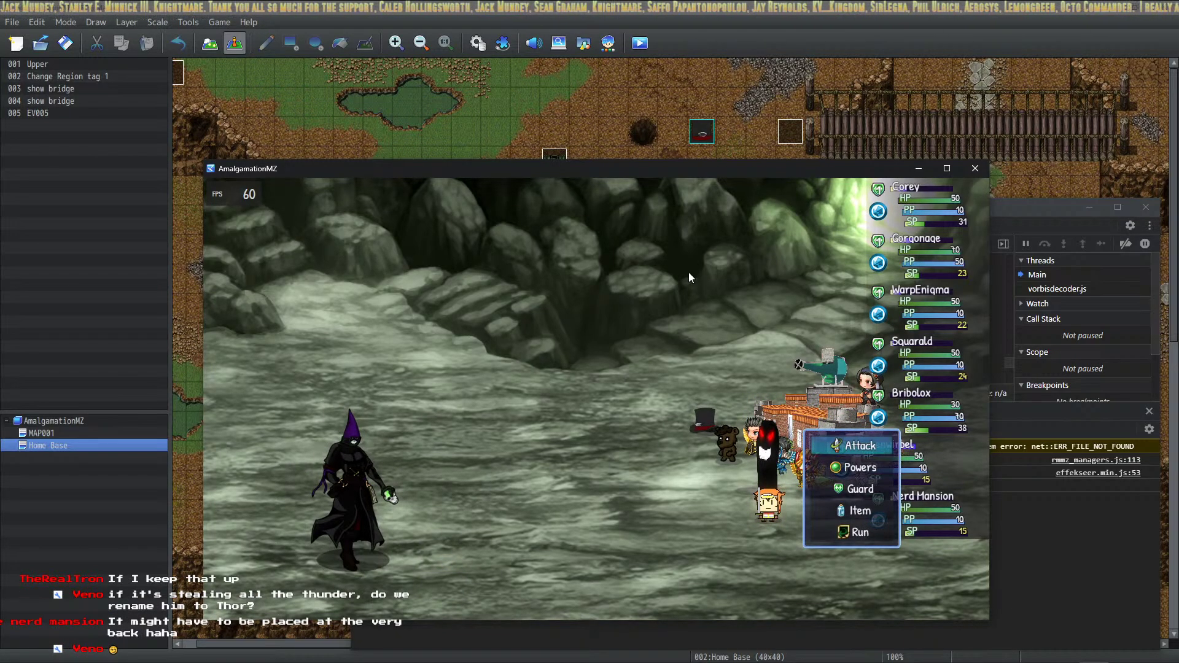
pyautogui.press('Return')
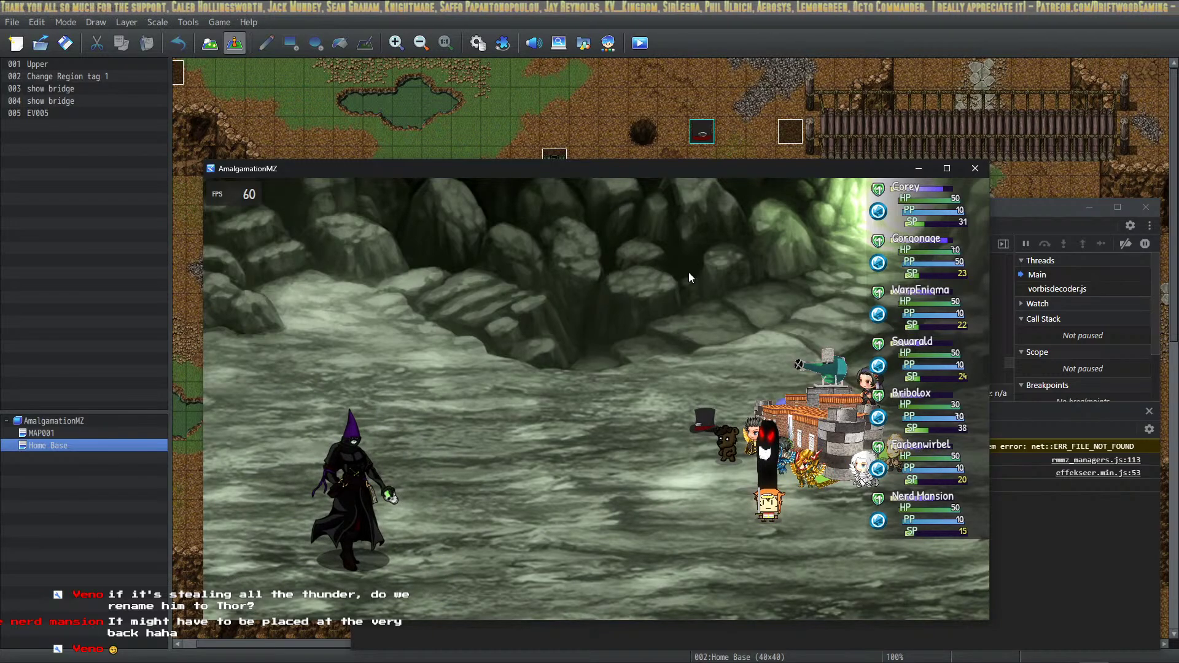
pyautogui.press('Return')
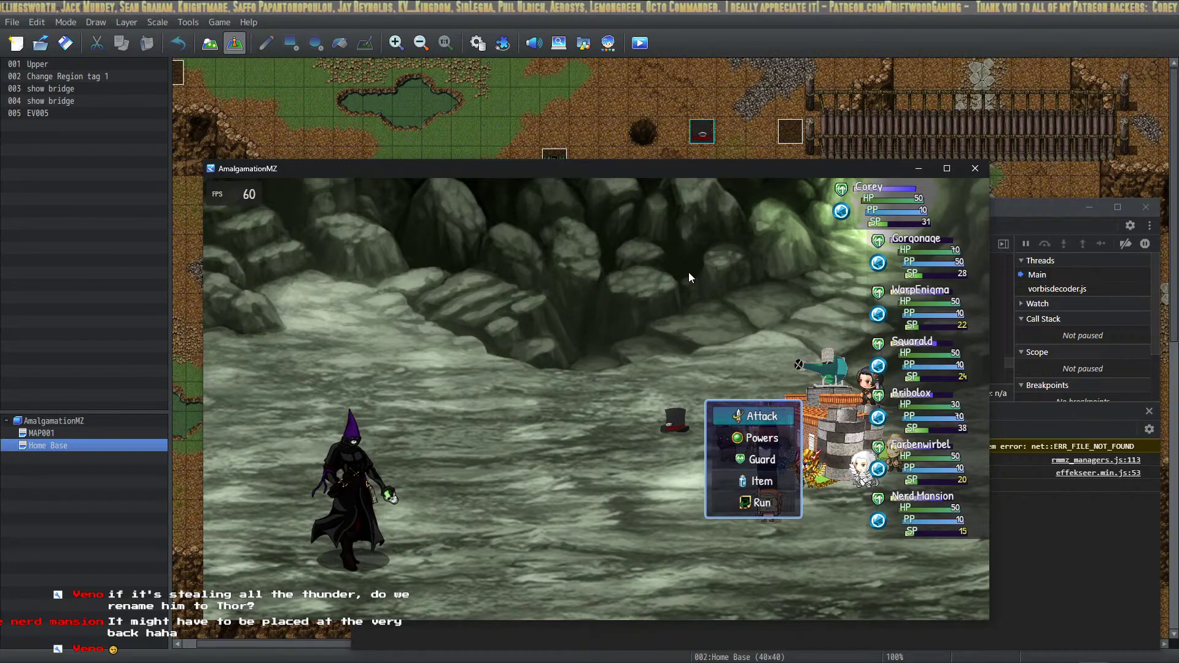
pyautogui.press('Return')
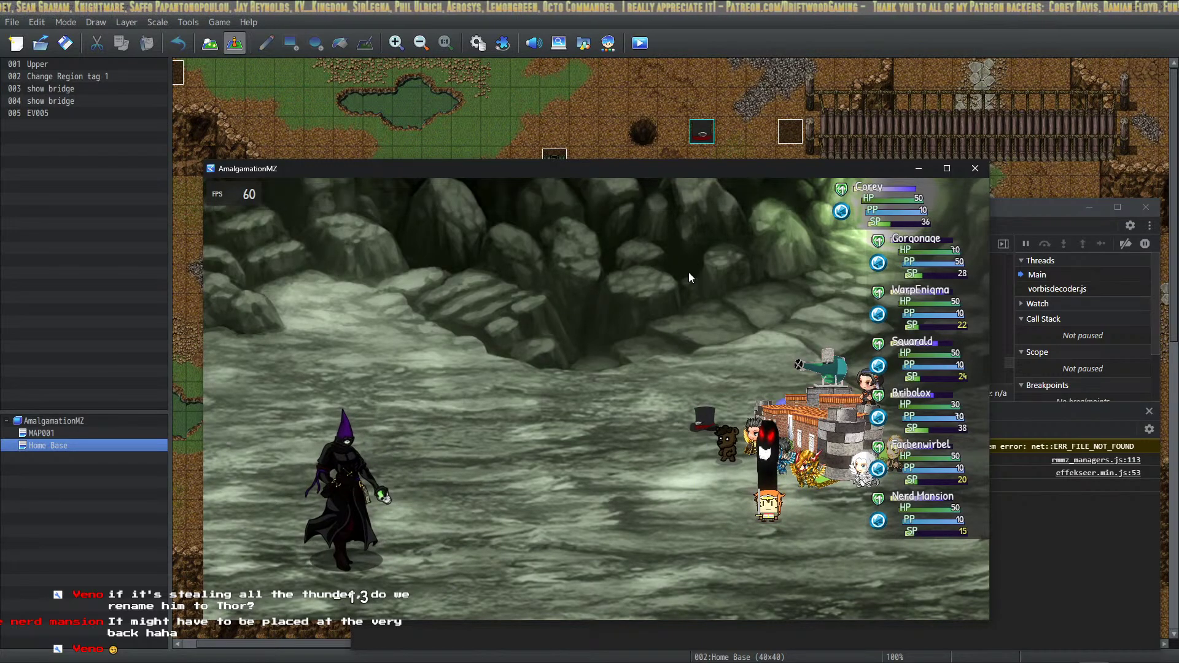
pyautogui.press('Return')
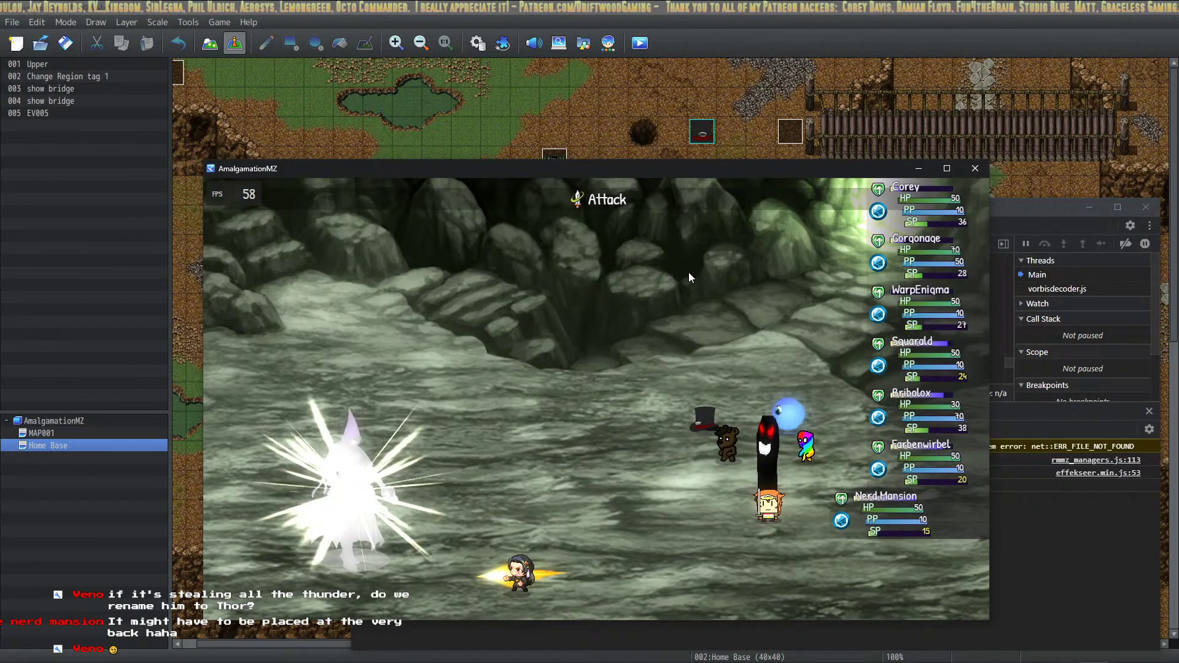
pyautogui.press('Return')
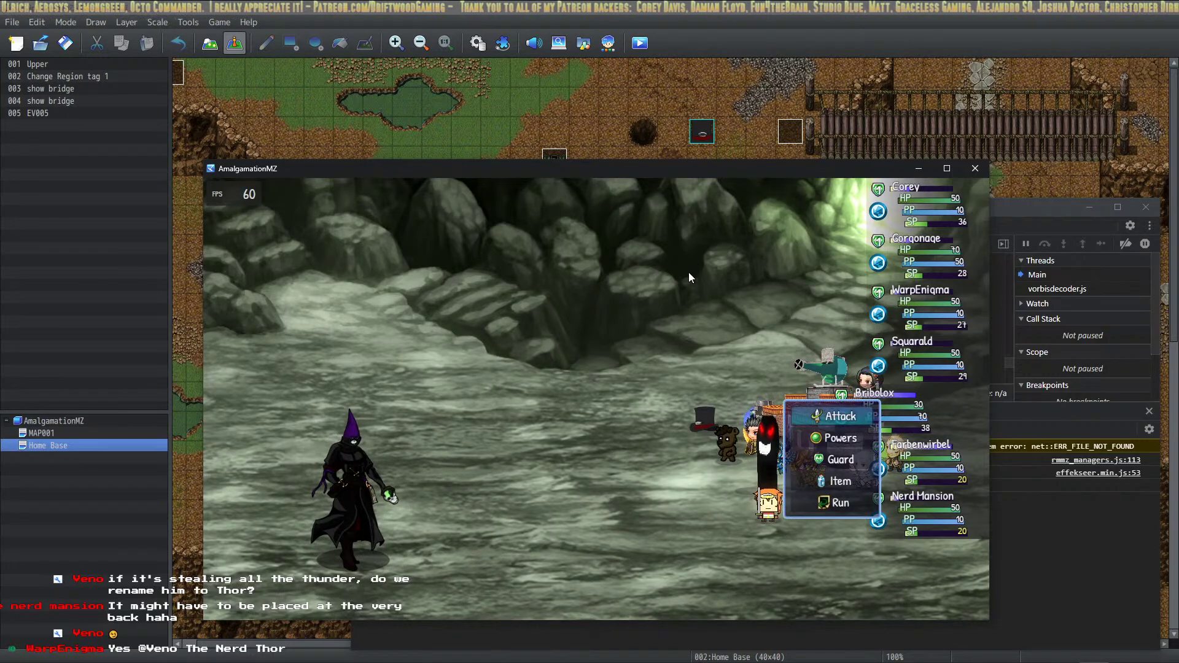
pyautogui.press('Return')
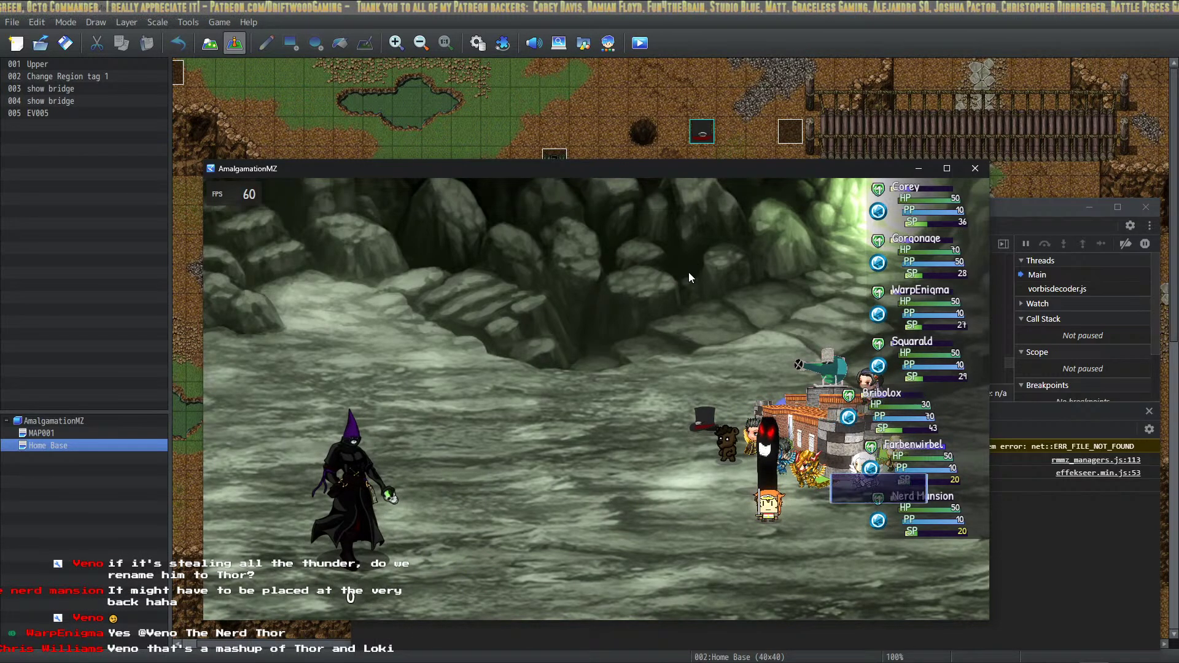
pyautogui.press('Return')
pyautogui.press('Return')
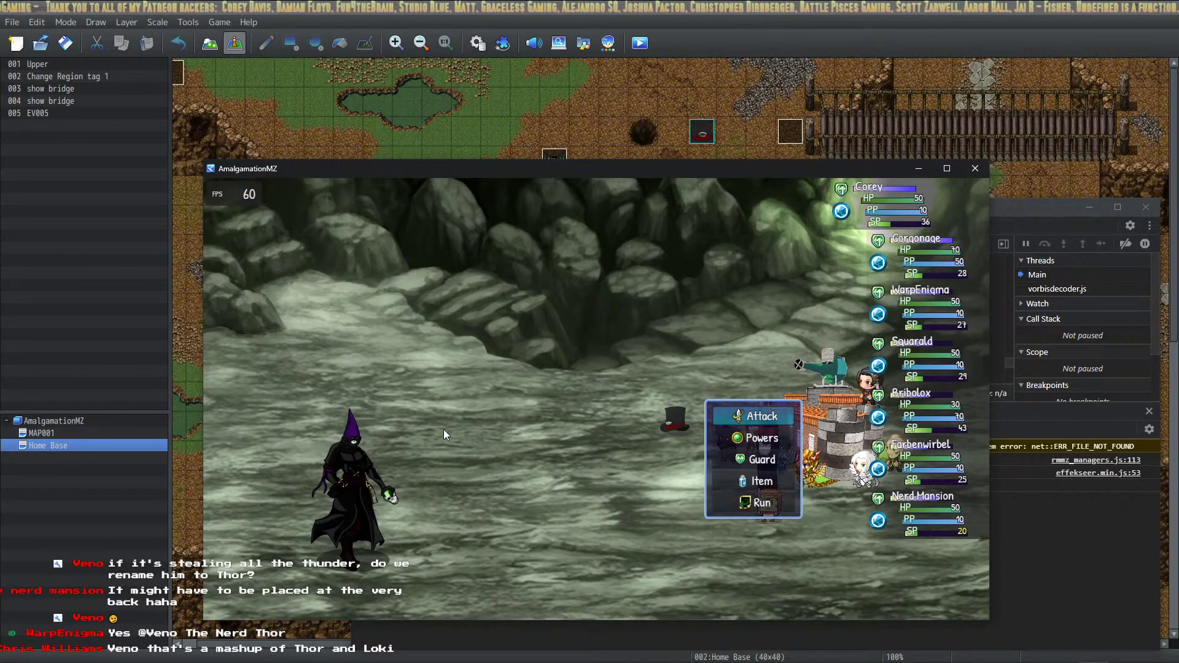
pyautogui.press('Return')
pyautogui.press('Return')
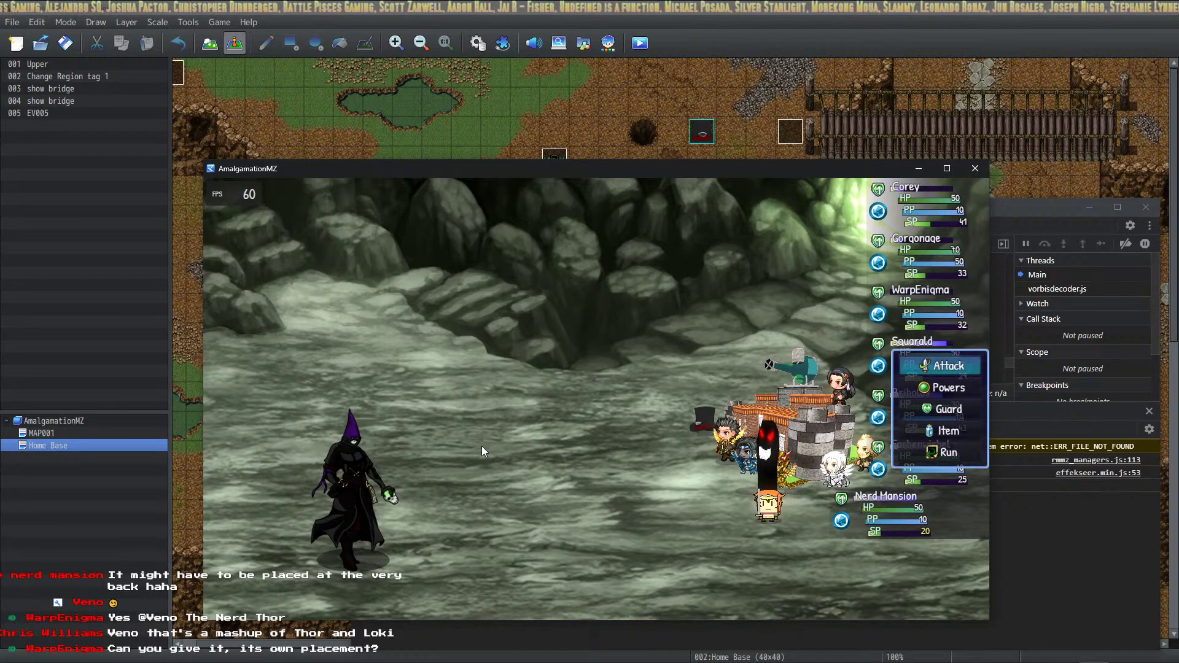
pyautogui.press('Return')
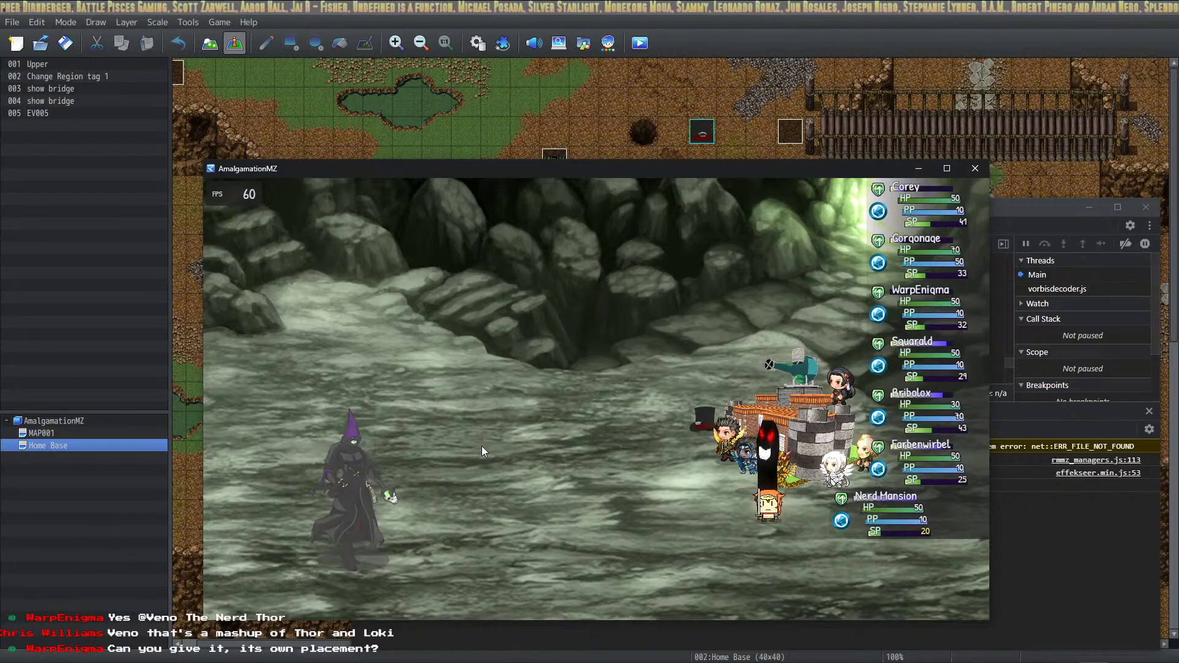
pyautogui.press('Return')
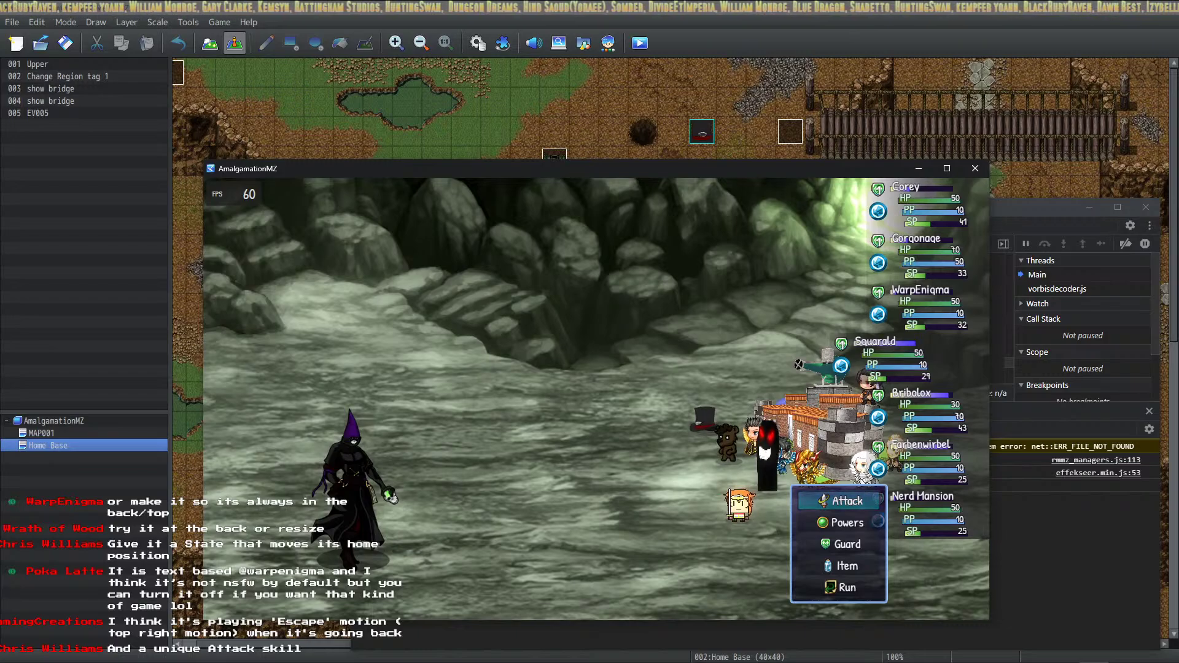
pyautogui.moveTo(961, 327)
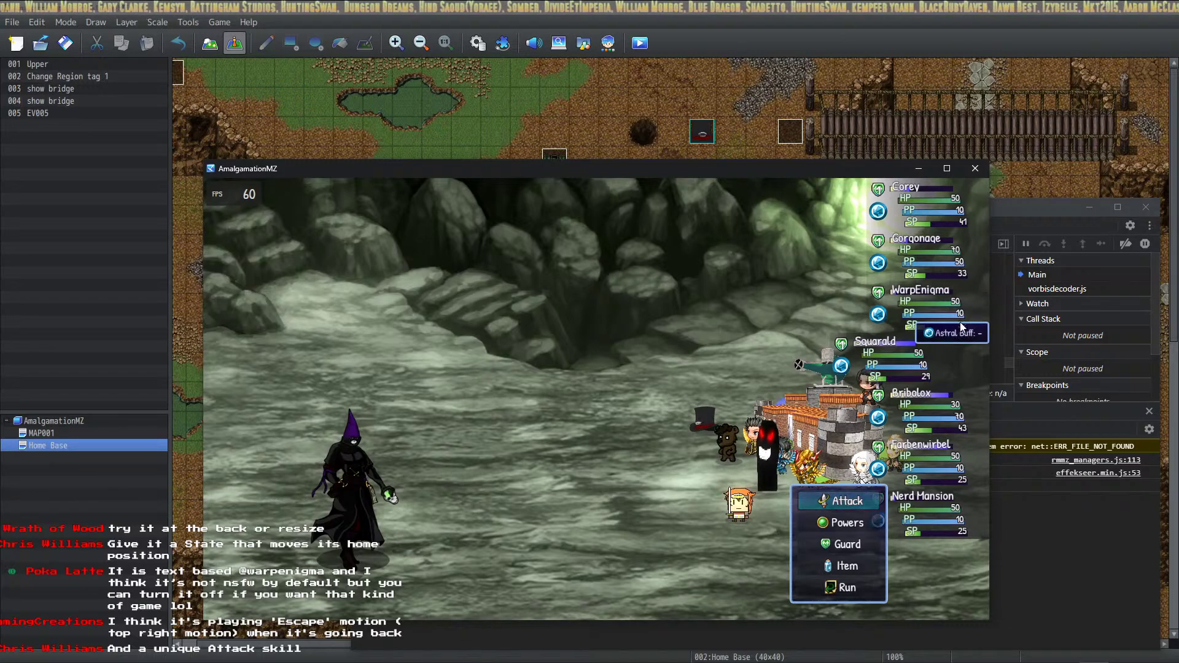
pyautogui.moveTo(717, 440)
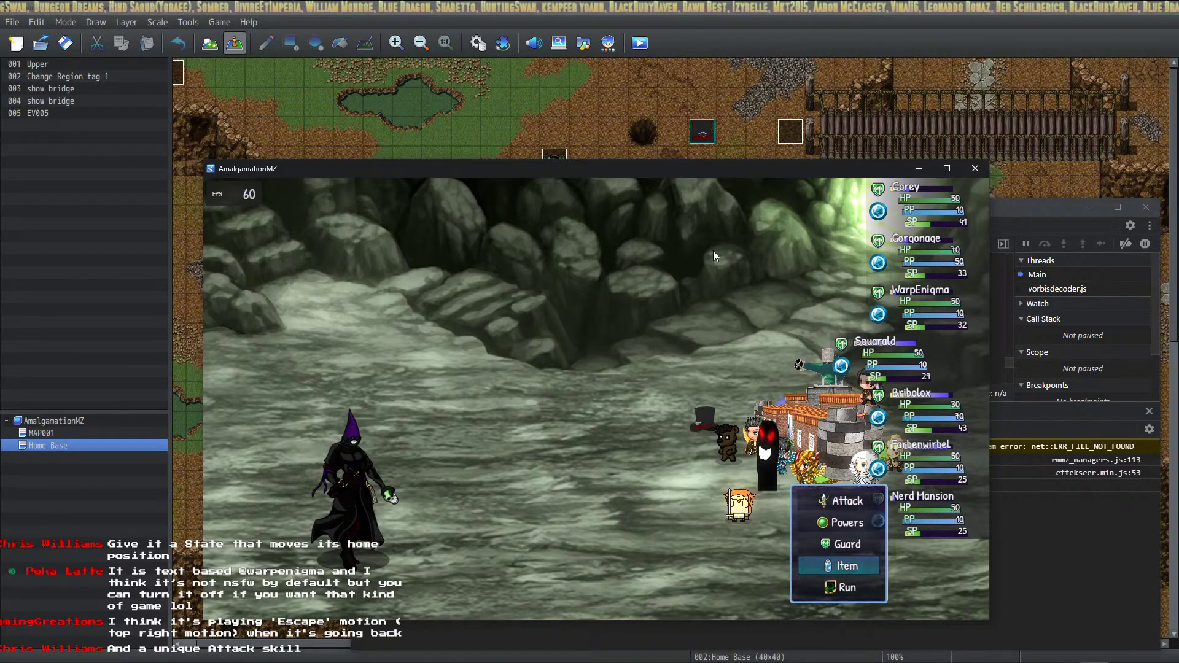
pyautogui.moveTo(870, 416)
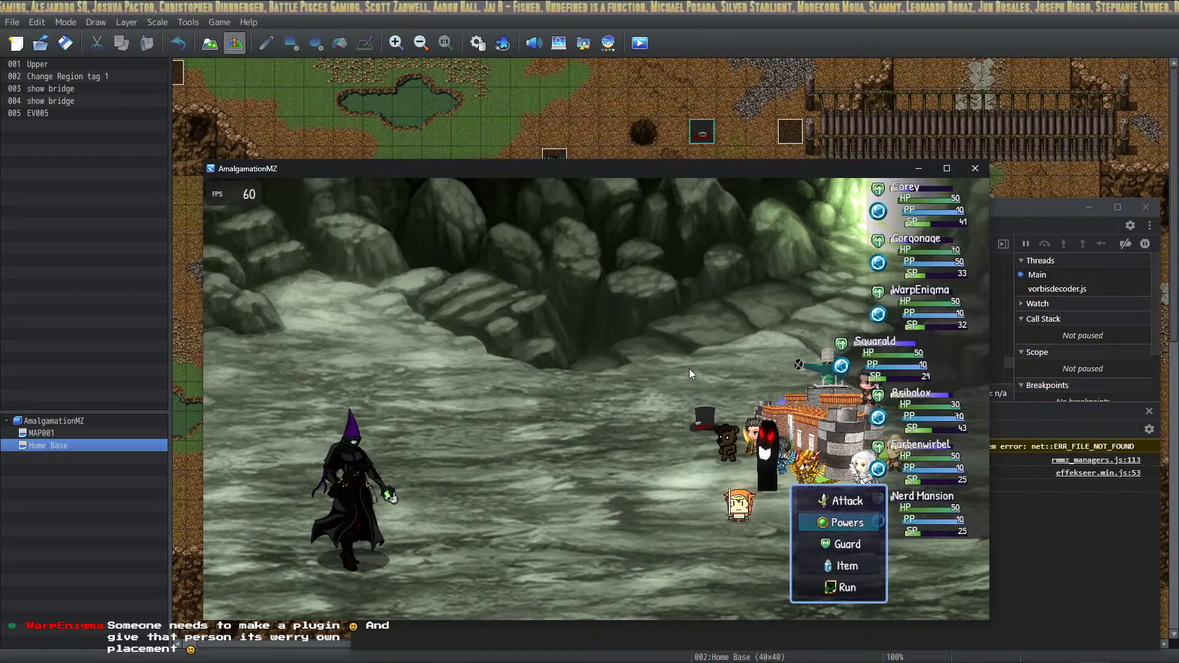
pyautogui.click(477, 43)
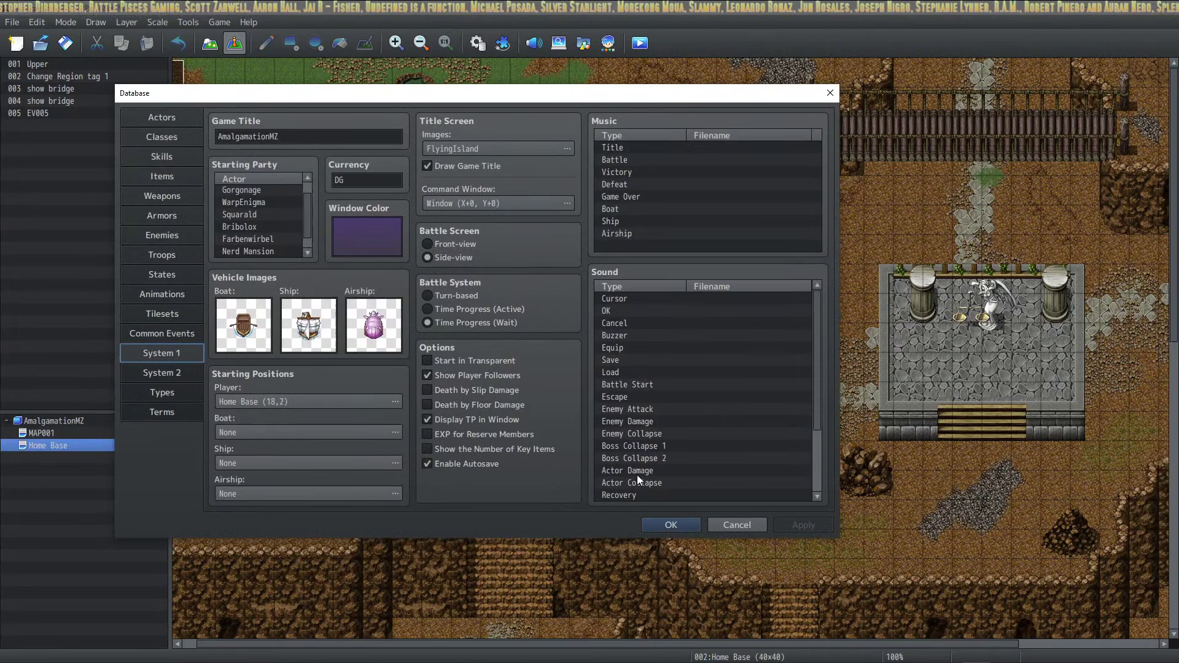
pyautogui.click(671, 526)
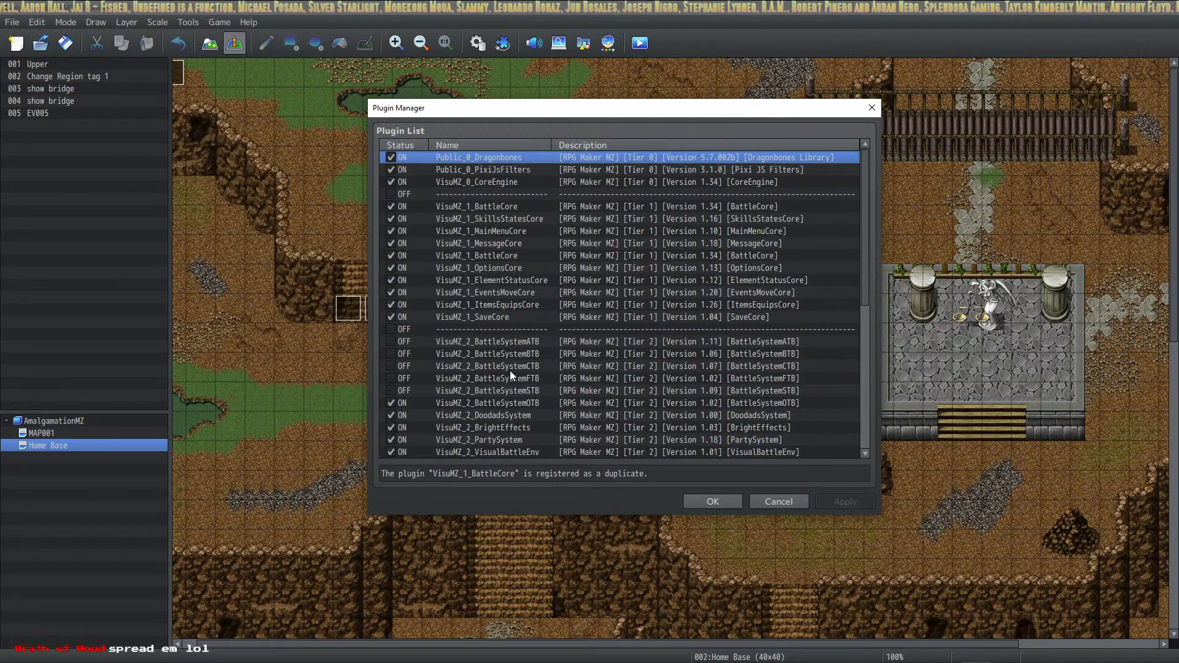
# Examine the General Settings of the VisuMZ_2_PartySystem plugin for battle party options and close the Plugin Manager.
pyautogui.doubleClick(513, 438)
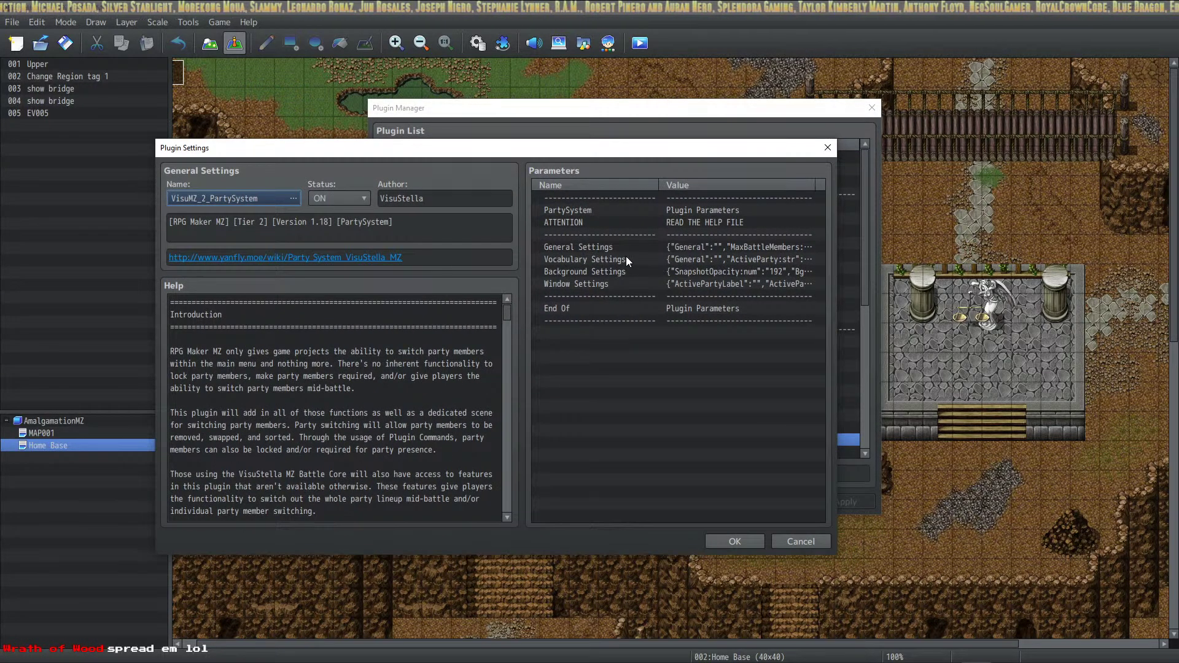
pyautogui.doubleClick(626, 246)
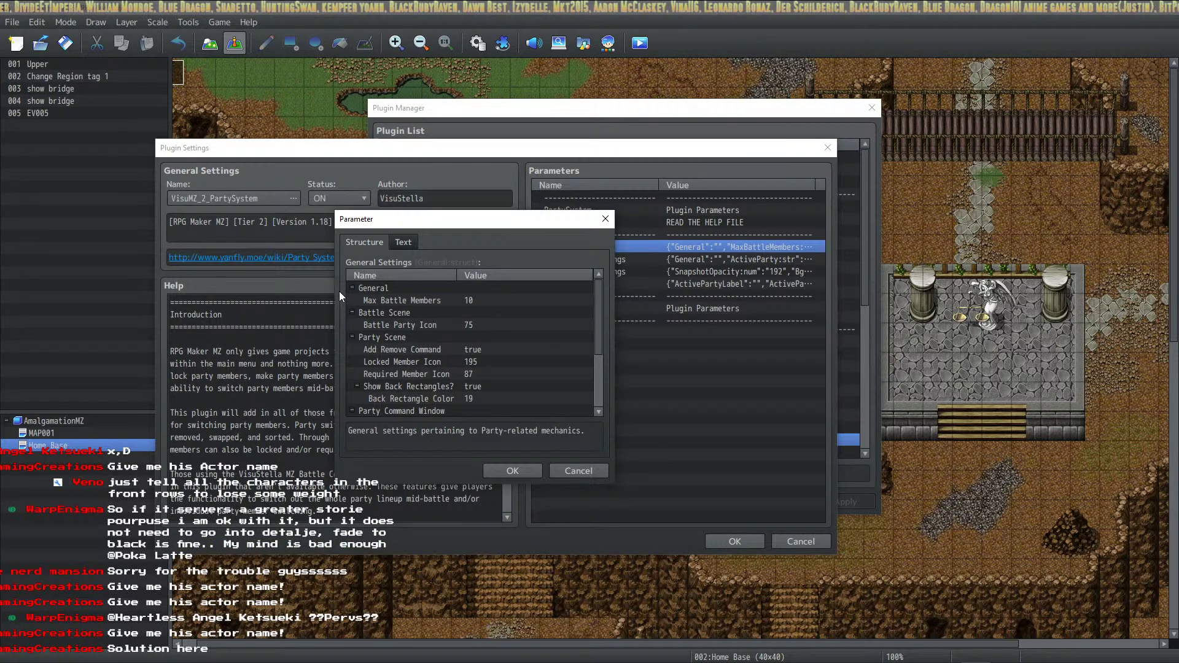
pyautogui.click(513, 471)
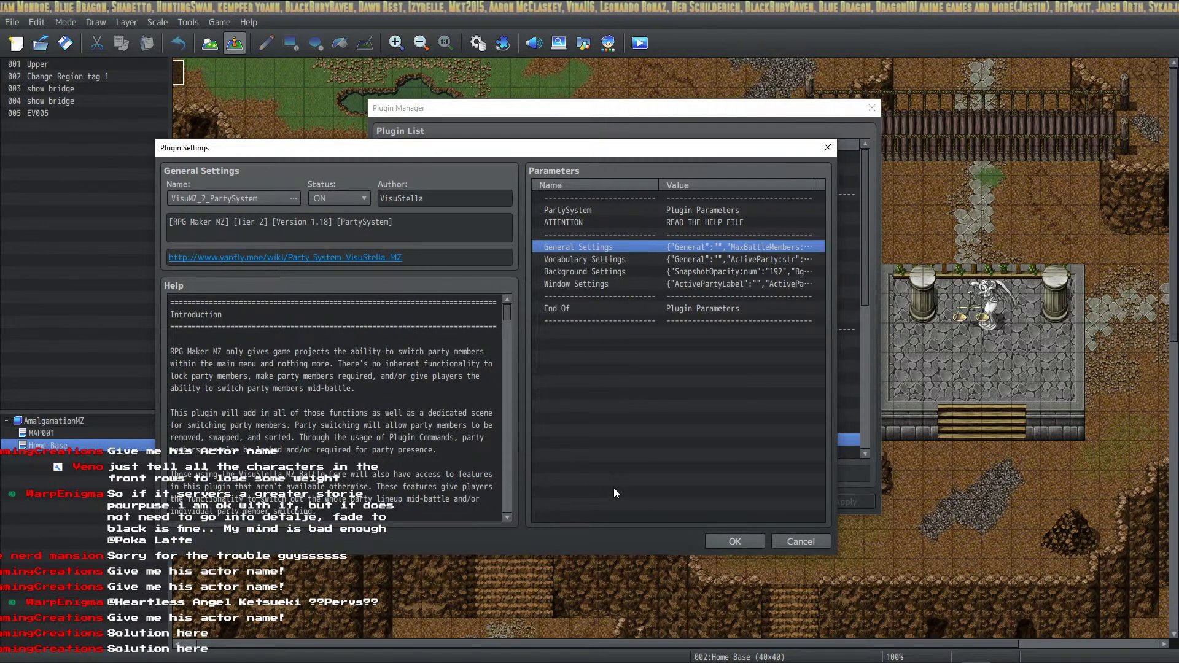
pyautogui.click(721, 543)
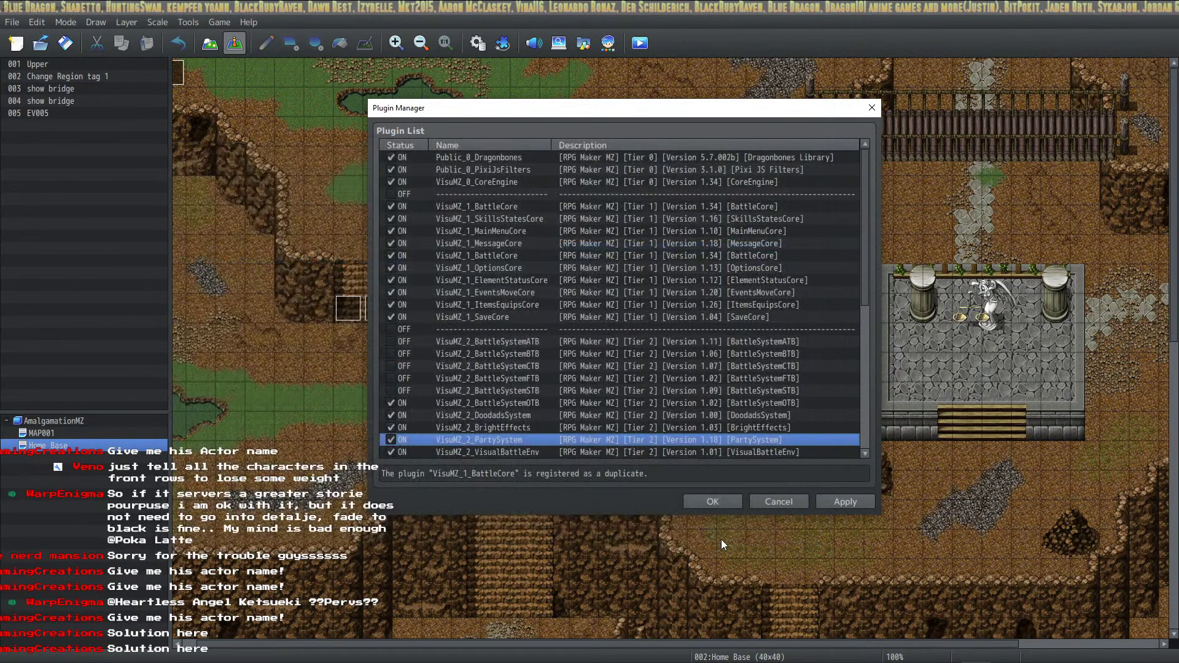
pyautogui.click(712, 501)
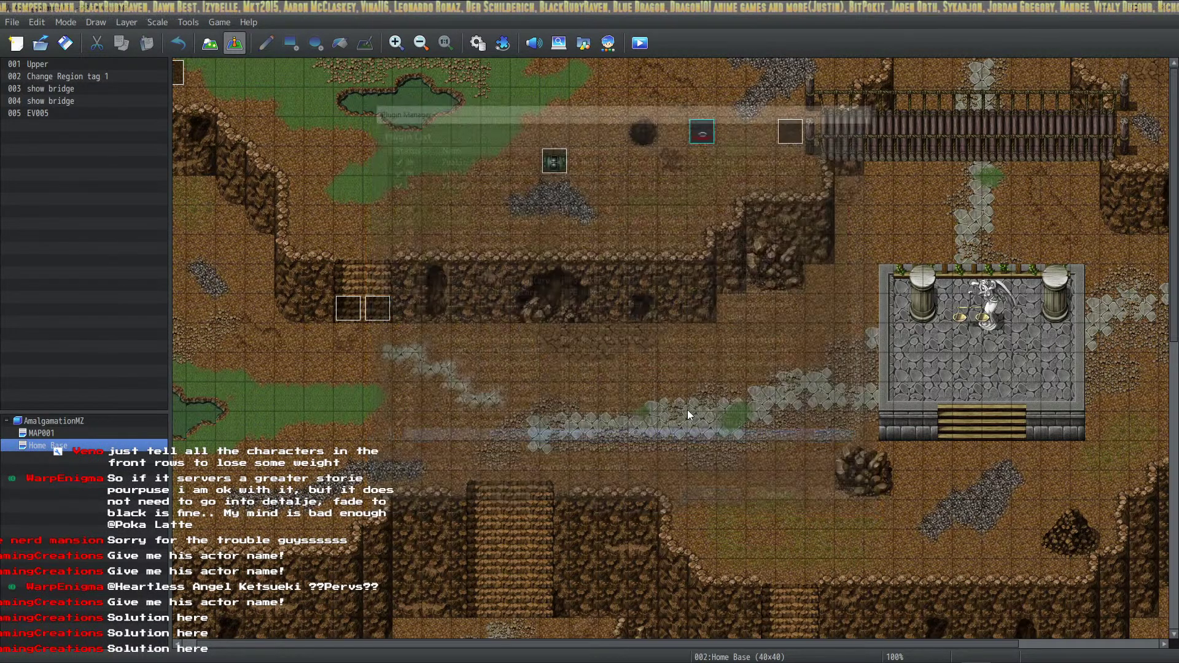
# Open the project database and view the Nerd Mansion actor's settings.
pyautogui.click(477, 43)
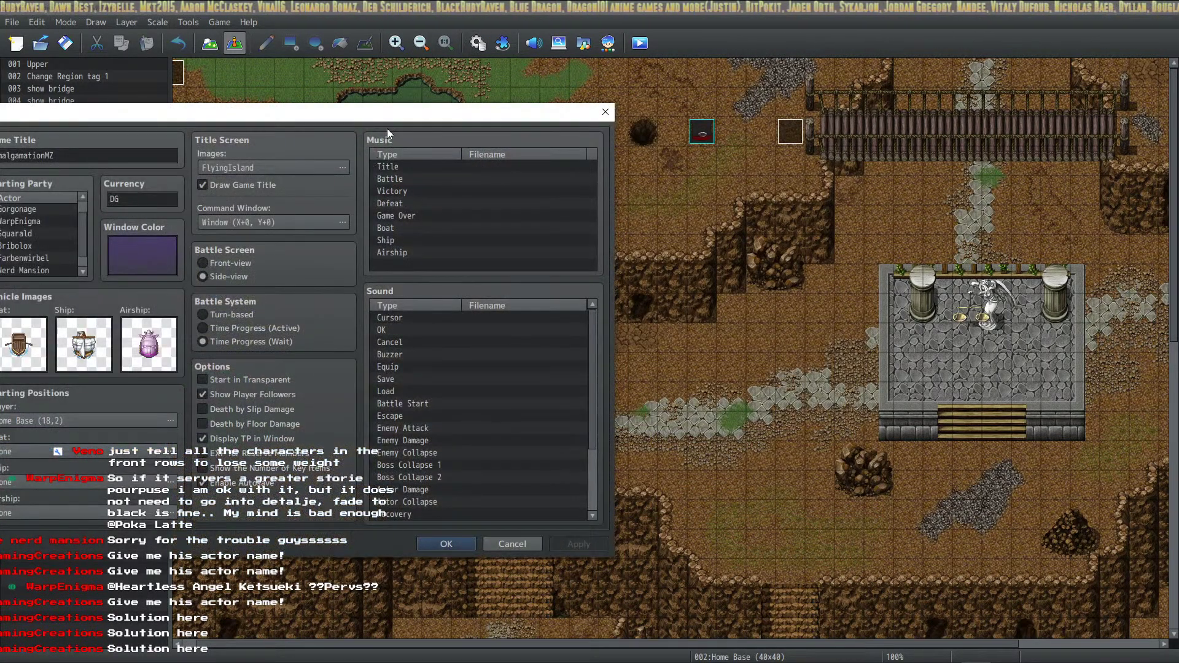
pyautogui.moveTo(387, 128); pyautogui.dragTo(617, 139)
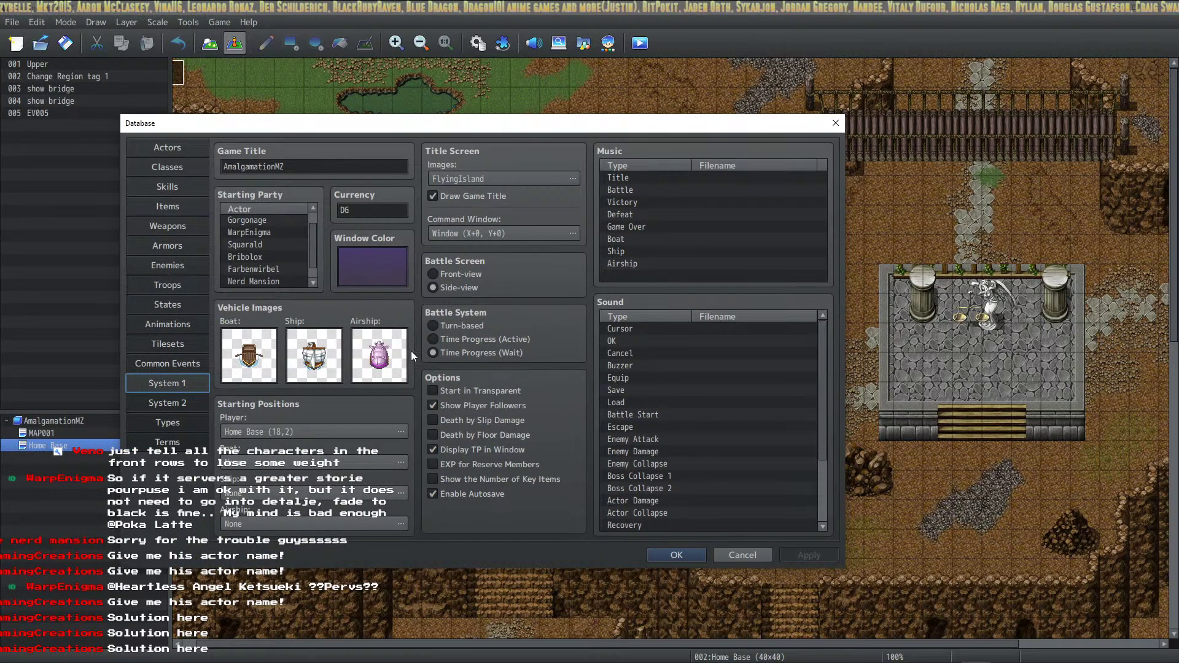
pyautogui.click(187, 165)
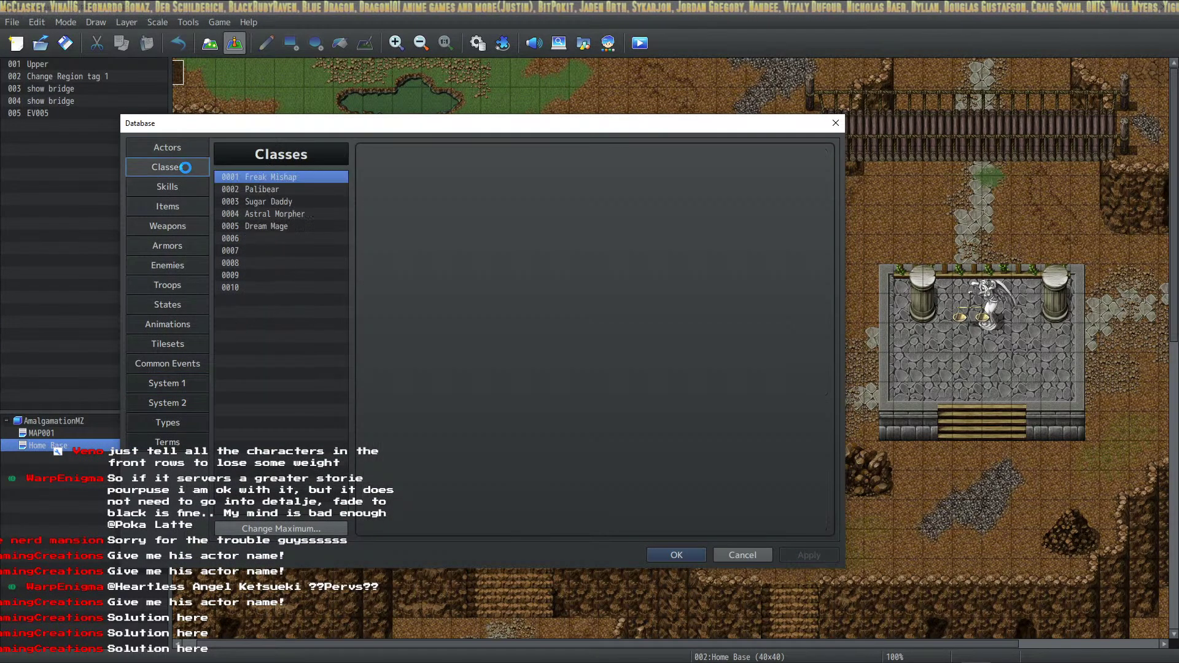
pyautogui.click(179, 150)
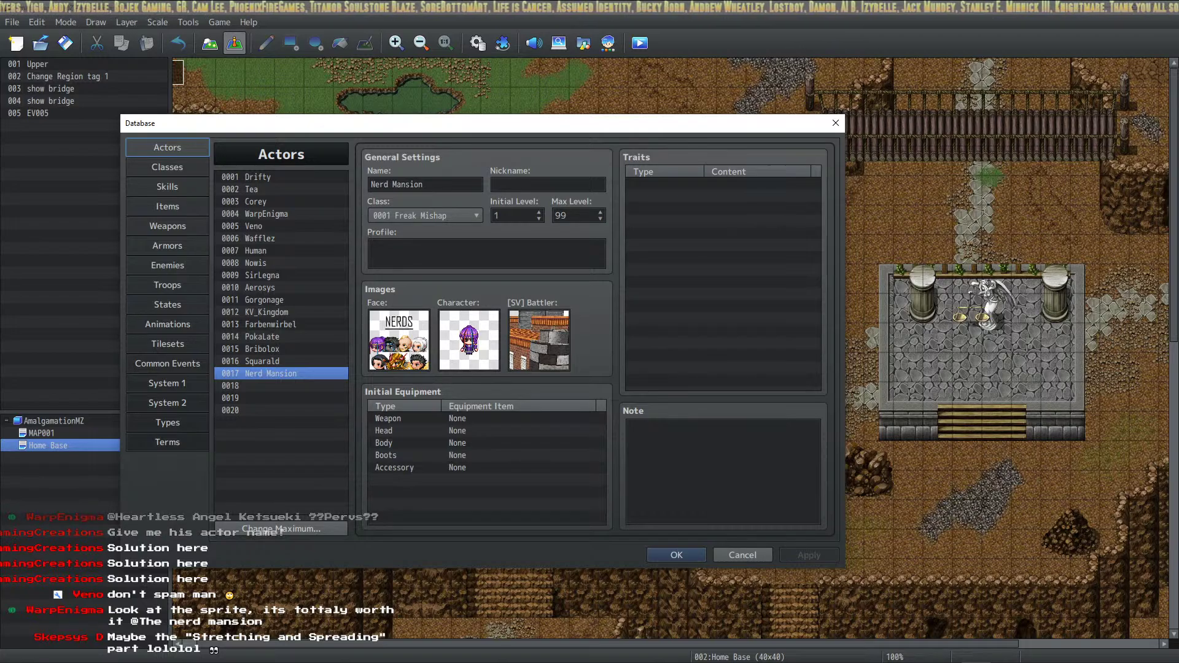
pyautogui.press('super')
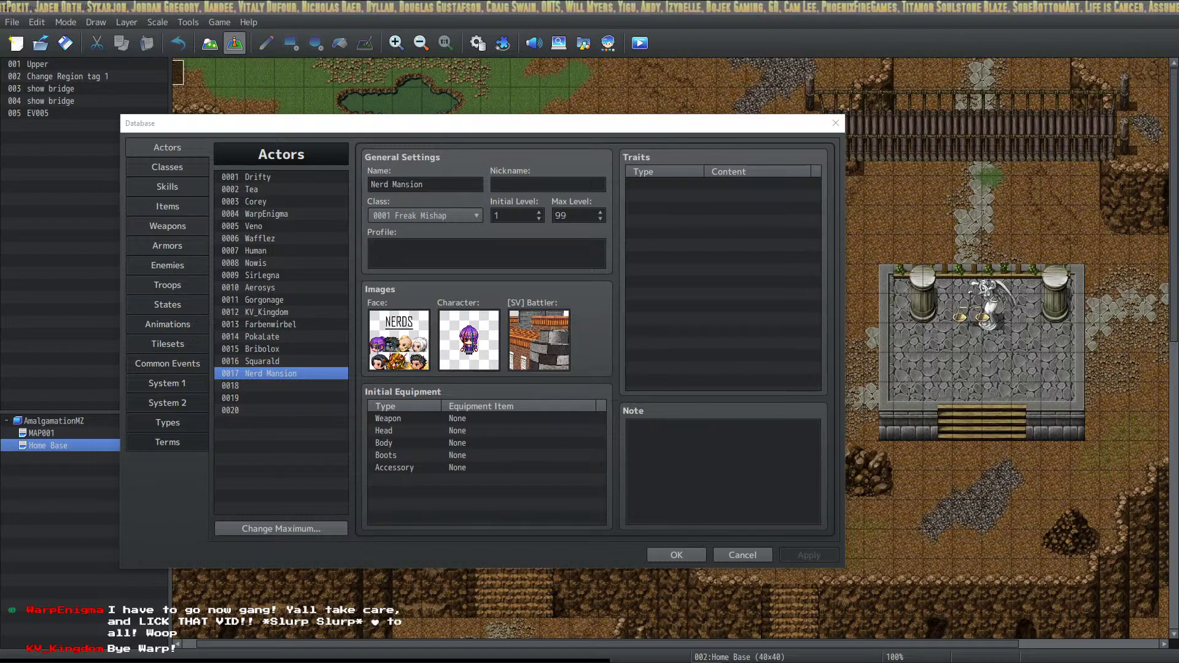
pyautogui.moveTo(613, 126); pyautogui.dragTo(658, 125)
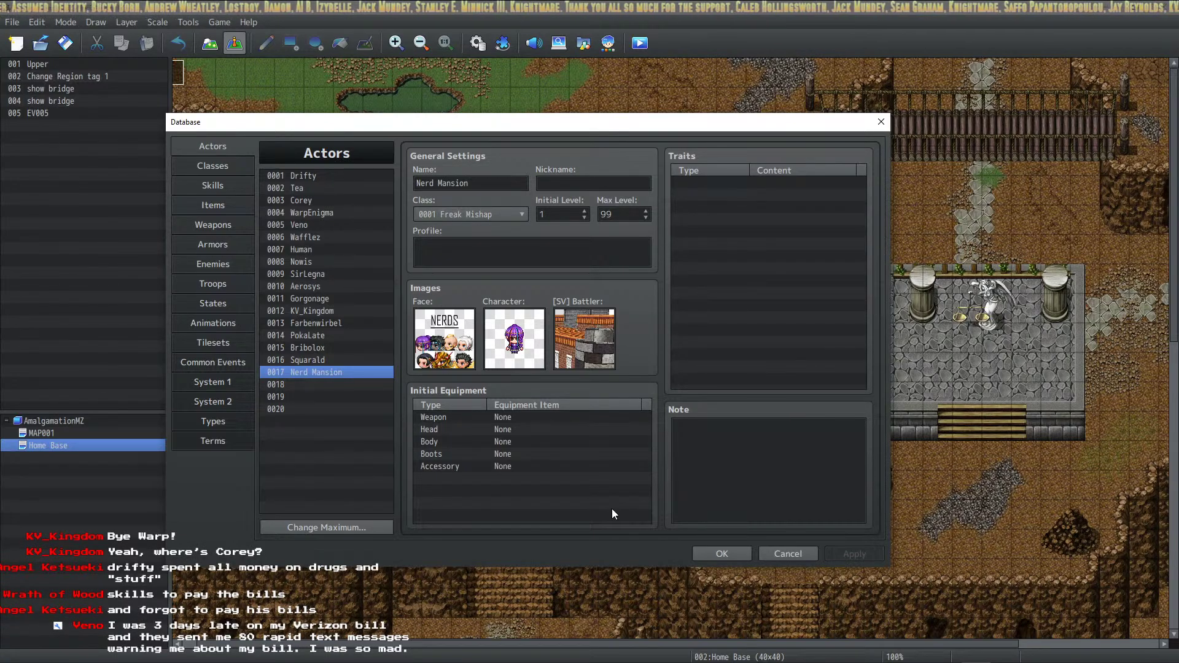
pyautogui.click(688, 473)
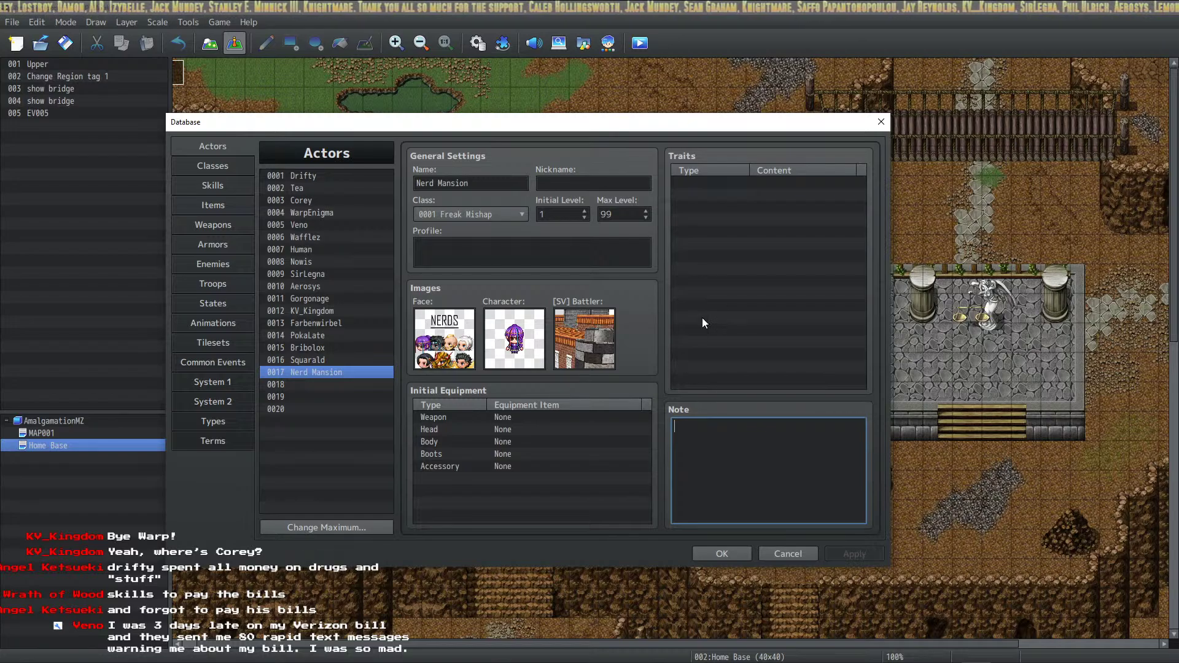
pyautogui.click(752, 273)
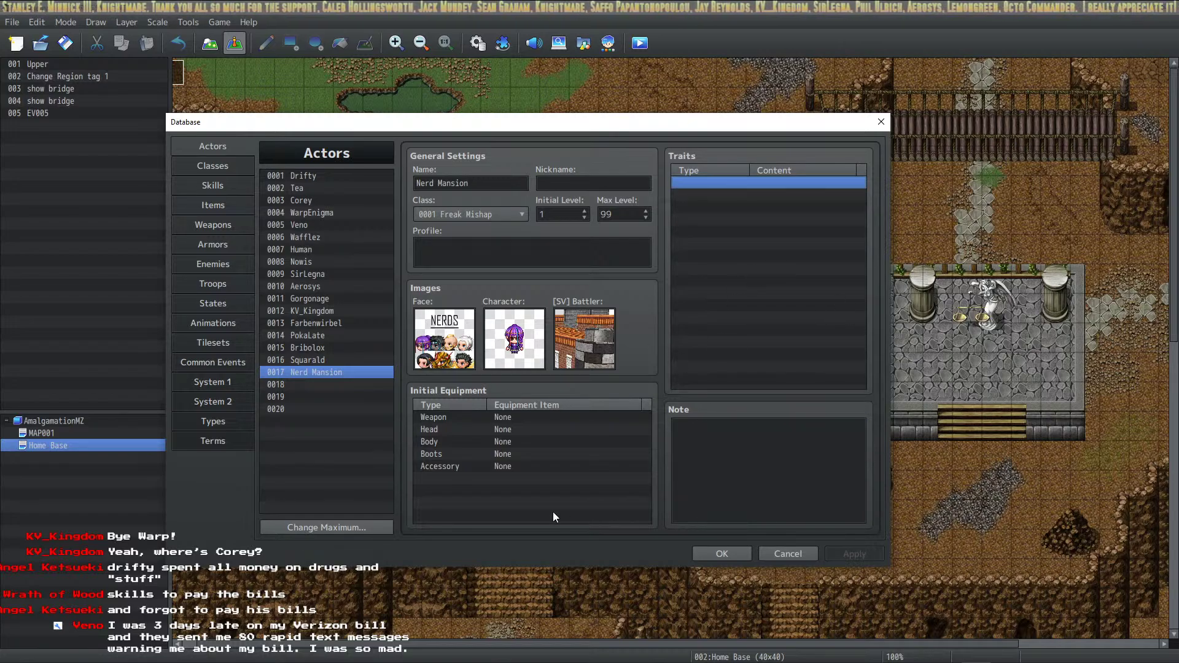
pyautogui.click(725, 484)
pyautogui.click(342, 457)
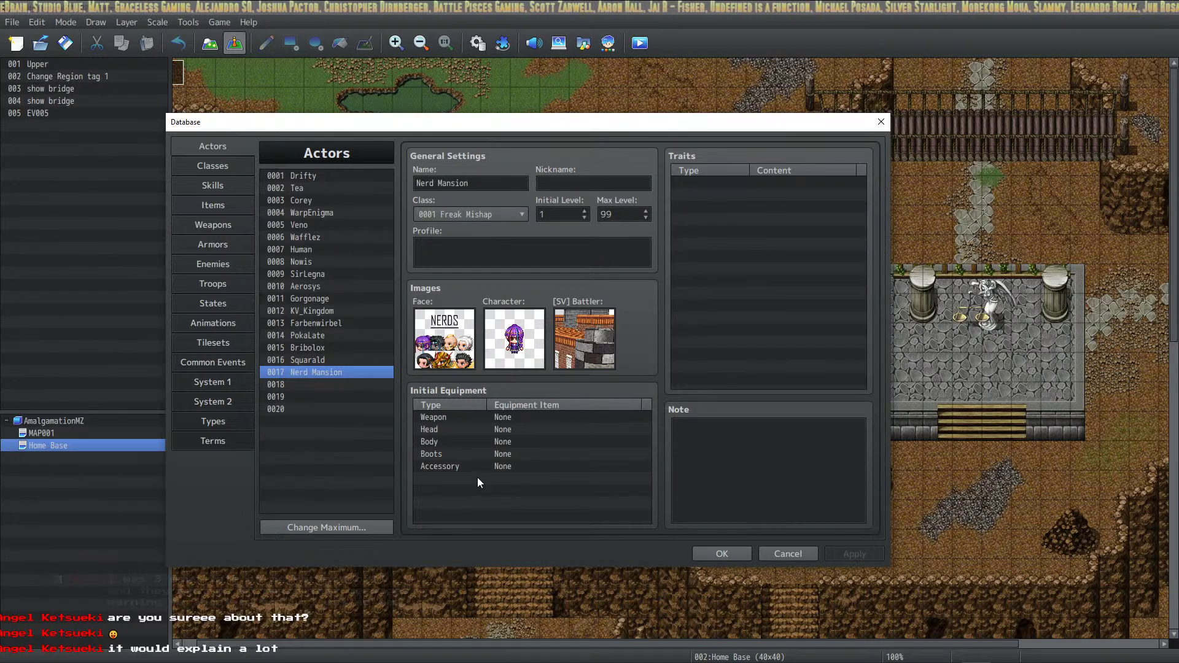
pyautogui.click(331, 387)
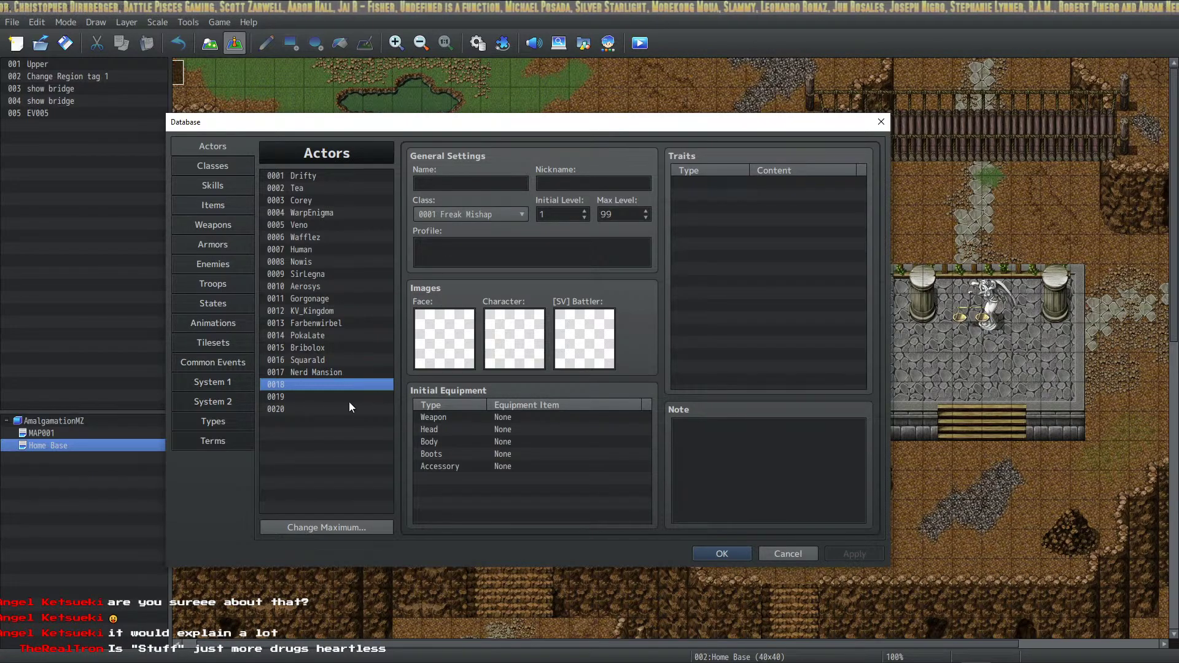
pyautogui.click(347, 400)
pyautogui.click(350, 381)
pyautogui.click(358, 361)
pyautogui.click(351, 373)
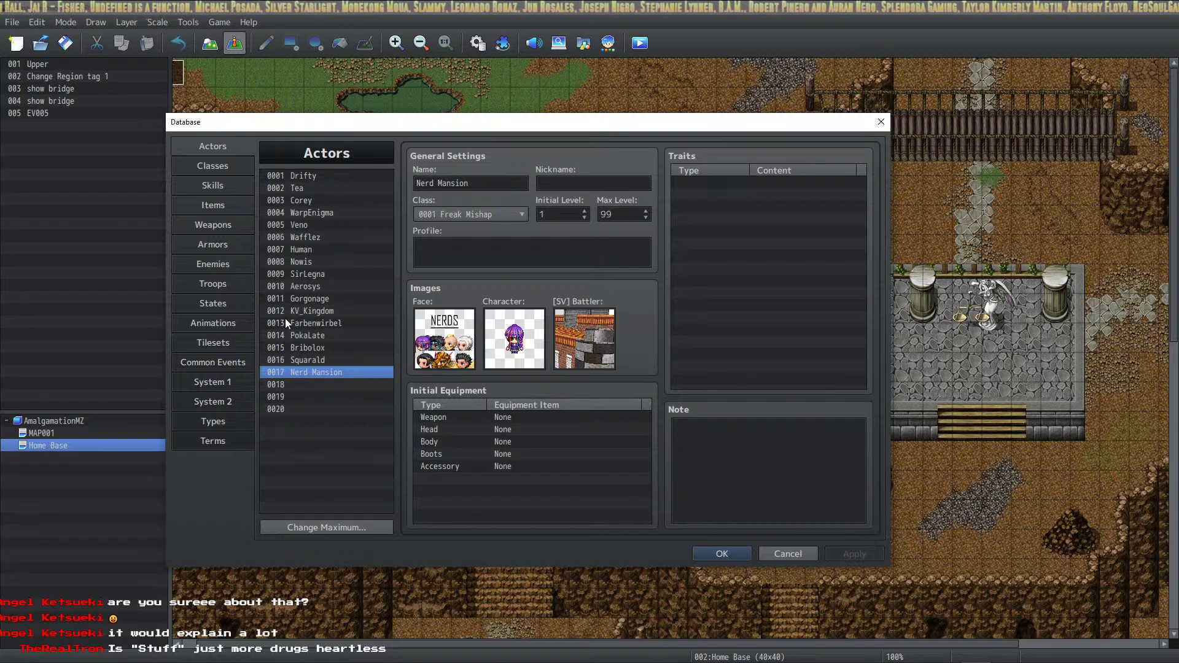
pyautogui.click(340, 394)
pyautogui.click(346, 375)
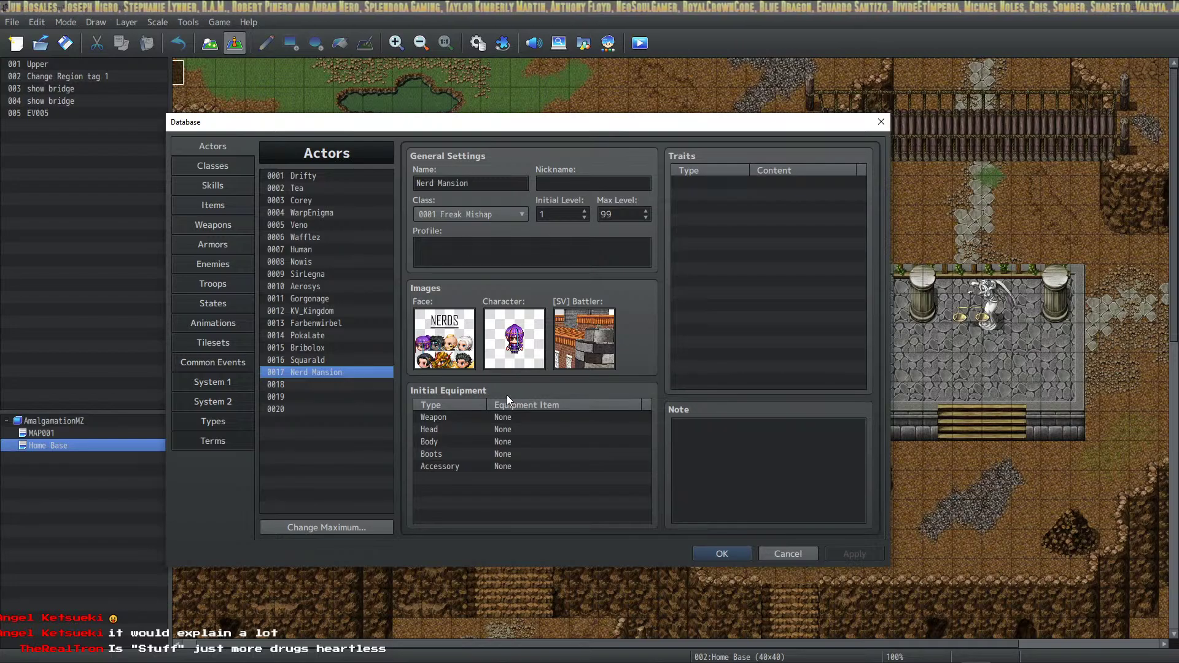
pyautogui.click(354, 372)
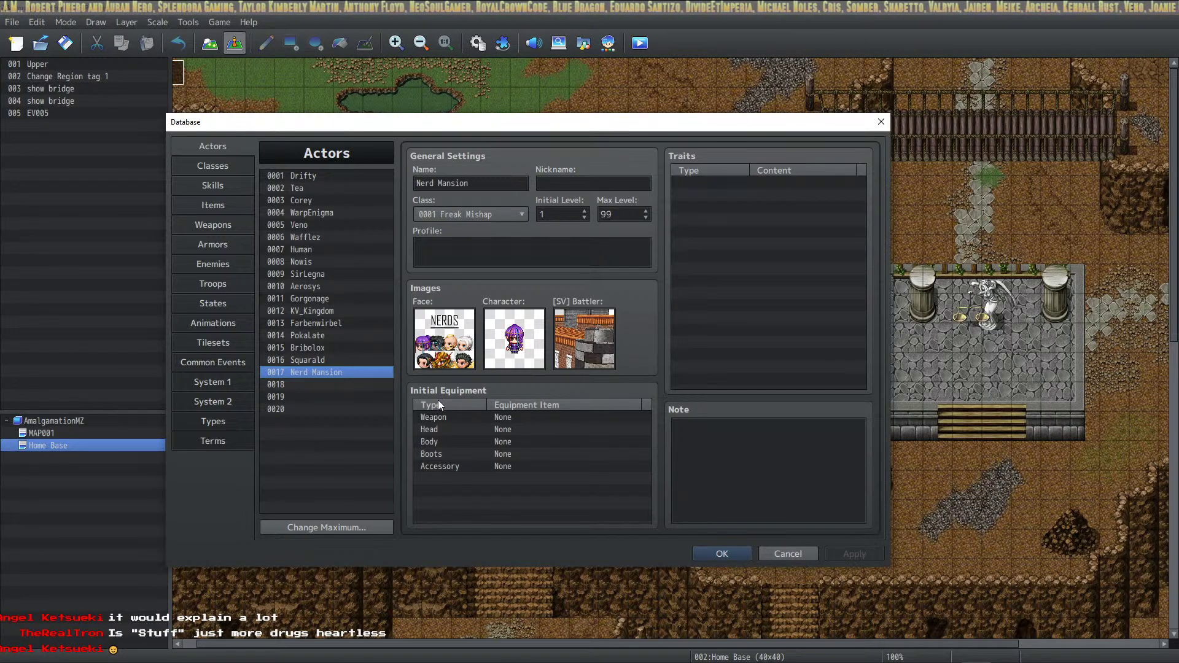
pyautogui.click(597, 252)
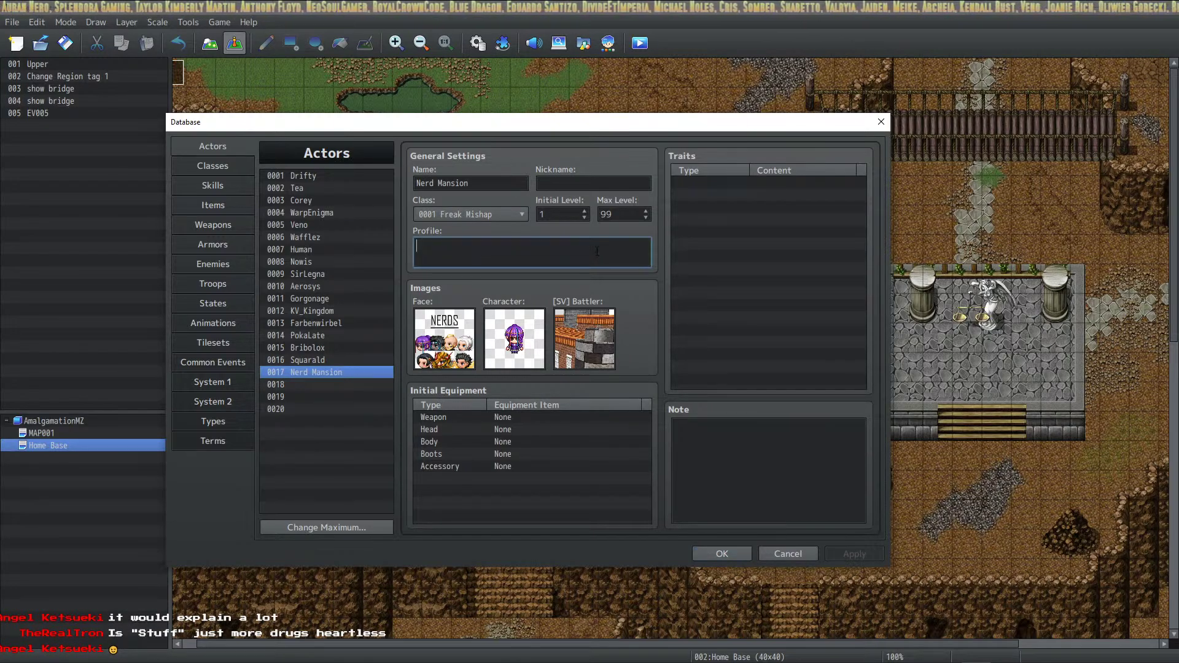
pyautogui.click(780, 338)
pyautogui.click(731, 472)
pyautogui.click(583, 476)
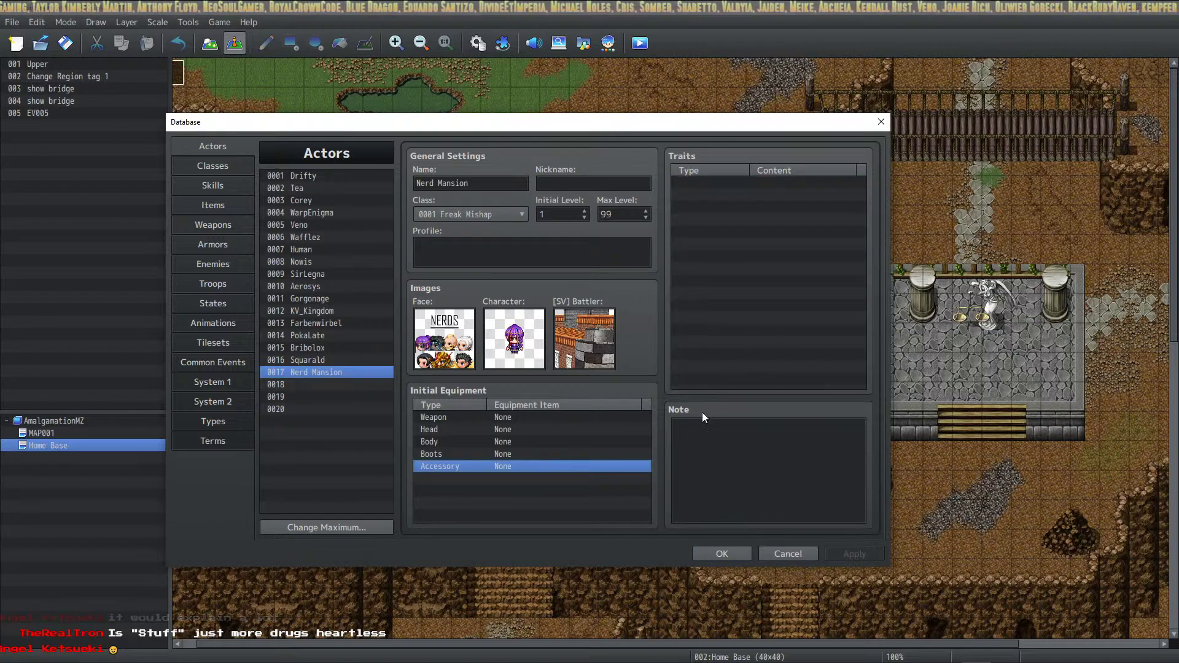
pyautogui.click(725, 350)
pyautogui.click(676, 454)
pyautogui.click(646, 454)
pyautogui.click(691, 372)
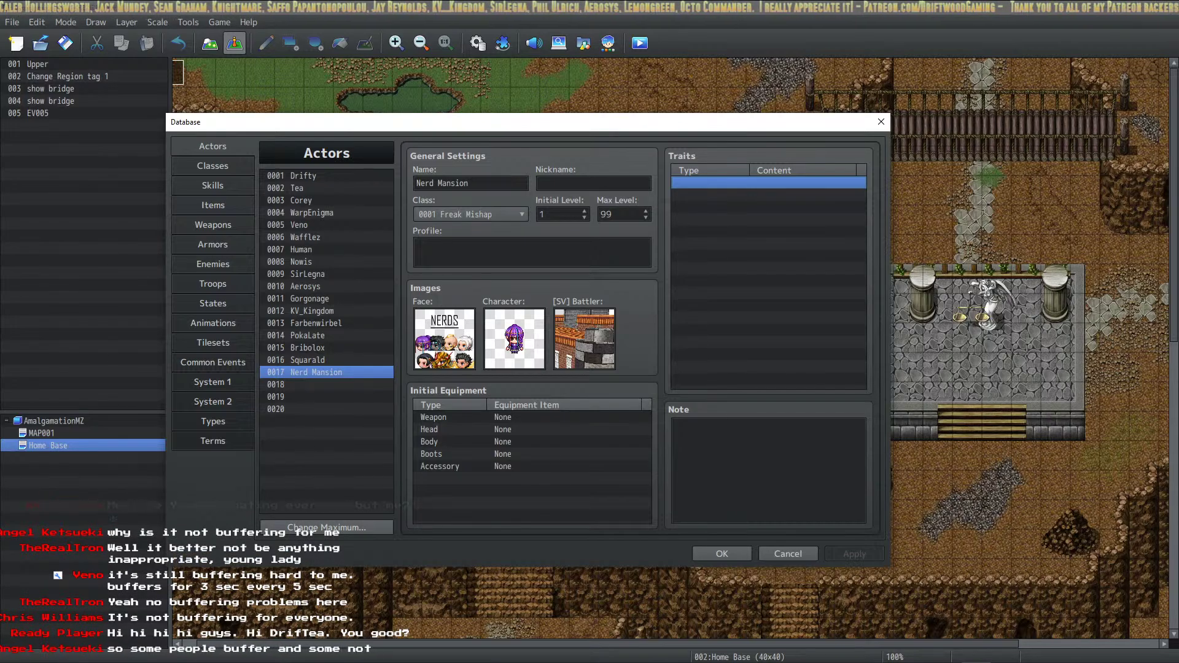
pyautogui.click(543, 454)
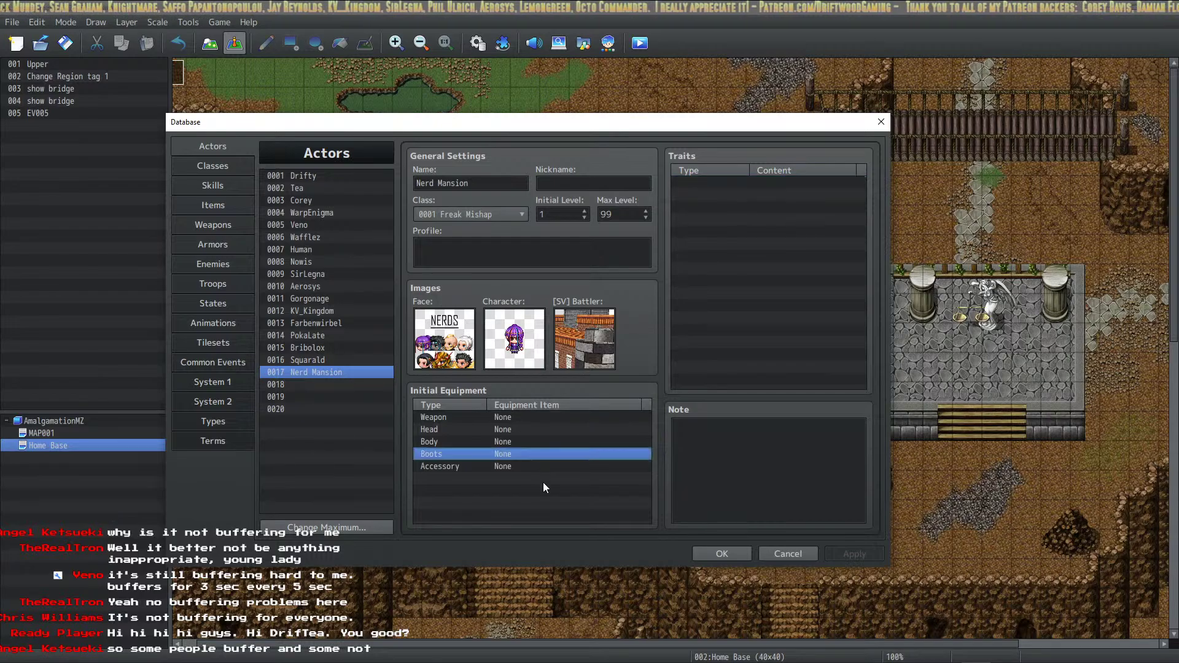
pyautogui.click(488, 430)
pyautogui.click(511, 417)
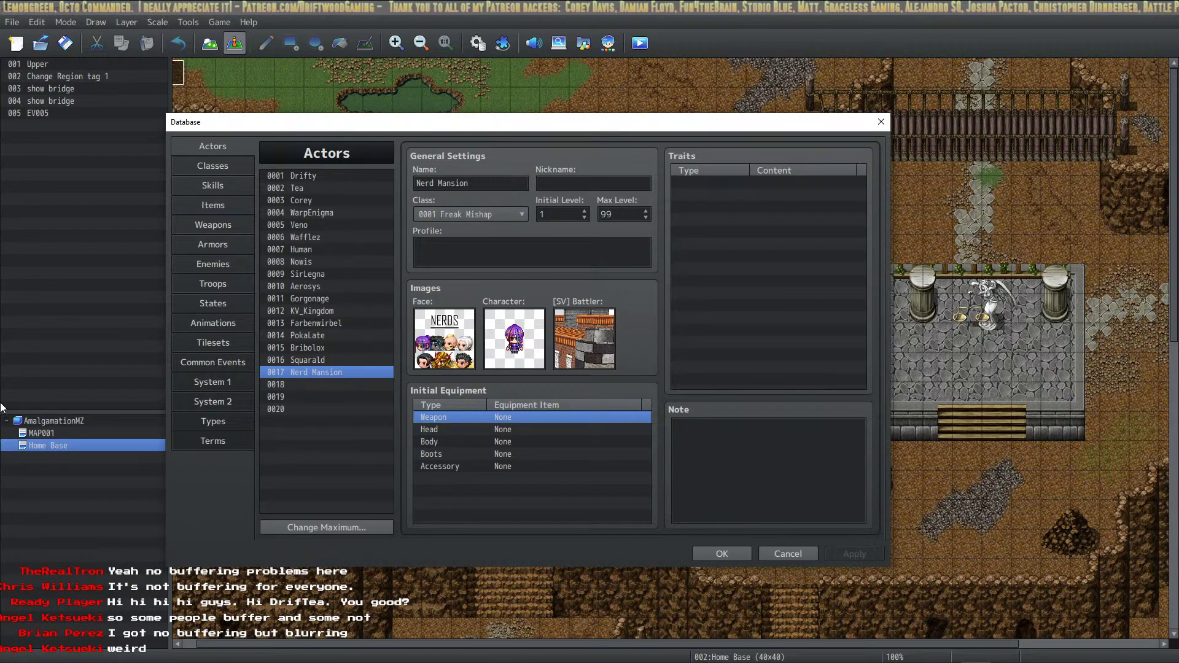
pyautogui.click(344, 383)
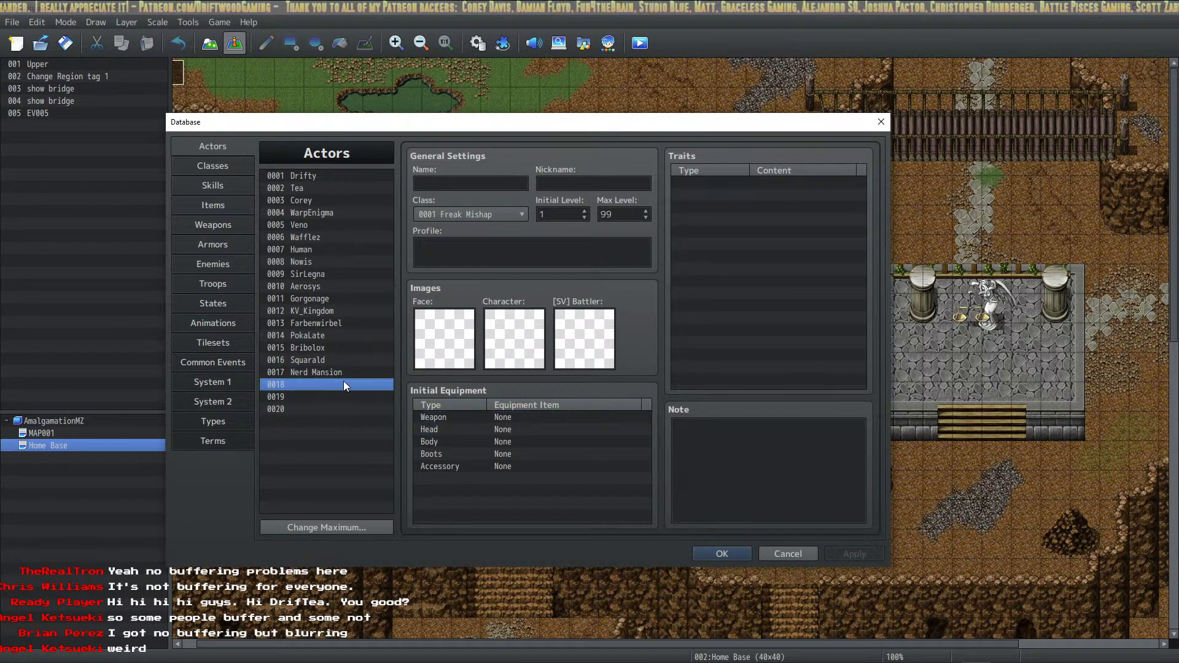
pyautogui.click(348, 372)
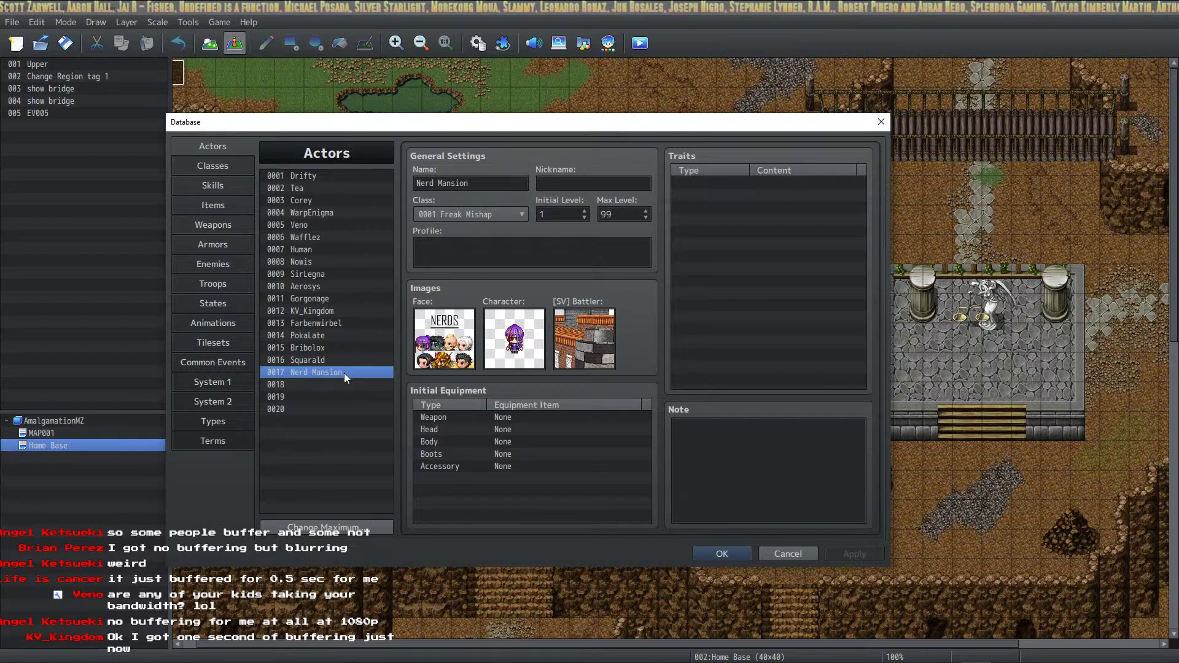
pyautogui.click(316, 381)
pyautogui.click(331, 368)
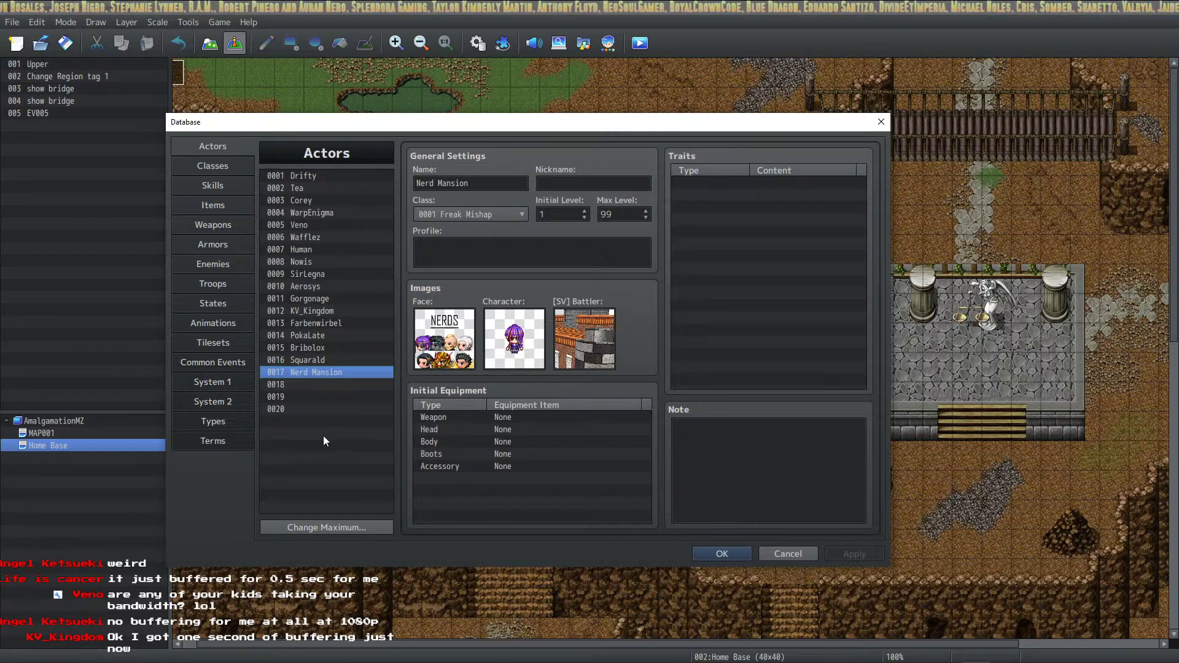
pyautogui.click(322, 387)
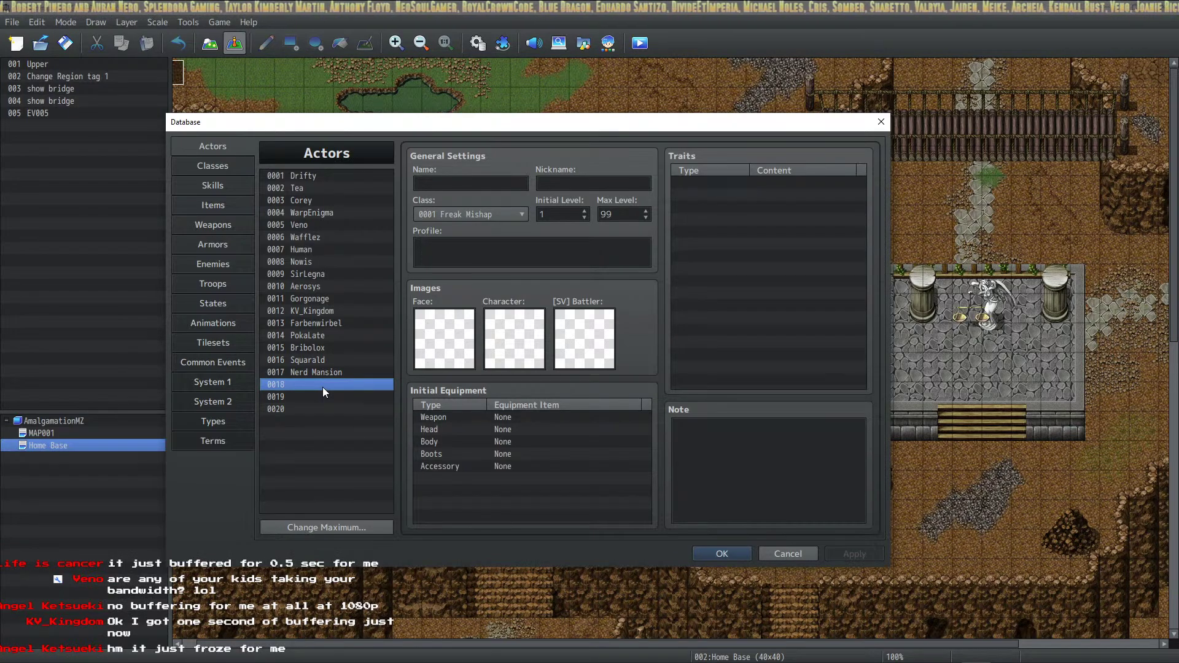
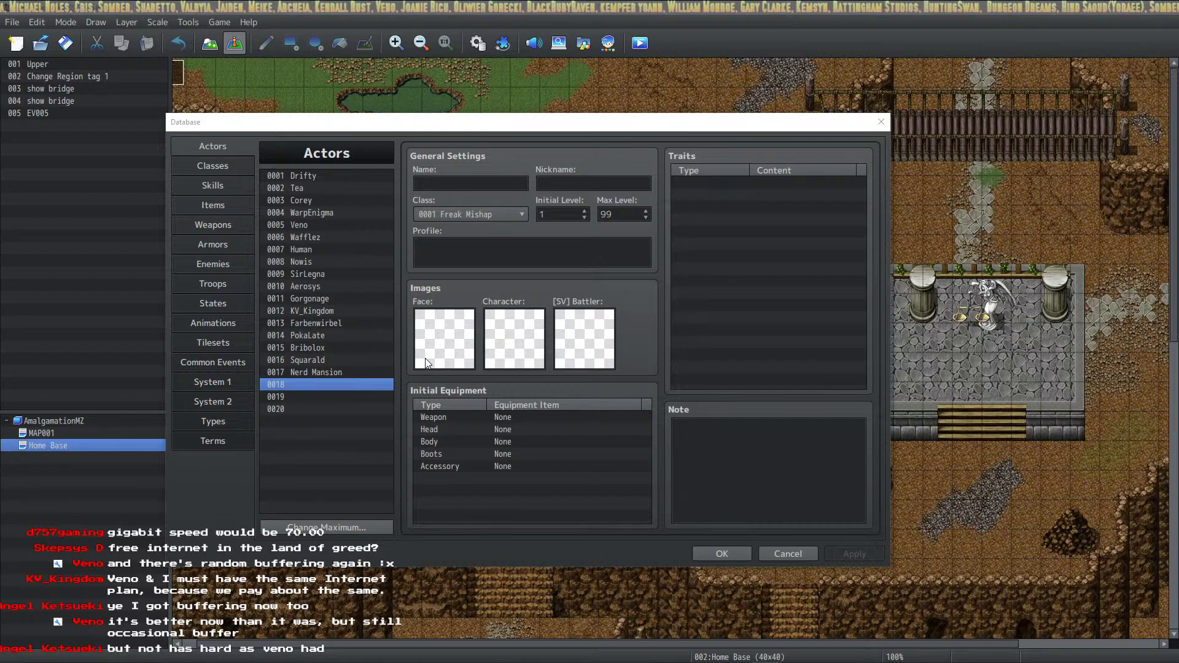
pyautogui.click(339, 373)
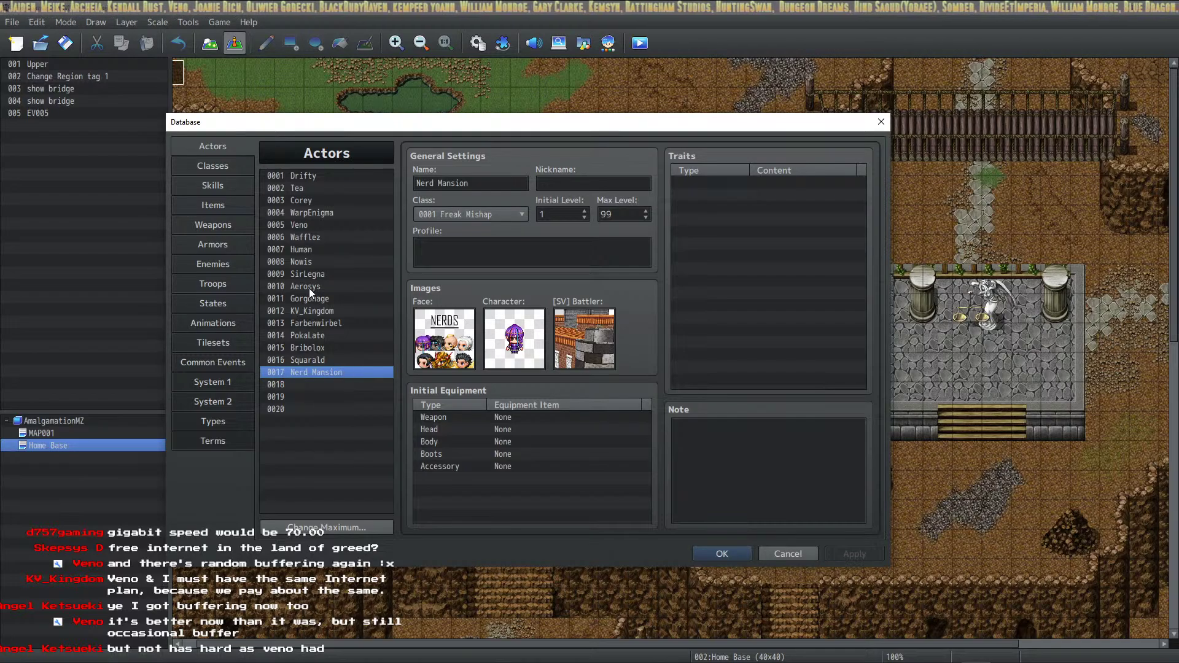
# Check the Common Events and System 1 sections of the database and close it.
pyautogui.click(215, 366)
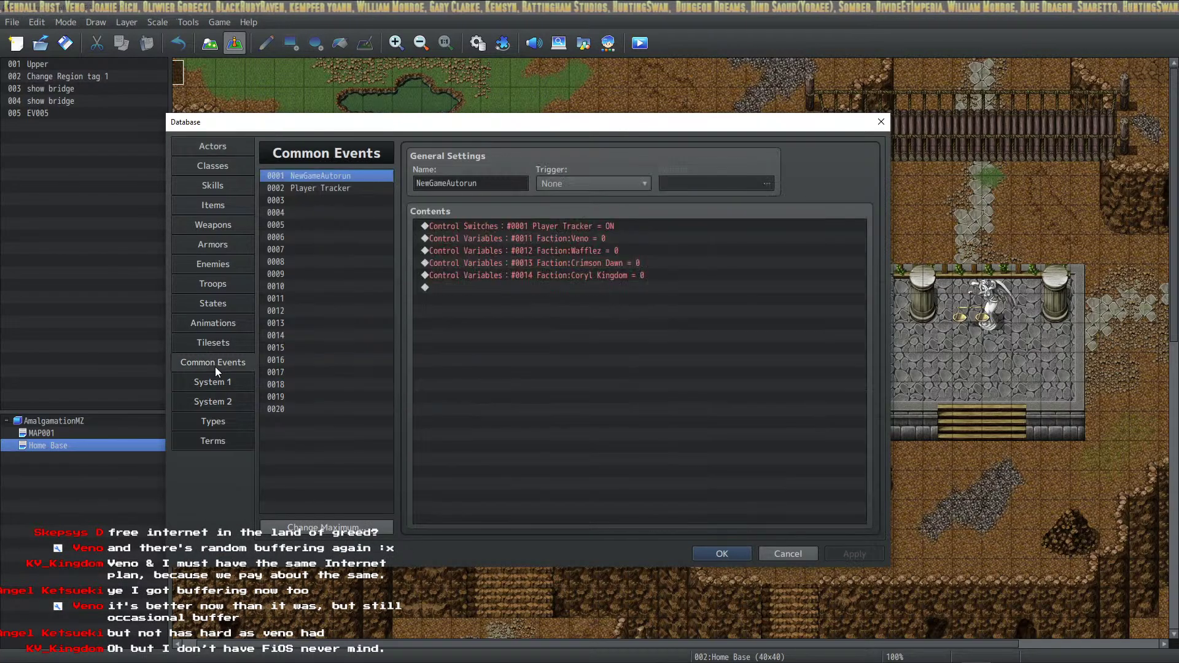
pyautogui.click(215, 382)
pyautogui.click(231, 363)
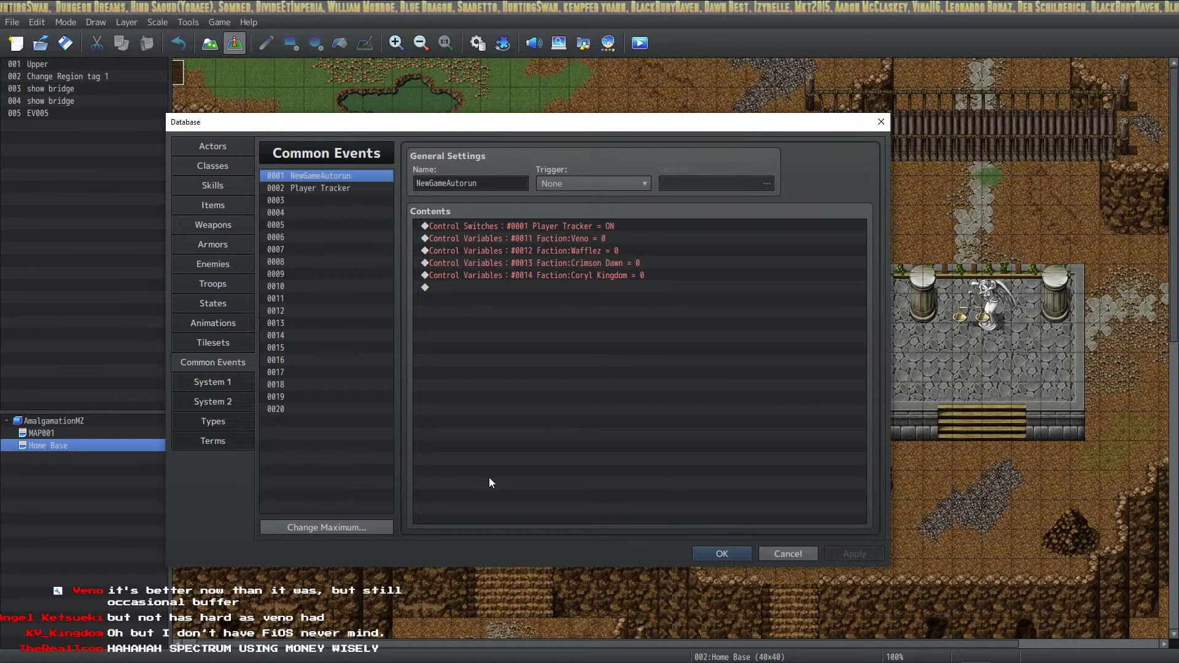
pyautogui.click(737, 555)
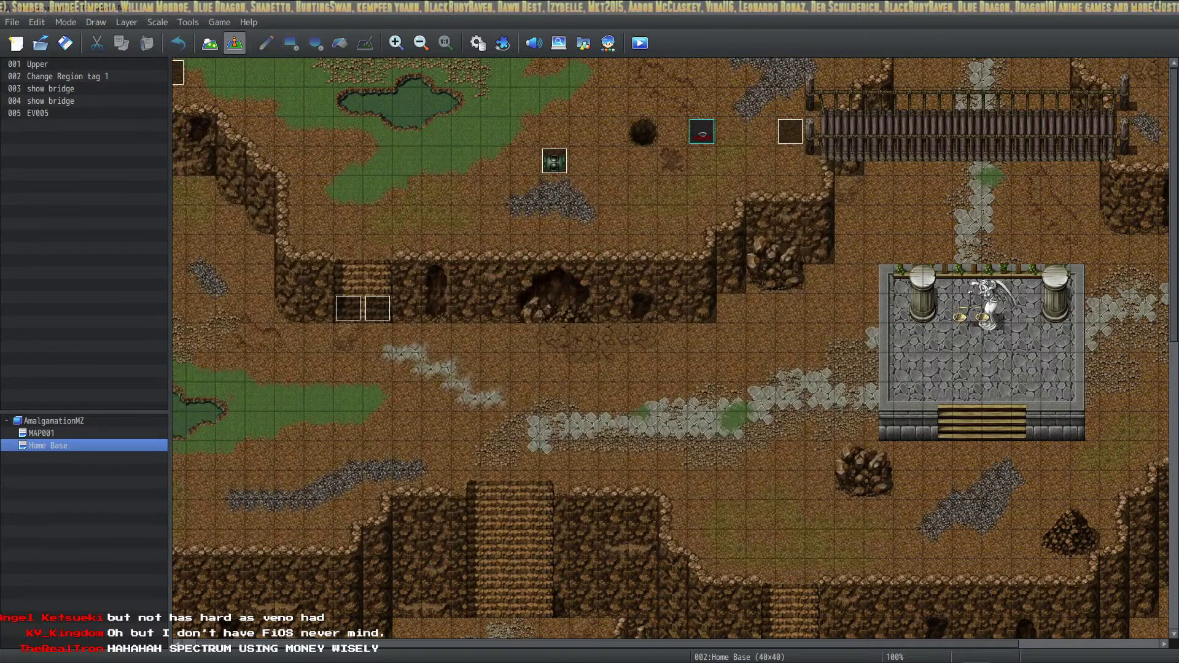
# Open the settings of the VisuMZ_1_BattleCore plugin and copy its entire help text.
pyautogui.click(502, 41)
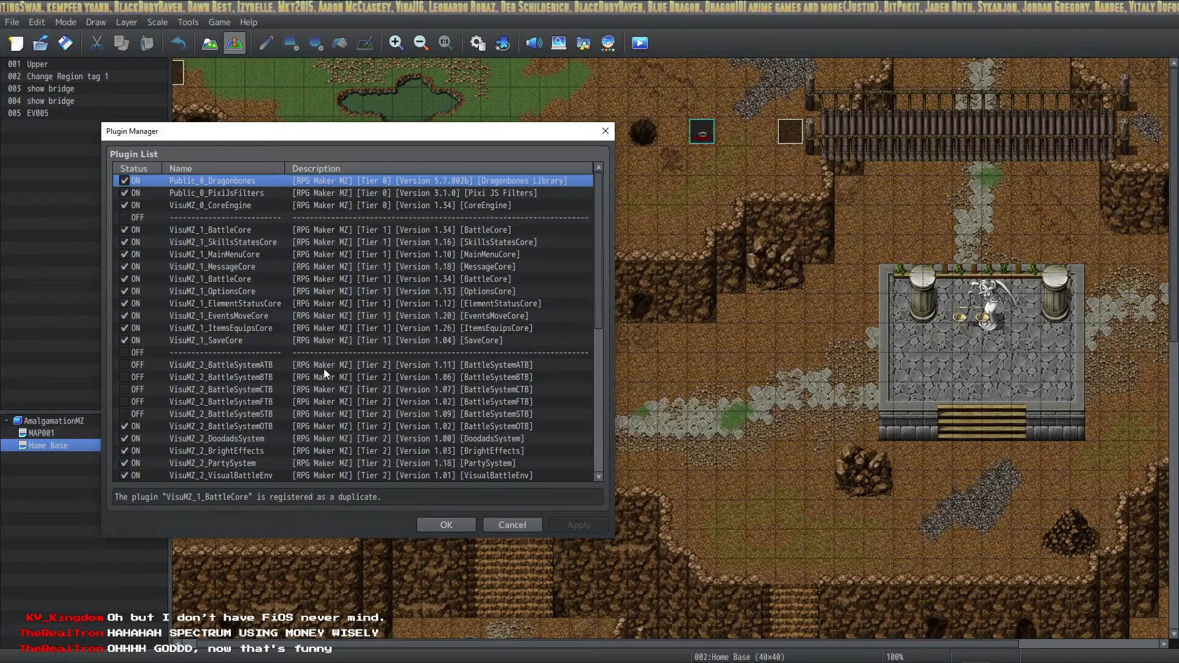
pyautogui.click(238, 230)
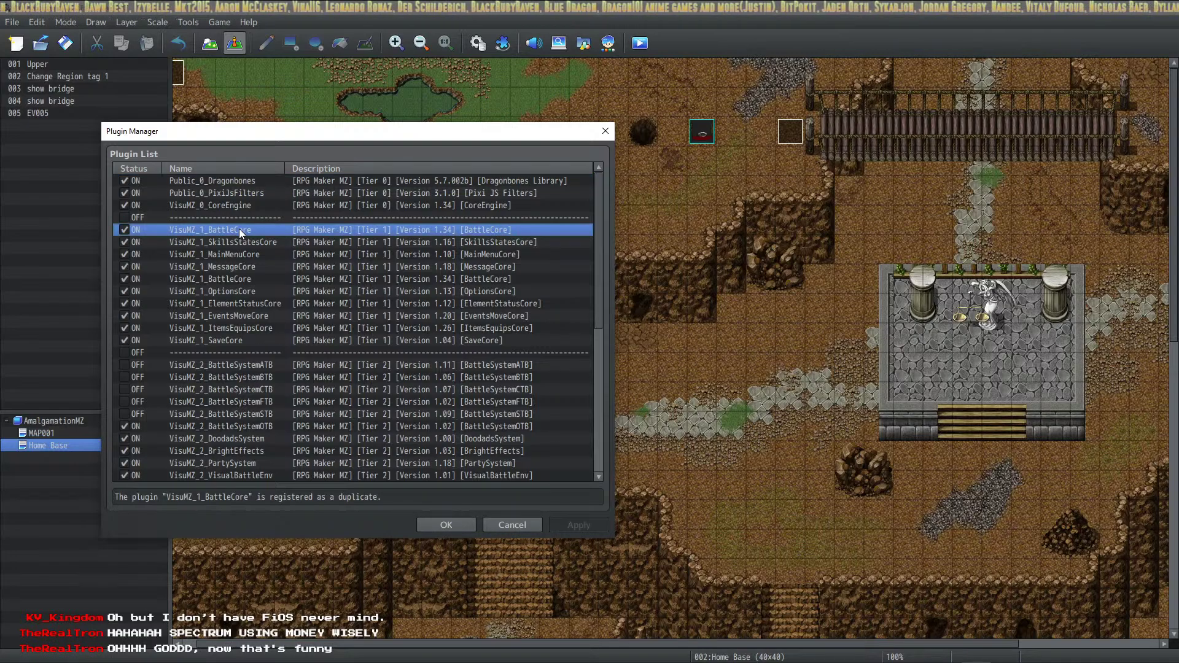
pyautogui.doubleClick(238, 230)
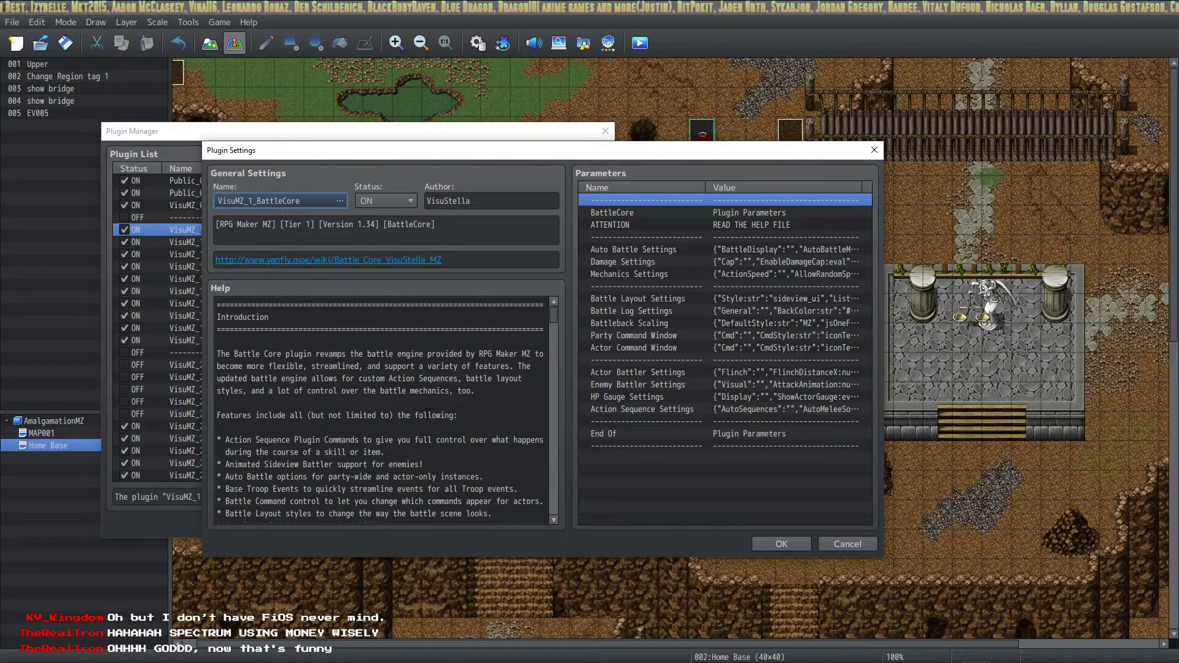
pyautogui.click(427, 409)
pyautogui.hotkey('ctrl', 'a')
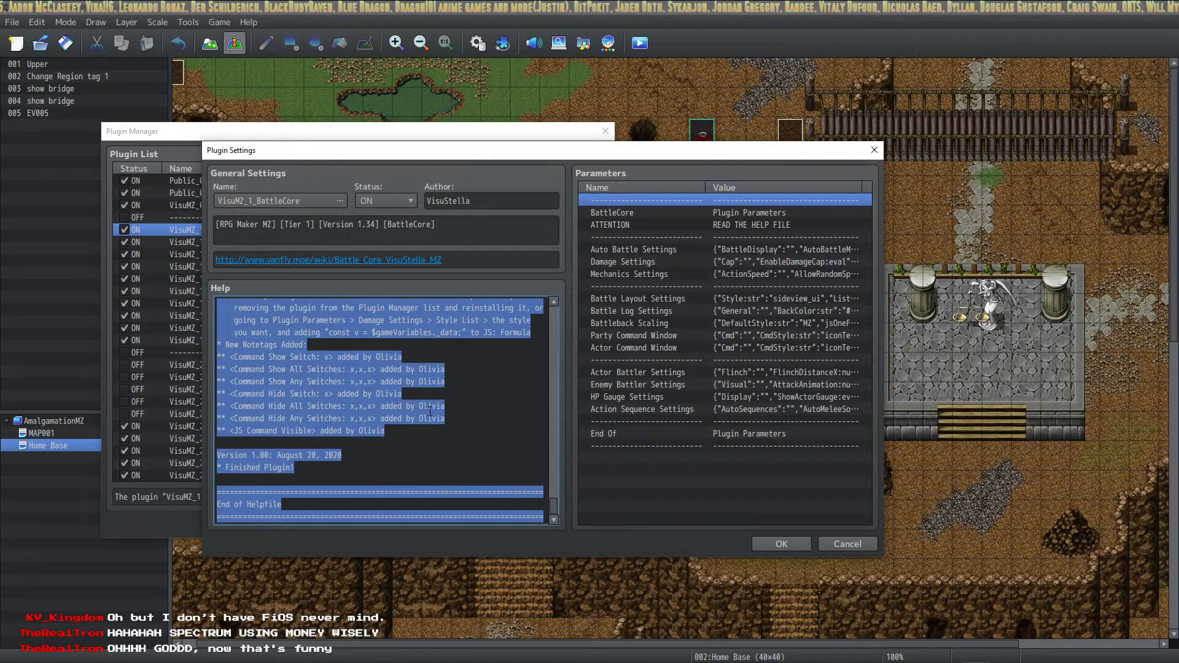
# Switch to Visual Studio Code and paste the copied BattleCore help text into a new file.
pyautogui.hotkey('alt', 'Tab')
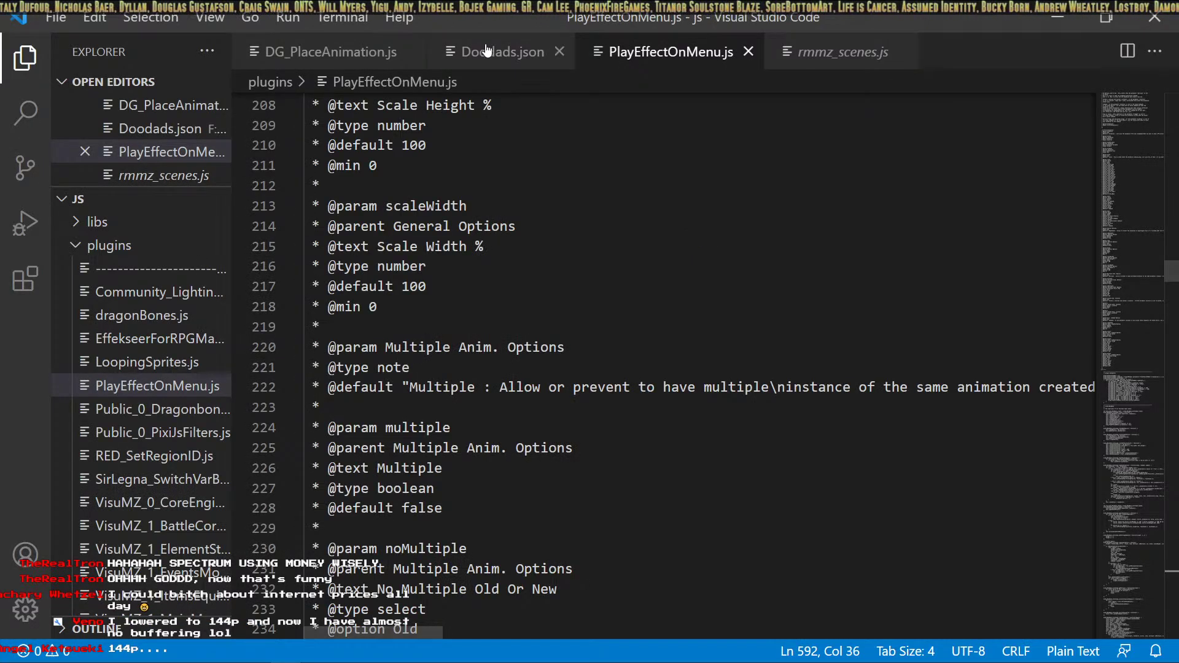
pyautogui.click(57, 25)
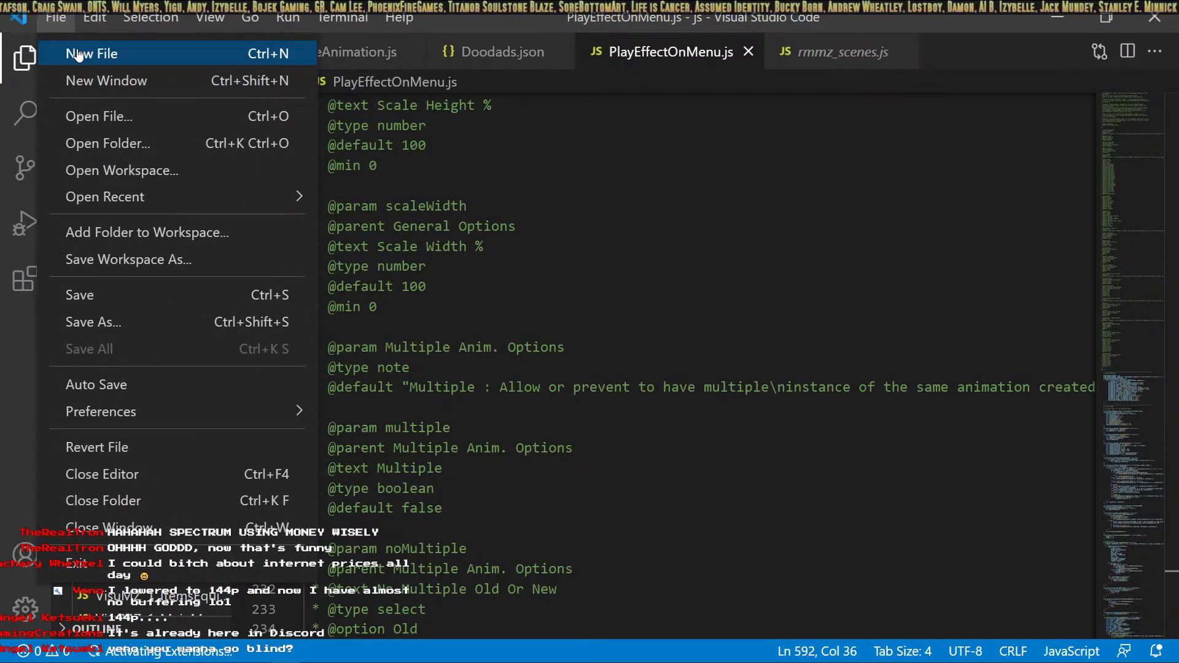
pyautogui.click(78, 54)
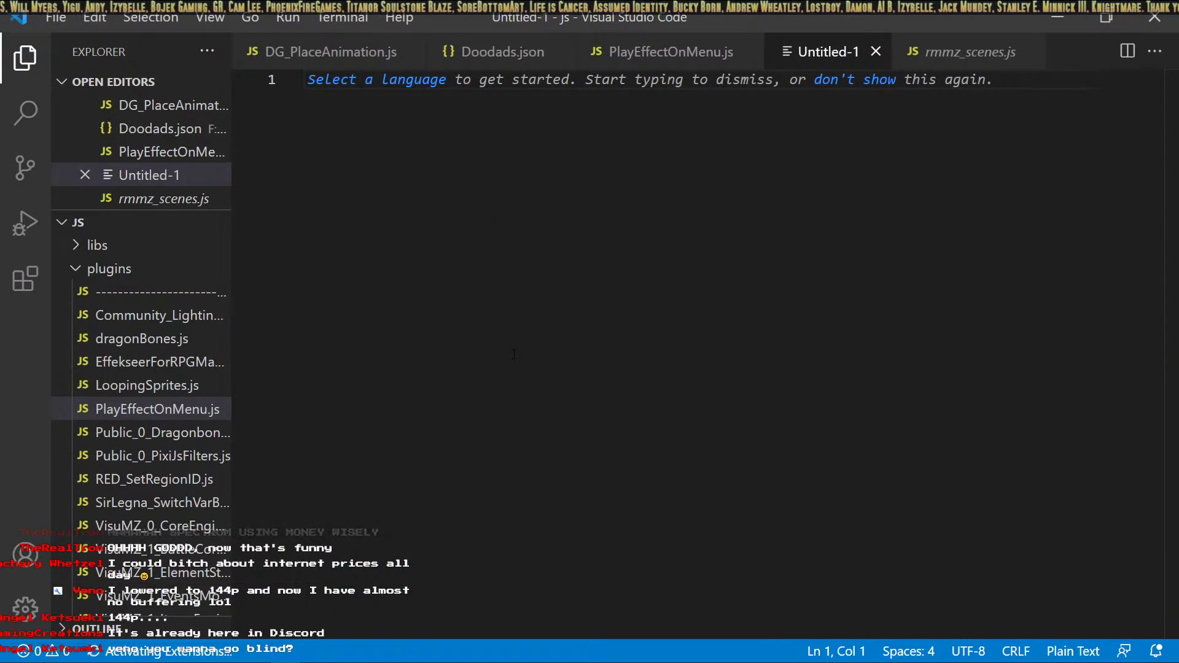
pyautogui.hotkey('ctrl', 'v')
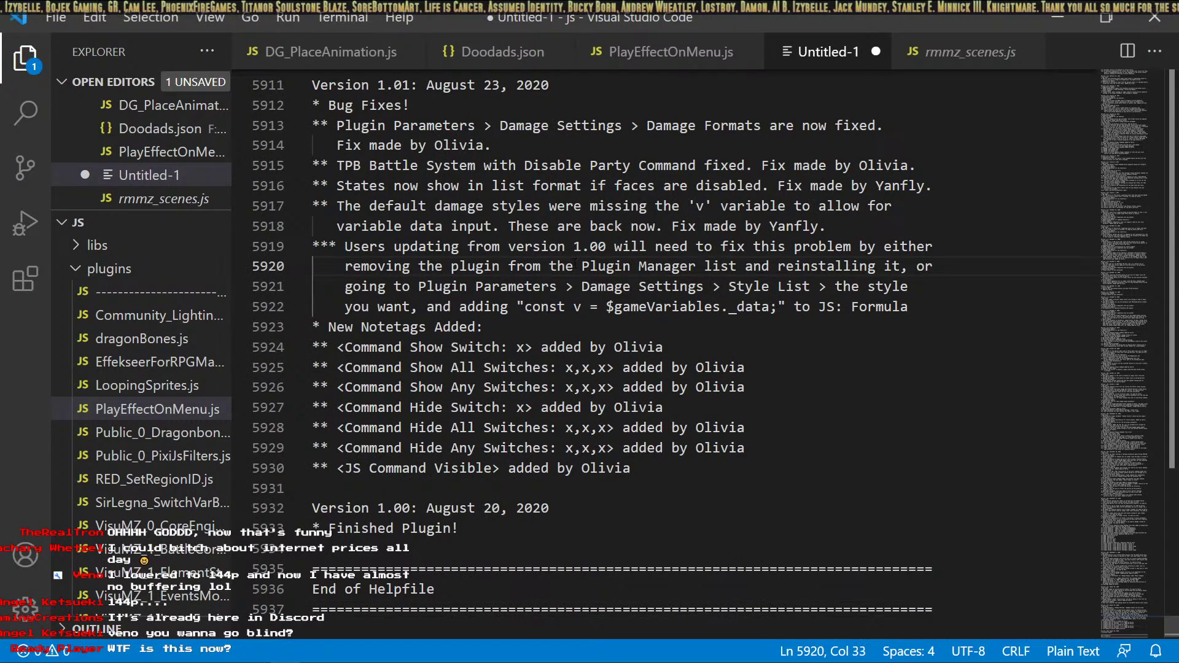
# Search the pasted BattleCore help text for "offset" and go through the first matches around the Battle UI Offset notetags.
pyautogui.hotkey('ctrl', 'f')
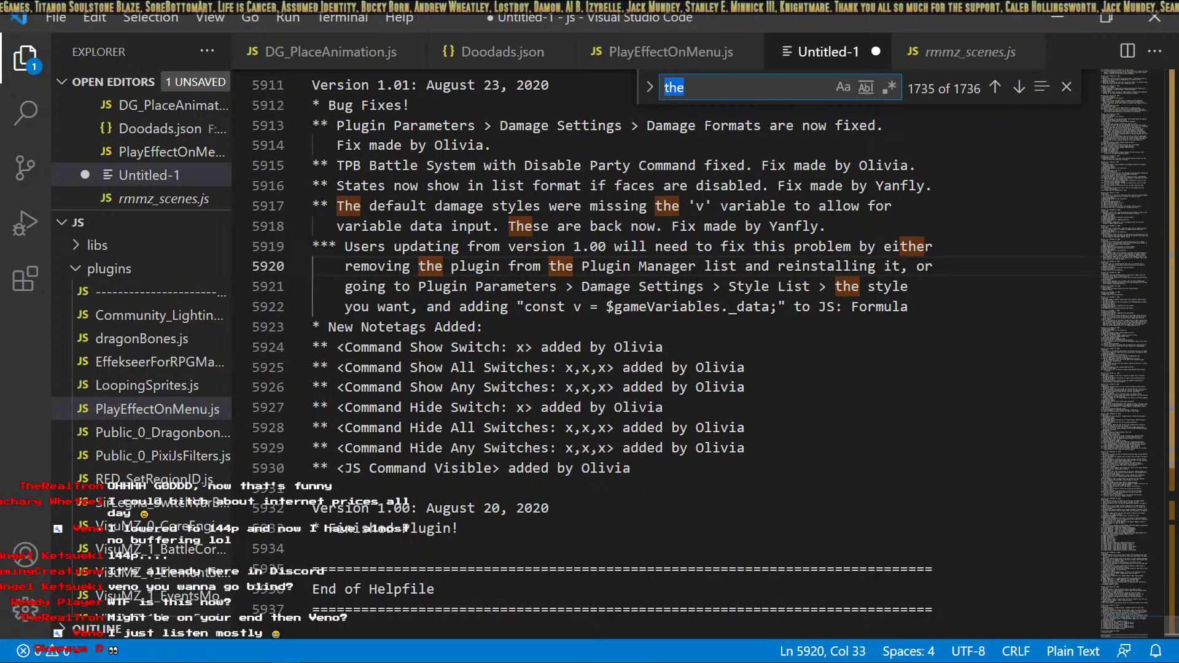
pyautogui.write('of')
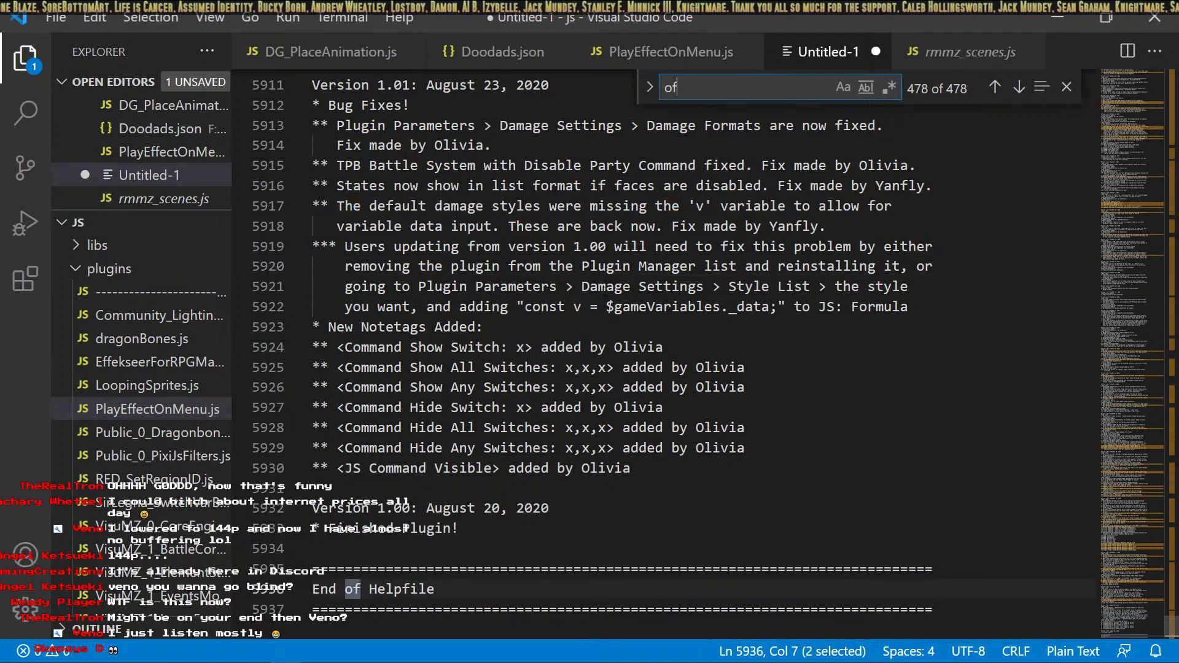
pyautogui.write('fset')
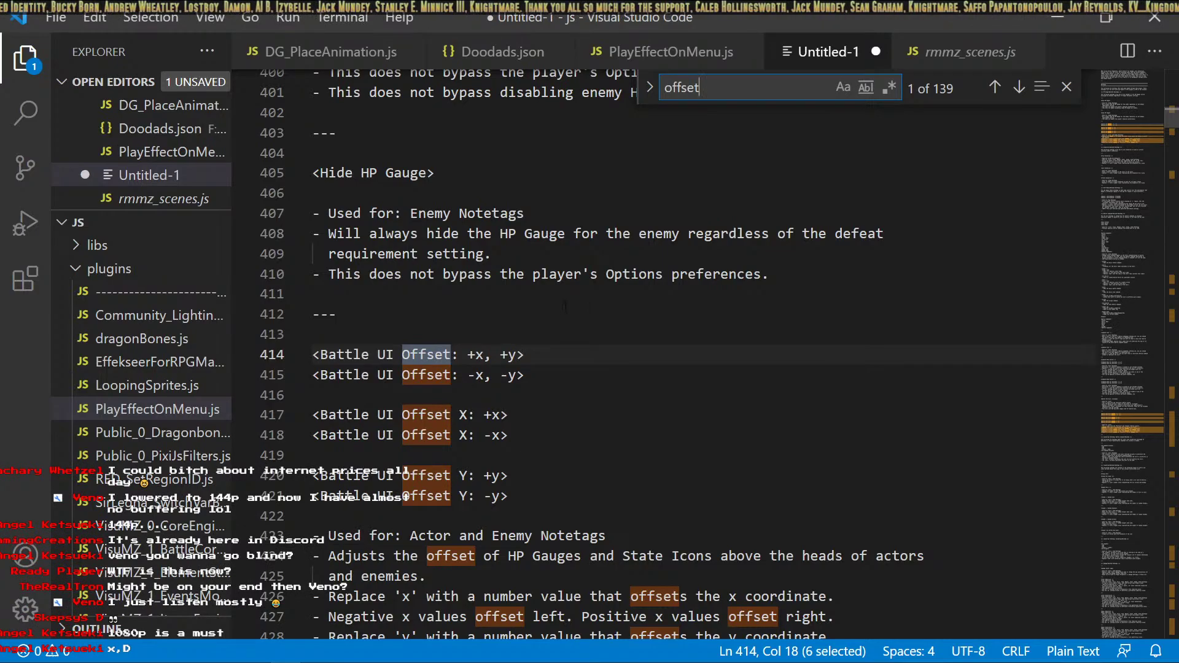
pyautogui.click(1018, 90)
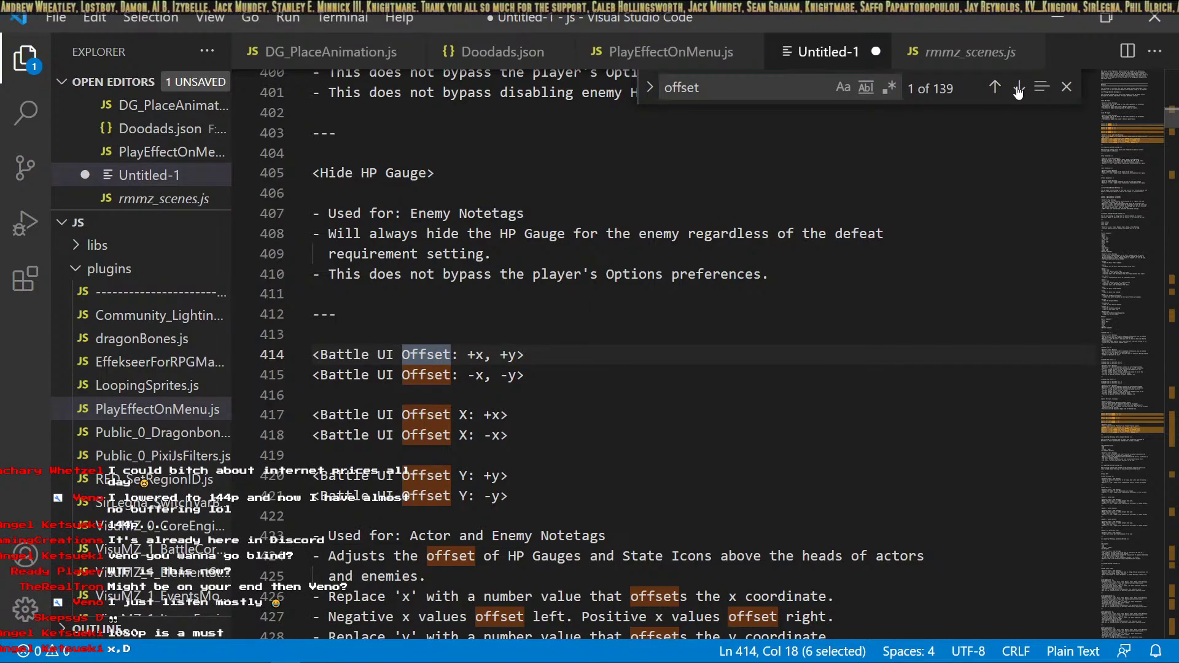
pyautogui.click(1018, 89)
pyautogui.click(1018, 89)
pyautogui.click(1018, 89)
pyautogui.click(1018, 89)
pyautogui.click(1018, 89)
pyautogui.click(1019, 89)
pyautogui.click(1018, 89)
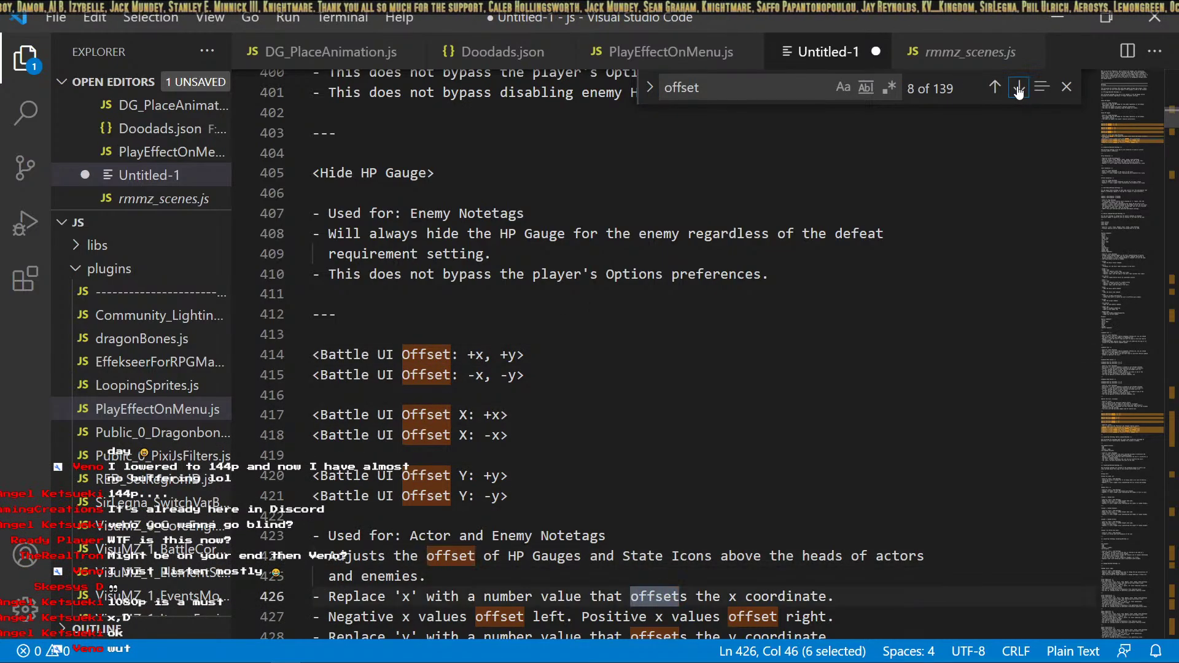
pyautogui.click(1018, 89)
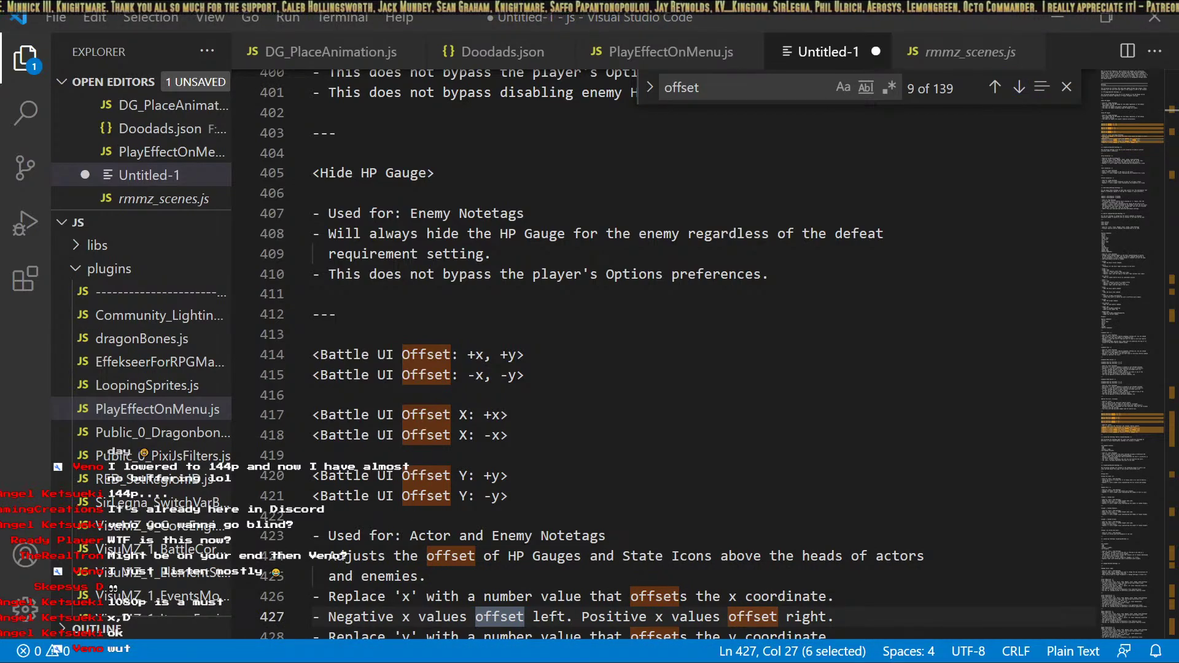
# Switch to RPG Maker MZ and open the JS: Home Position code in BattleCore's Actor Battler Settings.
pyautogui.hotkey('alt', 'Tab')
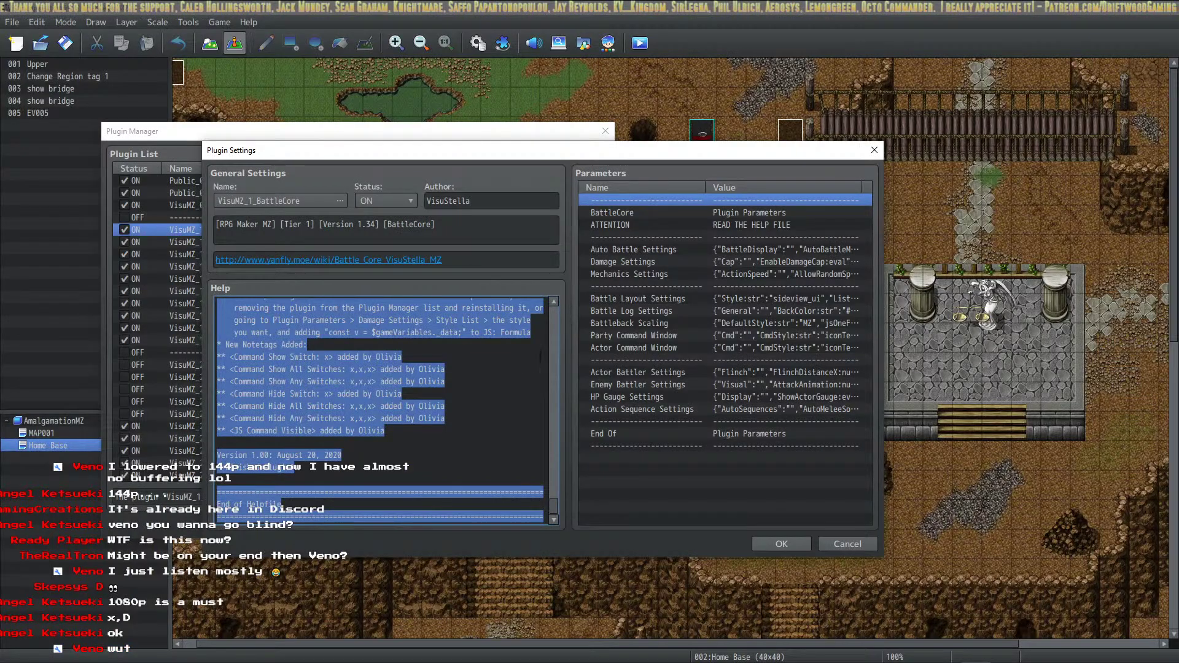
pyautogui.click(672, 299)
pyautogui.doubleClick(672, 372)
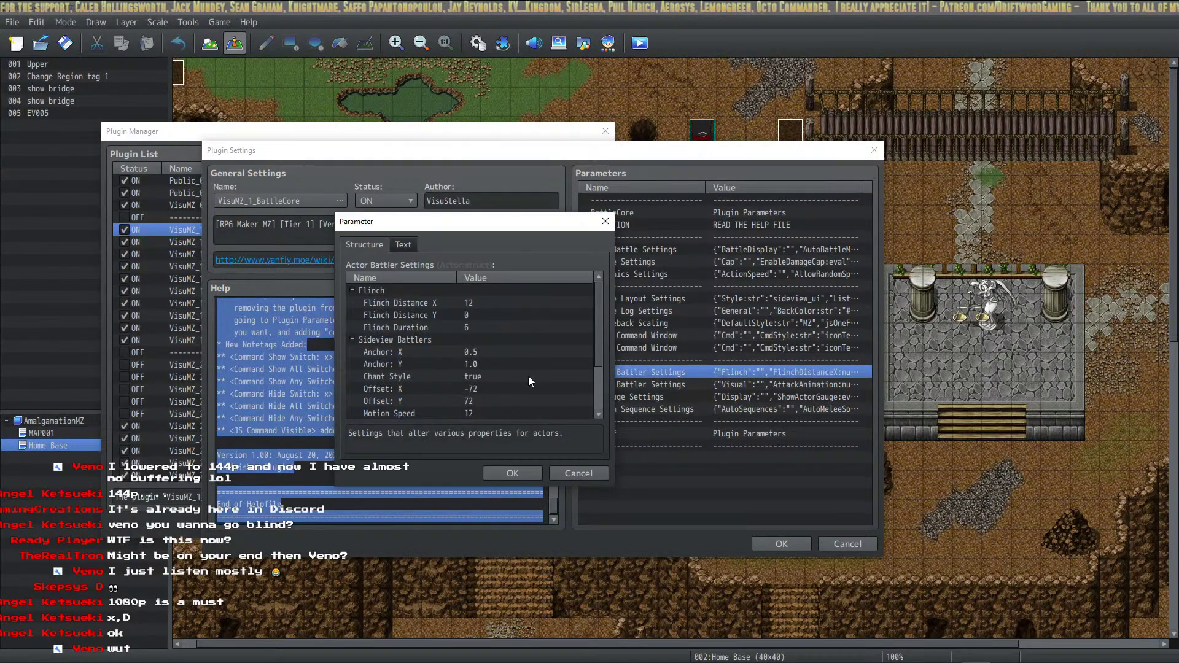
pyautogui.scroll(-3, 528, 376)
pyautogui.doubleClick(525, 411)
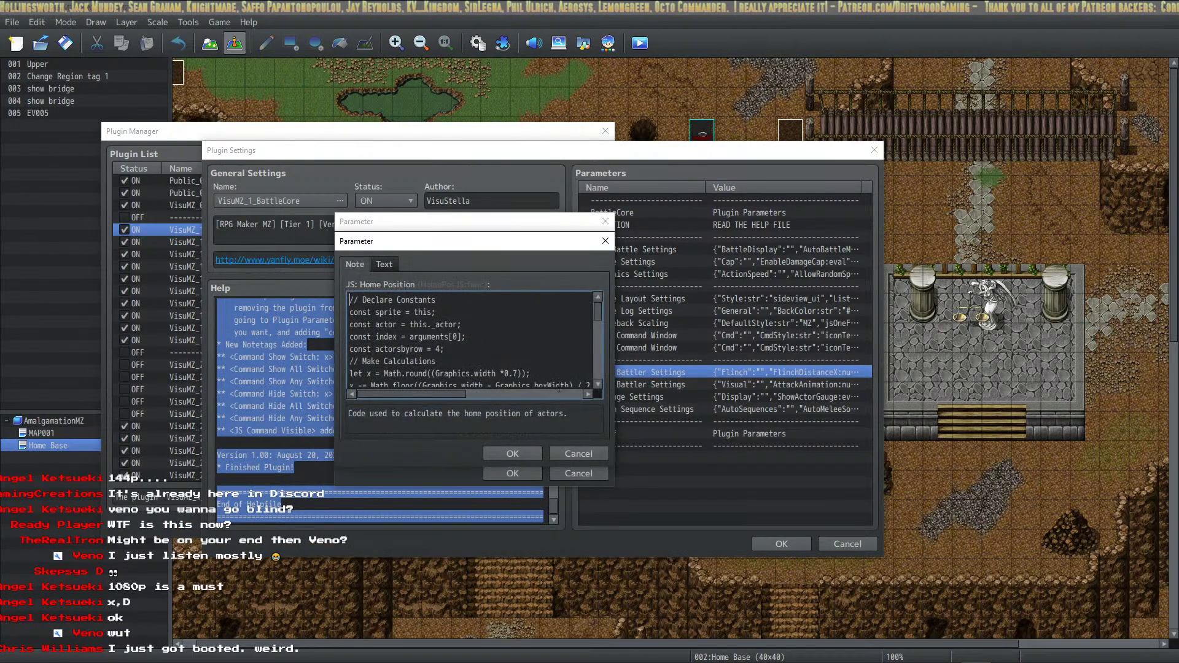
# Copy the notetag name SIDEVIEW HOME OFFSET from the home position code and close the Actor Battler Settings.
pyautogui.scroll(-6, 559, 388)
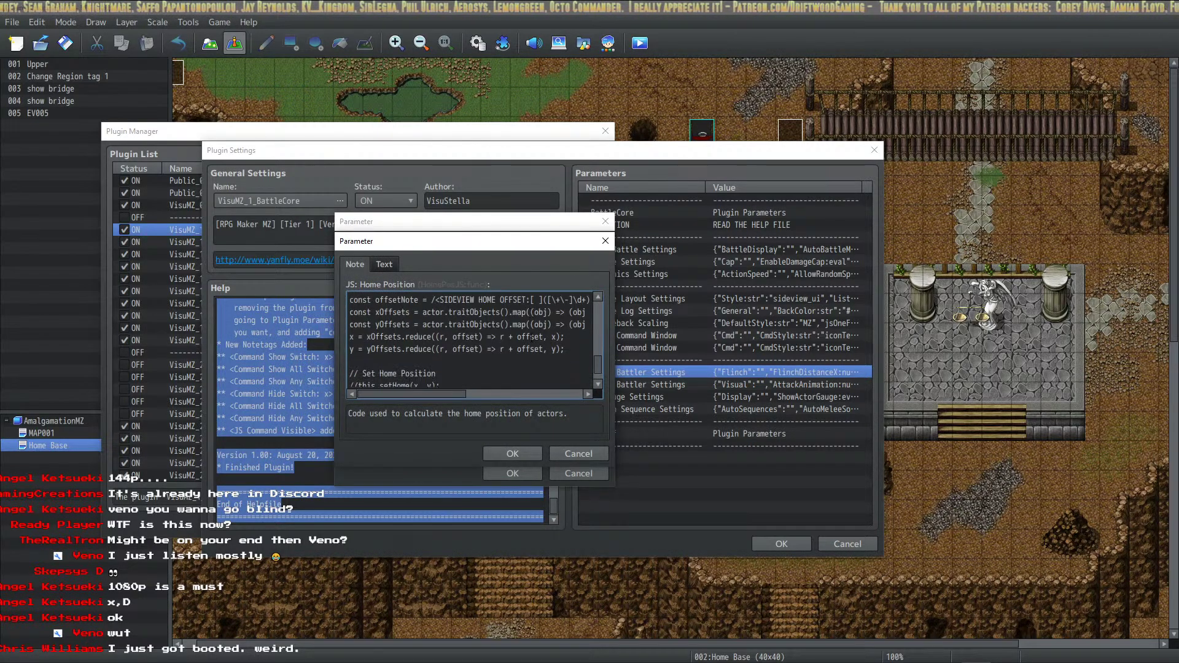
pyautogui.scroll(1, 530, 332)
pyautogui.moveTo(440, 332); pyautogui.dragTo(523, 331)
pyautogui.moveTo(522, 332); pyautogui.dragTo(527, 331)
pyautogui.hotkey('ctrl', 'c')
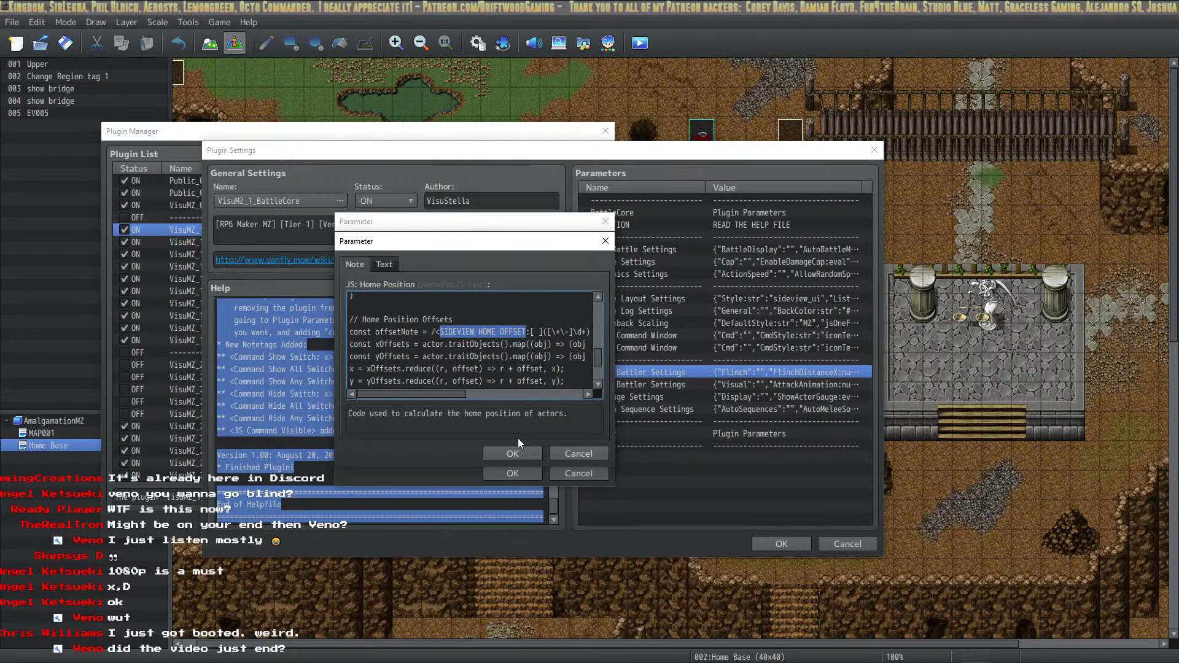
pyautogui.click(512, 454)
pyautogui.click(514, 473)
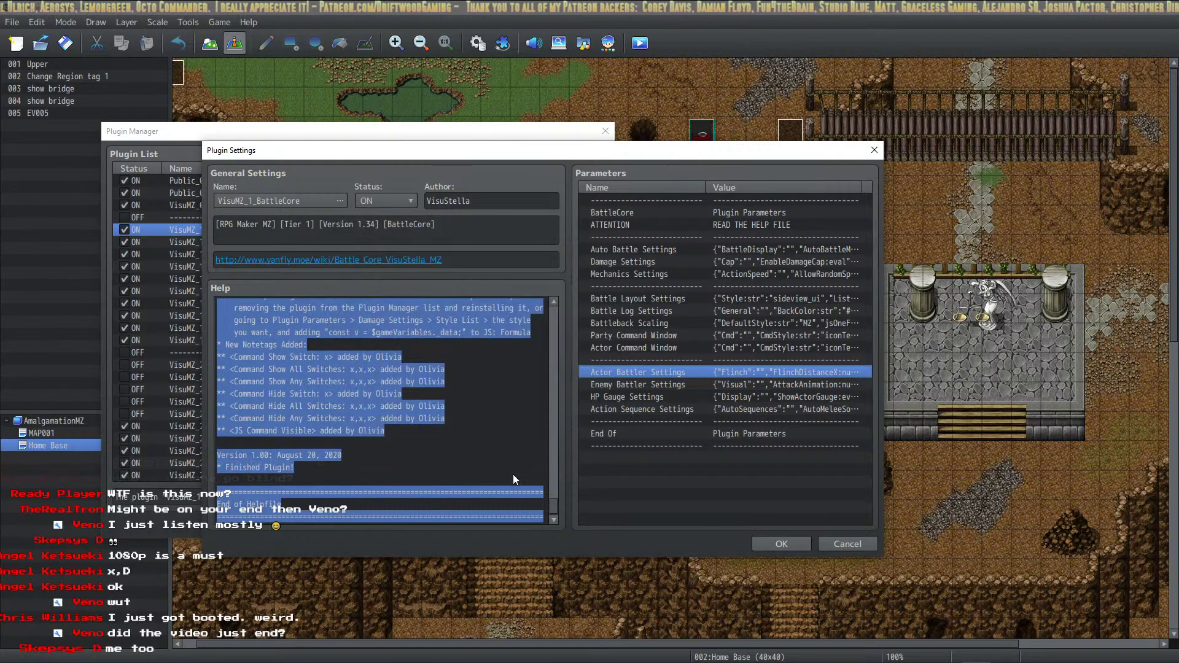
# Switch to Visual Studio Code, search the help text for SIDEVIEW HOME OFFSET and examine its syntax and the notetag types it supports.
pyautogui.hotkey('alt', 'Tab')
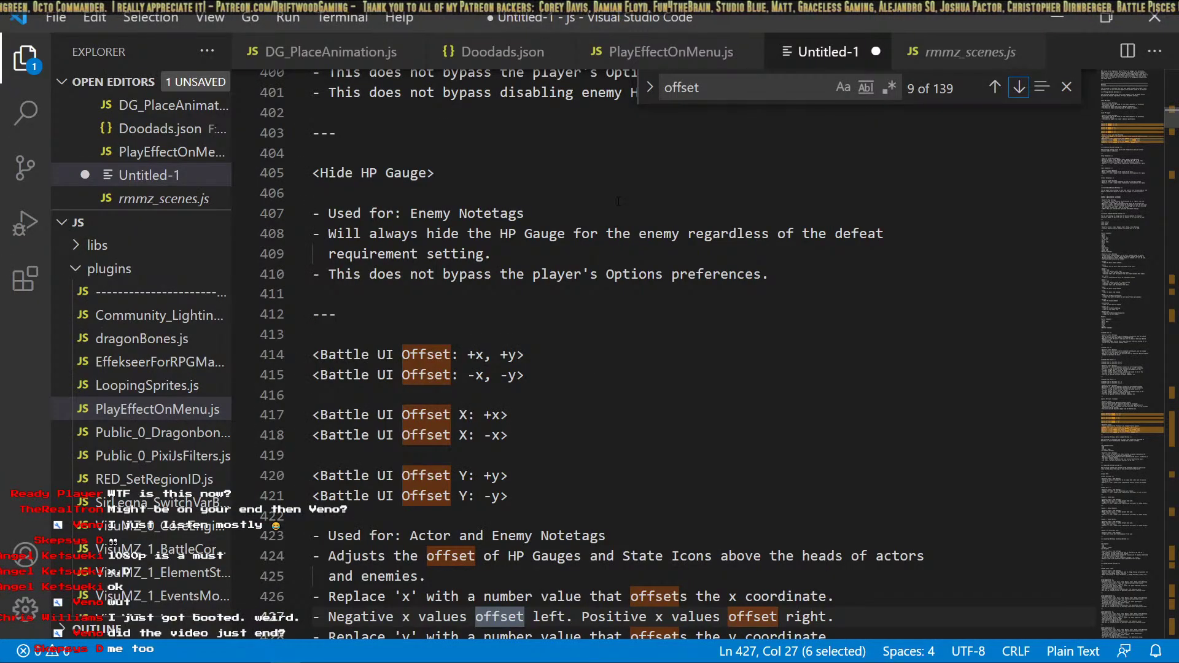
pyautogui.hotkey('ctrl', 'f')
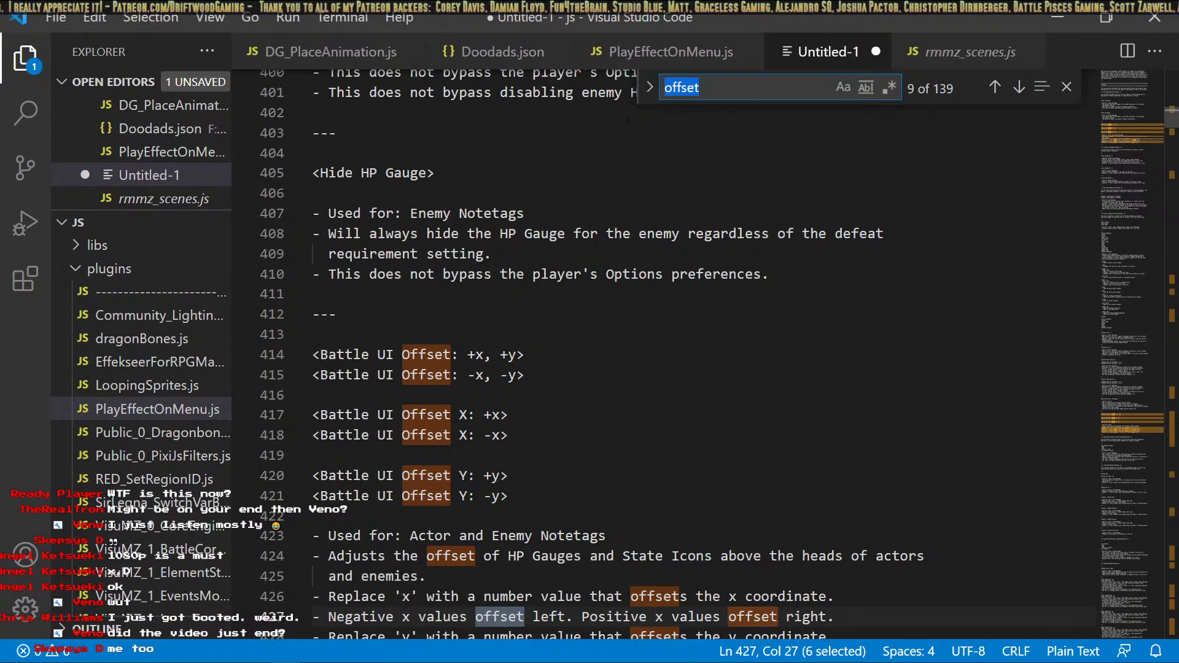
pyautogui.hotkey('ctrl', 'v')
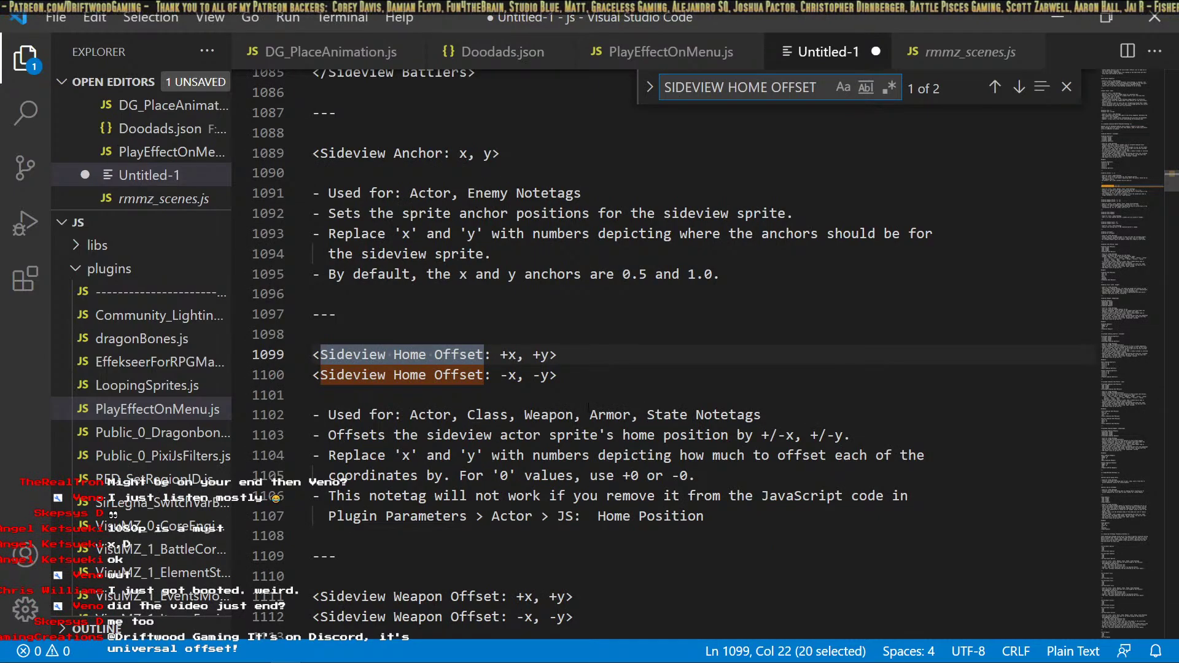
pyautogui.click(587, 400)
pyautogui.click(394, 356)
pyautogui.click(517, 356)
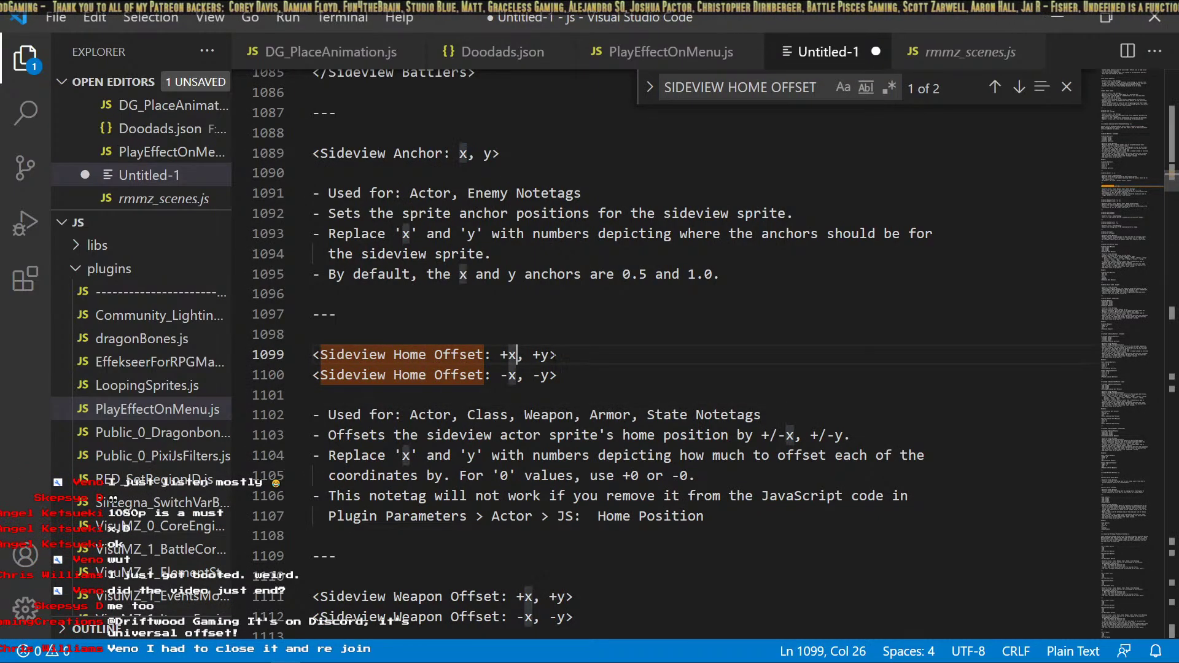
pyautogui.click(557, 355)
pyautogui.click(510, 355)
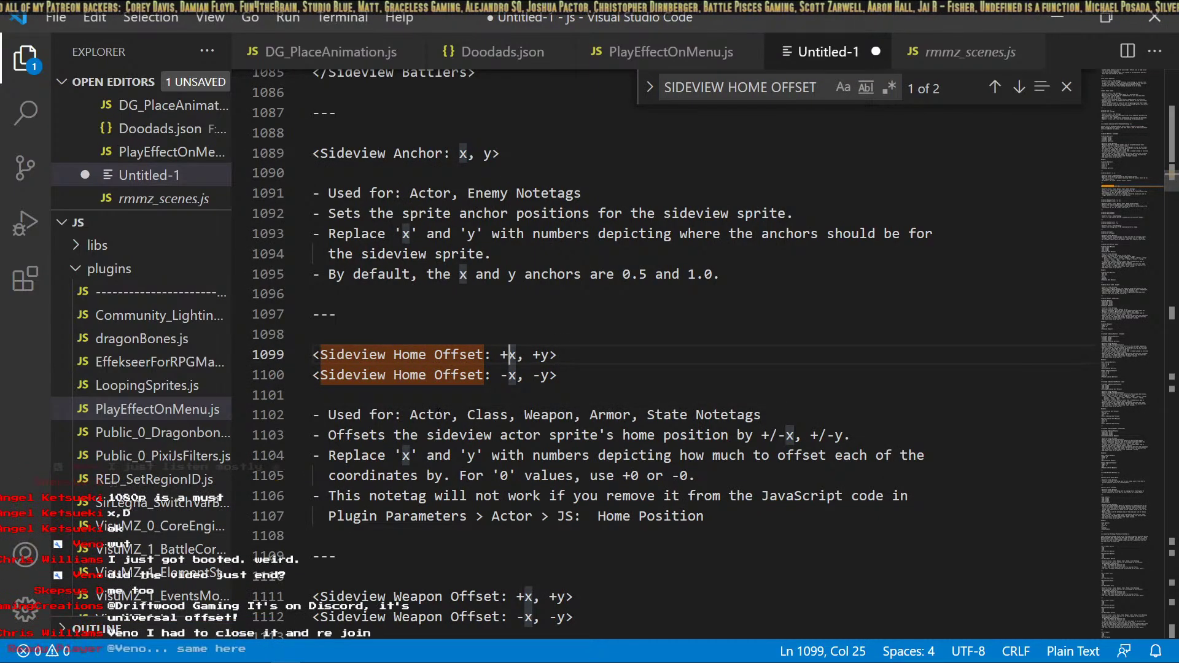
pyautogui.moveTo(459, 415); pyautogui.dragTo(403, 415)
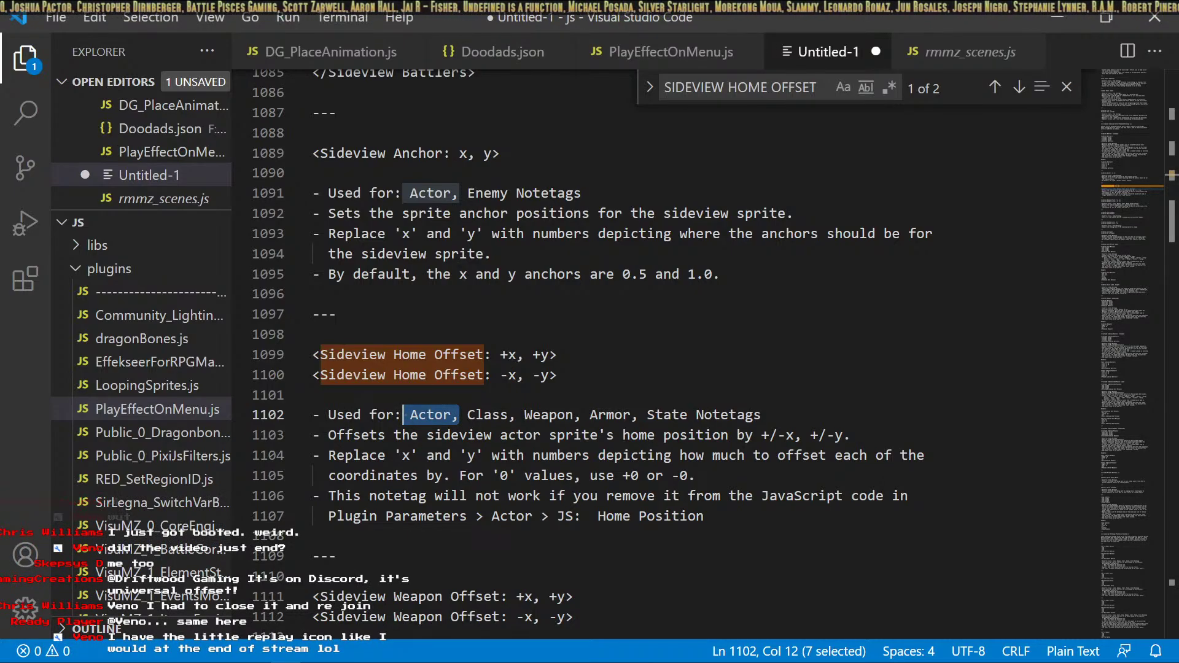
# Switch to the running AmalgamationMZ battle to check the Nerd Mansion battler's placement, and close the game.
pyautogui.hotkey('alt', 'Tab')
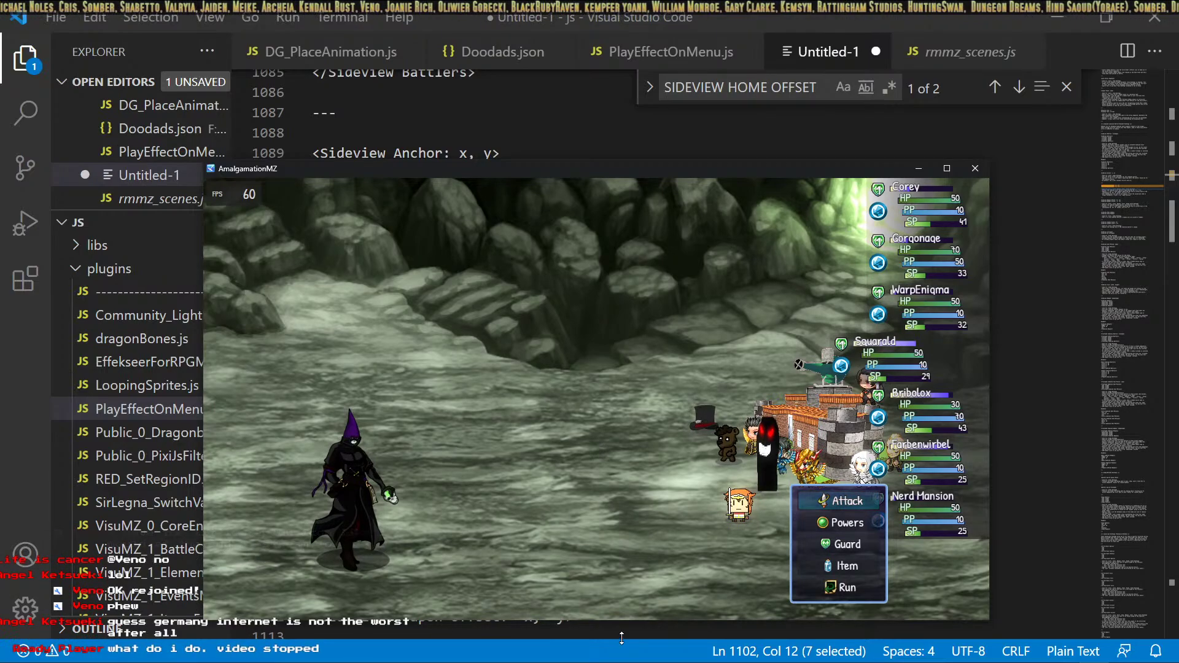
pyautogui.press('Down')
pyautogui.press('Down')
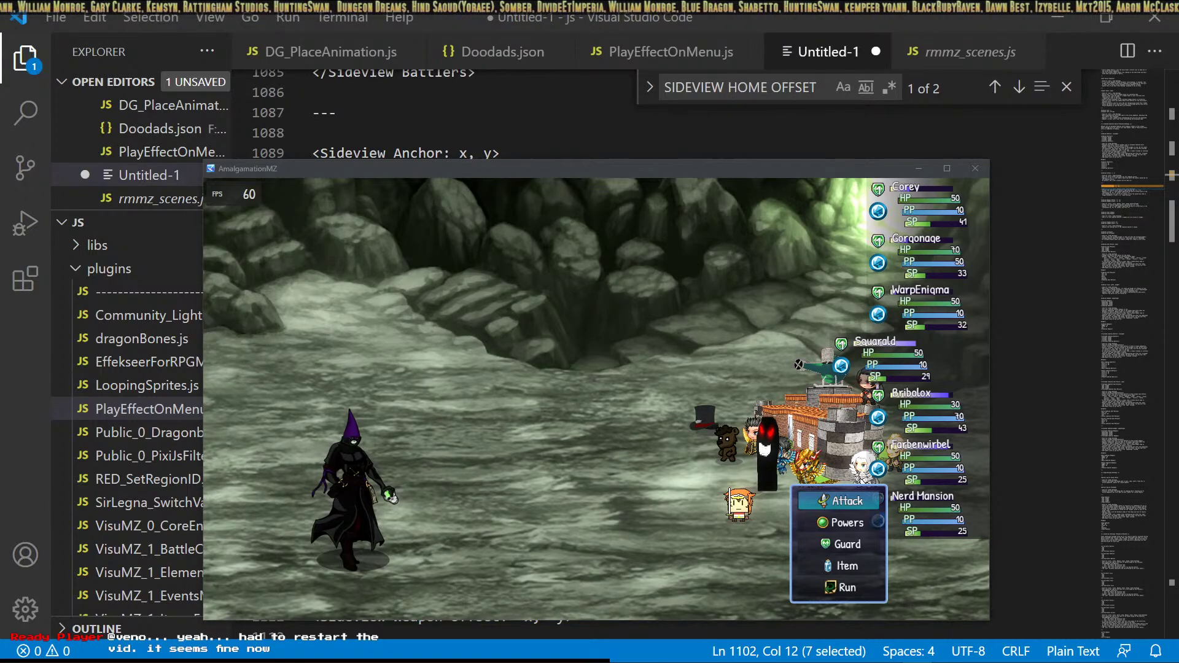
pyautogui.click(759, 246)
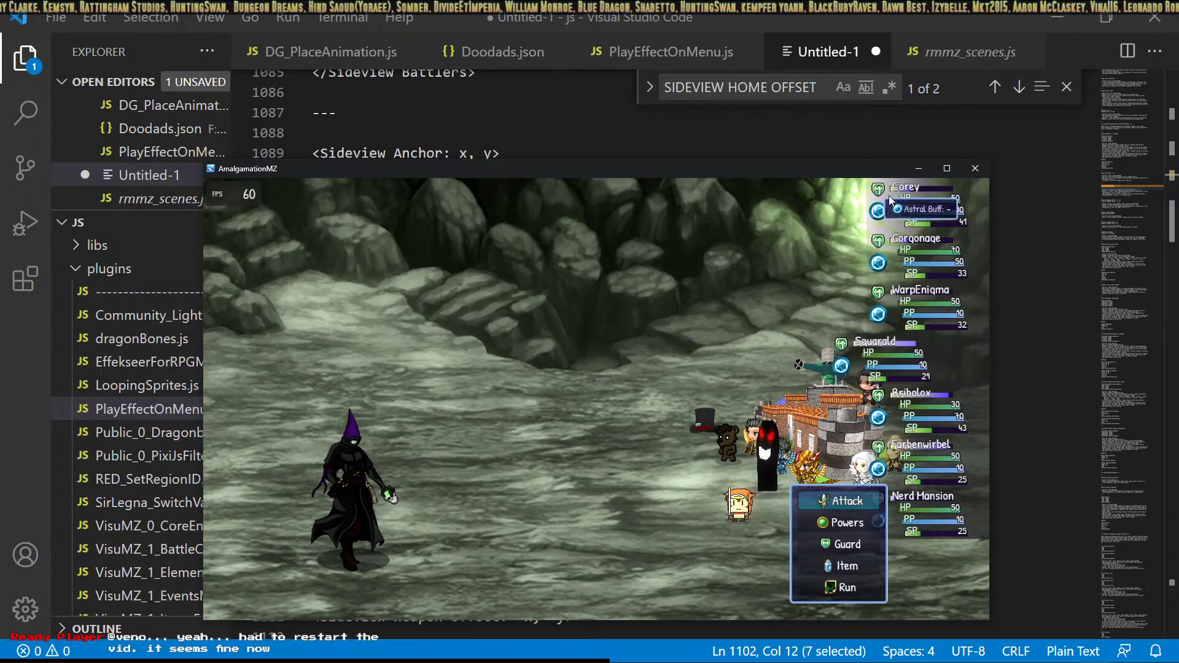
pyautogui.click(975, 169)
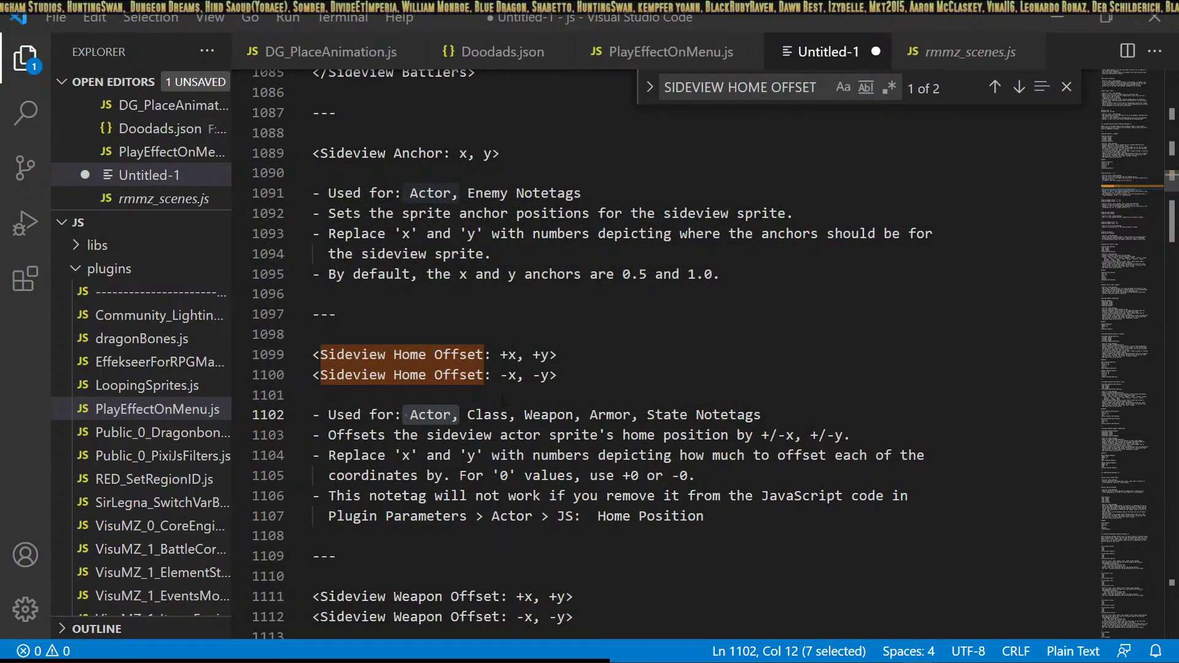
# Return to RPG Maker MZ, review BattleCore's JS: Home Position code under Actor Battler Settings, and confirm the plugin settings and Plugin Manager.
pyautogui.click(441, 393)
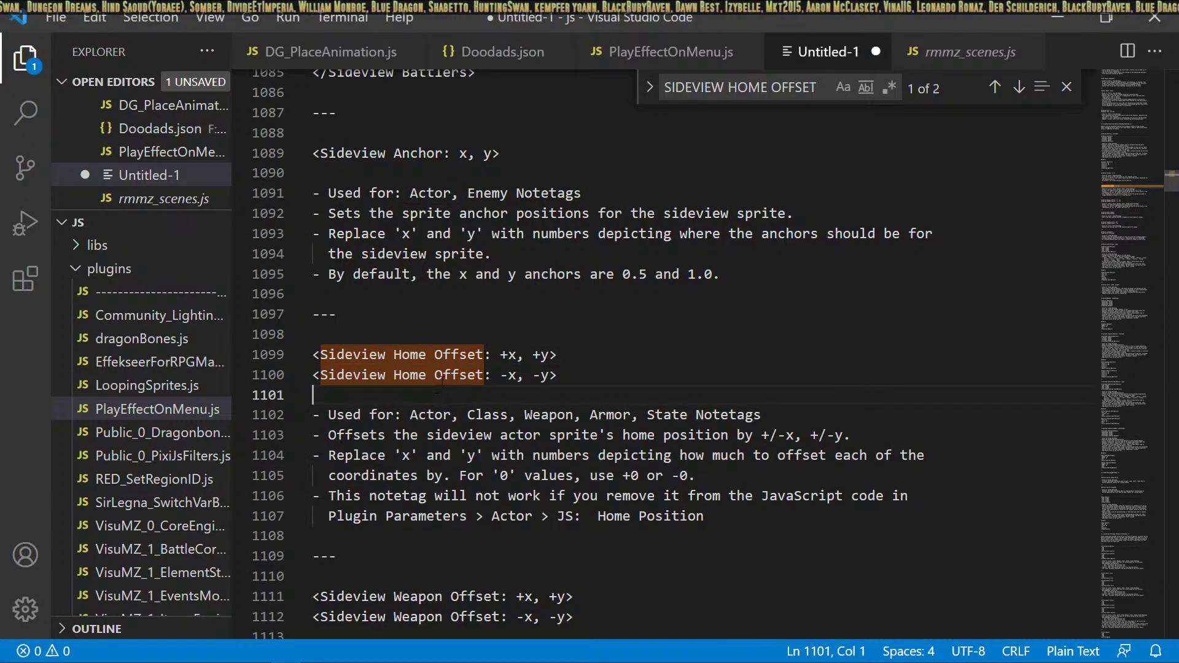
pyautogui.click(1057, 15)
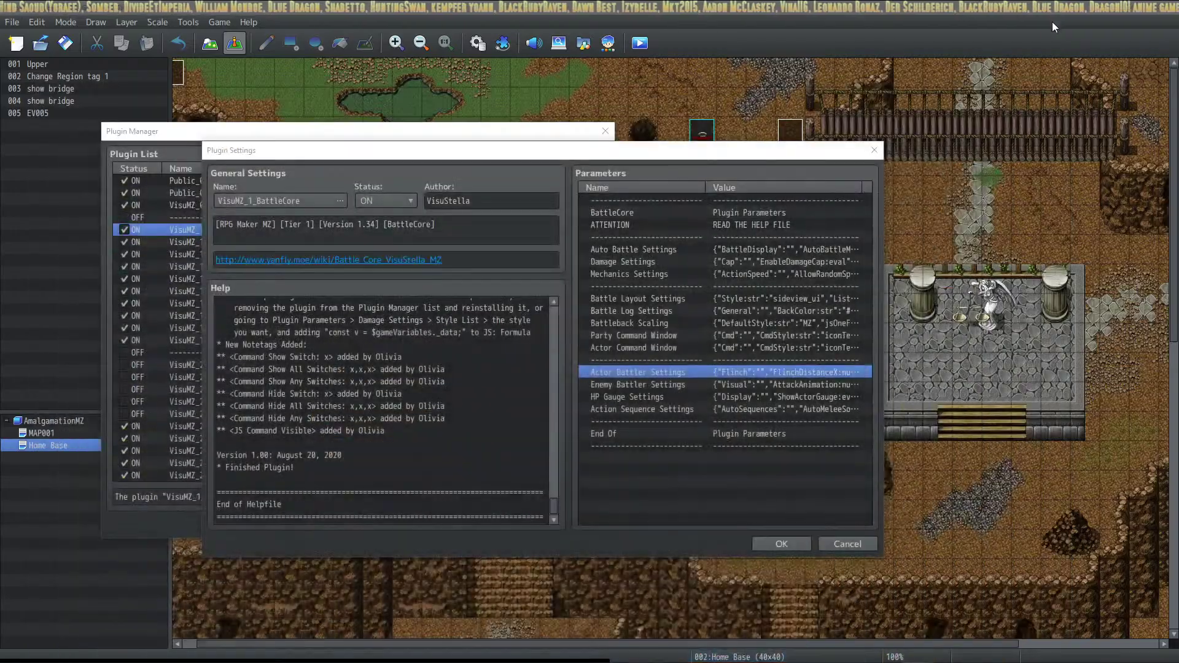
pyautogui.doubleClick(651, 372)
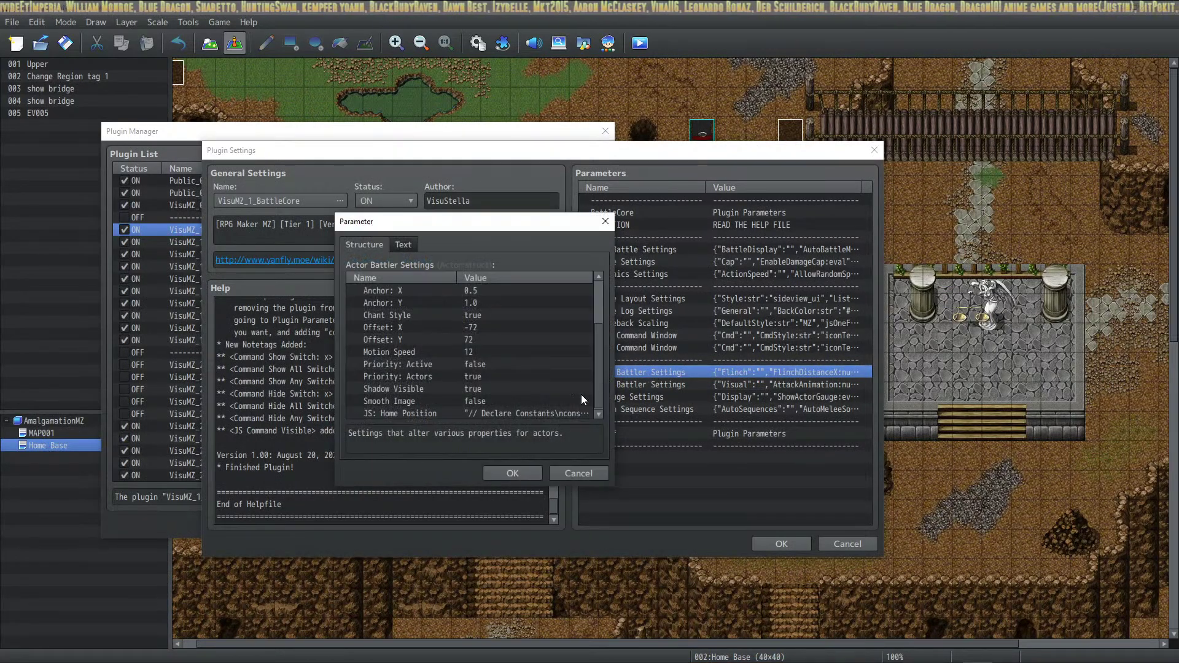
pyautogui.doubleClick(498, 413)
pyautogui.scroll(8, 420, 326)
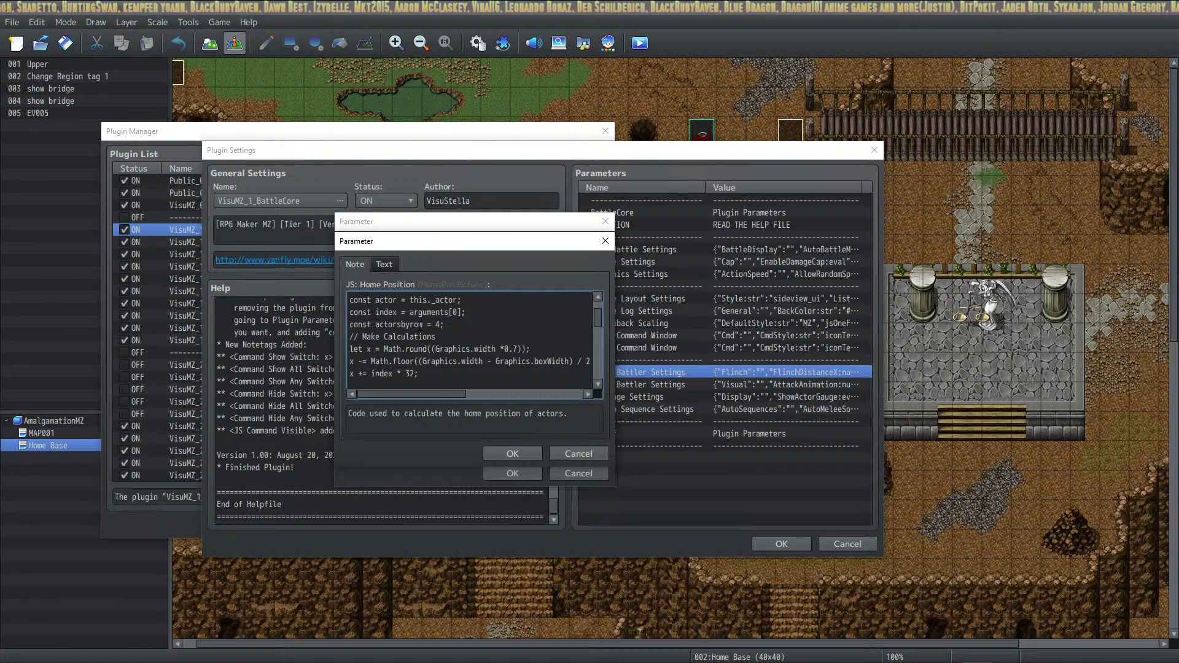
pyautogui.hotkey('ctrl', 'a')
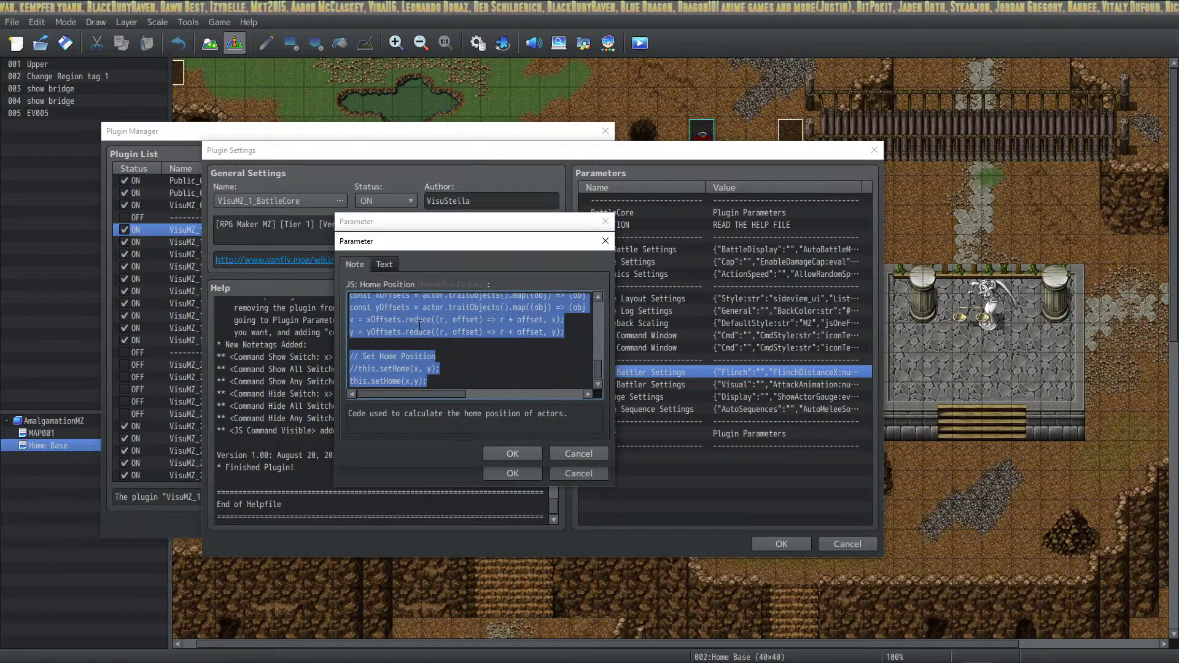
pyautogui.click(419, 356)
pyautogui.click(513, 453)
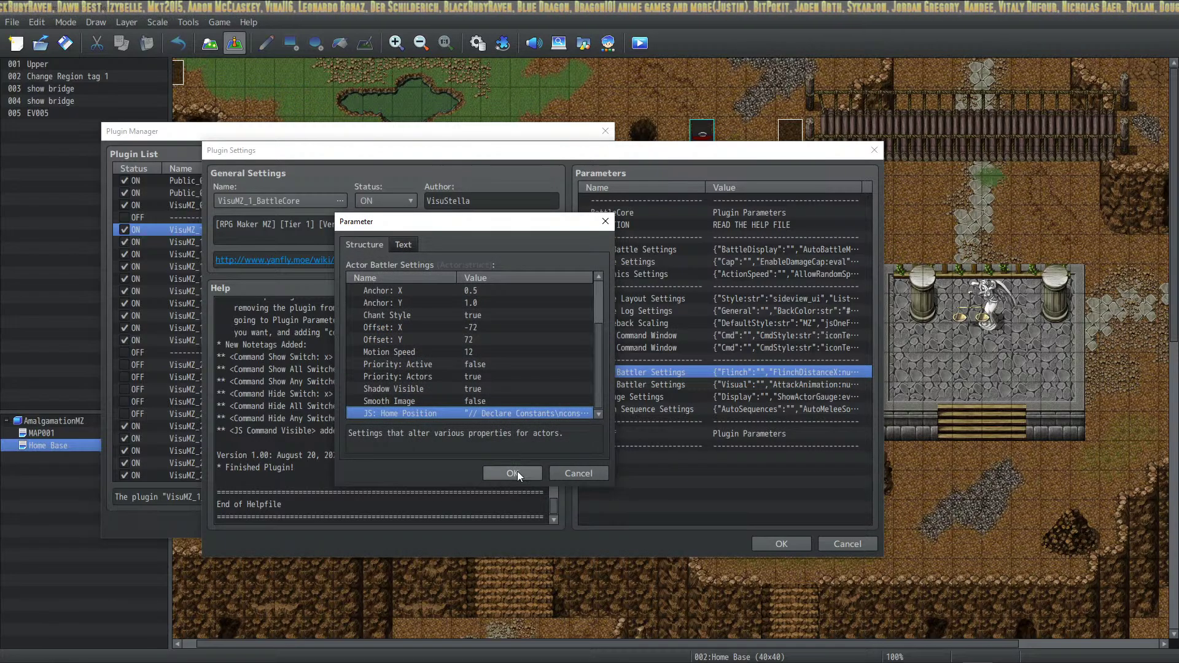
pyautogui.click(516, 471)
pyautogui.click(775, 543)
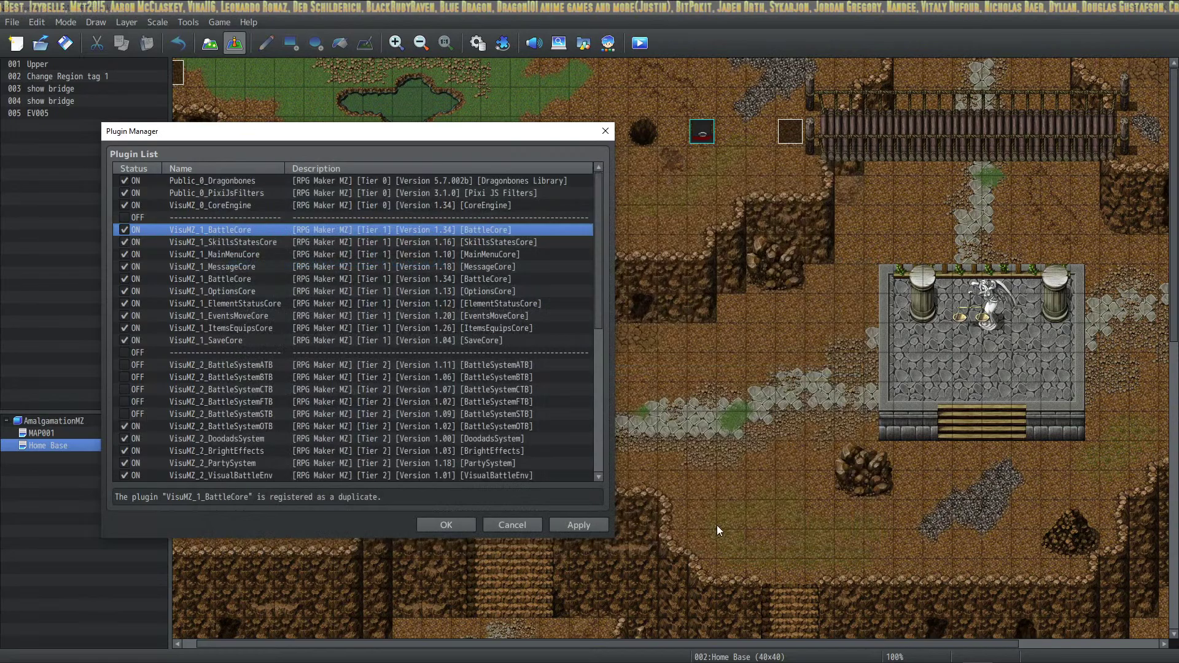
pyautogui.click(449, 525)
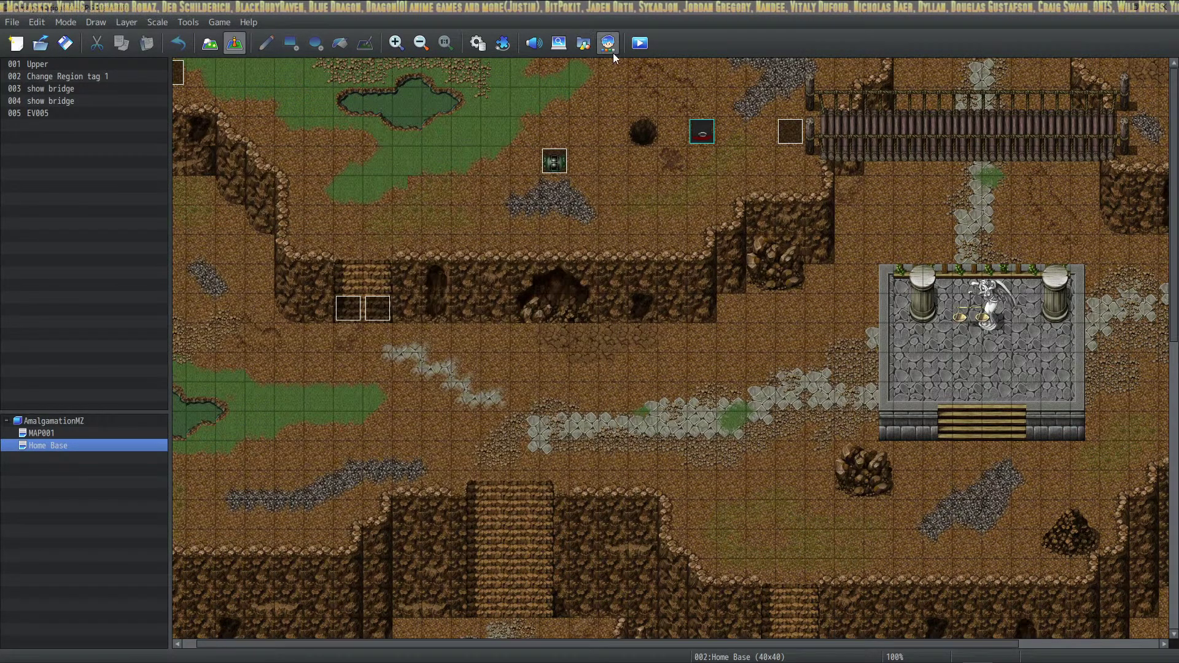
# Playtest the project with a new journey, enter the battle and attack to check how the party's battlers are placed.
pyautogui.click(640, 42)
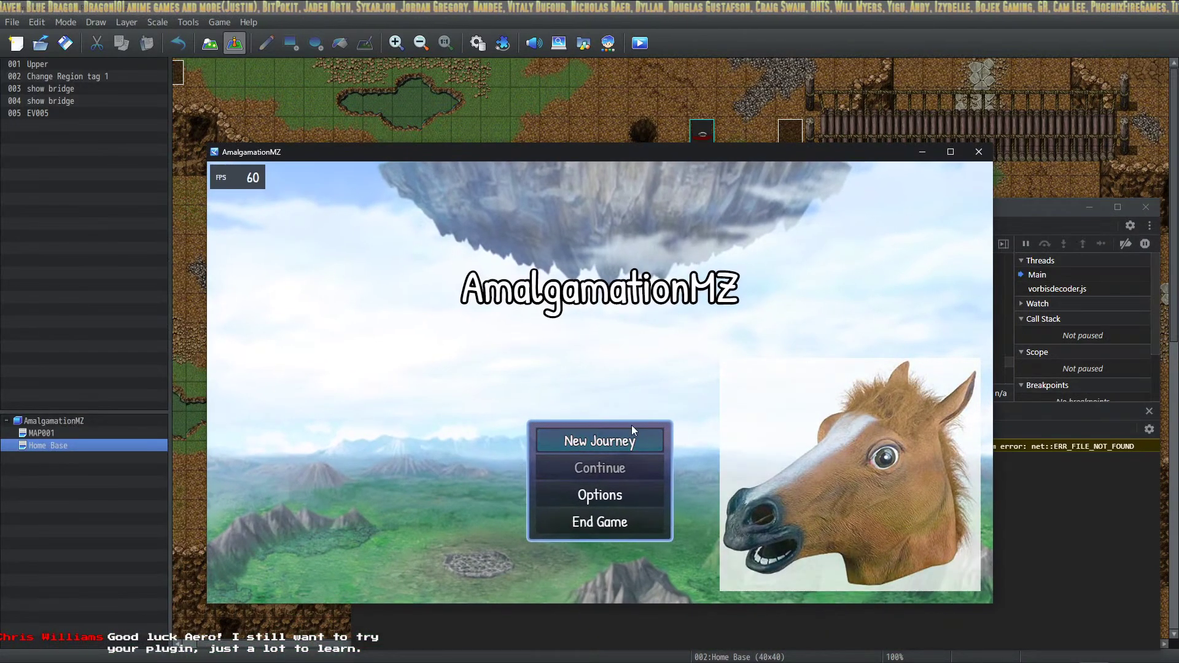
pyautogui.click(606, 447)
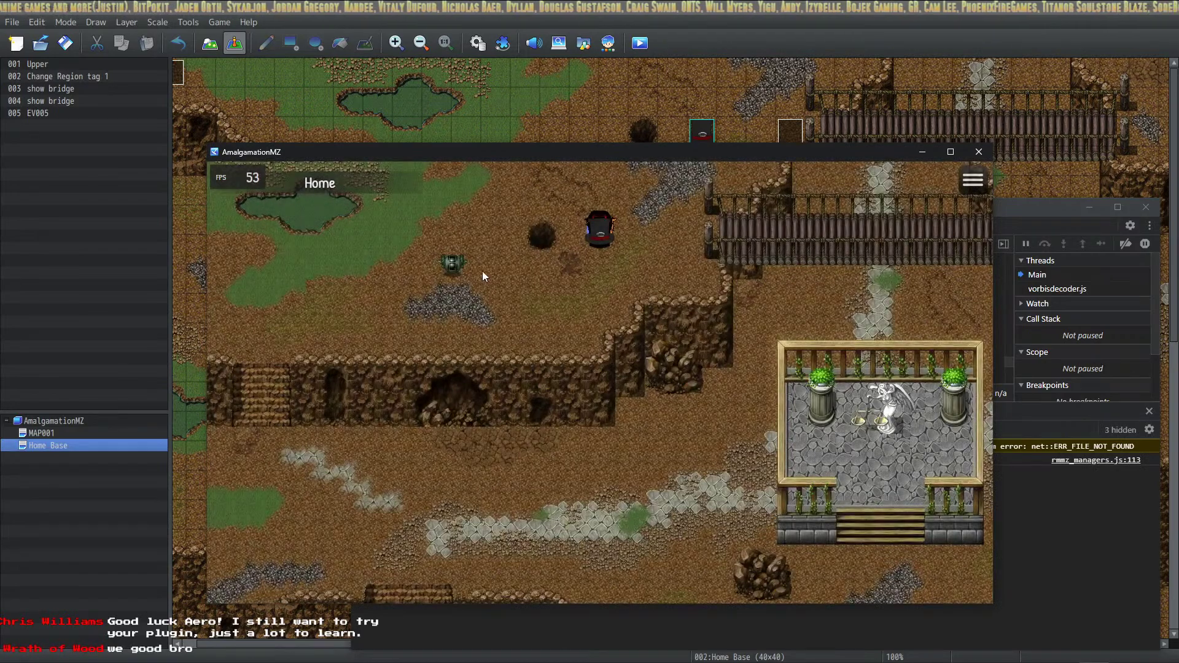
pyautogui.click(504, 313)
pyautogui.click(508, 316)
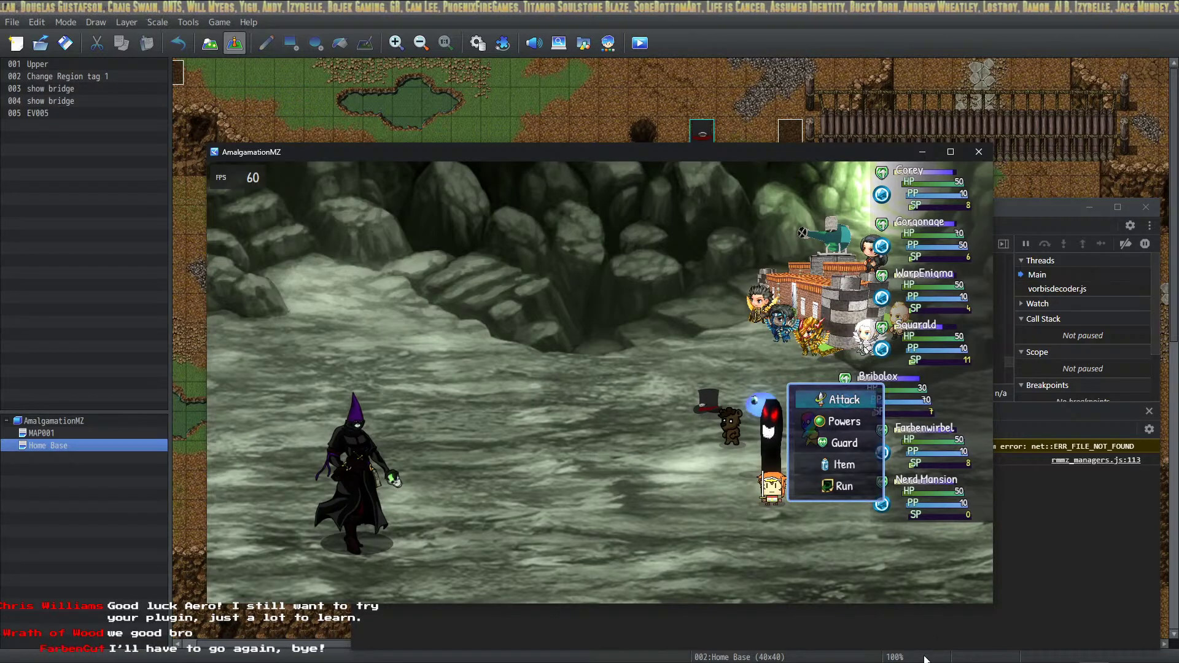
pyautogui.press('Return')
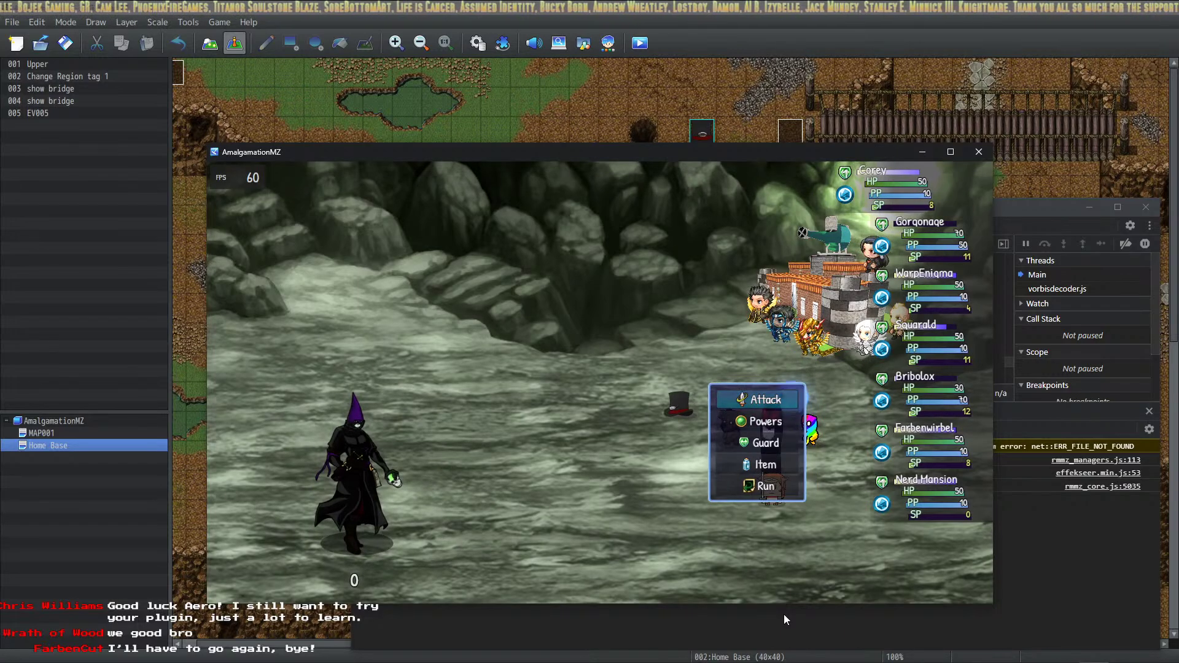
pyautogui.press('Return')
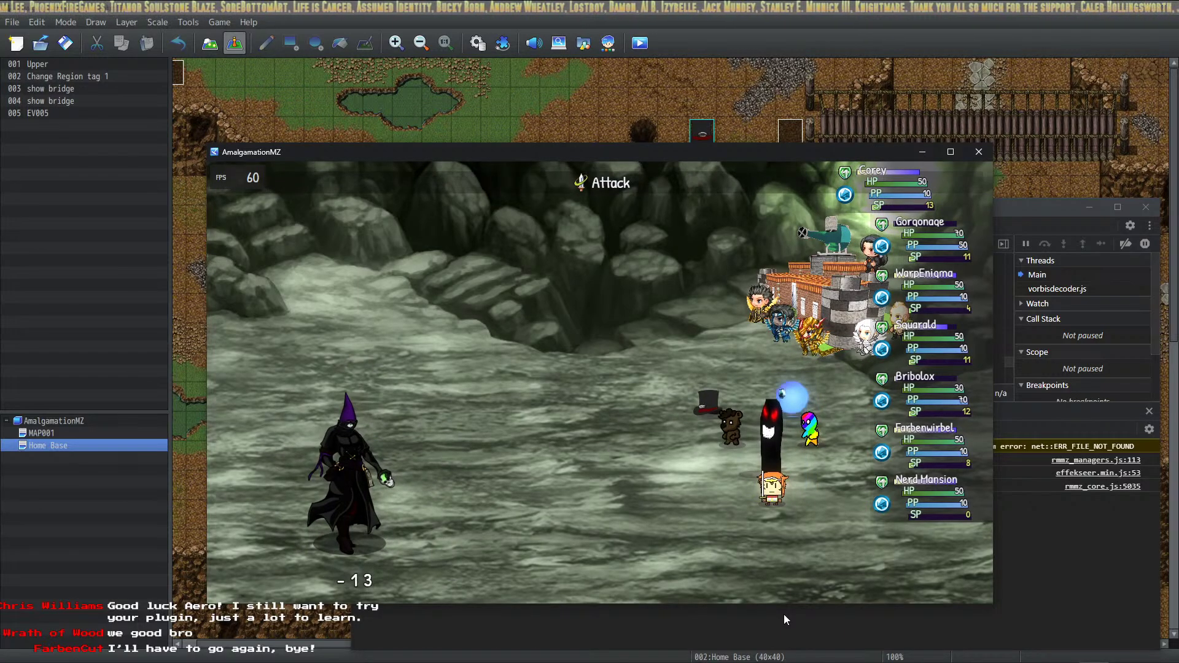
# Play through the attack round to check how the battlers move when attacking, and close the playtest.
pyautogui.press('Return')
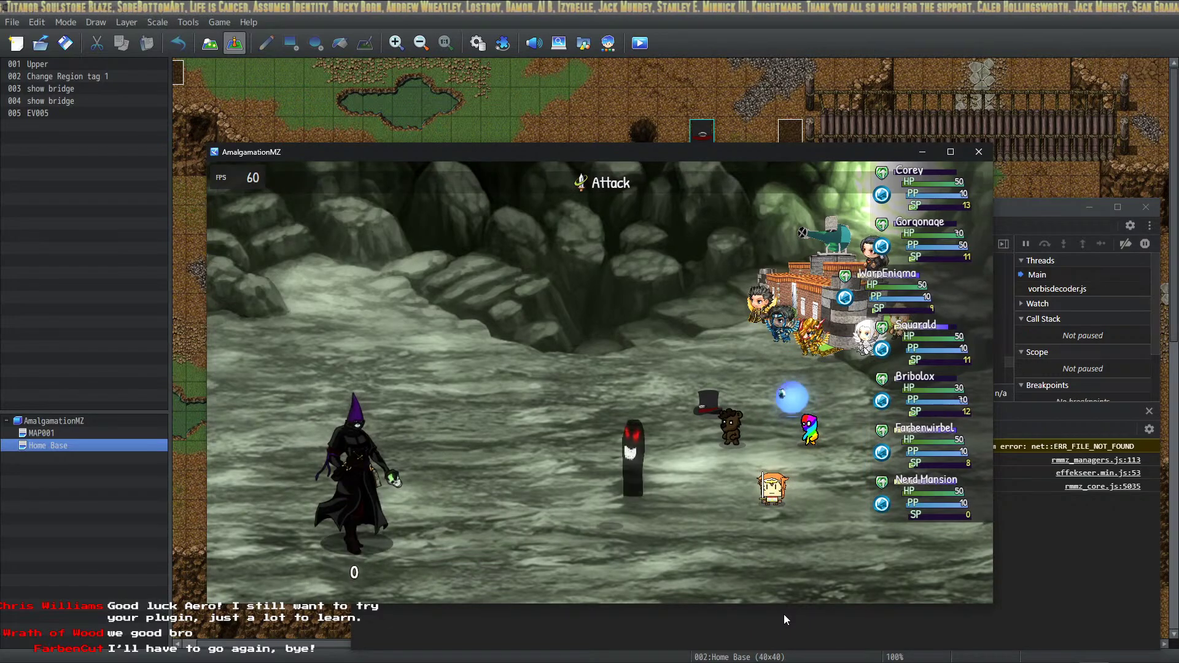
pyautogui.press('Return')
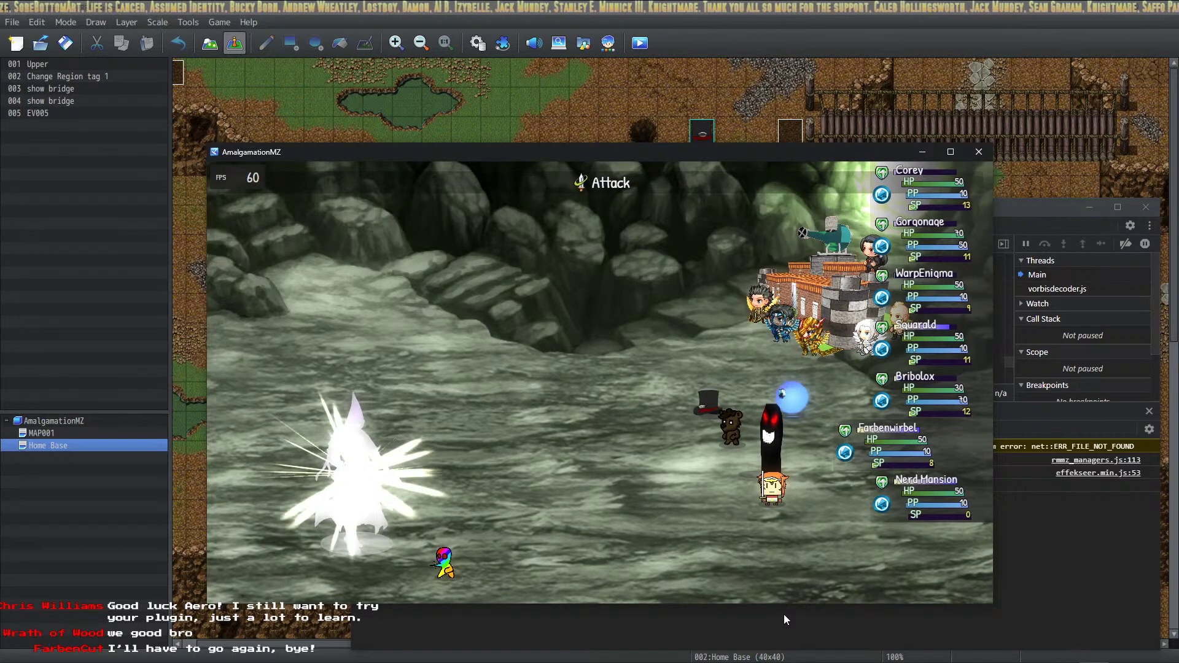
pyautogui.press('Return')
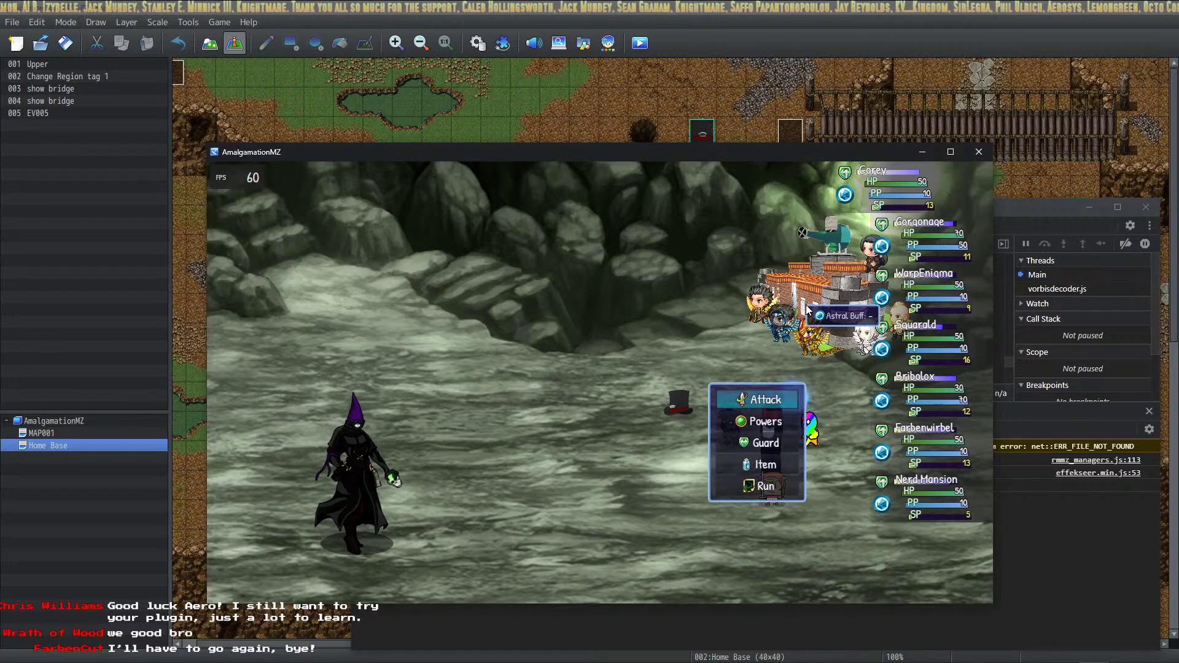
pyautogui.click(980, 153)
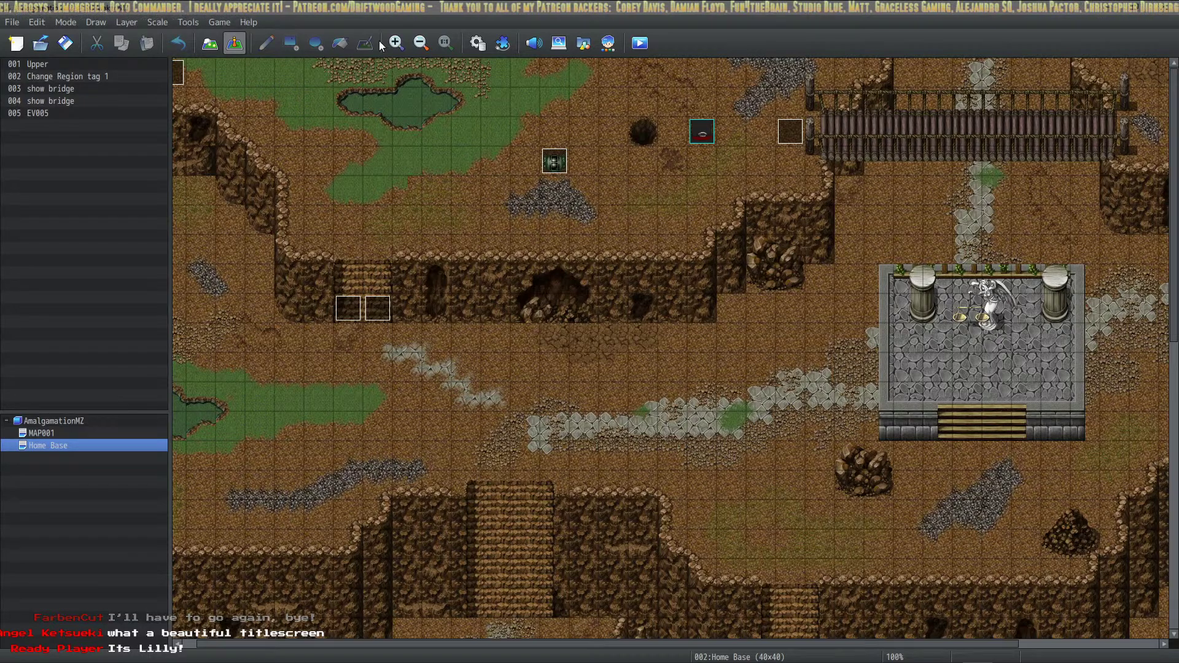
# Open the plugin settings of VisuMZ_4_WeaponUnleash from the project's plugin list.
pyautogui.click(481, 43)
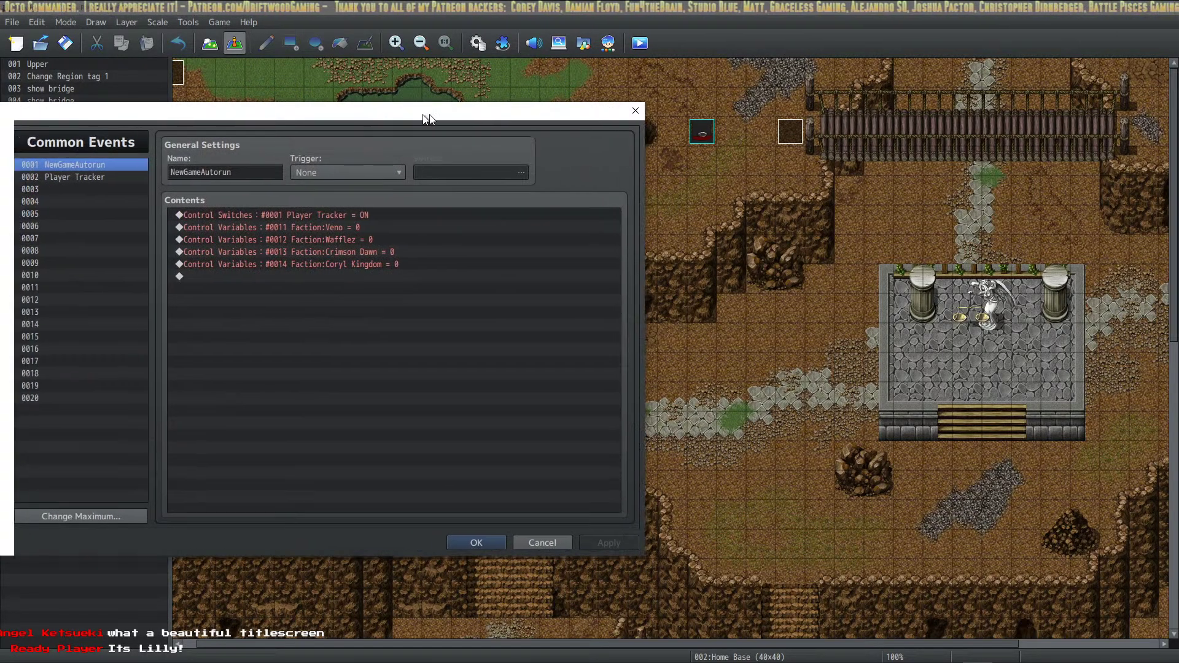
pyautogui.click(846, 567)
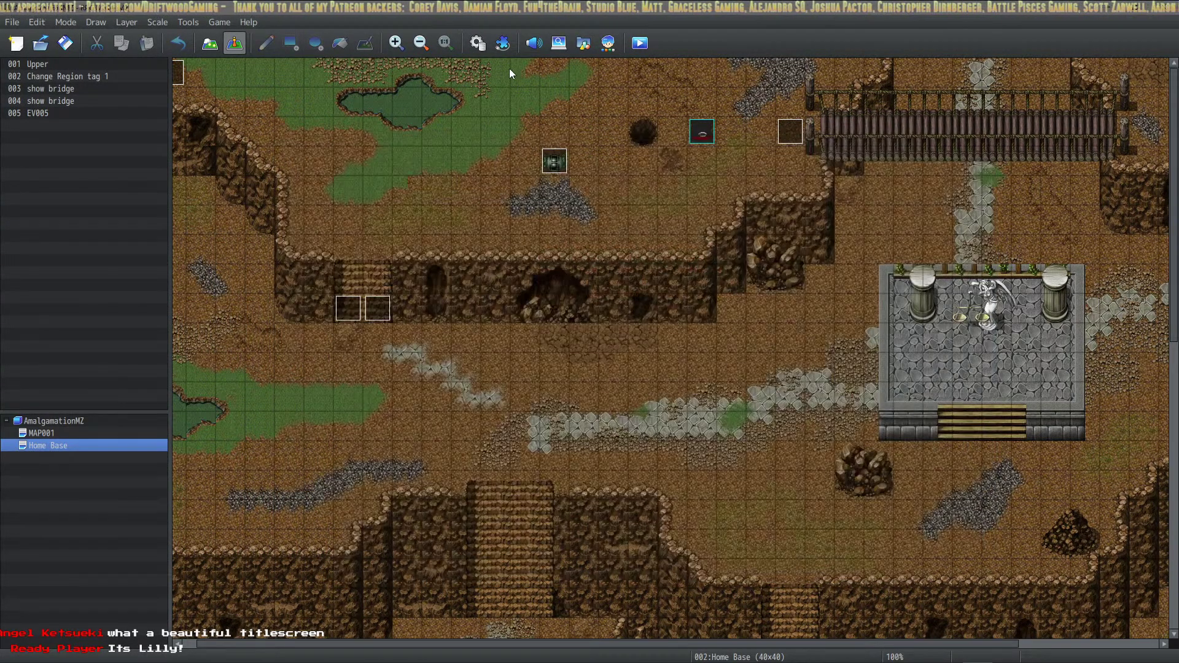
pyautogui.click(502, 43)
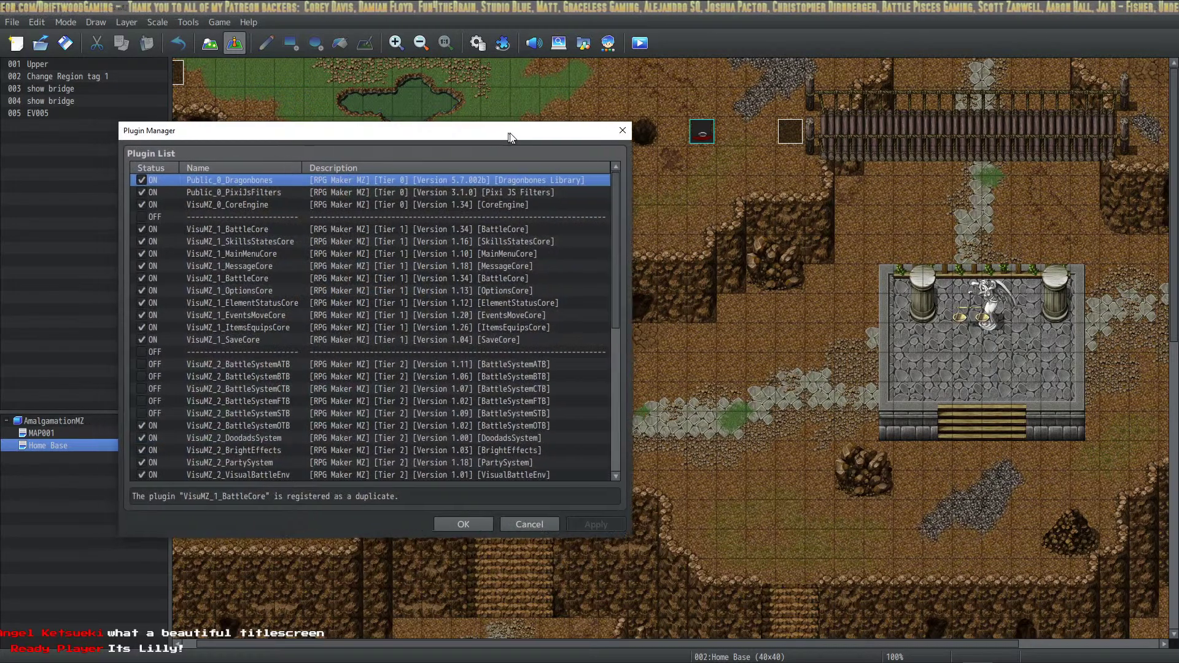
pyautogui.moveTo(509, 136); pyautogui.dragTo(742, 146)
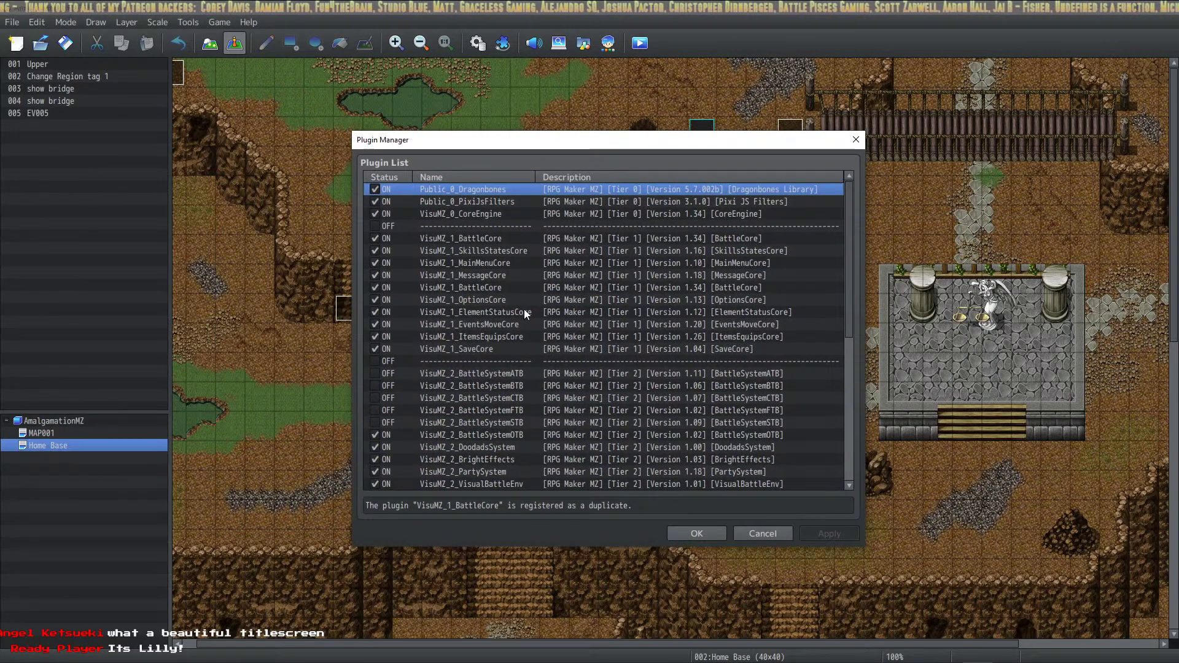
pyautogui.scroll(-4, 525, 309)
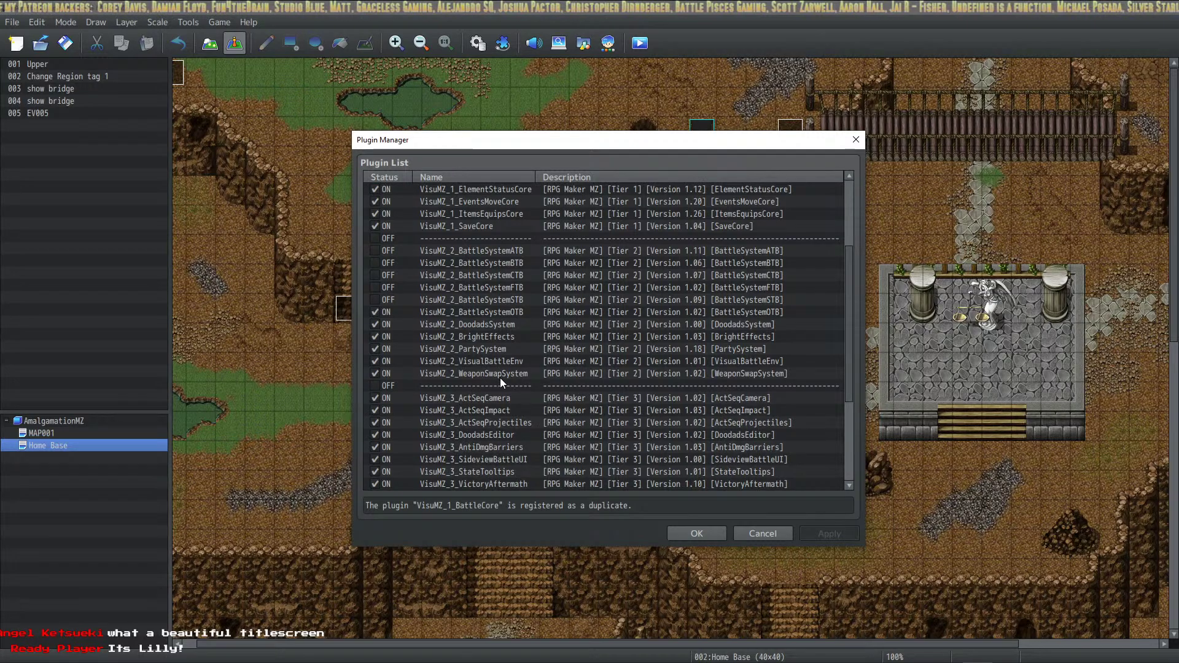
pyautogui.scroll(-3, 502, 371)
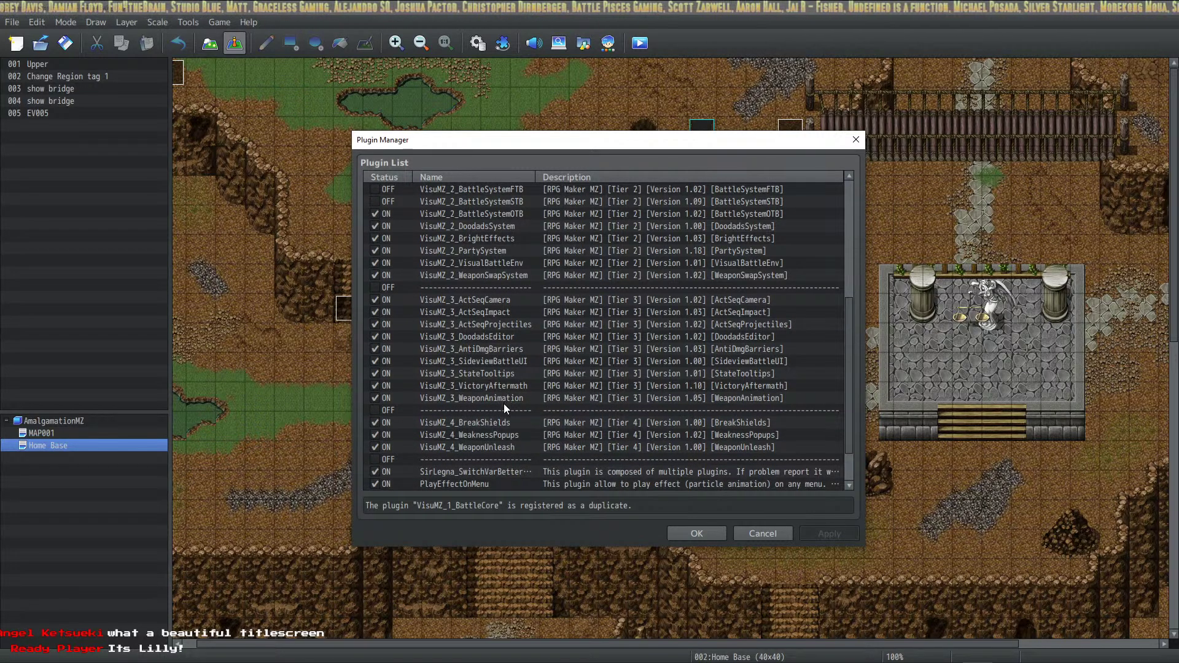
pyautogui.scroll(-1, 506, 401)
pyautogui.doubleClick(502, 435)
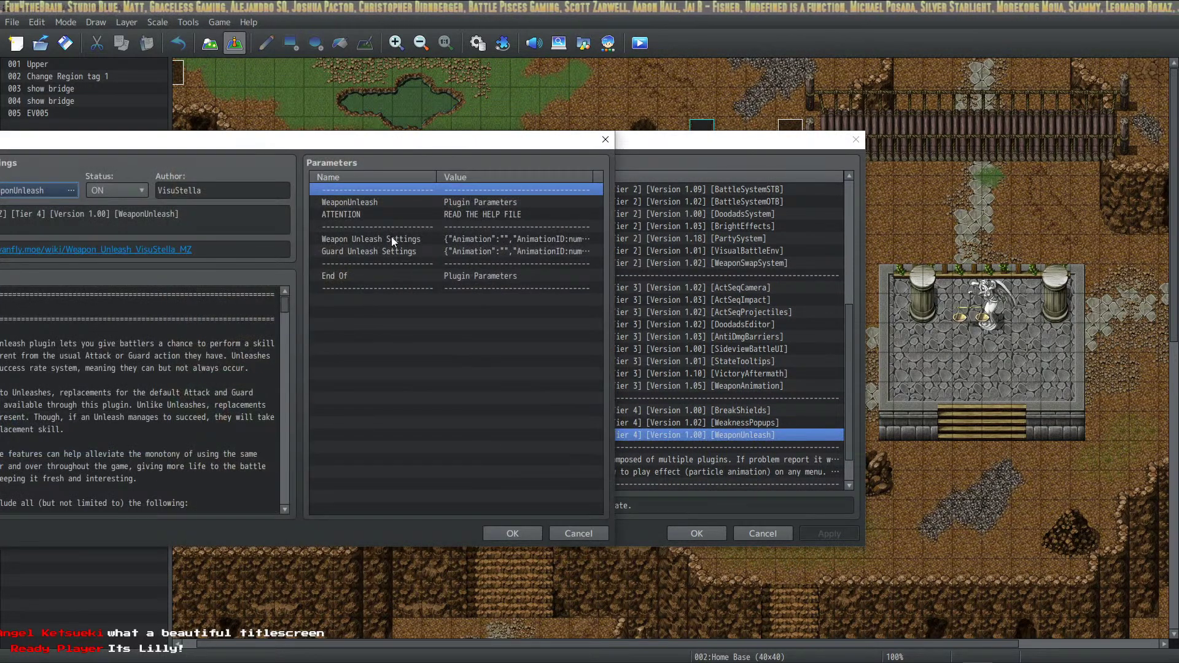
pyautogui.moveTo(469, 143); pyautogui.dragTo(671, 129)
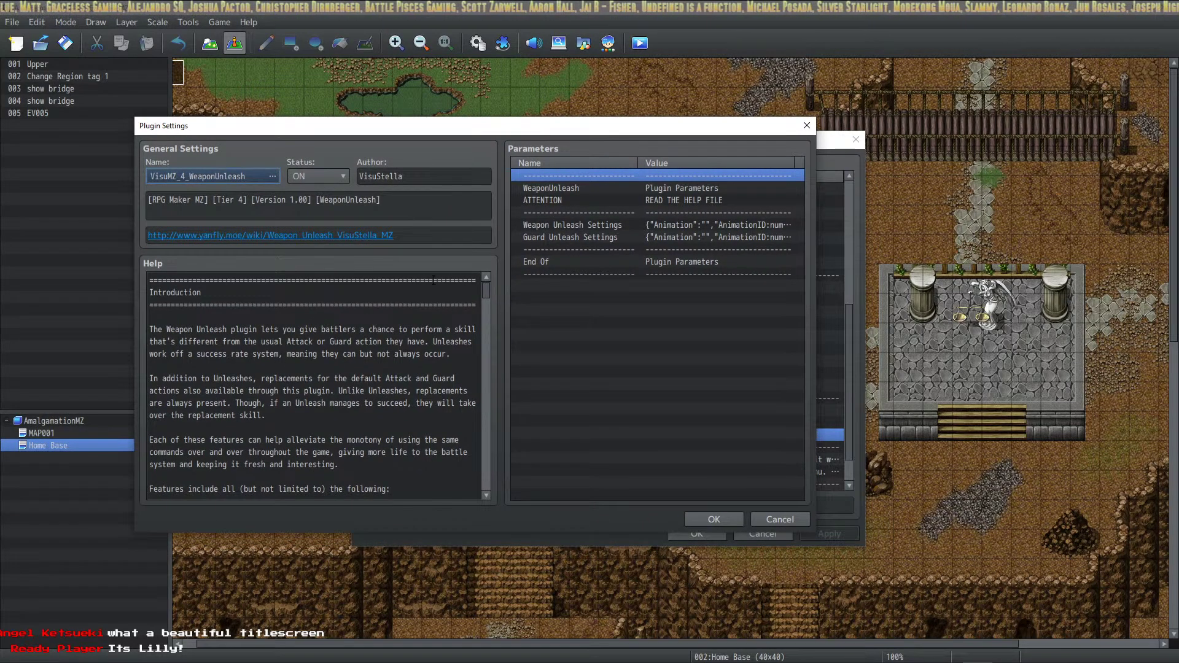
# Find the Replace-Related Notetags in the WeaponUnleash help and copy the <Replace Attack: id> notetag.
pyautogui.scroll(-10, 434, 280)
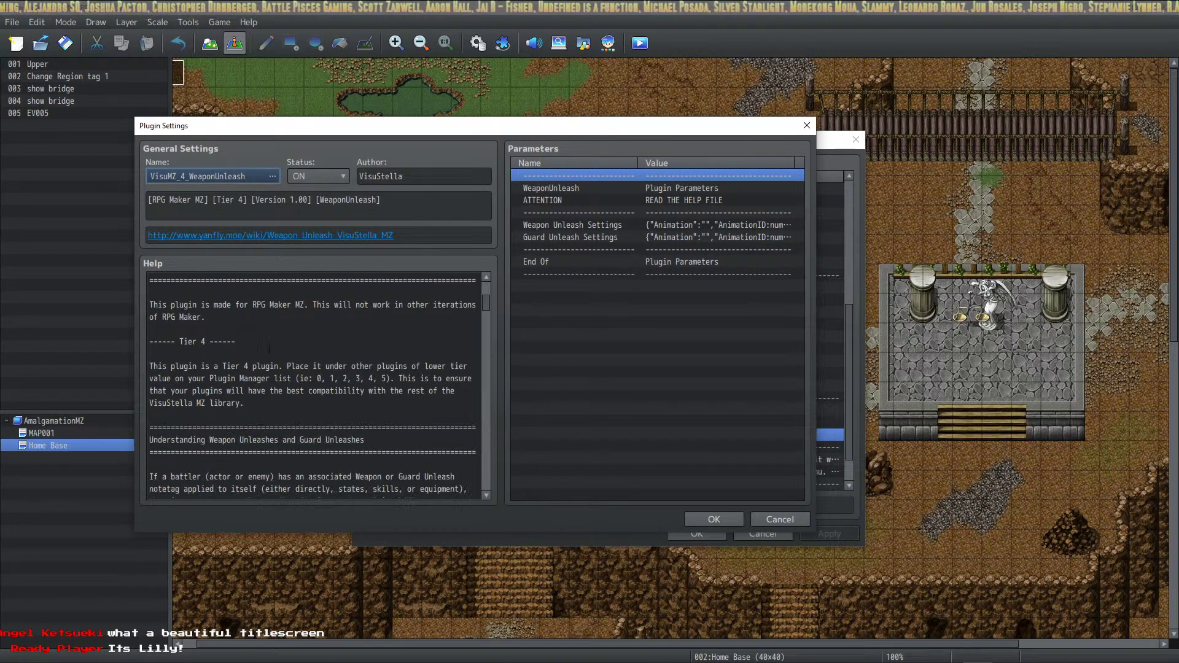
pyautogui.scroll(-10, 268, 342)
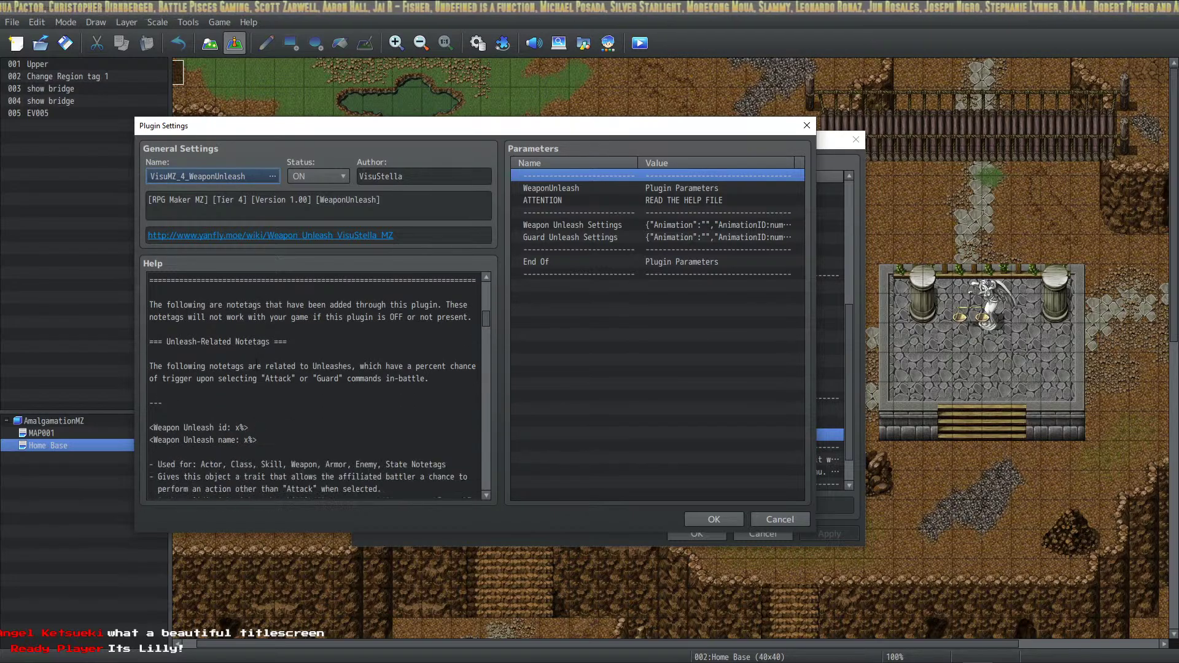
pyautogui.scroll(-2, 256, 367)
pyautogui.scroll(-9, 245, 363)
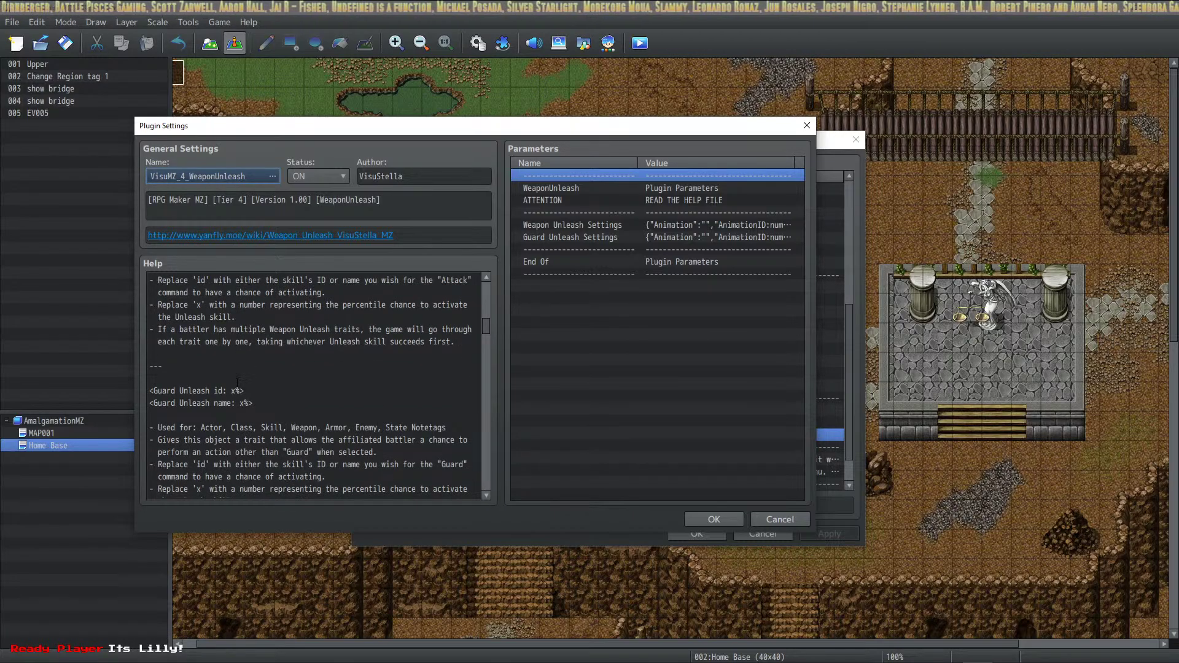
pyautogui.scroll(-8, 240, 373)
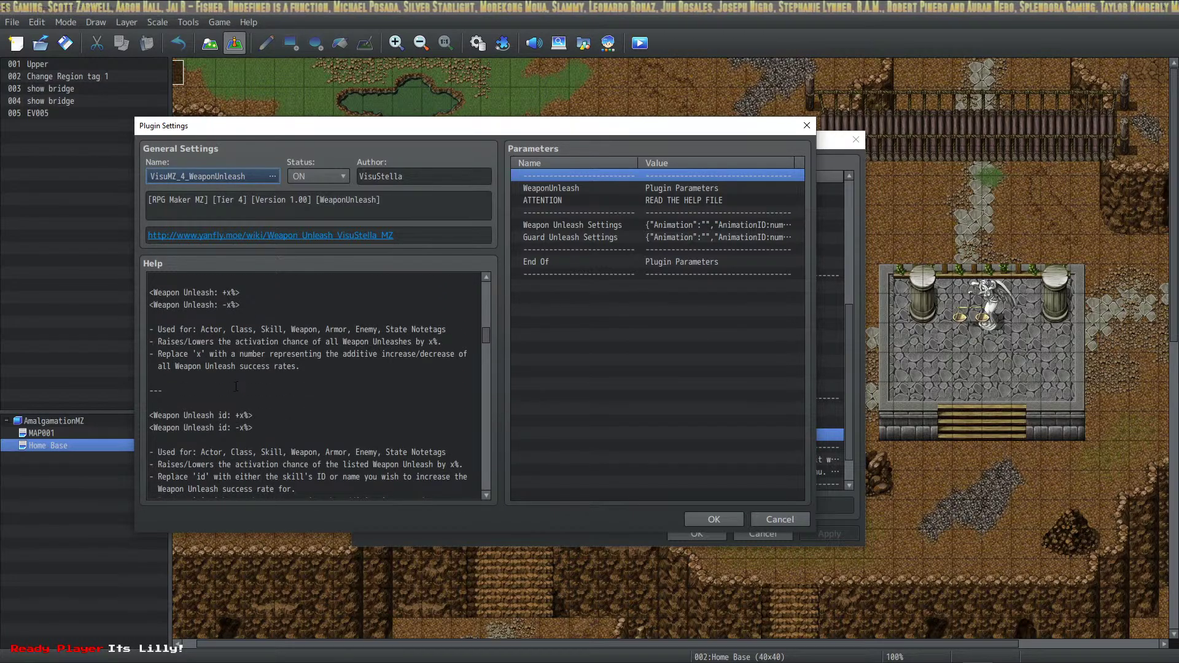
pyautogui.scroll(-8, 240, 373)
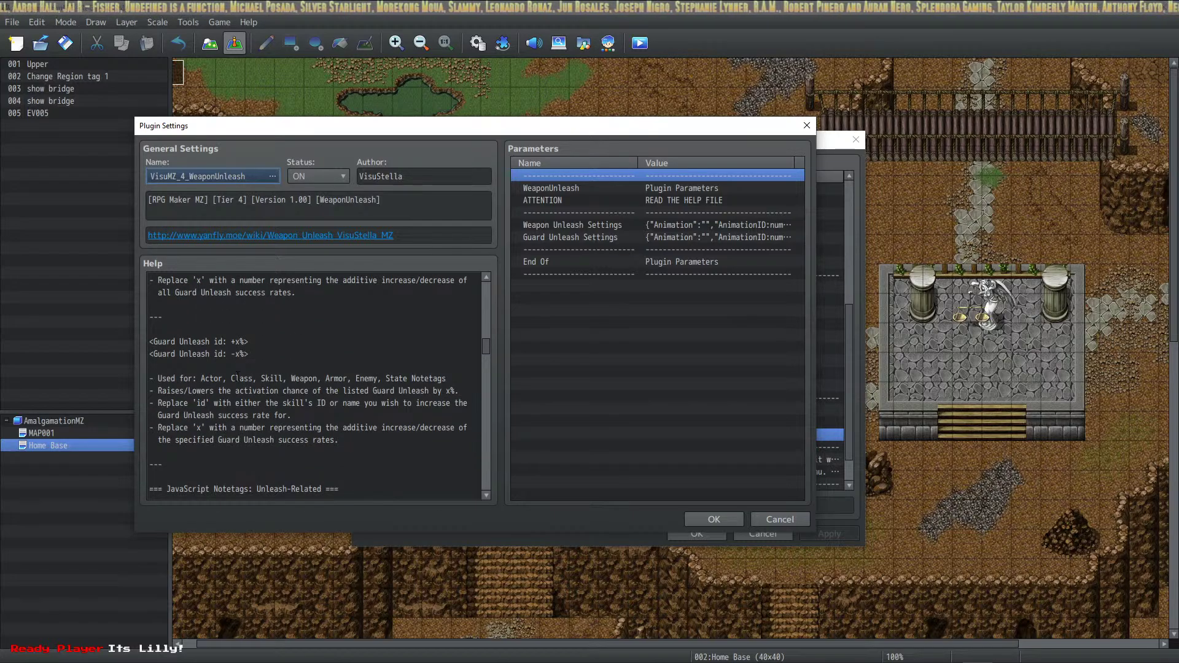
pyautogui.scroll(-9, 243, 367)
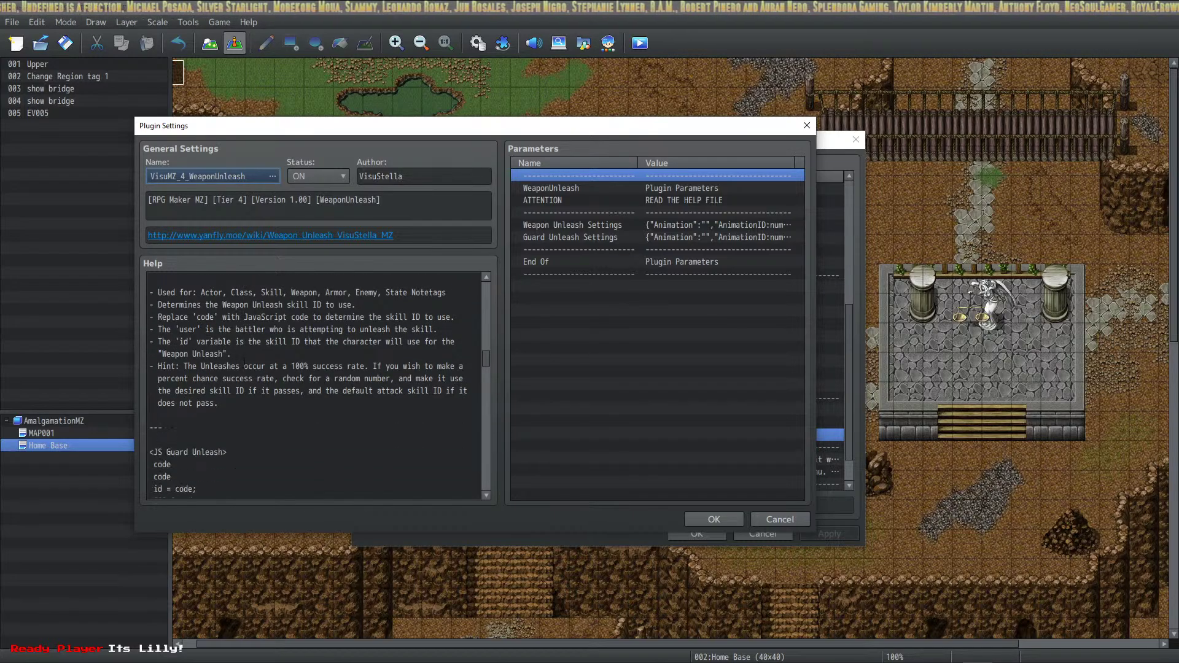
pyautogui.scroll(-8, 245, 337)
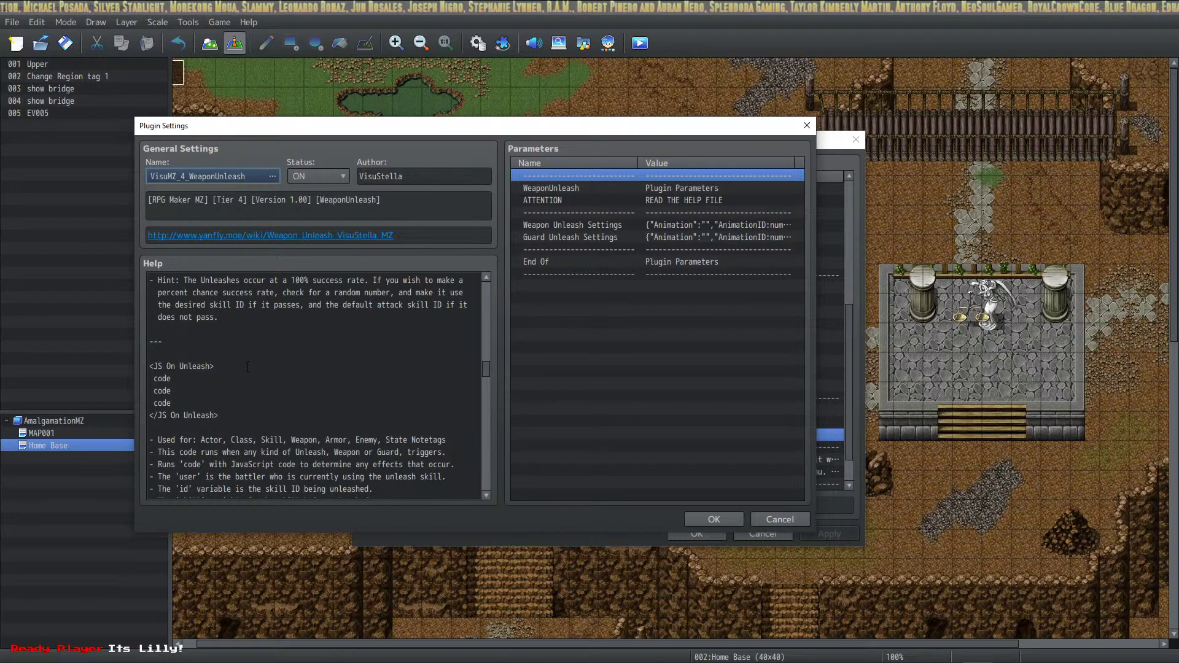
pyautogui.moveTo(484, 375); pyautogui.dragTo(486, 389)
pyautogui.scroll(-1, 376, 408)
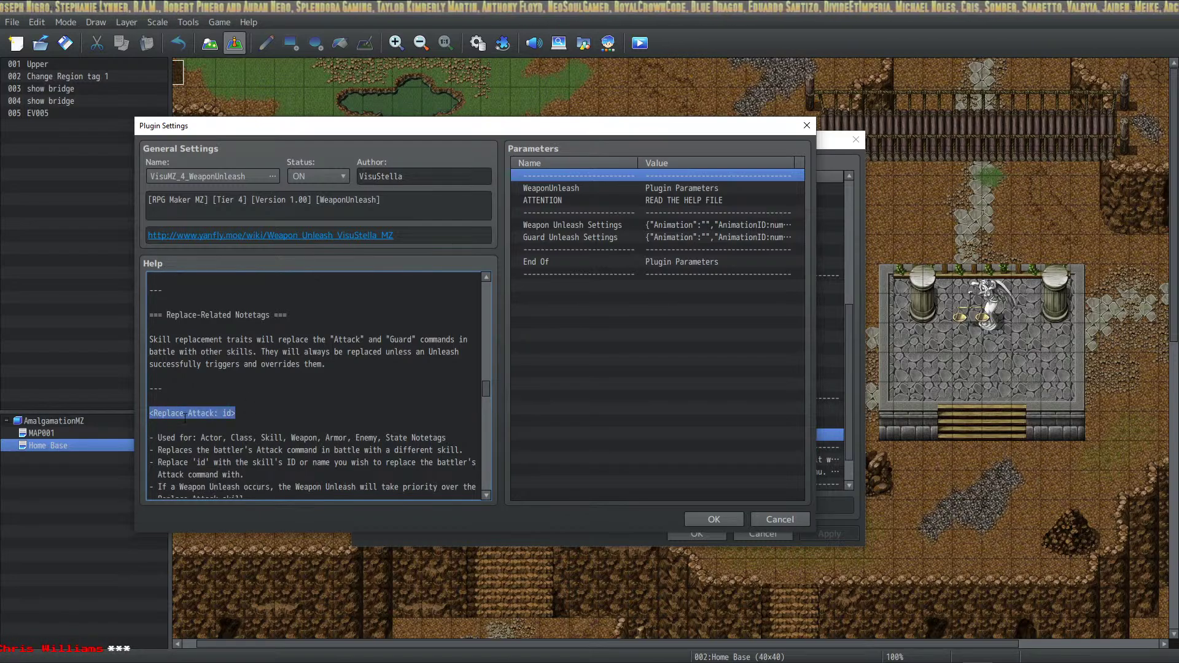
# Read the usage notes for the Replace Attack notetag, and confirm the plugin settings and plugin list.
pyautogui.scroll(-1, 213, 398)
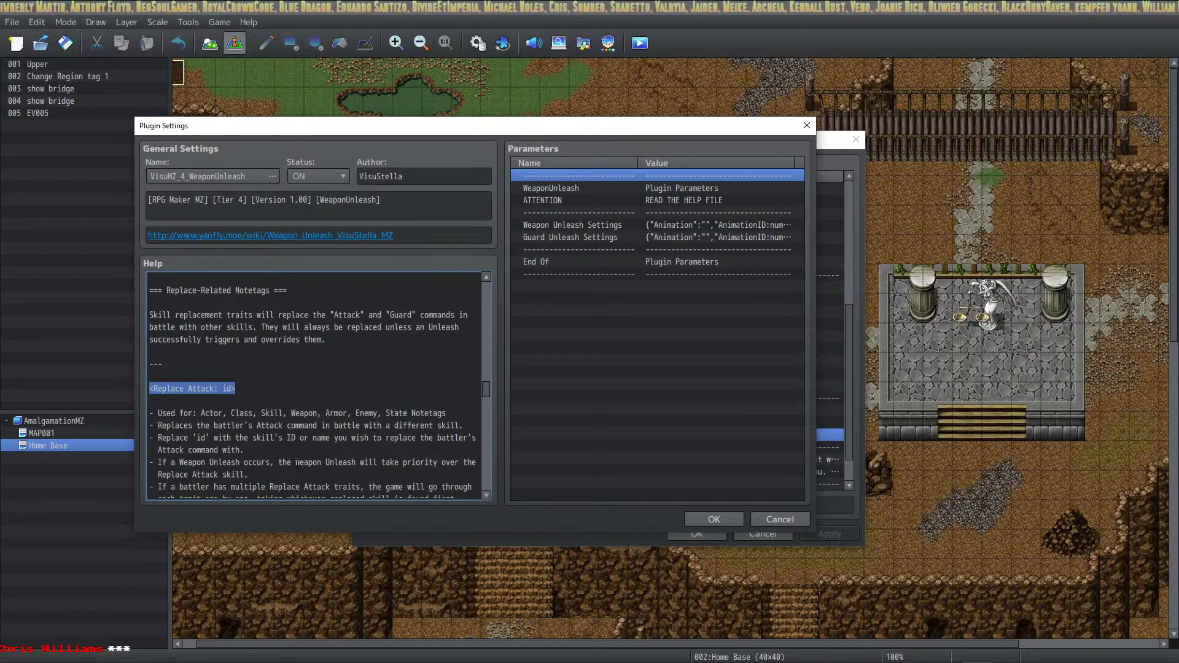
pyautogui.scroll(-1, 314, 386)
pyautogui.scroll(-1, 391, 417)
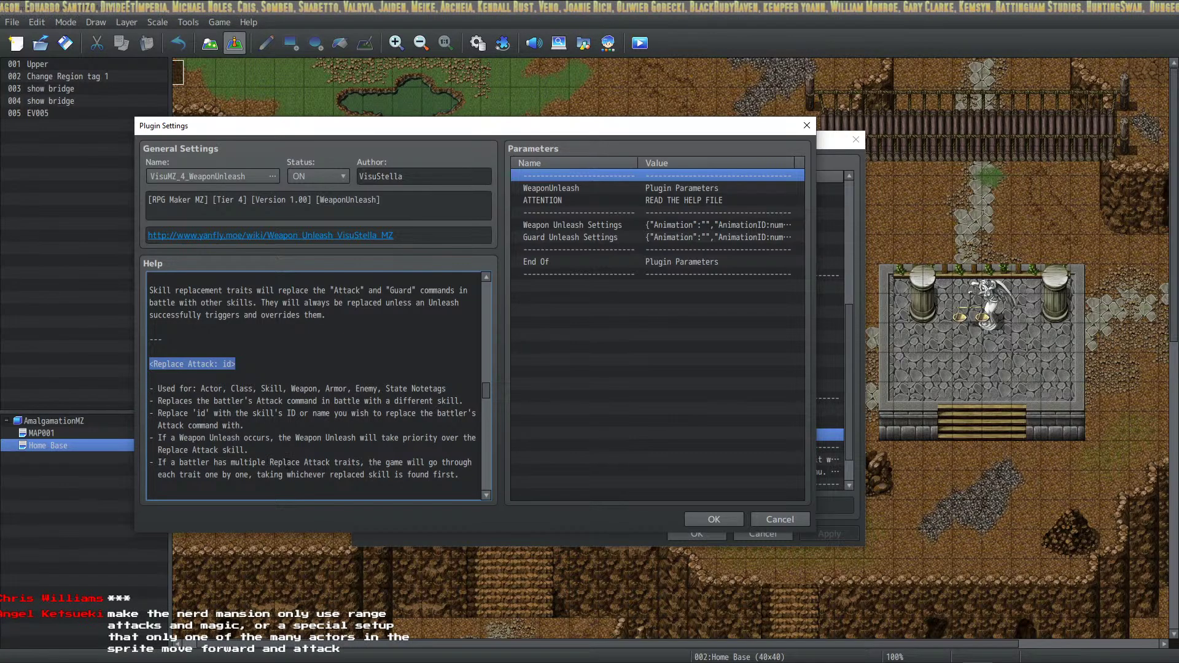
pyautogui.click(695, 520)
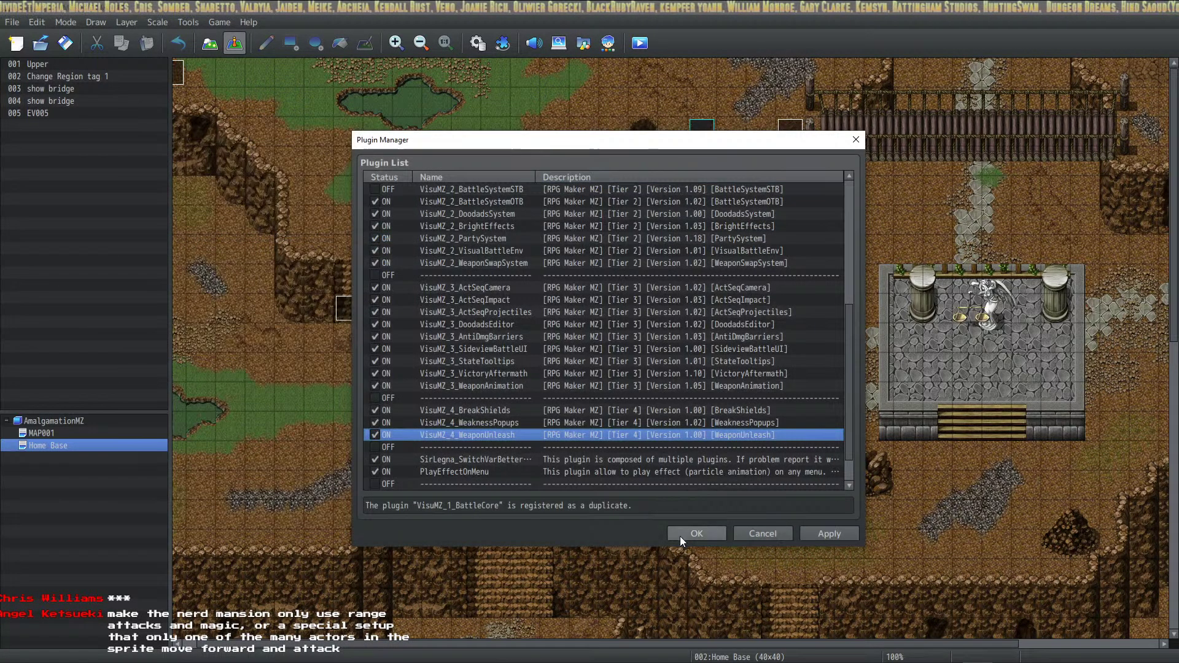
pyautogui.click(684, 534)
# Add the notetag <Replace Attack: id> to the Nerd Mansion actor's note in the database and apply it.
pyautogui.click(479, 42)
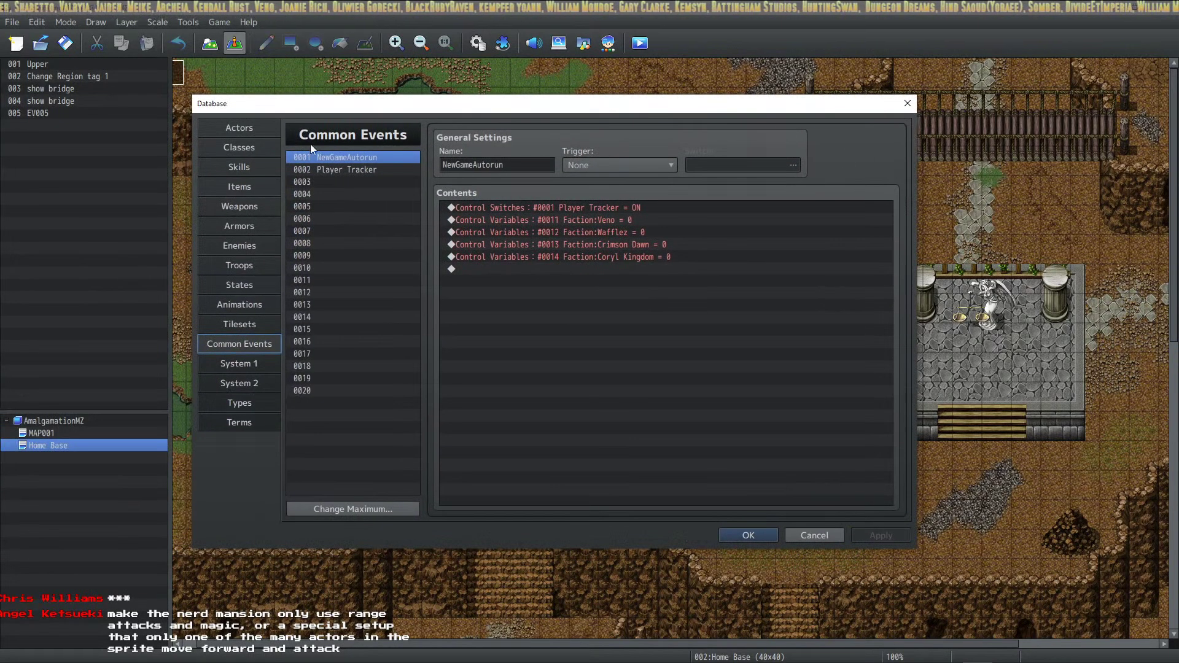
pyautogui.click(263, 132)
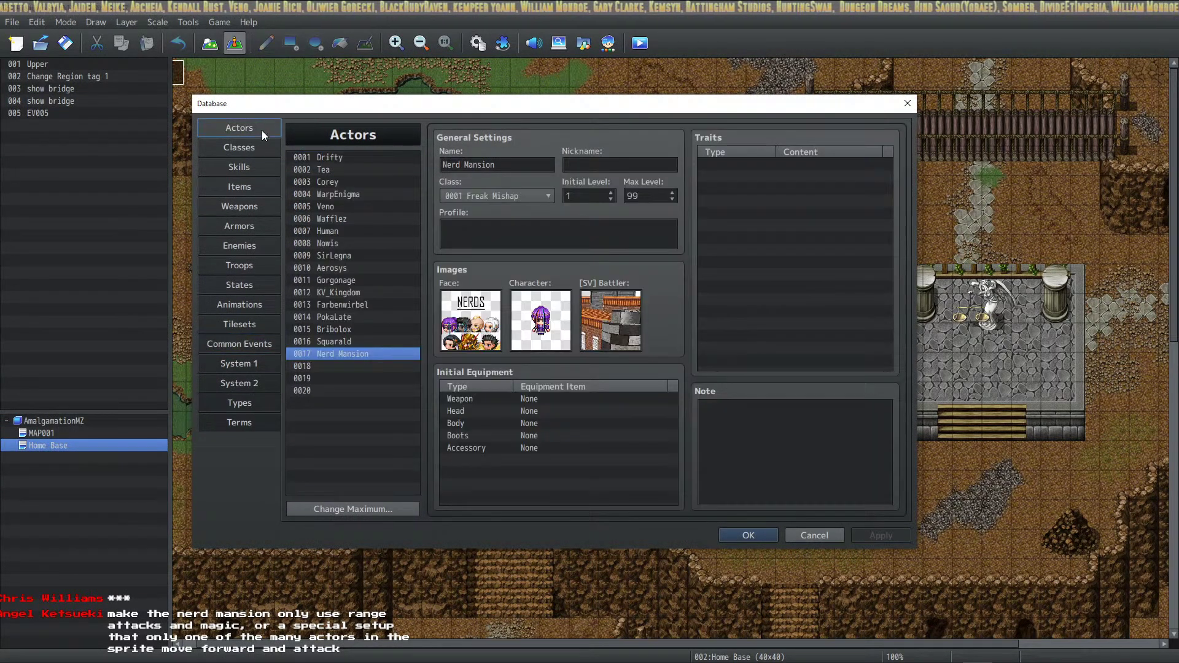
pyautogui.click(804, 457)
pyautogui.write('<Replace Attack: id>')
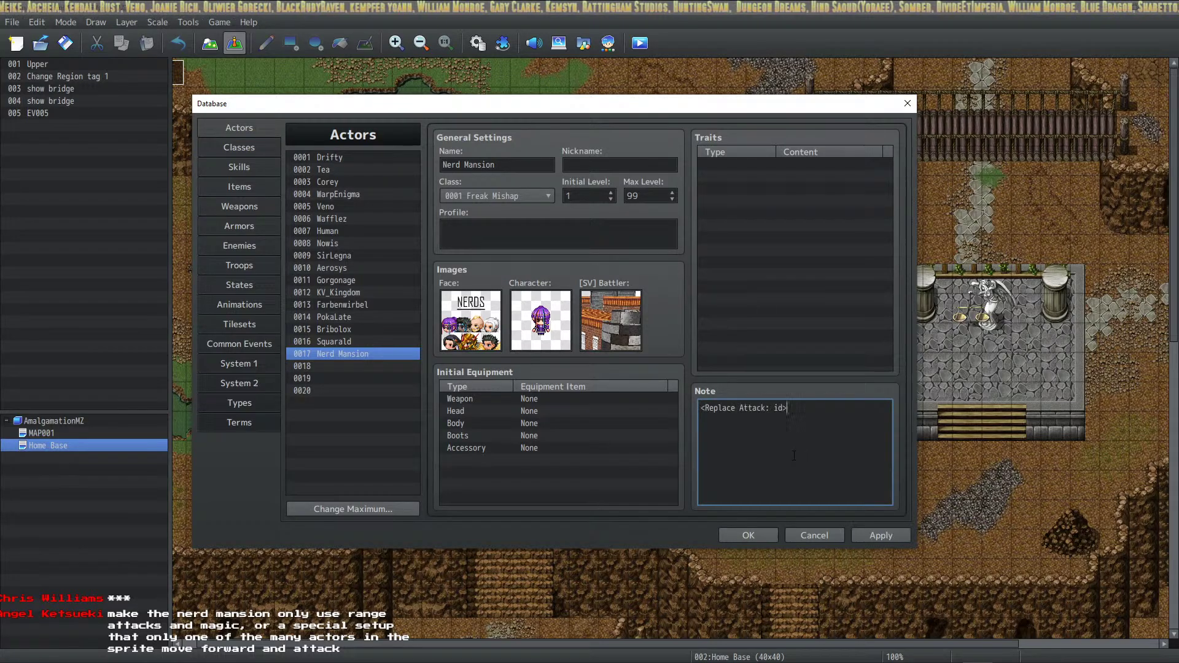
pyautogui.click(881, 532)
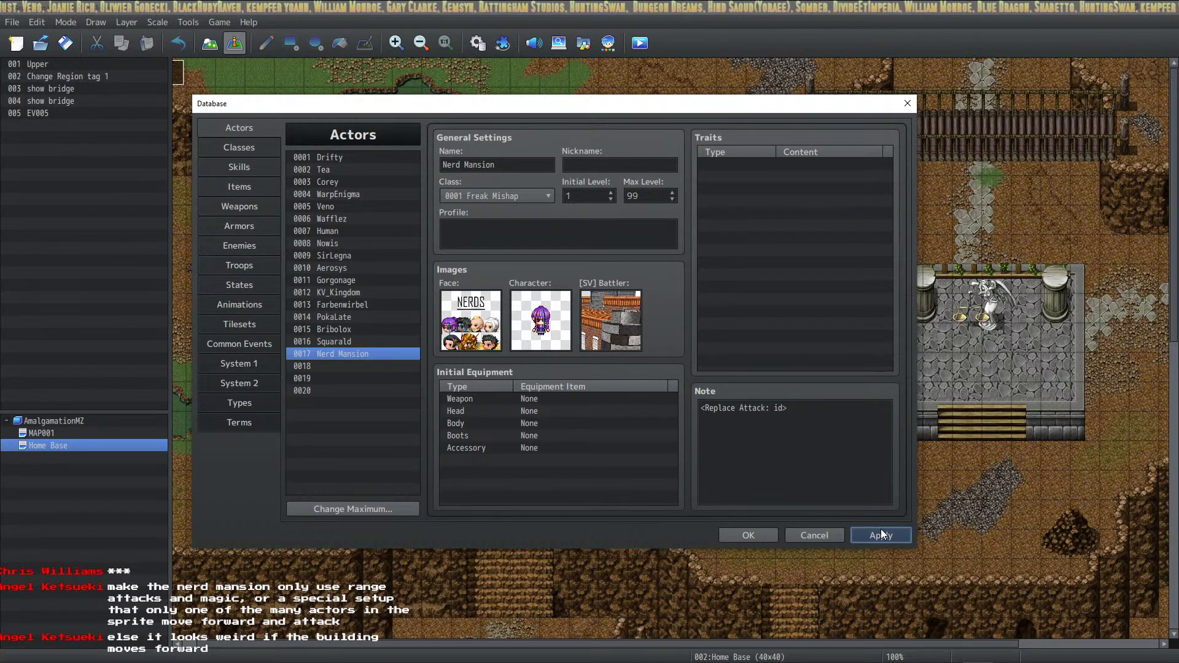
# Check the skill list for a free slot and set the skill ID in Nerd Mansion's Replace Attack notetag to 5.
pyautogui.click(239, 167)
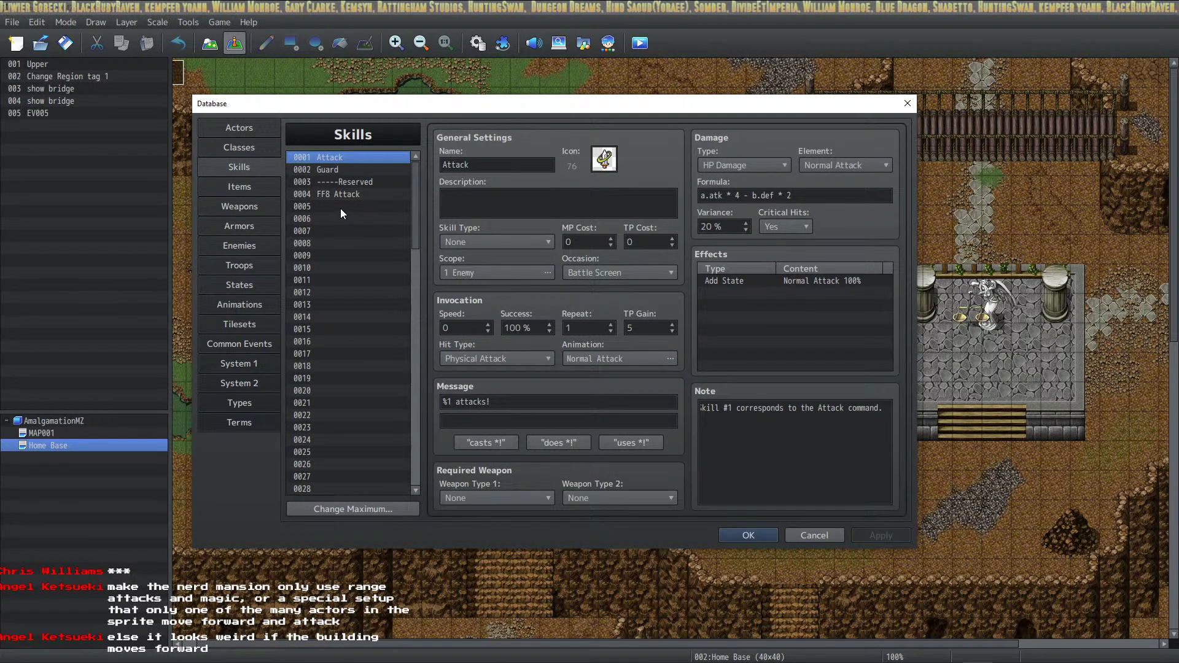
pyautogui.click(255, 307)
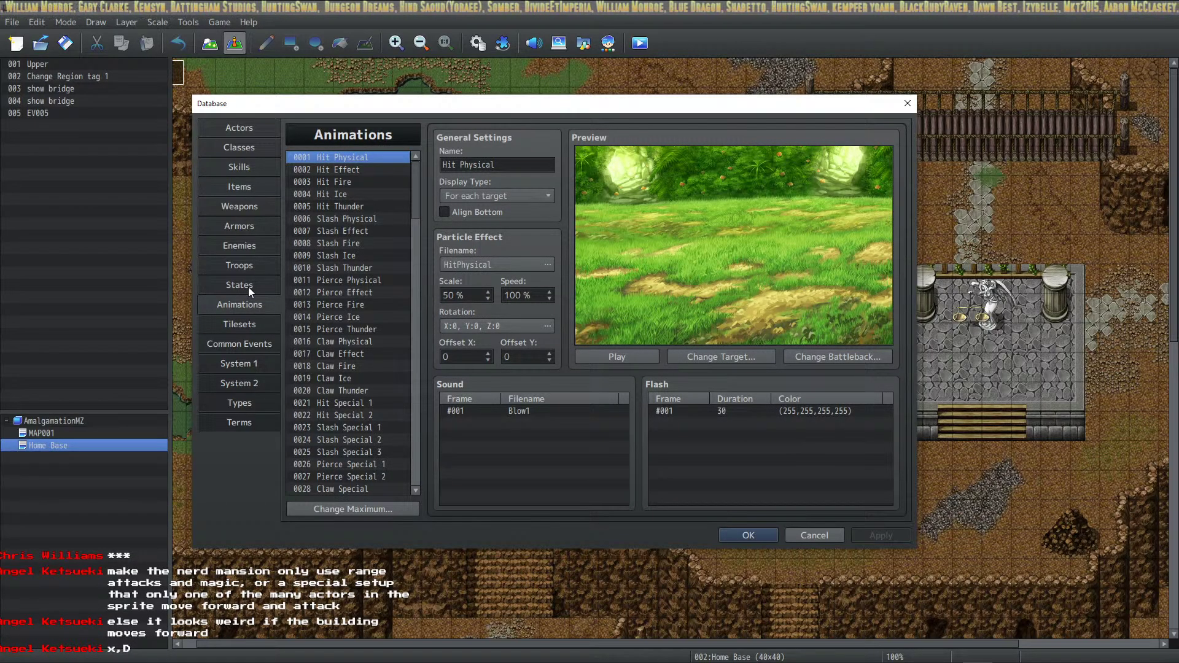
pyautogui.click(251, 129)
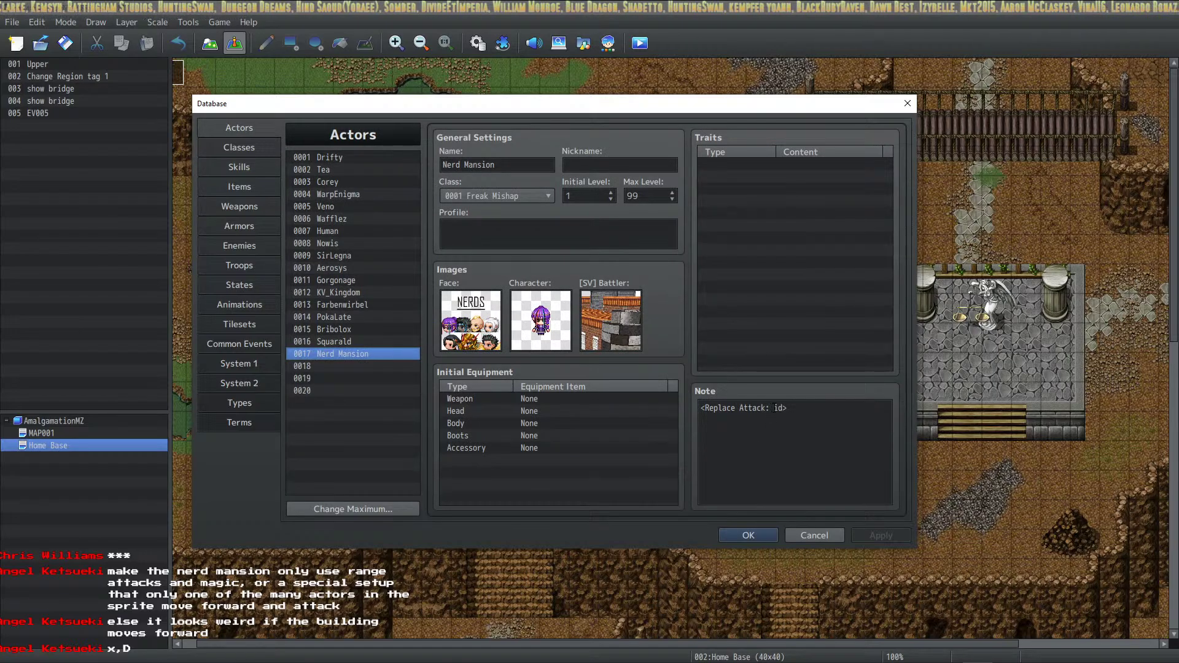
pyautogui.write('5')
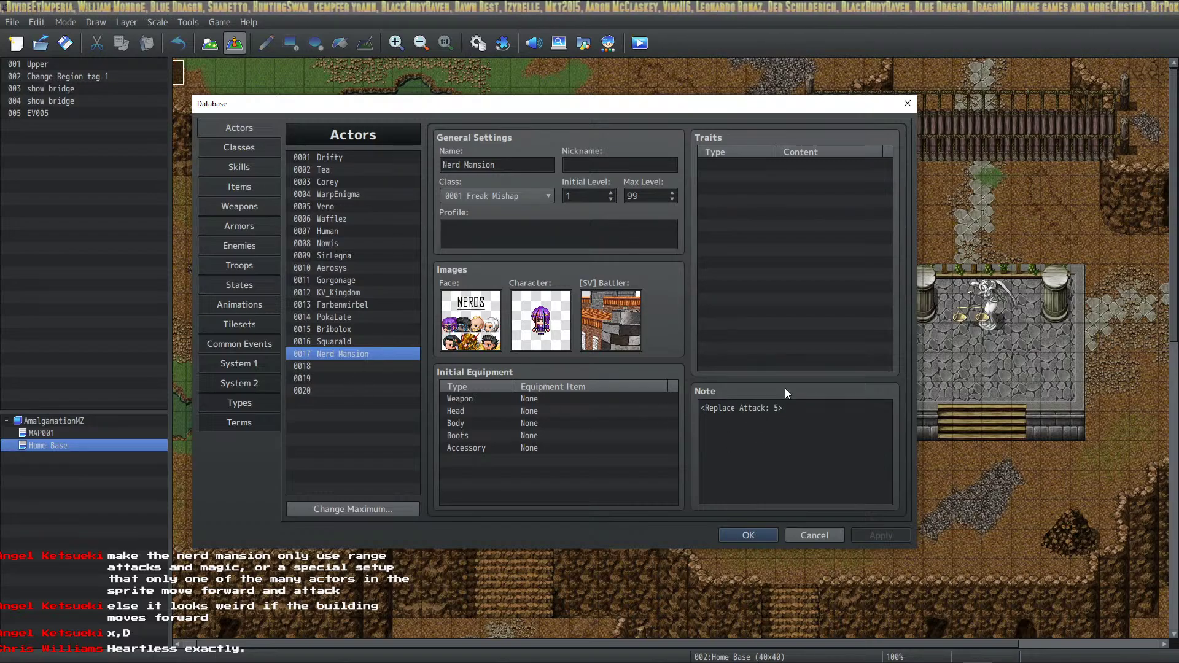
# Name the empty skill 0005 in the database NerdRush.
pyautogui.click(236, 167)
pyautogui.click(336, 206)
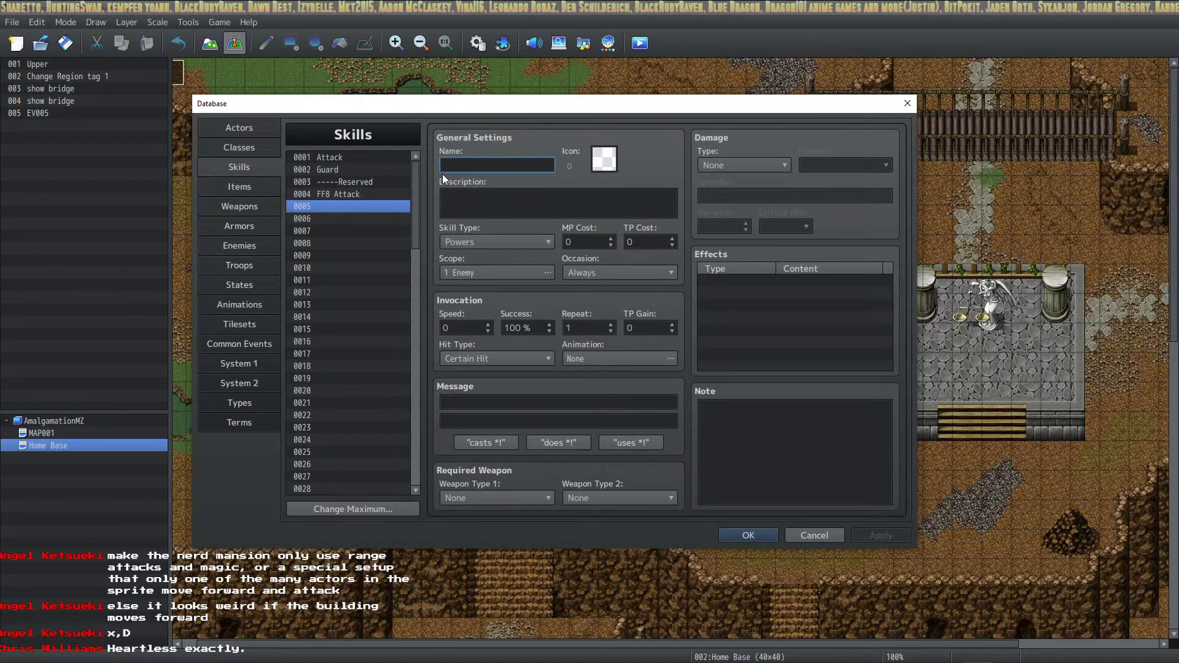
pyautogui.write('Ner')
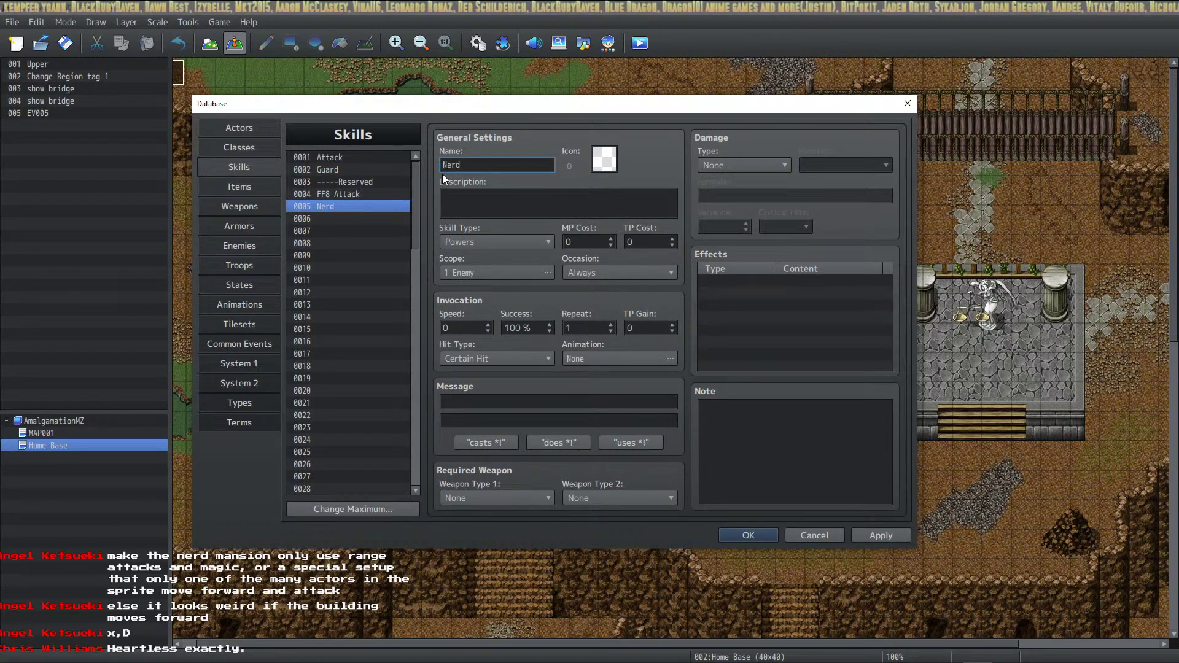
pyautogui.write('dRush')
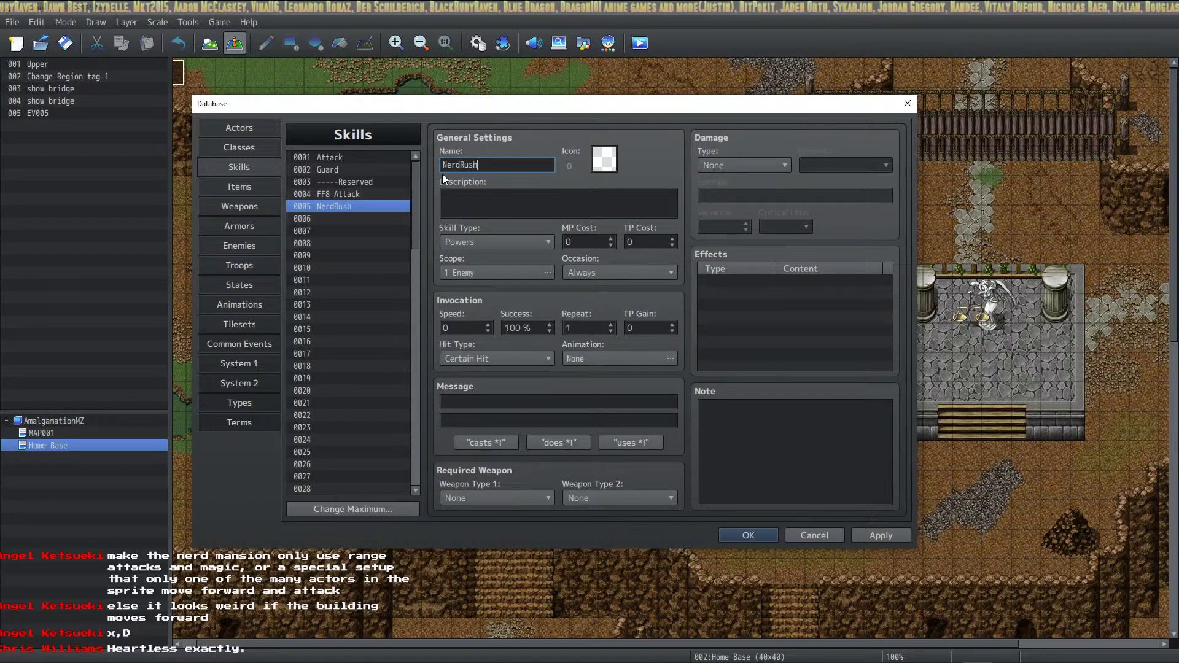
# Assign the sword icon 4899 to the NerdRush skill.
pyautogui.doubleClick(592, 167)
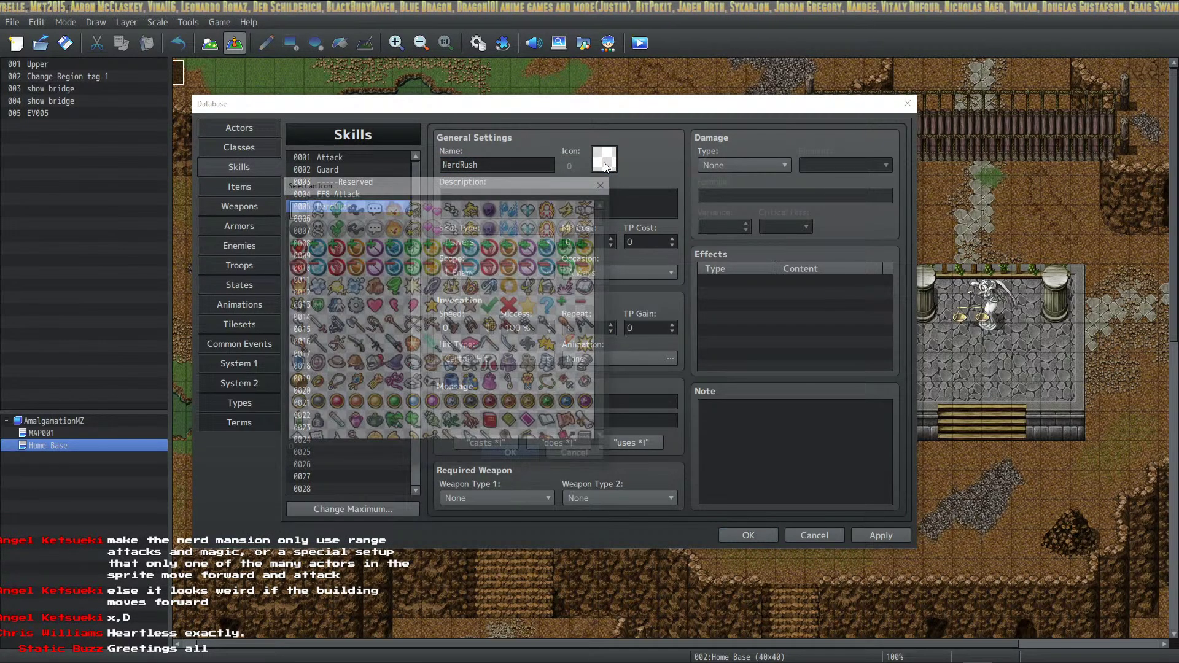
pyautogui.moveTo(607, 224); pyautogui.dragTo(599, 407)
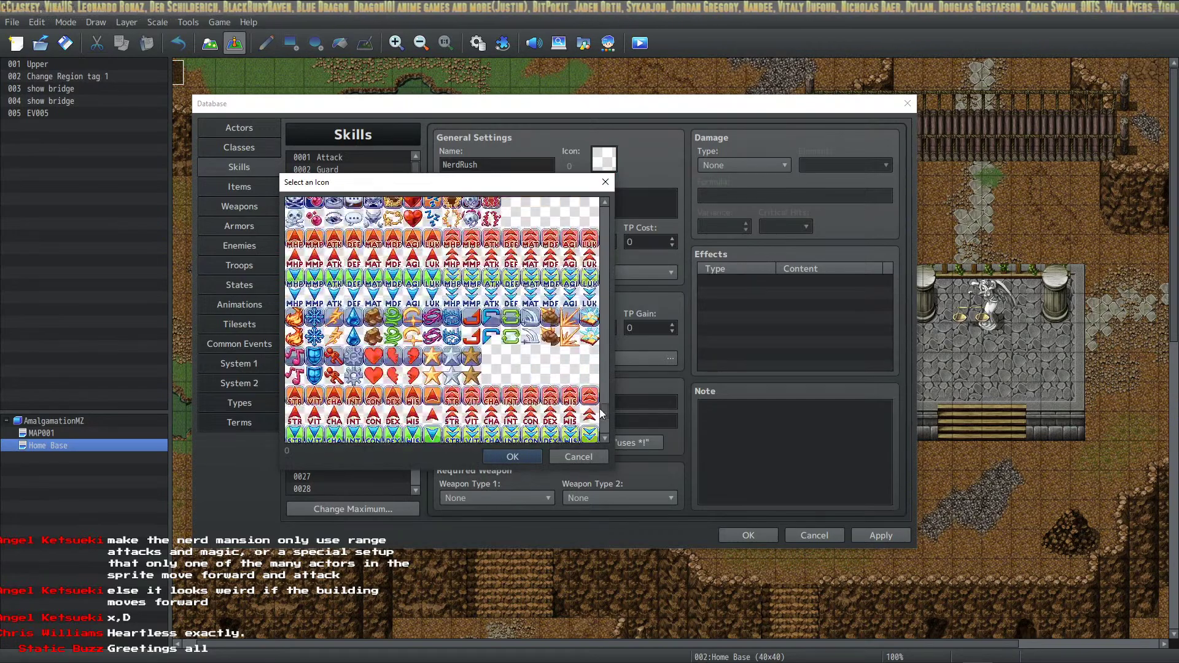
pyautogui.scroll(-8, 571, 361)
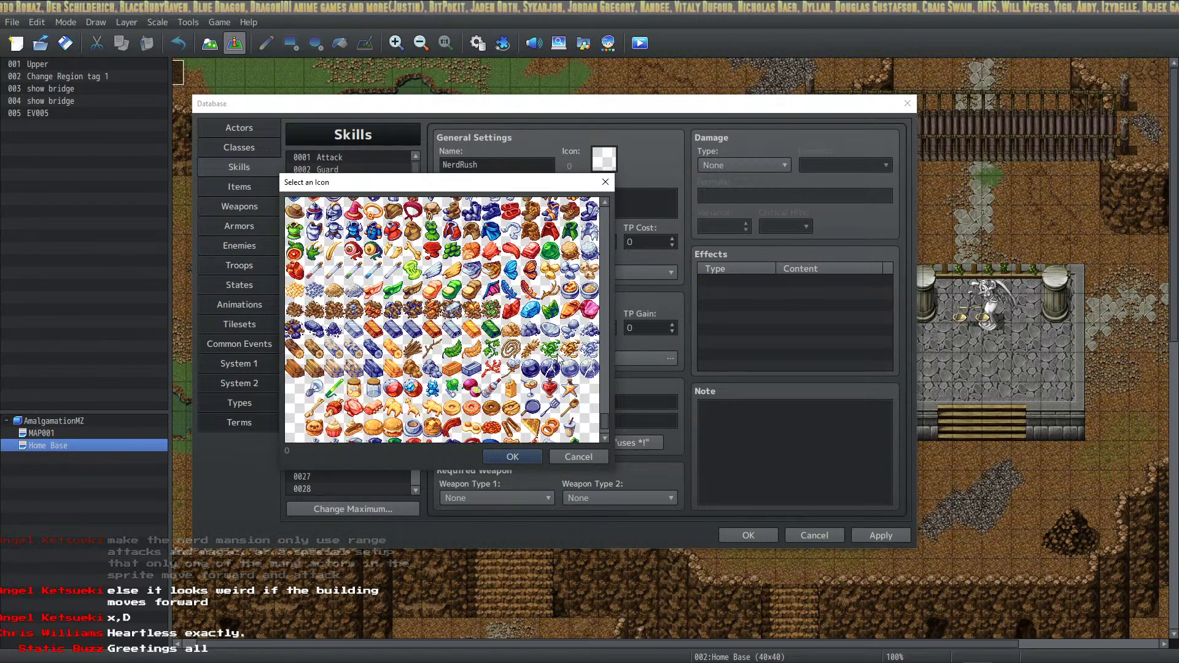
pyautogui.scroll(-1, 458, 386)
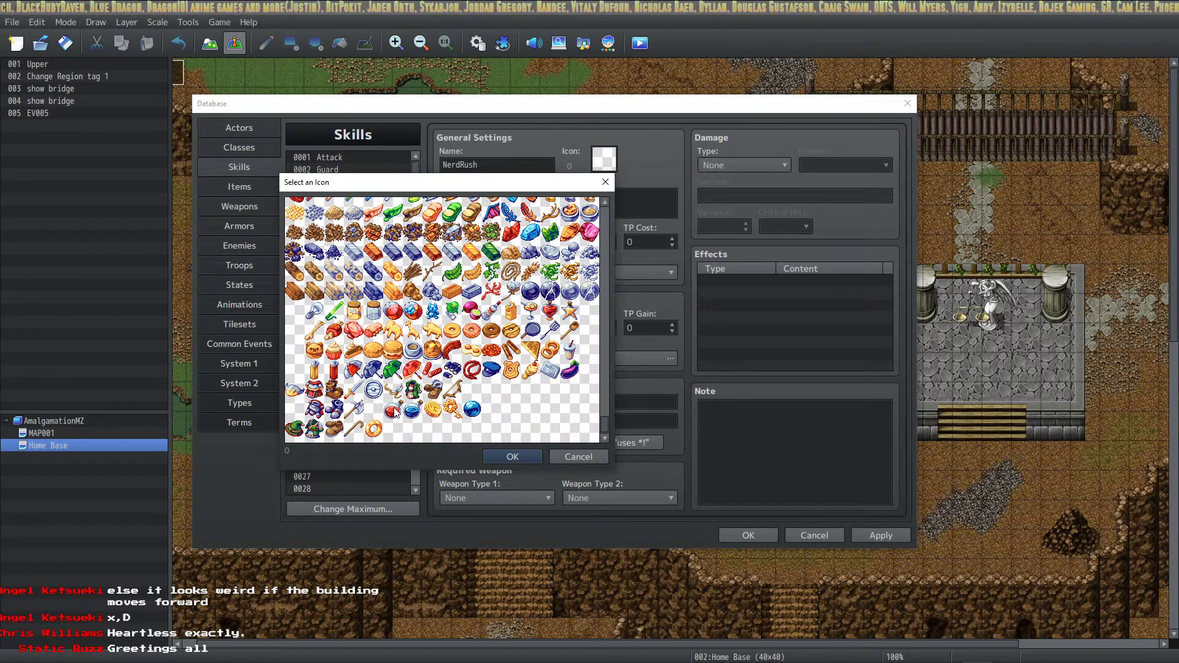
pyautogui.doubleClick(354, 391)
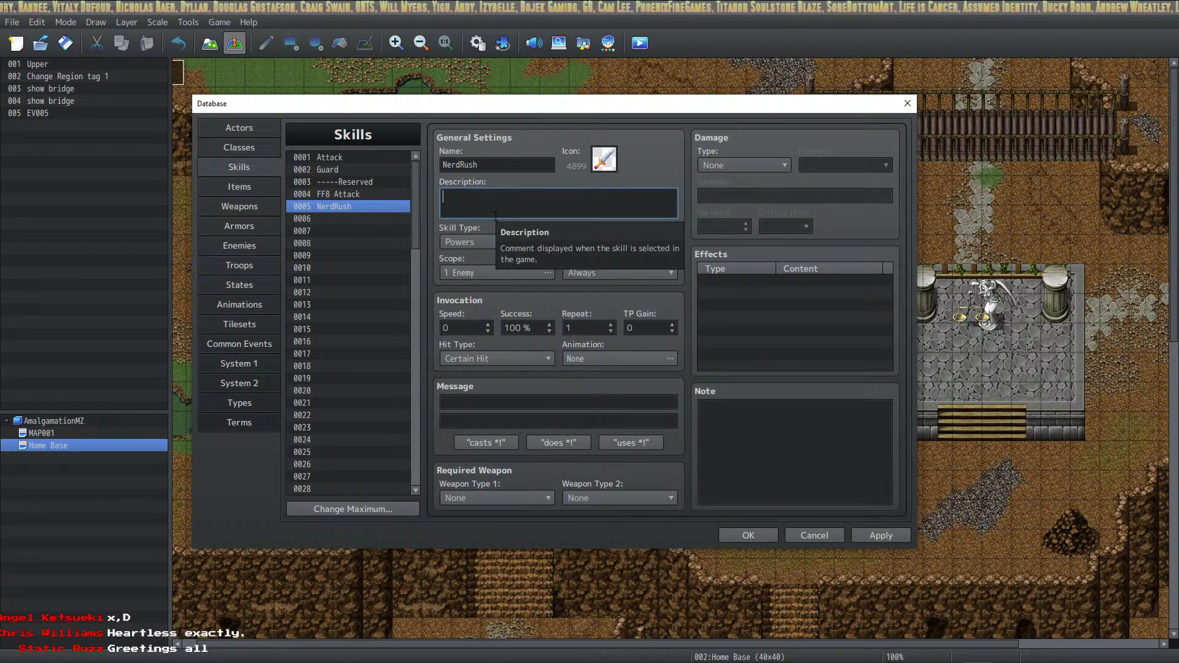
# Enter the description "Rush with nerds from the mansion." for the NerdRush skill.
pyautogui.write('Rush with nerds fromt h')
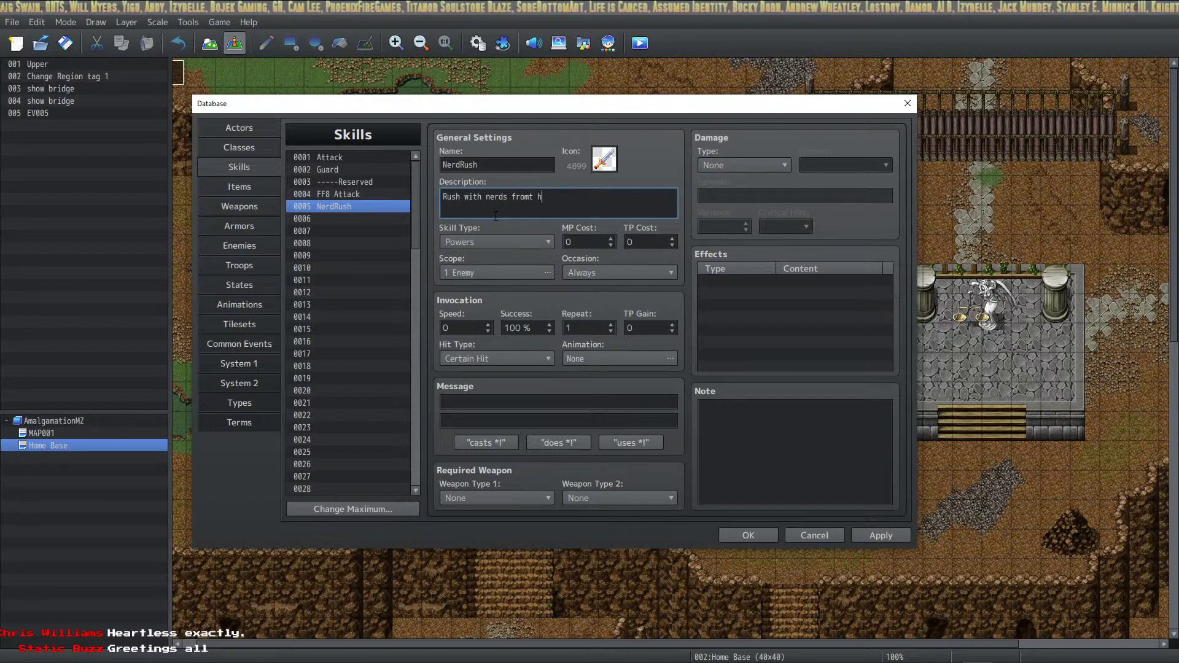
pyautogui.press('BackSpace')
pyautogui.press('BackSpace')
pyautogui.press('BackSpace')
pyautogui.write(' the mansion.')
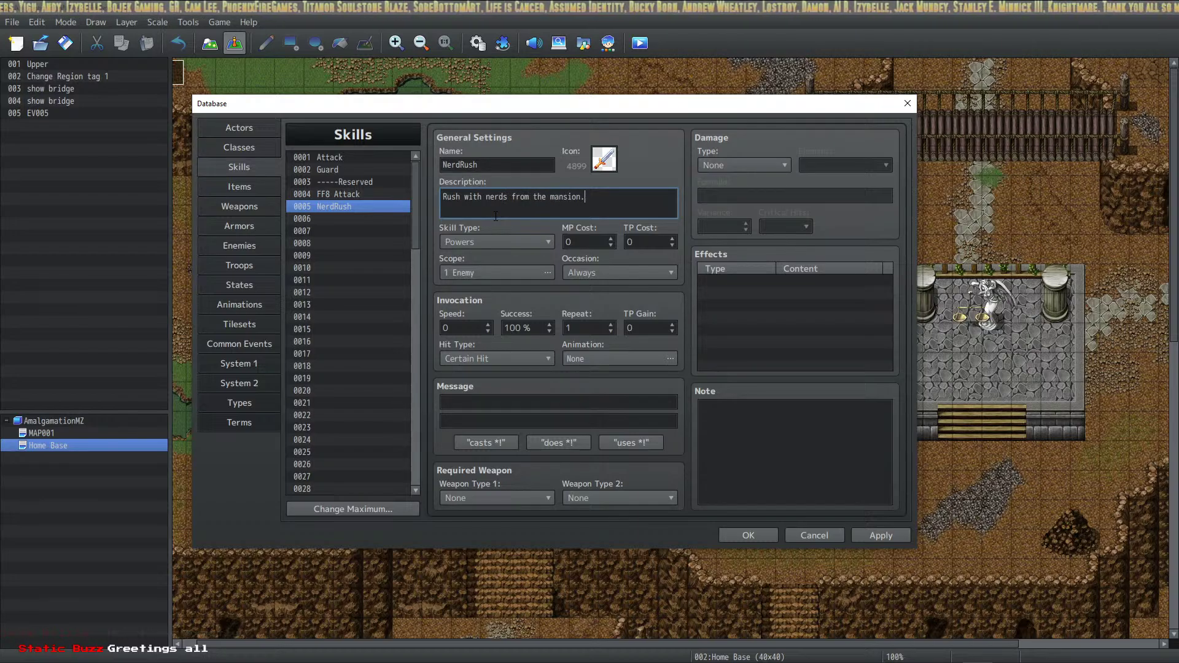
# Set NerdRush's skill type to None and its occasion to Battle Screen.
pyautogui.click(493, 241)
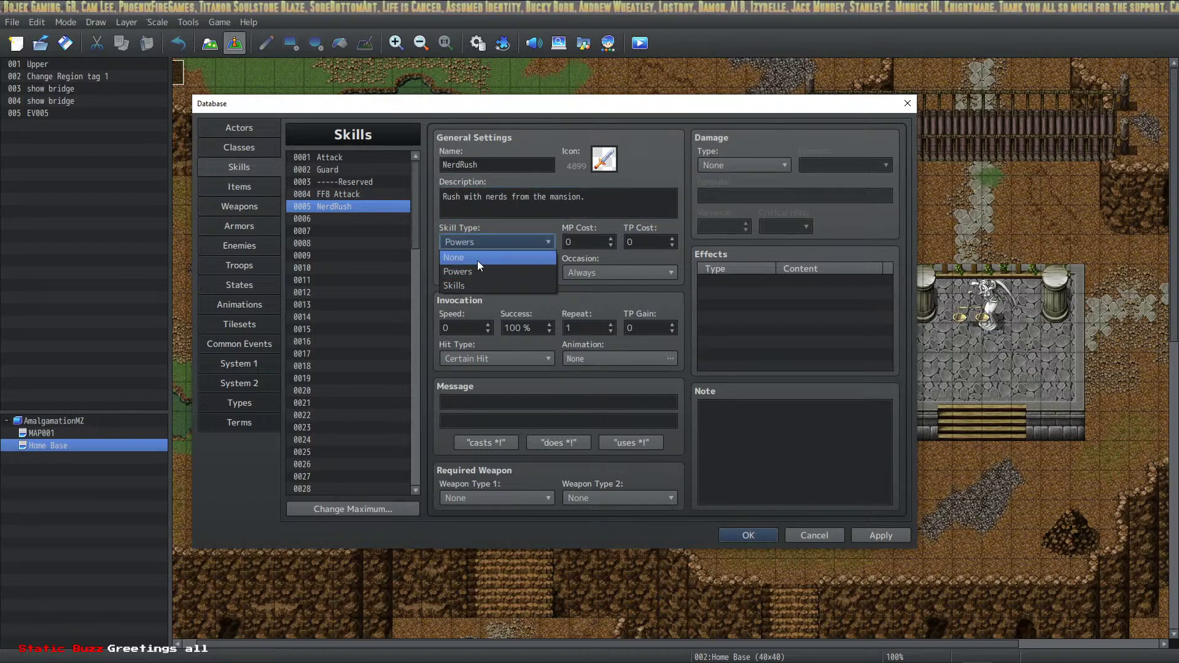
pyautogui.click(478, 260)
pyautogui.click(640, 271)
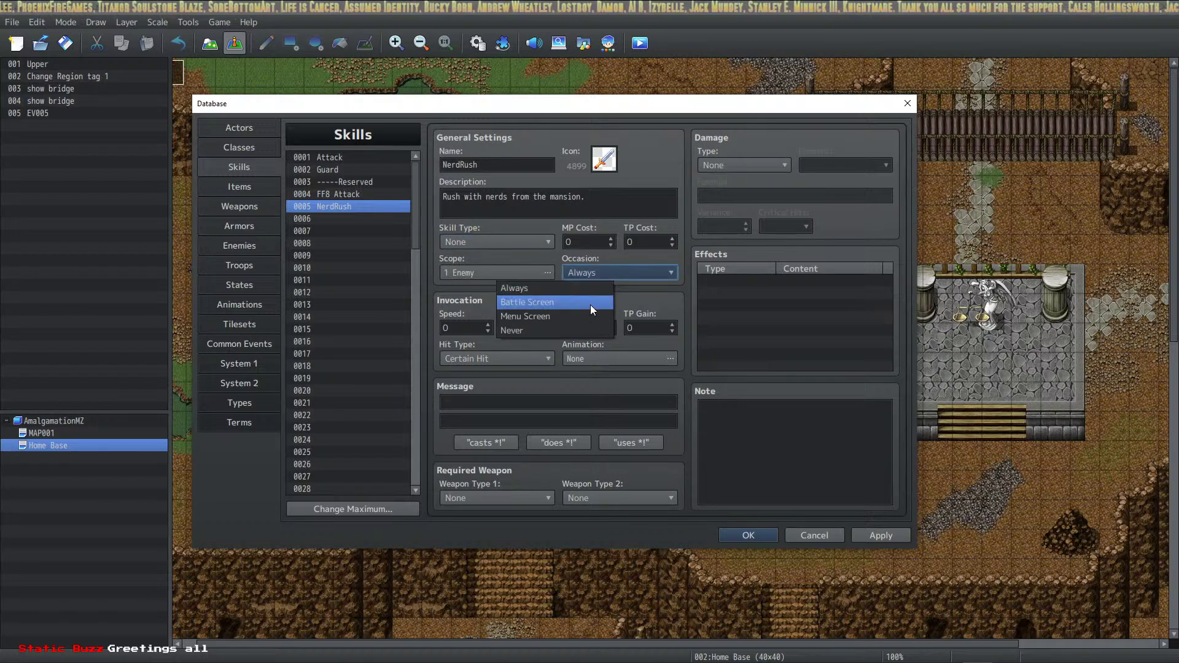
pyautogui.click(566, 303)
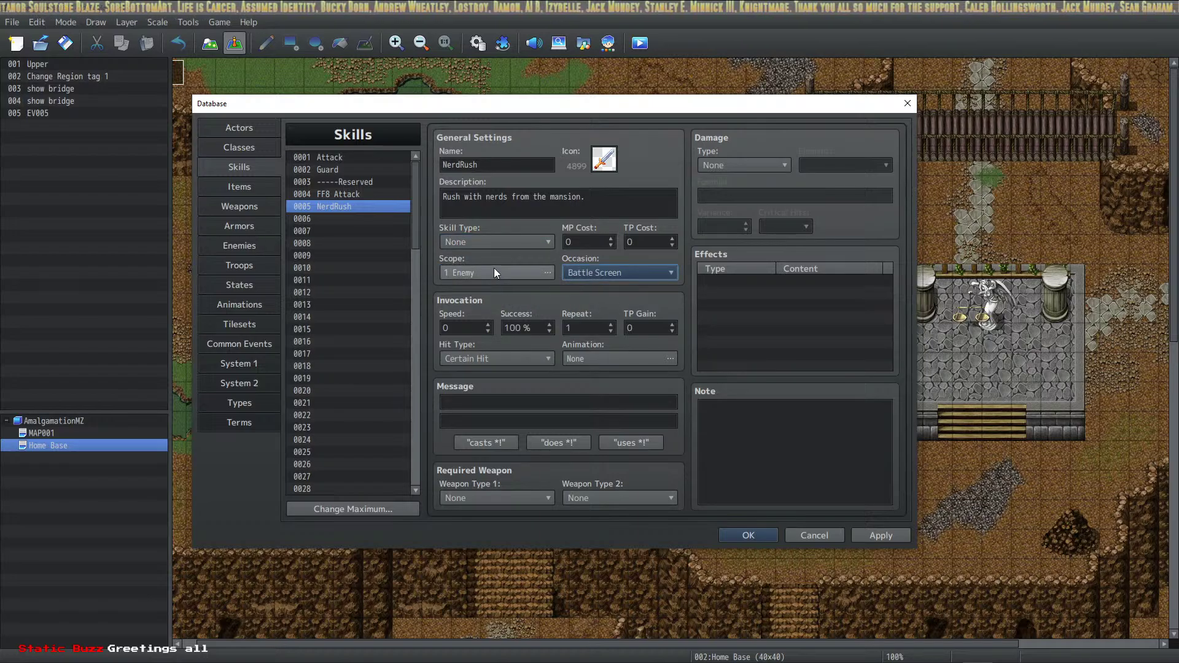
# Set NerdRush's animation to 0002 Hit Effect and its hit type to Physical Attack.
pyautogui.click(632, 359)
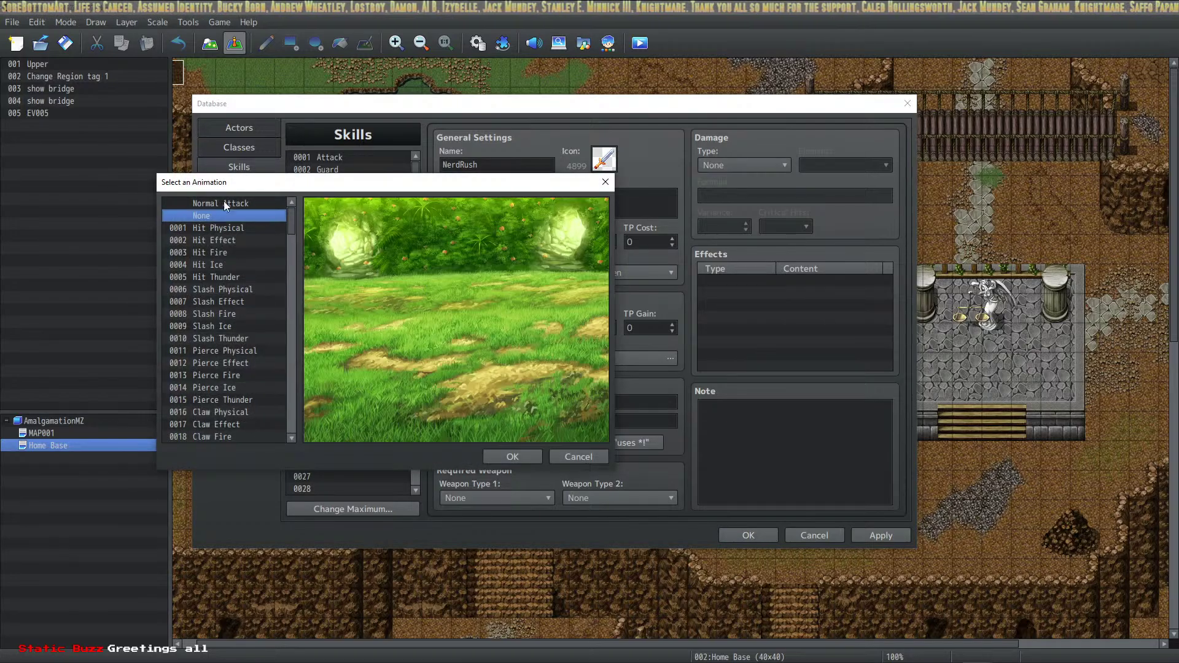
pyautogui.click(216, 229)
pyautogui.click(248, 242)
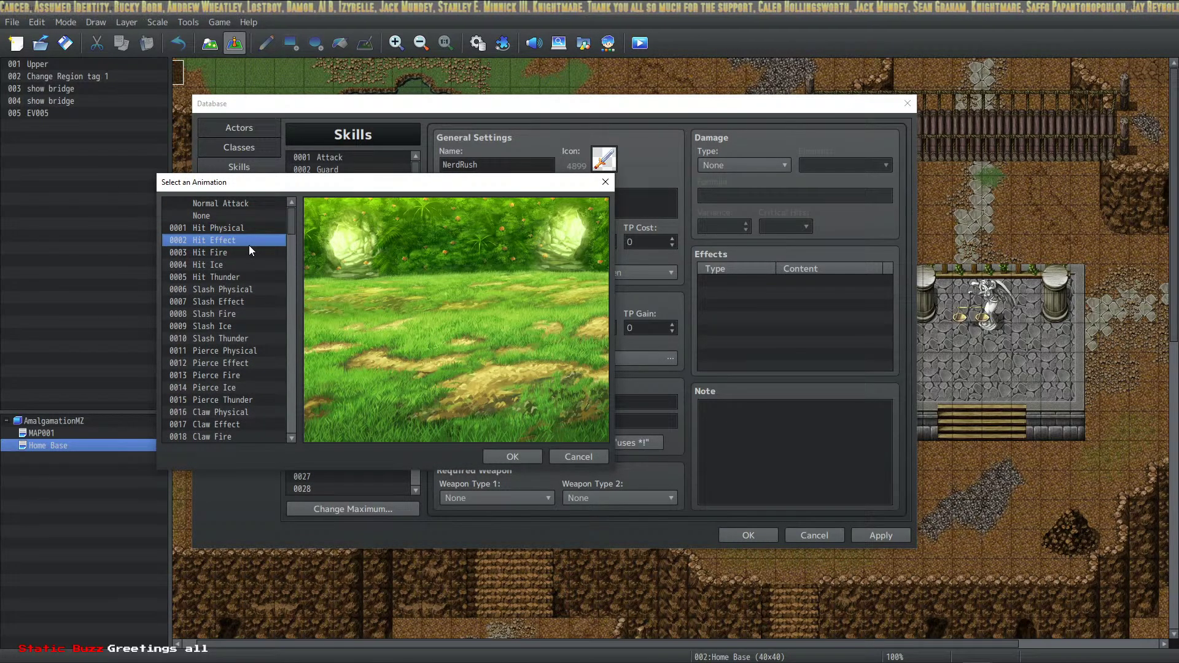
pyautogui.click(512, 457)
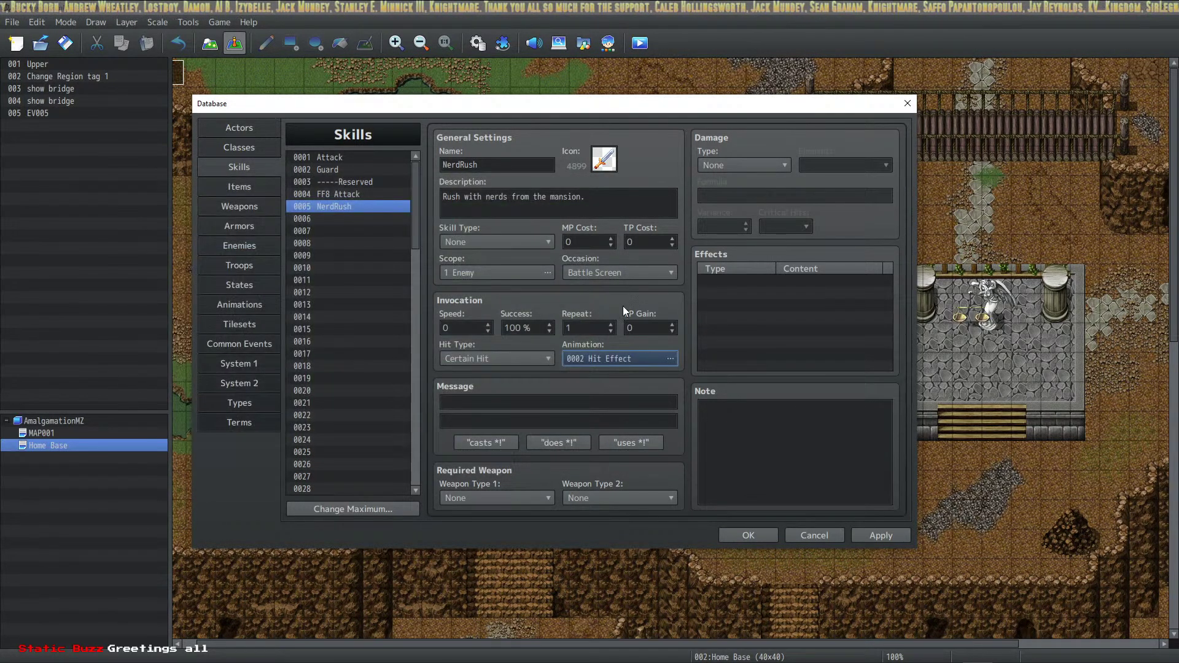
pyautogui.click(513, 360)
pyautogui.click(485, 392)
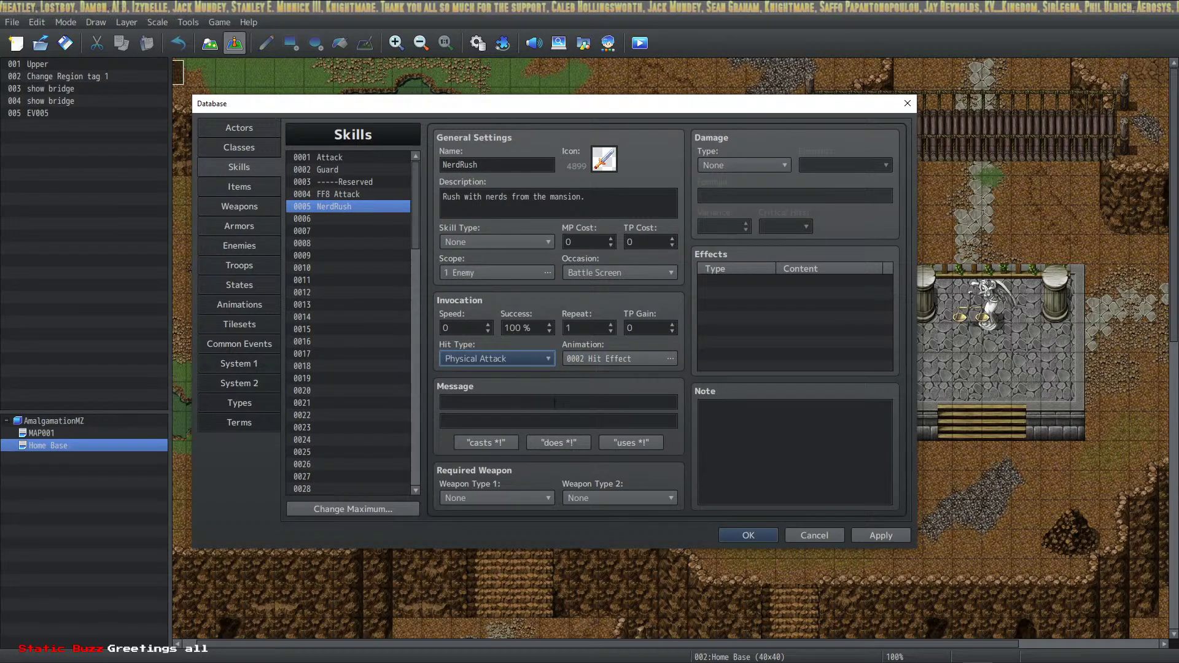
# Give NerdRush the preset "uses *!" message and set its TP gain to 10.
pyautogui.click(621, 441)
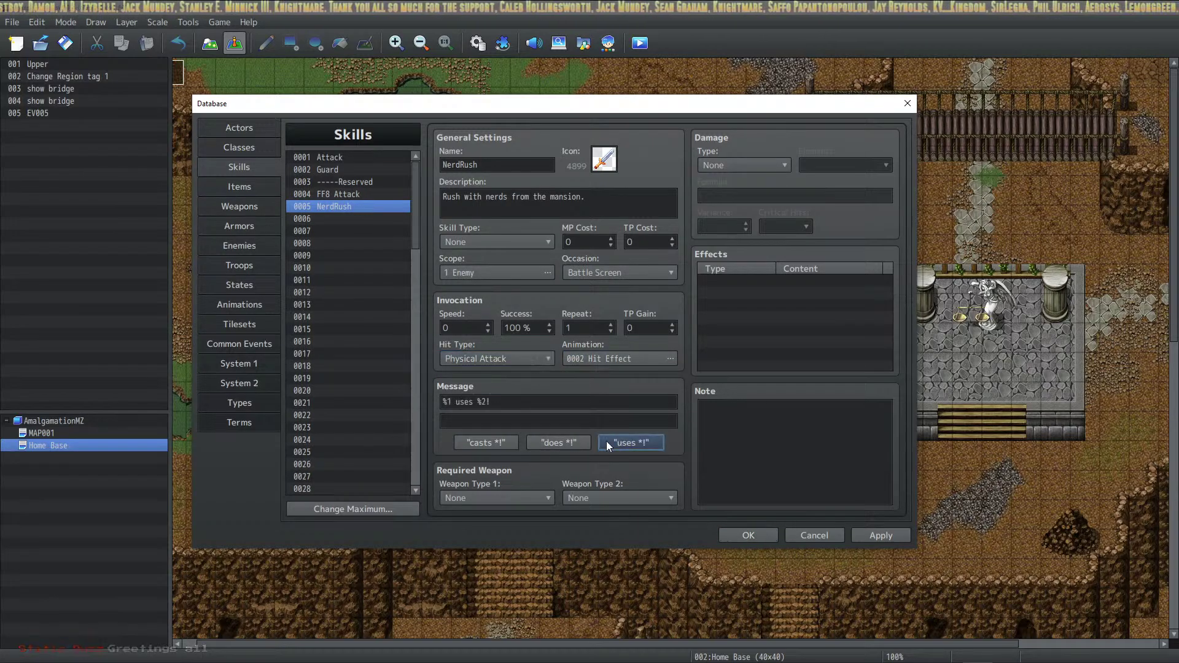
pyautogui.click(649, 329)
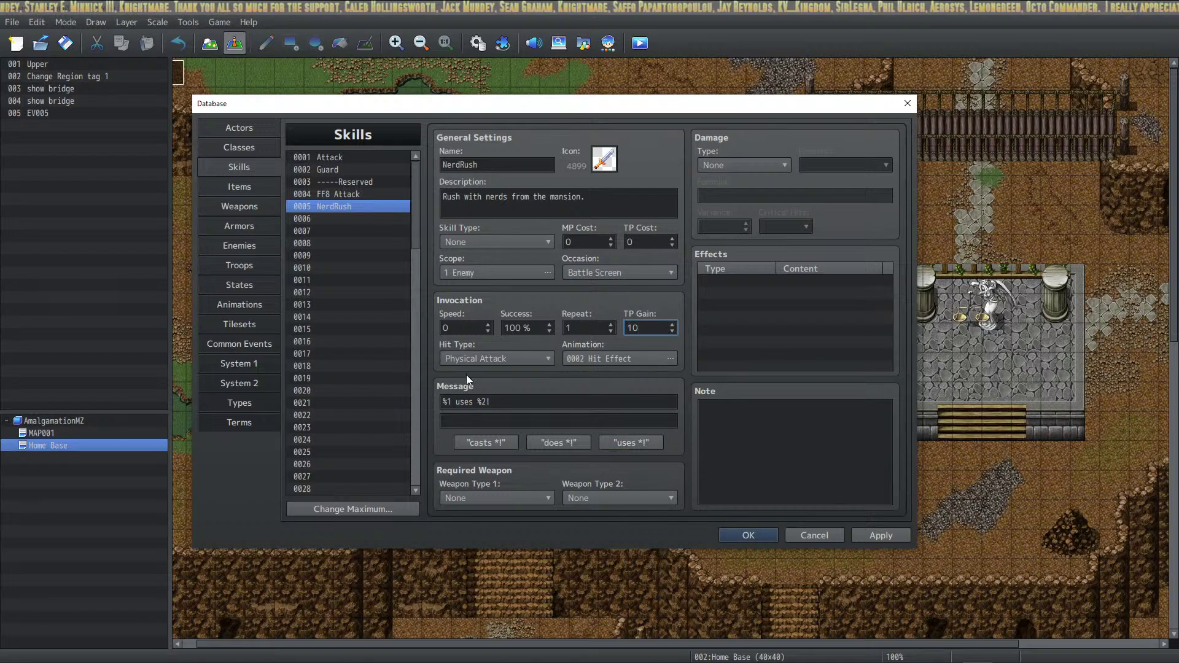
pyautogui.click(731, 452)
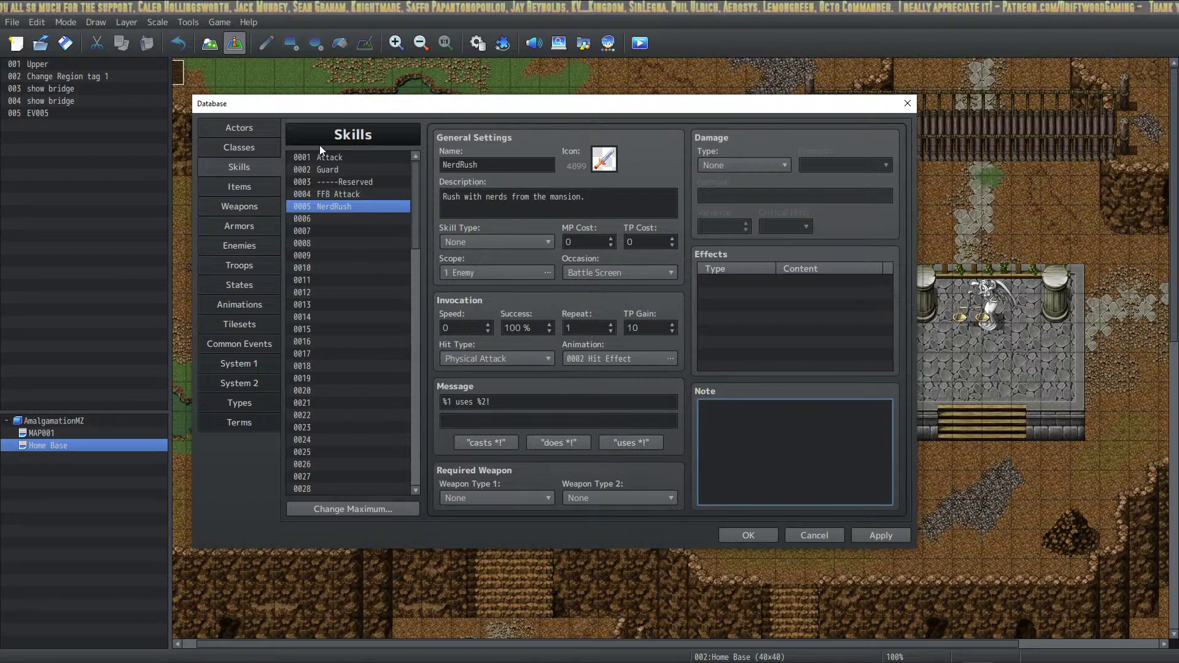
# Check the settings of the Attack and FF8 Attack skills for comparison, and apply the NerdRush changes.
pyautogui.click(340, 161)
pyautogui.click(848, 446)
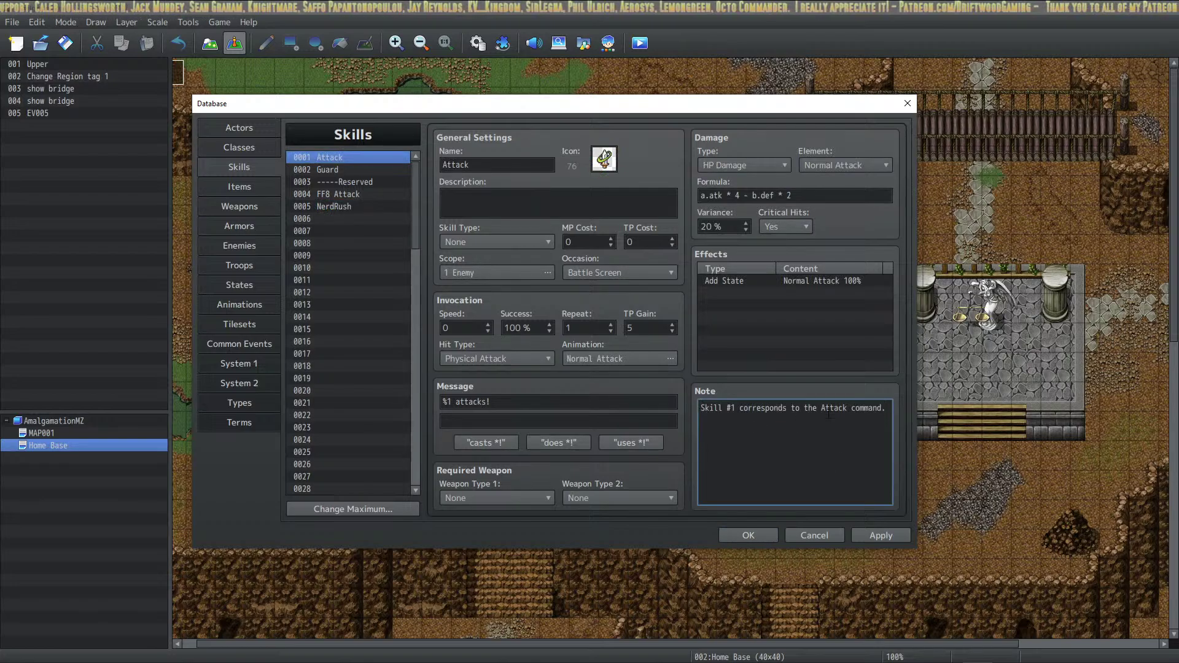
pyautogui.click(332, 194)
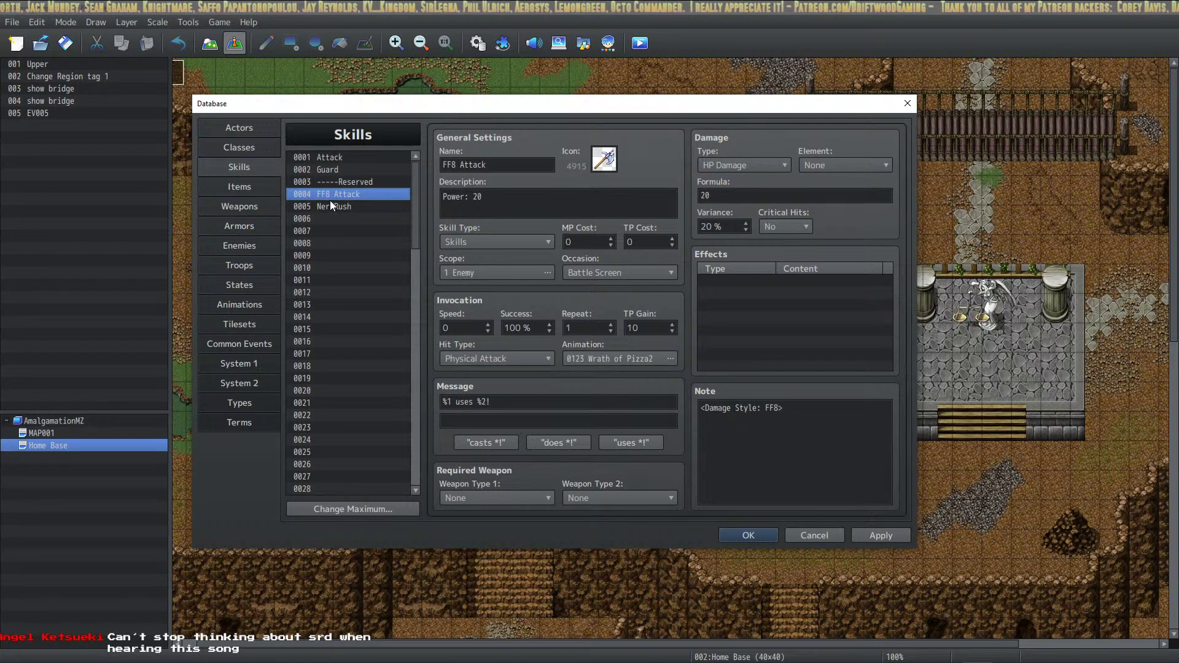
pyautogui.click(344, 206)
pyautogui.click(890, 535)
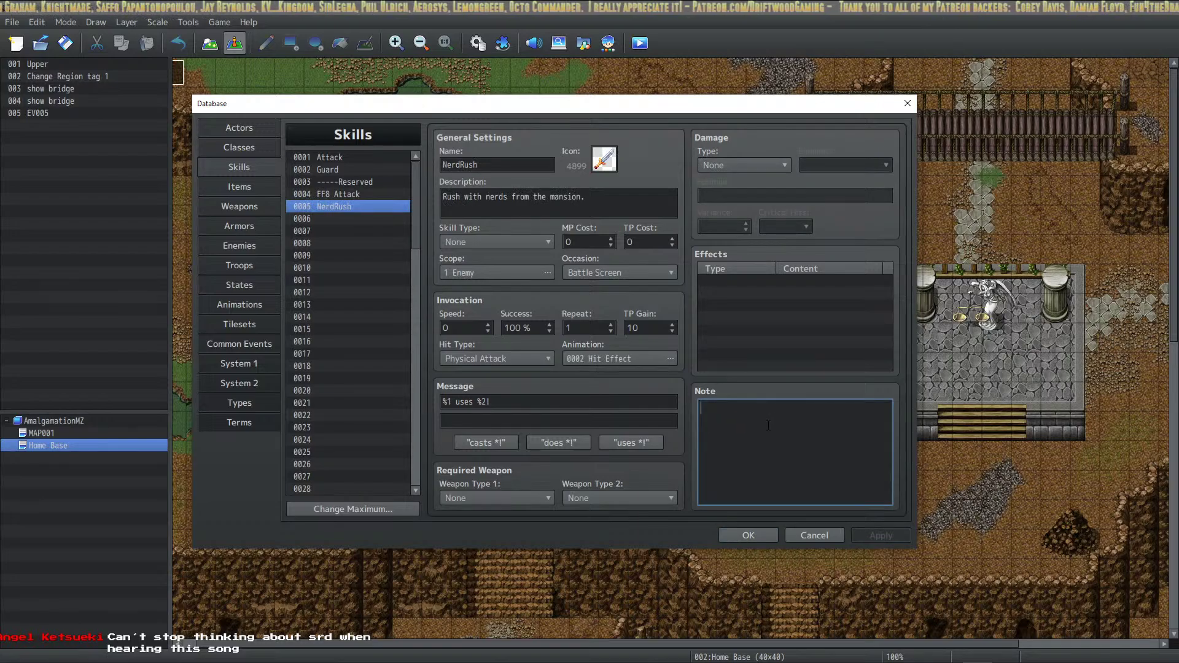
# Open the plugin help for VisuMZ_1_BattleCore from NerdRush's note and look through the list of installed plugins.
pyautogui.rightClick(501, 426)
pyautogui.click(550, 550)
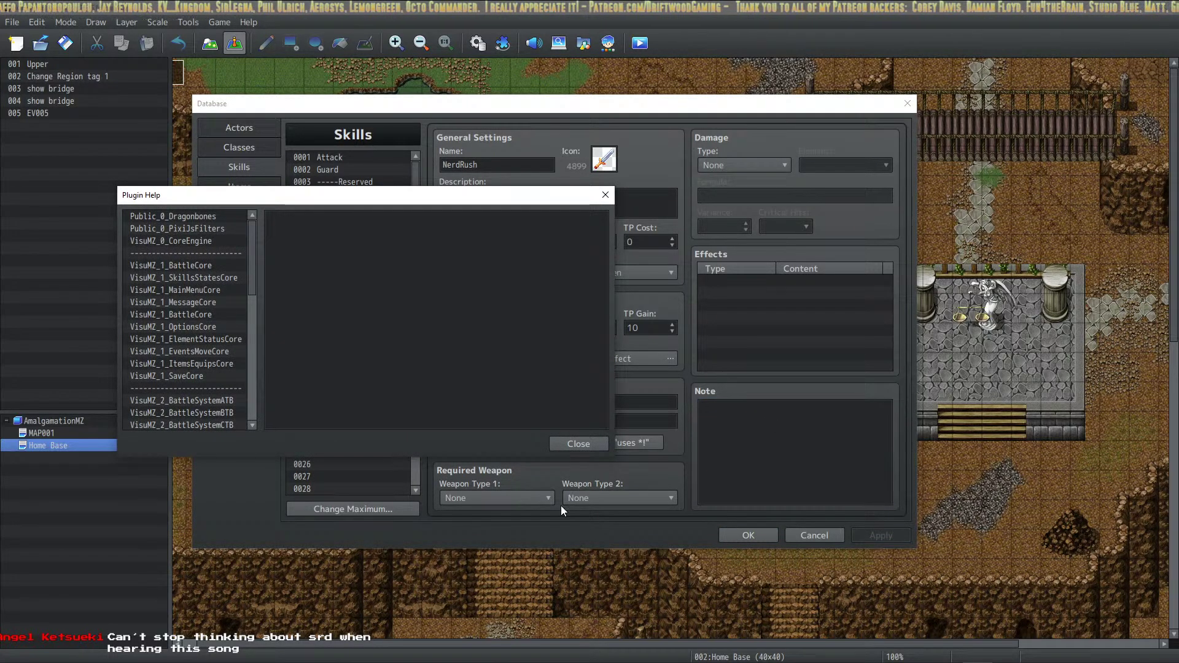
pyautogui.click(219, 265)
pyautogui.scroll(-3, 219, 282)
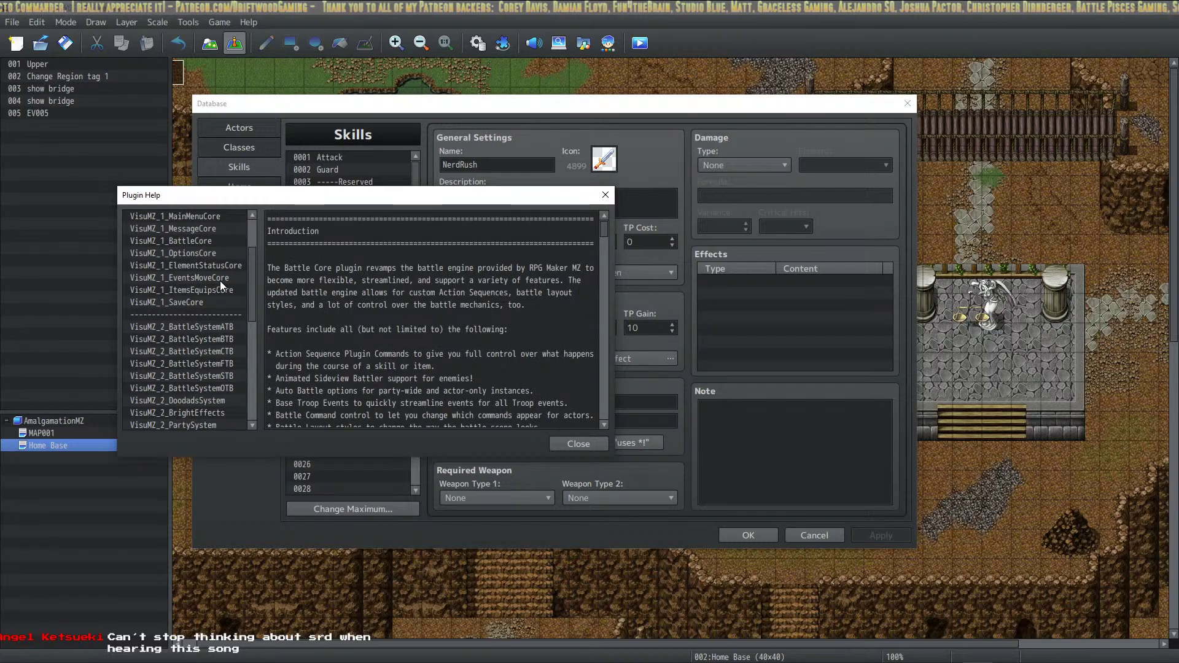
pyautogui.scroll(-3, 220, 284)
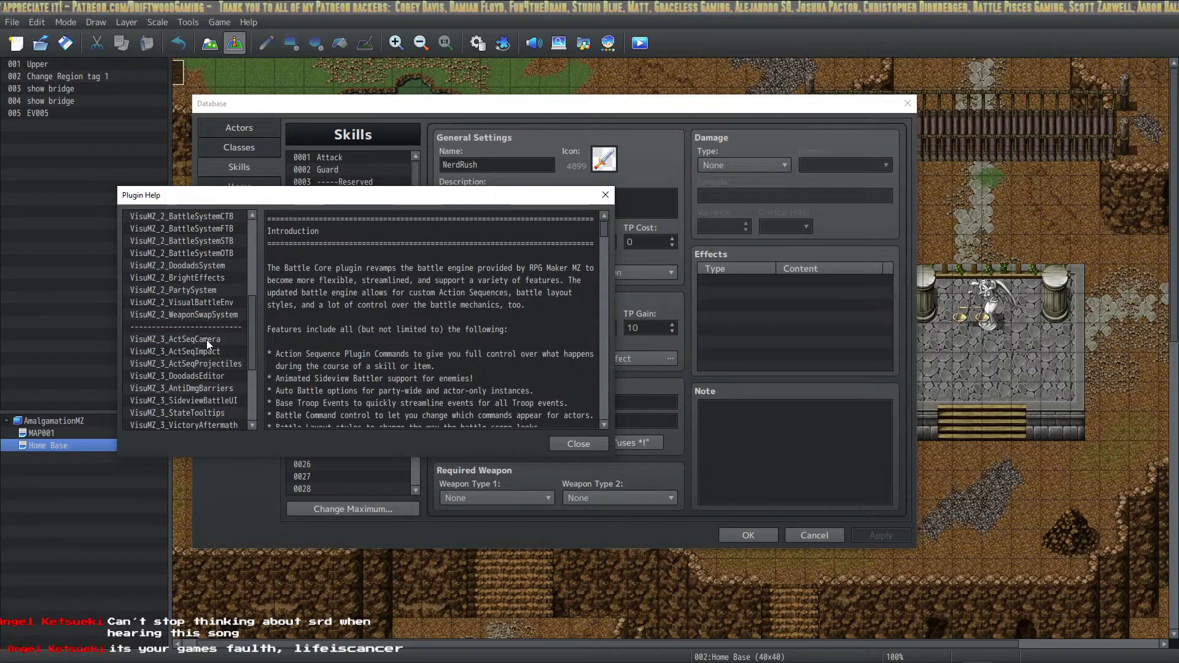
pyautogui.scroll(6, 219, 338)
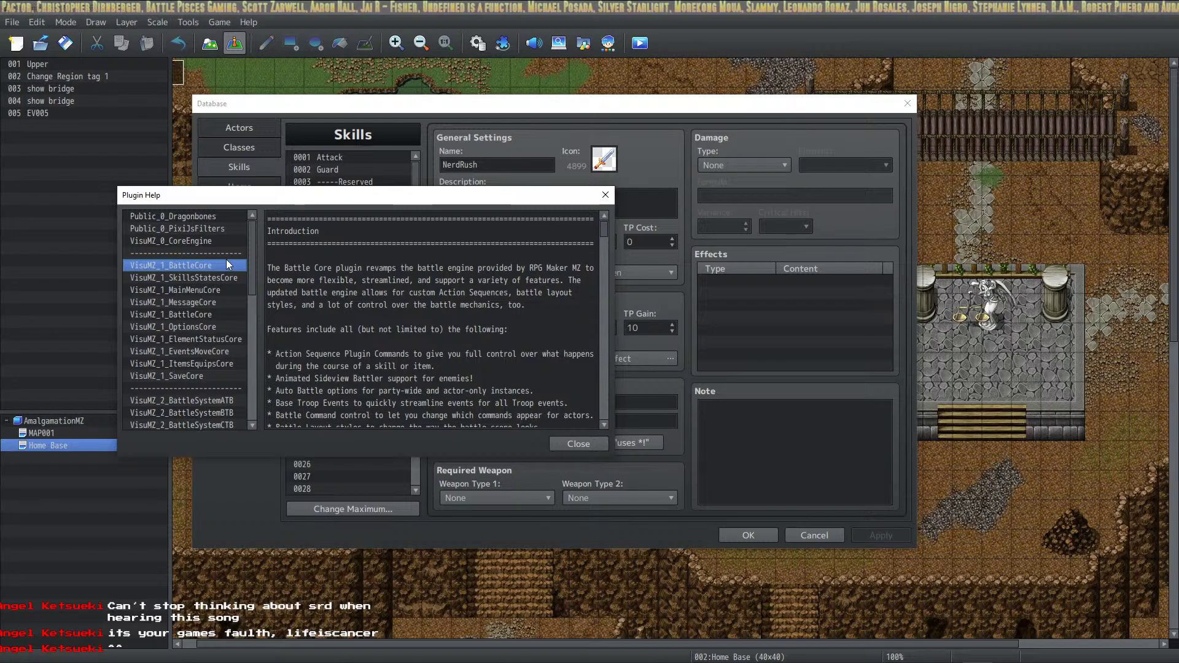
# Look through the VisuMZ_1_BattleCore help for skill notetags, covering battle commands, hit rate, targeting and armor penetration.
pyautogui.scroll(-4, 506, 252)
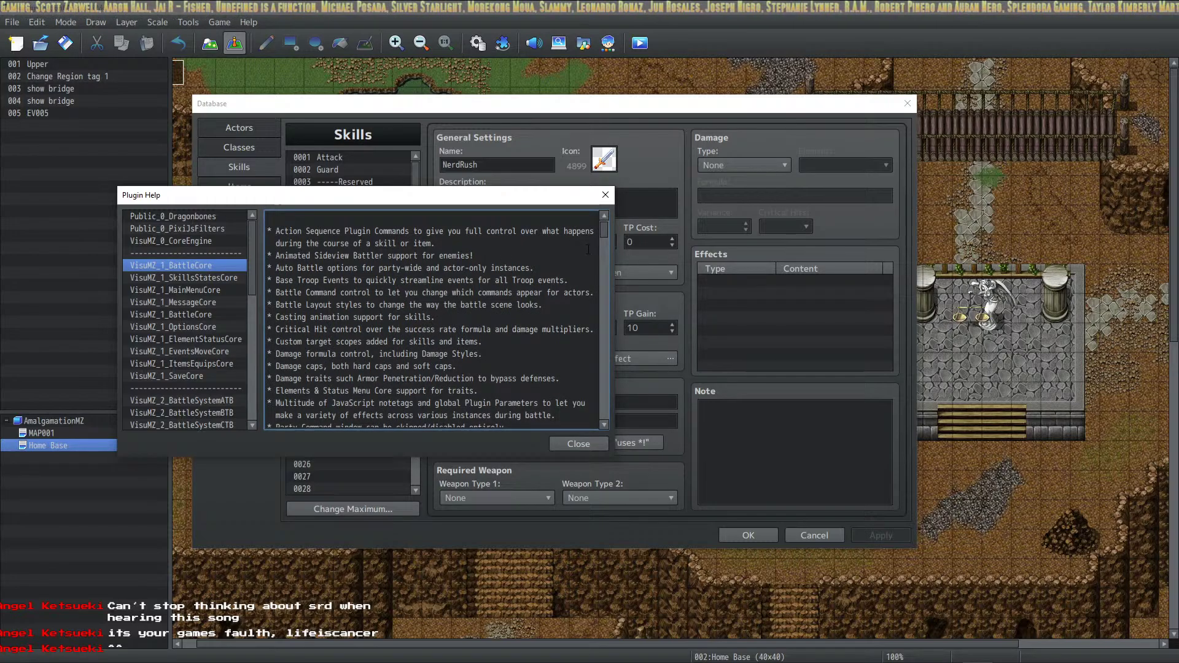
pyautogui.scroll(-10, 603, 245)
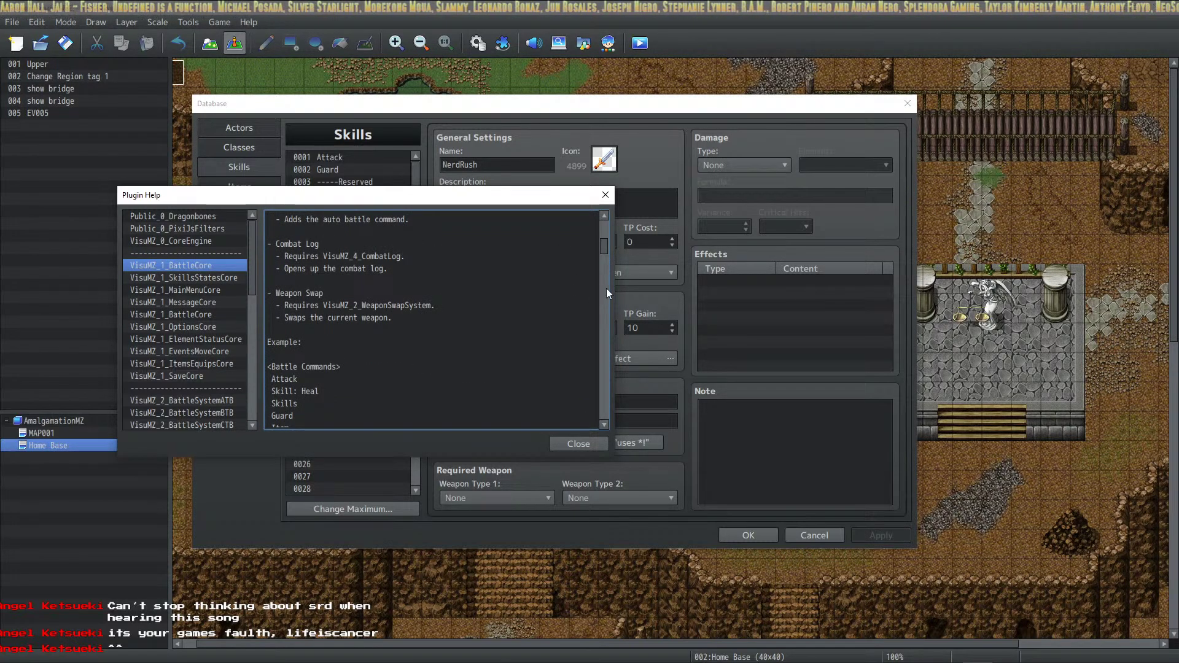
pyautogui.scroll(-6, 606, 287)
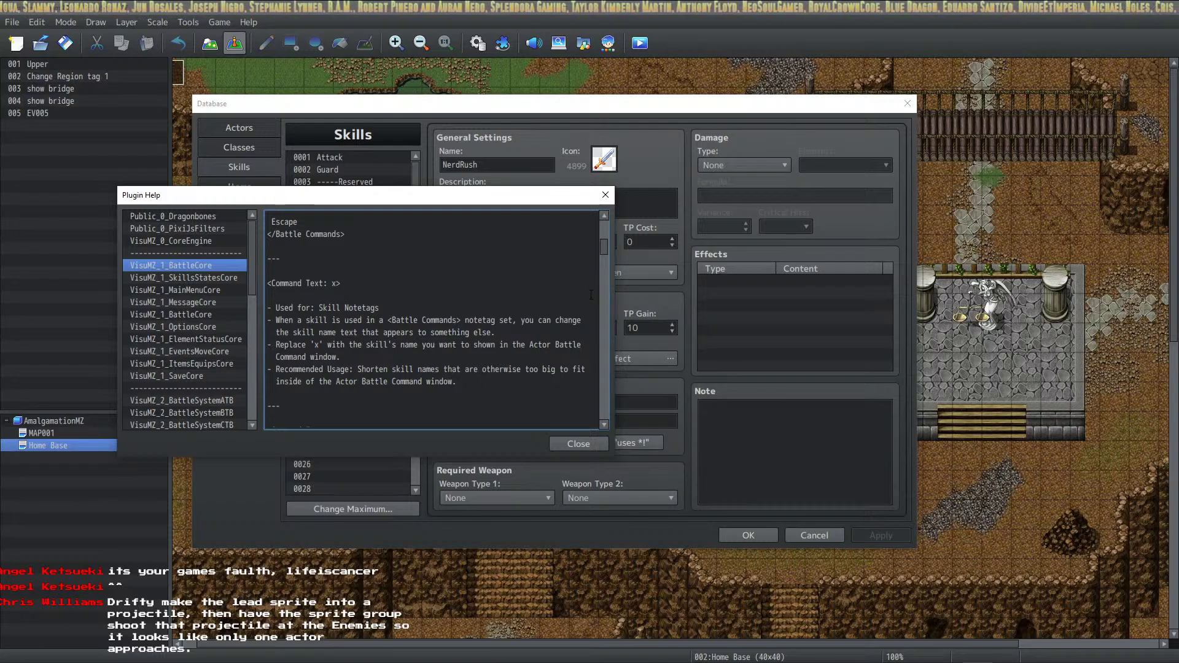
pyautogui.scroll(-6, 602, 290)
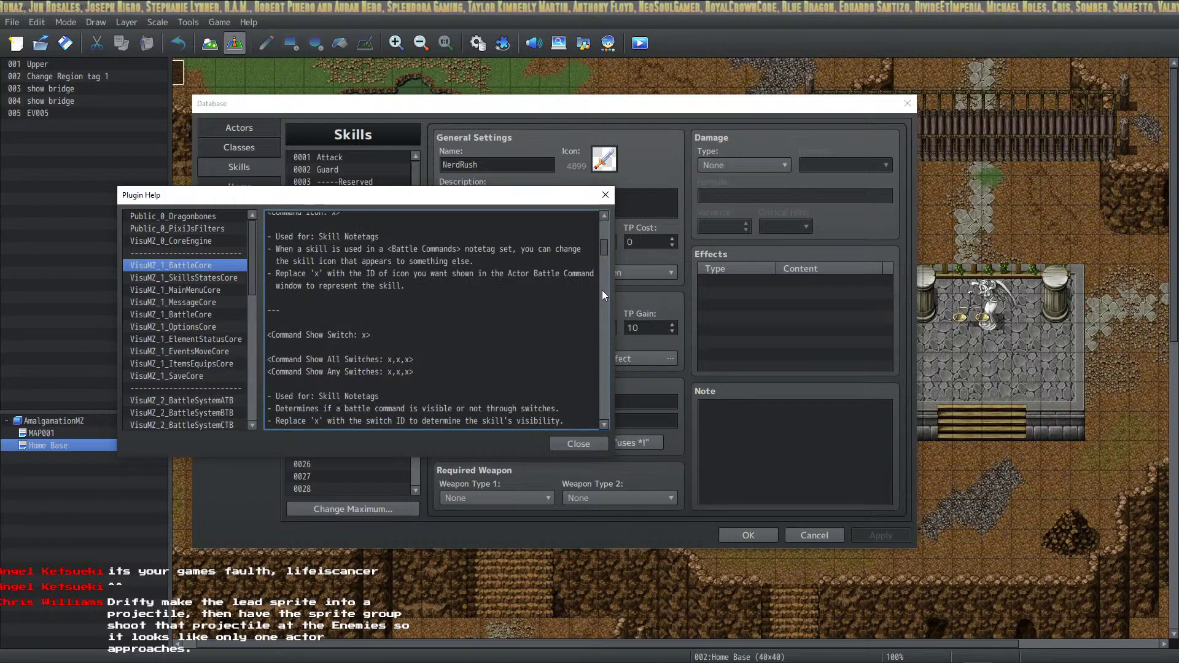
pyautogui.scroll(-2, 579, 288)
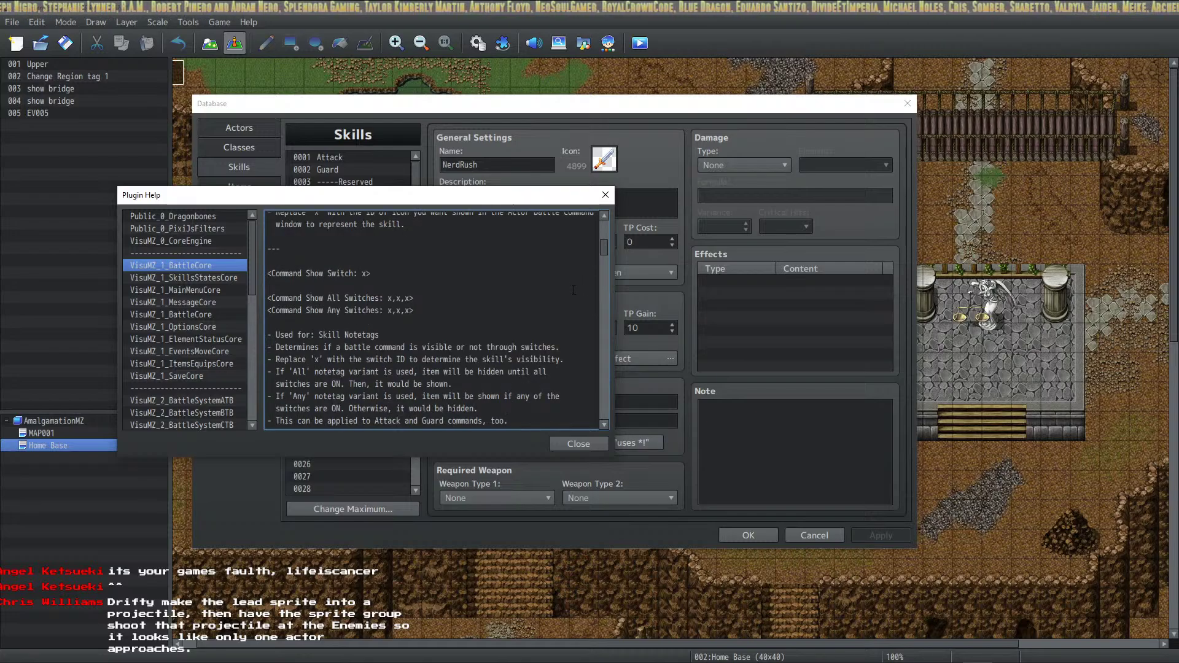
pyautogui.scroll(-1, 563, 292)
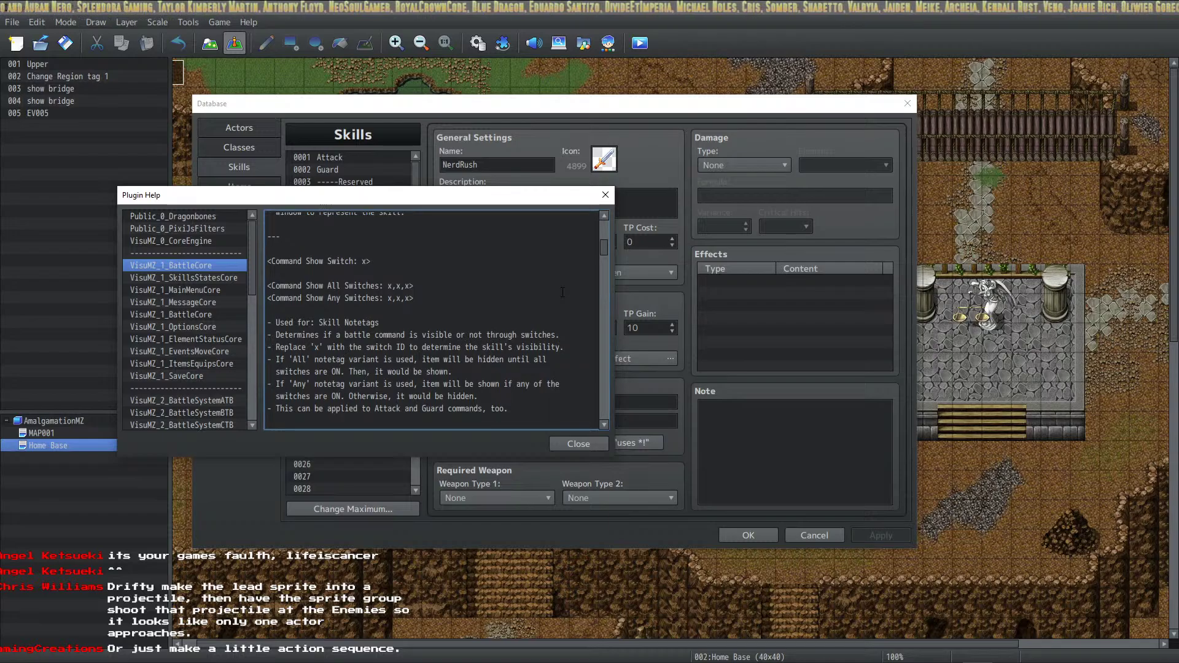
pyautogui.scroll(-5, 569, 292)
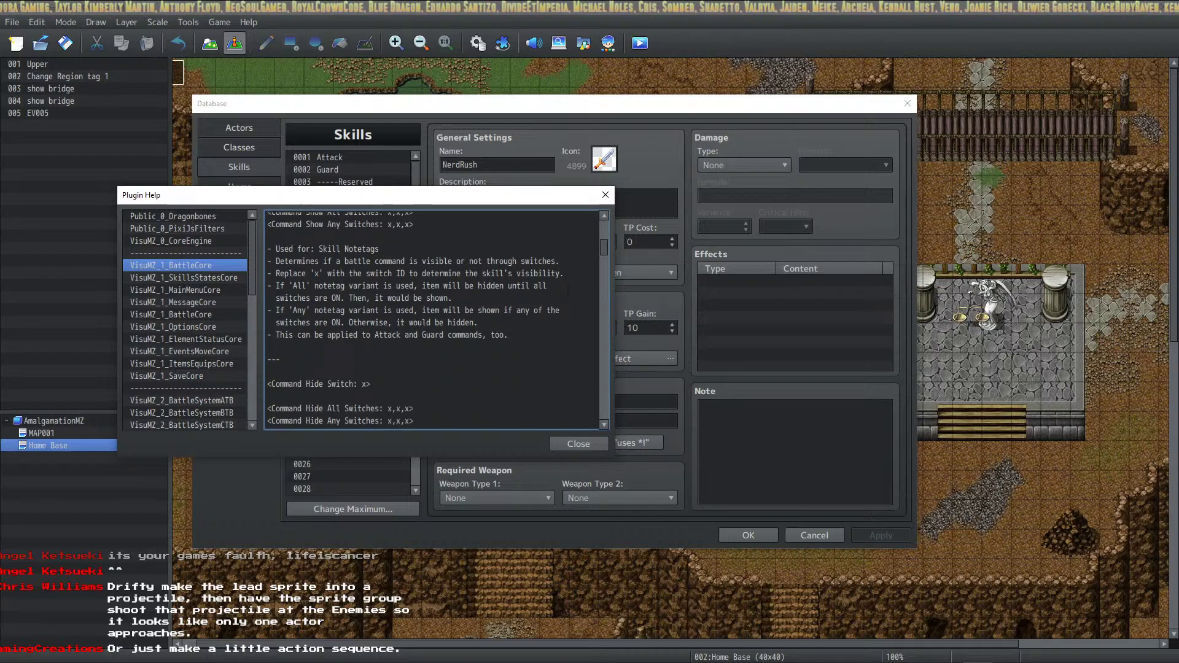
pyautogui.scroll(-20, 568, 292)
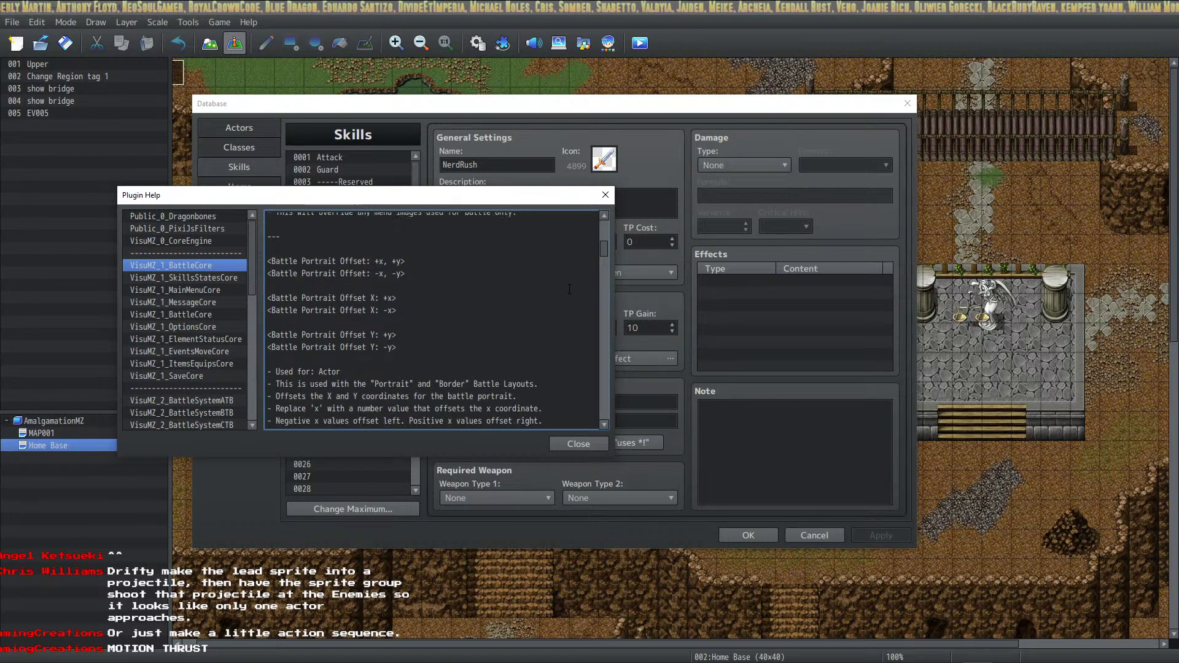
pyautogui.scroll(-20, 564, 278)
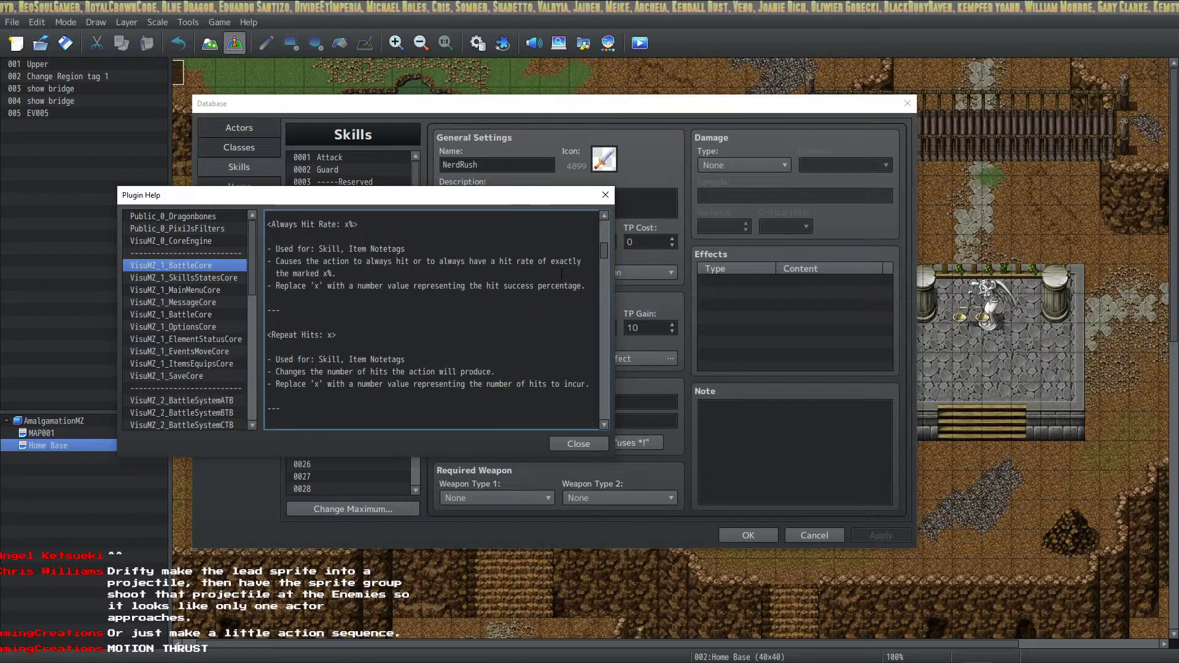
pyautogui.scroll(-20, 556, 268)
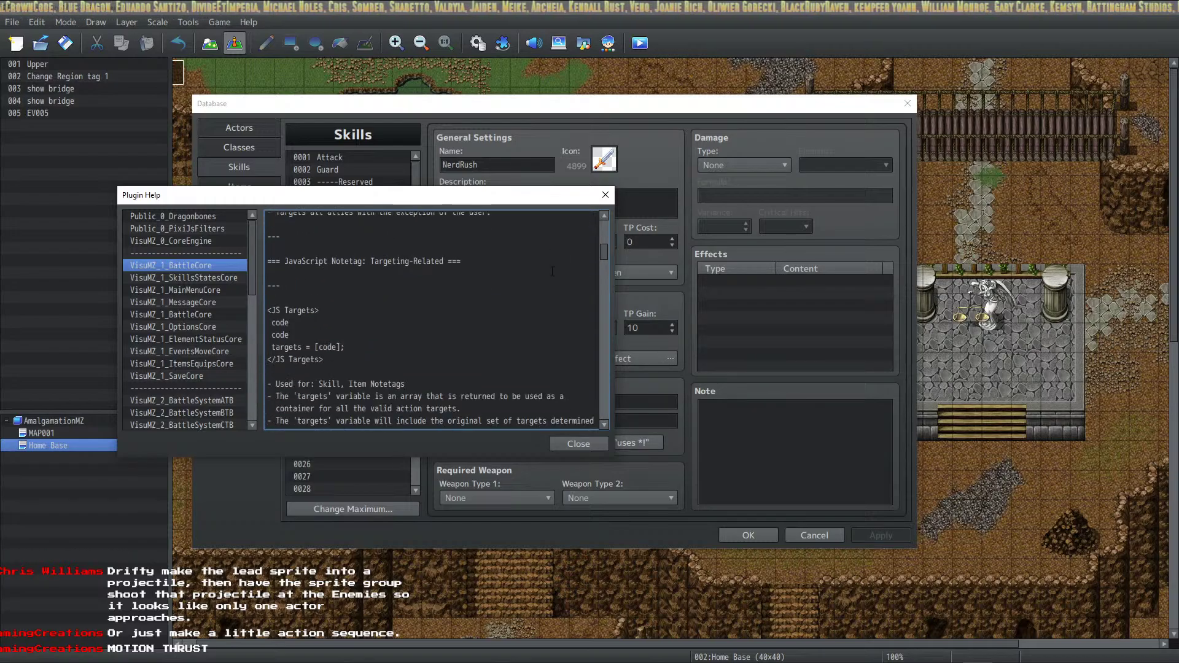
pyautogui.scroll(-6, 547, 271)
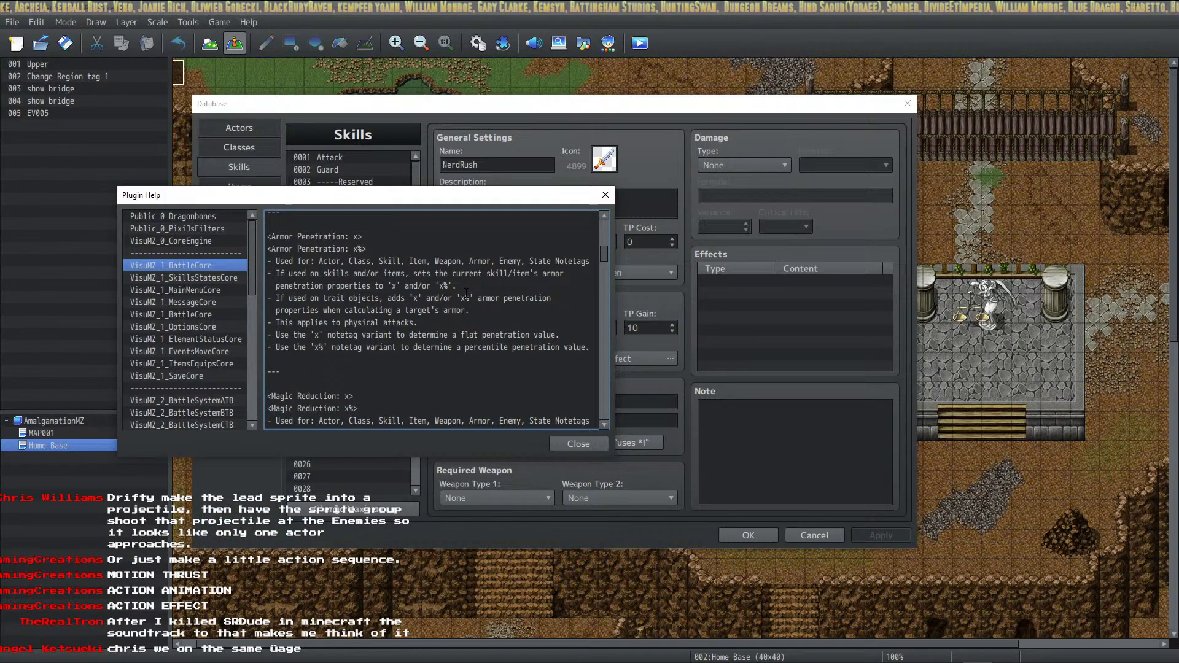
pyautogui.scroll(-1, 584, 253)
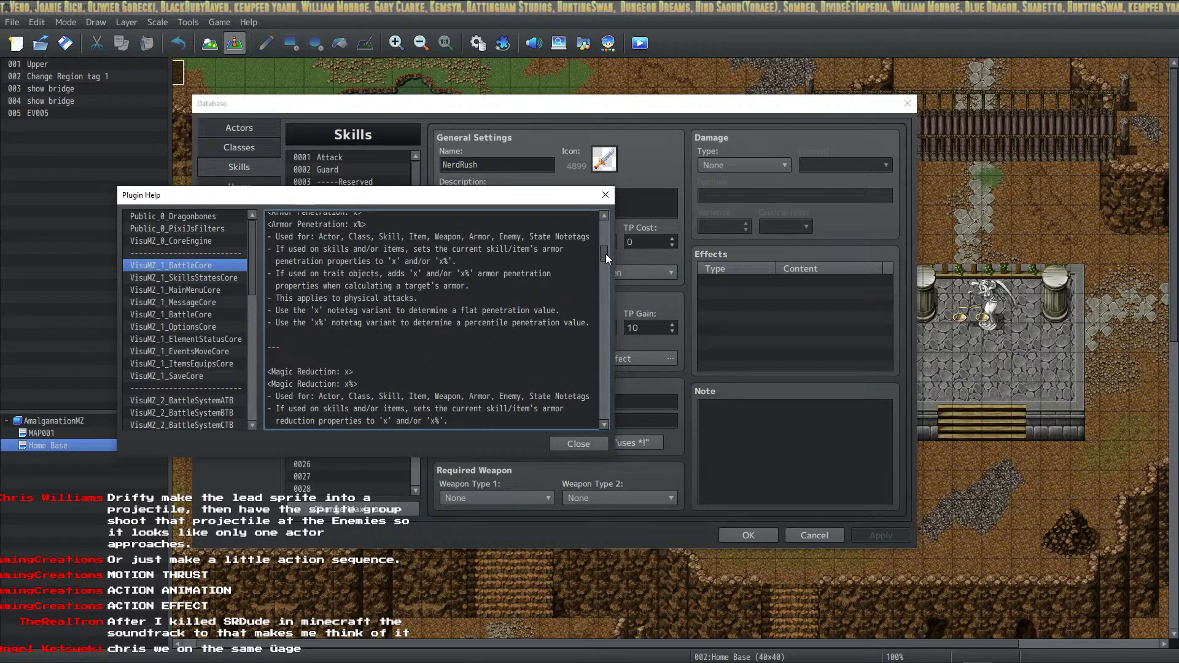
pyautogui.moveTo(605, 253); pyautogui.dragTo(606, 227)
pyautogui.scroll(-4, 590, 266)
pyautogui.scroll(-6, 590, 266)
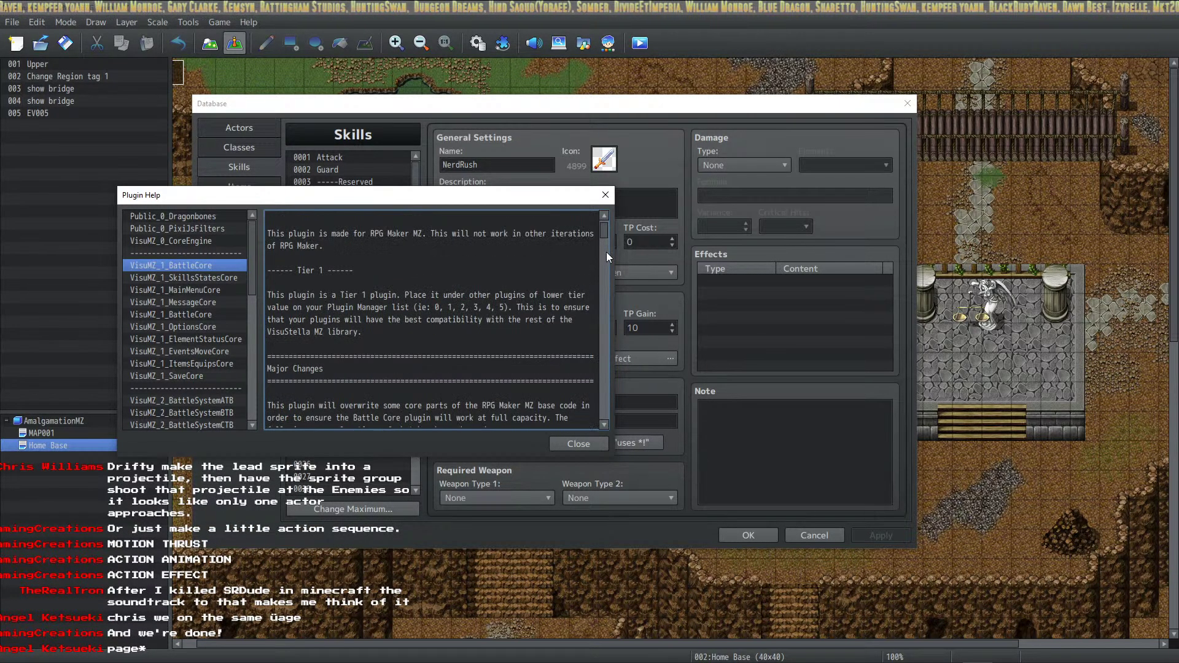
# Copy the entire Battle Core help text into a new untitled file in Visual Studio Code.
pyautogui.hotkey('ctrl', 'a')
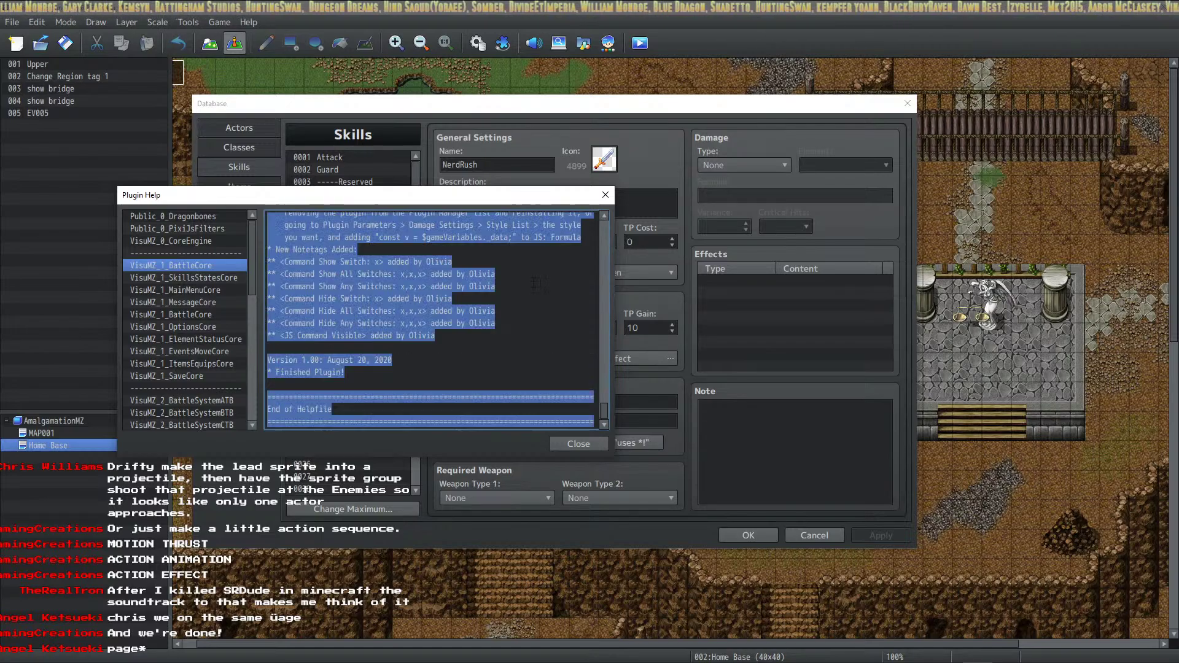
pyautogui.hotkey('alt', 'space')
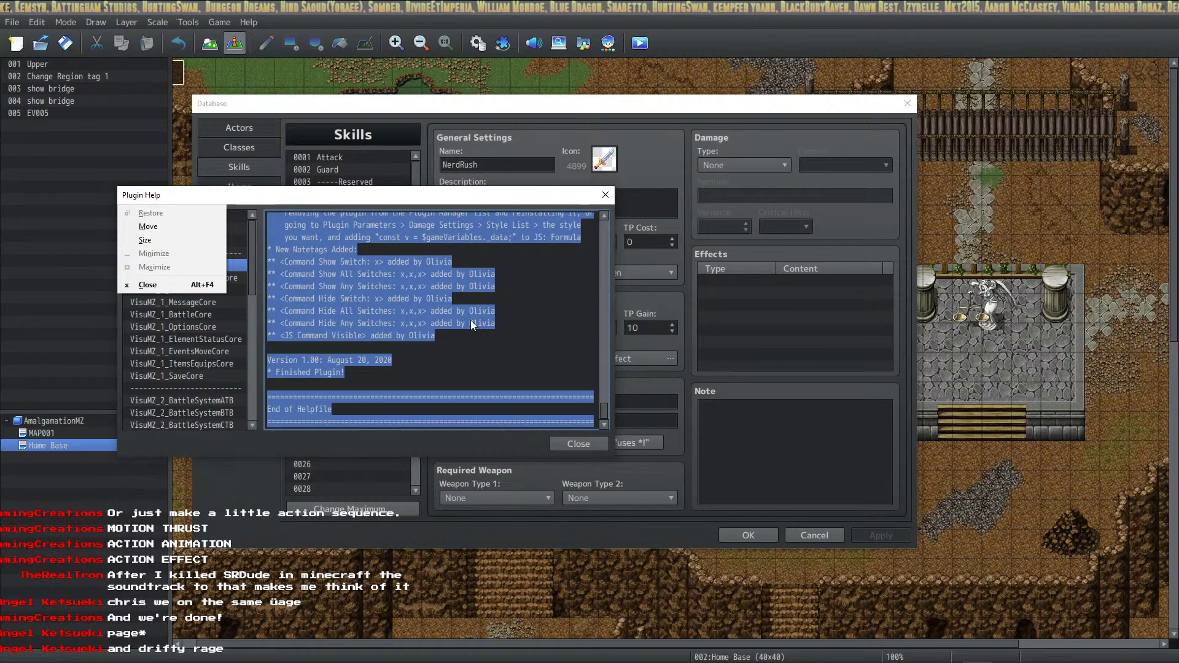
pyautogui.hotkey('alt', 'Tab')
pyautogui.hotkey('alt', 'Tab')
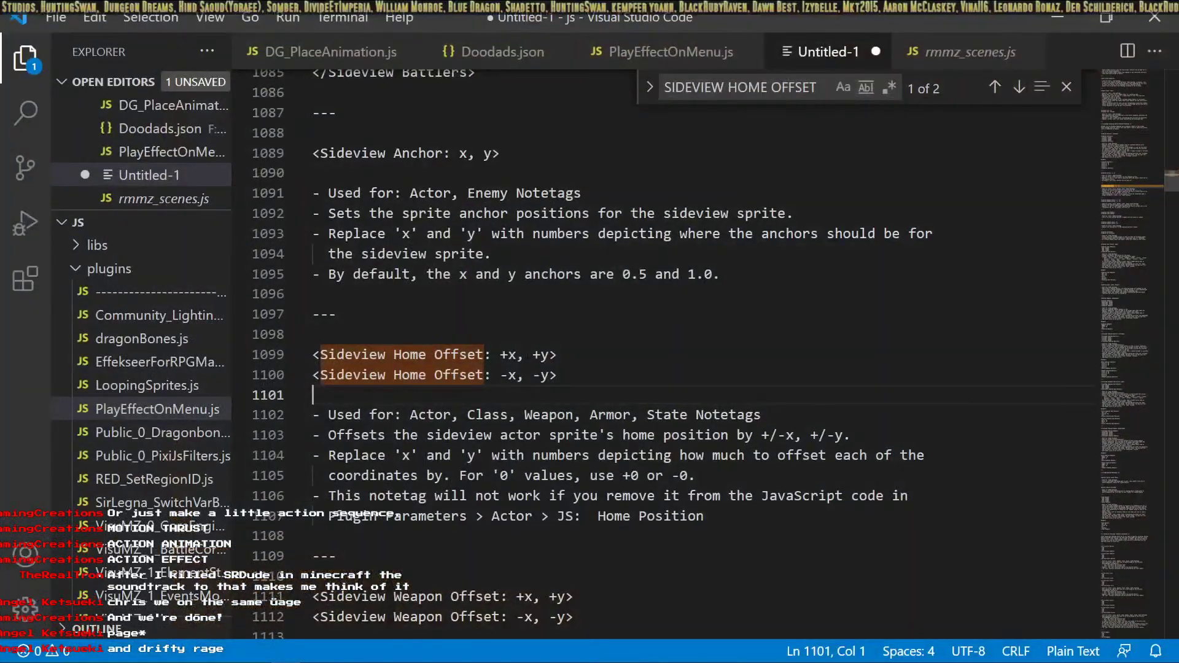
pyautogui.click(54, 17)
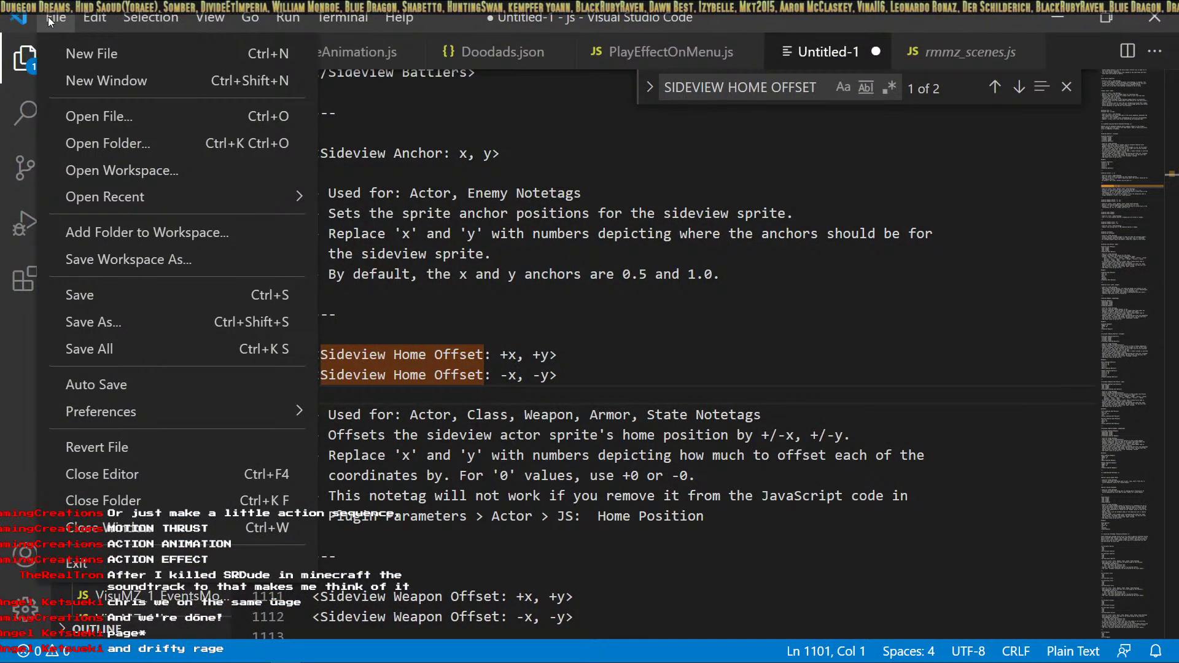
pyautogui.click(77, 47)
pyautogui.hotkey('ctrl', 'v')
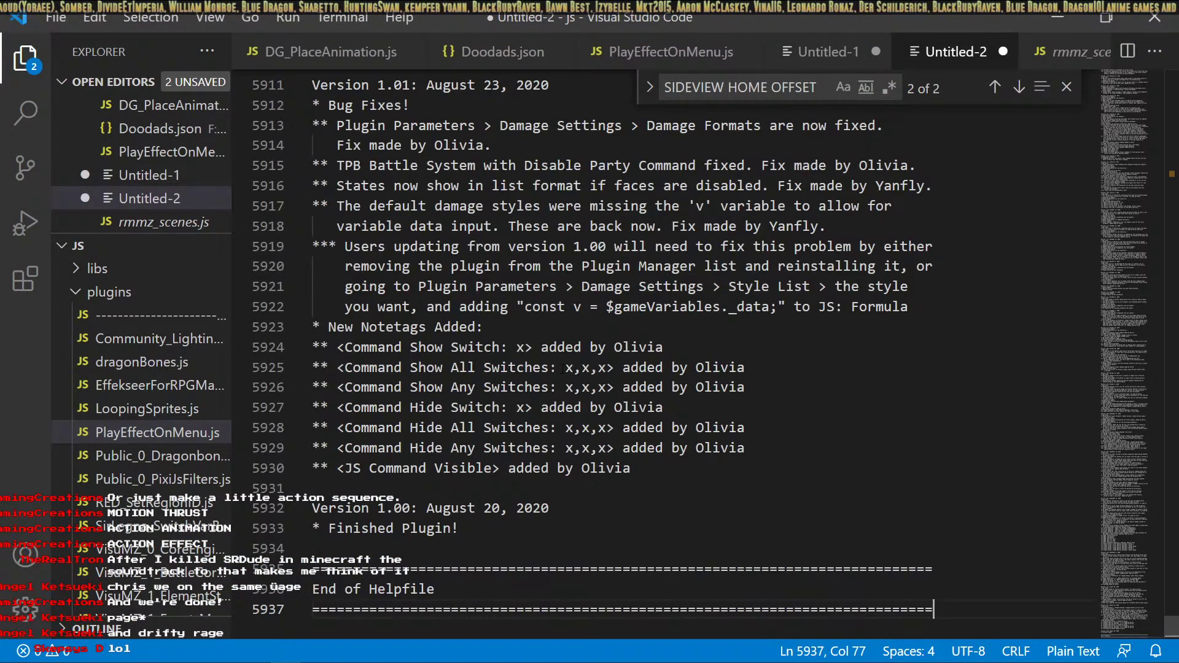
# Search the pasted help text for "ignore" and go through the matches up to the <Auto Action Sequence> notetag.
pyautogui.hotkey('ctrl', 'f')
pyautogui.write('ignore')
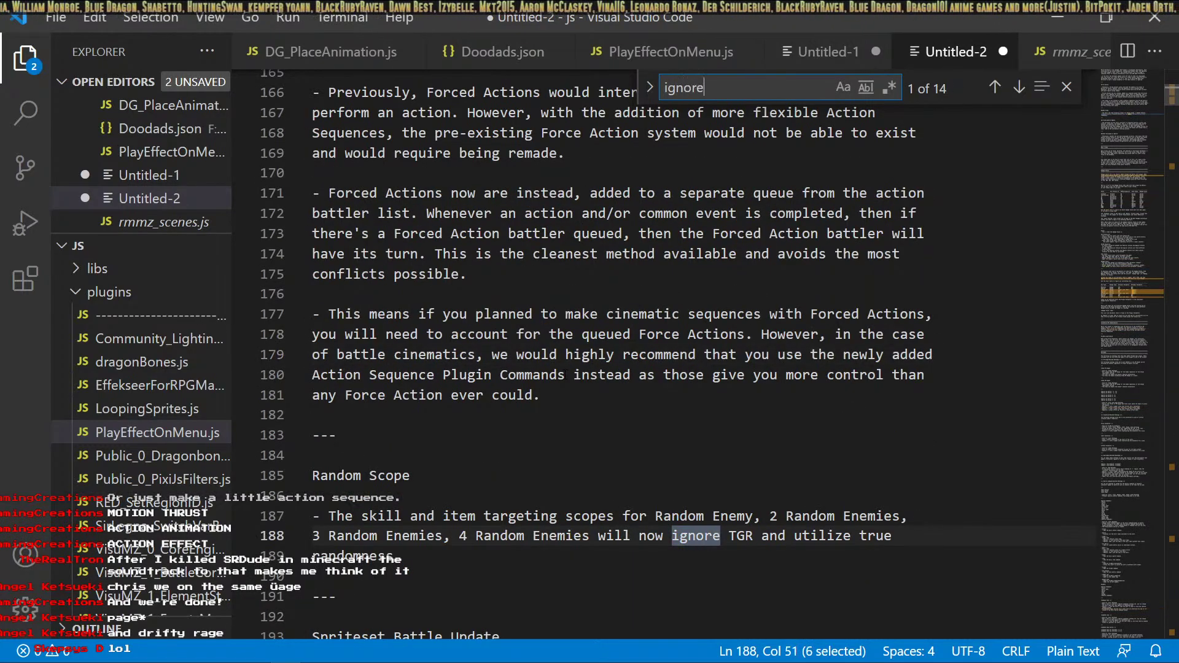
pyautogui.press('Return')
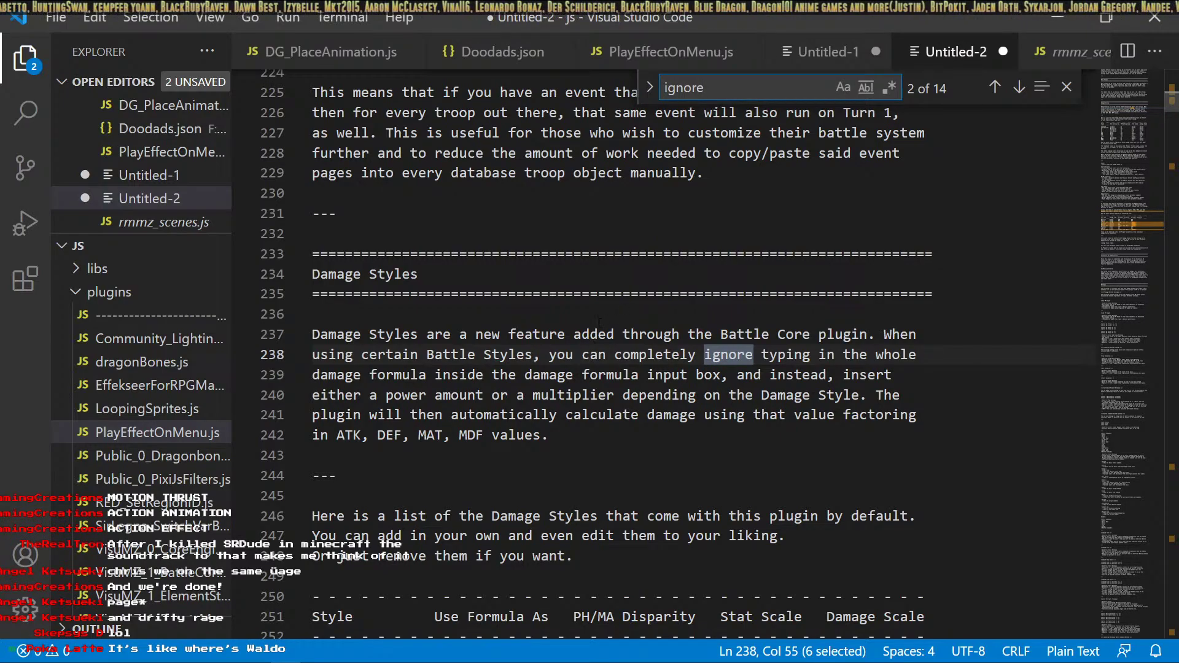
pyautogui.click(1019, 87)
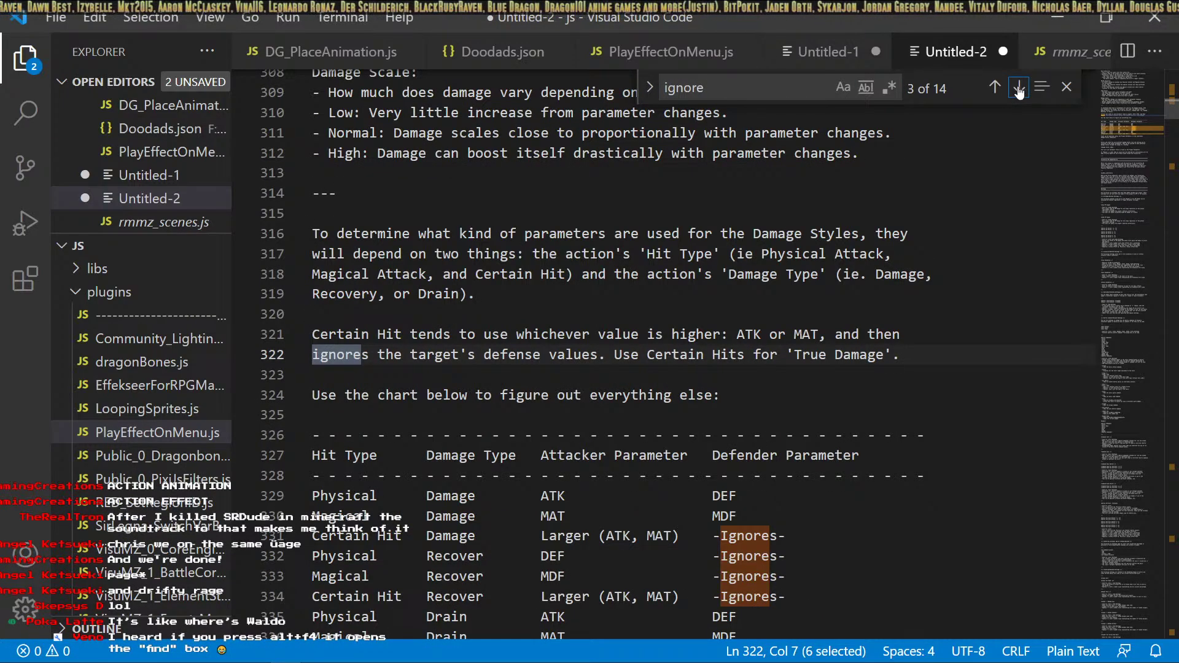
pyautogui.click(1019, 87)
pyautogui.click(1019, 88)
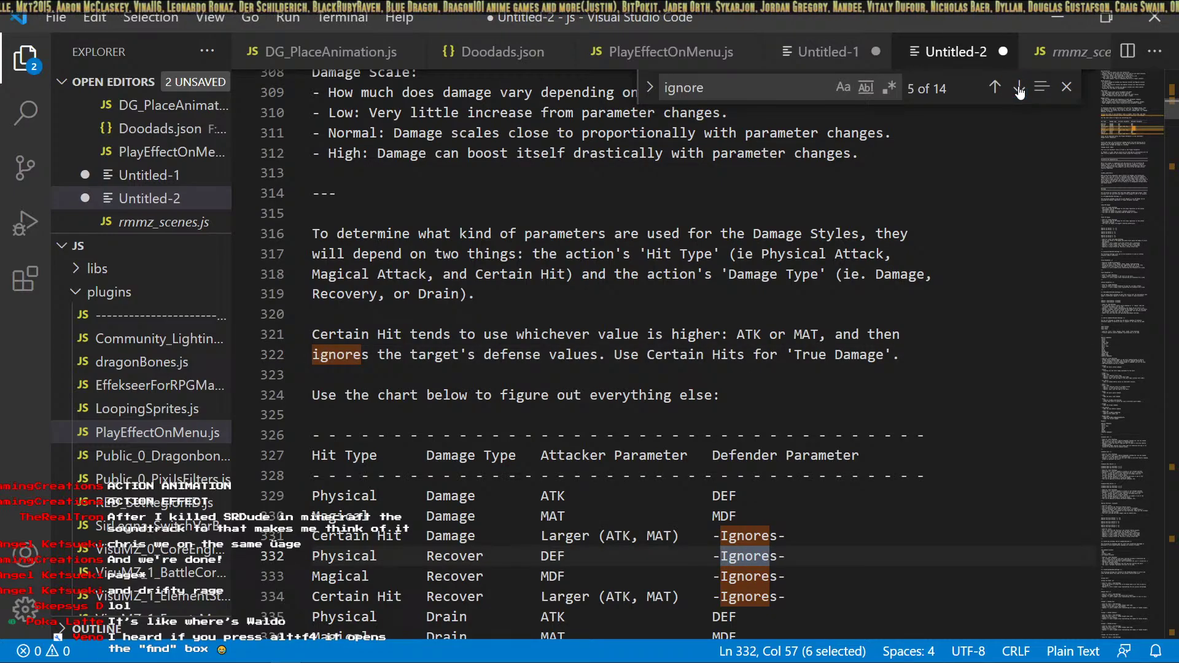
pyautogui.click(1019, 87)
pyautogui.click(1019, 87)
pyautogui.click(1019, 87)
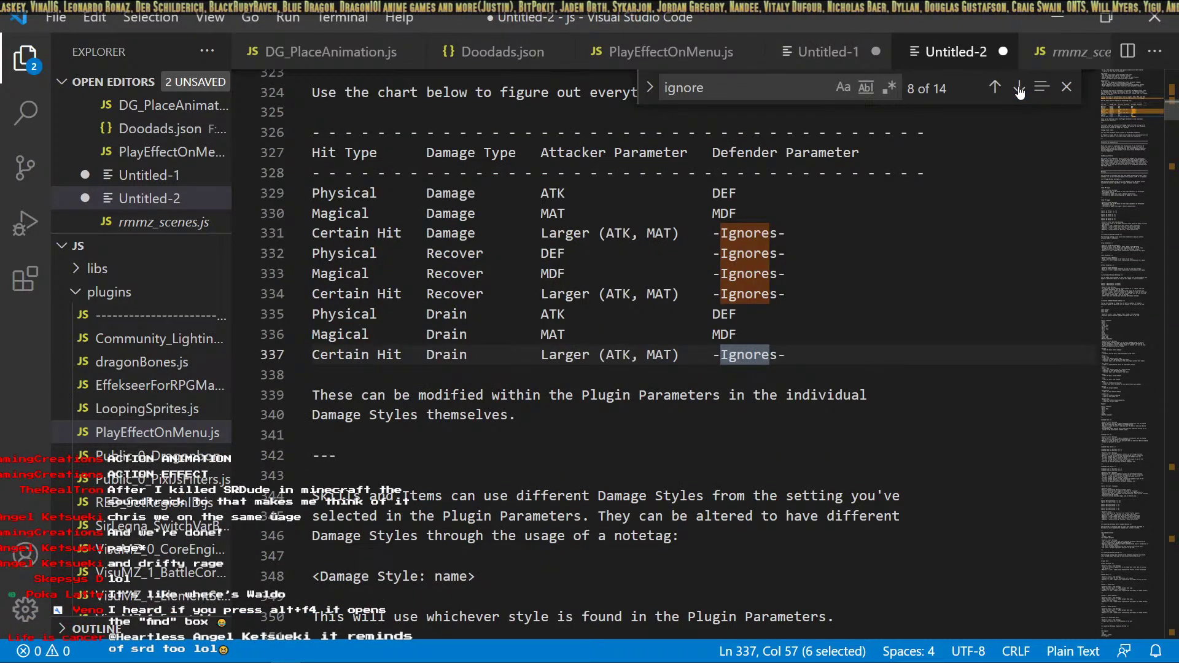
pyautogui.click(1019, 87)
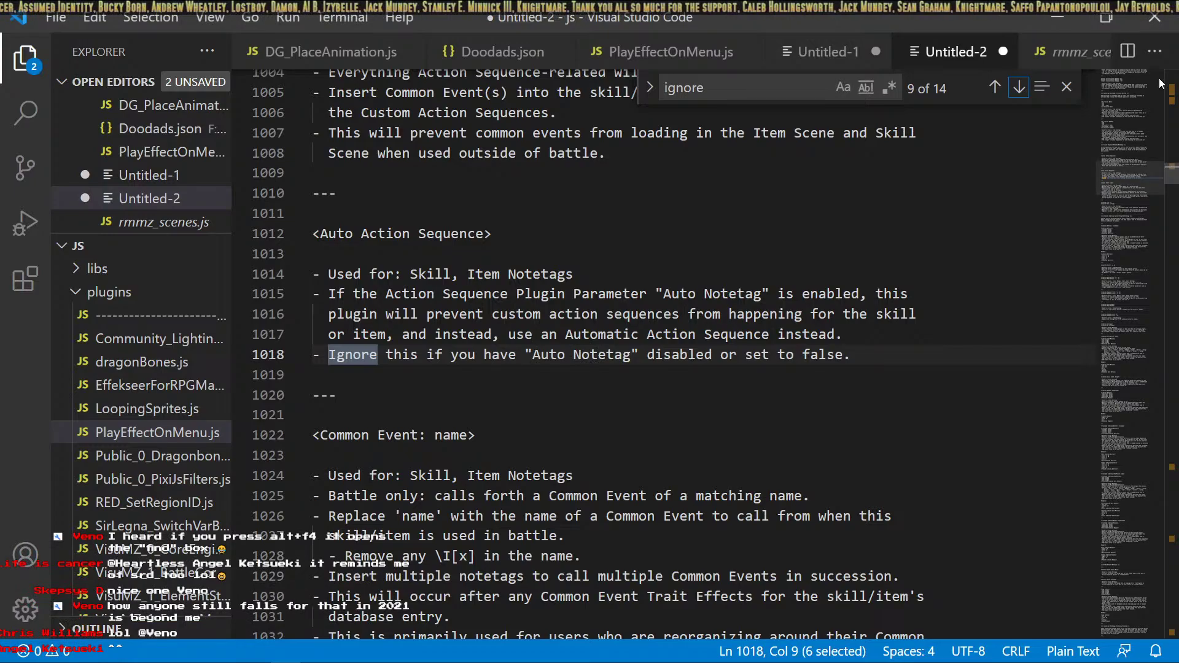
# Check the remaining "ignore" matches and return to the one under the <Auto Action Sequence> notetag.
pyautogui.click(1019, 88)
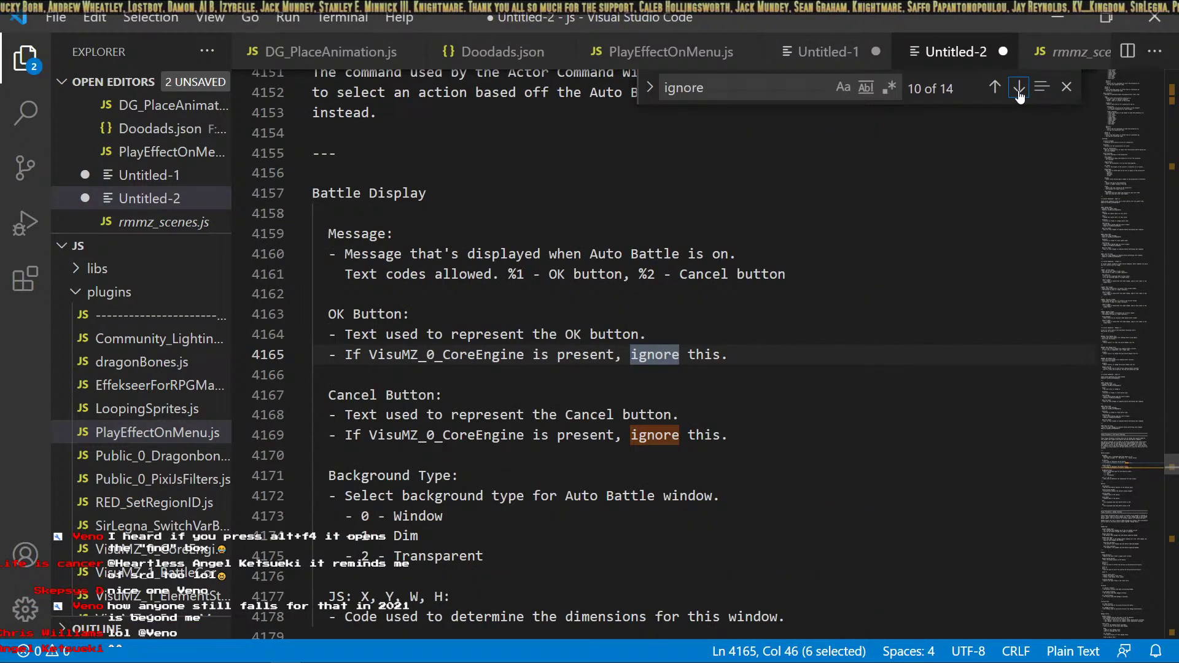
pyautogui.click(1019, 87)
pyautogui.click(1019, 87)
pyautogui.click(1019, 87)
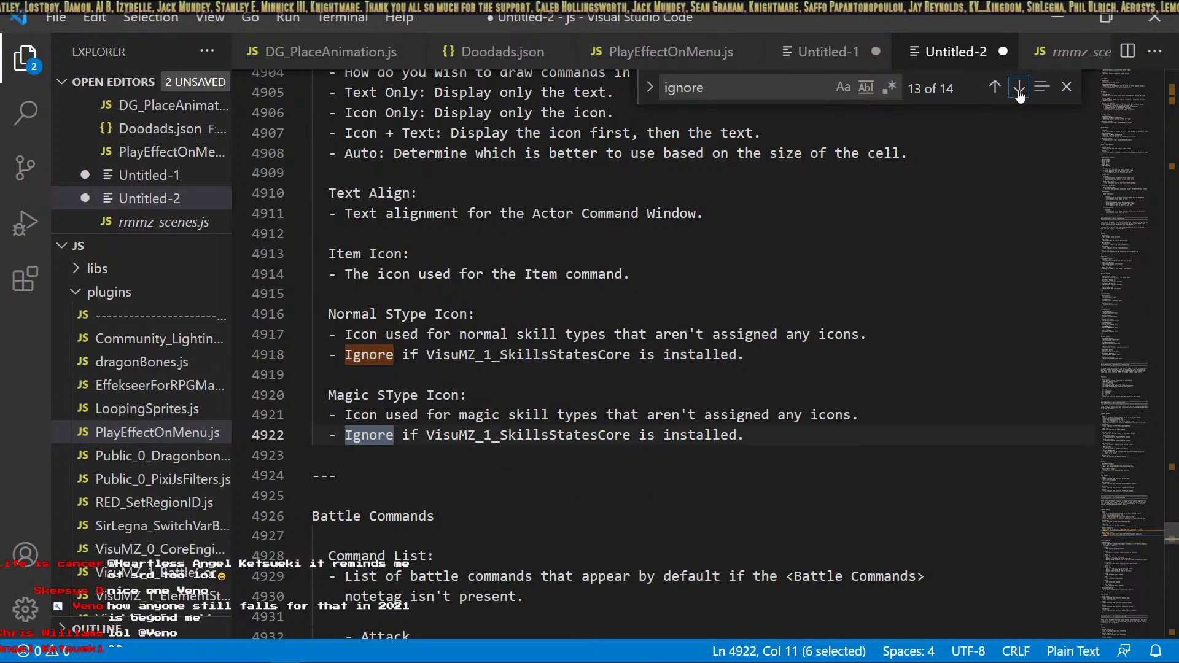
pyautogui.click(1018, 87)
pyautogui.click(995, 88)
pyautogui.click(995, 87)
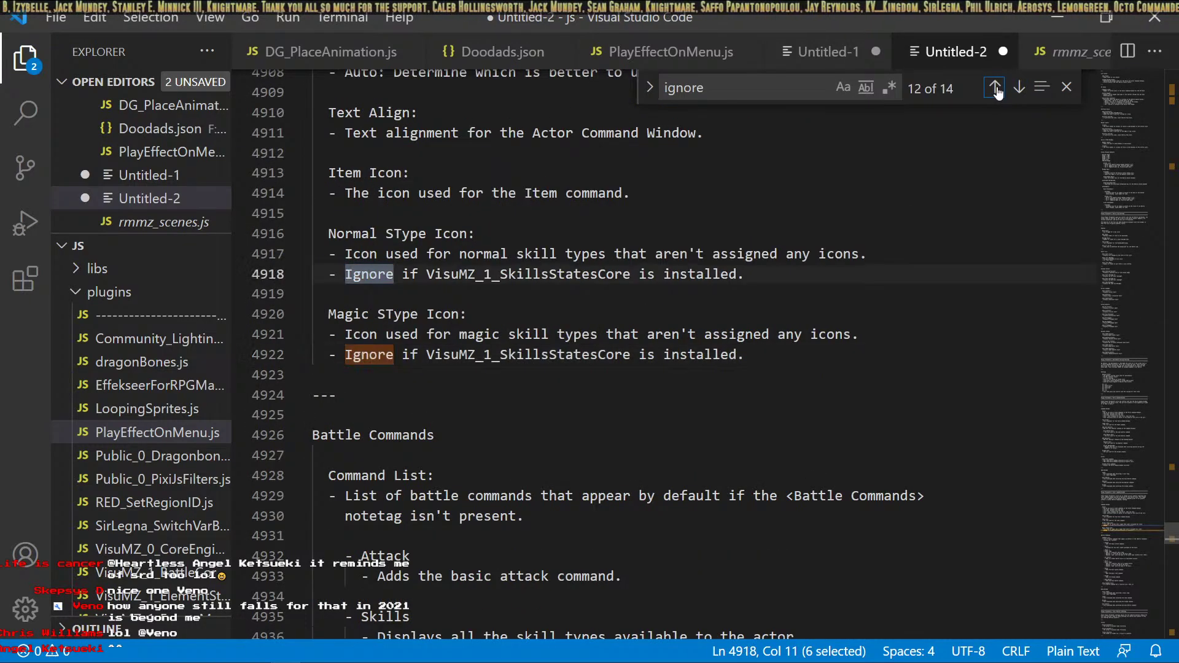
pyautogui.click(995, 87)
pyautogui.click(994, 87)
pyautogui.click(995, 88)
pyautogui.click(995, 87)
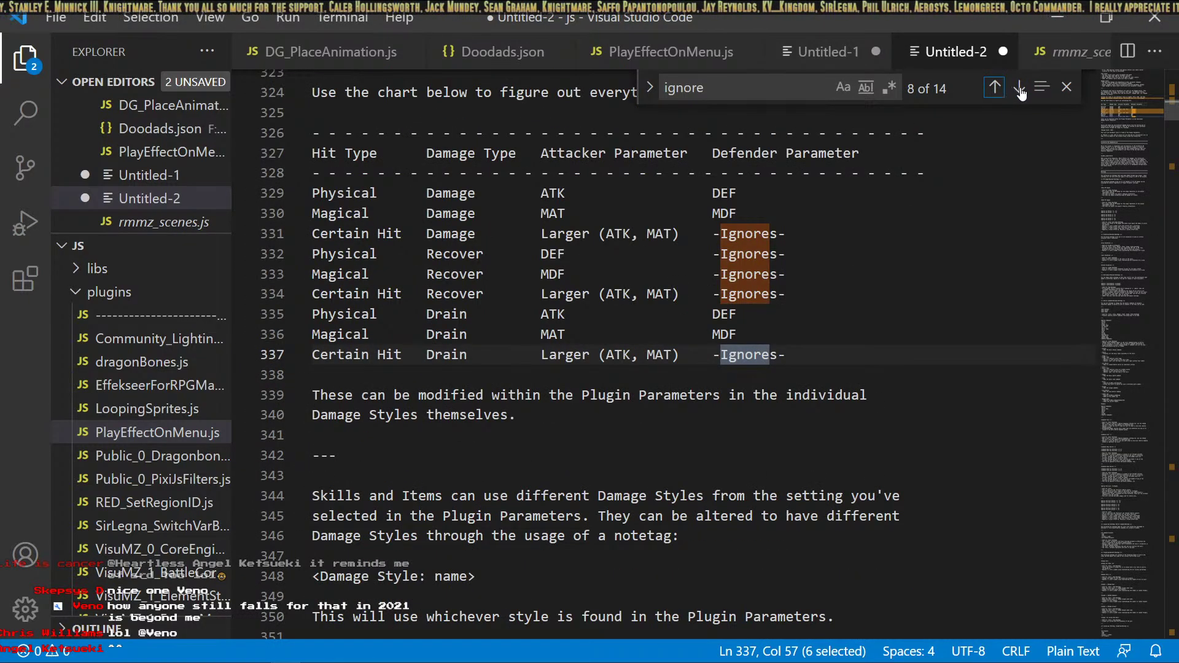
pyautogui.click(1019, 87)
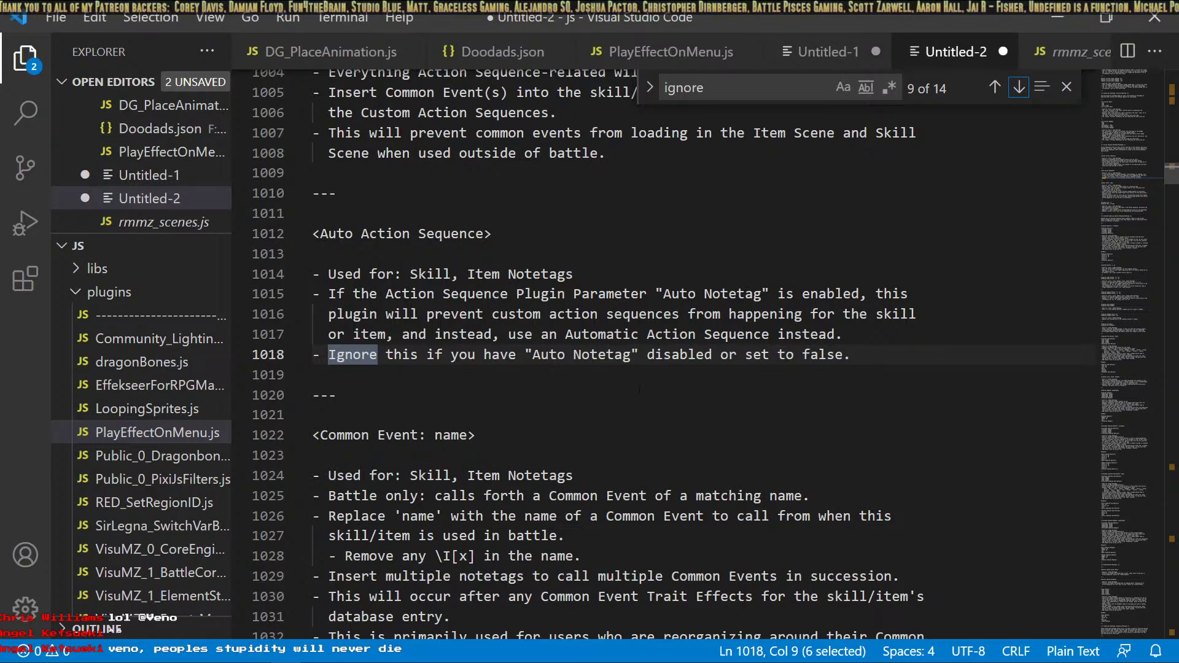
# Read the <Auto Action Sequence> description and select the notetag's text.
pyautogui.click(494, 274)
pyautogui.click(566, 294)
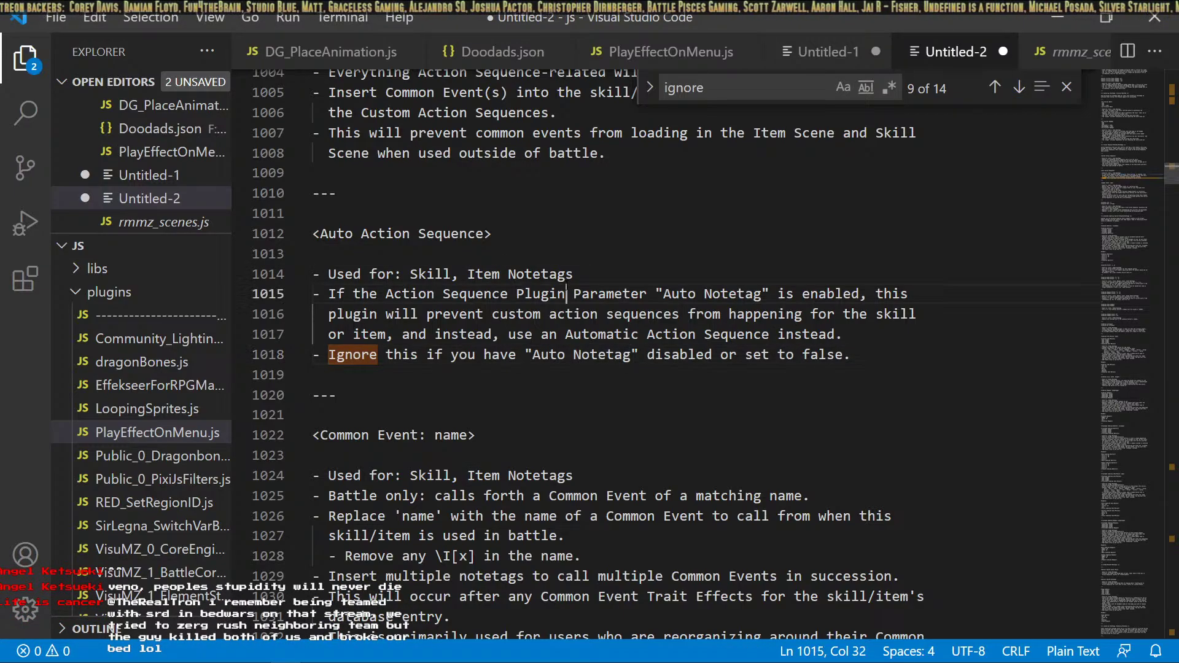
pyautogui.click(594, 334)
pyautogui.click(576, 275)
pyautogui.click(584, 314)
pyautogui.click(575, 275)
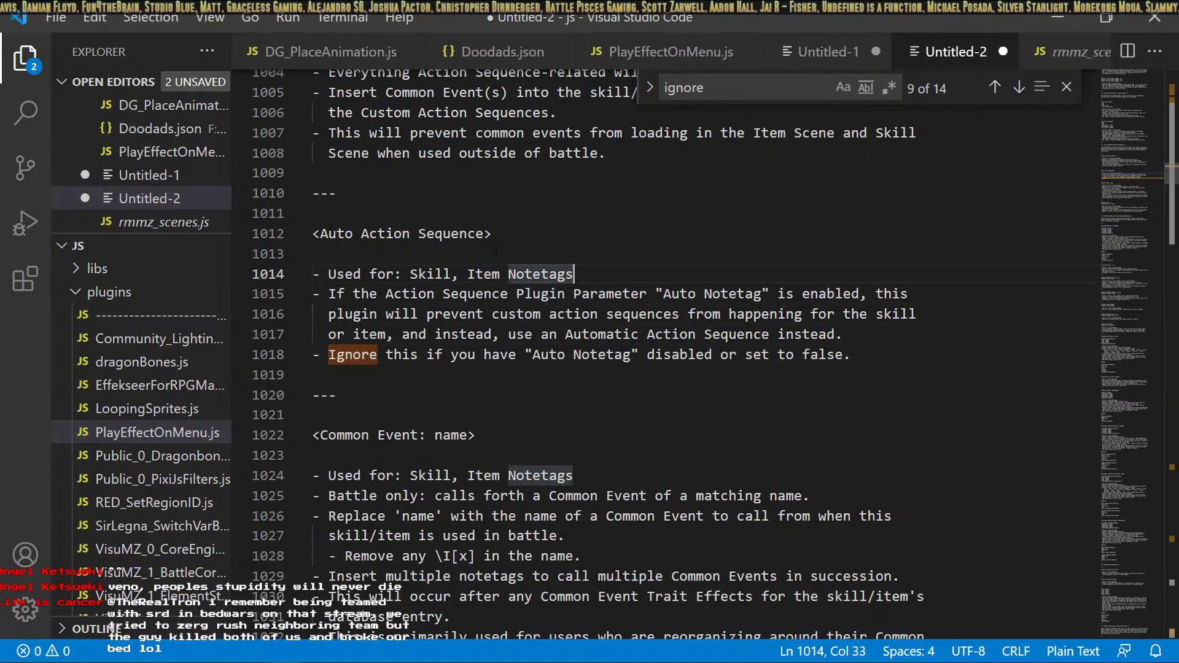
pyautogui.moveTo(491, 234); pyautogui.dragTo(312, 235)
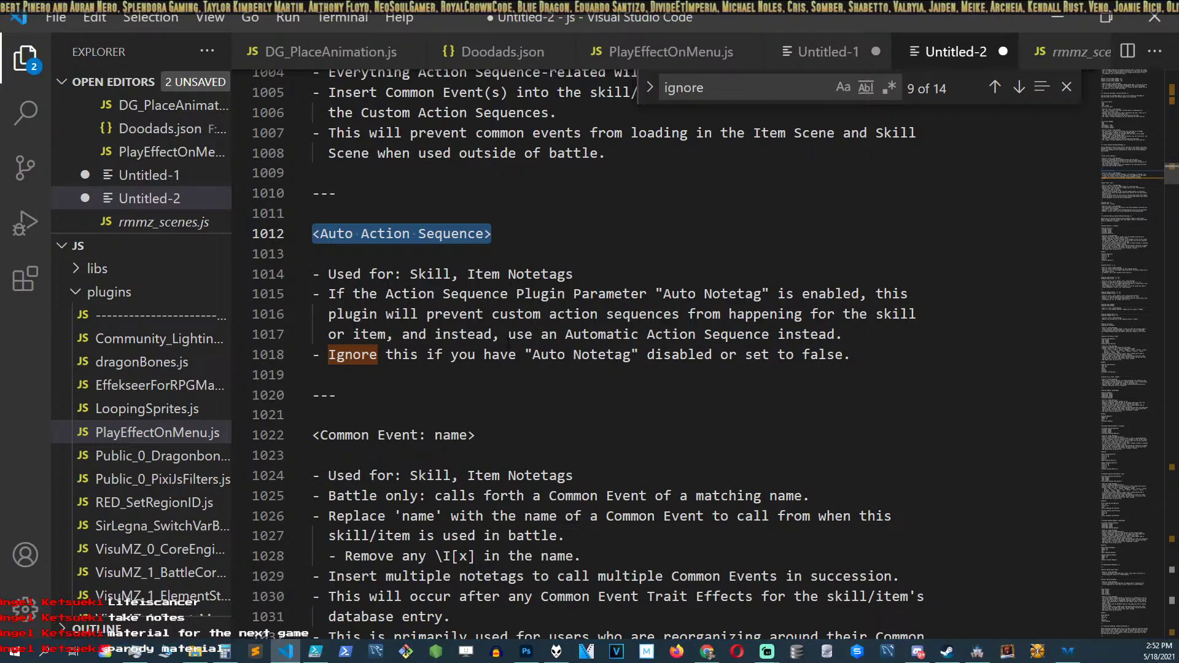
# Read the <Common Event: name>, <Display Icon: x> and <Display Text: string> notetag entries that follow.
pyautogui.scroll(-2, 616, 455)
pyautogui.scroll(-1, 616, 455)
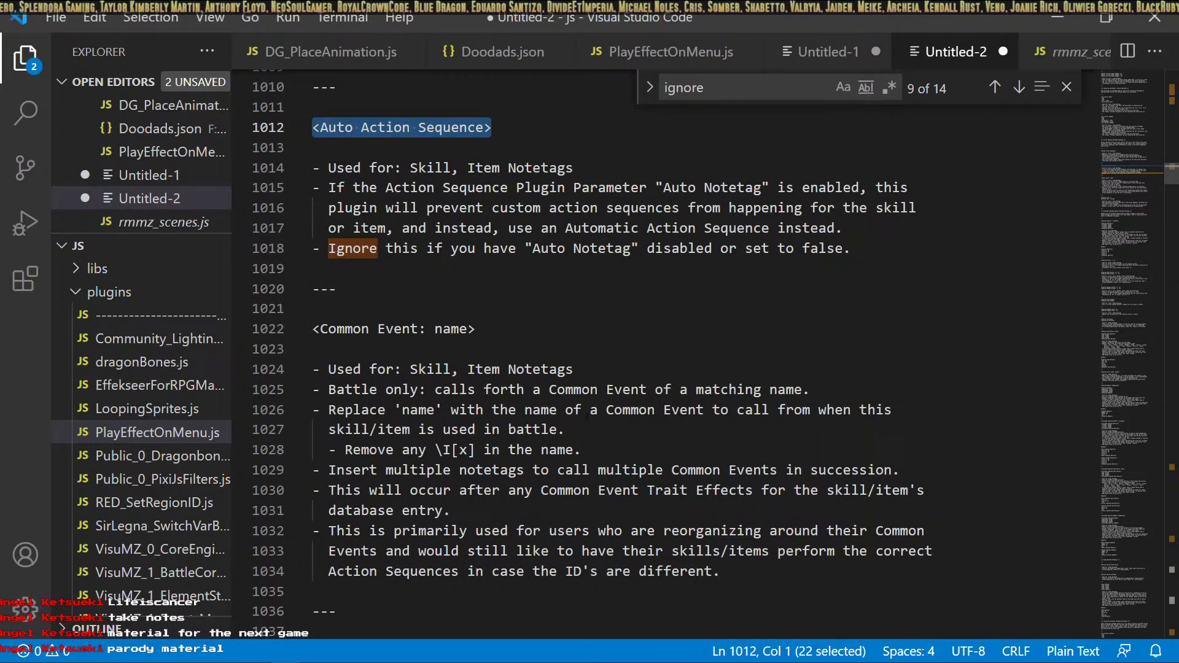
pyautogui.click(549, 370)
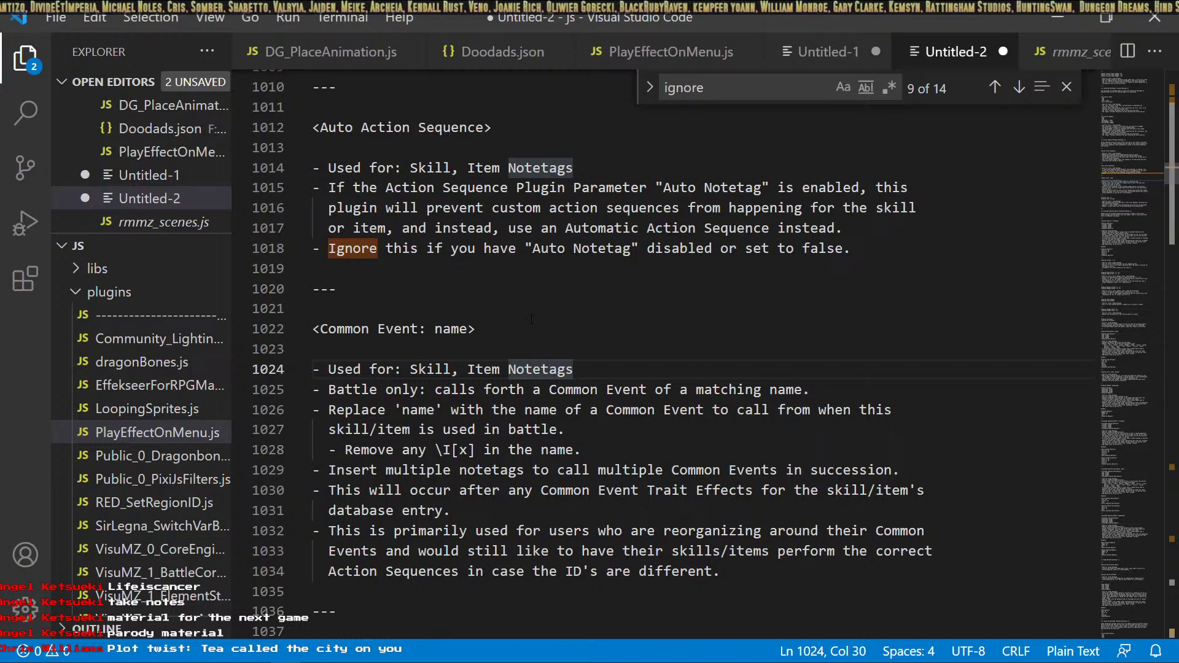
pyautogui.scroll(-3, 455, 351)
pyautogui.scroll(-2, 455, 352)
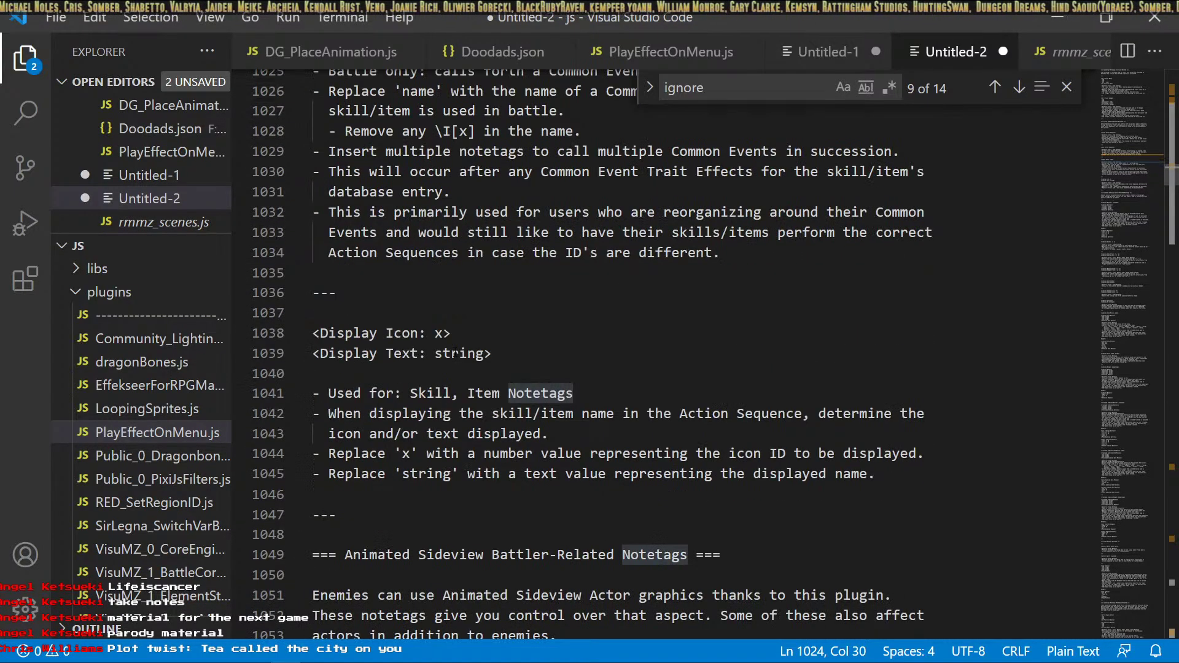
# Find the <Custom Action Sequence> entry under the Action Sequence-Related Notetags in the help text and copy the notetag.
pyautogui.click(421, 353)
pyautogui.scroll(-3, 422, 345)
pyautogui.scroll(12, 446, 348)
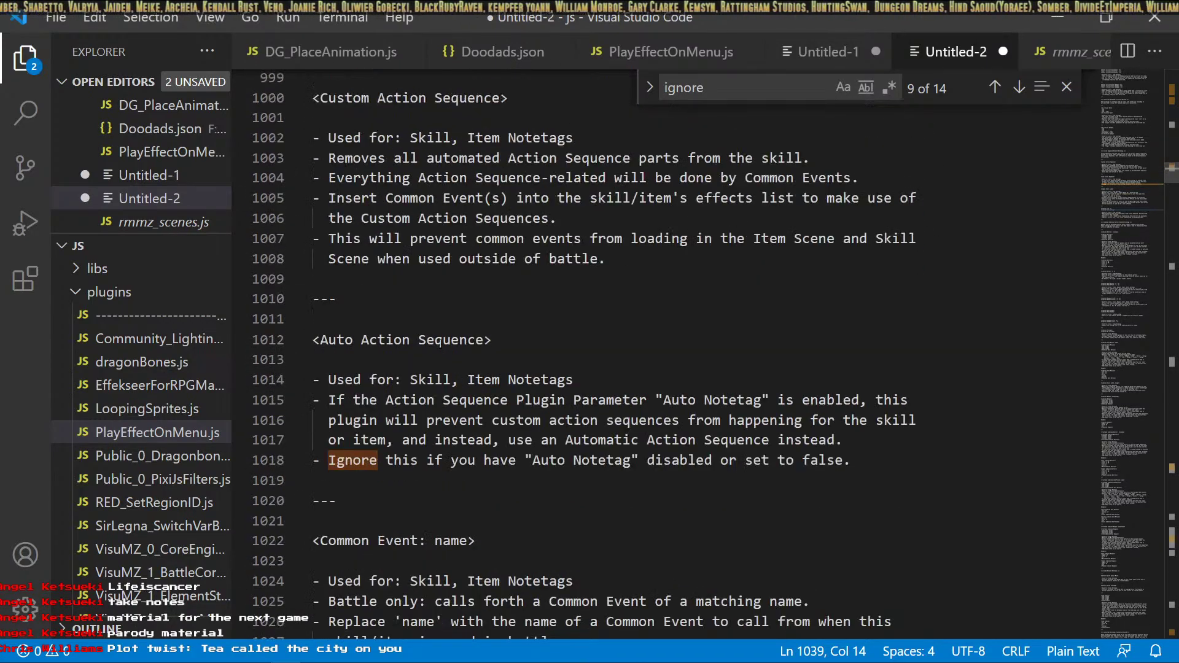
pyautogui.scroll(1, 446, 345)
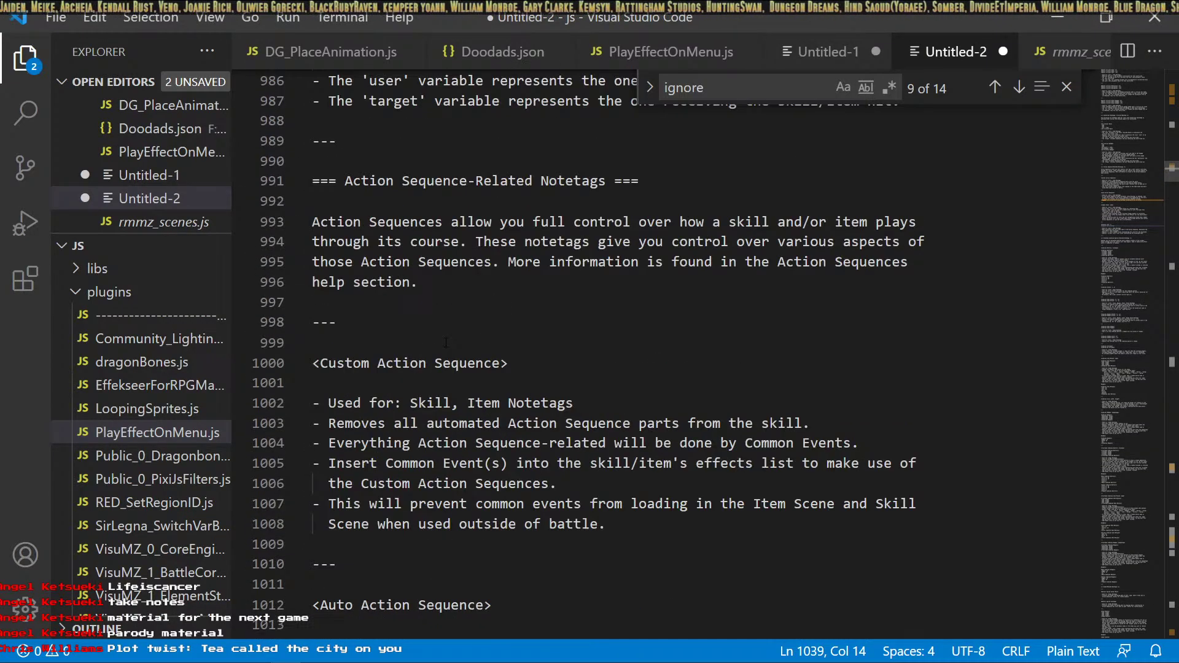
pyautogui.moveTo(508, 363); pyautogui.dragTo(308, 366)
pyautogui.hotkey('ctrl', 'c')
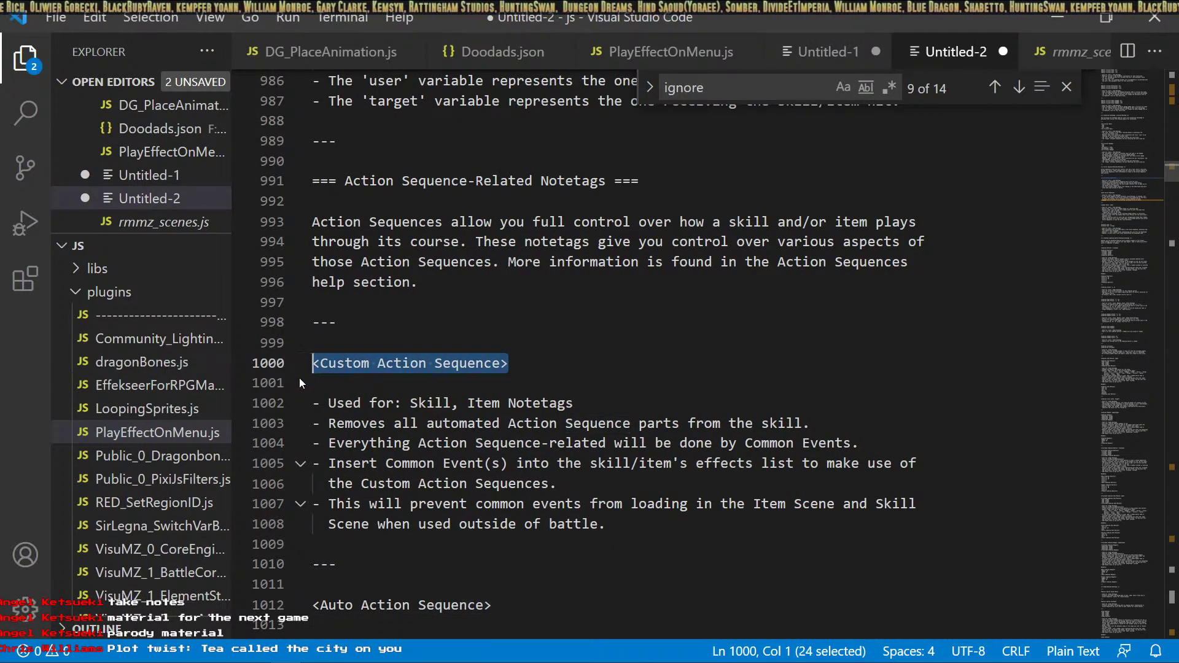
# Switch to RPG Maker MZ, paste <Custom Action Sequence> into the NerdRush skill's note and apply the change.
pyautogui.hotkey('alt', 'Tab')
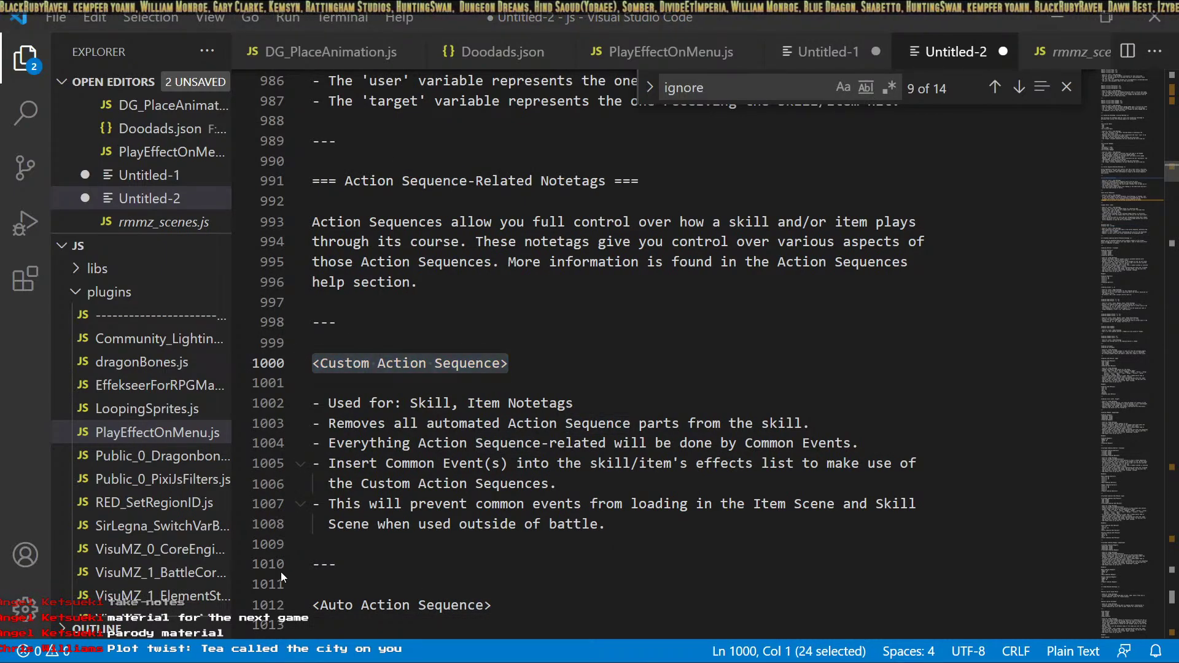
pyautogui.click(579, 443)
pyautogui.click(778, 436)
pyautogui.hotkey('ctrl', 'v')
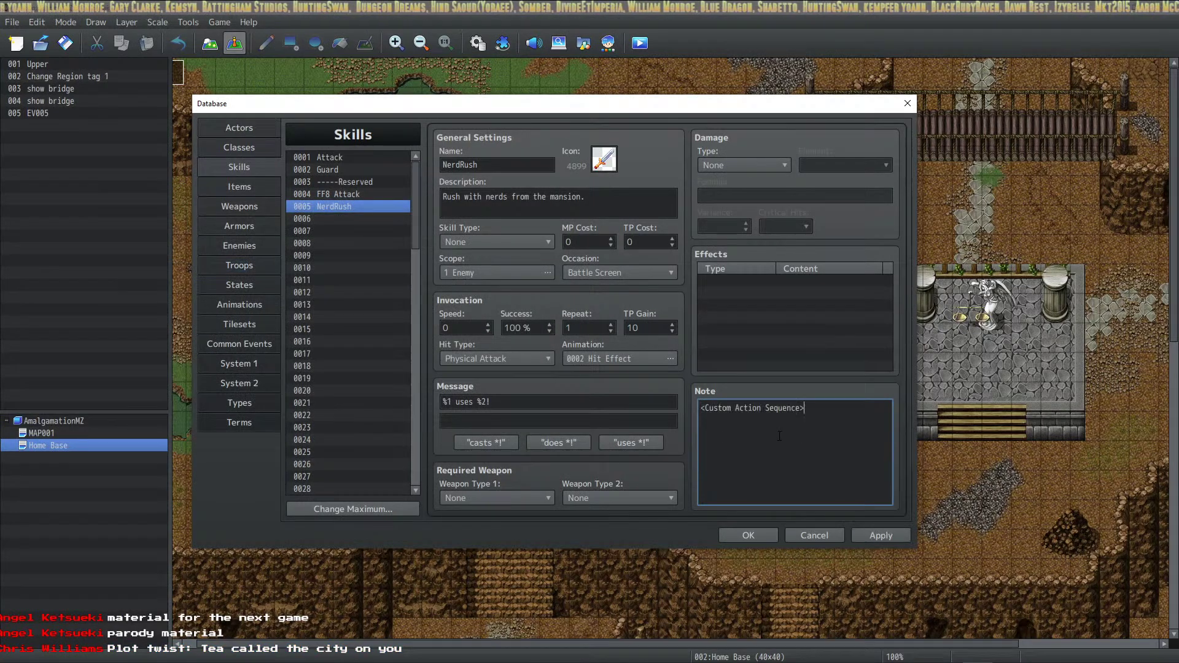
pyautogui.click(880, 535)
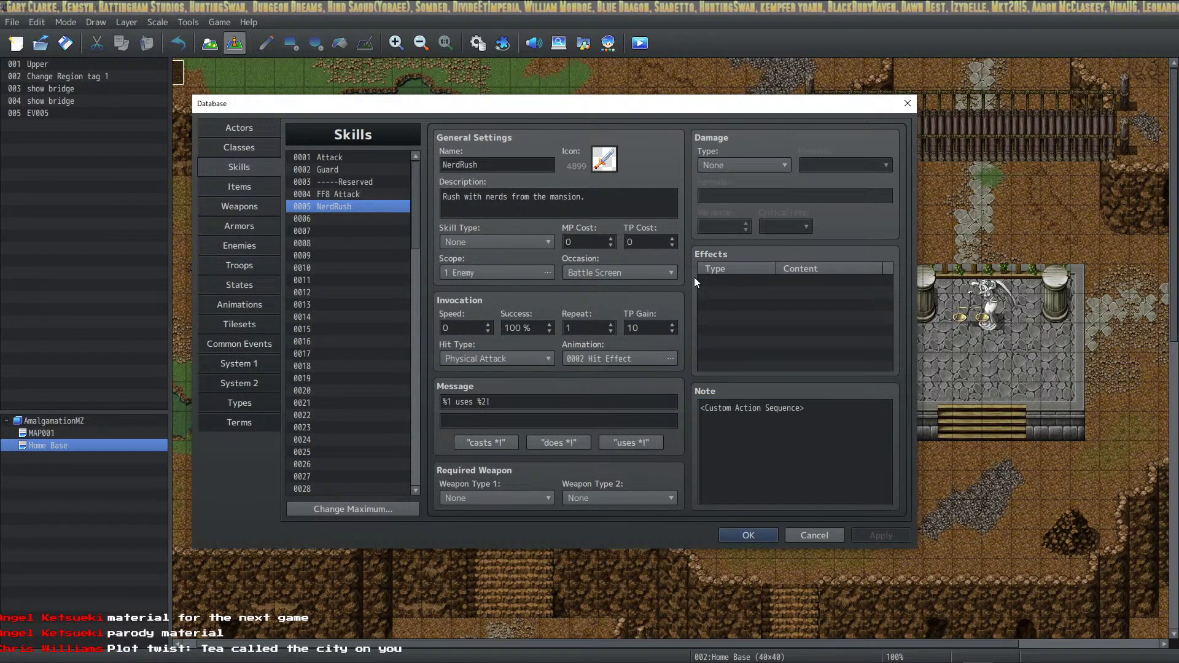
# Add a Common Event effect calling common event 0003 to the NerdRush skill and apply it.
pyautogui.doubleClick(754, 285)
pyautogui.click(498, 234)
pyautogui.click(381, 338)
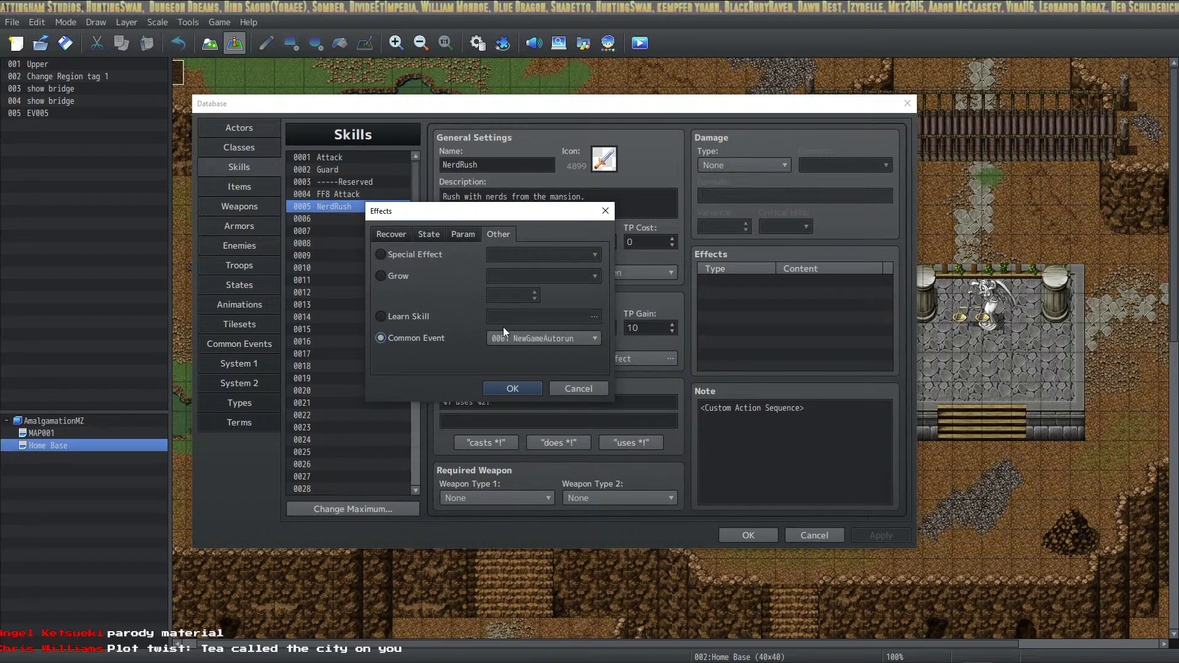
pyautogui.click(519, 340)
pyautogui.click(522, 377)
pyautogui.click(535, 384)
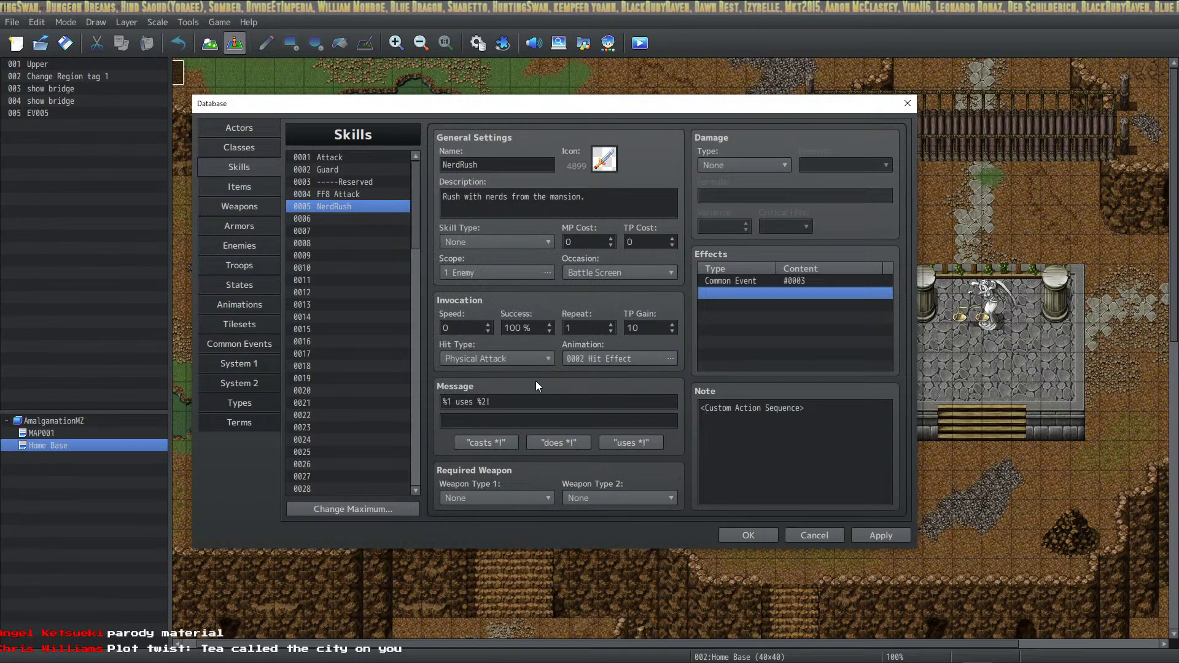
pyautogui.click(886, 534)
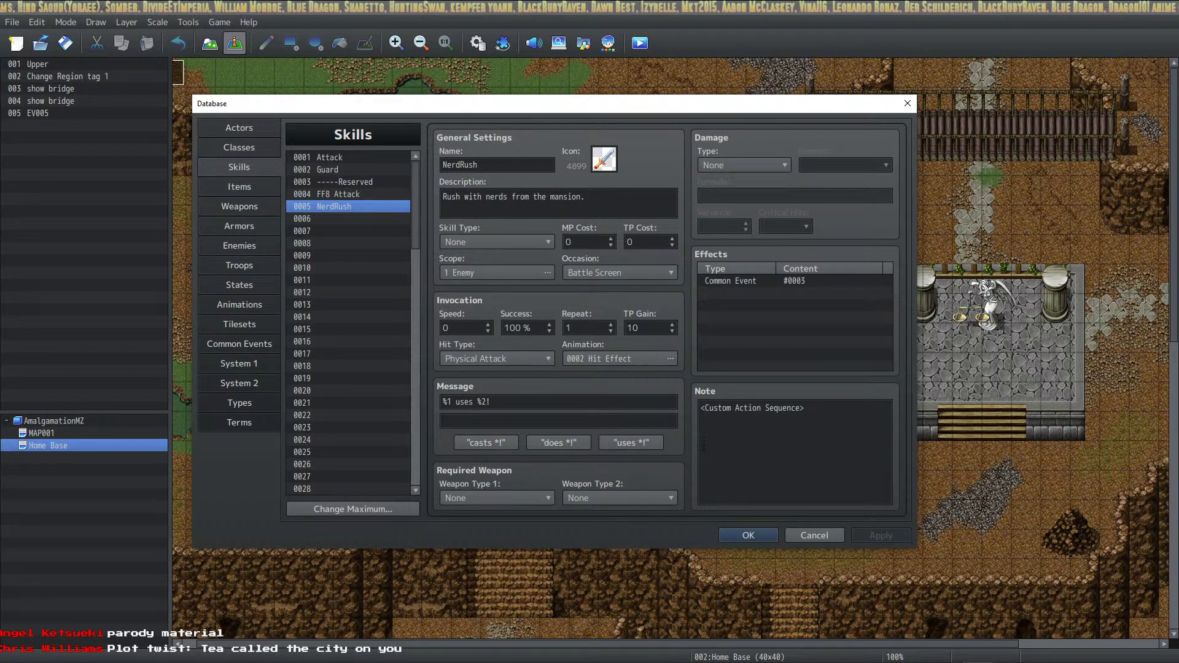
# Name the empty common event 0003 "Nerd Attack".
pyautogui.click(250, 343)
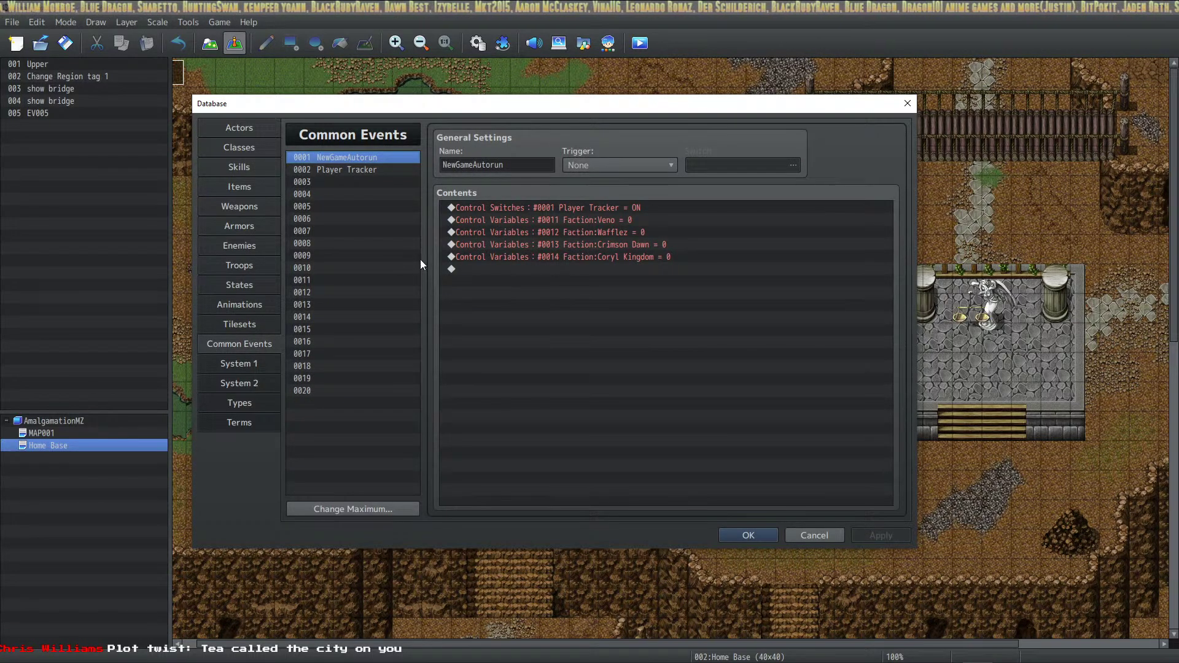
pyautogui.click(344, 184)
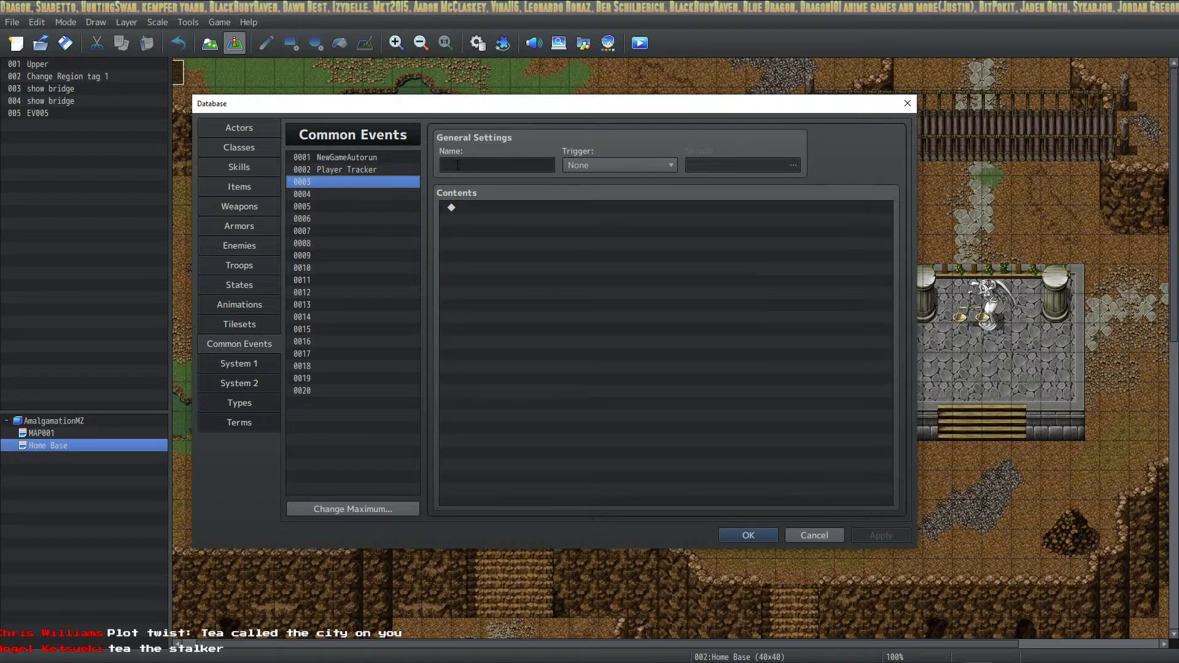
pyautogui.click(492, 165)
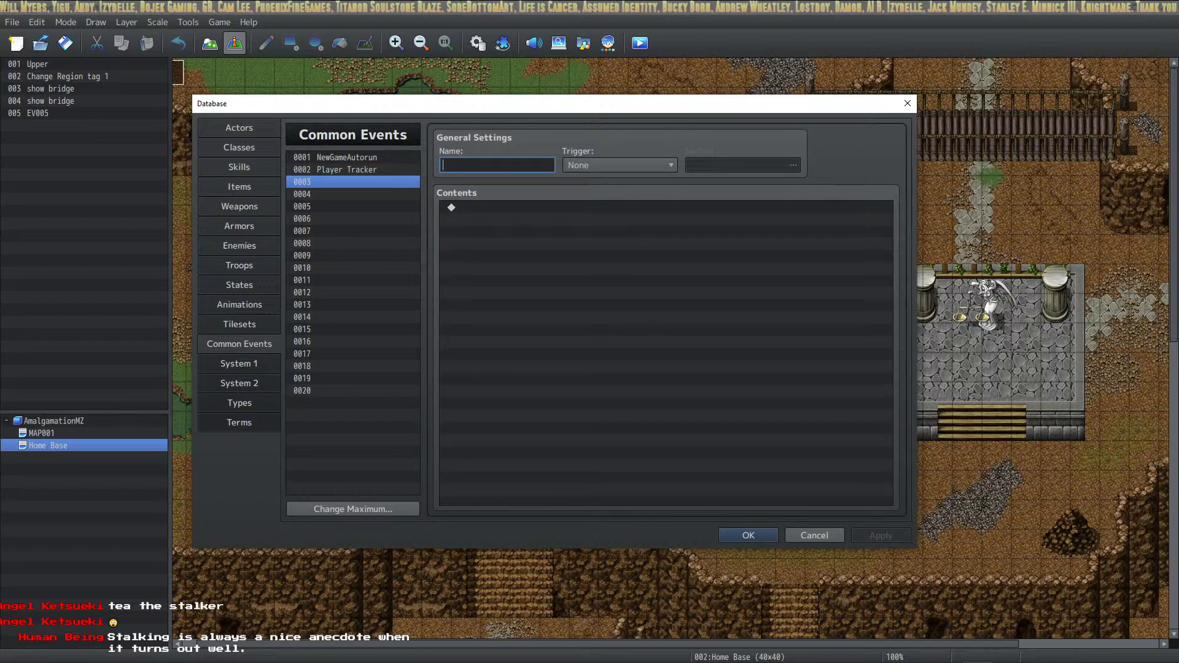
pyautogui.hotkey('alt', 'Tab')
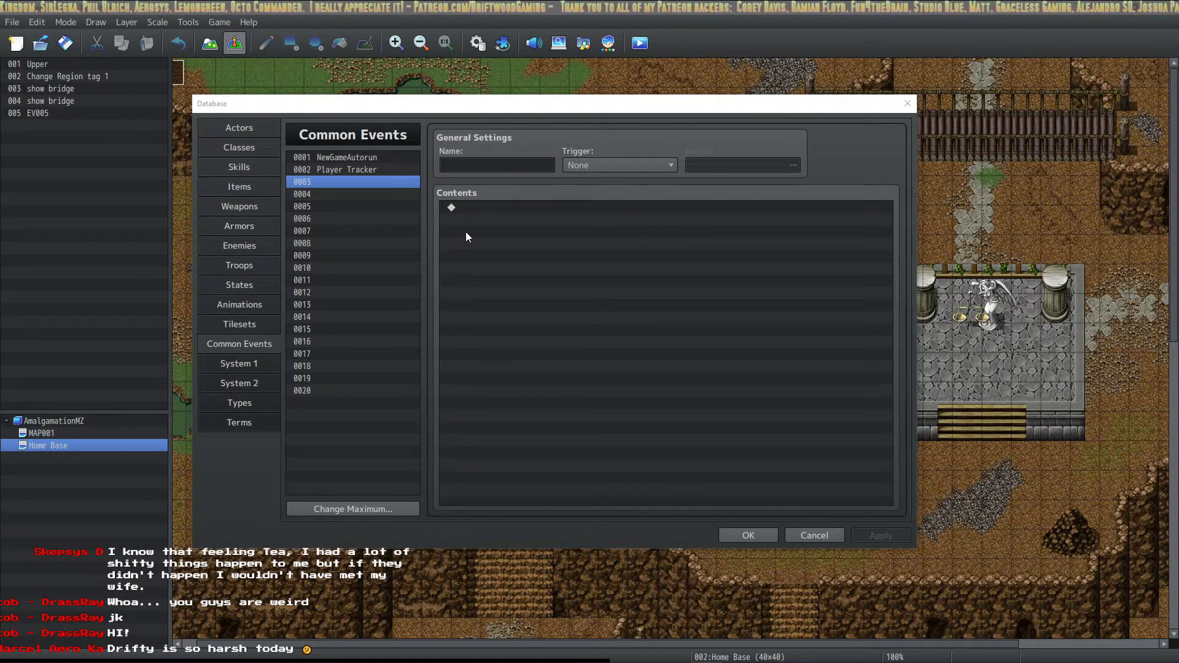
pyautogui.click(495, 167)
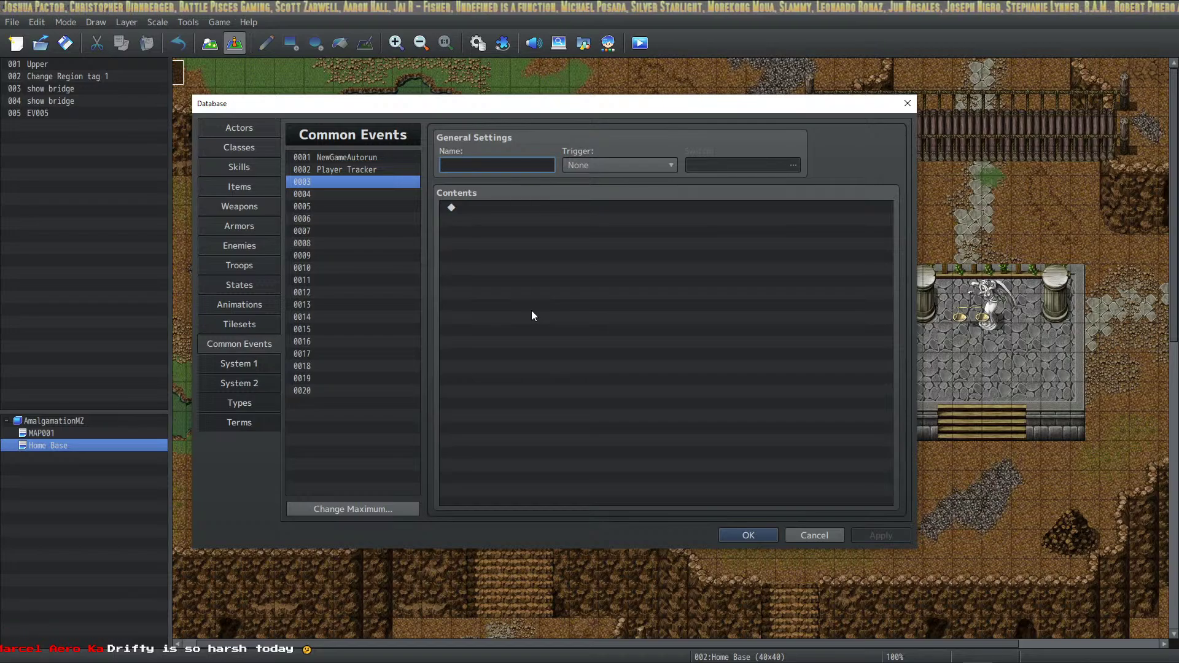
pyautogui.write('Ner')
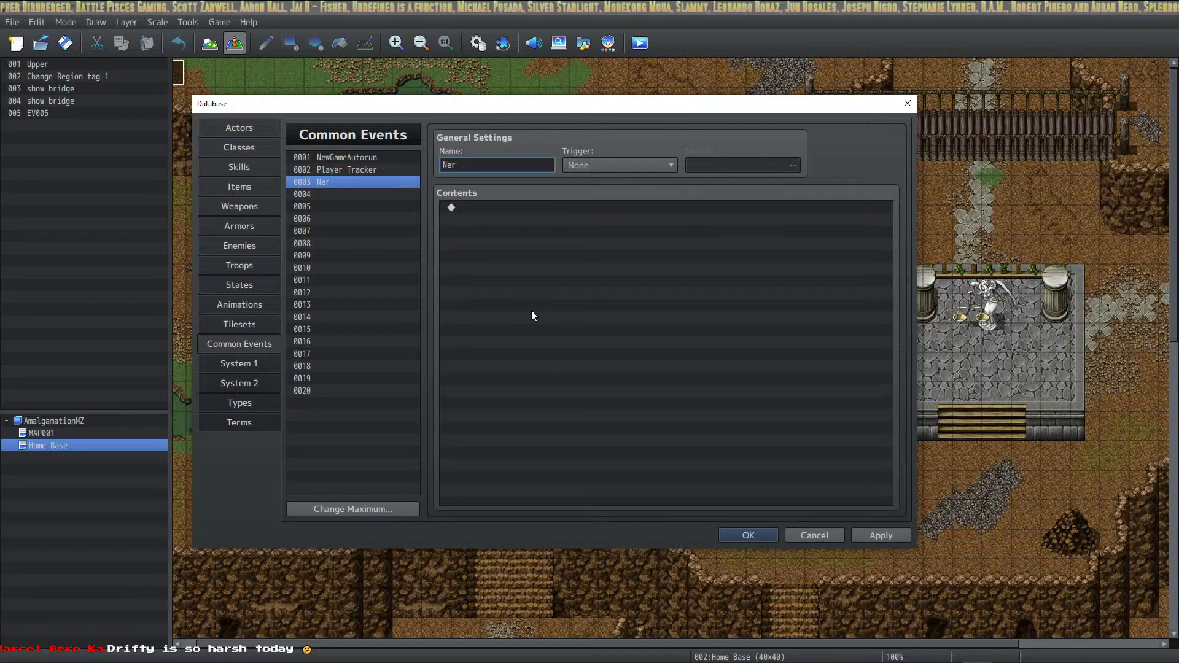
pyautogui.write('d Attack')
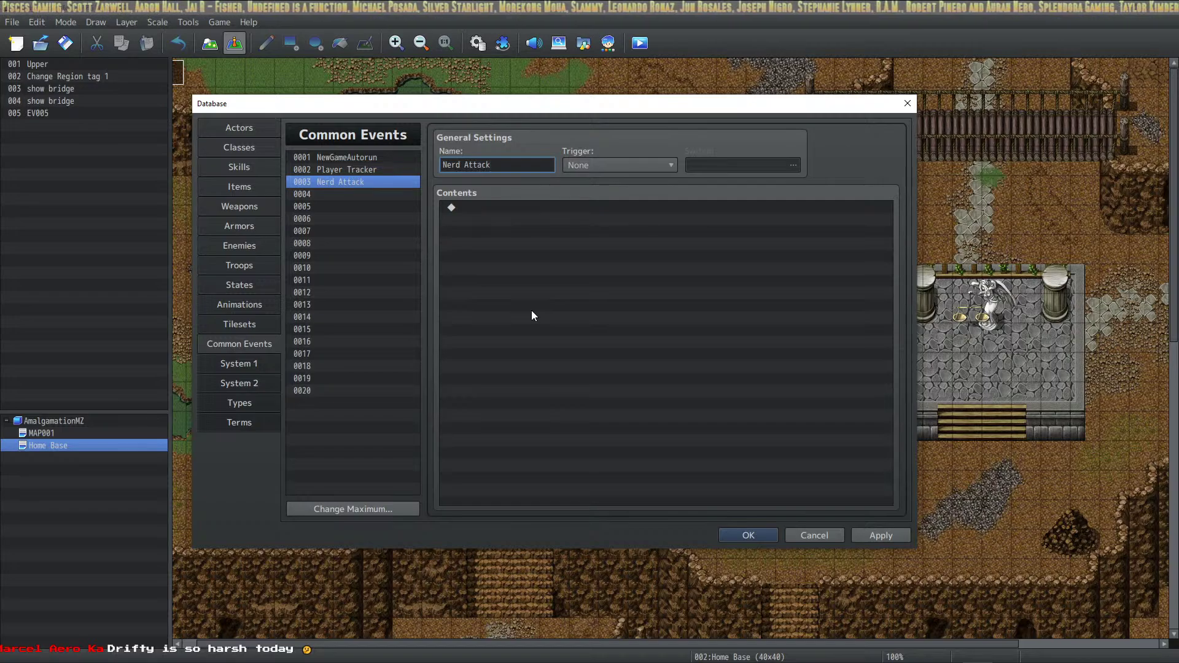
# Start a plugin command in the Nerd Attack event's contents and select VisuMZ_1_BattleCore as its plugin.
pyautogui.doubleClick(531, 209)
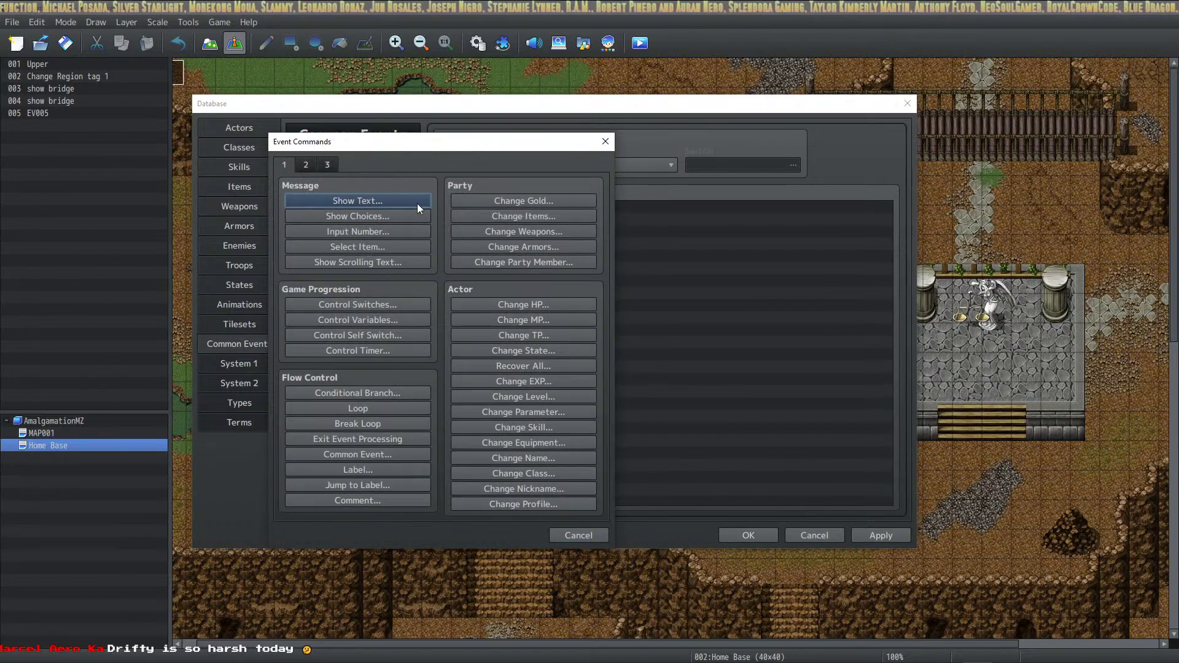
pyautogui.moveTo(474, 149); pyautogui.dragTo(652, 234)
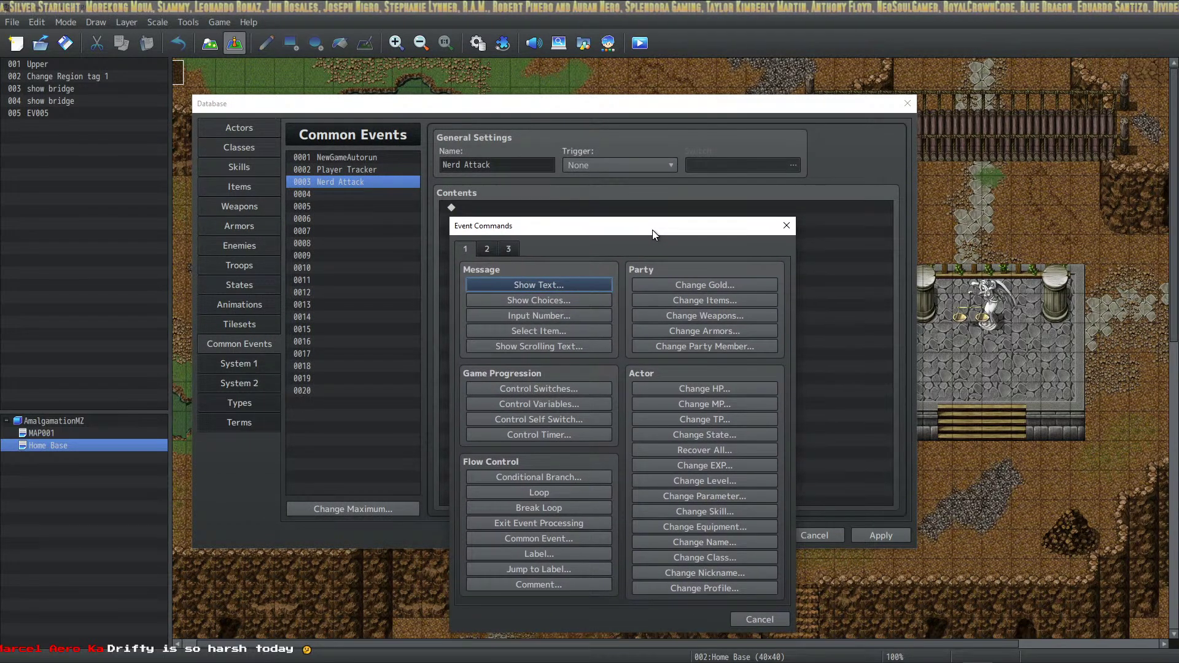
pyautogui.click(510, 247)
pyautogui.click(694, 585)
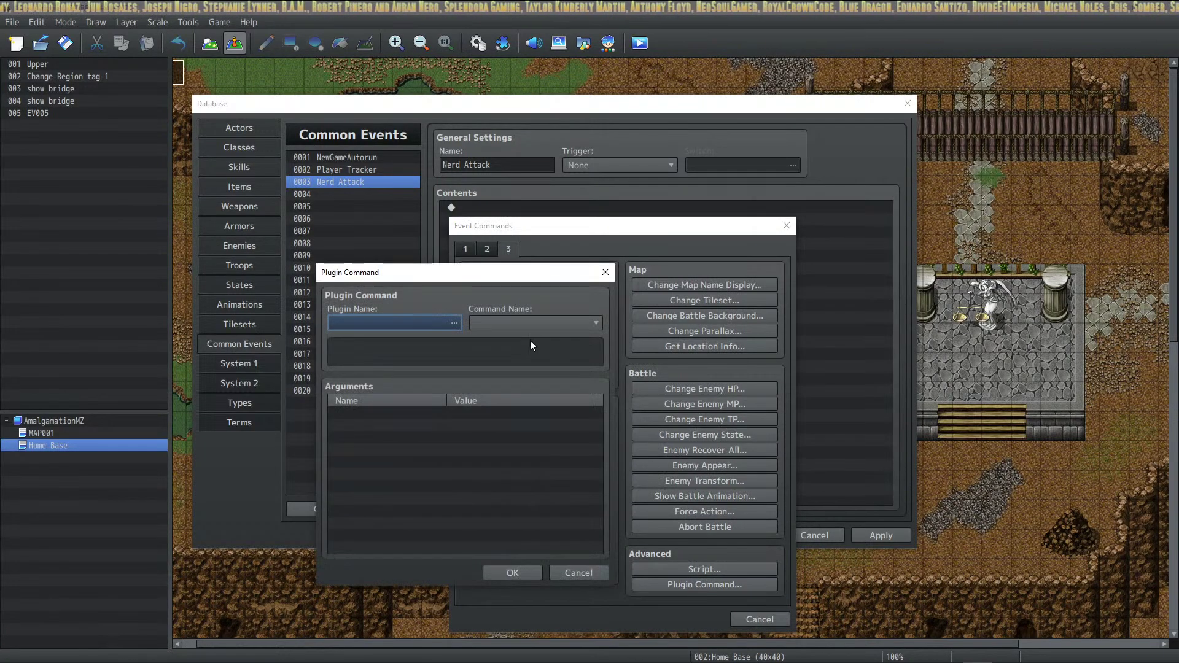
pyautogui.click(454, 325)
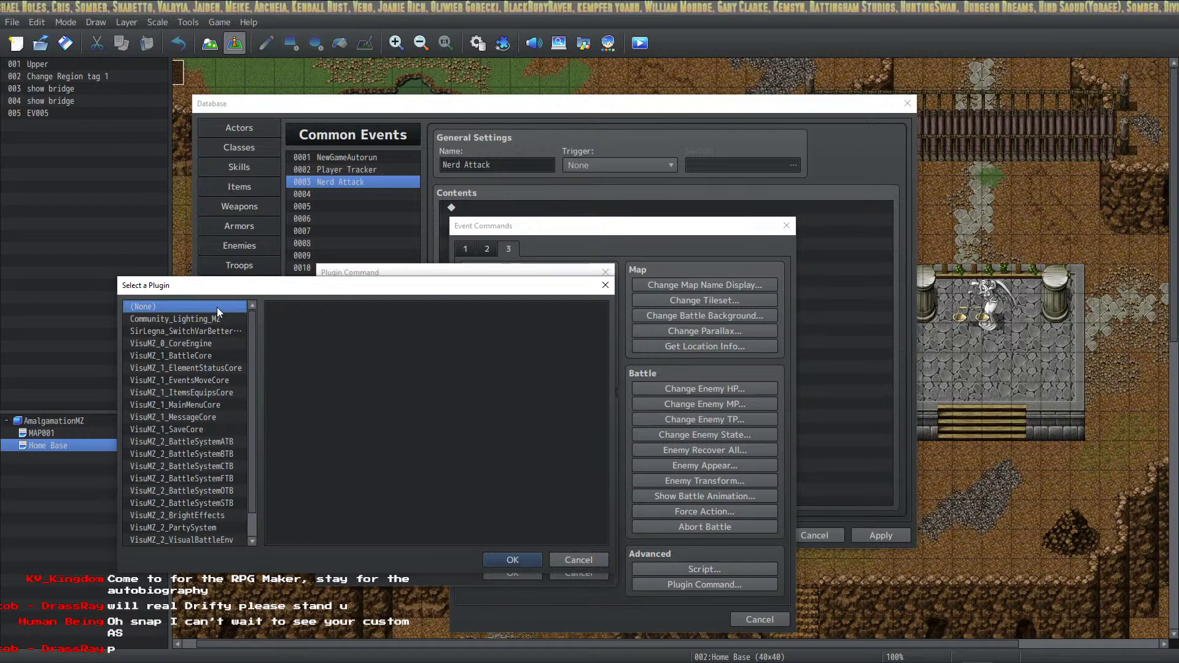
pyautogui.moveTo(250, 286); pyautogui.dragTo(322, 266)
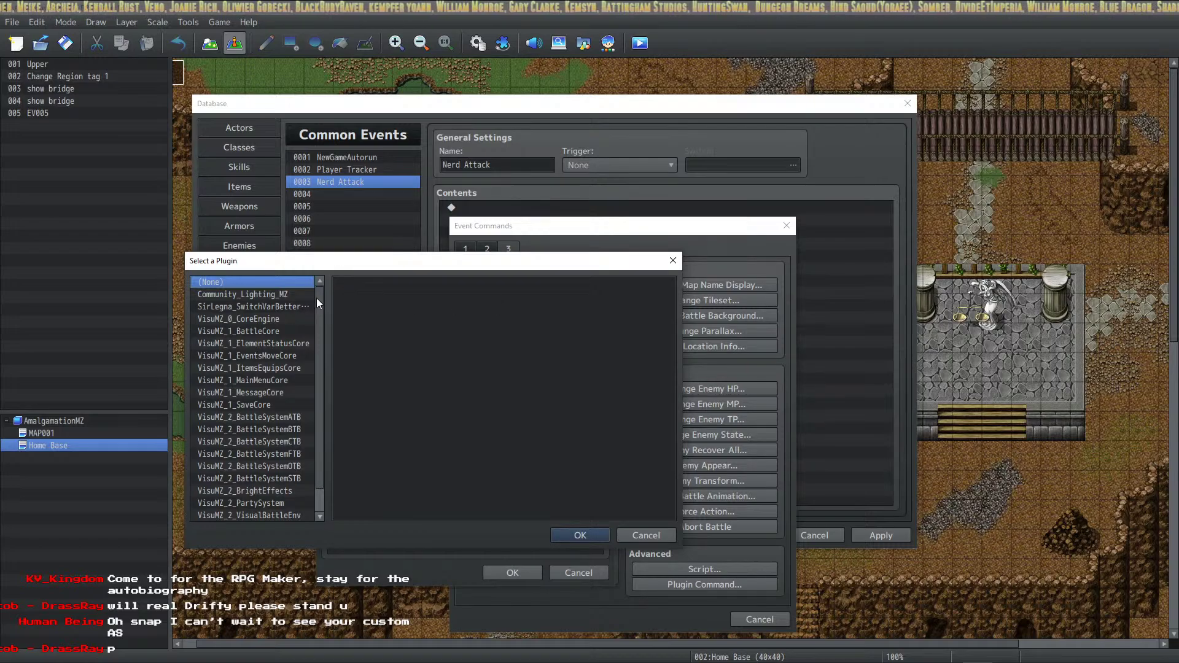
pyautogui.click(278, 297)
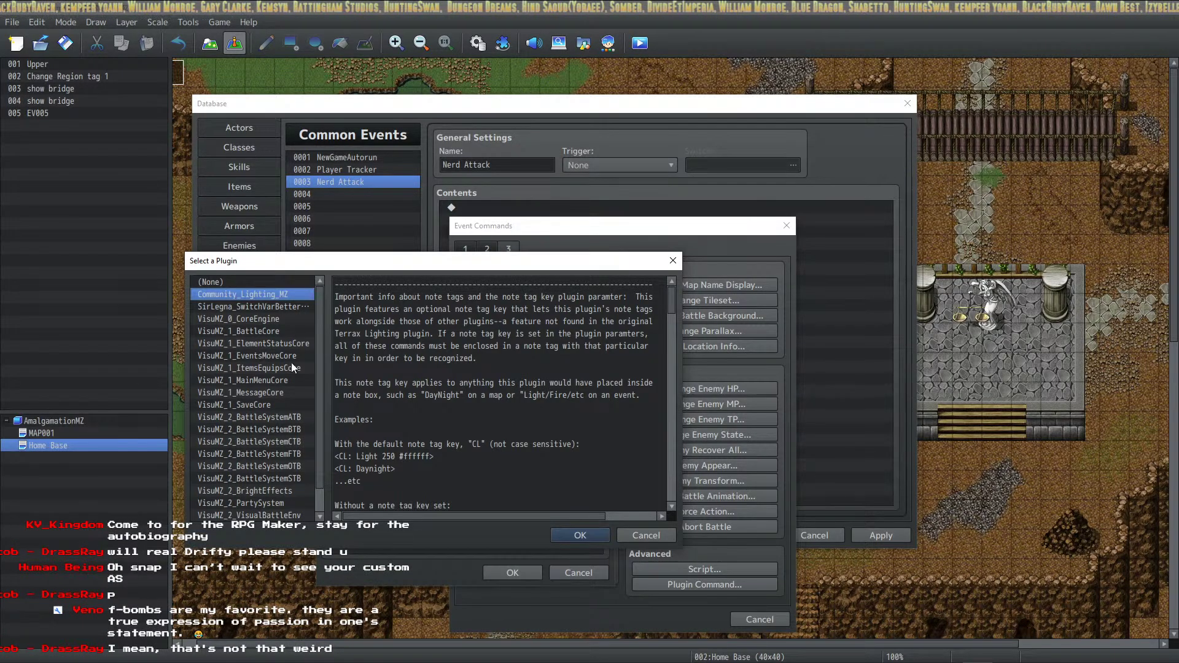
pyautogui.scroll(-1, 296, 320)
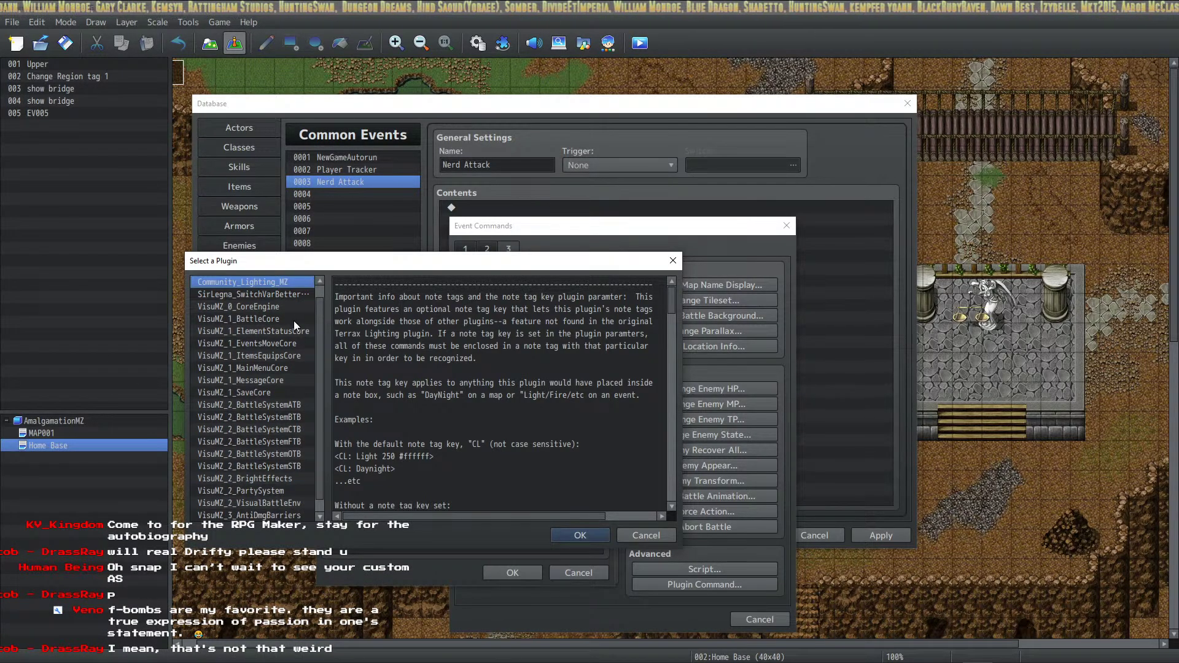
pyautogui.click(281, 320)
pyautogui.scroll(-2, 377, 337)
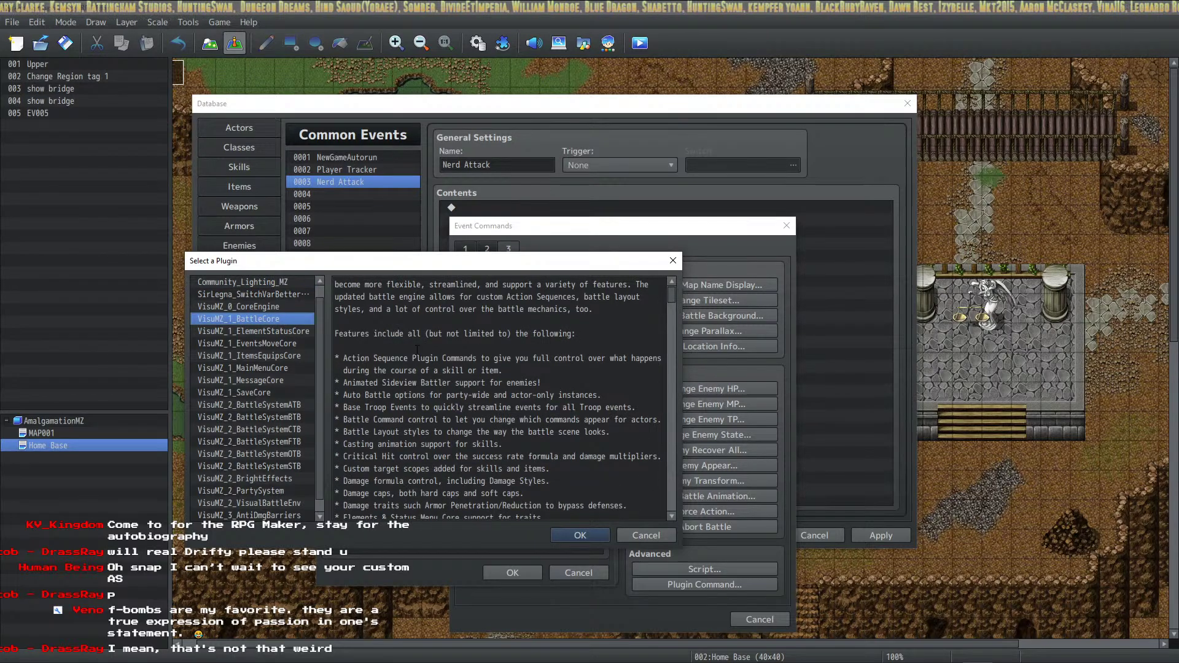
pyautogui.click(582, 537)
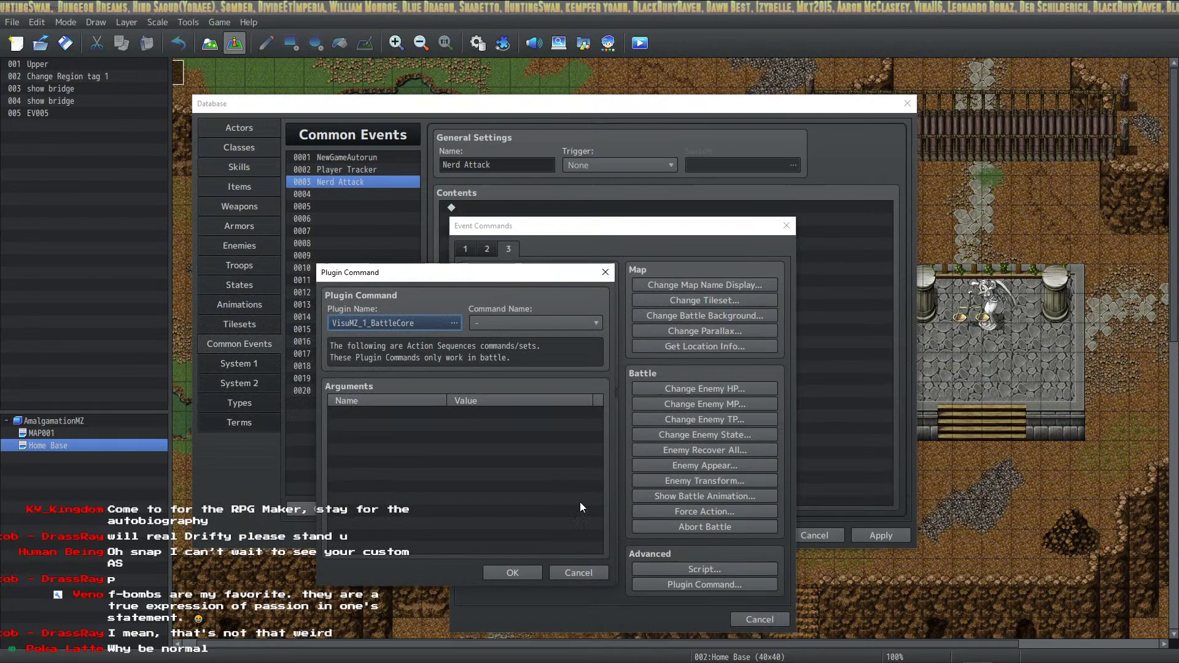
# Choose ACSET: Setup Action Set as the command and insert it with all its default arguments.
pyautogui.click(573, 322)
pyautogui.click(521, 345)
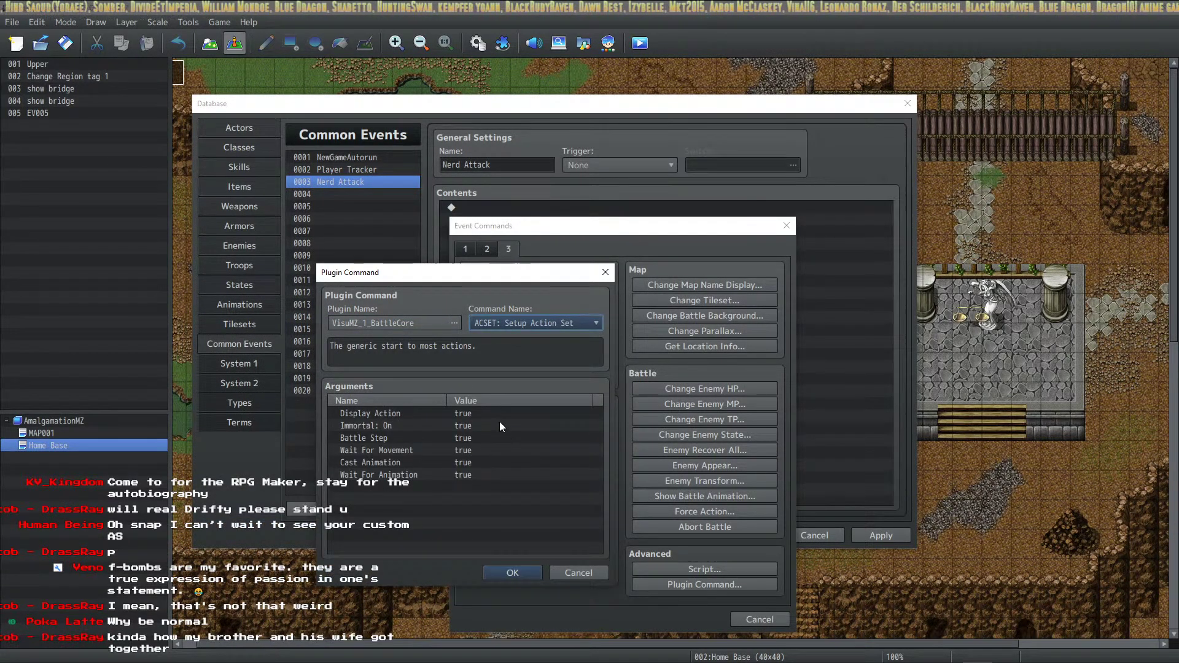
pyautogui.click(520, 575)
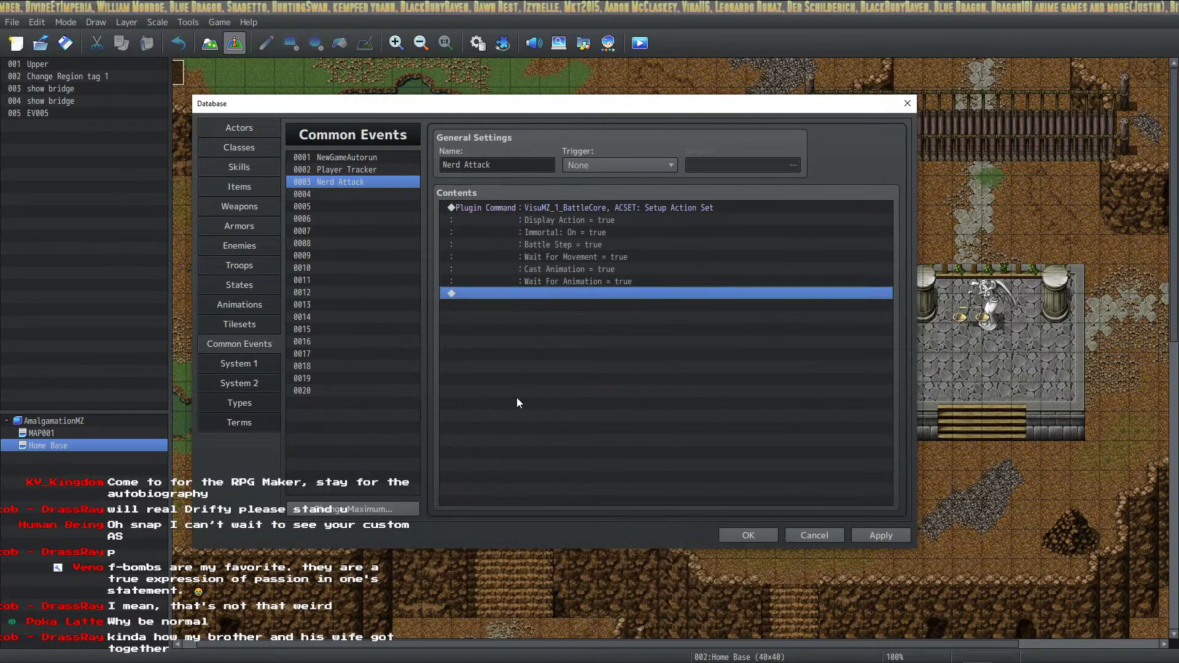
# Start a second VisuMZ_1_BattleCore plugin command on the line below Setup Action Set.
pyautogui.doubleClick(550, 293)
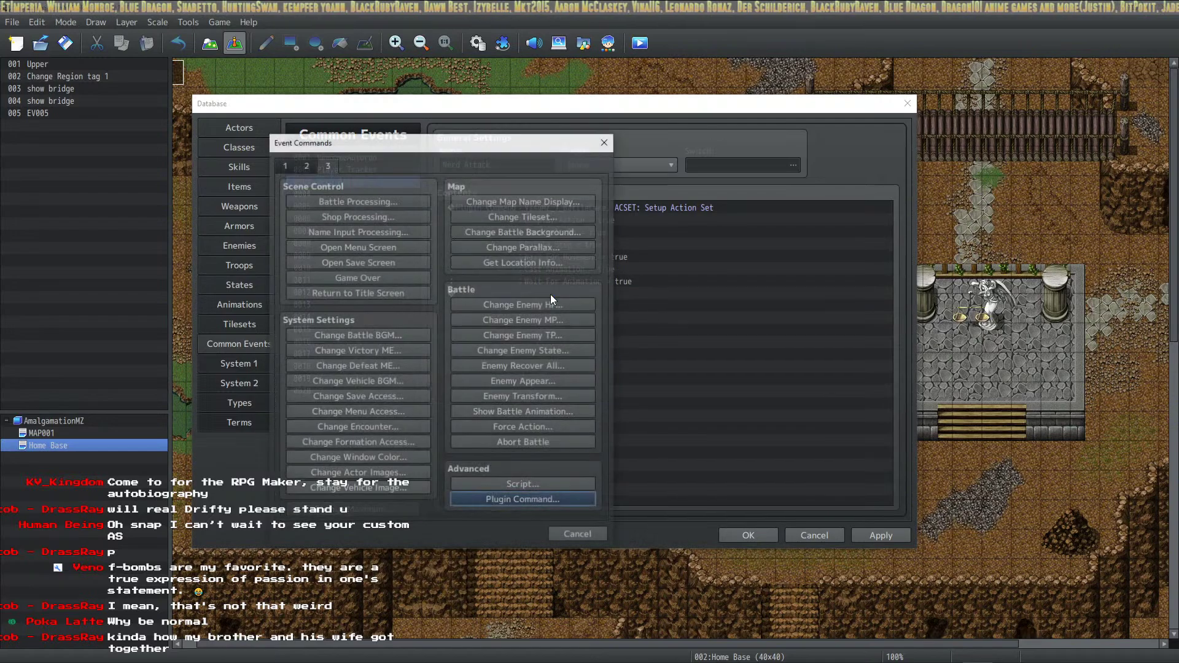
pyautogui.click(498, 499)
pyautogui.click(380, 249)
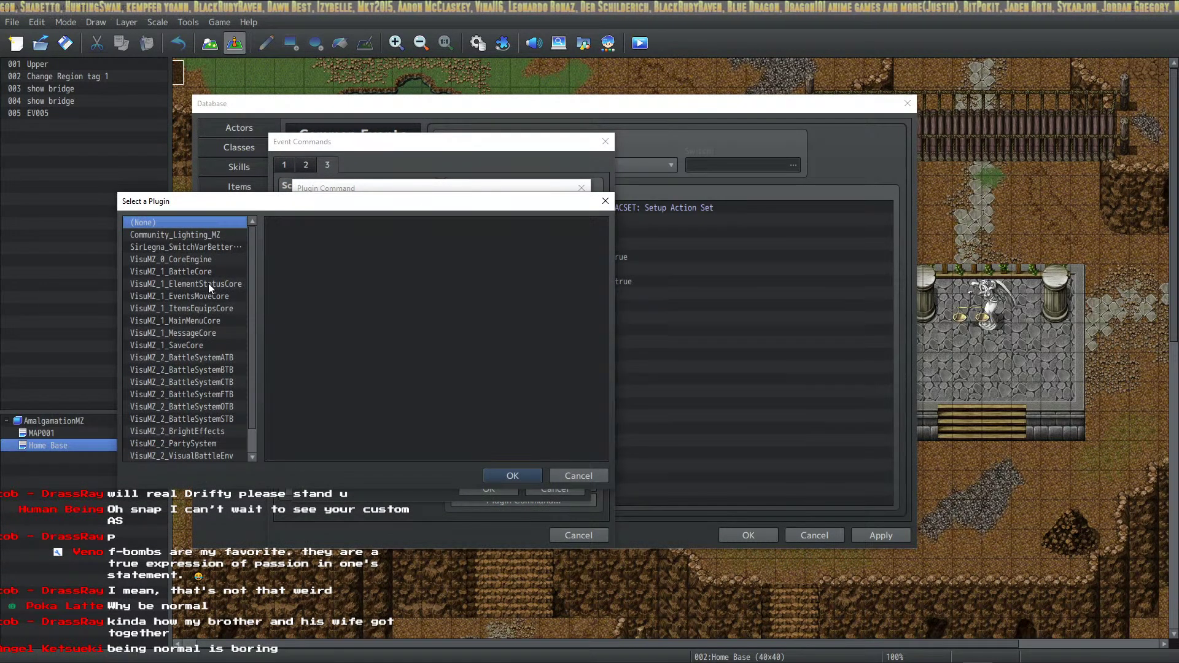
pyautogui.click(215, 271)
pyautogui.click(519, 472)
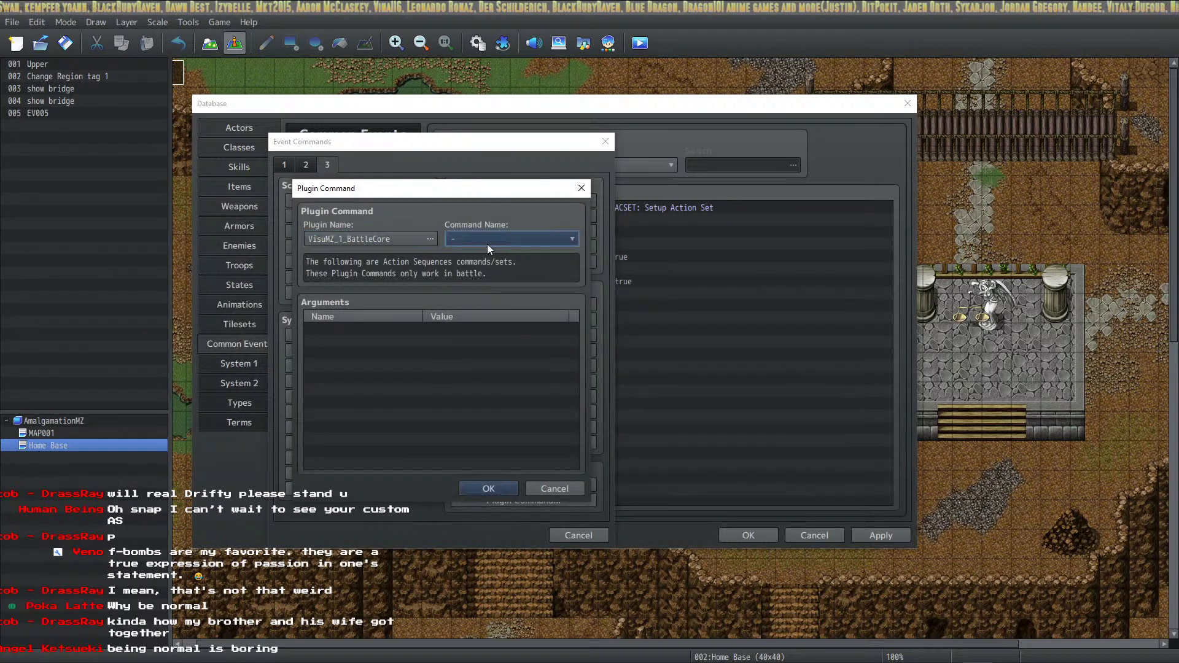
# Choose ANIM: Action Animation as the command for the second Battle Core plugin command.
pyautogui.click(488, 241)
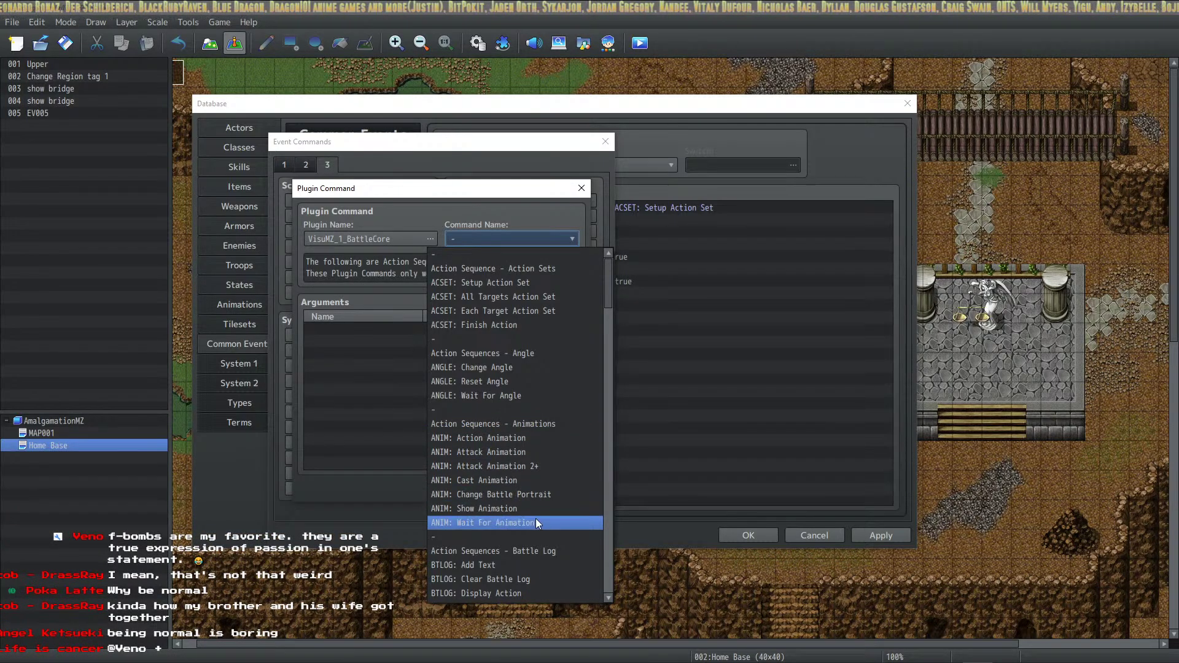
pyautogui.click(545, 480)
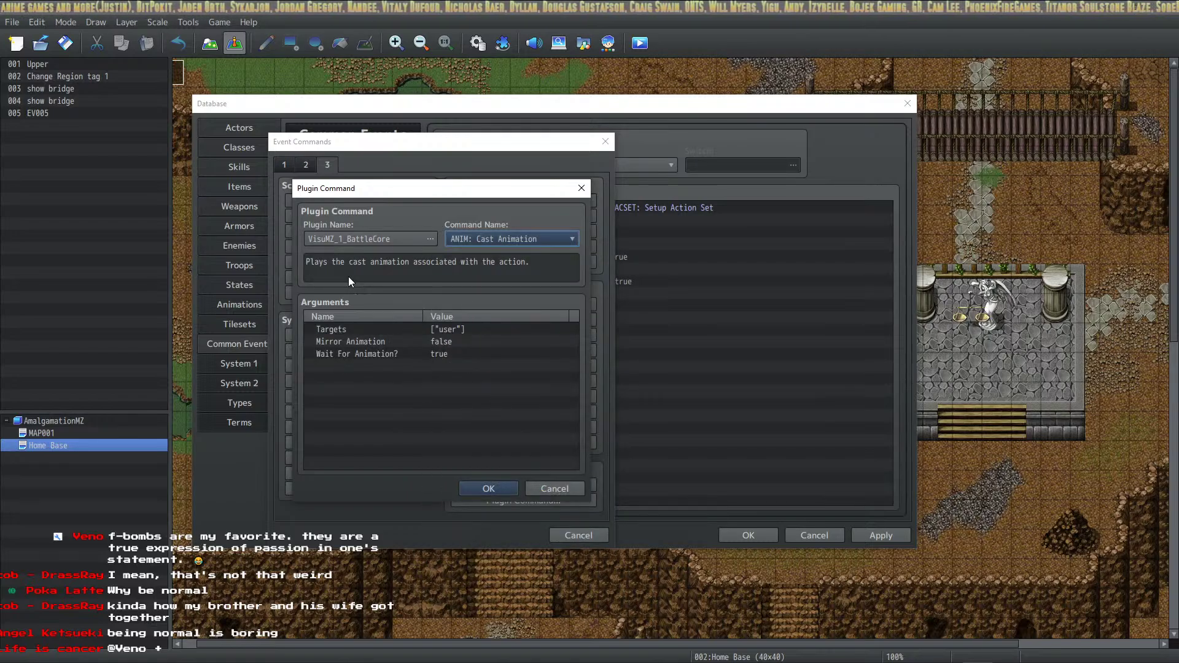
pyautogui.click(557, 238)
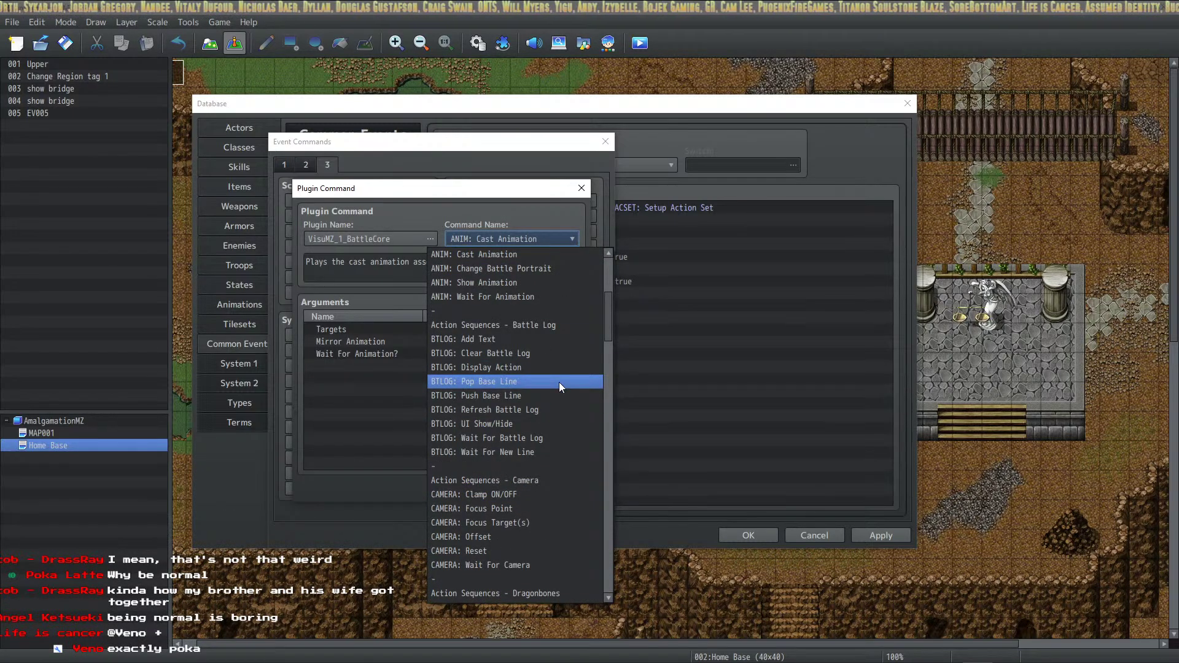
pyautogui.scroll(4, 555, 322)
pyautogui.scroll(2, 574, 337)
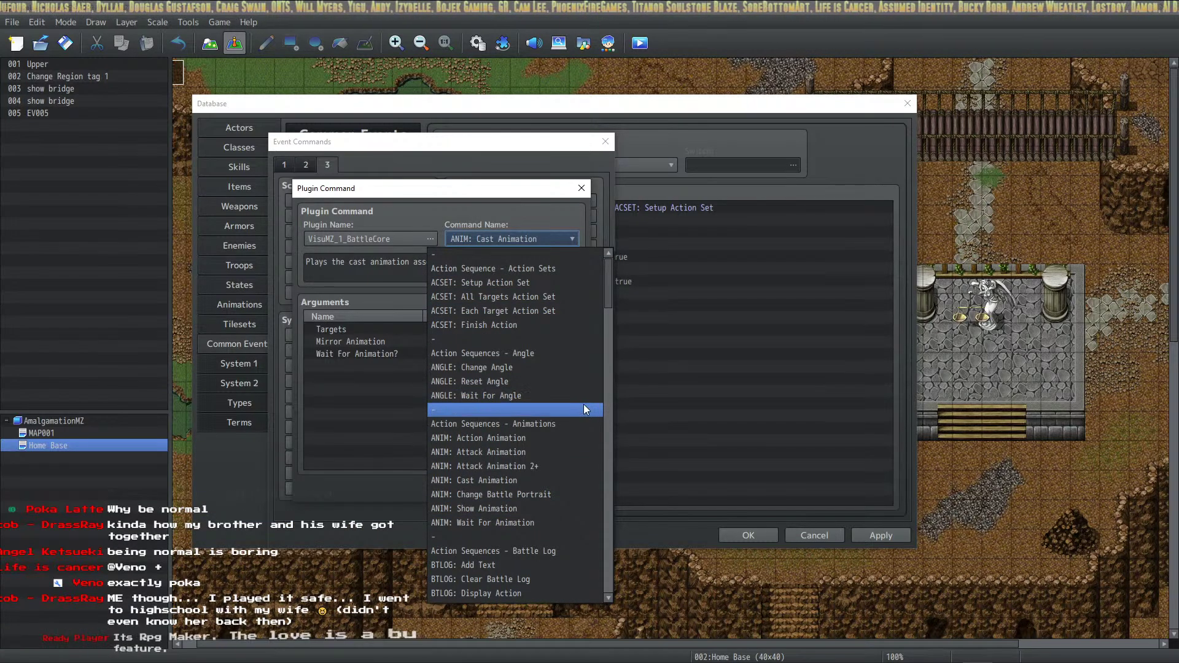
pyautogui.click(567, 438)
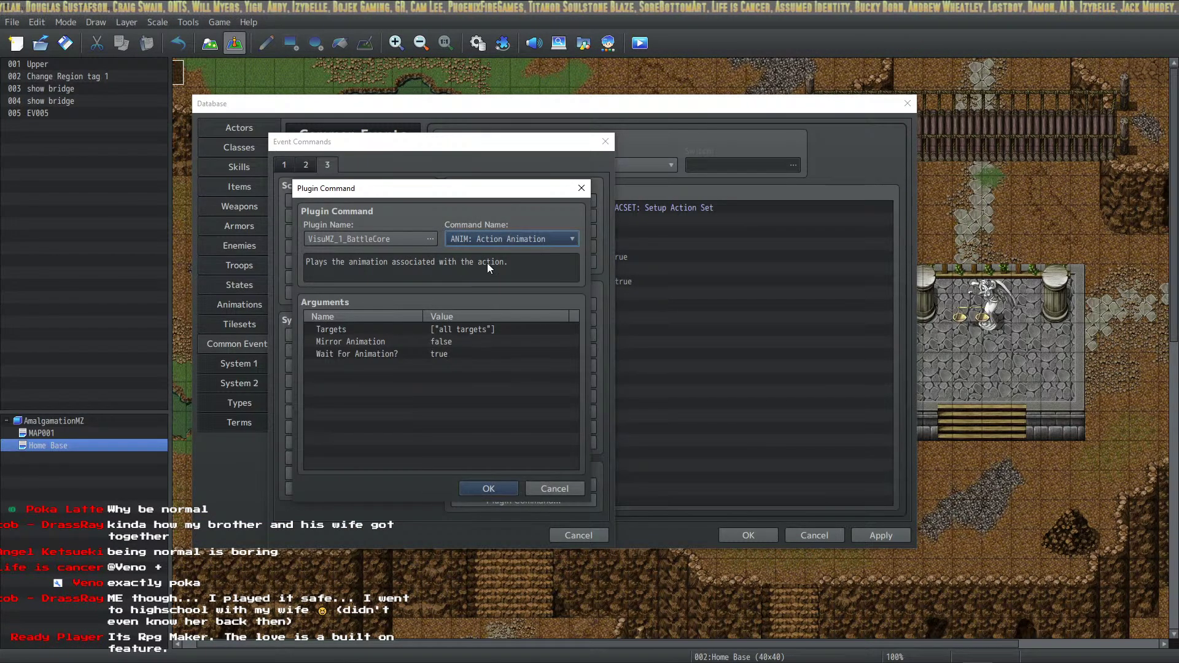
# Set the Action Animation's Targets argument to current target and insert the command into the Nerd Attack event.
pyautogui.doubleClick(489, 331)
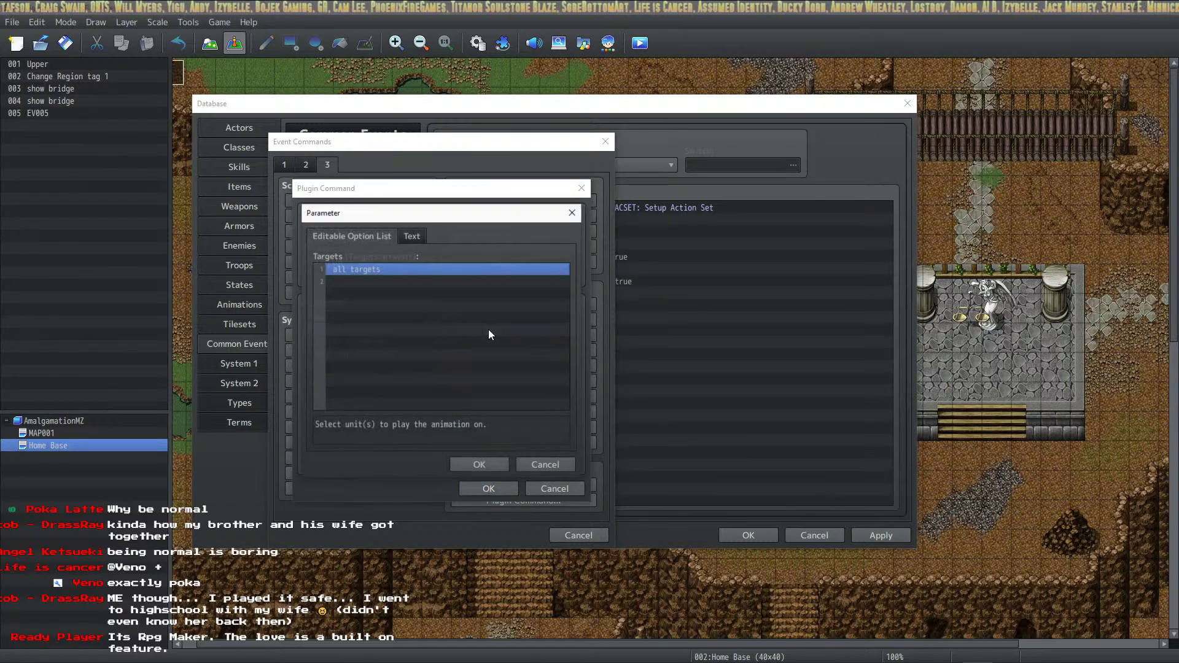
pyautogui.doubleClick(361, 268)
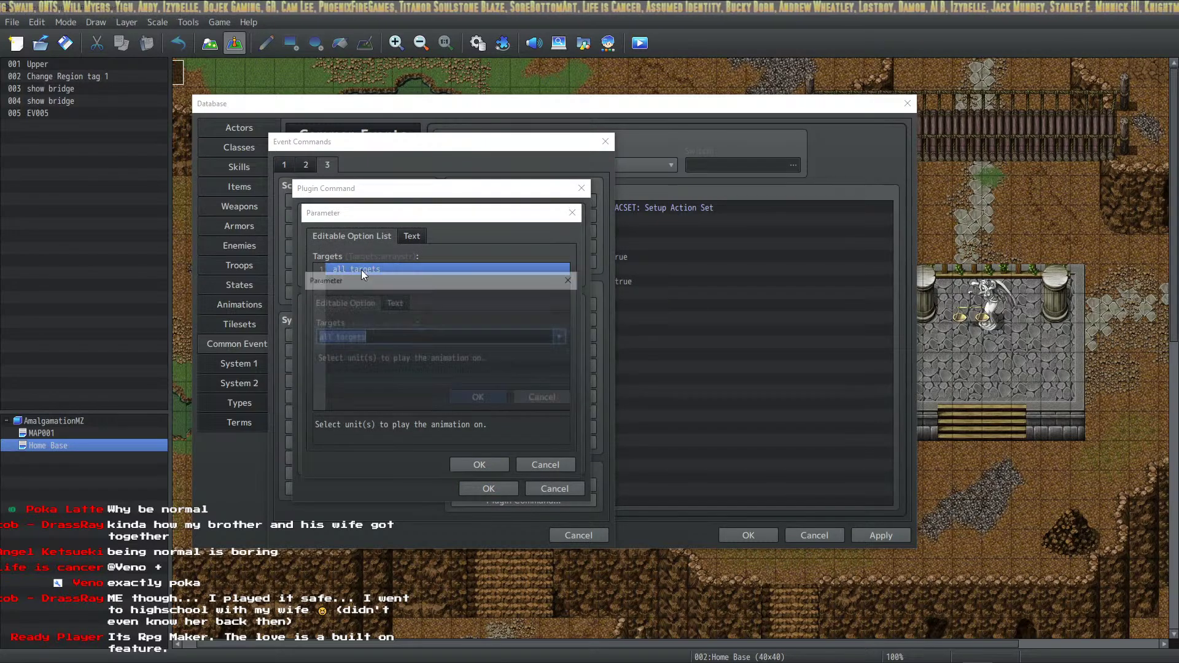
pyautogui.click(563, 337)
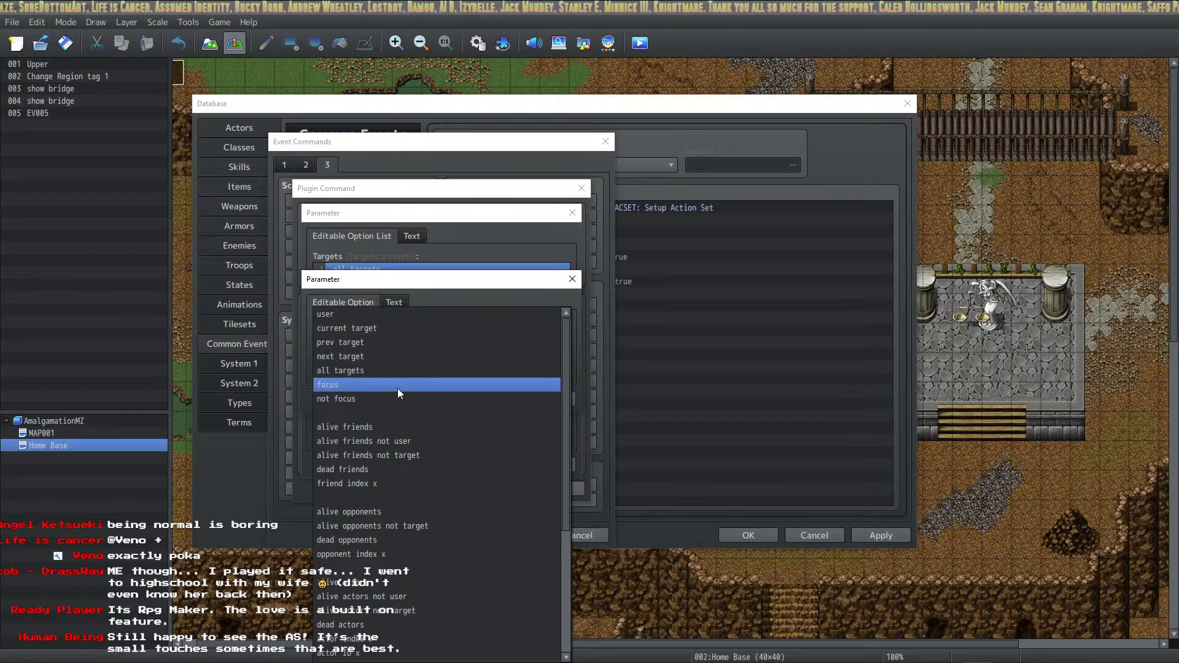
pyautogui.click(385, 330)
pyautogui.click(470, 396)
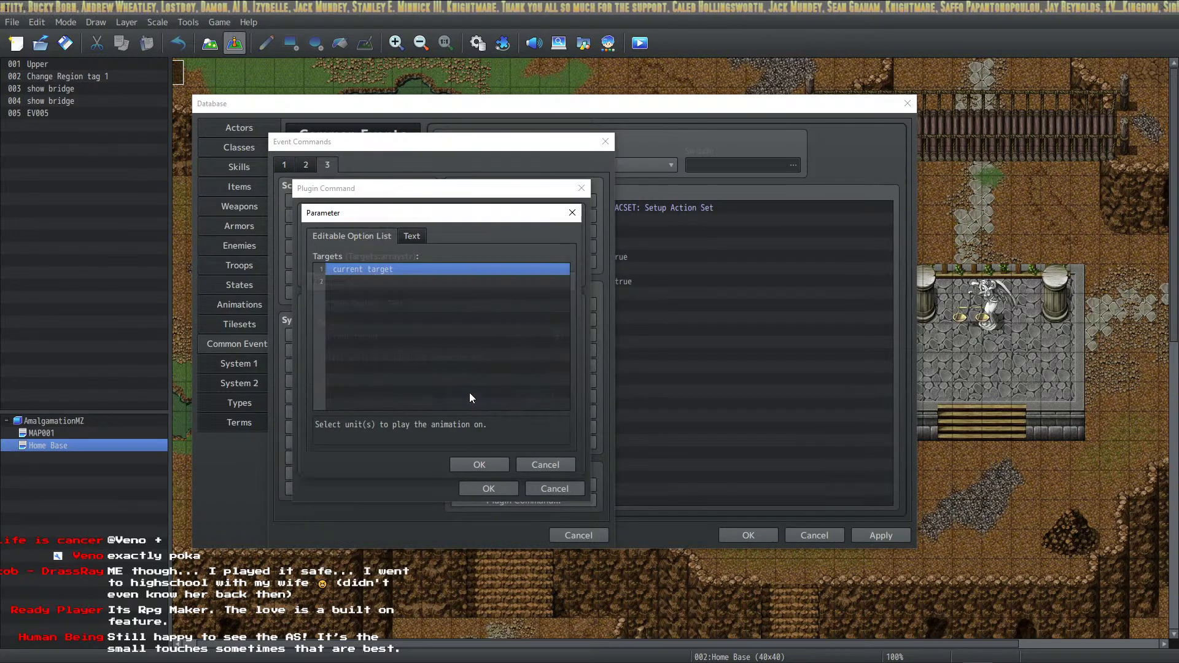
pyautogui.click(480, 462)
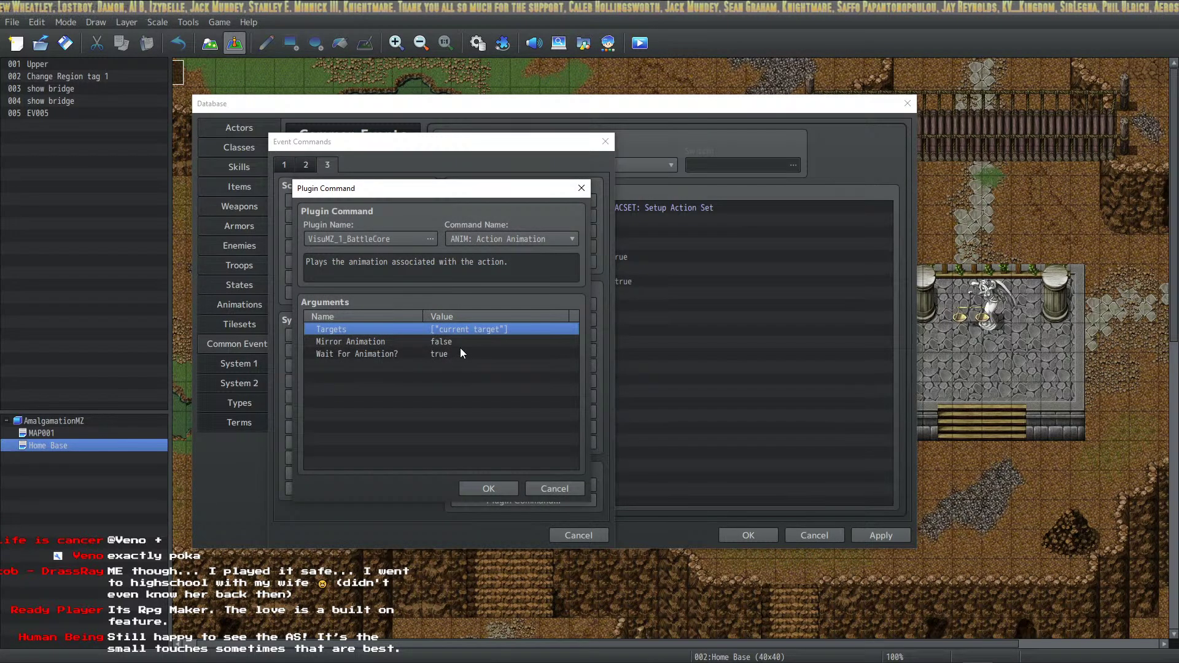
pyautogui.click(491, 488)
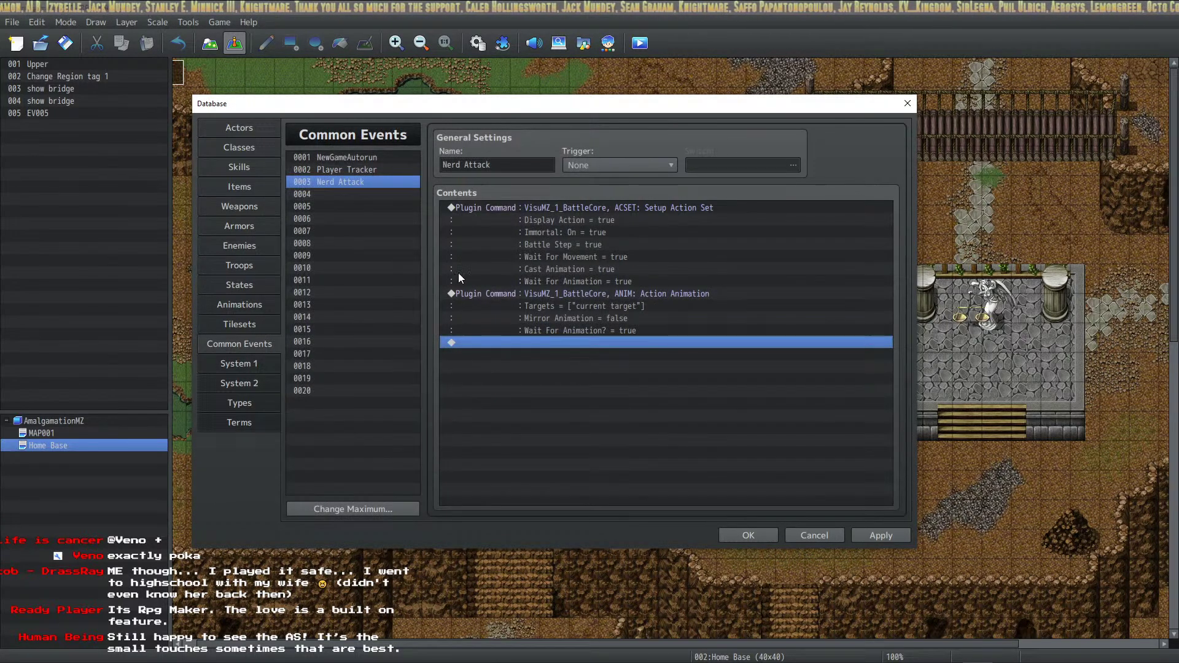
# Start a new plugin command above the Action Animation line and select VisuMZ_1_BattleCore as its plugin.
pyautogui.rightClick(501, 294)
pyautogui.click(553, 300)
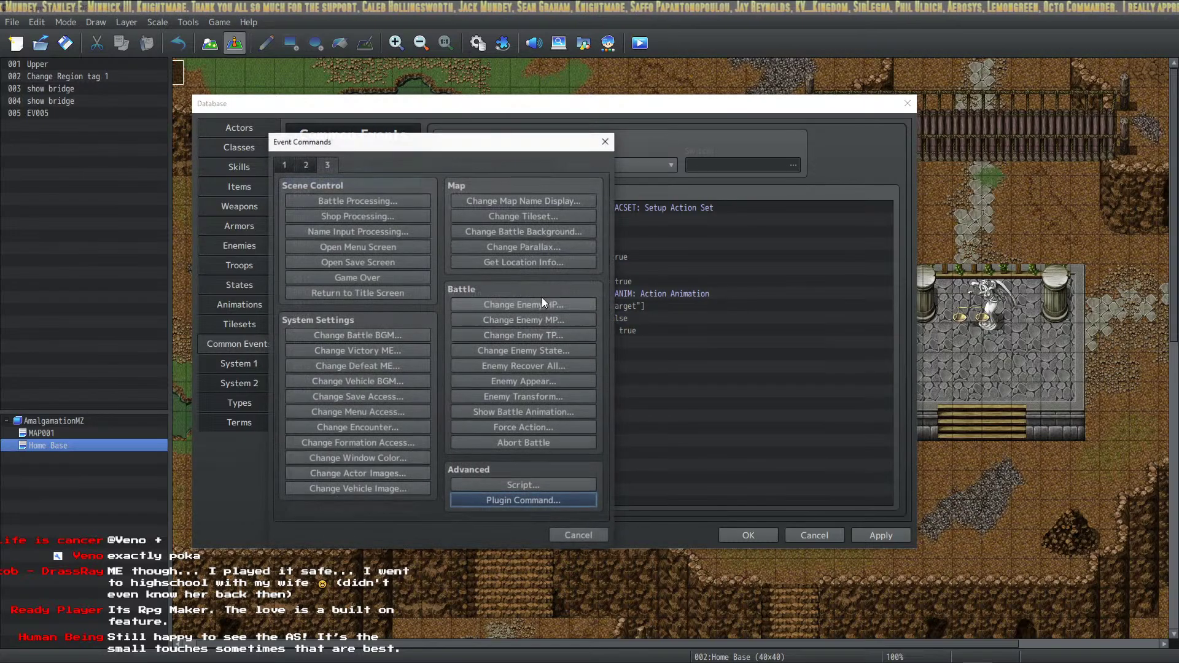
pyautogui.click(518, 501)
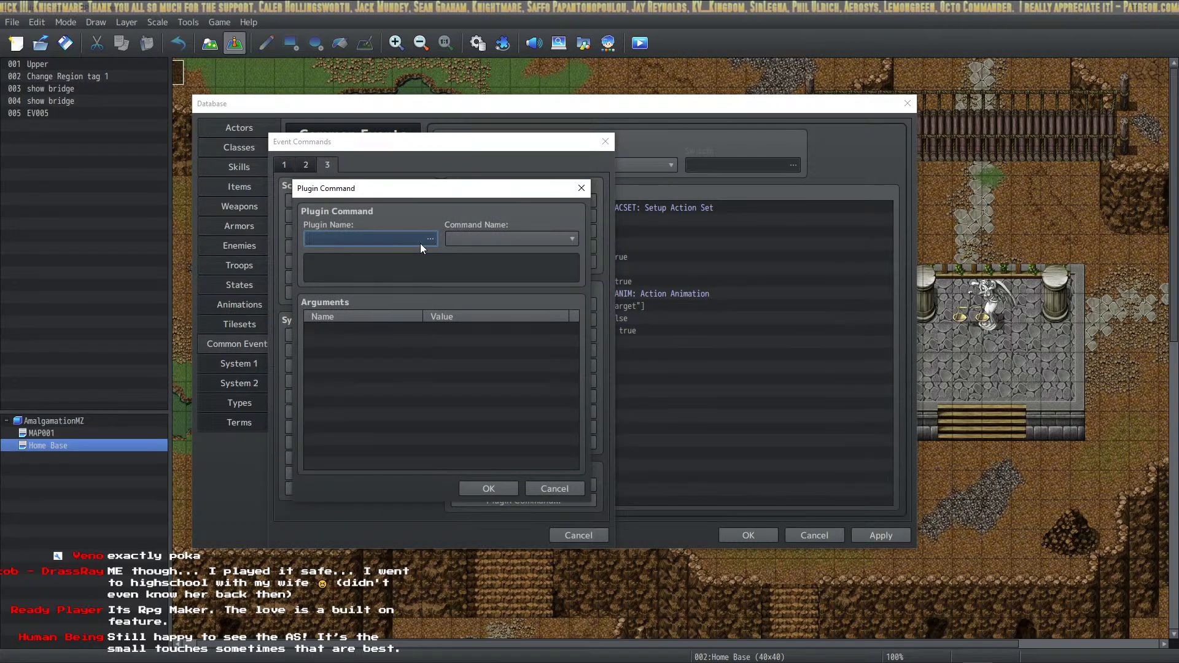
pyautogui.click(421, 243)
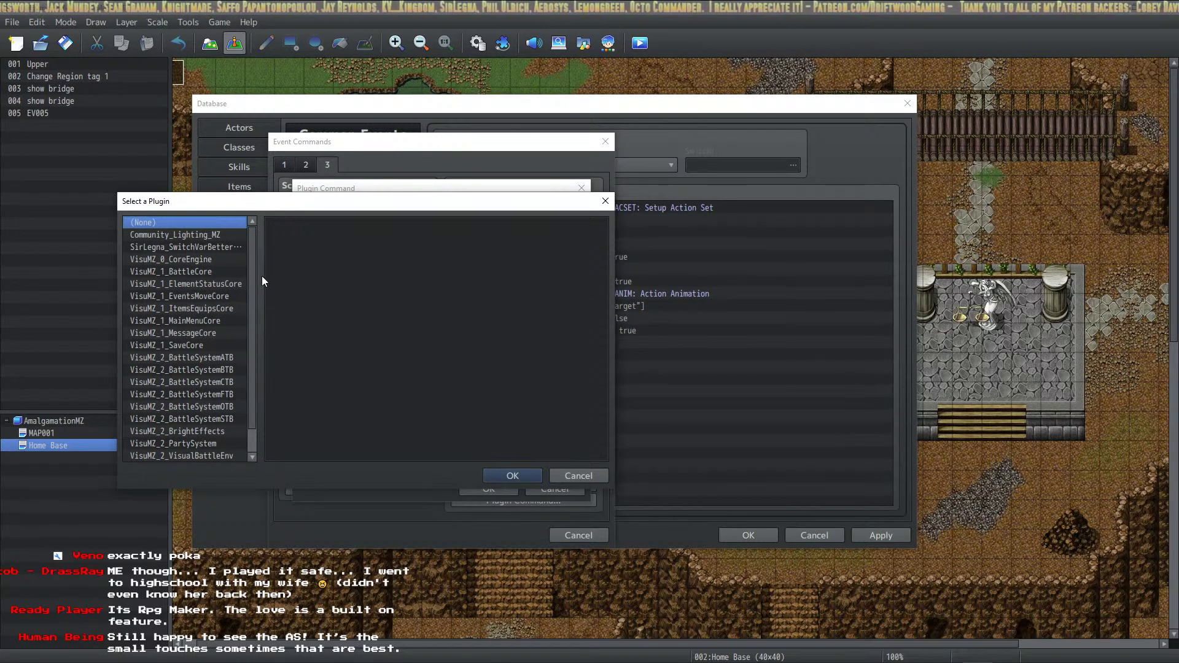
pyautogui.scroll(-1, 234, 280)
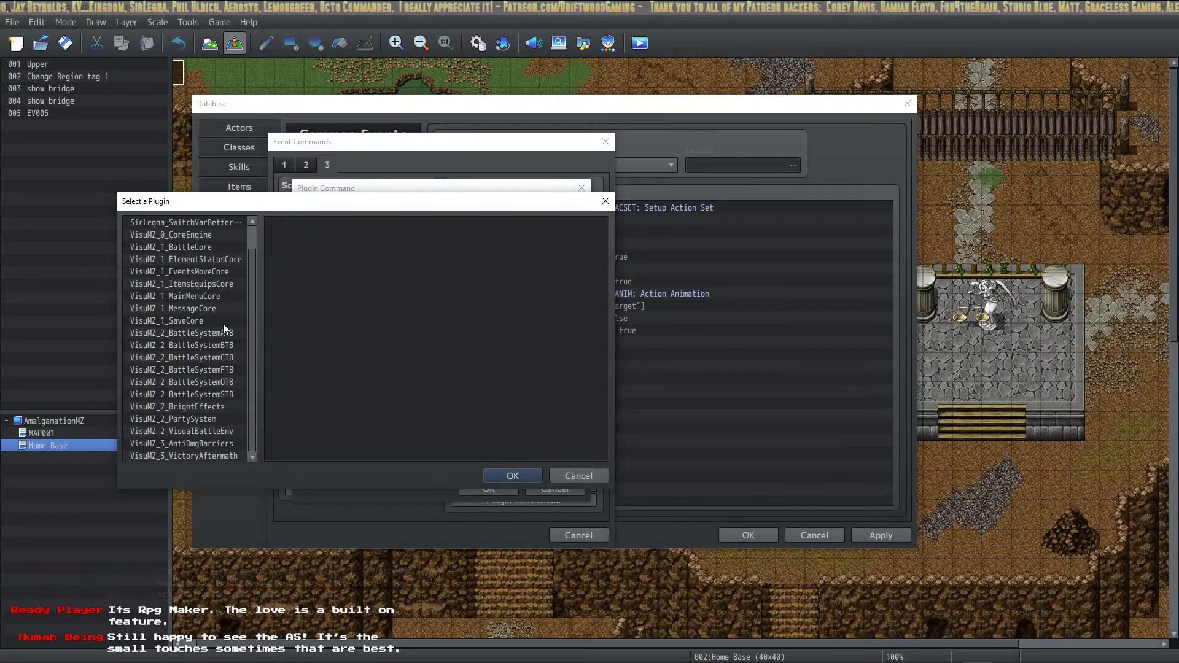
pyautogui.scroll(1, 222, 323)
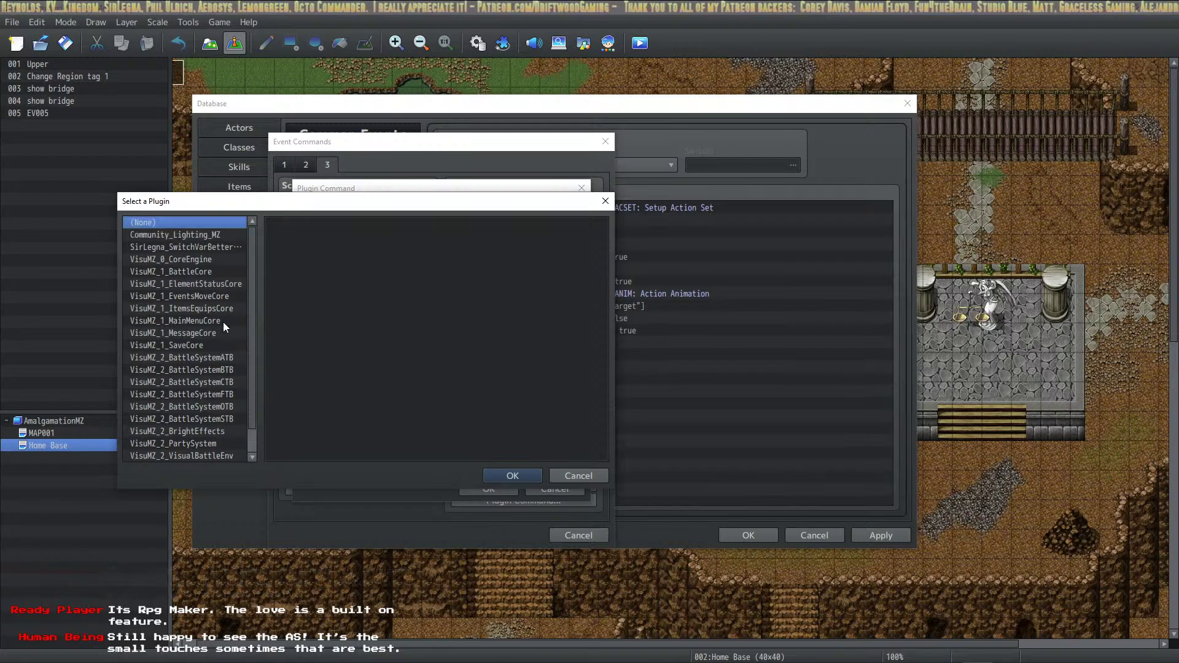
pyautogui.click(220, 271)
pyautogui.click(515, 476)
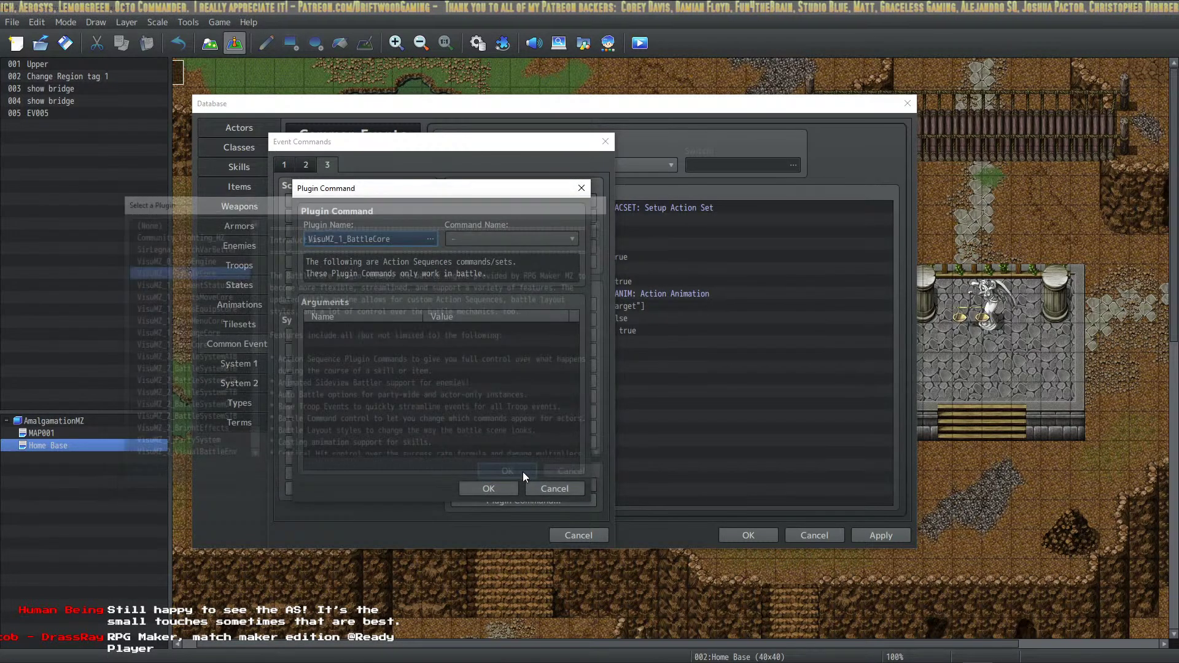
# Choose the Action Sequences - Impact entry as the command and insert it between Setup Action Set and Action Animation.
pyautogui.click(513, 237)
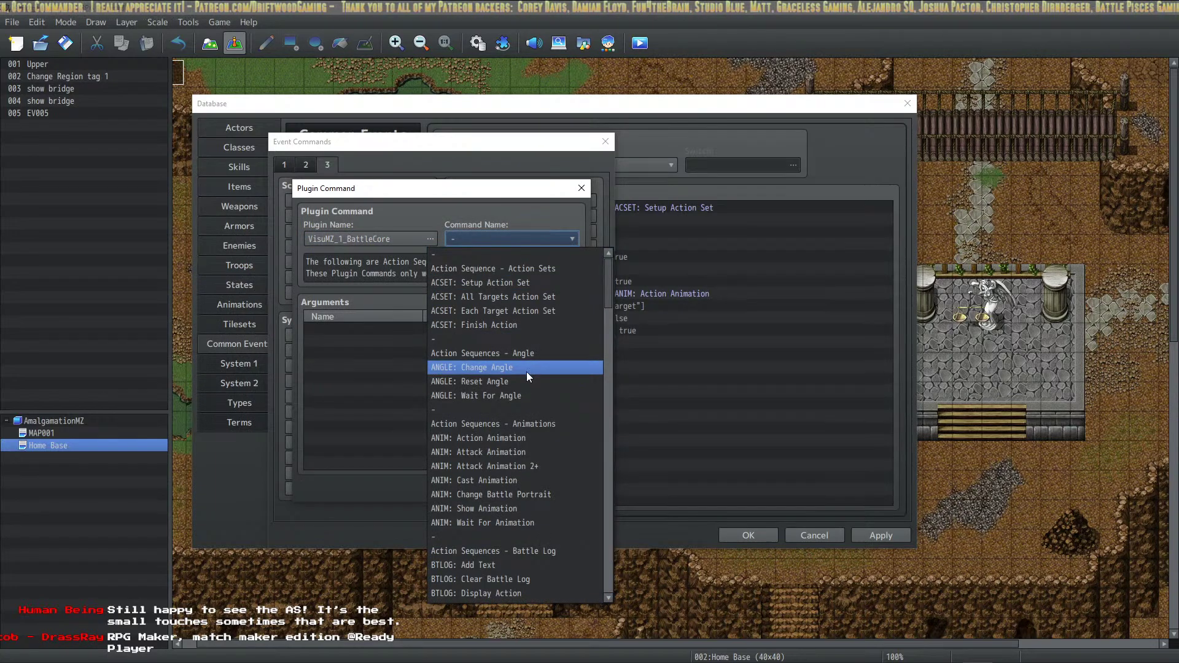
pyautogui.scroll(-4, 499, 408)
pyautogui.scroll(-7, 536, 427)
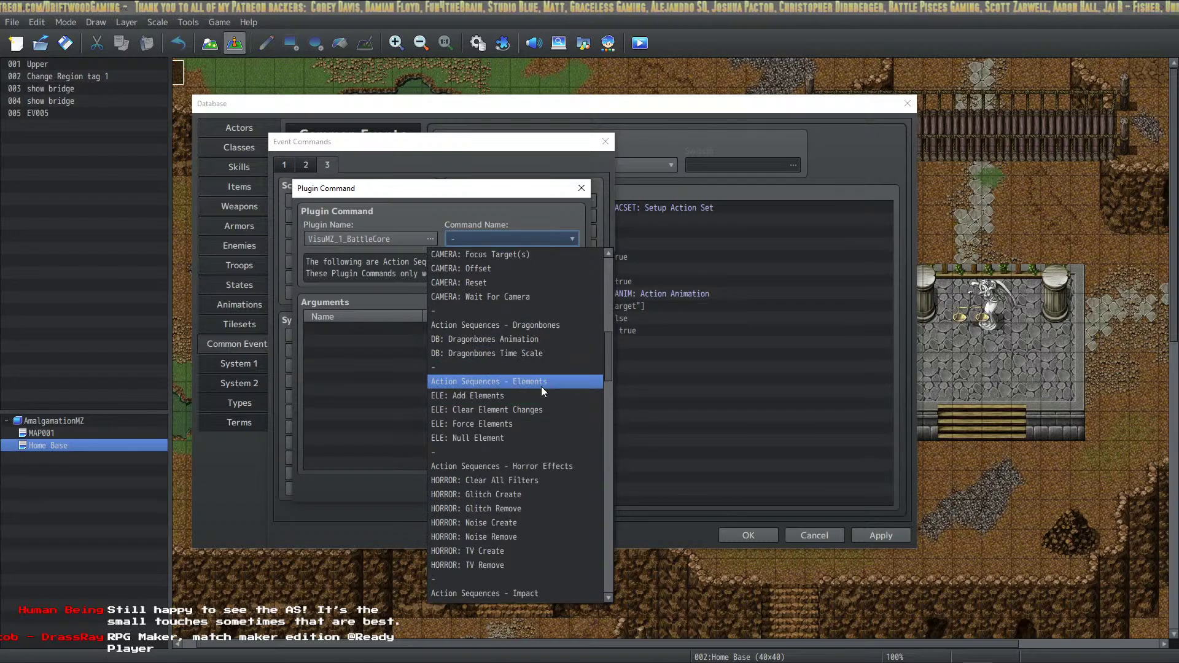
pyautogui.scroll(-2, 543, 400)
pyautogui.scroll(-4, 551, 433)
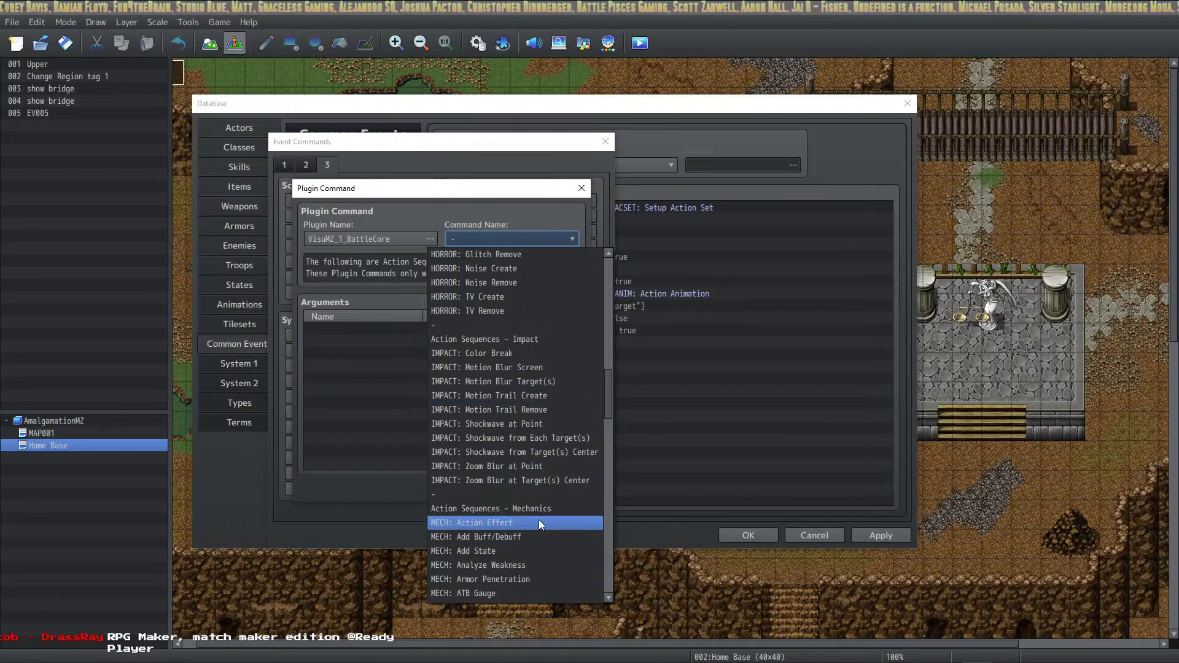
pyautogui.scroll(1, 544, 499)
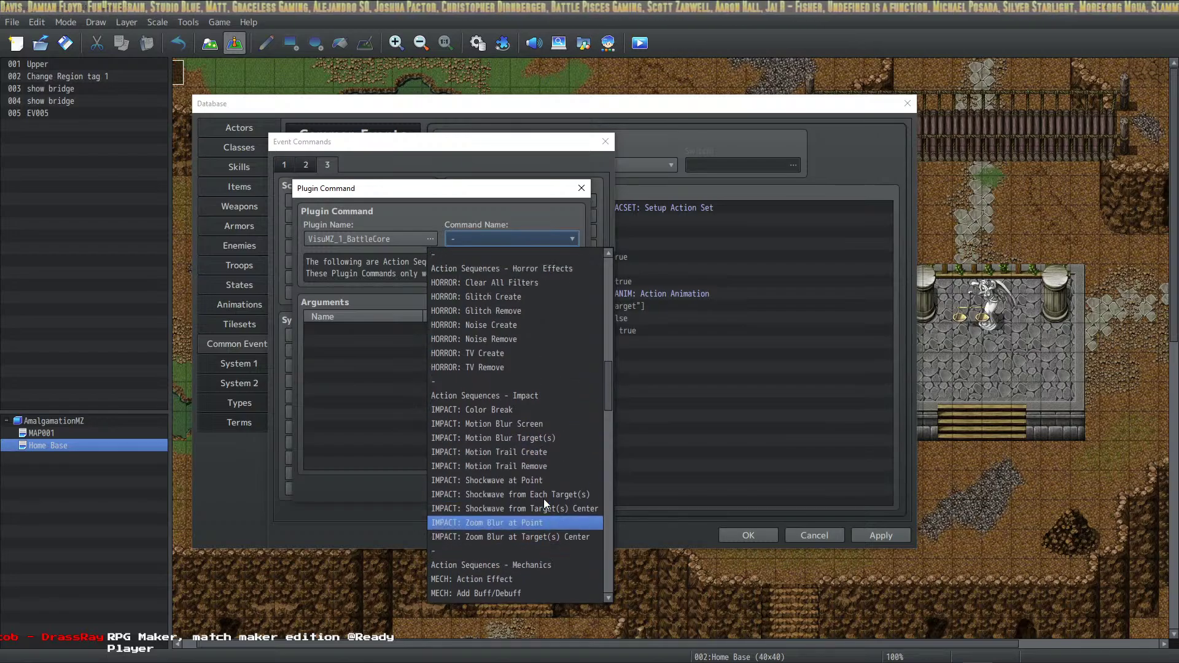
pyautogui.click(549, 396)
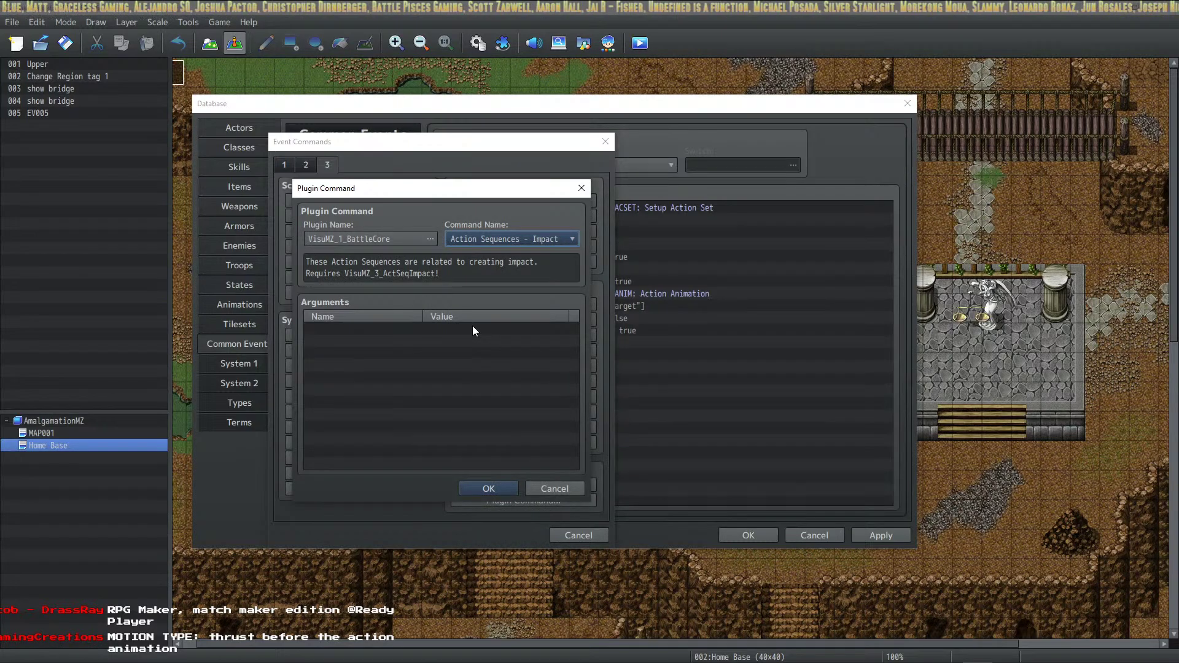
pyautogui.click(463, 343)
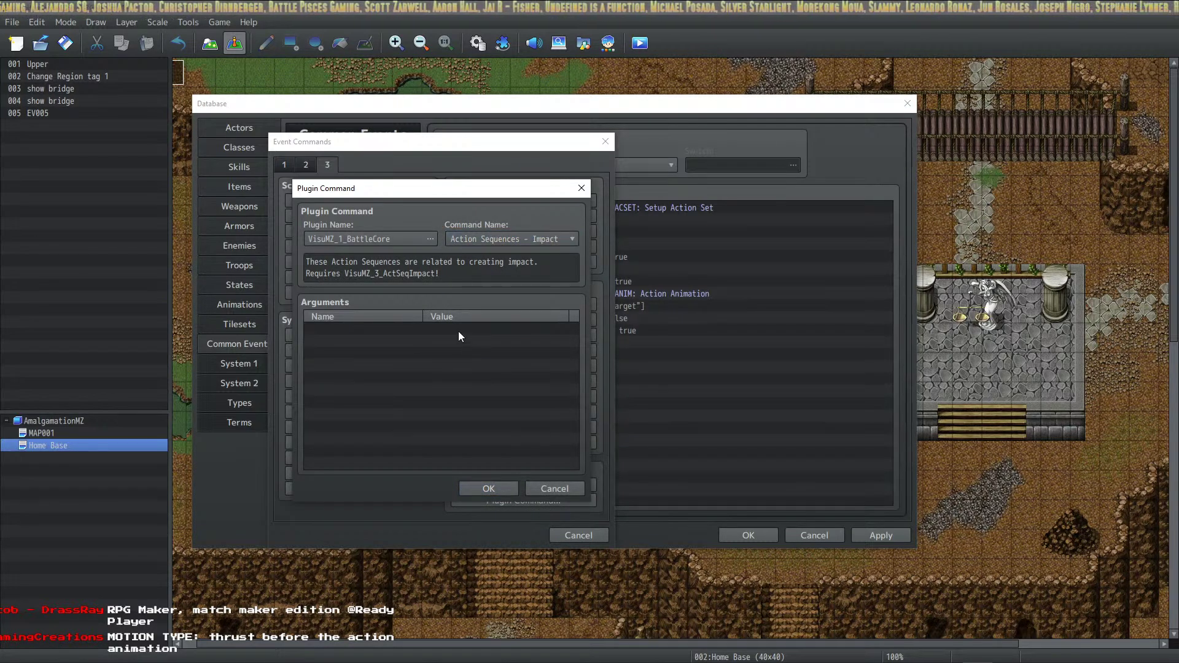
pyautogui.click(499, 490)
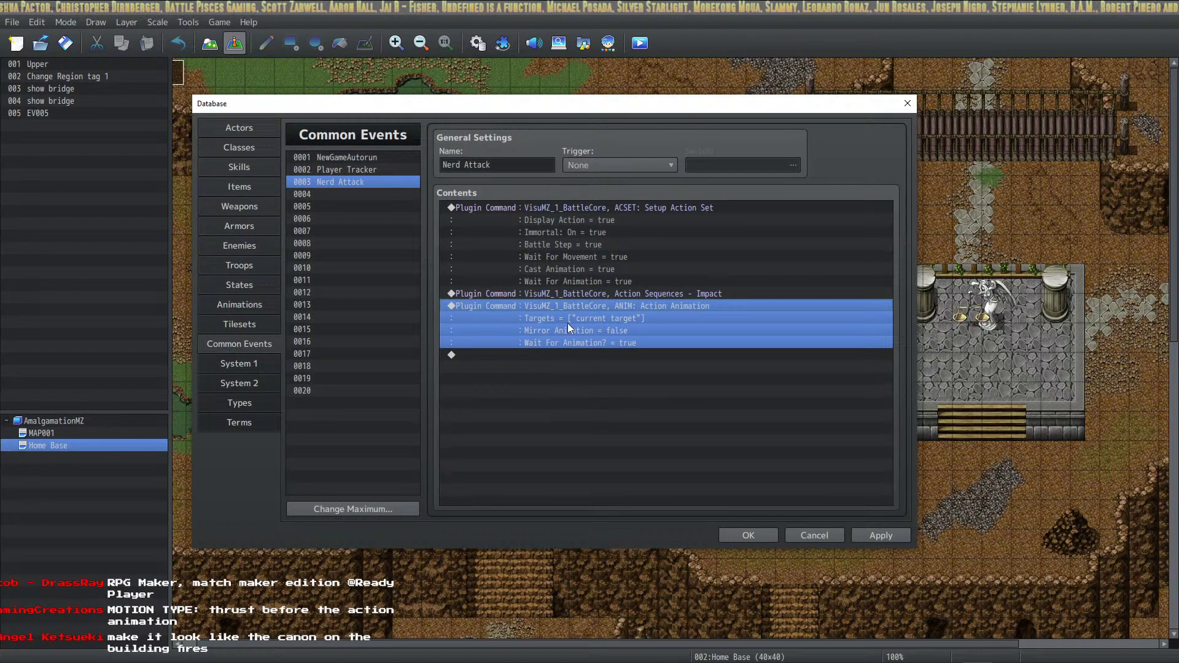
# Review the Action Animation command's Targets and Wait For Animation? arguments.
pyautogui.doubleClick(668, 320)
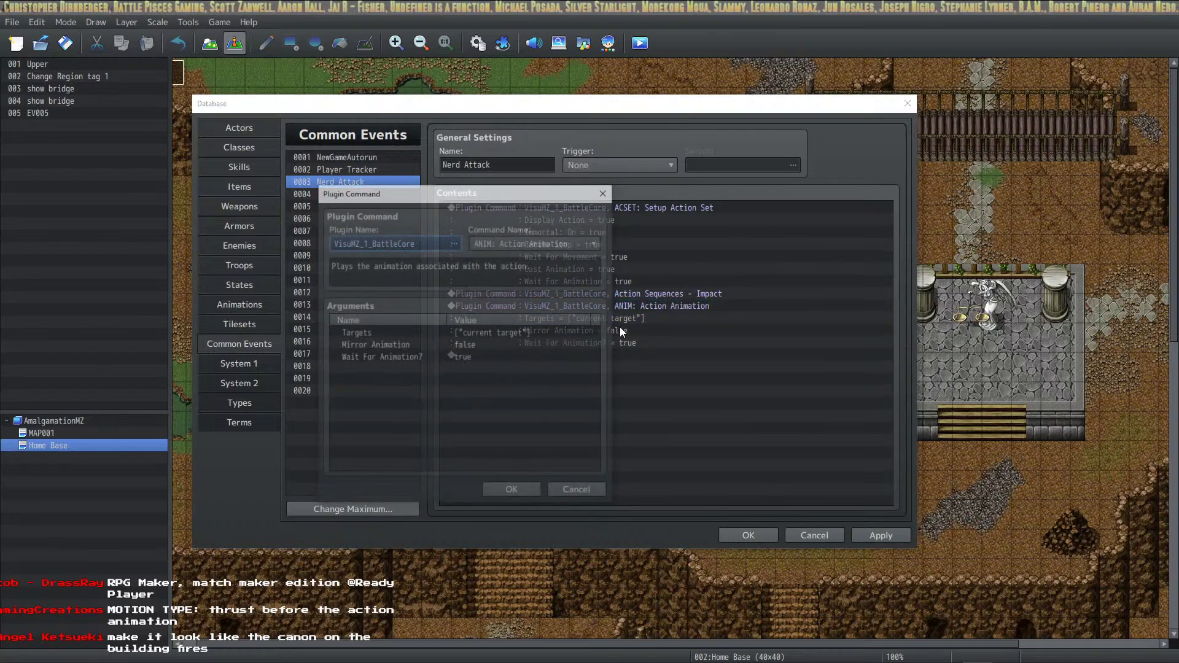
pyautogui.doubleClick(521, 334)
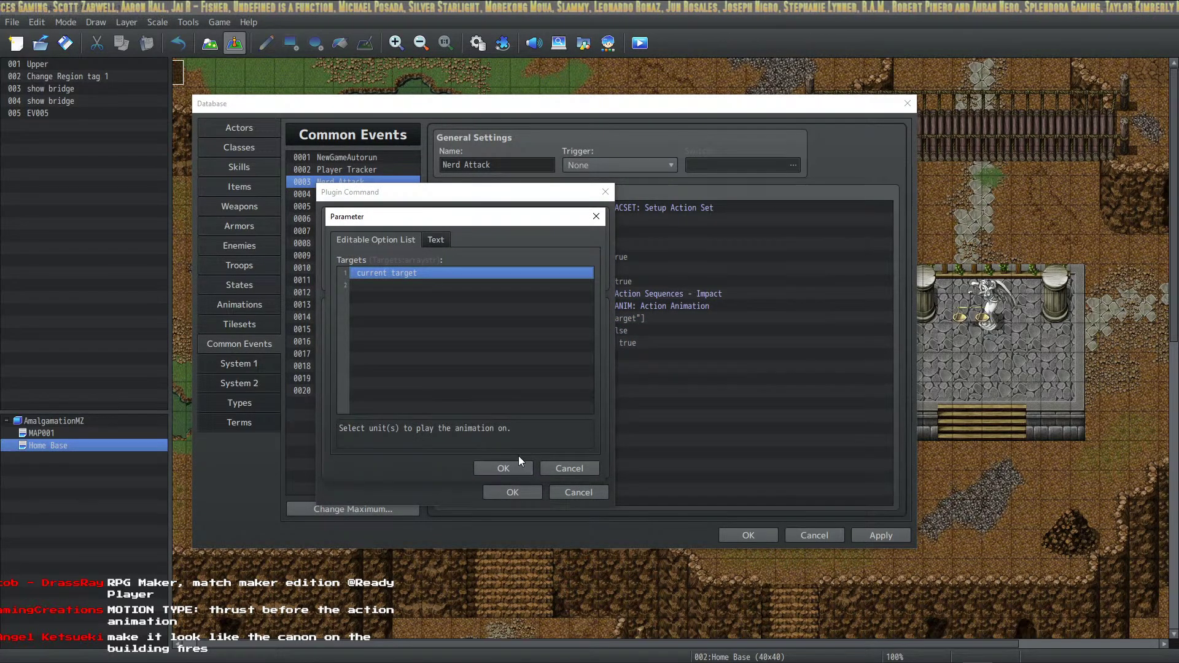
pyautogui.click(514, 464)
pyautogui.click(495, 357)
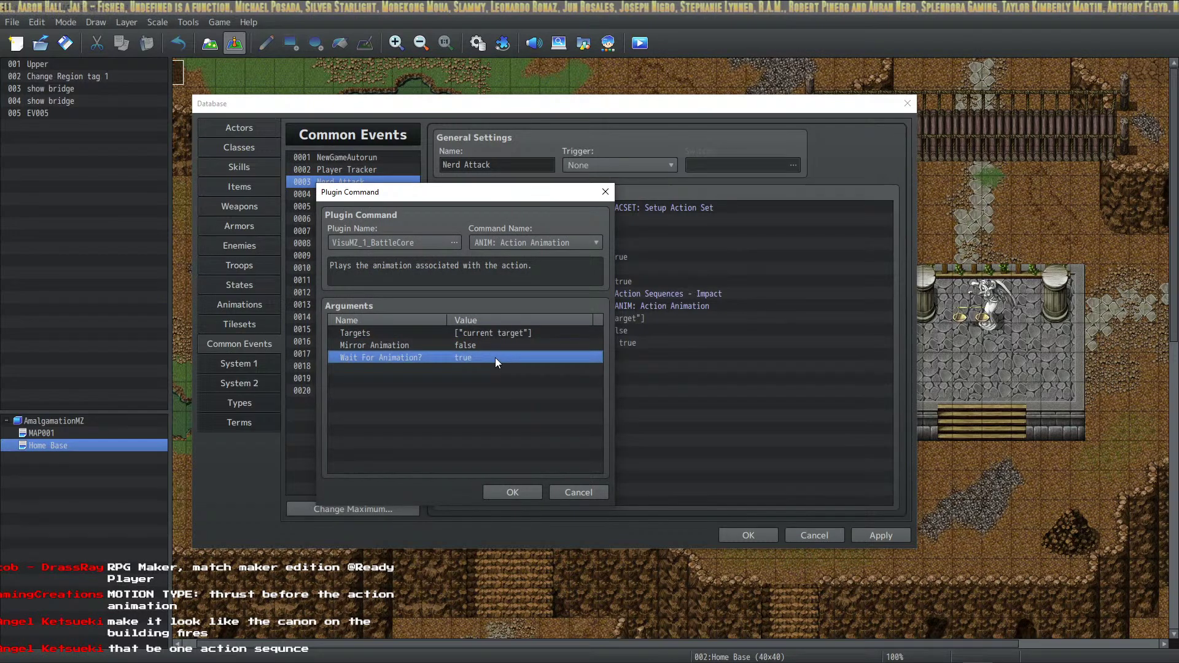
pyautogui.click(525, 490)
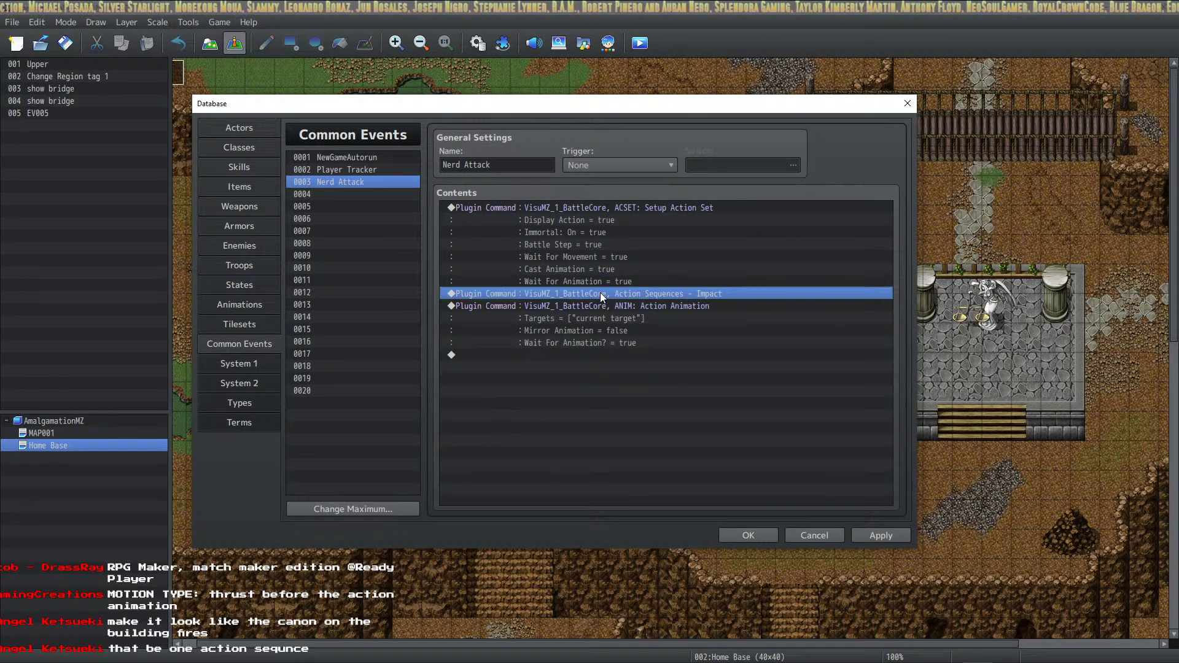
# Reopen the inserted Action Sequences - Impact line and change its command to IMPACT: Shockwave at Point.
pyautogui.click(609, 295)
pyautogui.press('Insert')
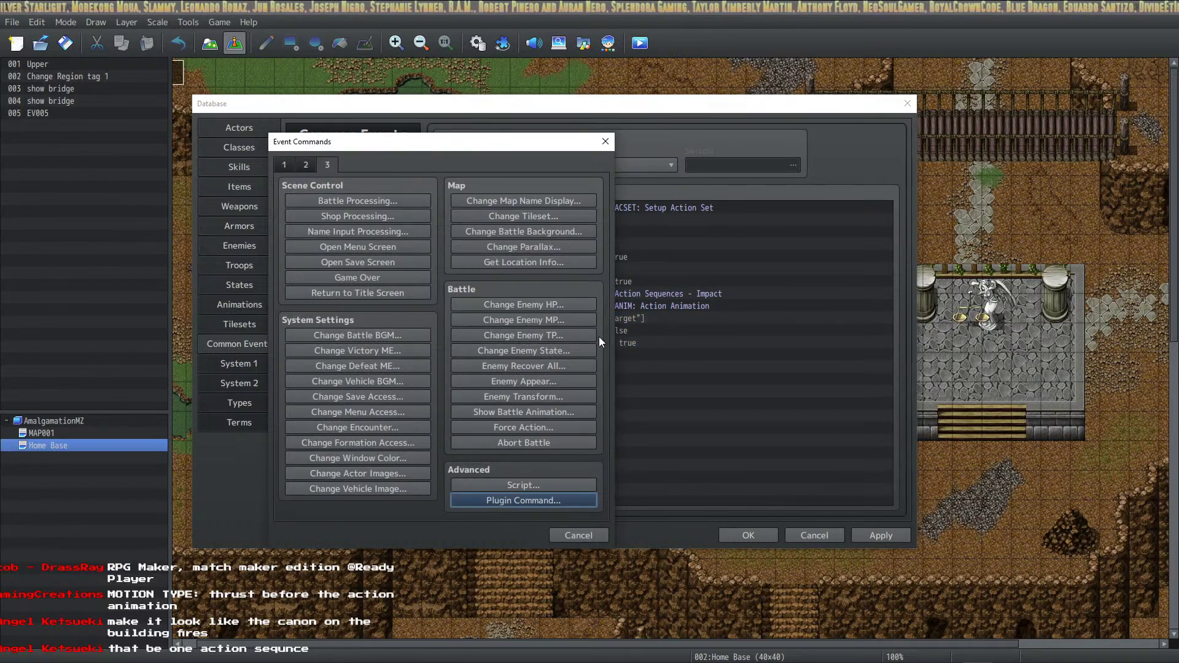
pyautogui.click(584, 540)
pyautogui.press('space')
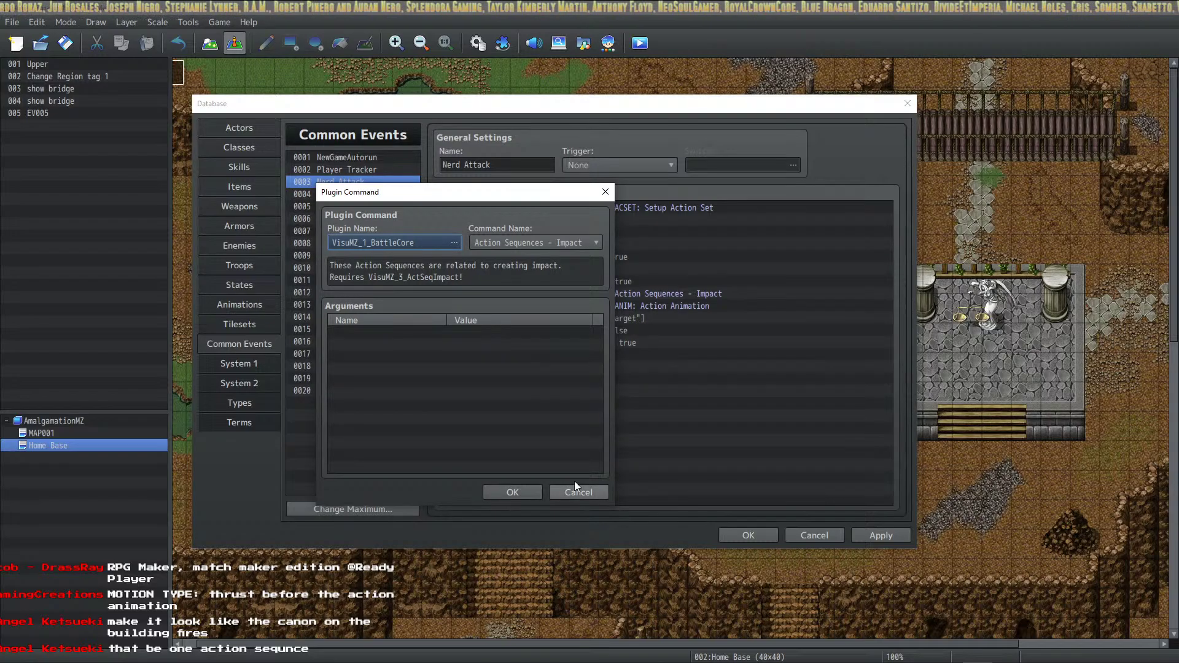
pyautogui.click(592, 245)
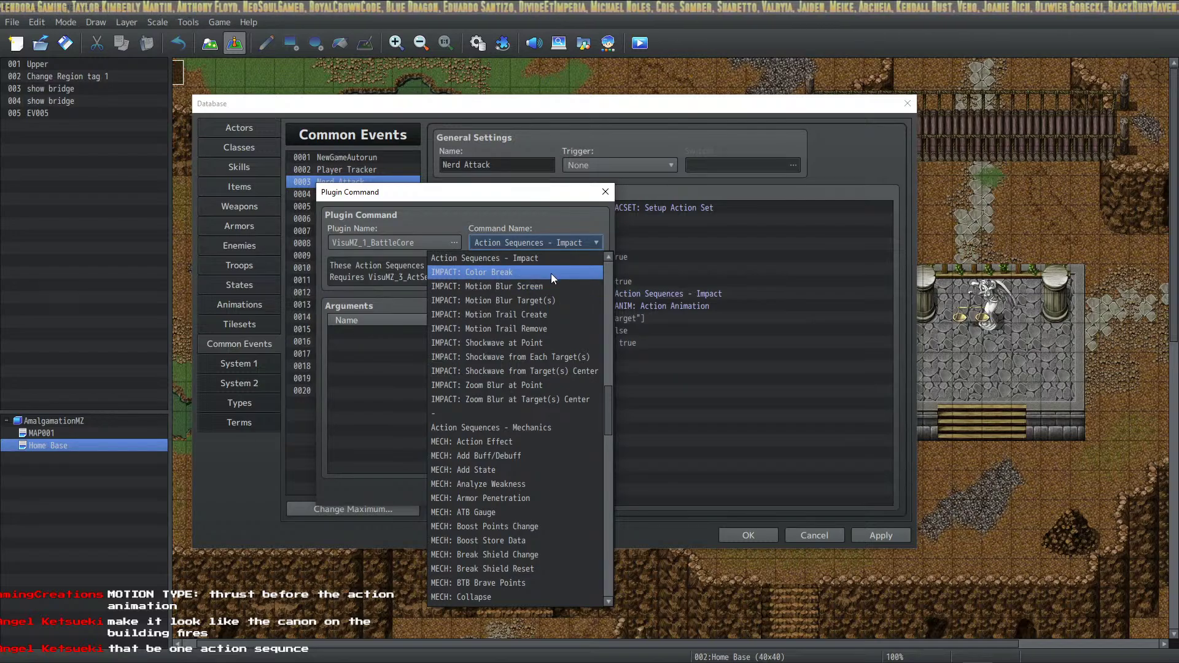
pyautogui.click(559, 343)
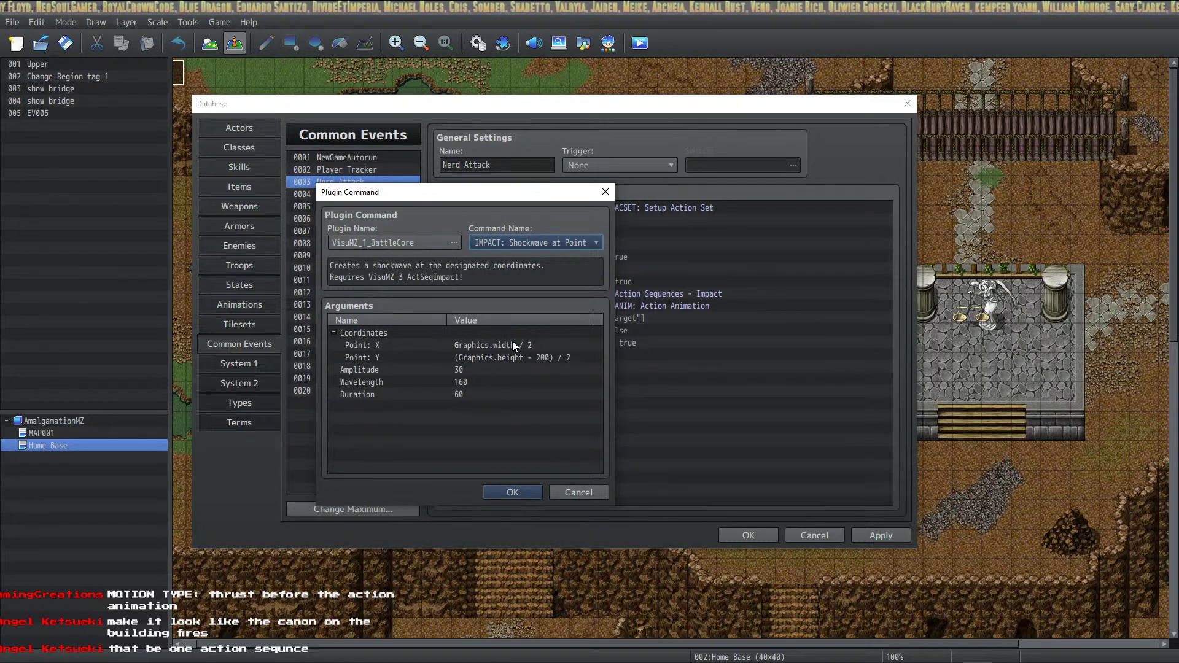
# Replace the Point: X coordinate of the Shockwave at Point command with b.x.
pyautogui.doubleClick(533, 344)
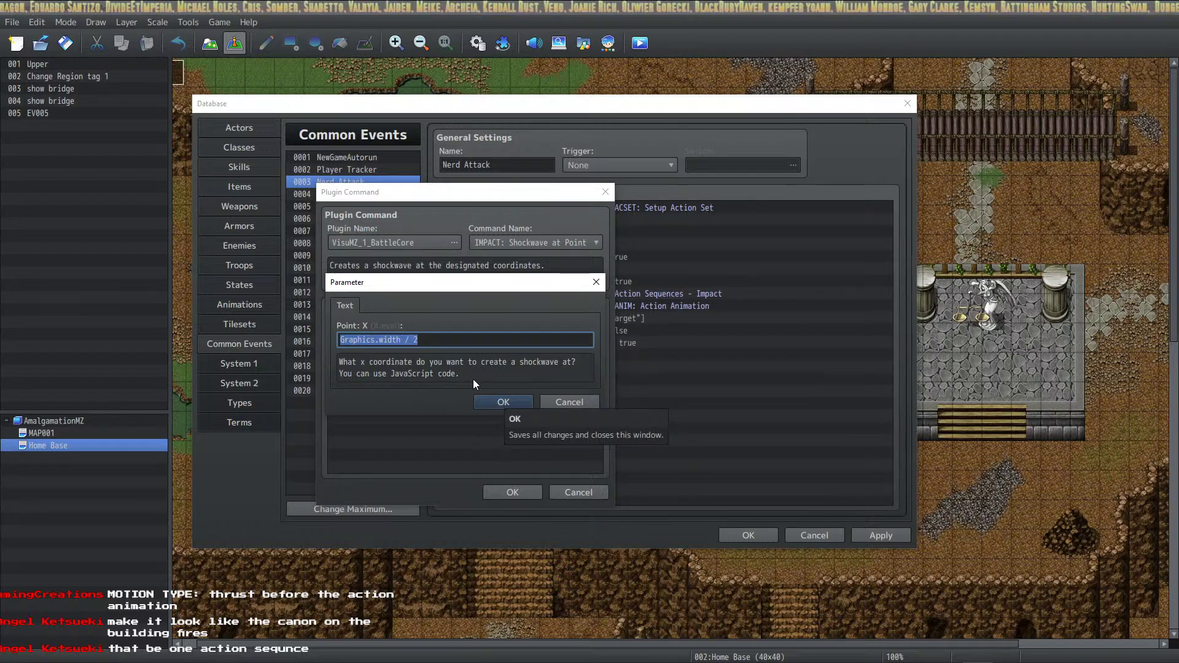
pyautogui.rightClick(489, 344)
pyautogui.click(451, 344)
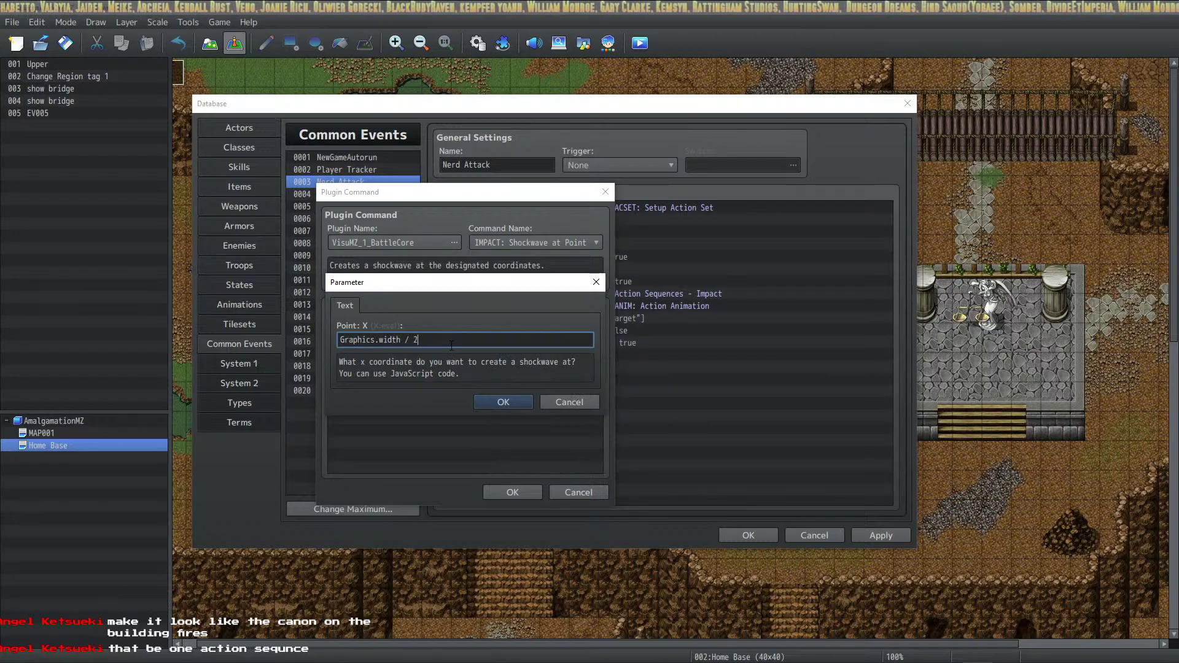
pyautogui.press('BackSpace')
pyautogui.press('BackSpace')
pyautogui.press('BackSpace')
pyautogui.press('BackSpace')
pyautogui.press('BackSpace')
pyautogui.press('BackSpace')
pyautogui.press('BackSpace')
pyautogui.press('BackSpace')
pyautogui.press('BackSpace')
pyautogui.press('BackSpace')
pyautogui.press('BackSpace')
pyautogui.press('BackSpace')
pyautogui.press('BackSpace')
pyautogui.press('BackSpace')
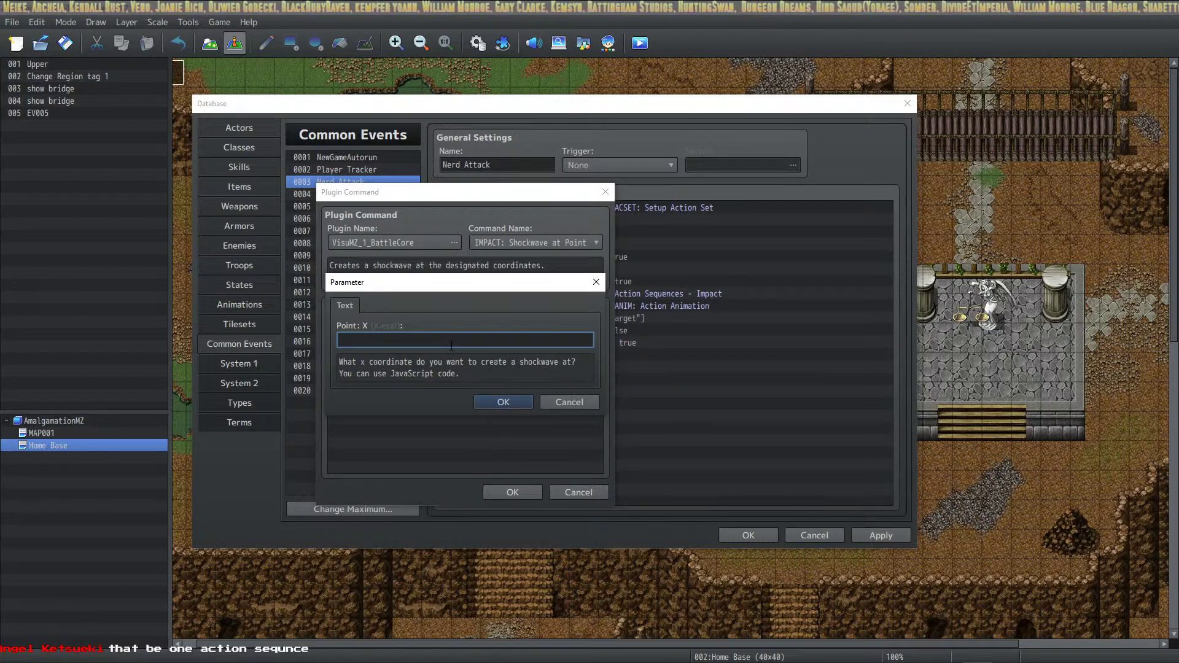
pyautogui.write('v')
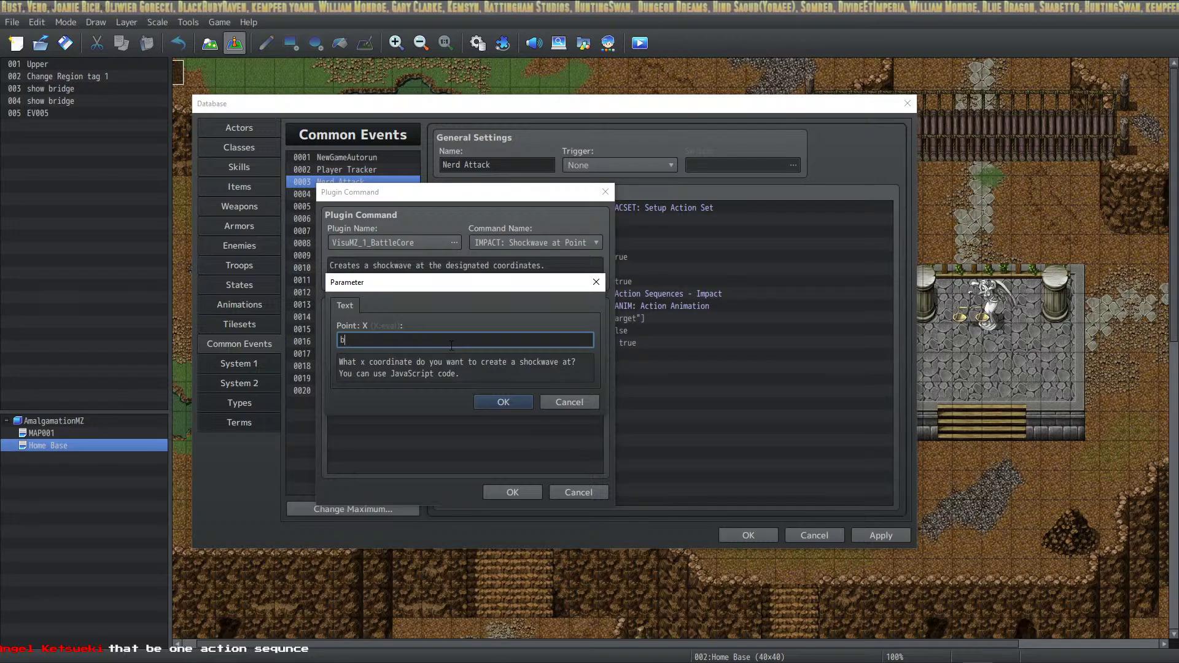
pyautogui.write('.x')
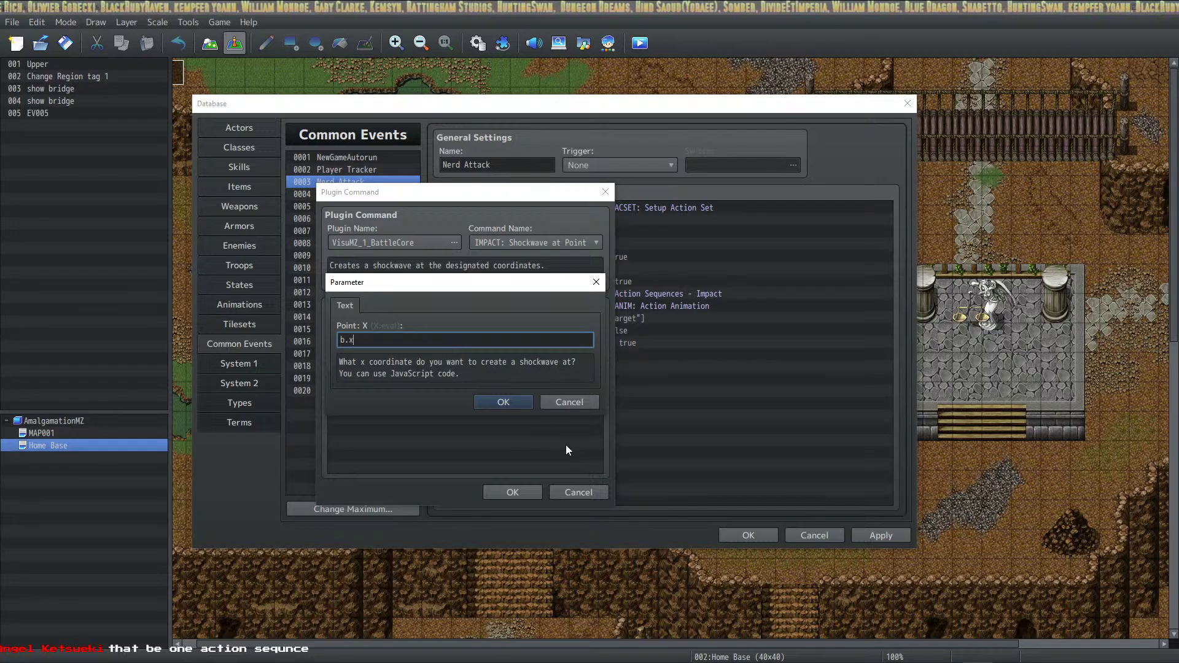
pyautogui.click(525, 404)
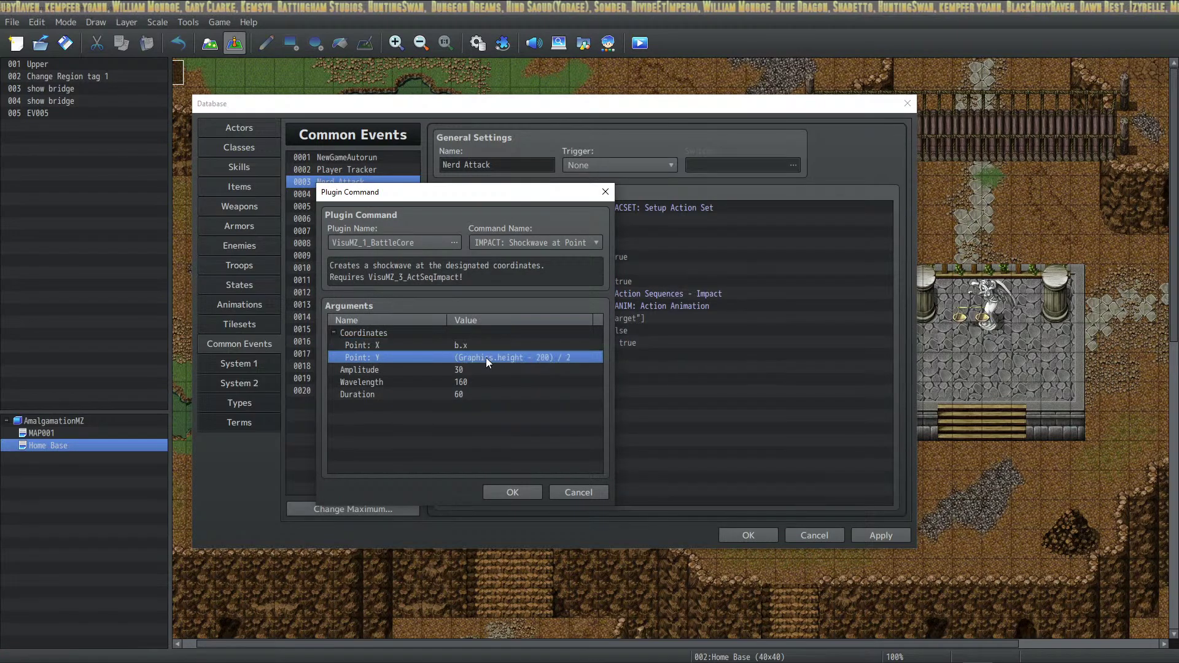
# Set the shockwave's Point: Y coordinate to b.y and save the command's arguments.
pyautogui.doubleClick(486, 359)
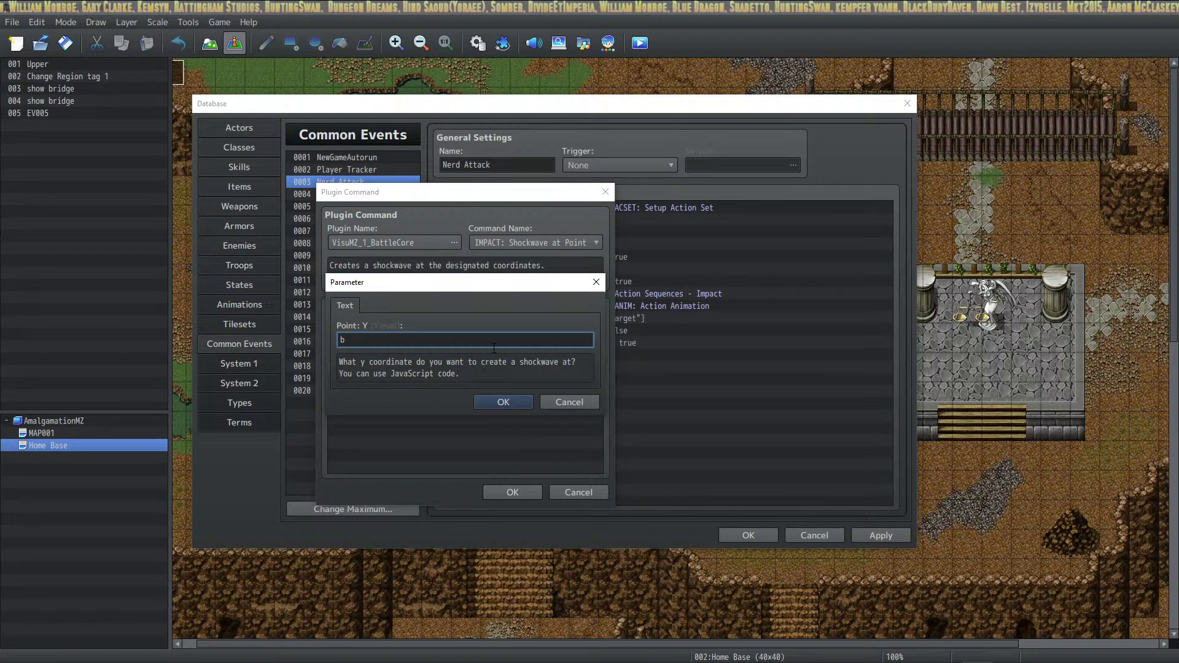
pyautogui.click(513, 407)
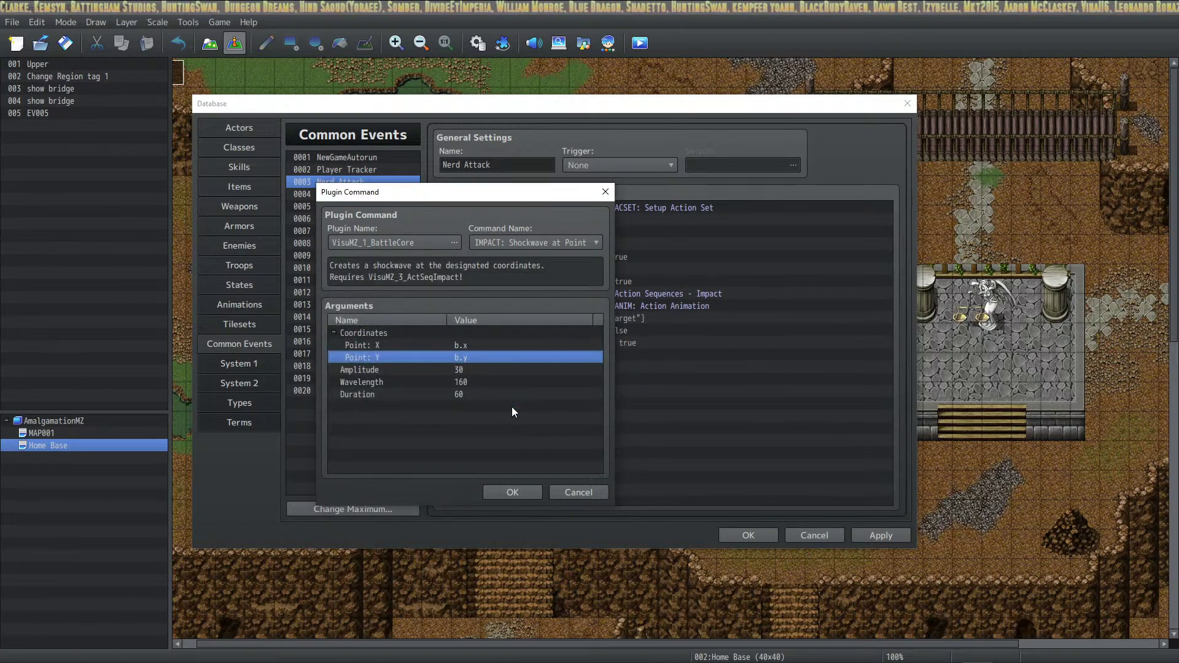
pyautogui.click(513, 492)
# Move the ANIM: Action Animation command above IMPACT: Shockwave at Point, directly after Setup Action Set.
pyautogui.click(650, 380)
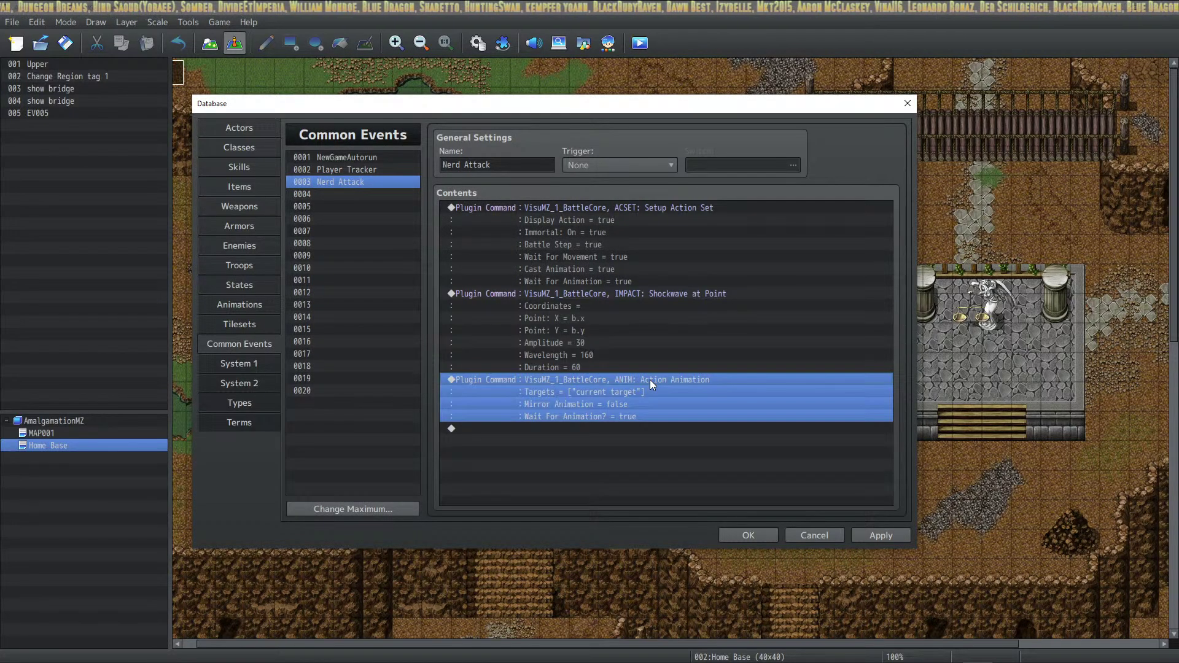
pyautogui.click(672, 293)
pyautogui.click(658, 369)
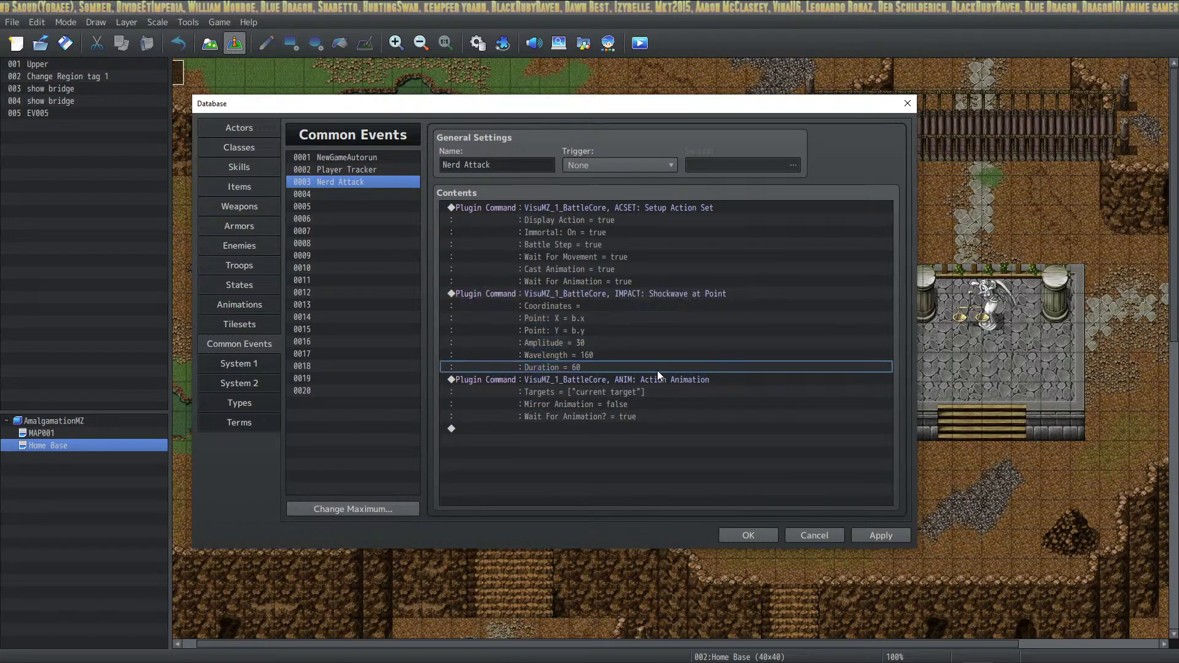
pyautogui.click(676, 279)
pyautogui.click(680, 208)
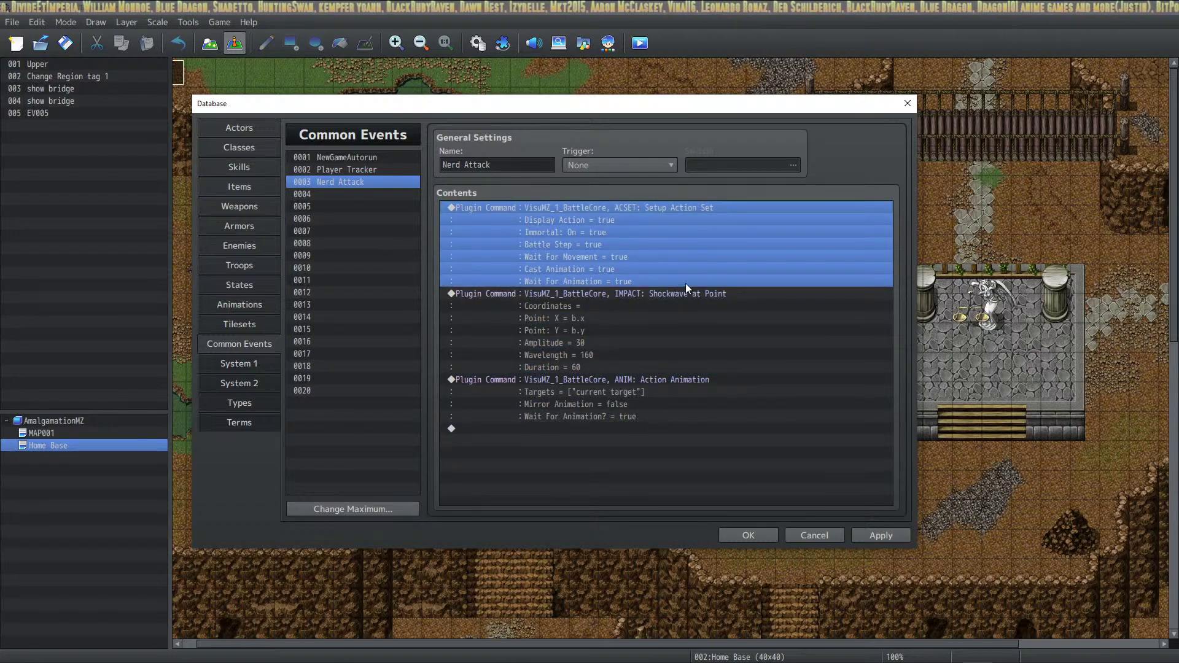
pyautogui.click(680, 304)
pyautogui.click(665, 379)
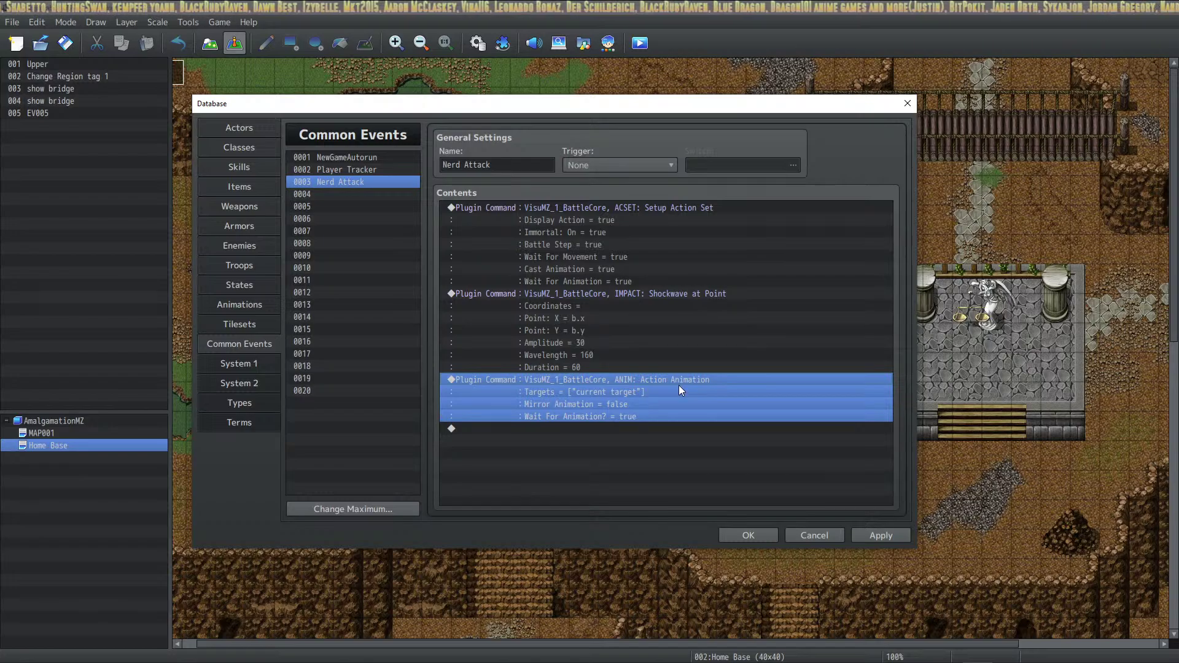
pyautogui.press('Delete')
pyautogui.click(674, 290)
pyautogui.hotkey('ctrl', 'v')
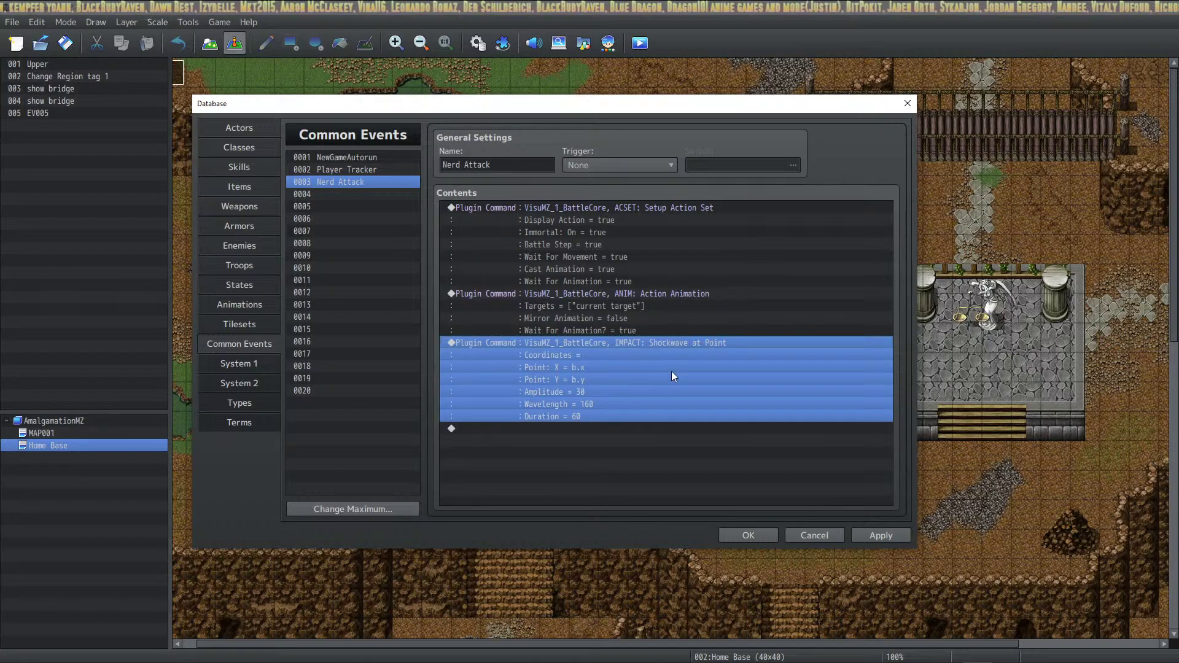
# Add a VisuMZ_1_BattleCore plugin command at the end of the Nerd Attack contents, with its command name left blank.
pyautogui.click(636, 428)
pyautogui.doubleClick(639, 429)
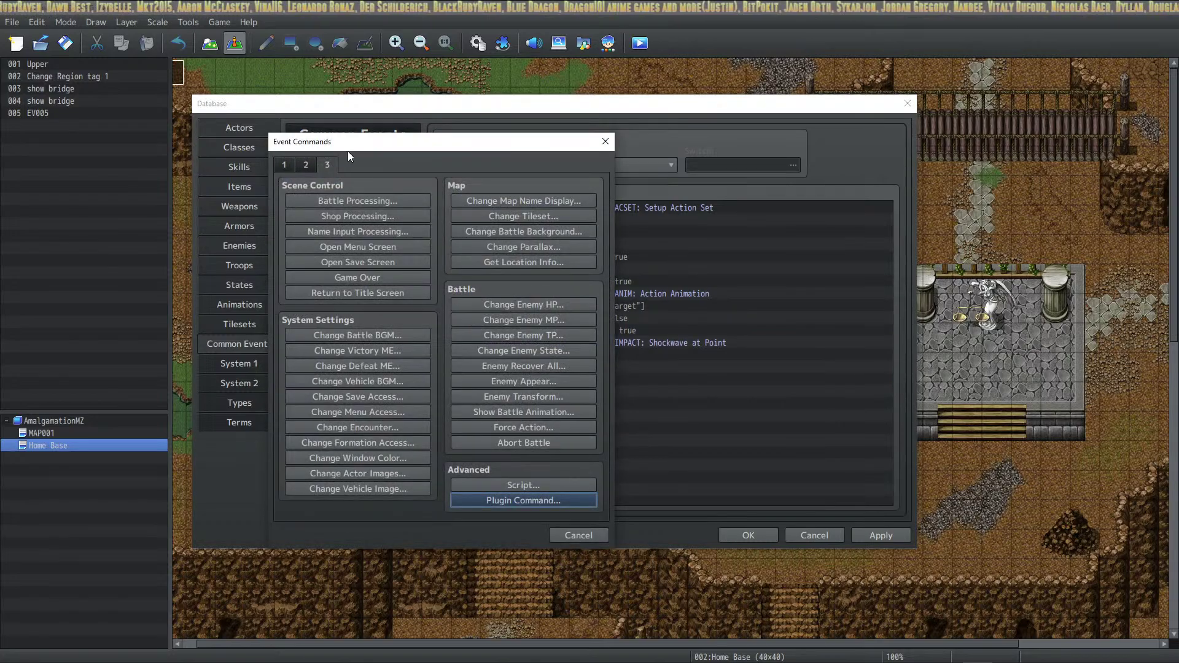
pyautogui.click(499, 501)
pyautogui.doubleClick(385, 237)
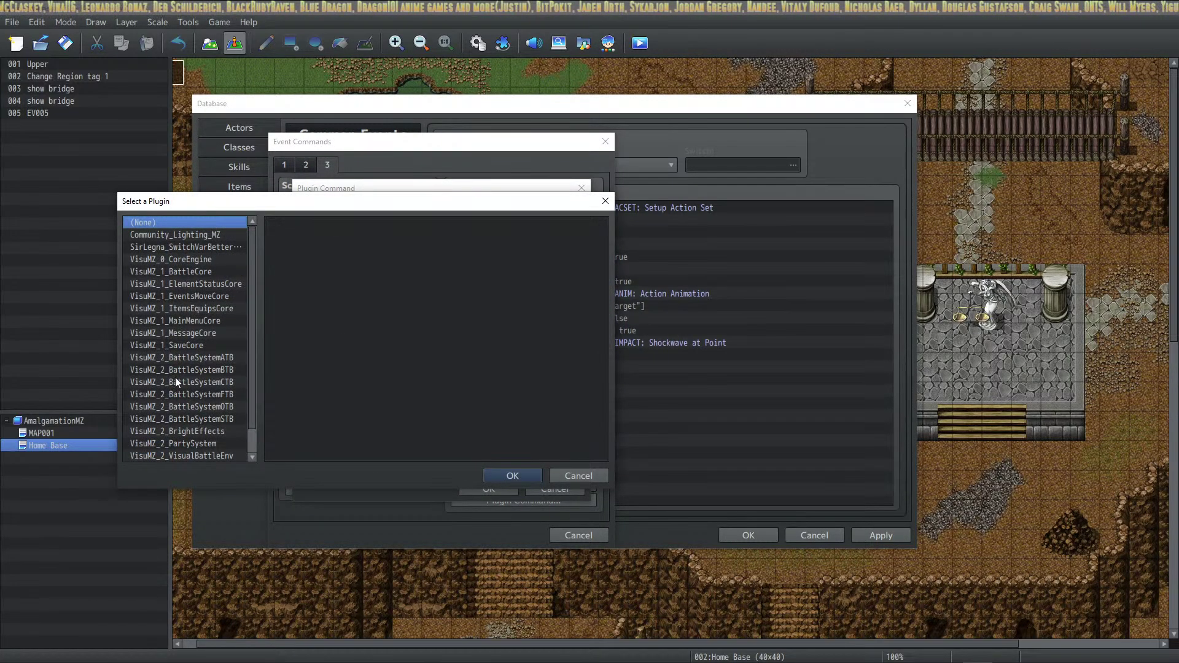
pyautogui.click(207, 269)
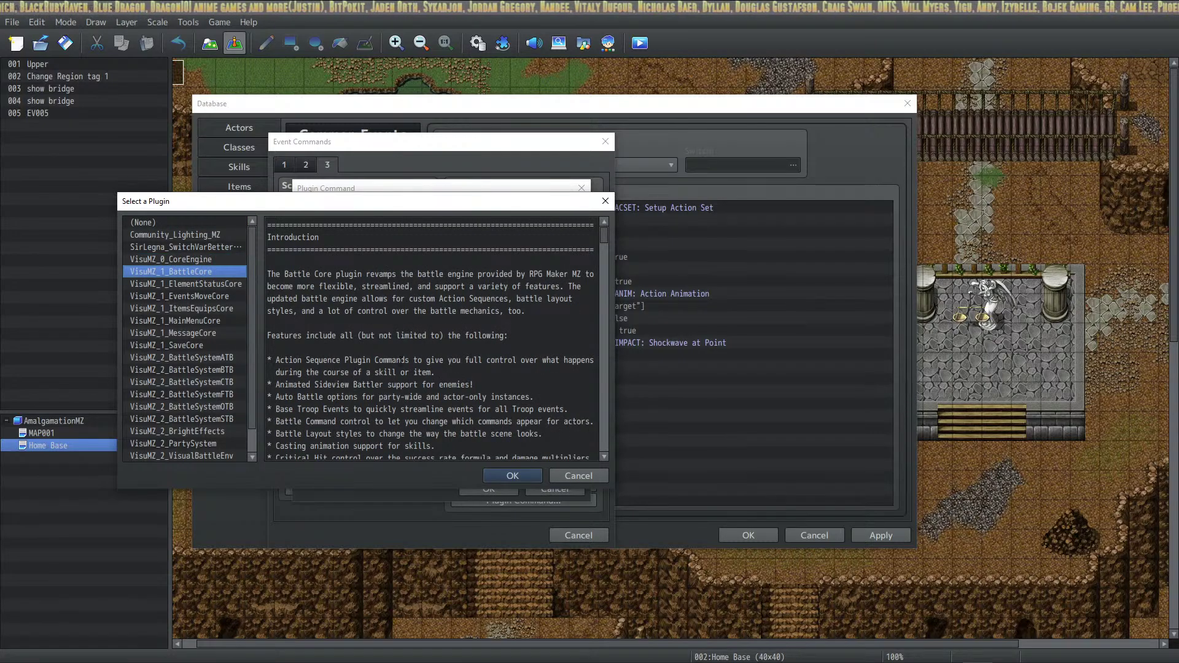
pyautogui.click(512, 476)
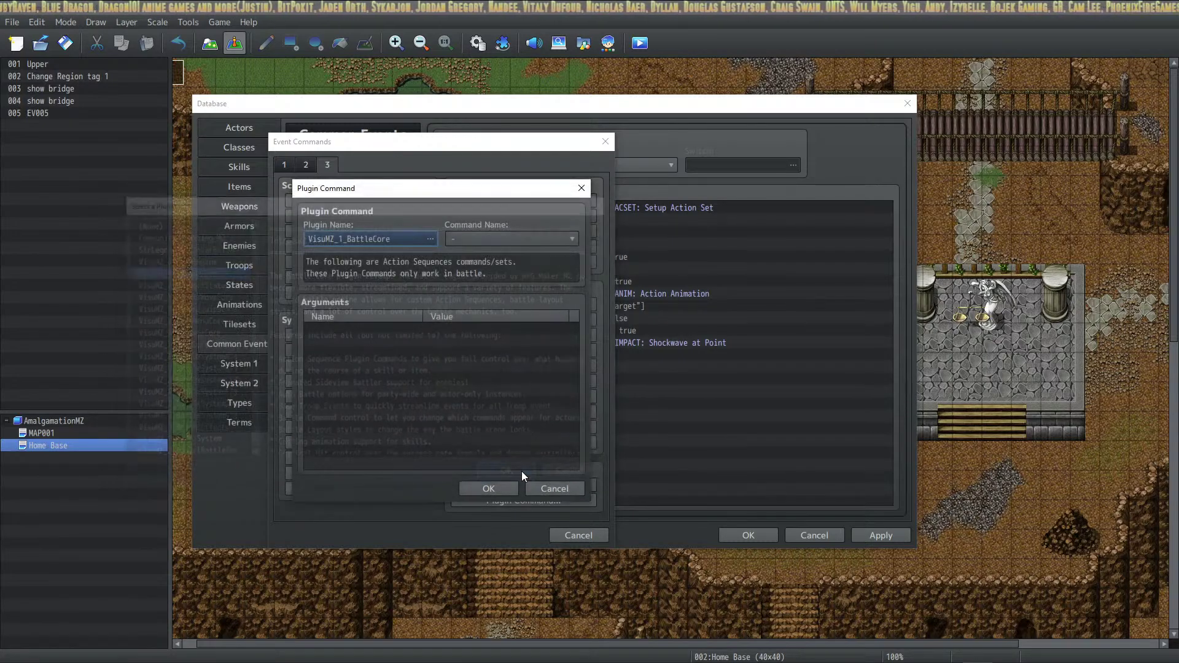
pyautogui.click(491, 492)
# Reopen the blank plugin command below the shockwave and set its command to MECH: Action Effect.
pyautogui.doubleClick(565, 428)
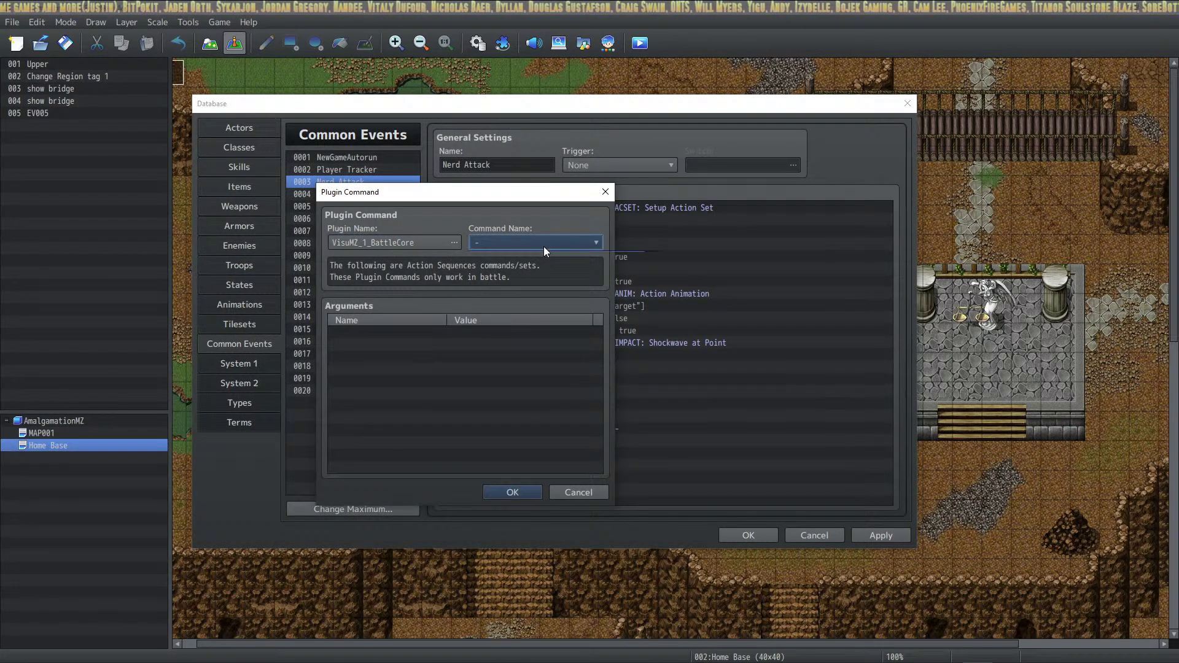
pyautogui.click(543, 243)
pyautogui.scroll(-11, 498, 323)
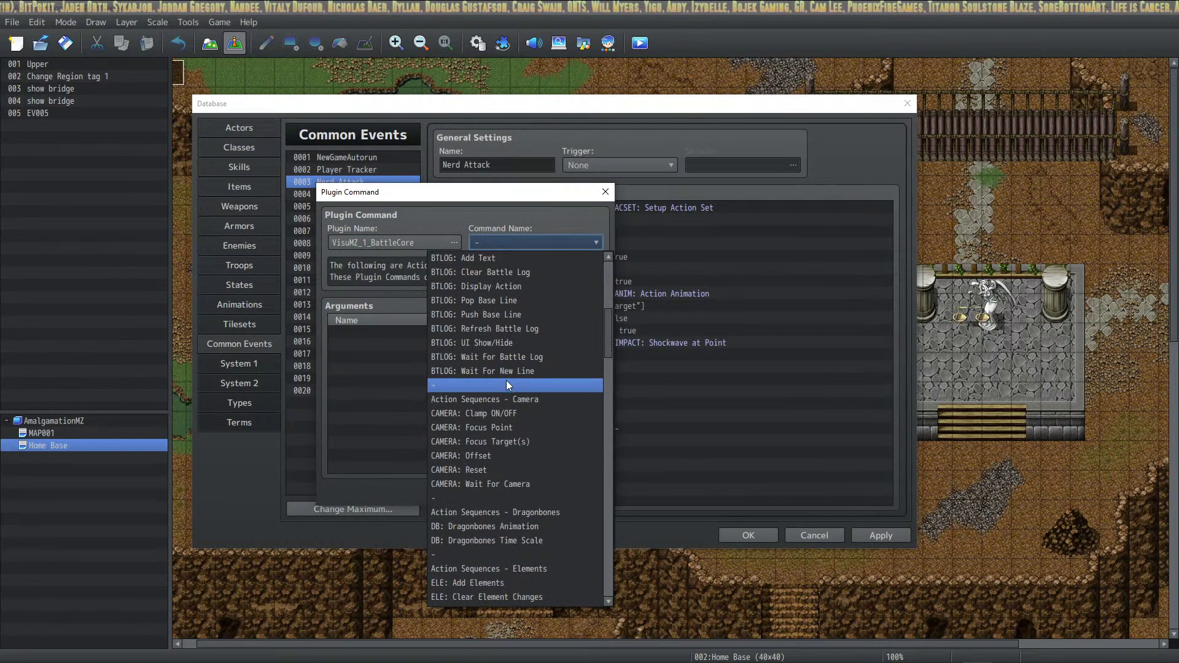
pyautogui.scroll(-13, 502, 387)
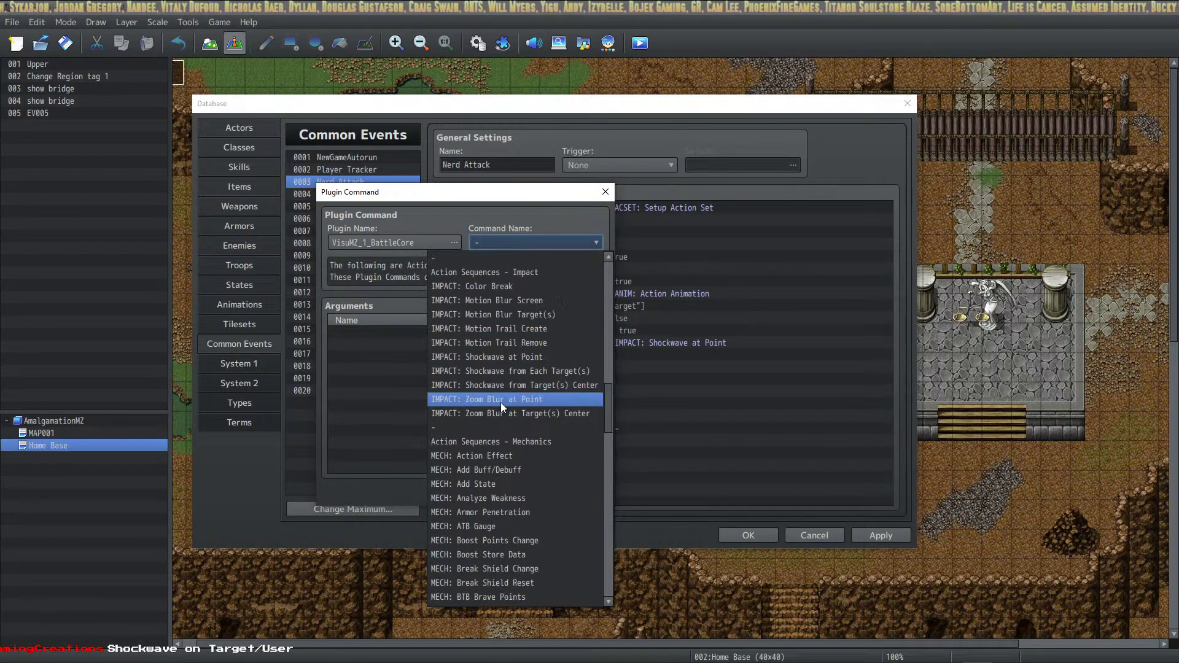
pyautogui.scroll(1, 500, 393)
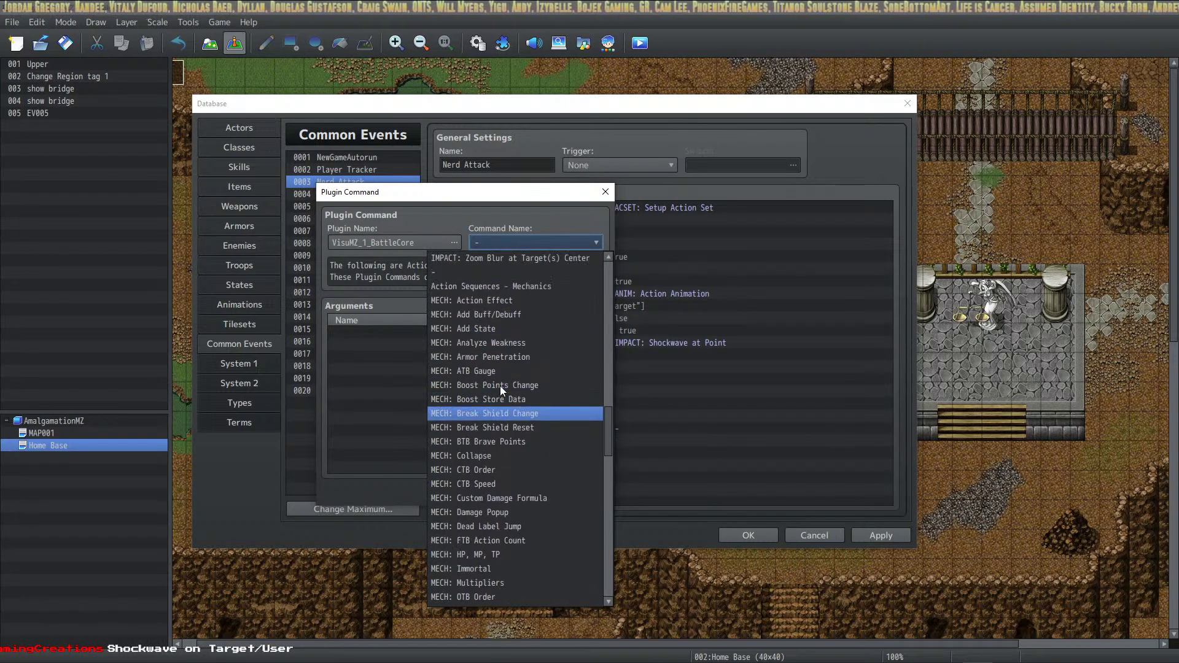
pyautogui.click(521, 299)
# Change the Action Effect command's Targets entry to current target and save the command.
pyautogui.doubleClick(514, 333)
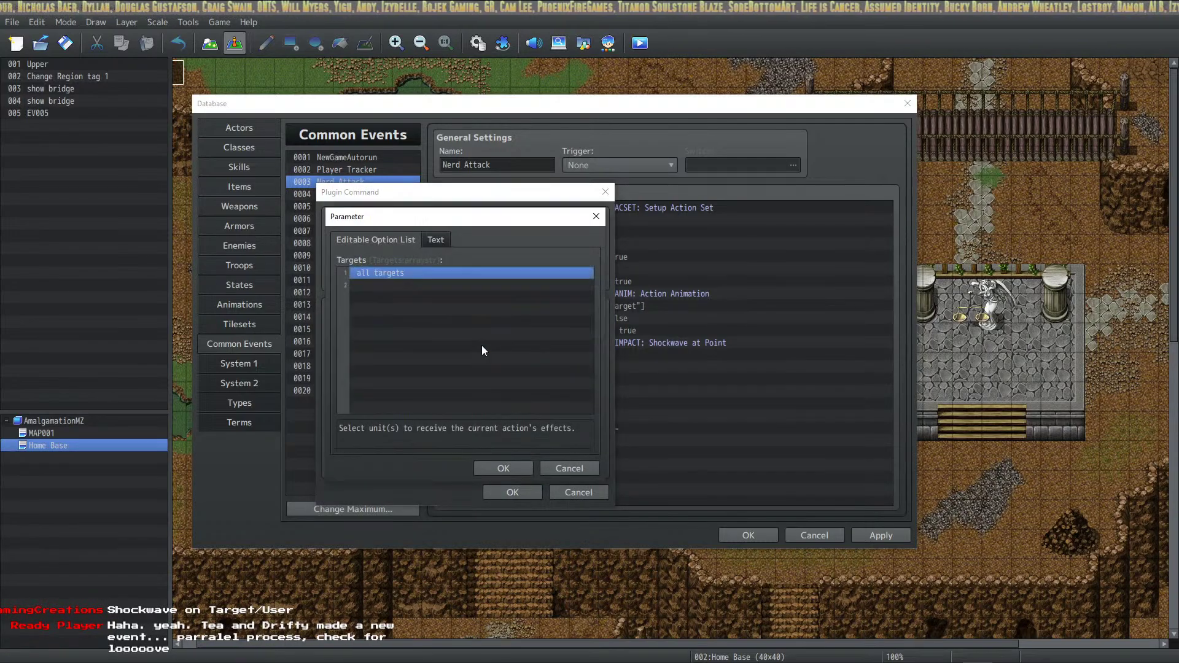
pyautogui.doubleClick(466, 273)
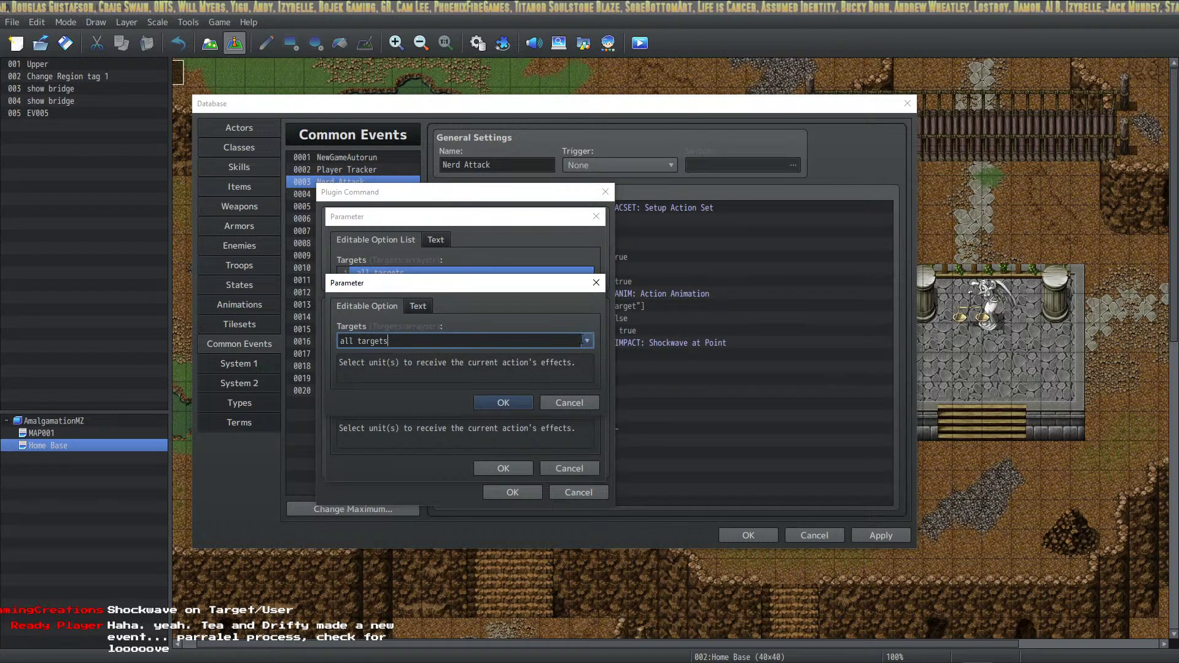
pyautogui.click(582, 340)
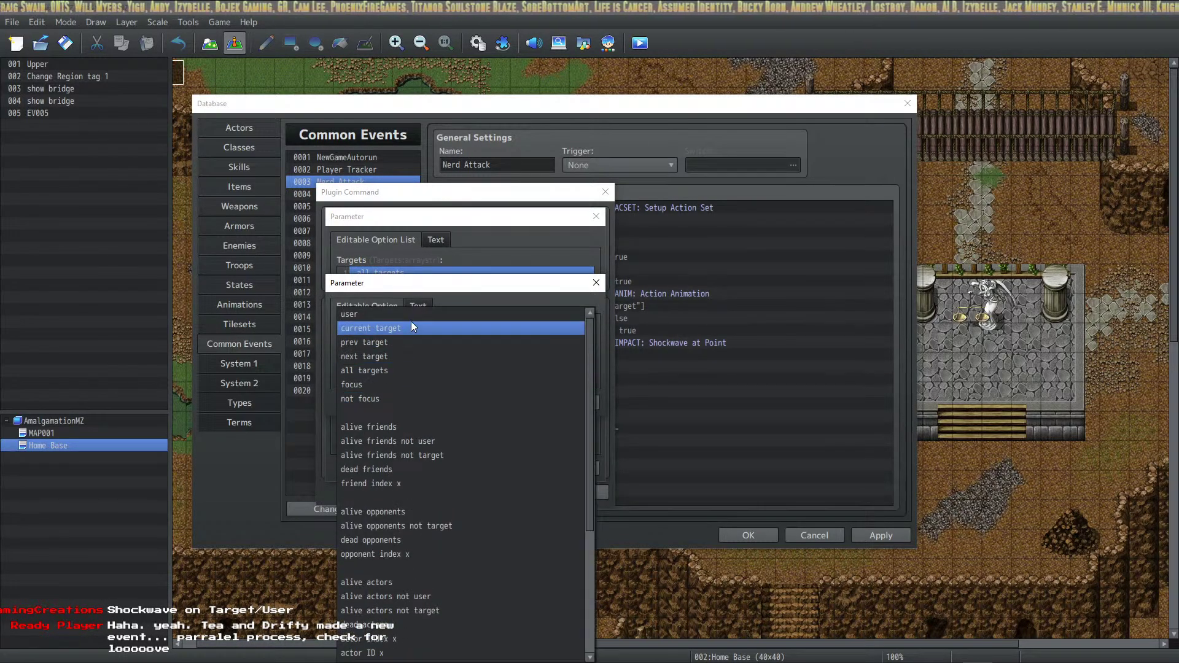
pyautogui.click(411, 326)
pyautogui.click(495, 405)
pyautogui.click(510, 470)
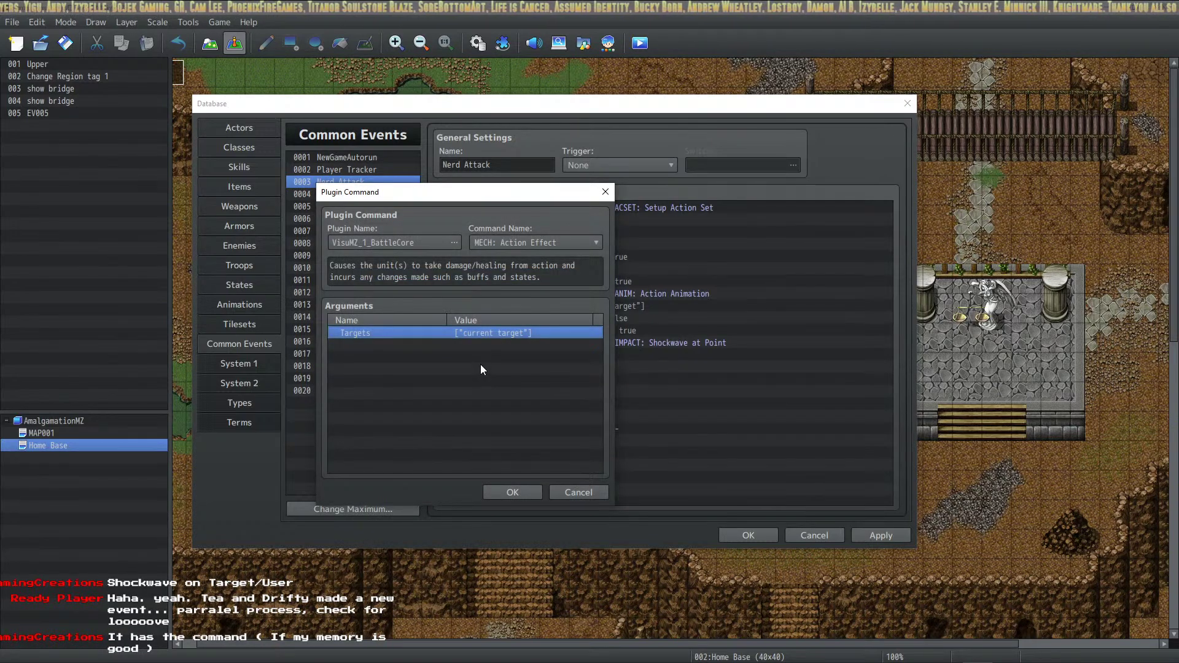
pyautogui.click(512, 492)
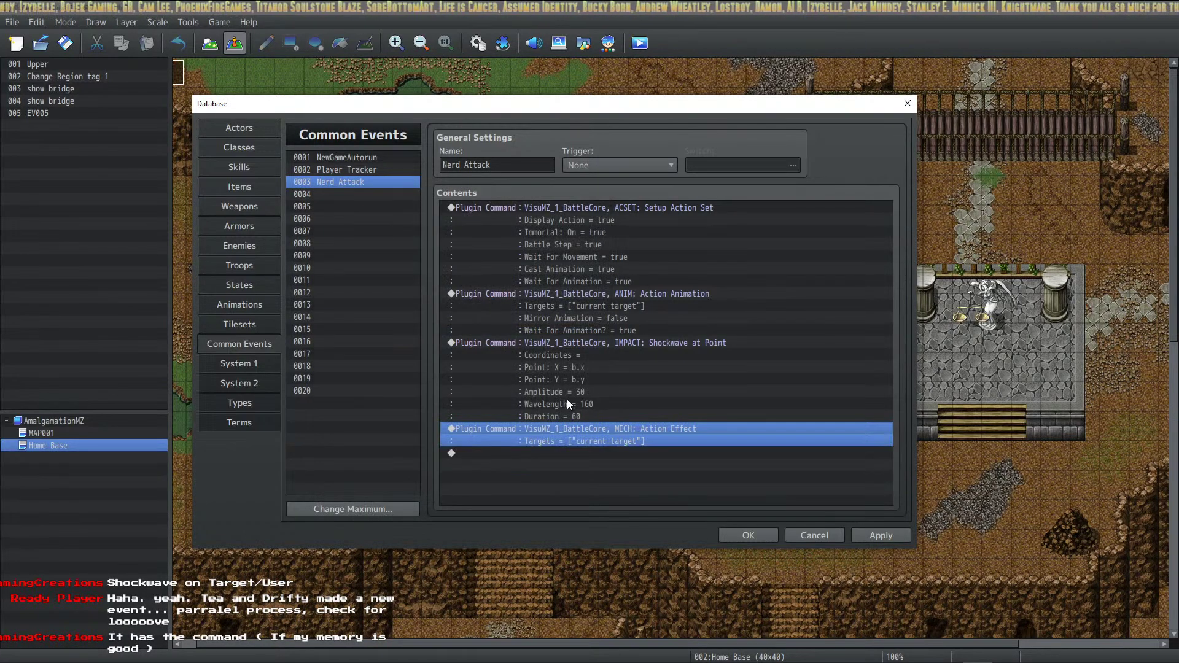
# Add a VisuMZ_1_BattleCore ACSET: Finish Action command with default arguments after Action Effect, and apply the database changes.
pyautogui.doubleClick(606, 457)
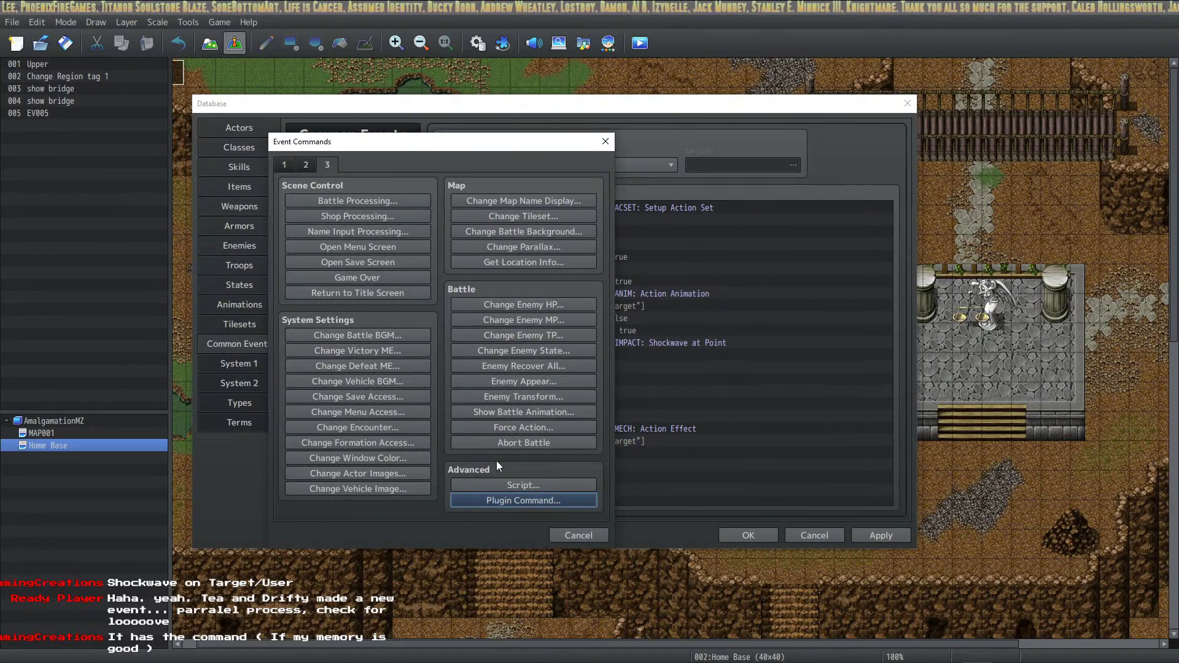
pyautogui.click(522, 501)
pyautogui.click(408, 242)
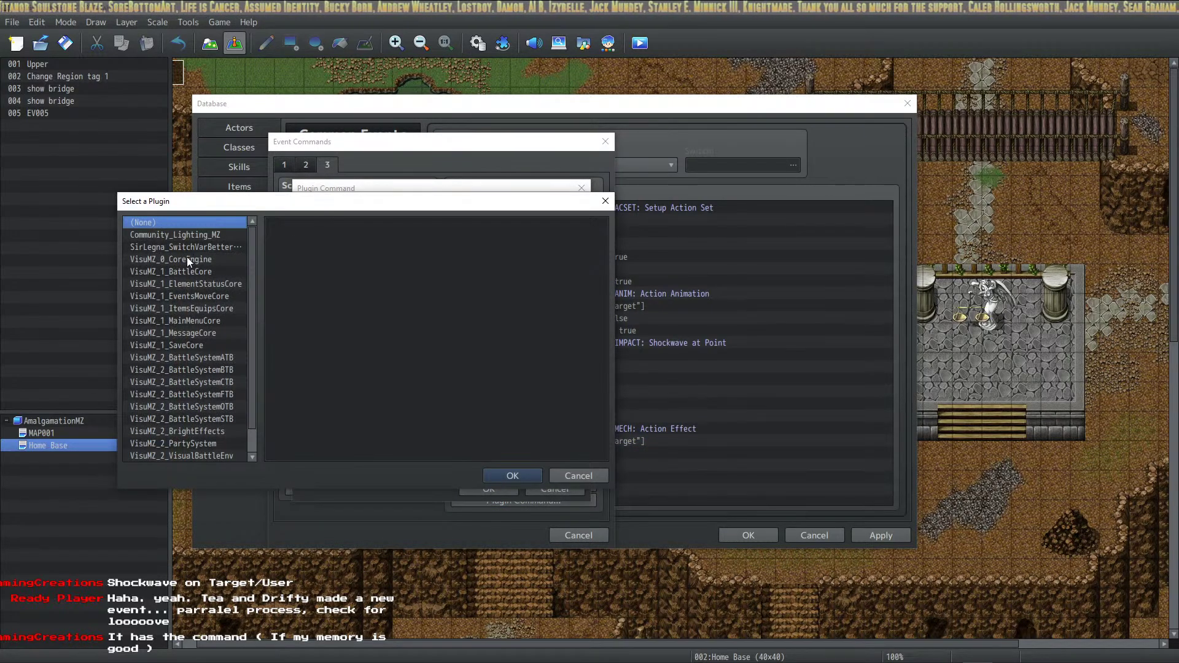
pyautogui.click(215, 267)
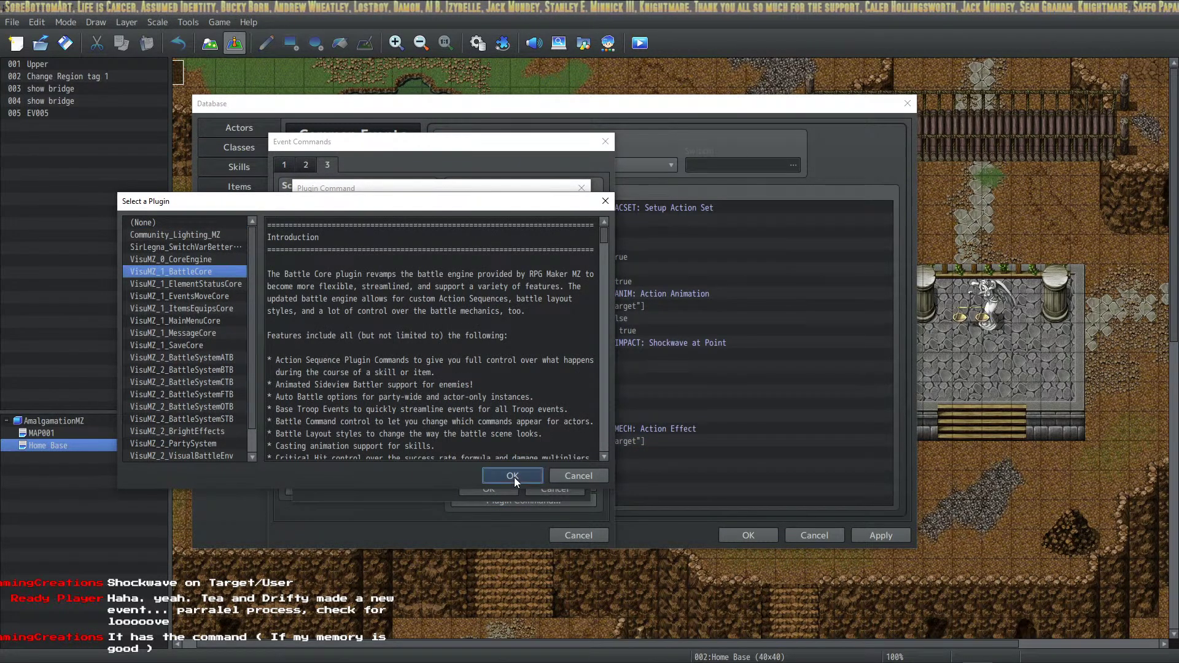
pyautogui.click(514, 477)
pyautogui.click(507, 242)
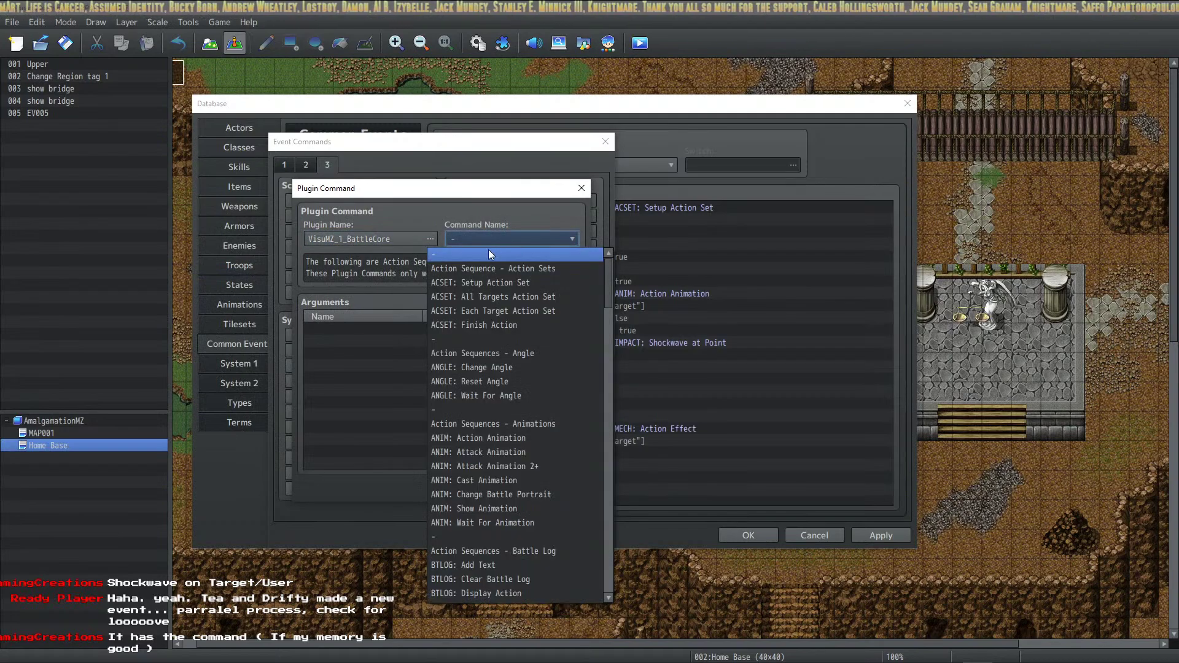
pyautogui.click(537, 323)
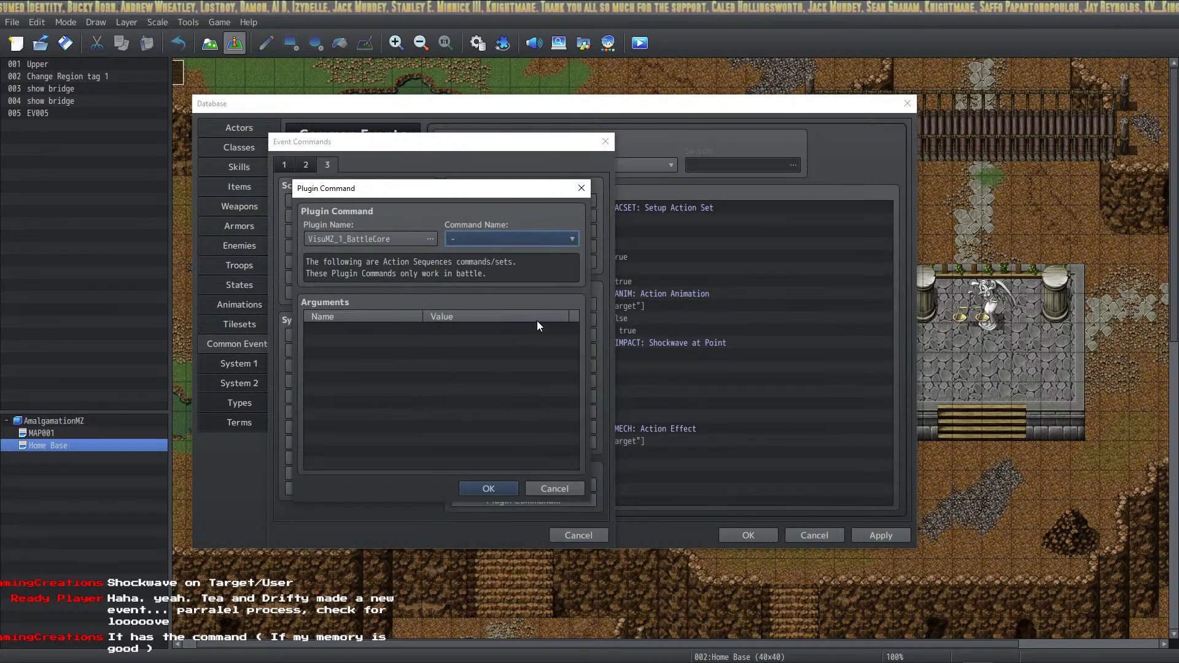
pyautogui.click(477, 487)
pyautogui.click(904, 536)
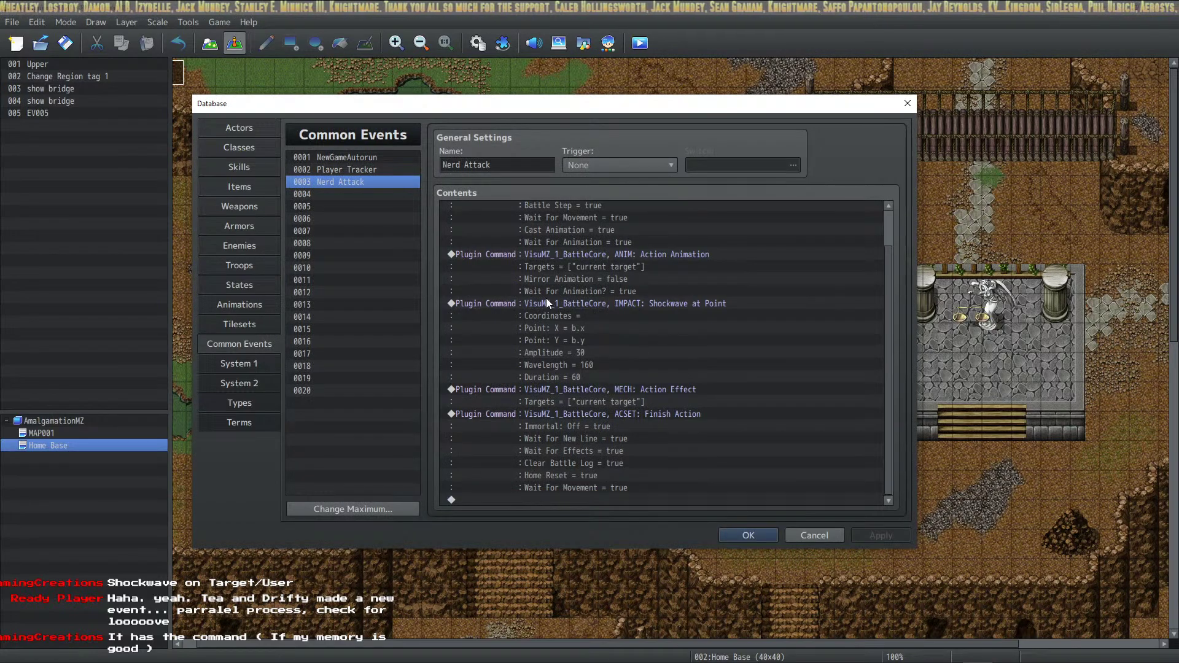
# Check the Nerd Attack common event, the NerdRush skill's effect and the Nerd Mansion actor's note, closing the database when done.
pyautogui.scroll(1, 547, 299)
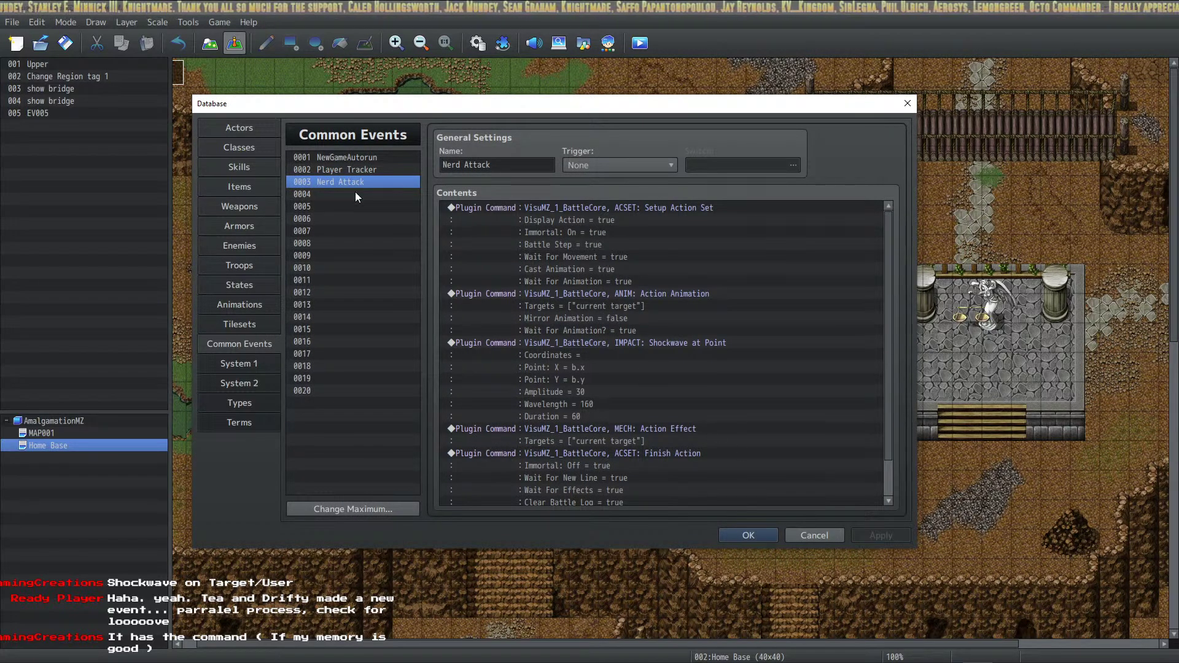
pyautogui.click(241, 167)
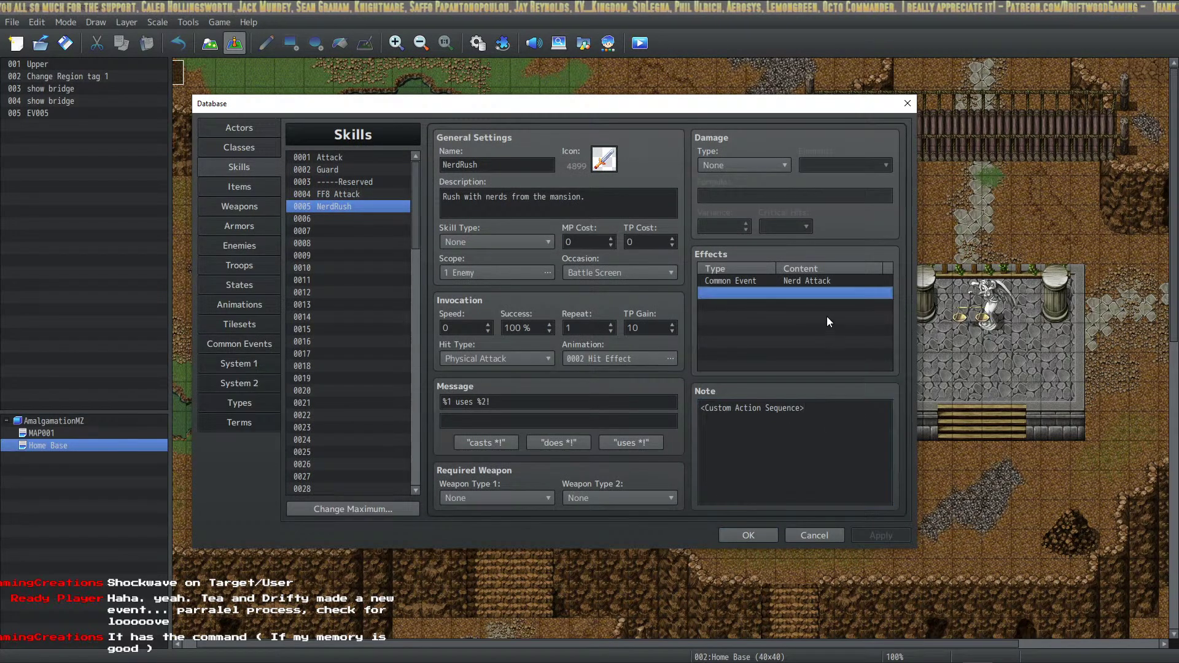
pyautogui.click(838, 281)
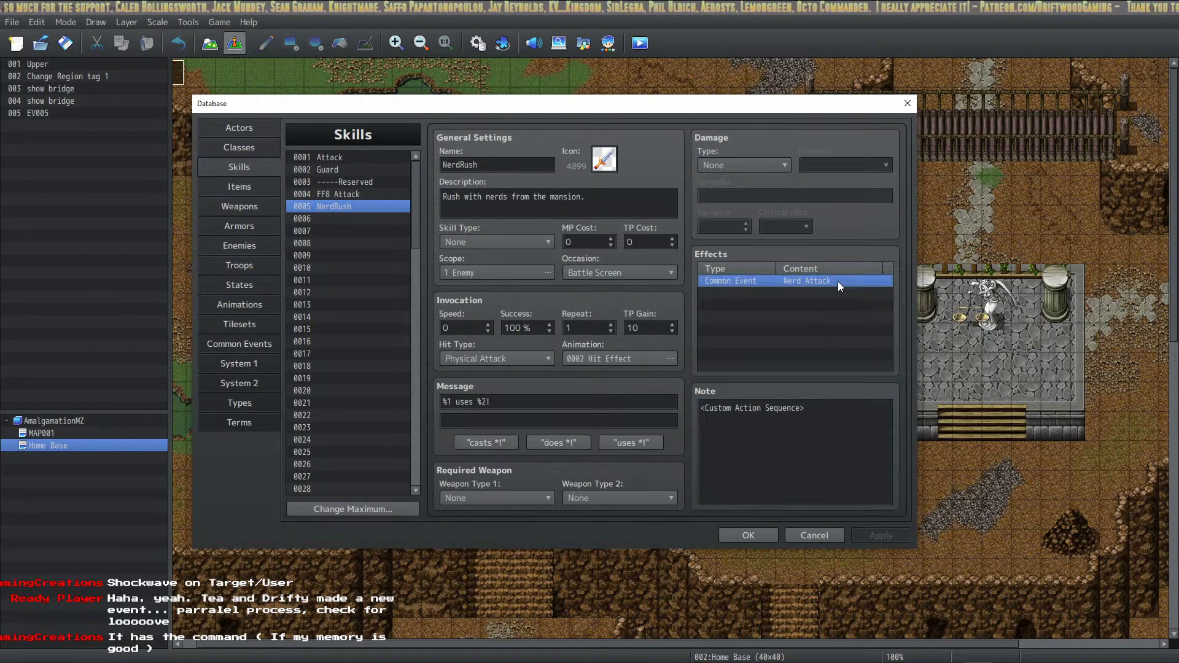
pyautogui.click(245, 131)
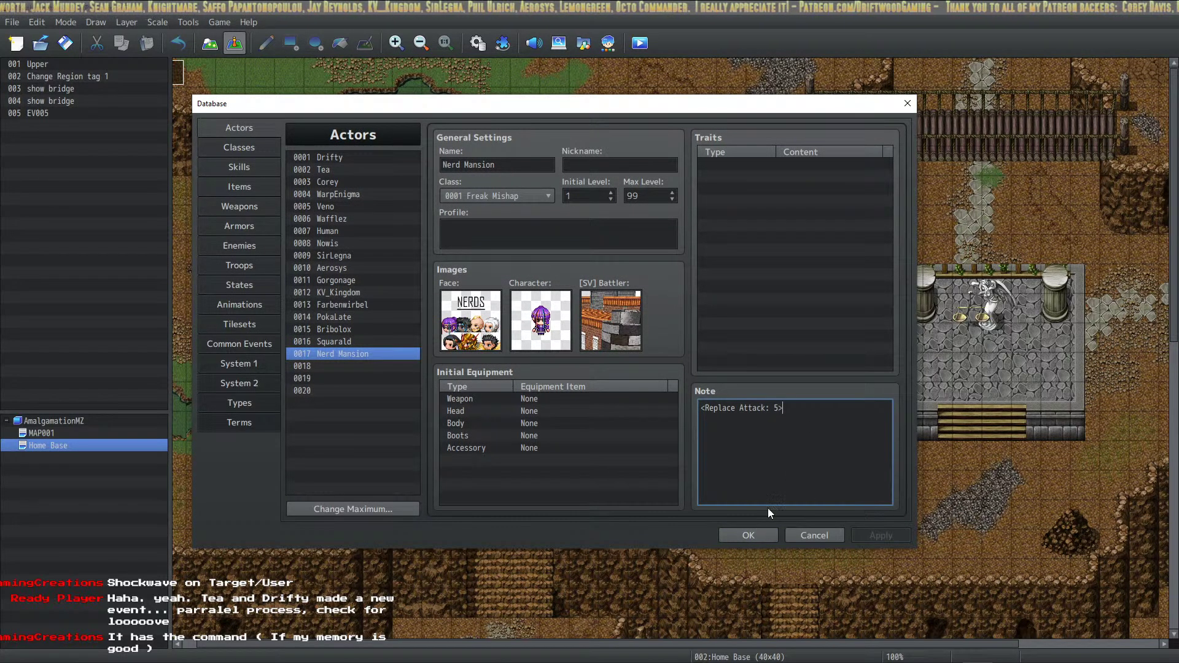
pyautogui.click(749, 536)
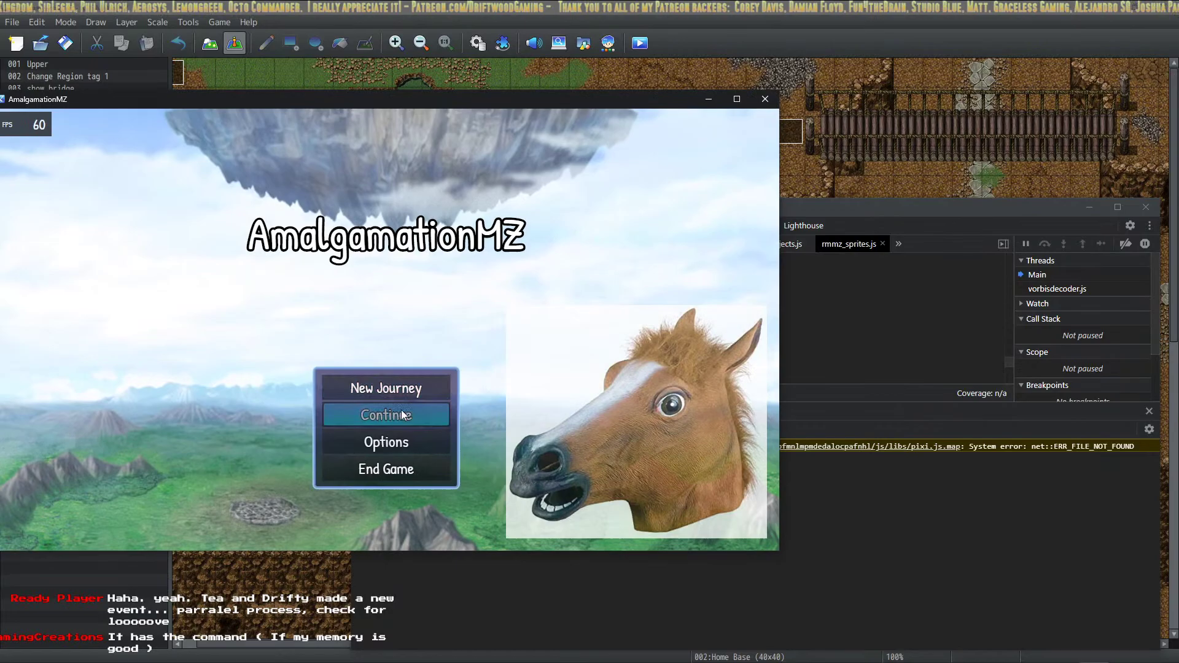
# Start a new journey in the playtest, enter the battle from the map, and attack with the party until Nerd Mansion's turn.
pyautogui.click(398, 383)
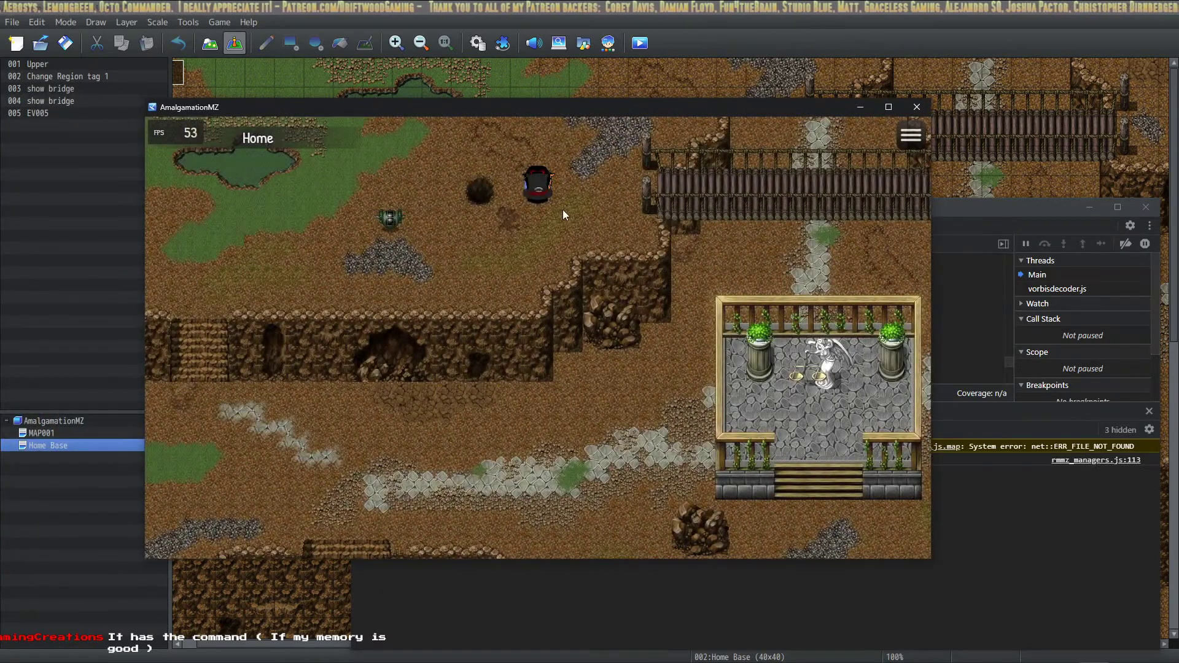
pyautogui.click(388, 219)
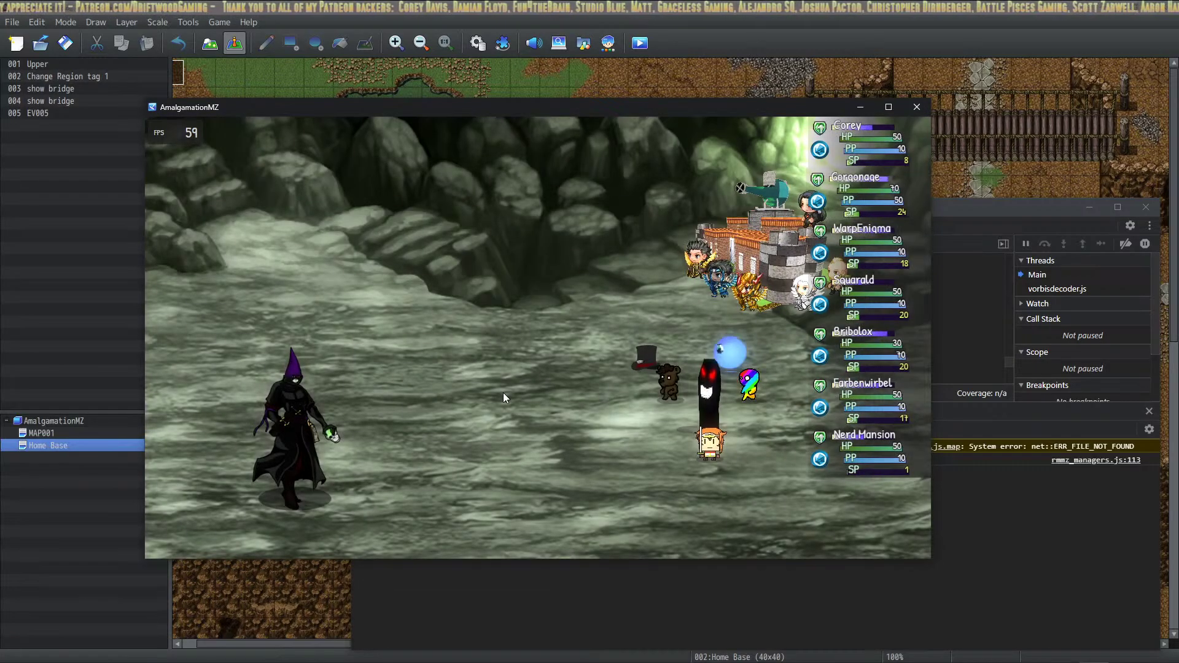
pyautogui.press('Return')
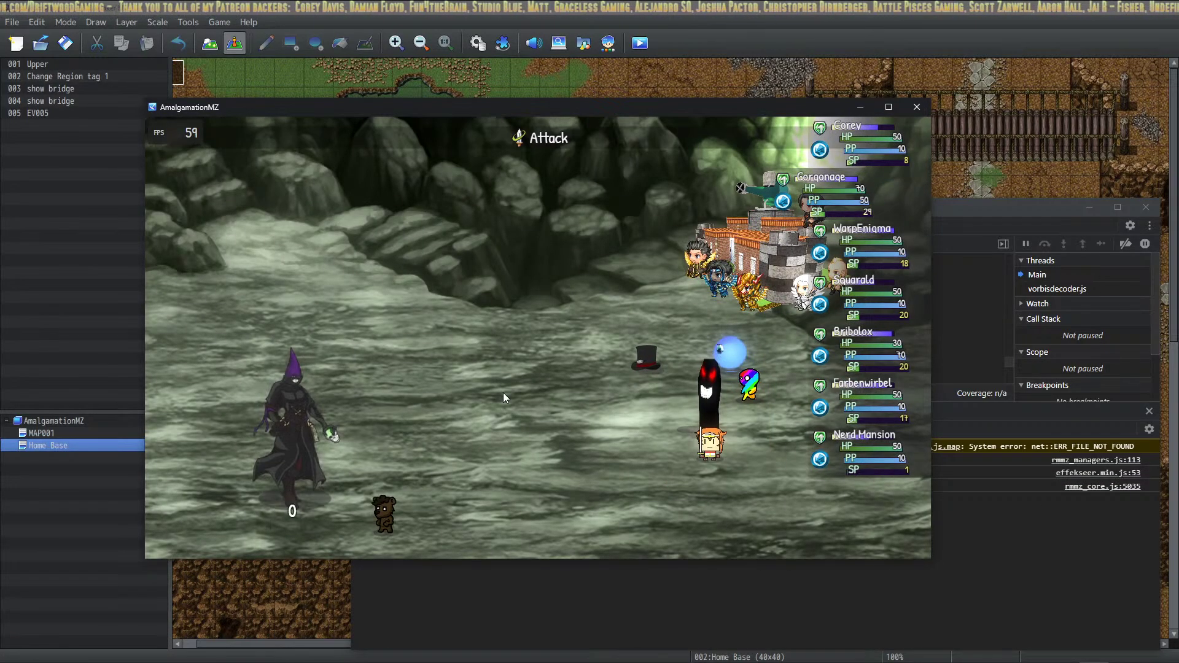
pyautogui.press('Return')
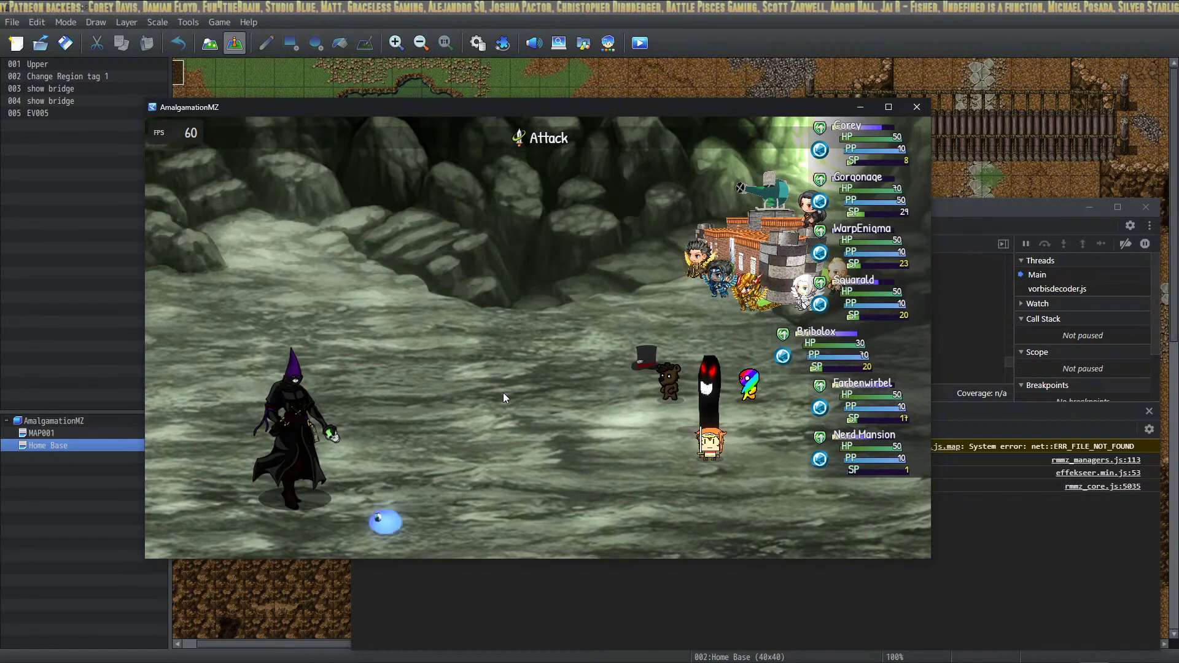
pyautogui.press('Return')
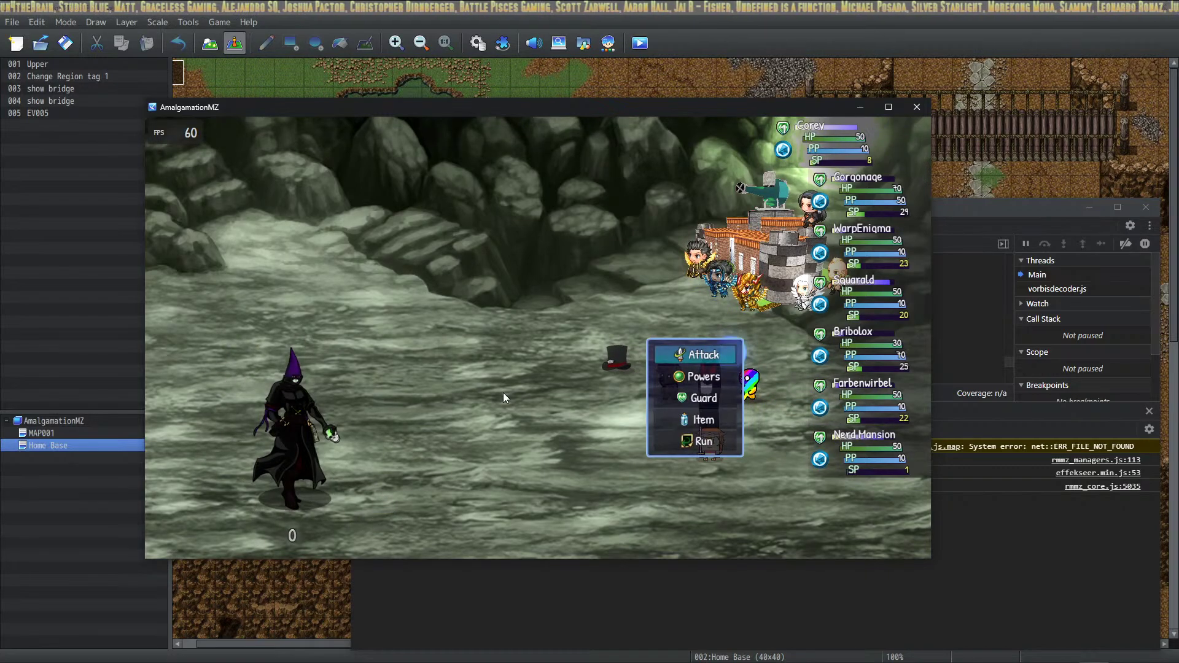
pyautogui.press('Return')
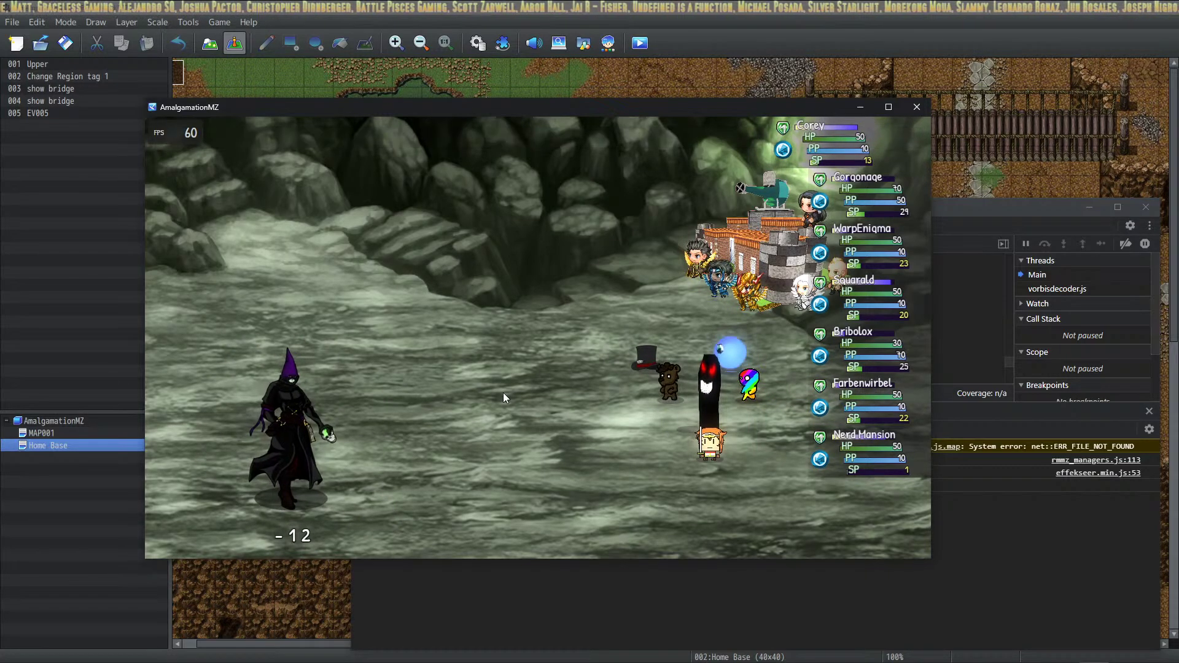
pyautogui.press('Return')
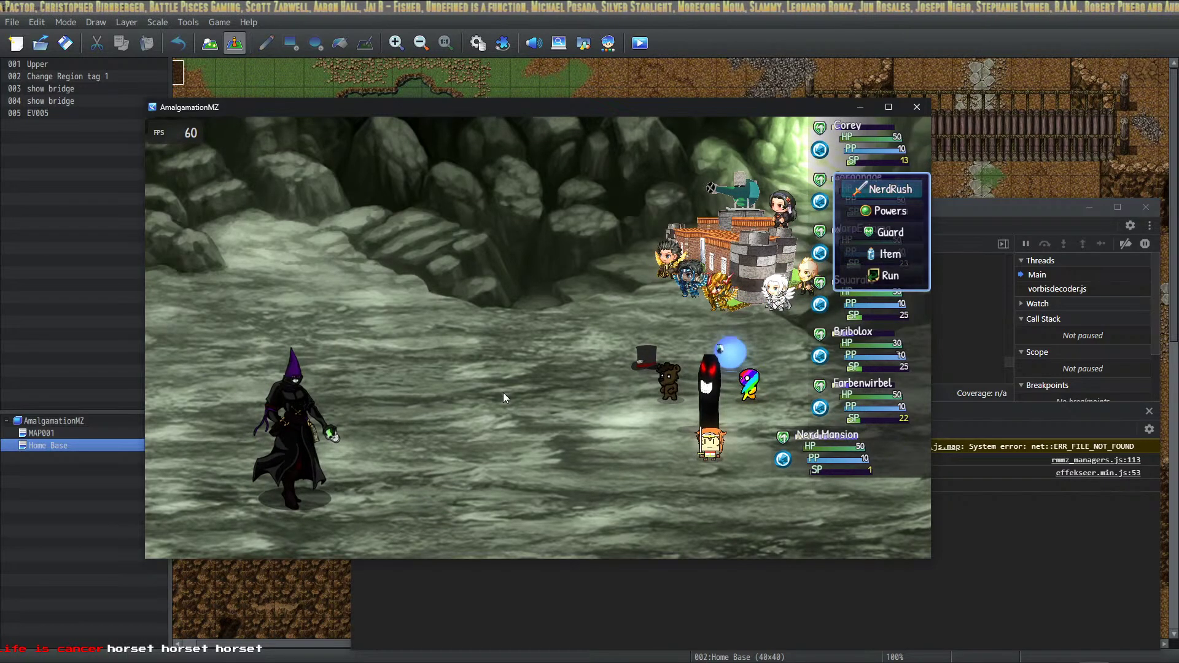
# Test NerdRush on the enemy with Nerd Mansion and close the developer console and the playtest.
pyautogui.press('Return')
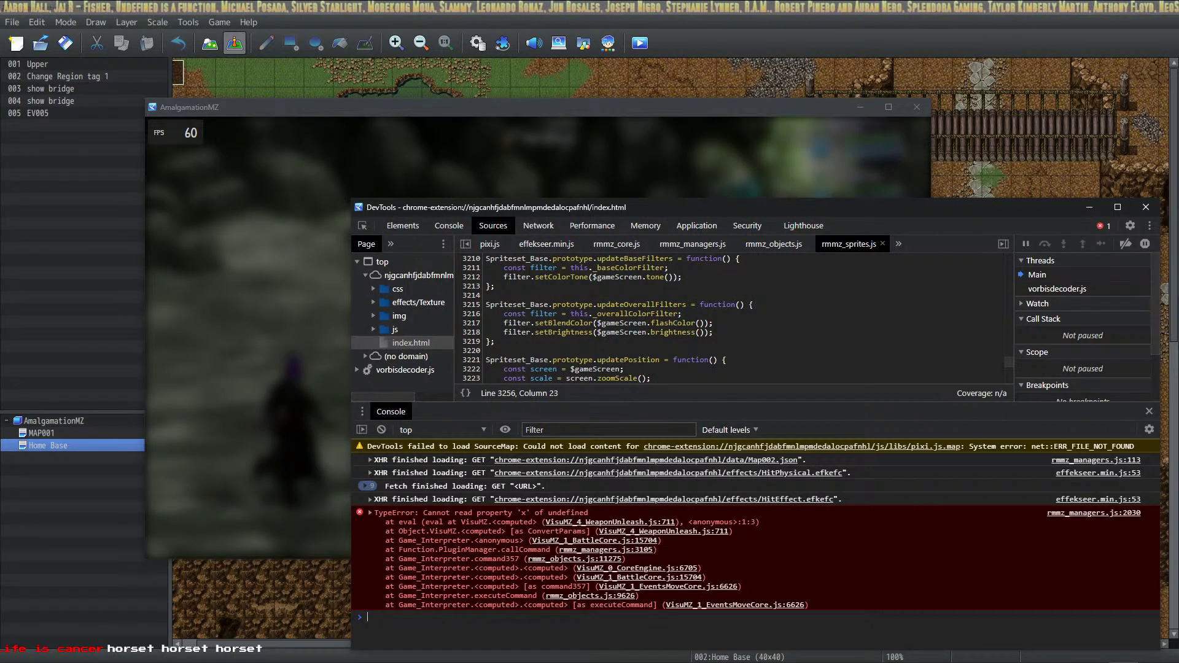
pyautogui.click(1147, 207)
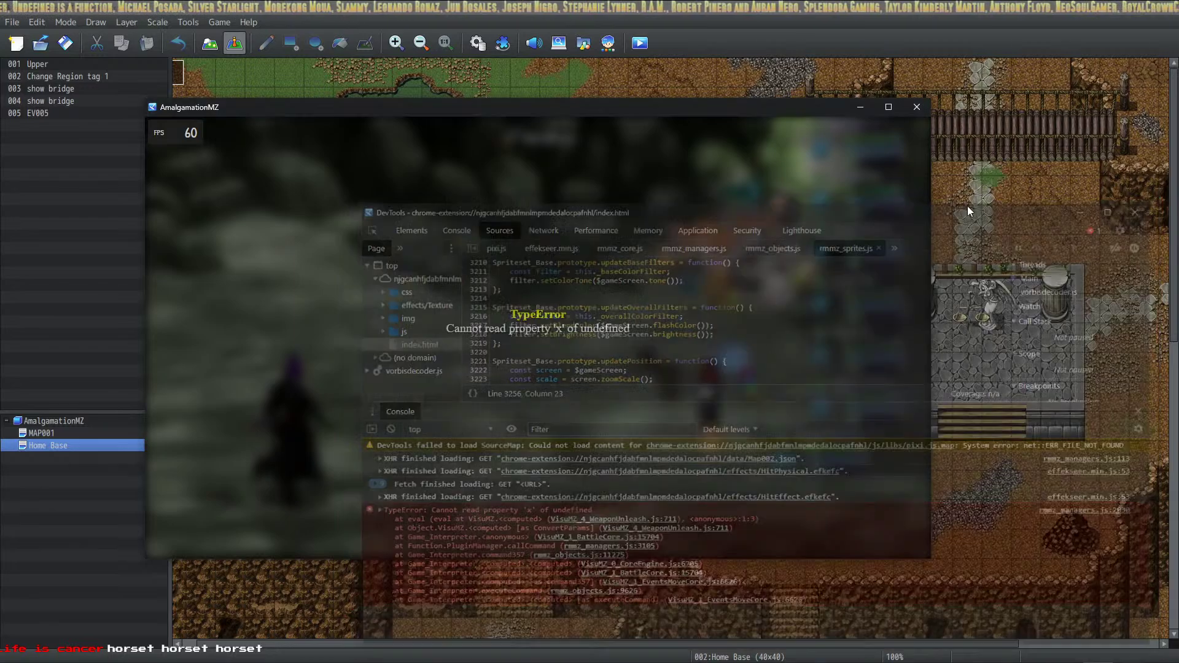
pyautogui.click(916, 106)
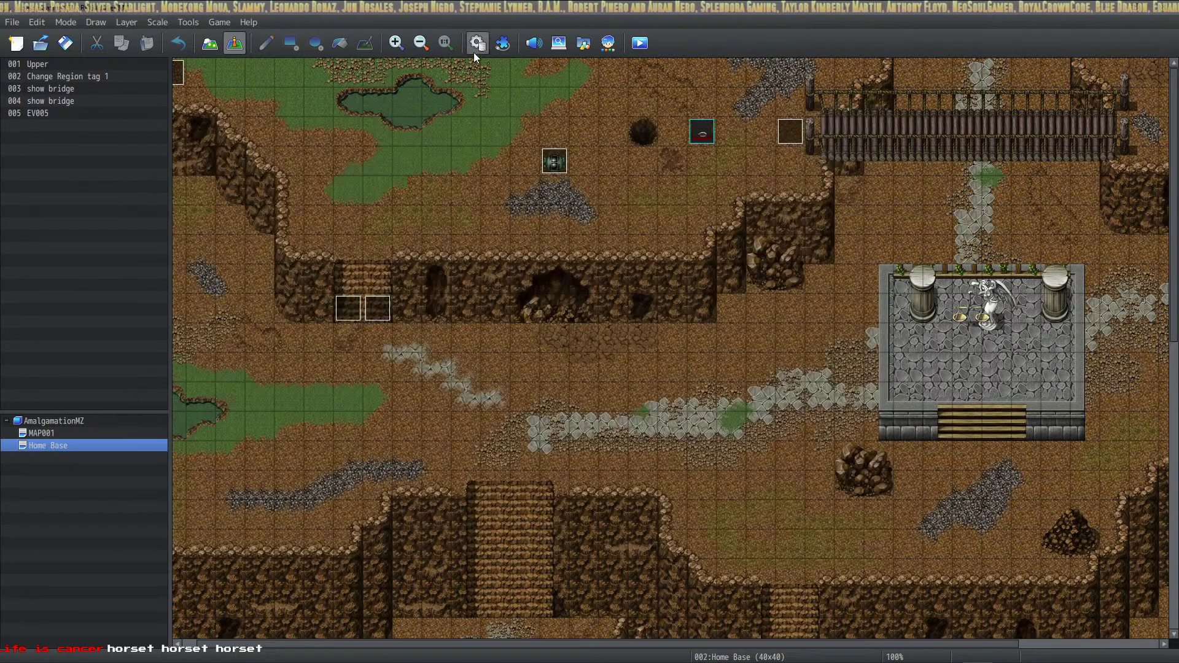
# In the Nerd Attack common event, set Point: X of the Shockwave at Point command to target.x.
pyautogui.click(477, 43)
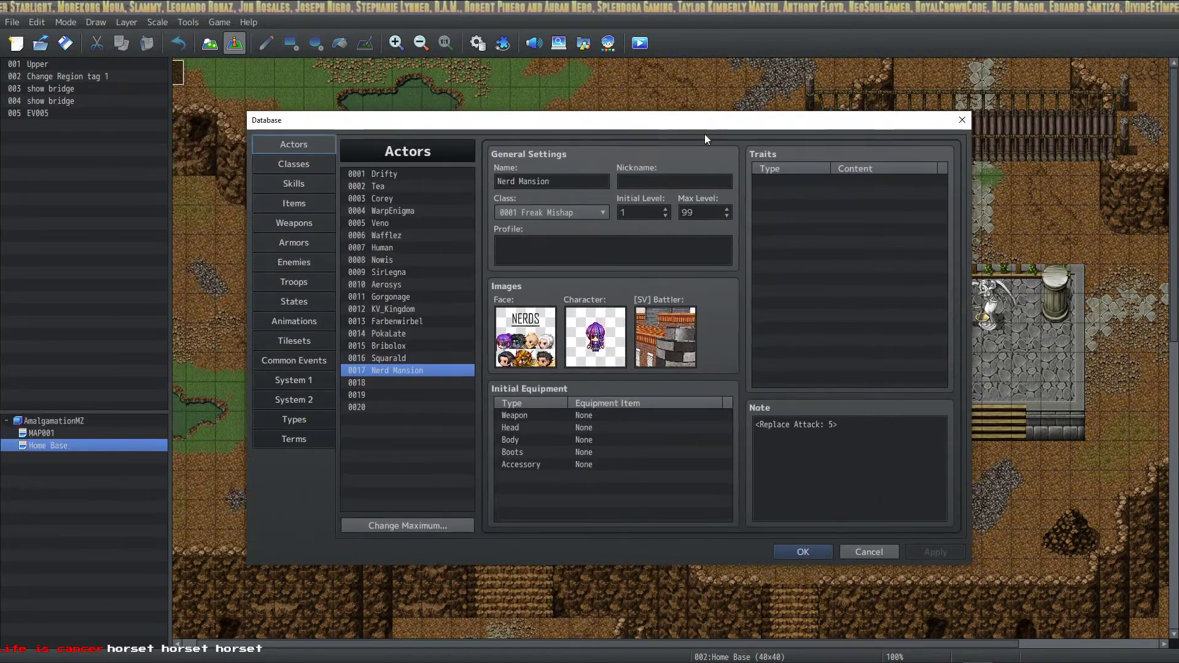
pyautogui.click(308, 361)
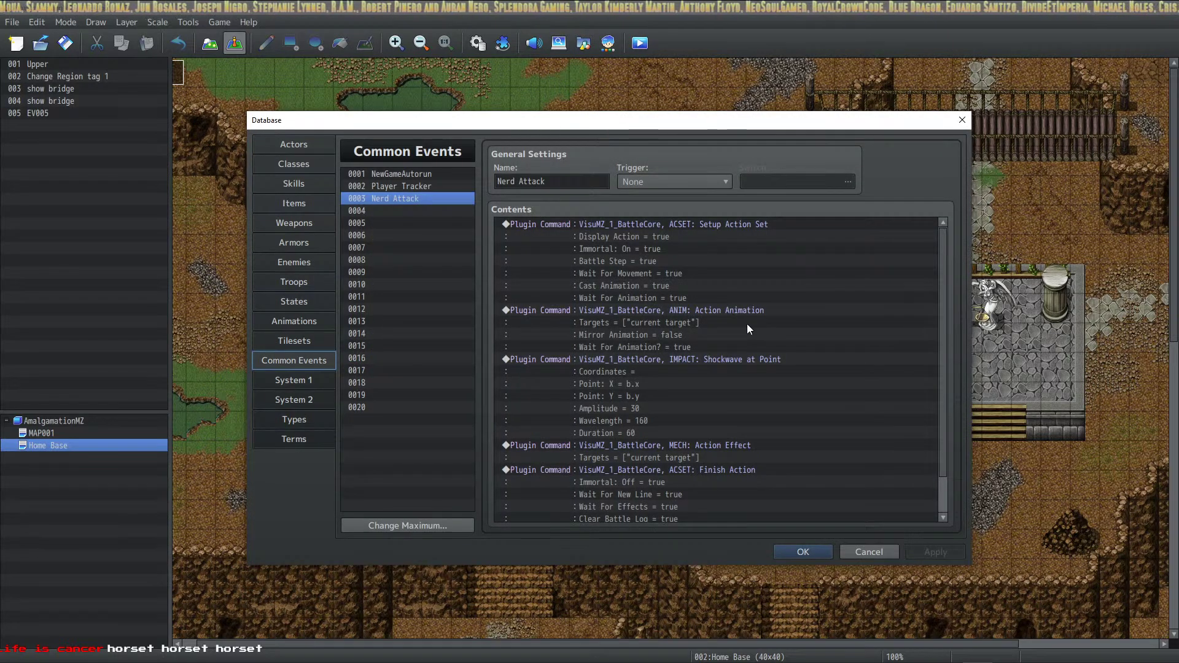
pyautogui.scroll(-1, 746, 329)
pyautogui.doubleClick(664, 322)
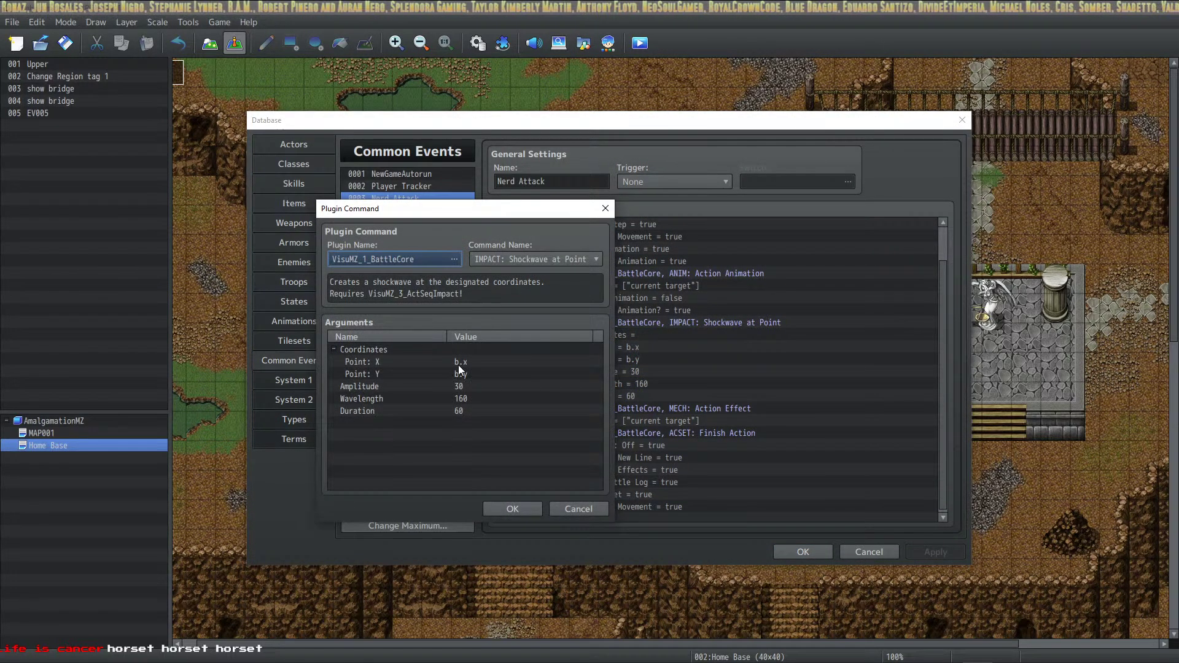
pyautogui.doubleClick(459, 362)
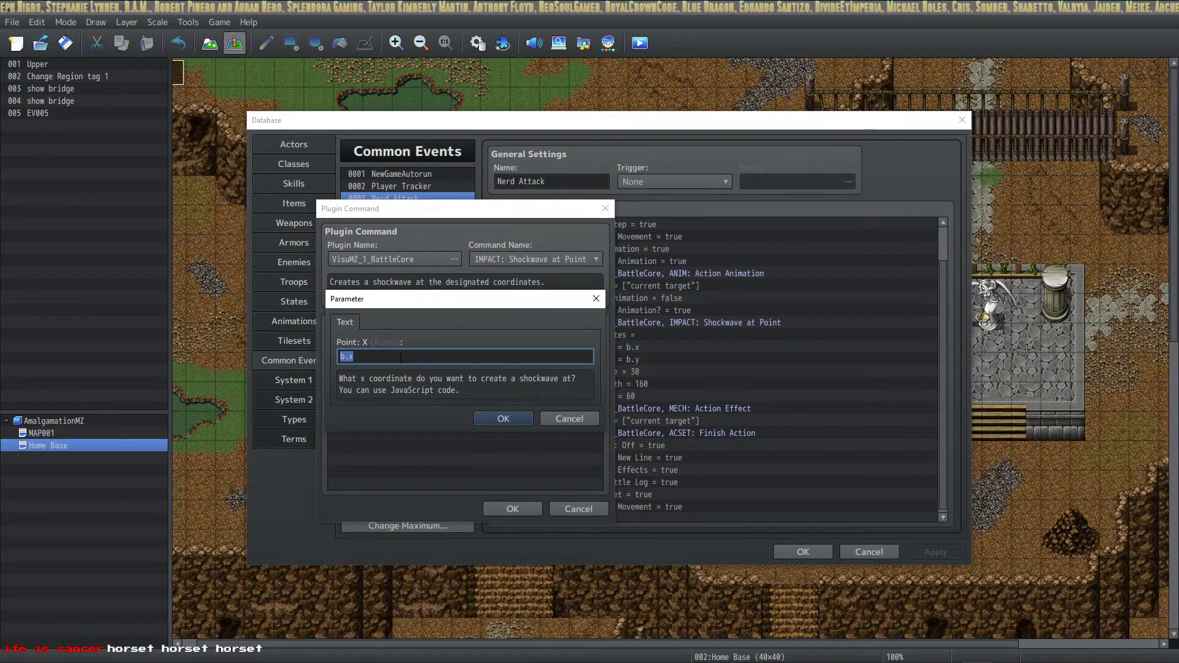
pyautogui.click(346, 357)
pyautogui.moveTo(345, 357); pyautogui.dragTo(327, 356)
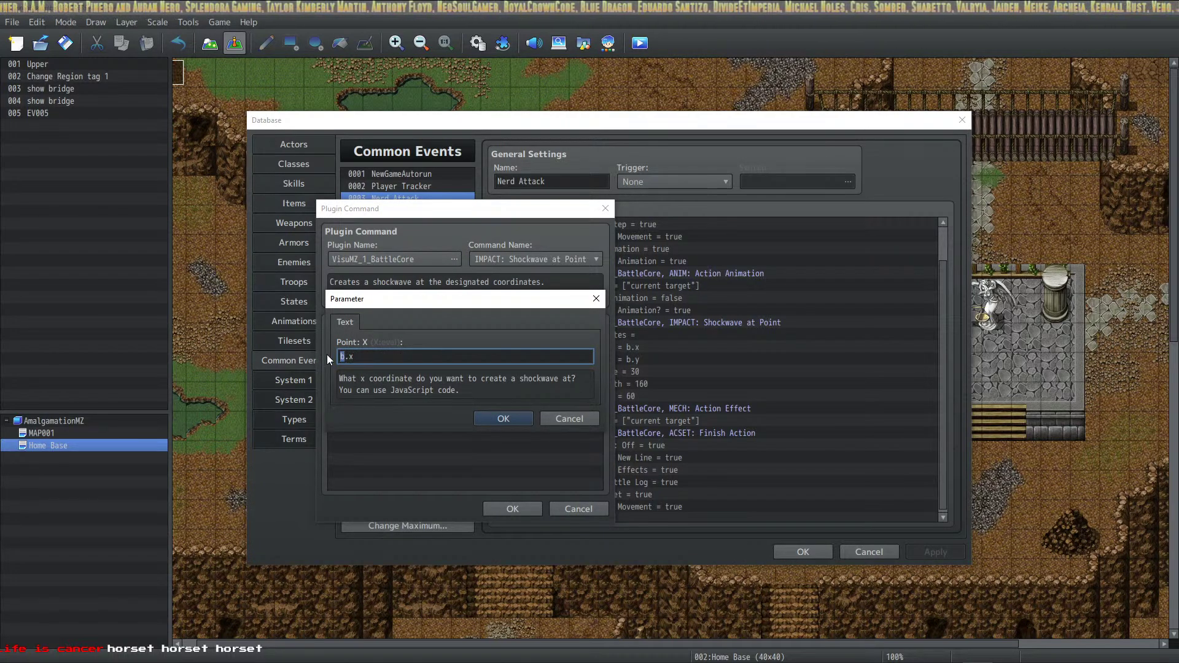
pyautogui.write('target')
pyautogui.click(502, 418)
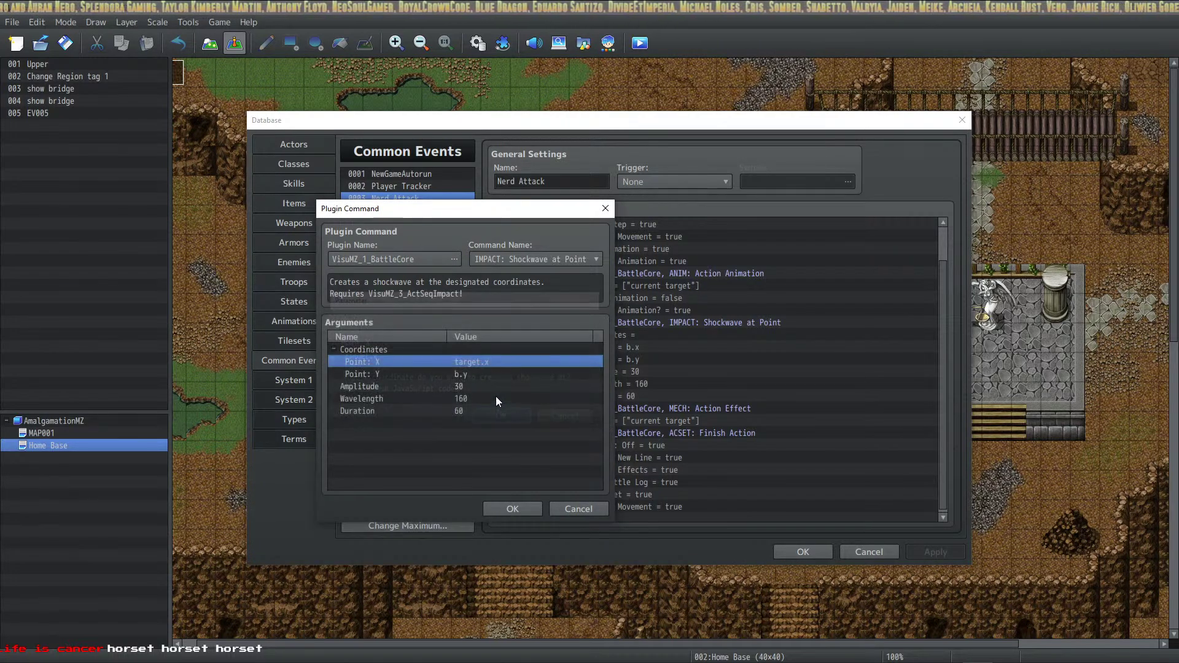
# Set the shockwave's Point: Y to target.y and save the command and database changes.
pyautogui.doubleClick(466, 375)
pyautogui.moveTo(345, 357); pyautogui.dragTo(334, 359)
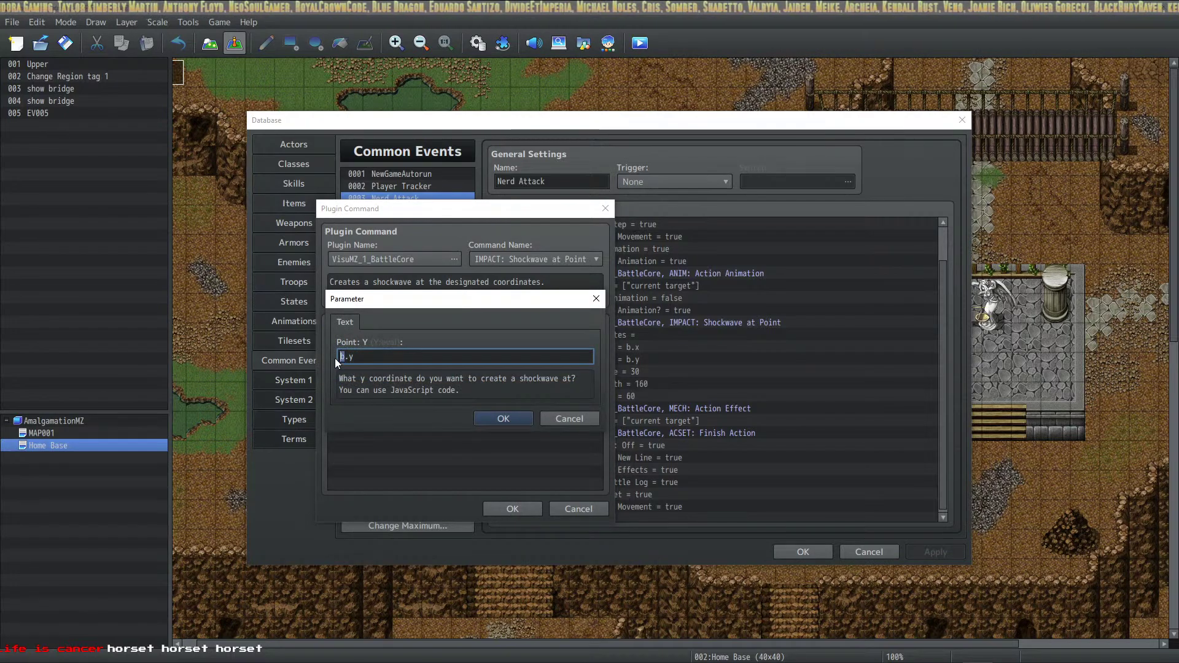
pyautogui.write('target')
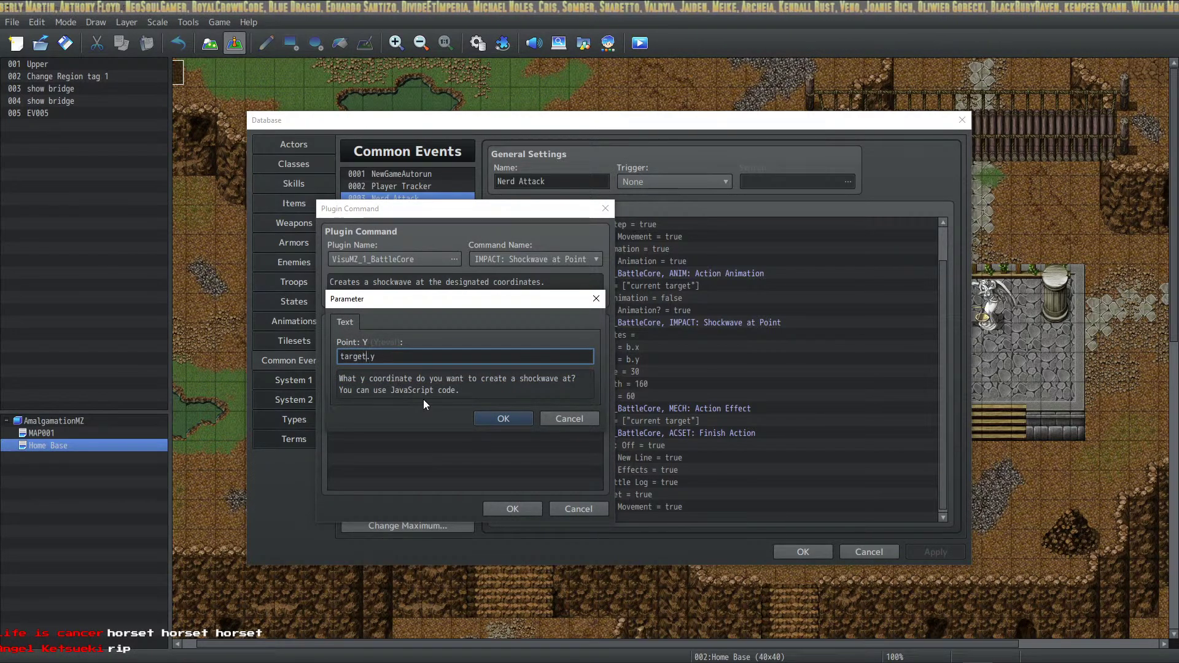
pyautogui.click(502, 418)
pyautogui.click(513, 509)
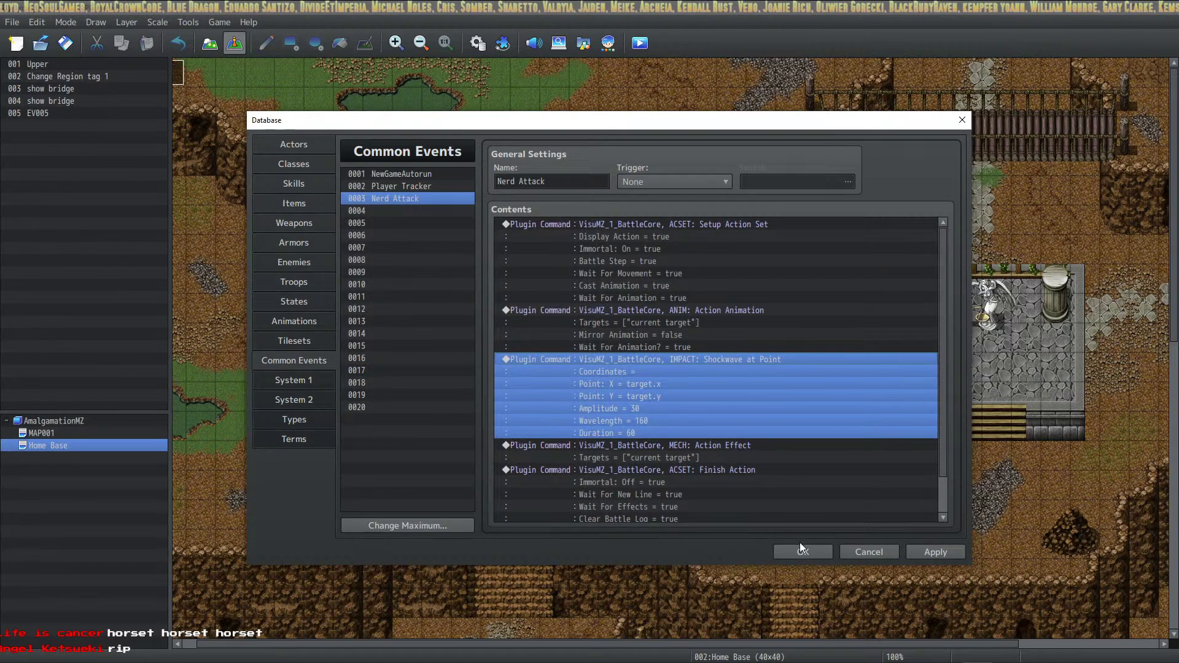
pyautogui.click(789, 551)
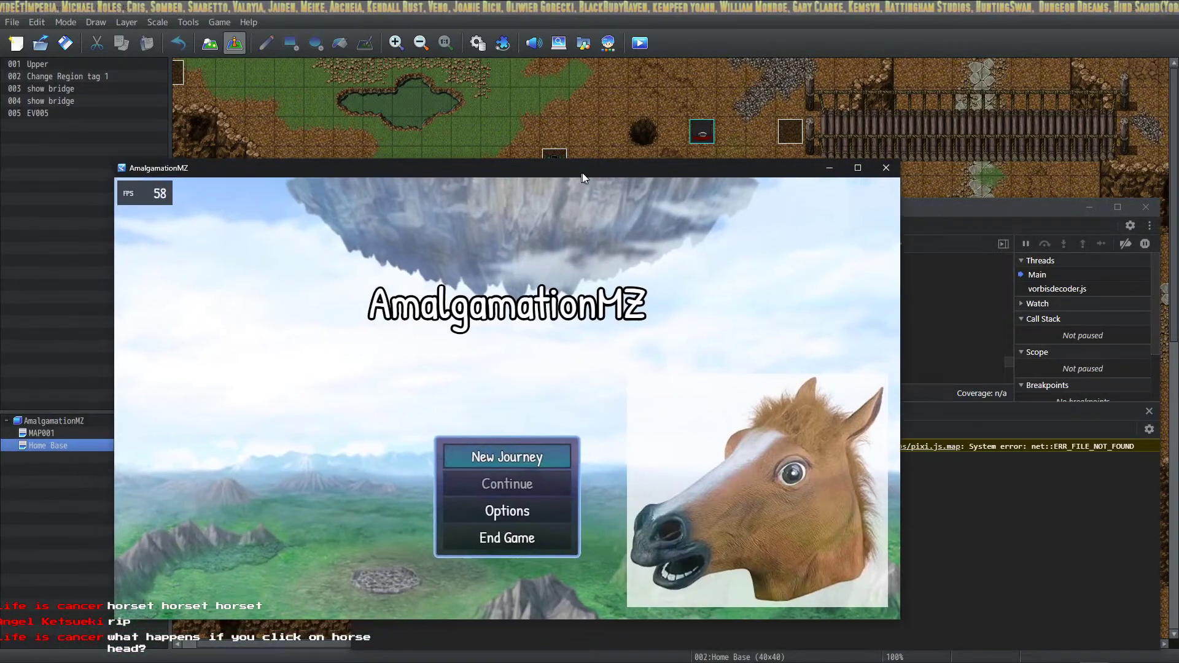
# Start a new journey in a fresh playtest, enter the battle and attack with the first party member.
pyautogui.click(525, 446)
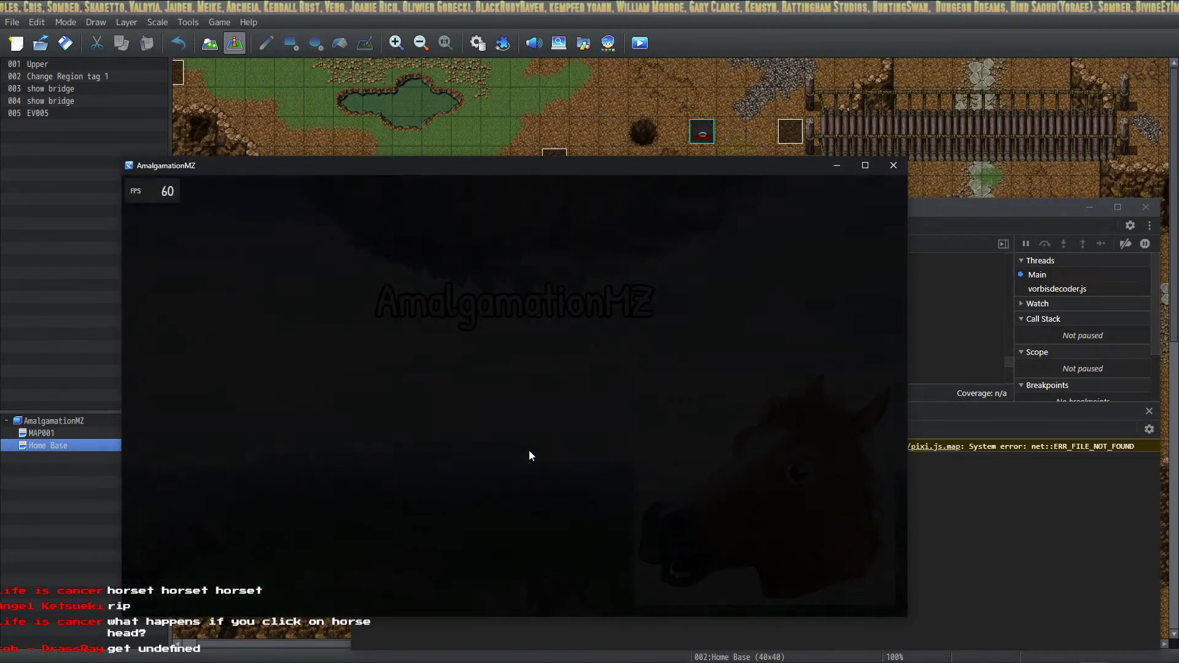
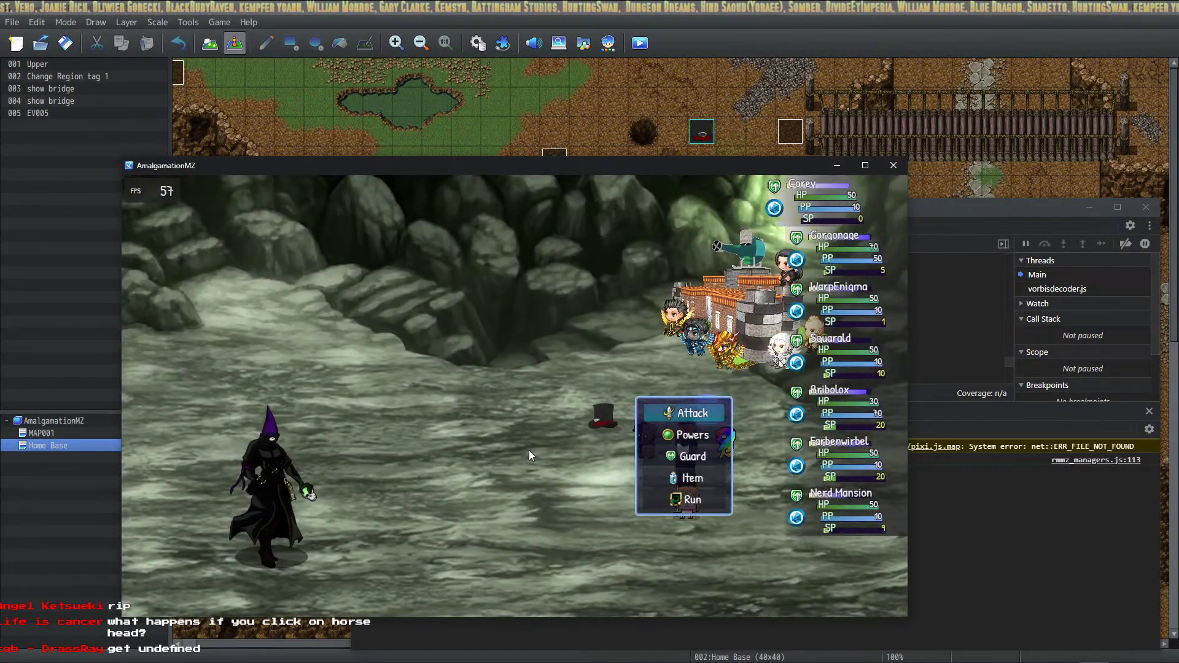
pyautogui.press('Return')
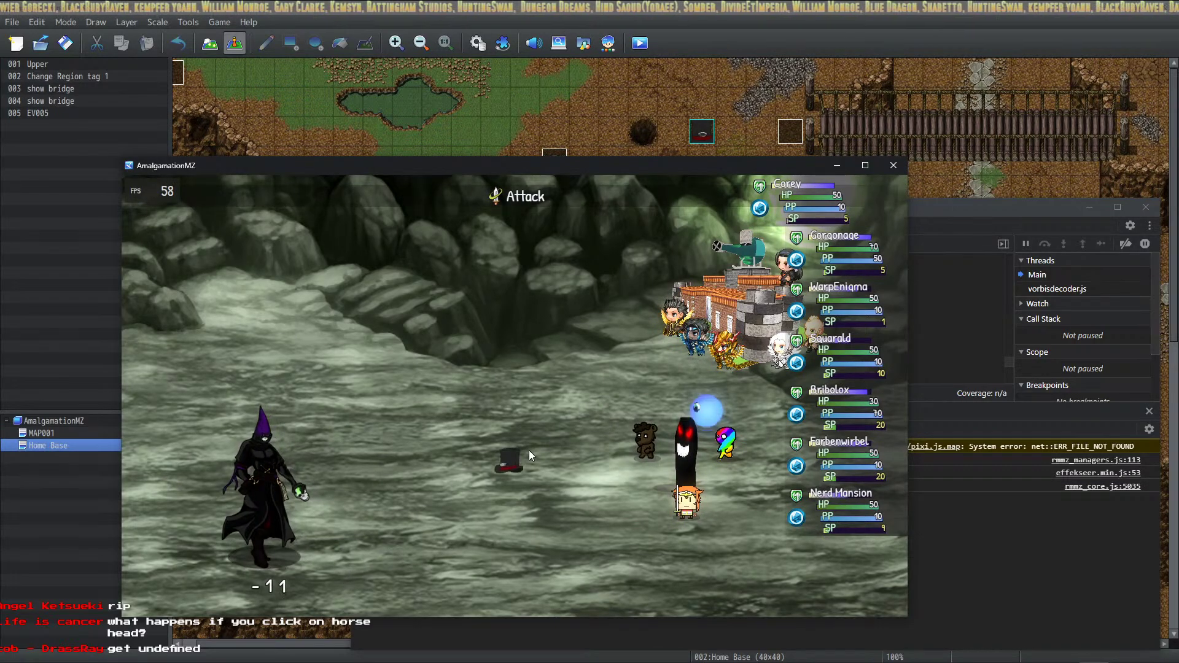
# Guard with each following party member until Nerd Mansion's turn comes up.
pyautogui.press('Down')
pyautogui.press('Down')
pyautogui.press('Return')
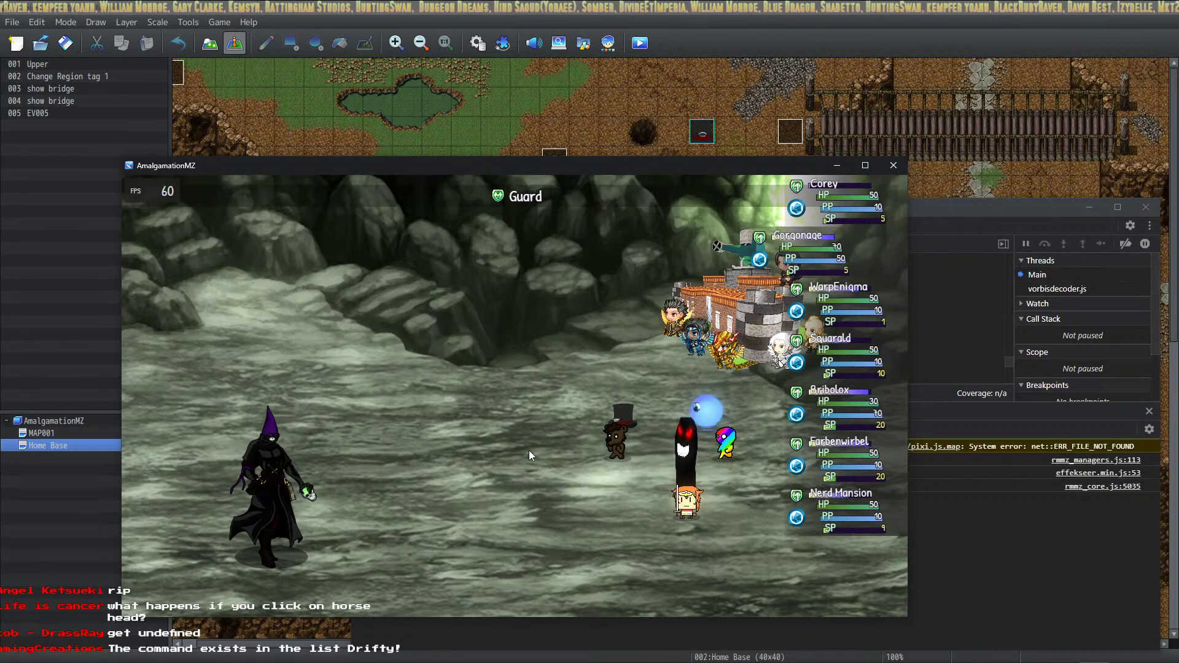
pyautogui.press('Down')
pyautogui.press('Down')
pyautogui.press('Return')
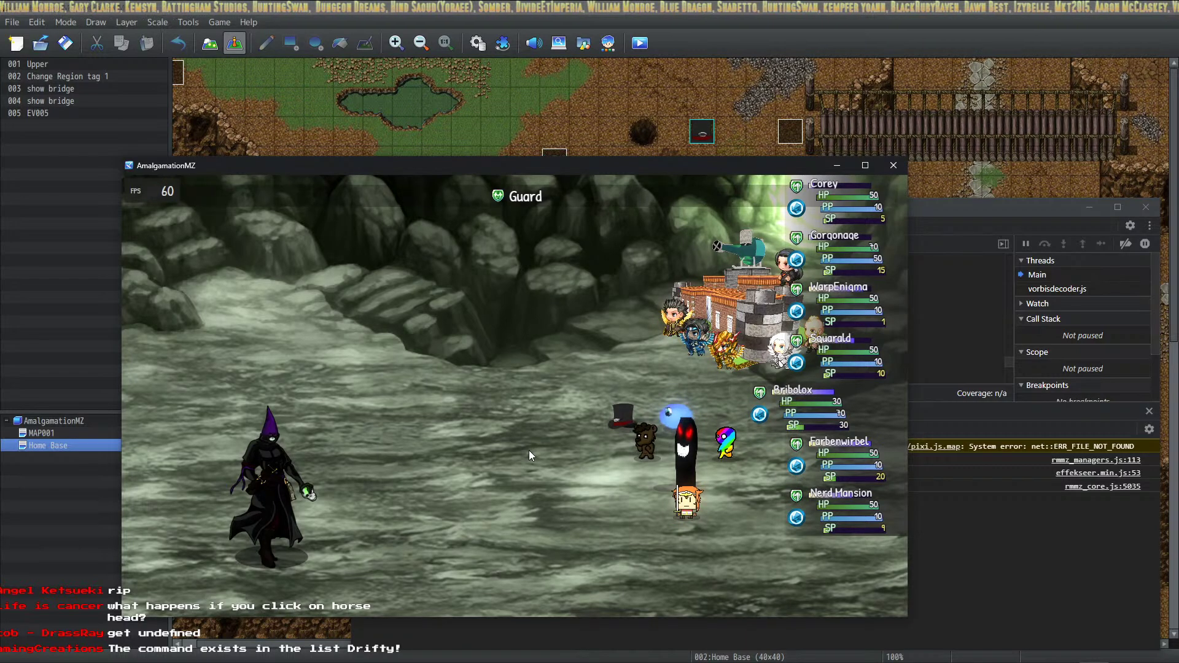
pyautogui.press('Down')
pyautogui.press('Down')
pyautogui.press('Return')
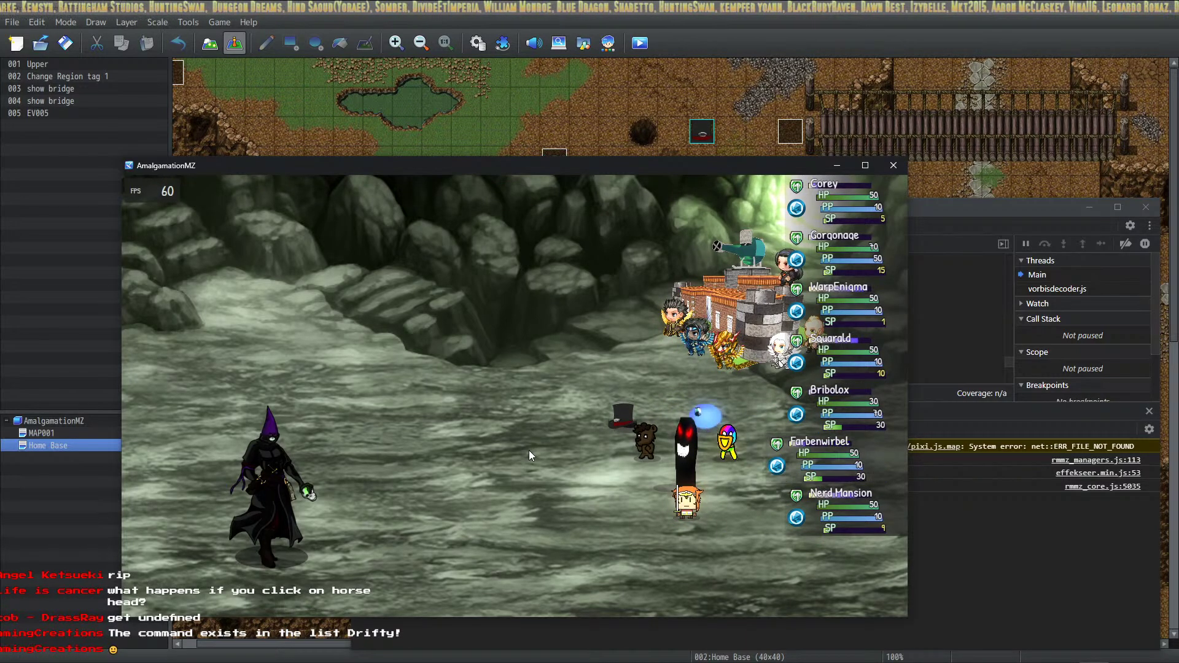
pyautogui.press('Down')
pyautogui.press('Down')
pyautogui.press('Return')
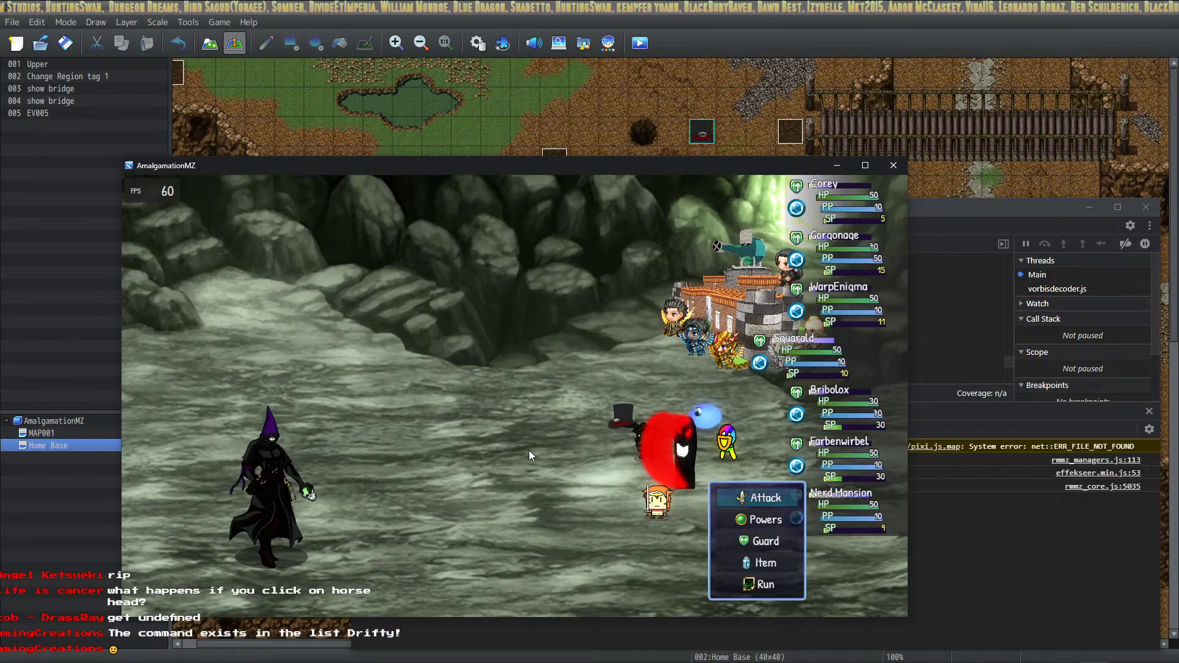
pyautogui.press('Down')
pyautogui.press('Down')
pyautogui.press('Return')
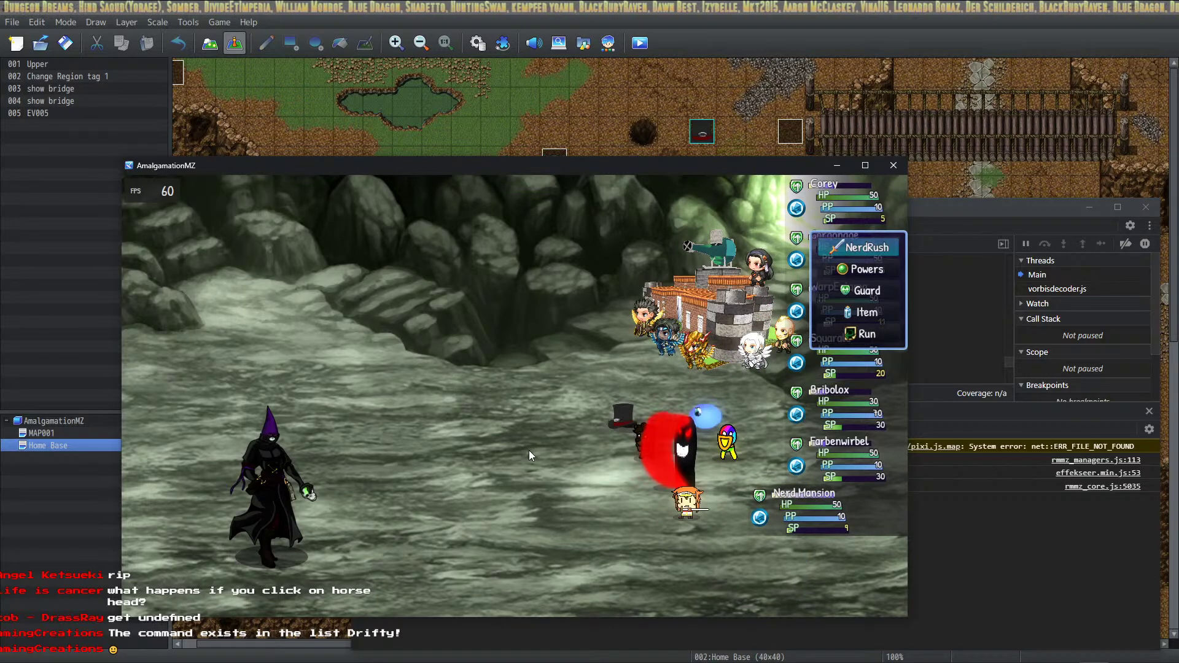
# Retest NerdRush with Nerd Mansion using the target-based shockwave coordinates and close the developer console.
pyautogui.press('Return')
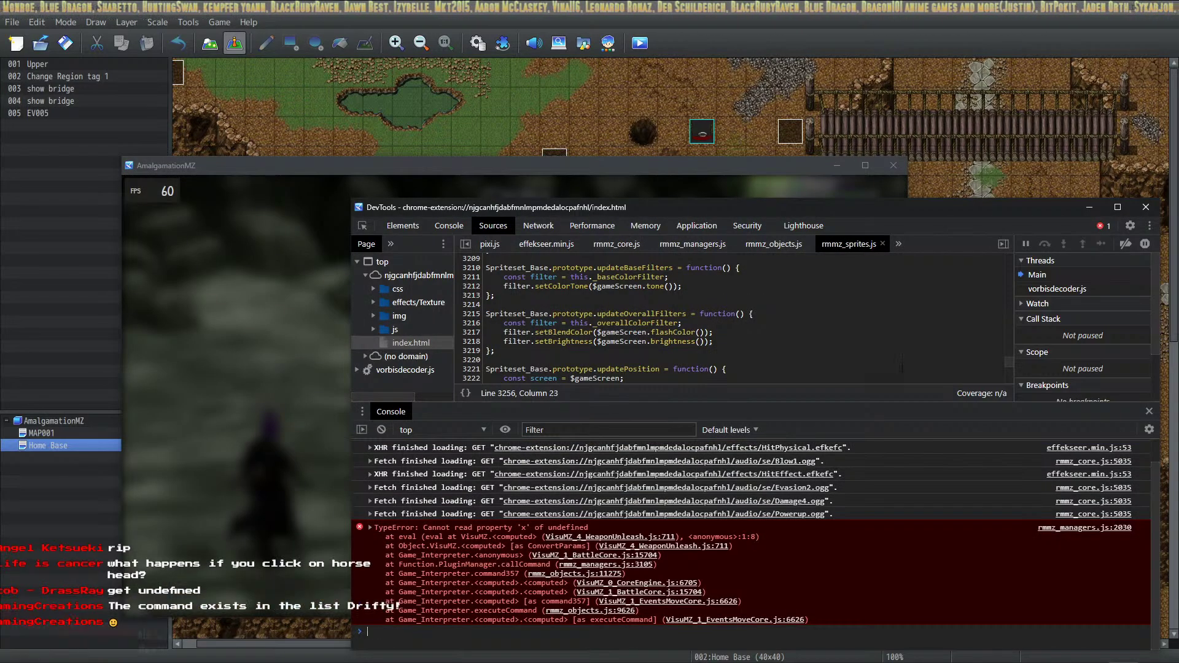
pyautogui.click(1145, 207)
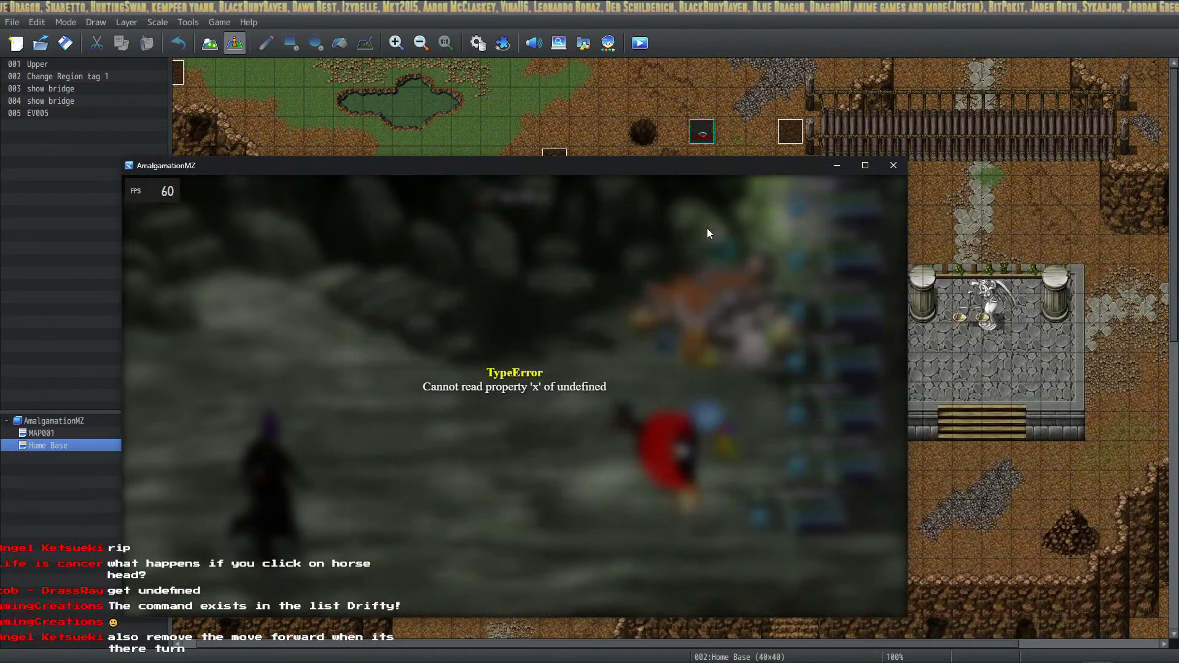
# Close the failed playtest and review the VisuMZ_1_BattleCore plugin's parameters in the Plugin Manager.
pyautogui.click(892, 165)
pyautogui.click(502, 43)
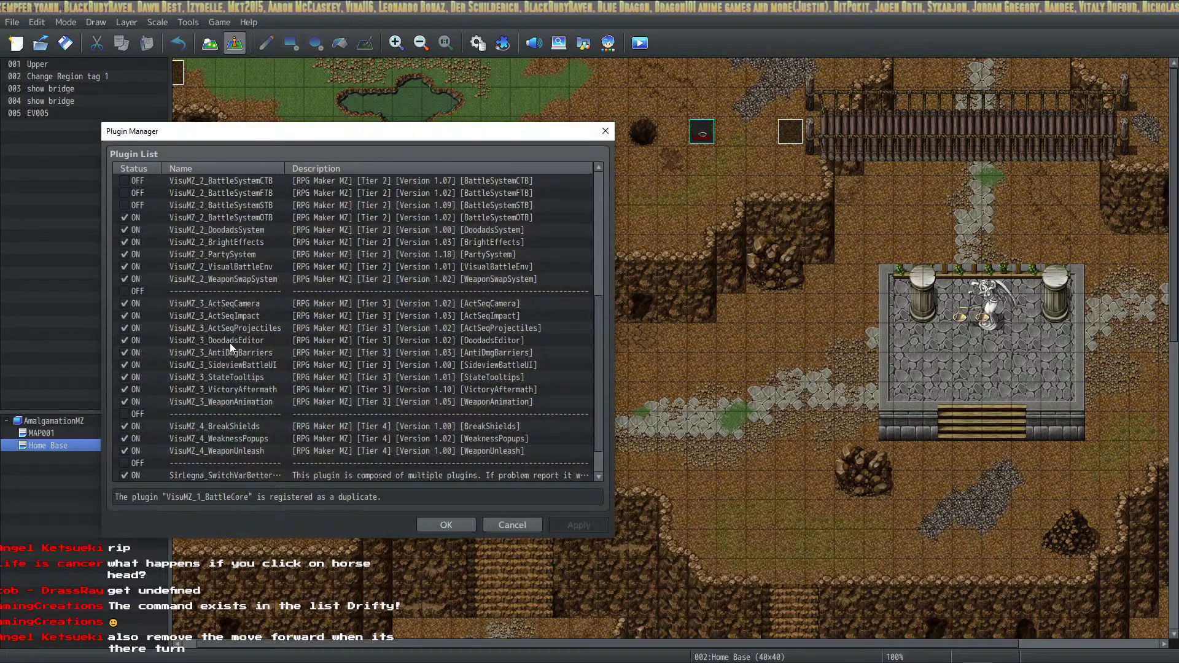
pyautogui.scroll(6, 273, 301)
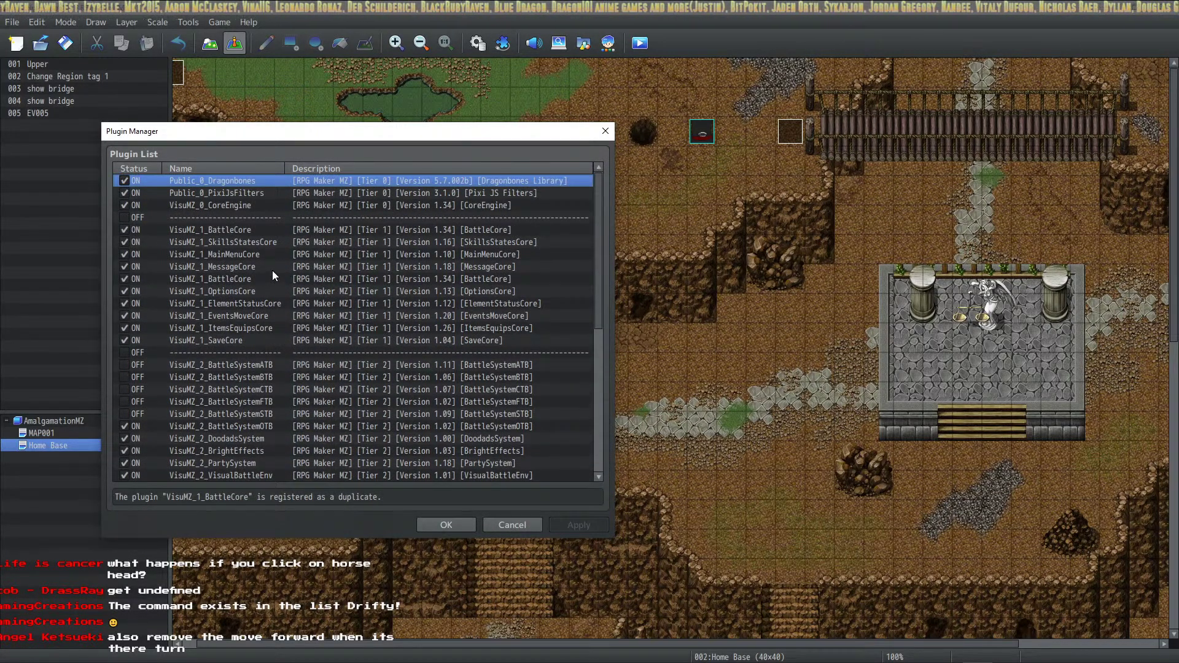
pyautogui.click(259, 228)
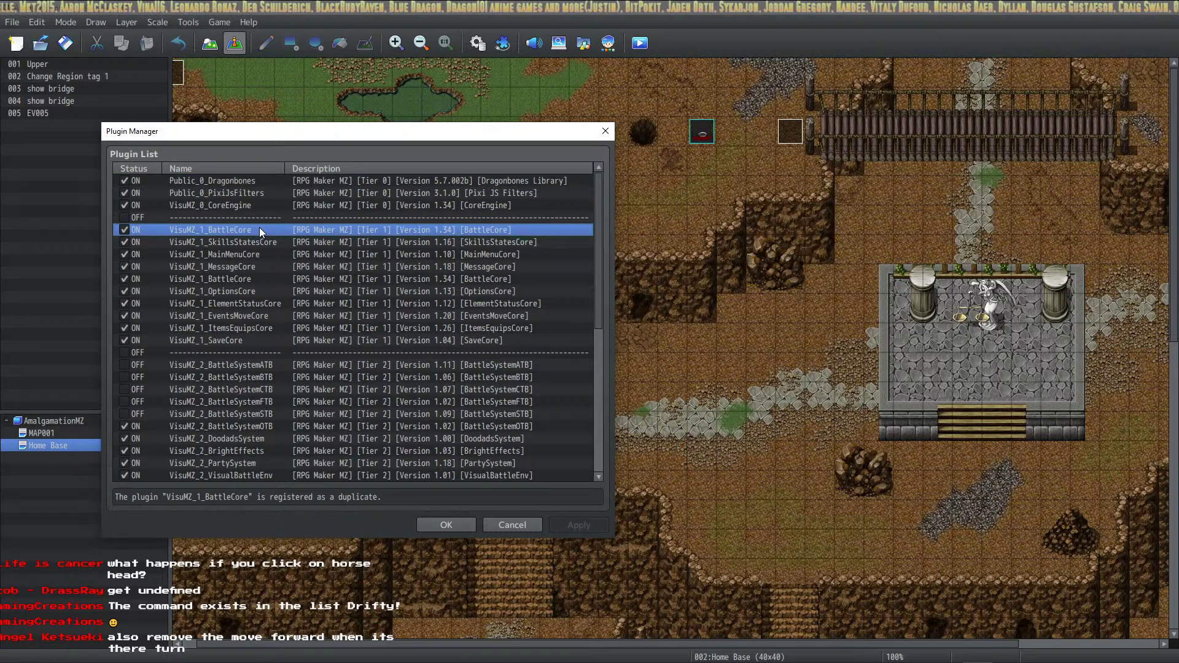
pyautogui.doubleClick(267, 229)
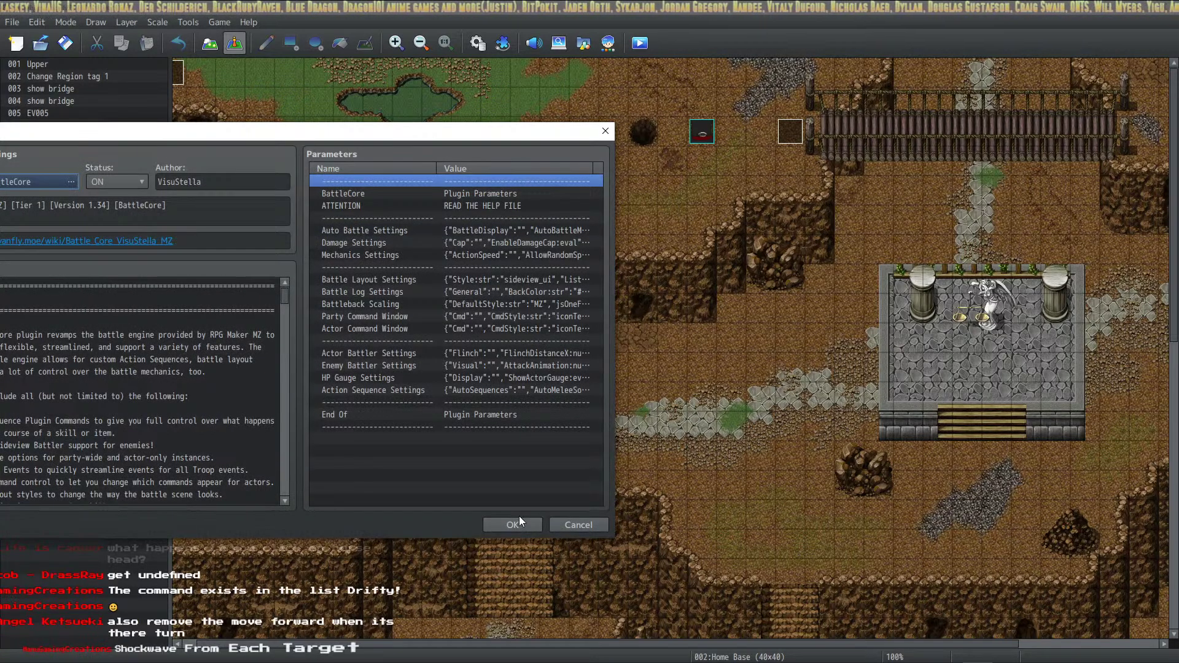
pyautogui.click(536, 529)
pyautogui.click(451, 522)
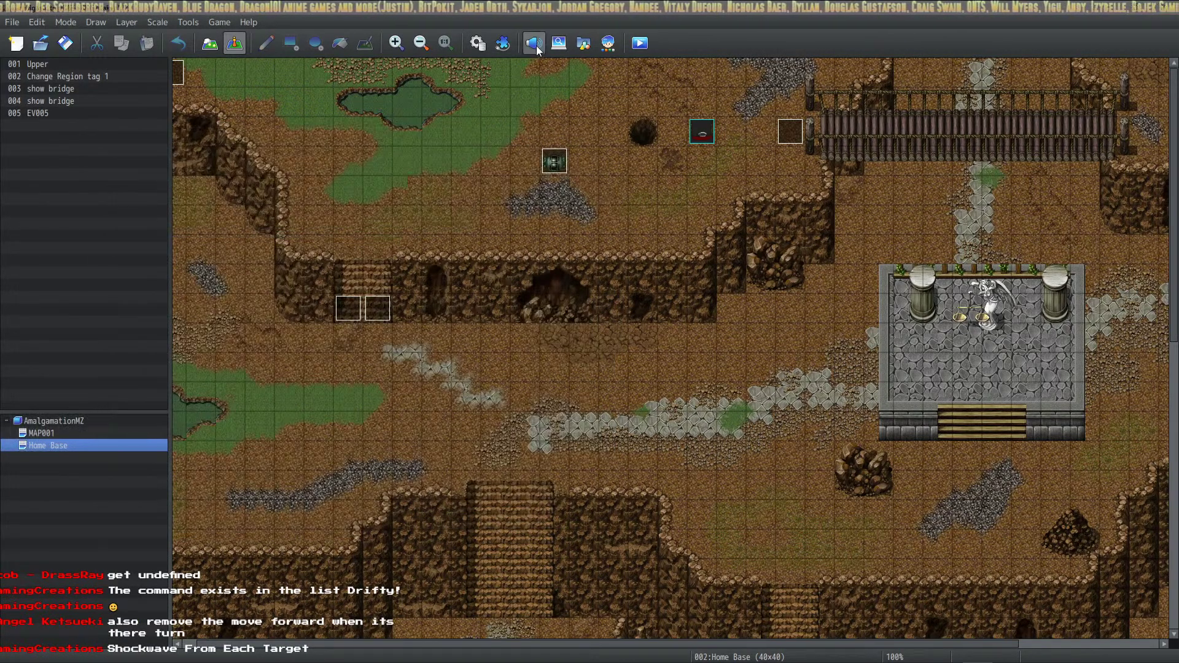
# In the Nerd Attack common event, switch the Shockwave at Point plugin command to IMPACT: Shockwave from Each Target(s).
pyautogui.click(479, 44)
pyautogui.click(344, 302)
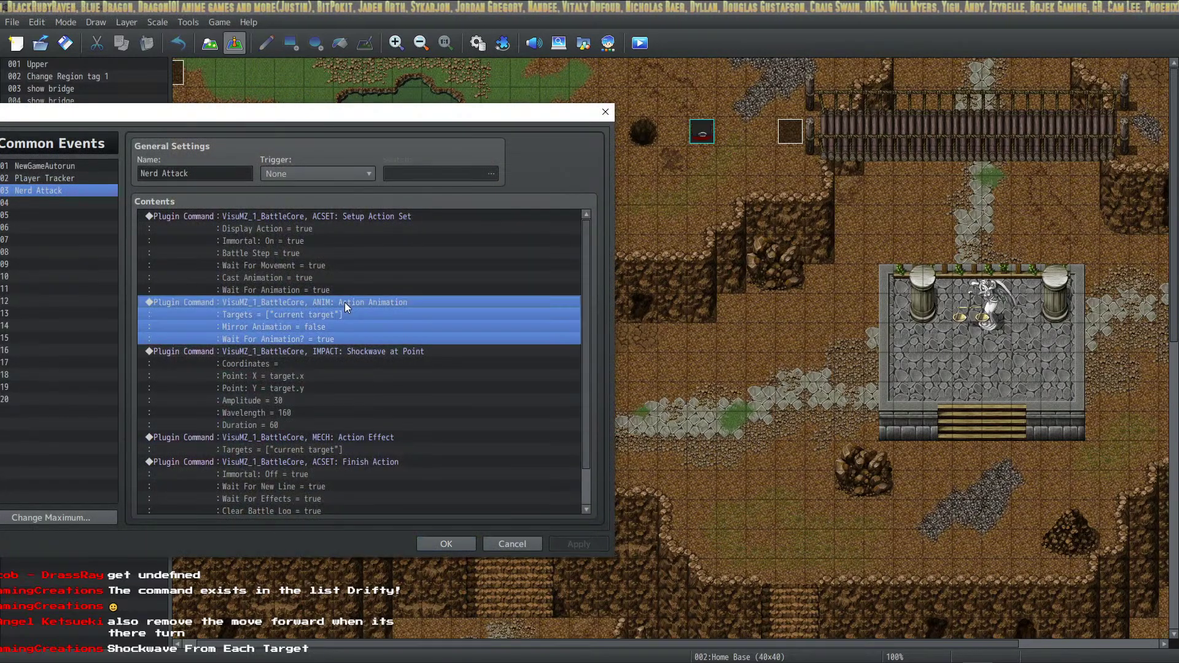
pyautogui.doubleClick(363, 351)
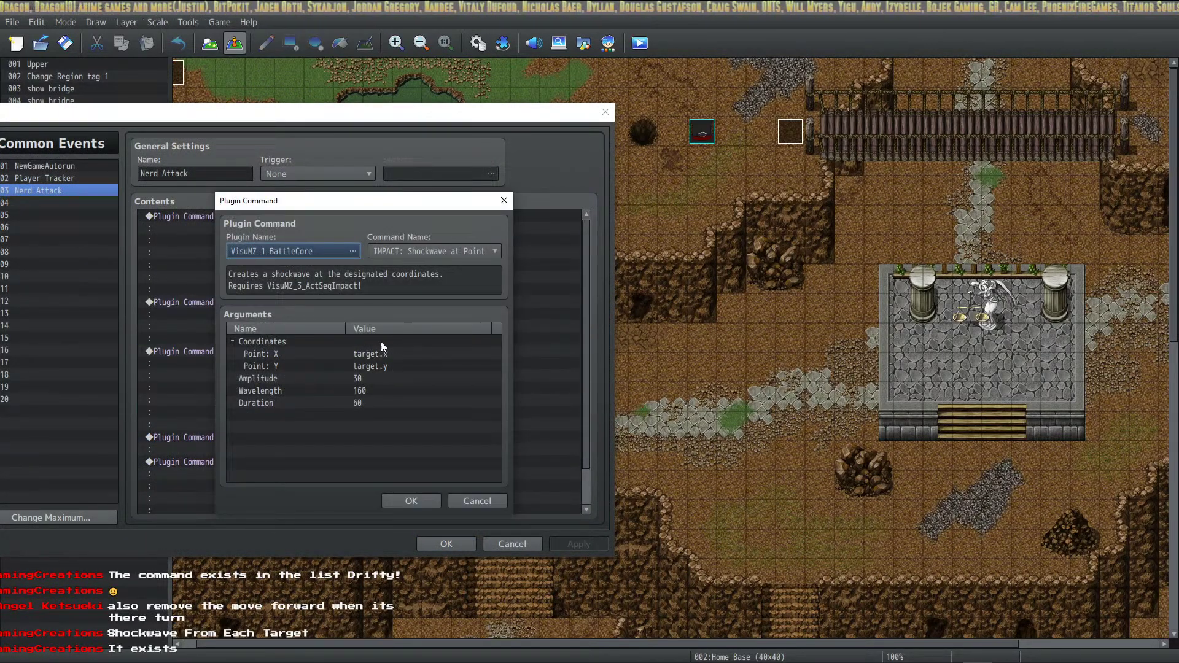
pyautogui.click(393, 356)
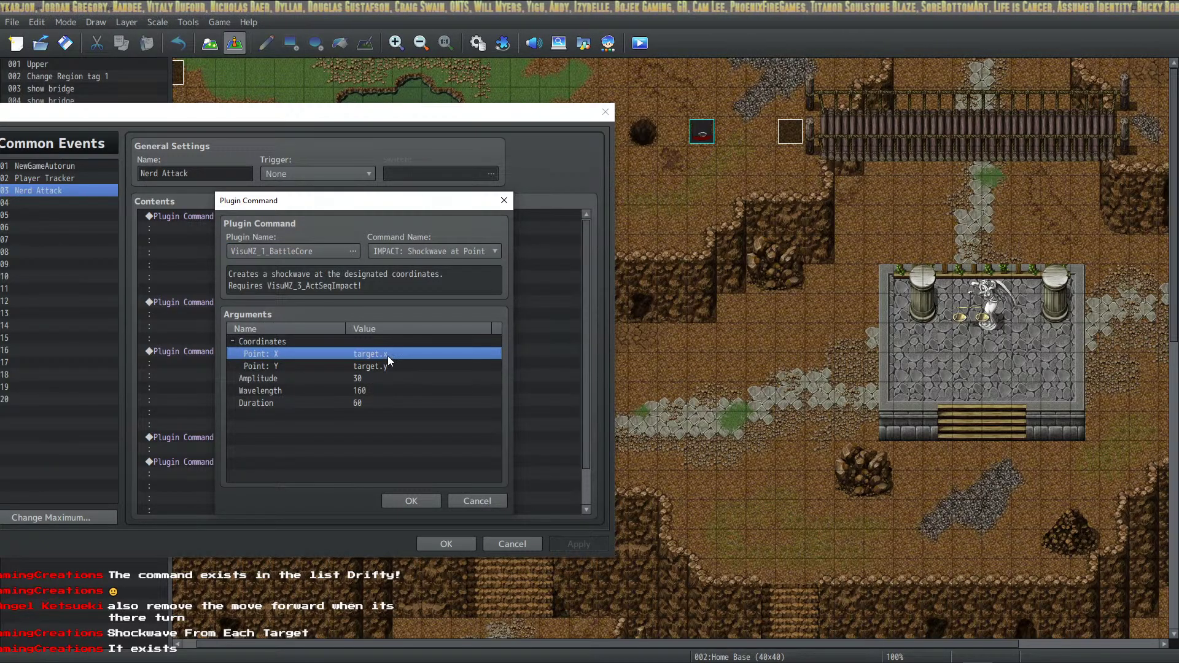
pyautogui.click(492, 249)
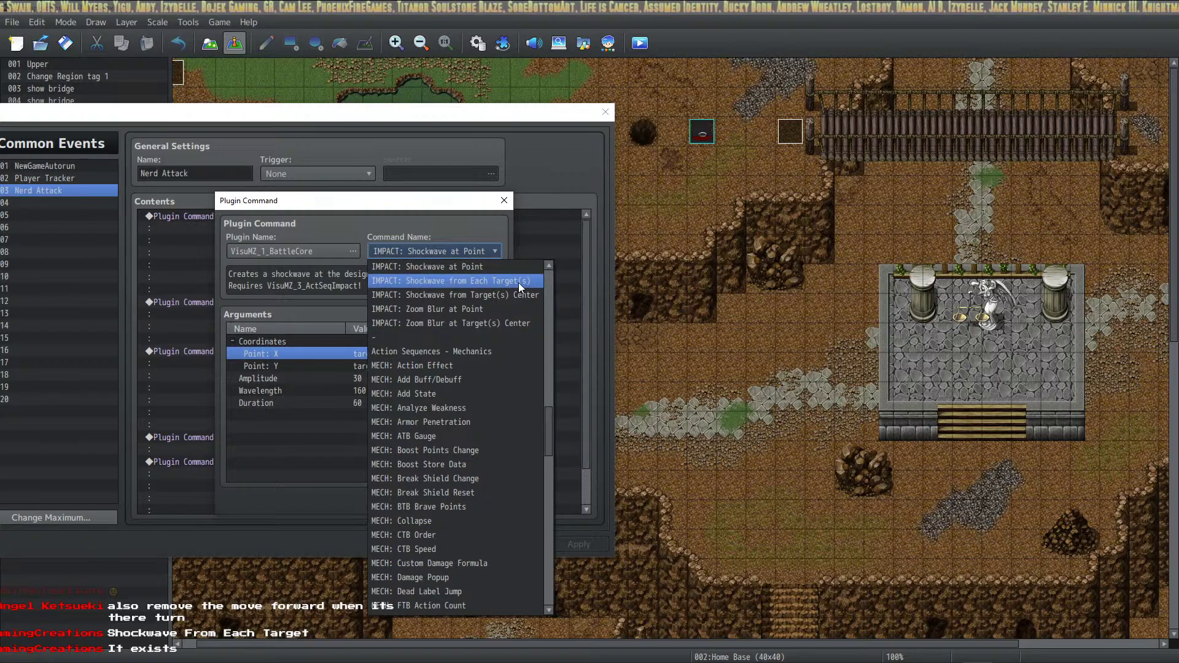
pyautogui.click(519, 282)
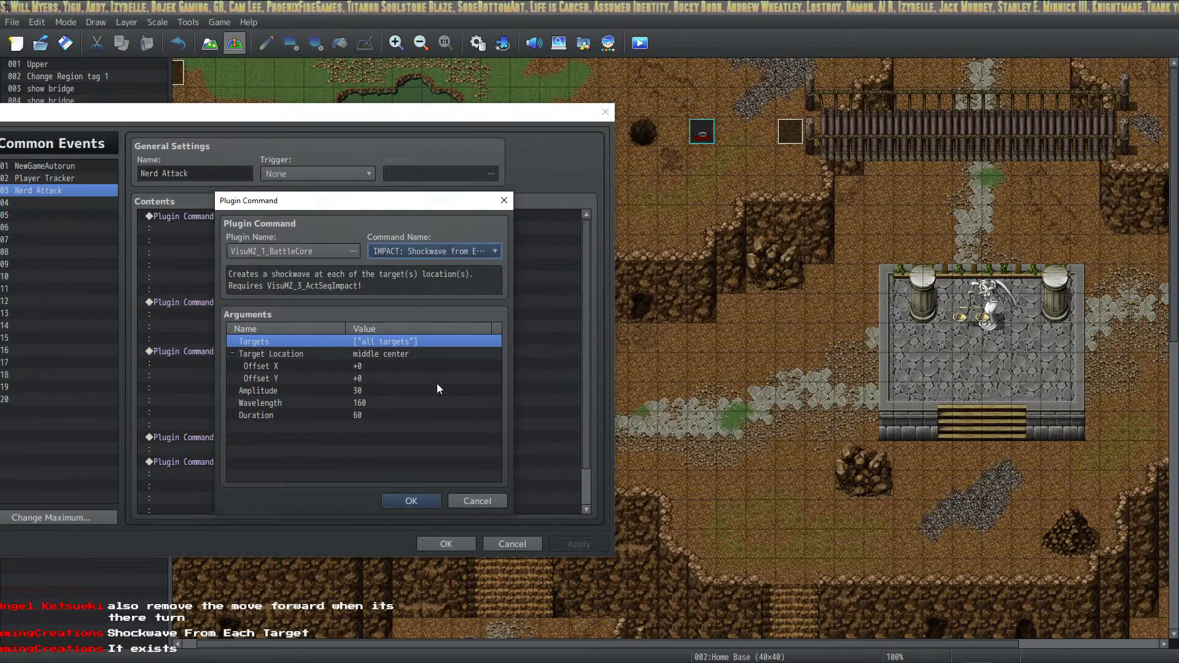
# Set the shockwave command's Targets to current target and save the command and database changes.
pyautogui.doubleClick(436, 339)
pyautogui.doubleClick(369, 282)
pyautogui.scroll(1, 315, 345)
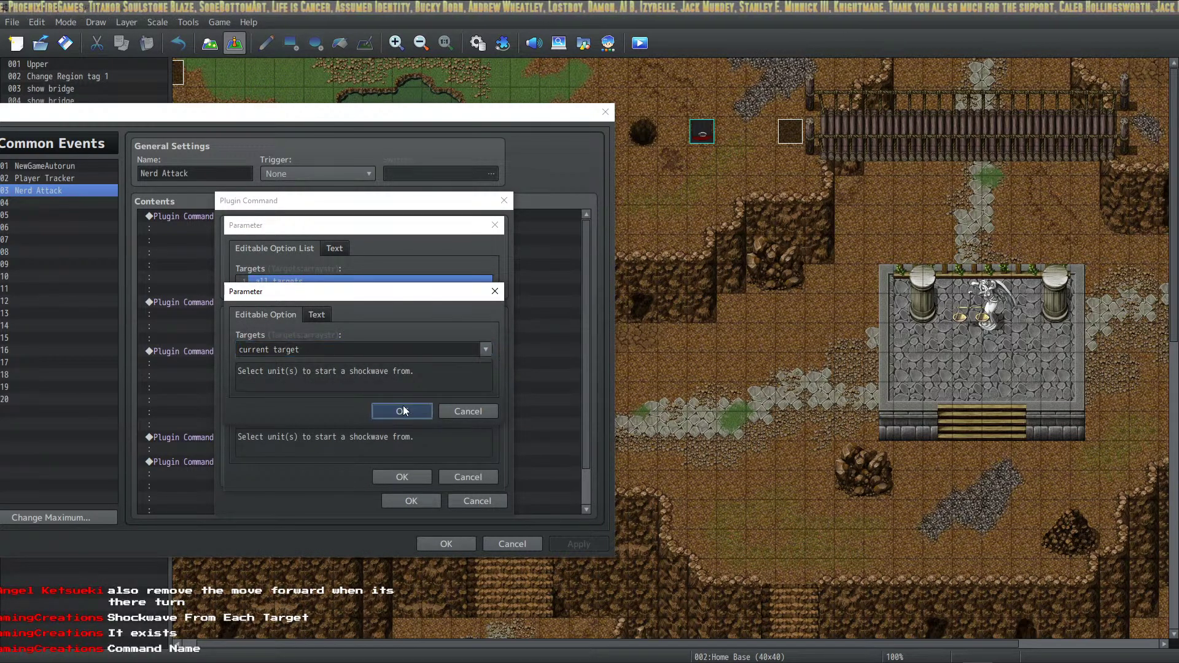
pyautogui.click(403, 408)
pyautogui.click(400, 478)
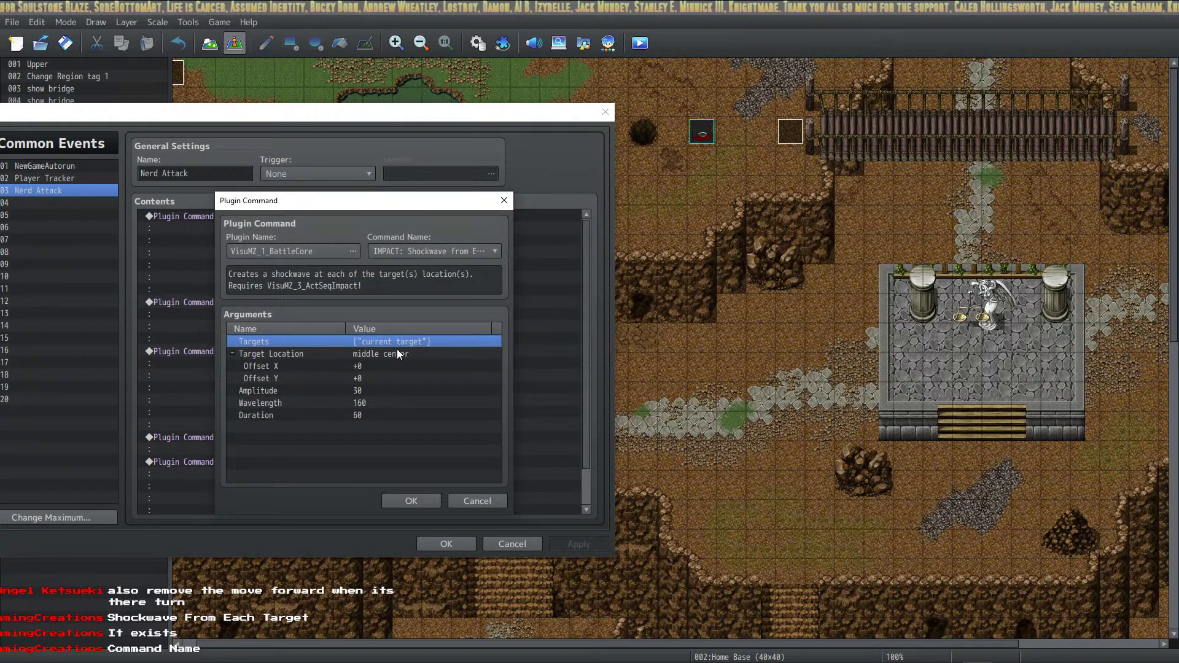
pyautogui.click(382, 369)
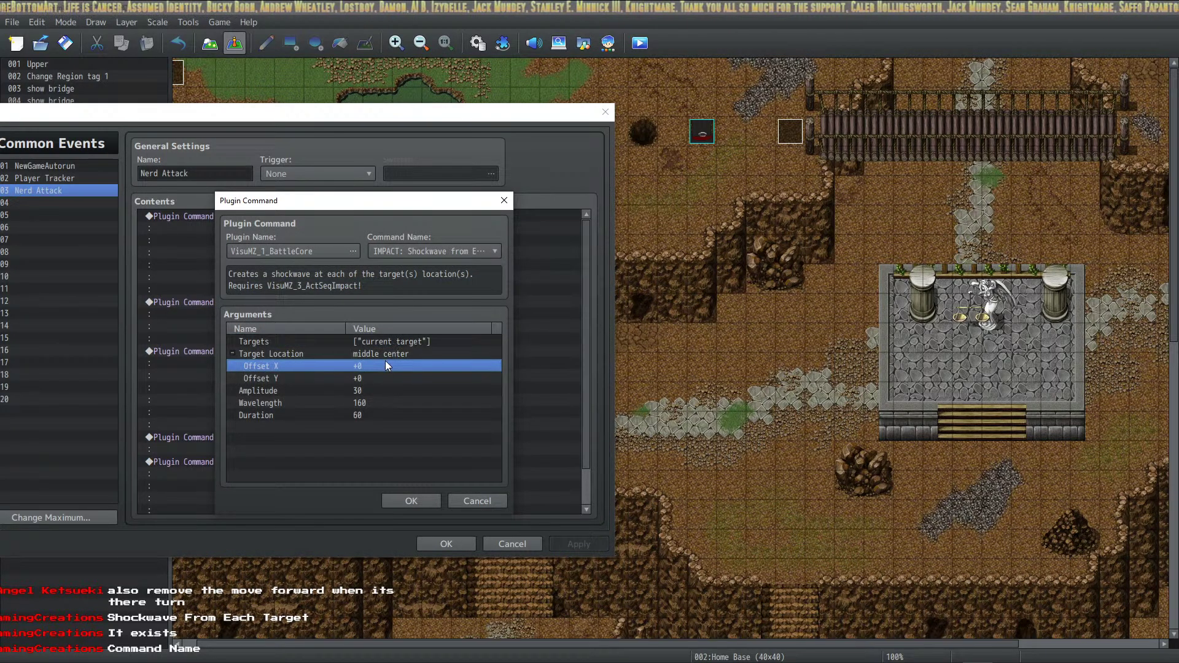
pyautogui.click(389, 352)
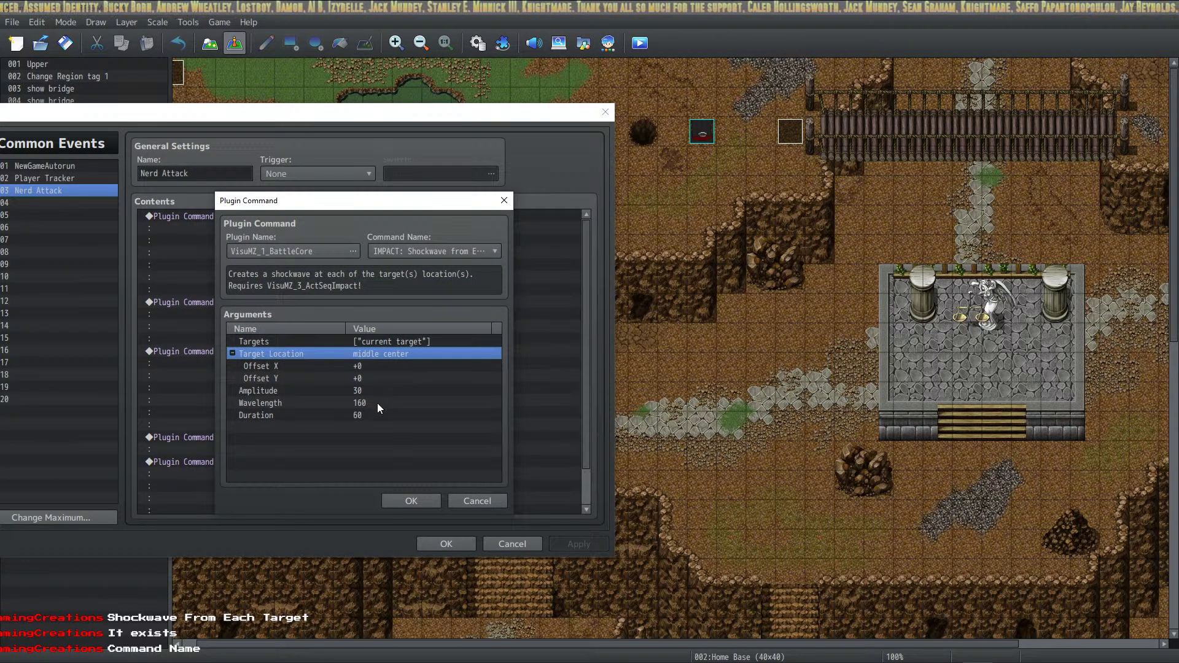
pyautogui.click(410, 498)
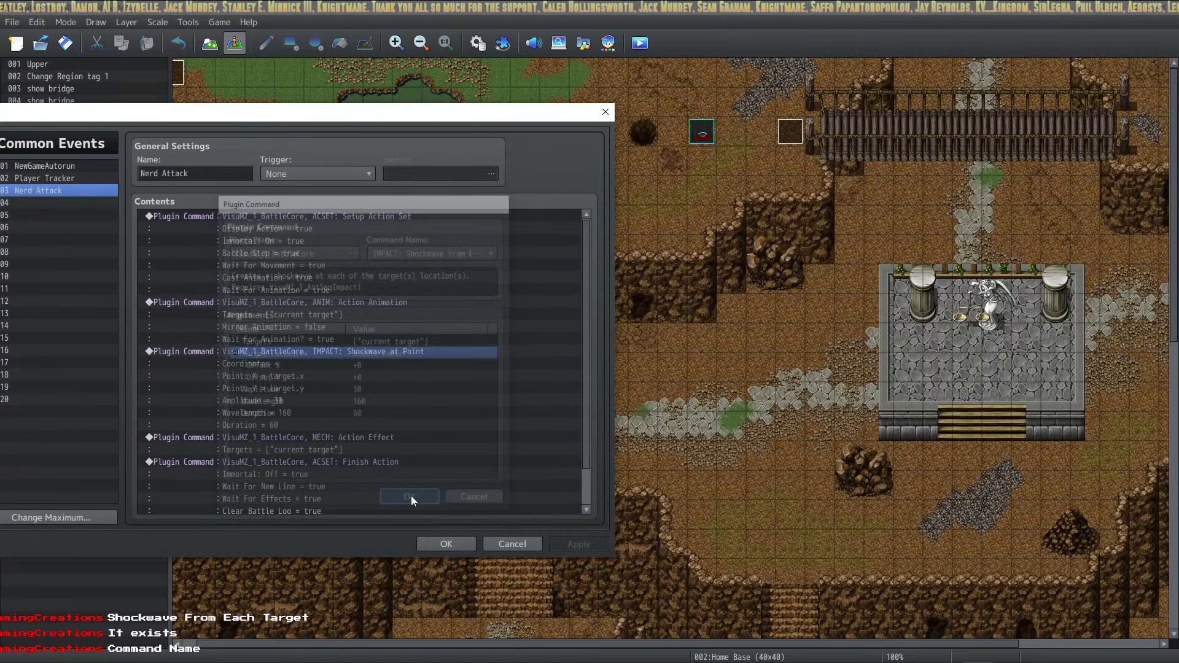
pyautogui.click(442, 544)
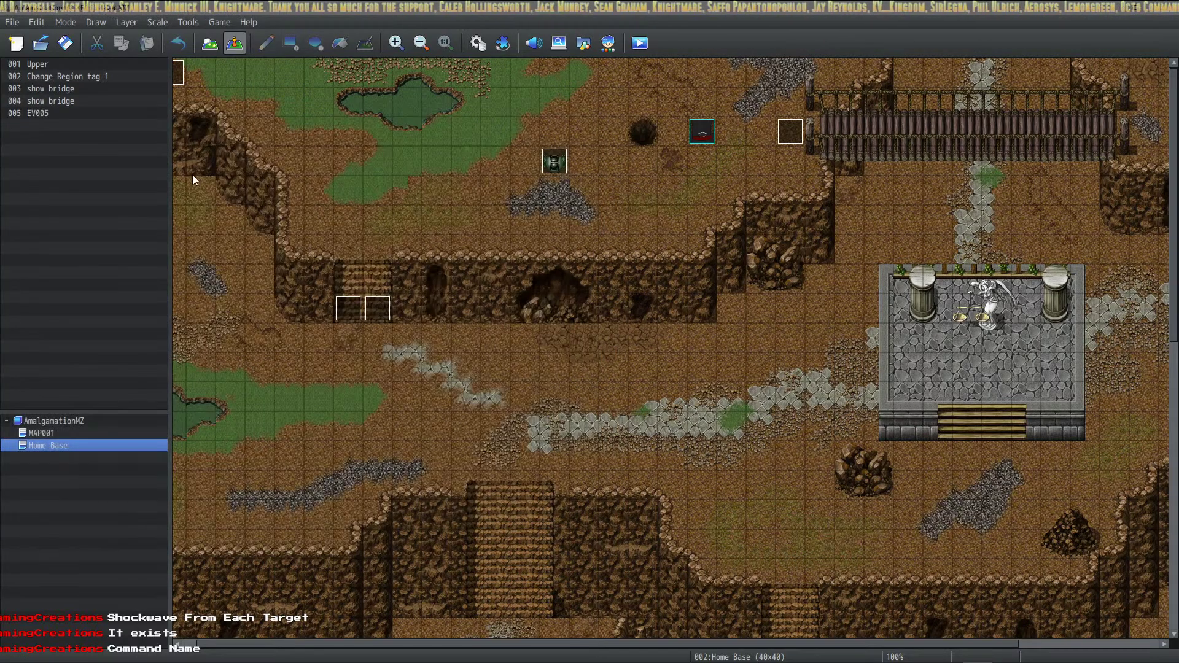
# Playtest NerdRush from a new journey by using it on the enemy in battle, and close the playtest.
pyautogui.click(639, 43)
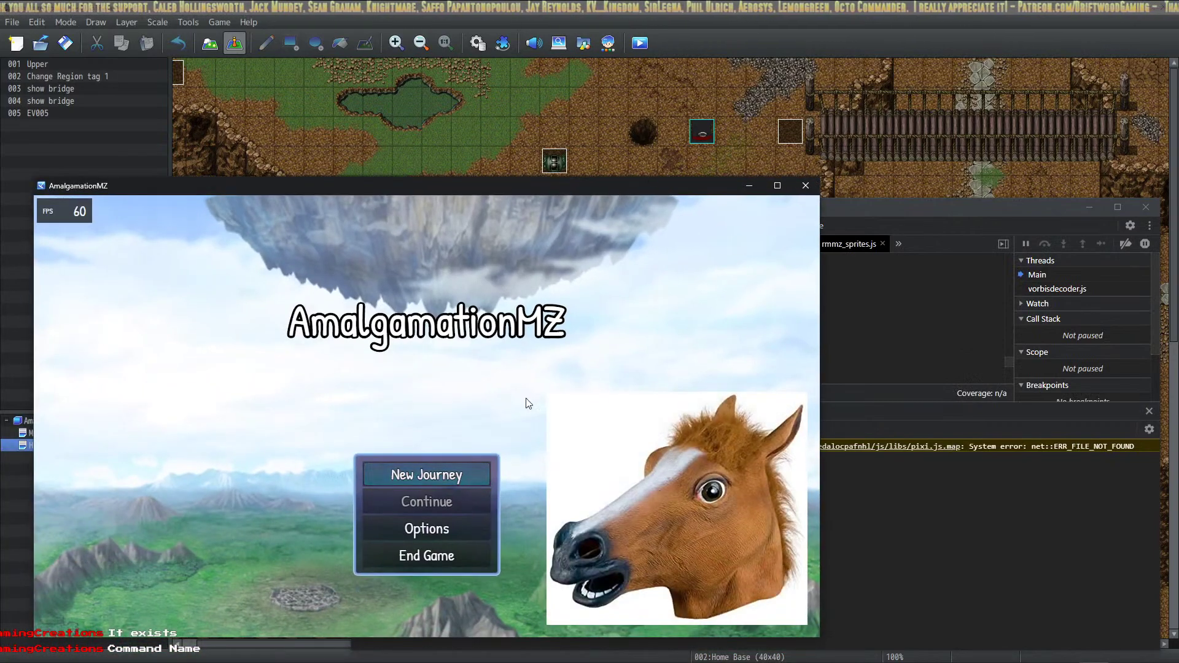
pyautogui.click(446, 475)
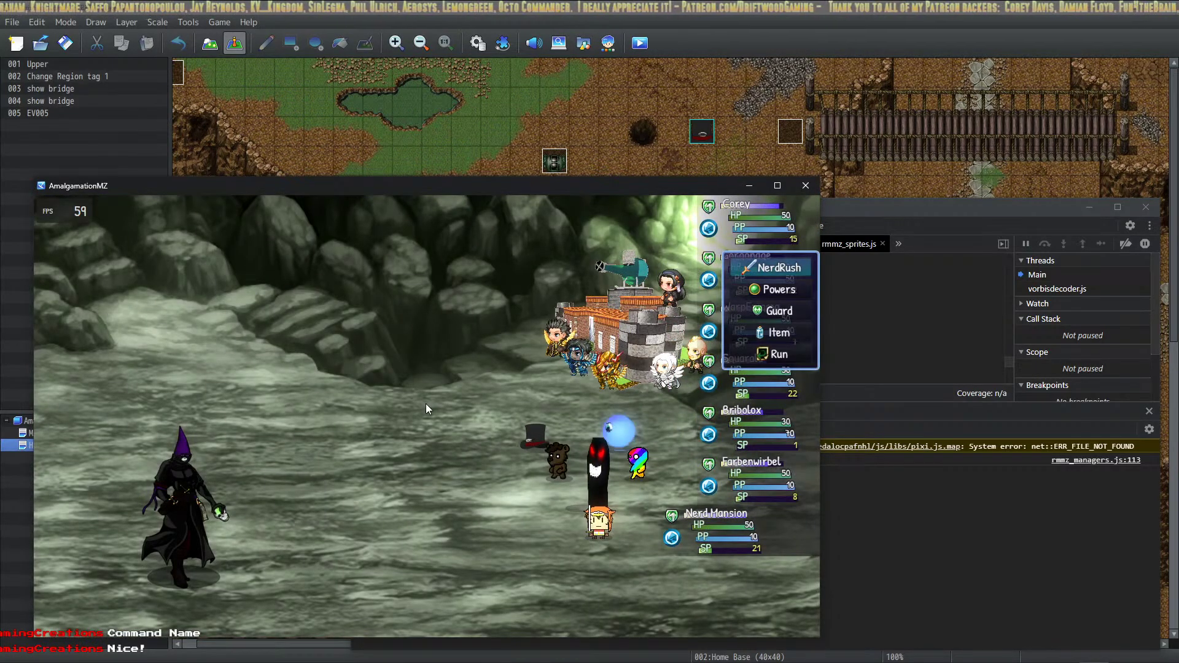
pyautogui.press('Return')
pyautogui.press('Return')
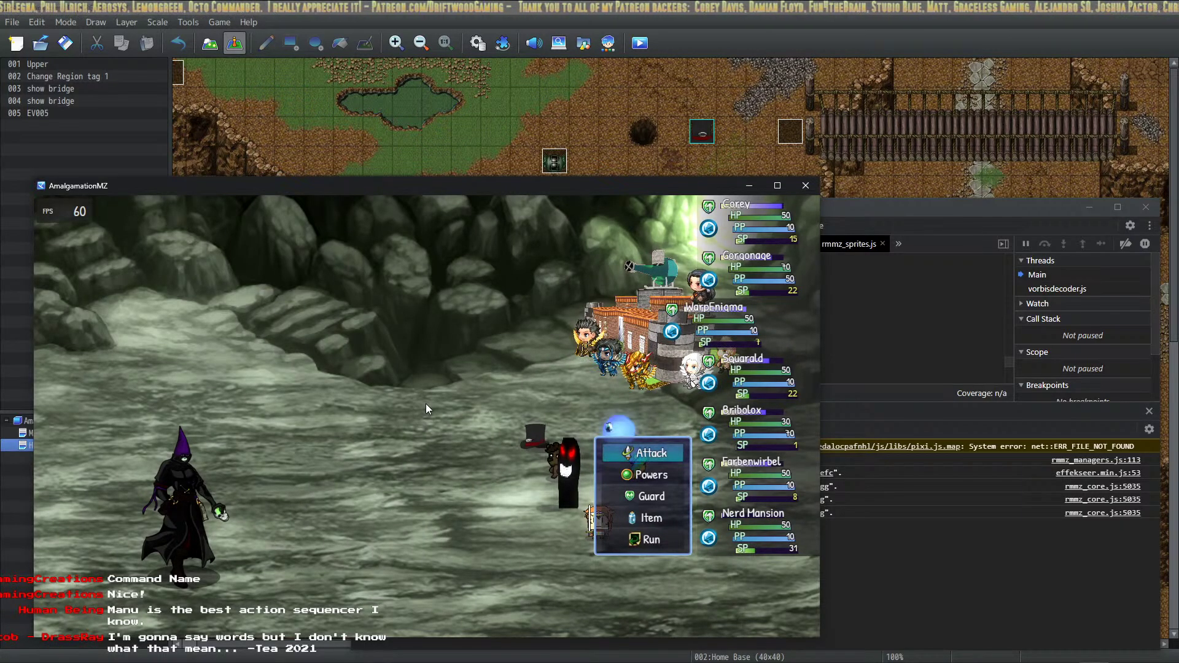
pyautogui.click(805, 186)
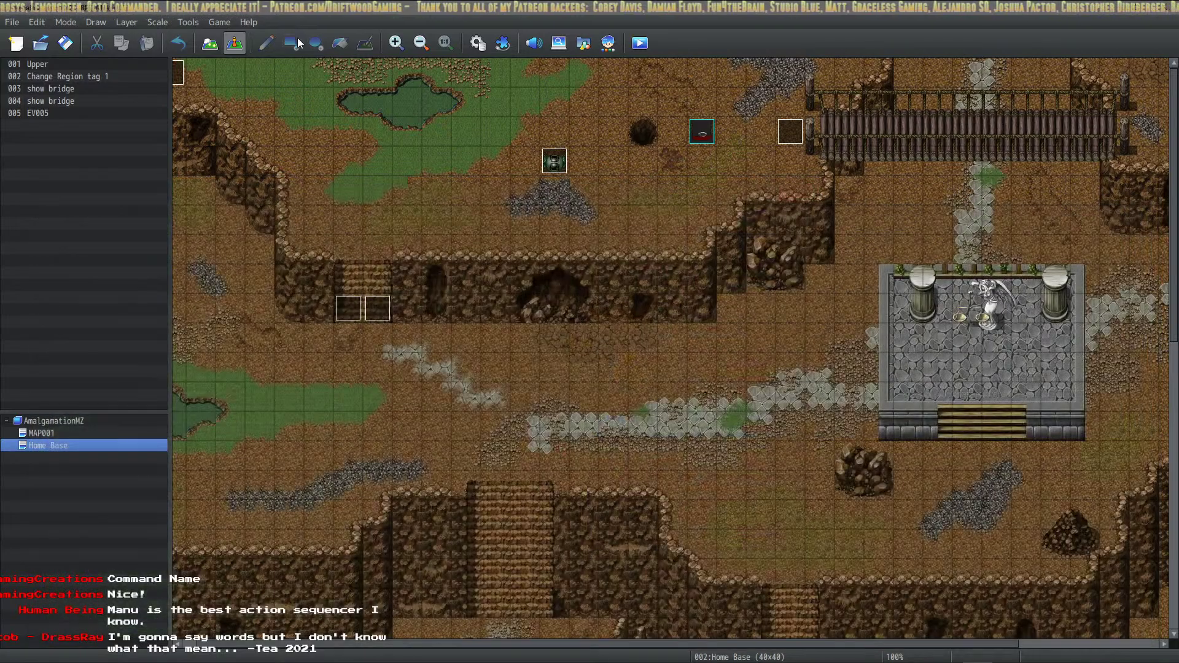
# Open the NerdRush skill in the database and set its damage type to HP Damage.
pyautogui.click(477, 43)
pyautogui.moveTo(315, 115); pyautogui.dragTo(725, 105)
pyautogui.click(364, 183)
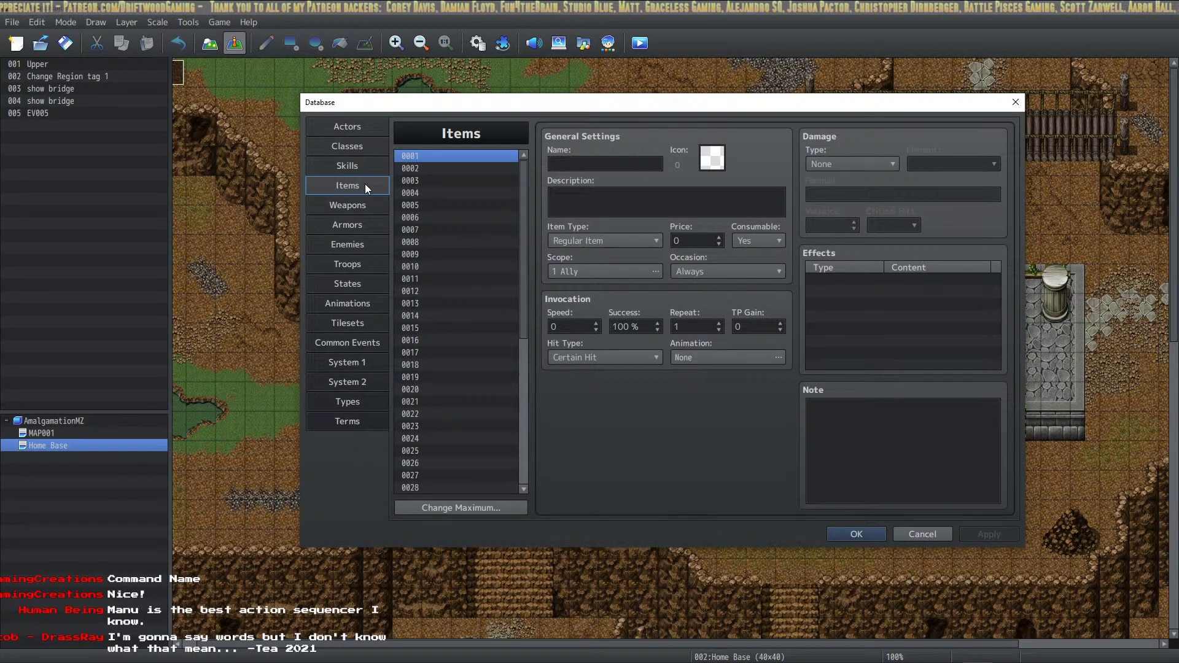
pyautogui.click(364, 164)
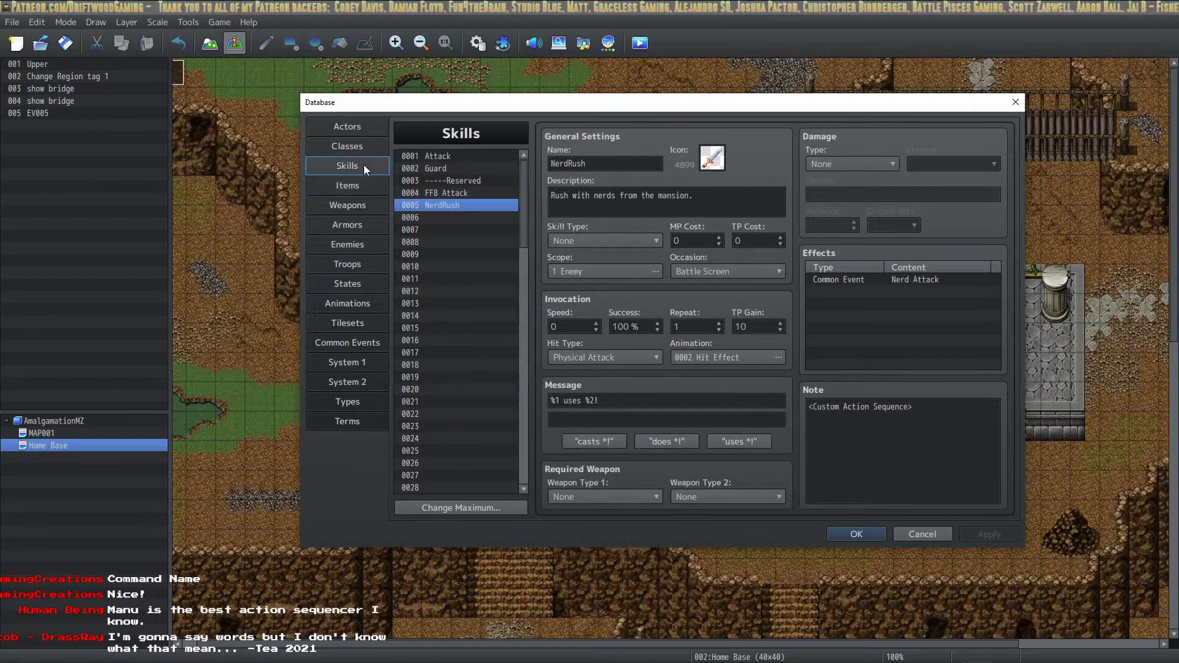
pyautogui.click(849, 165)
pyautogui.click(555, 190)
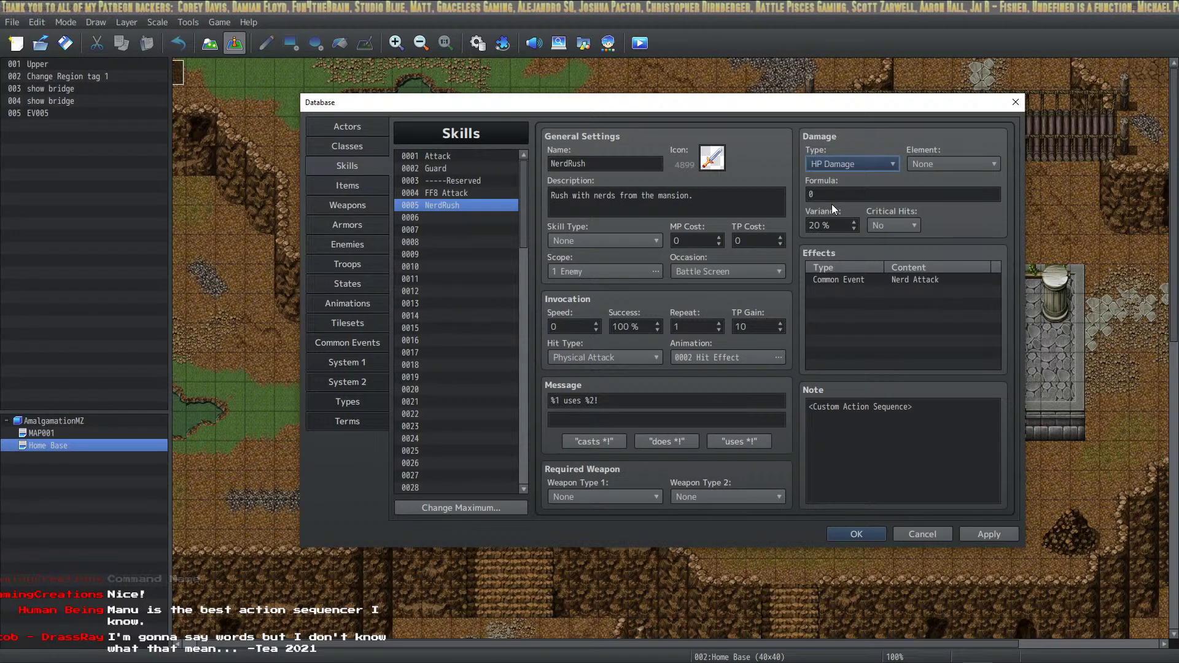
# Consult the Attack skill's damage formula and enter a.atk*4 - b.def as NerdRush's formula.
pyautogui.click(451, 154)
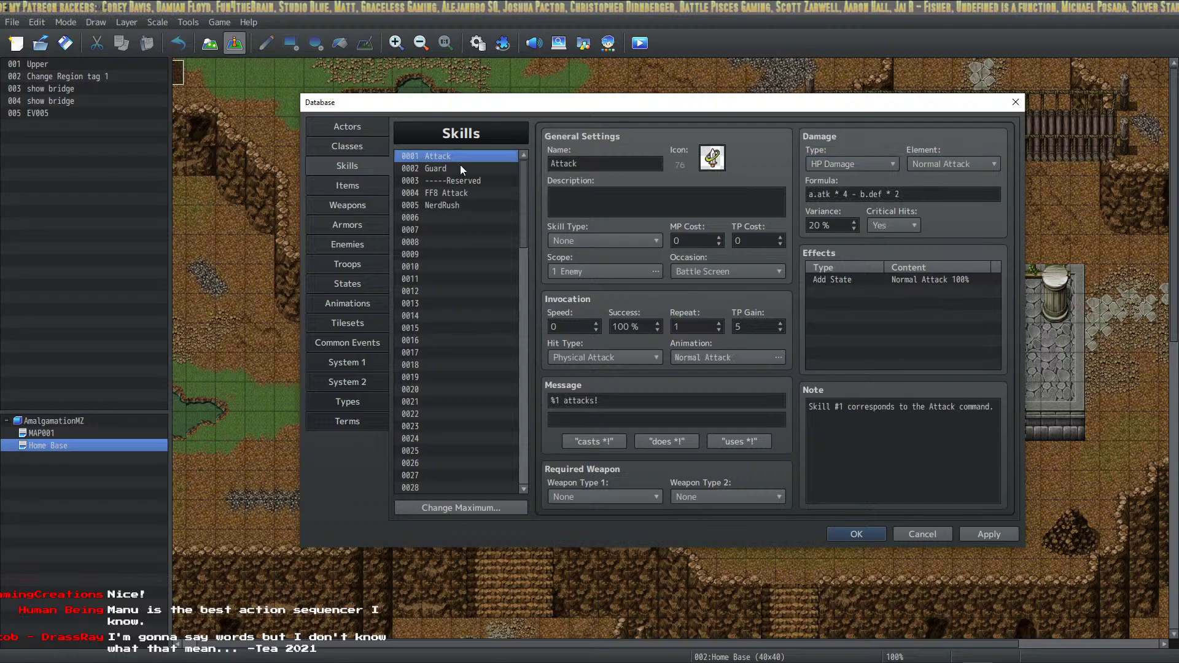
pyautogui.click(442, 205)
pyautogui.click(873, 193)
pyautogui.press('BackSpace')
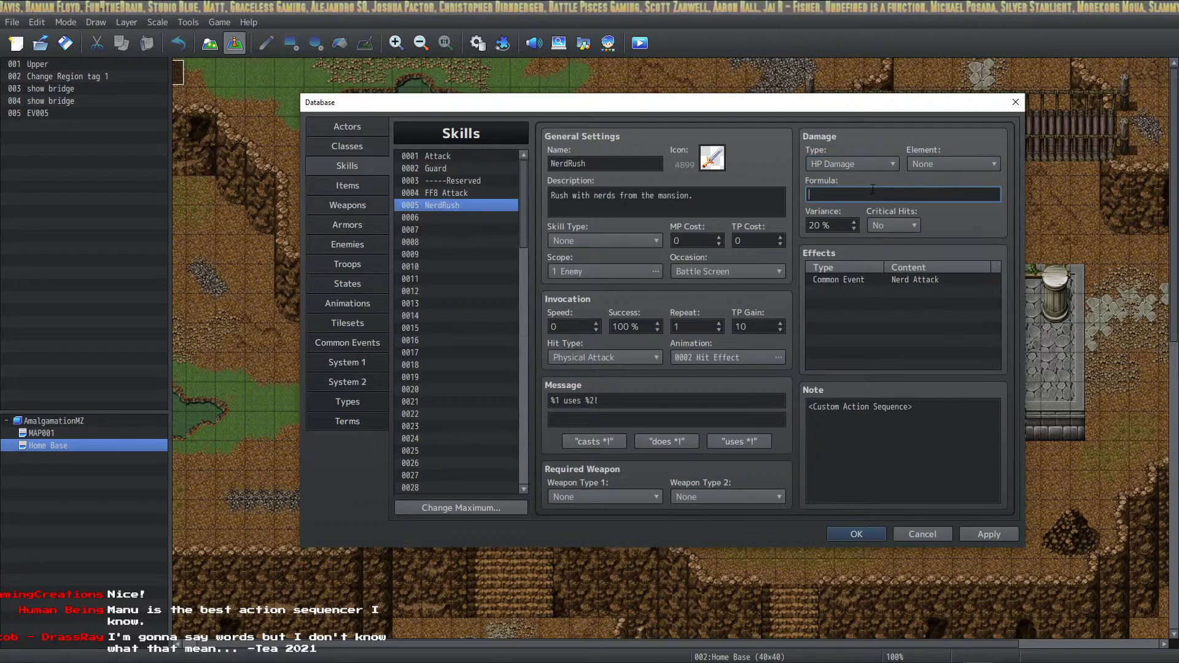
pyautogui.write('a.atk*')
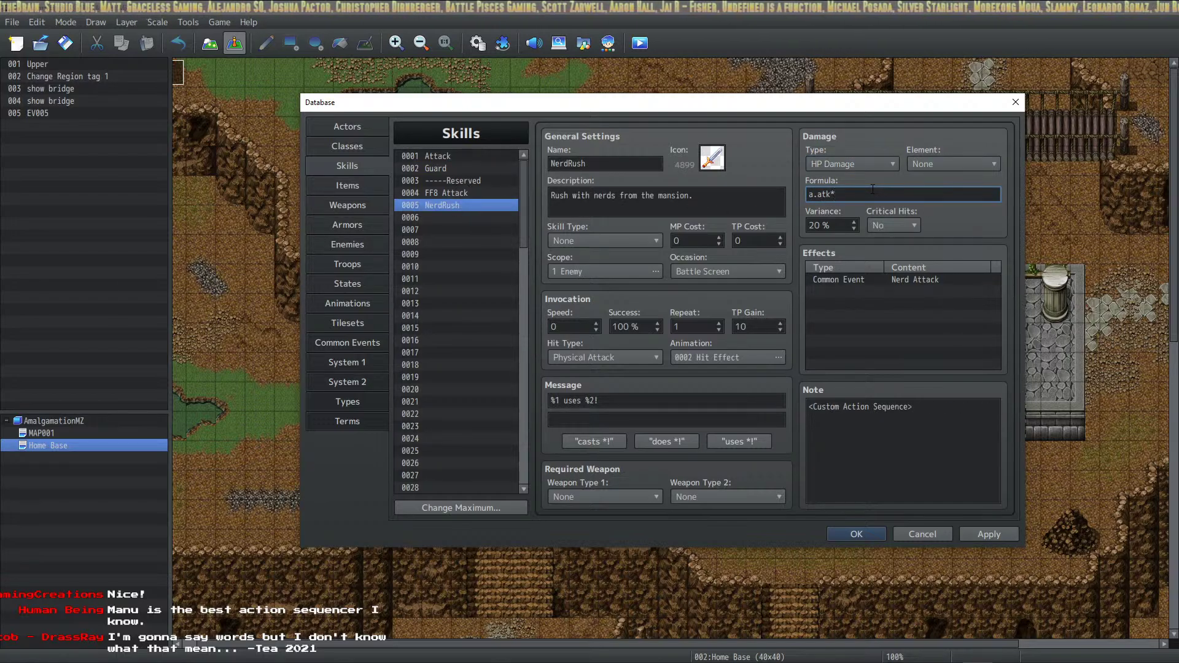
pyautogui.write('4 - b.')
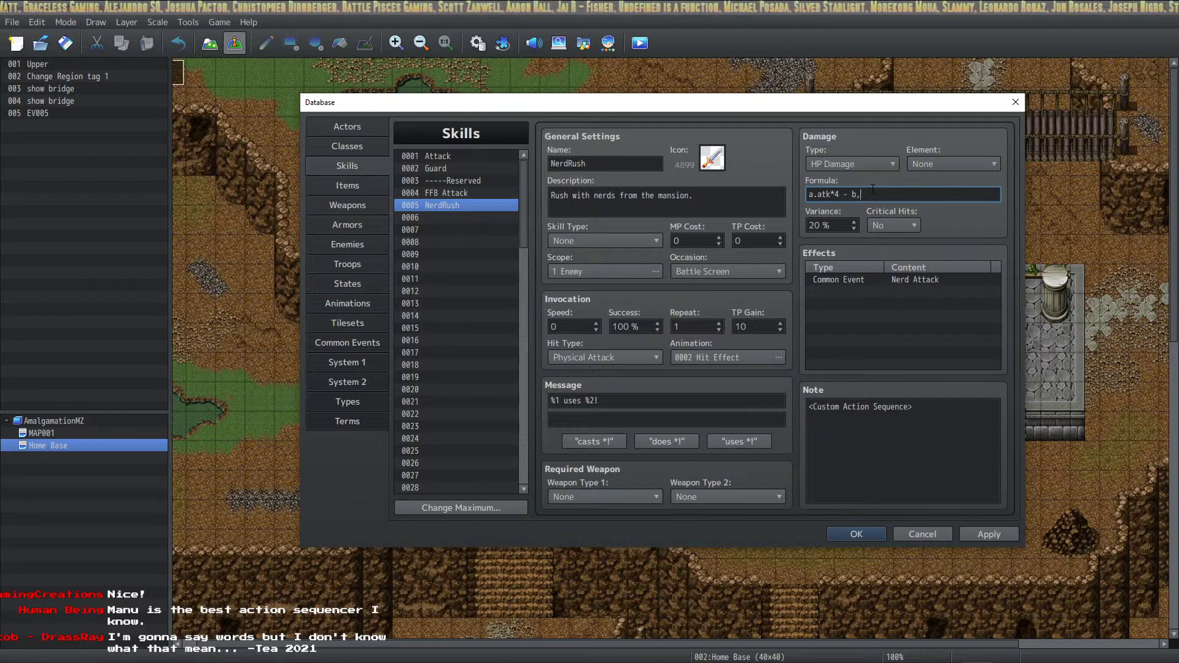
pyautogui.write('def')
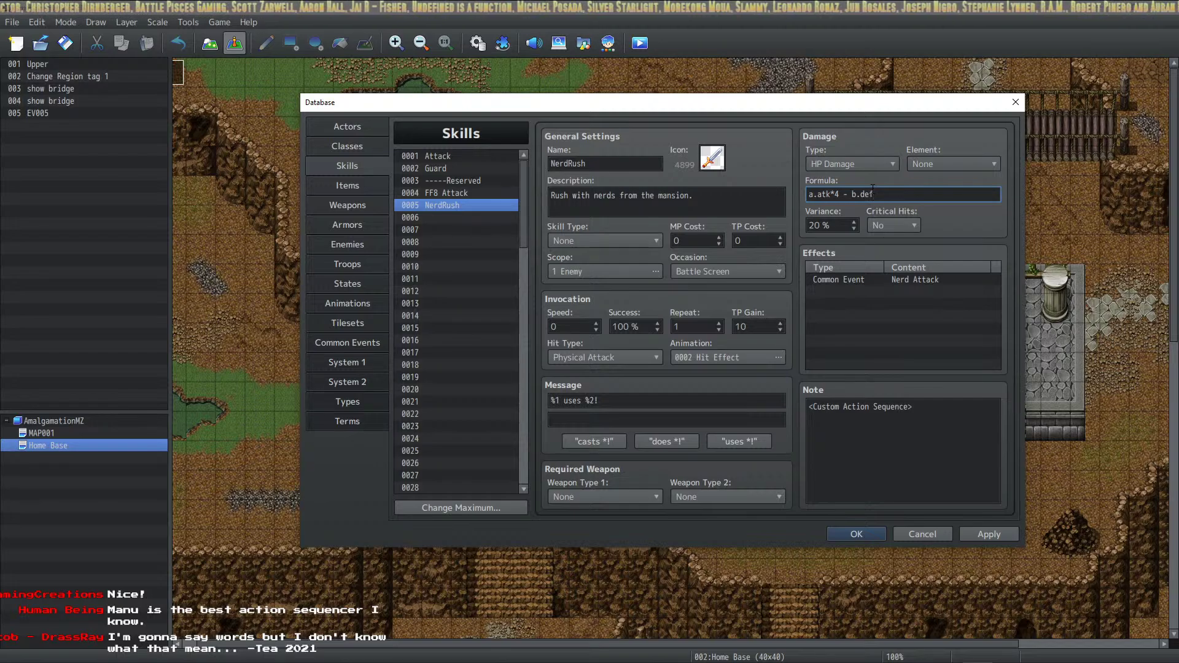
# Recheck the Attack skill's formula, change NerdRush's formula to 10 + a.atk * 4 - b.def, and apply the database changes.
pyautogui.click(459, 156)
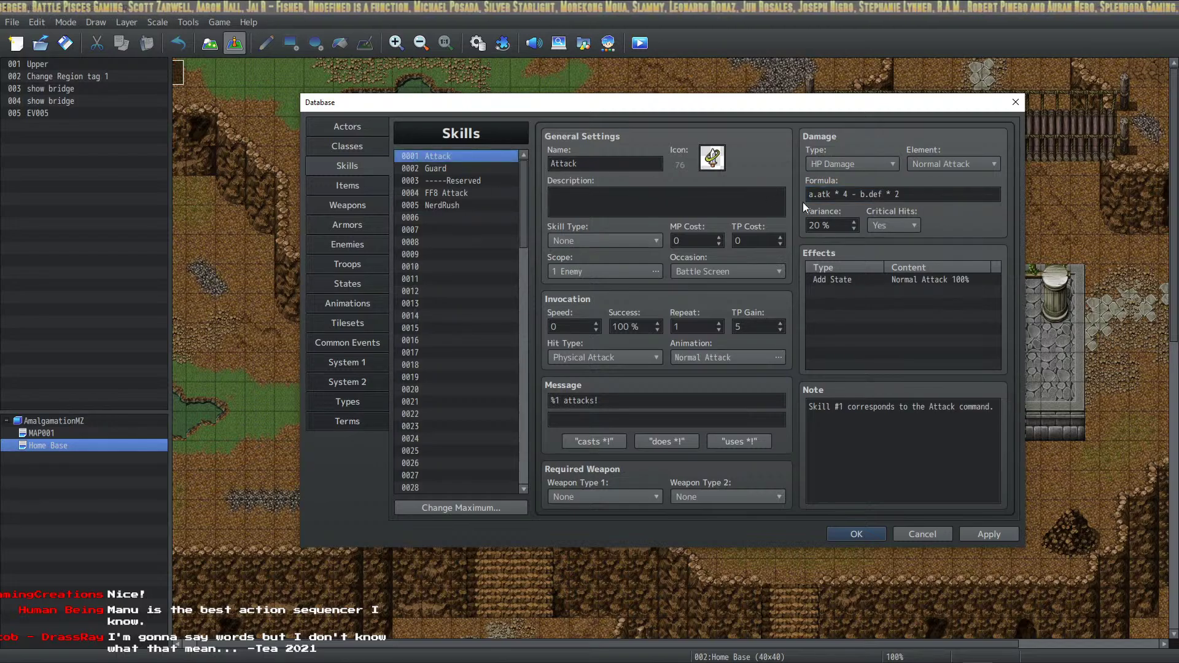
pyautogui.tripleClick(928, 194)
pyautogui.click(930, 193)
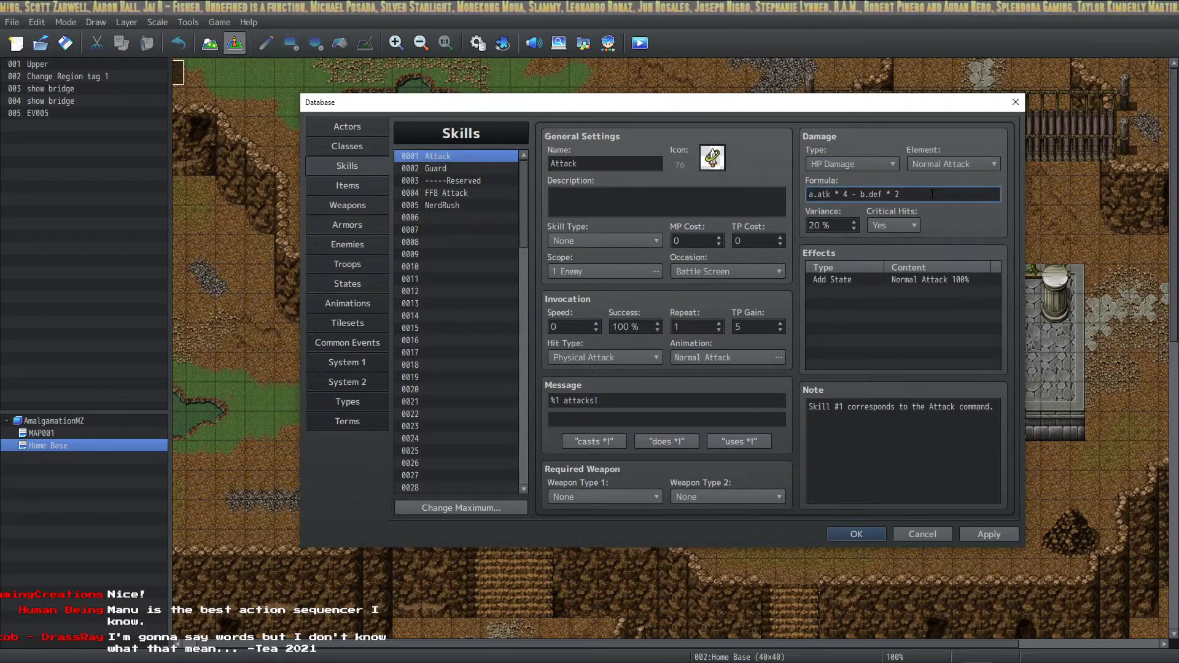
pyautogui.click(451, 203)
pyautogui.tripleClick(837, 194)
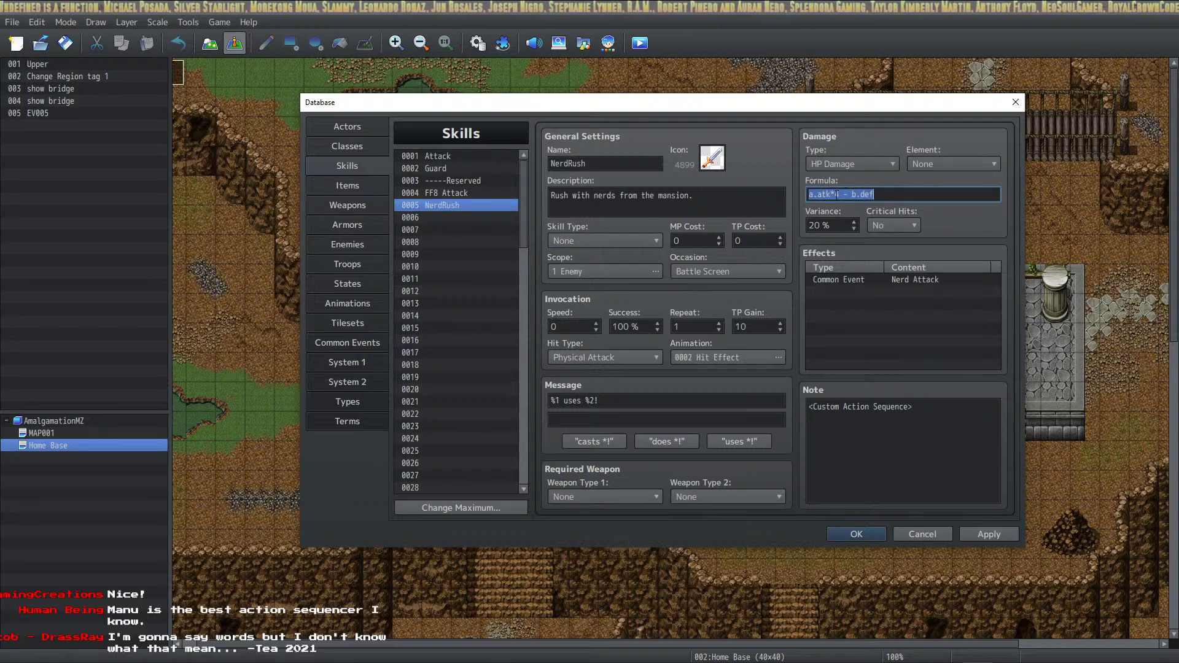
pyautogui.click(837, 194)
pyautogui.press('BackSpace')
pyautogui.write('*')
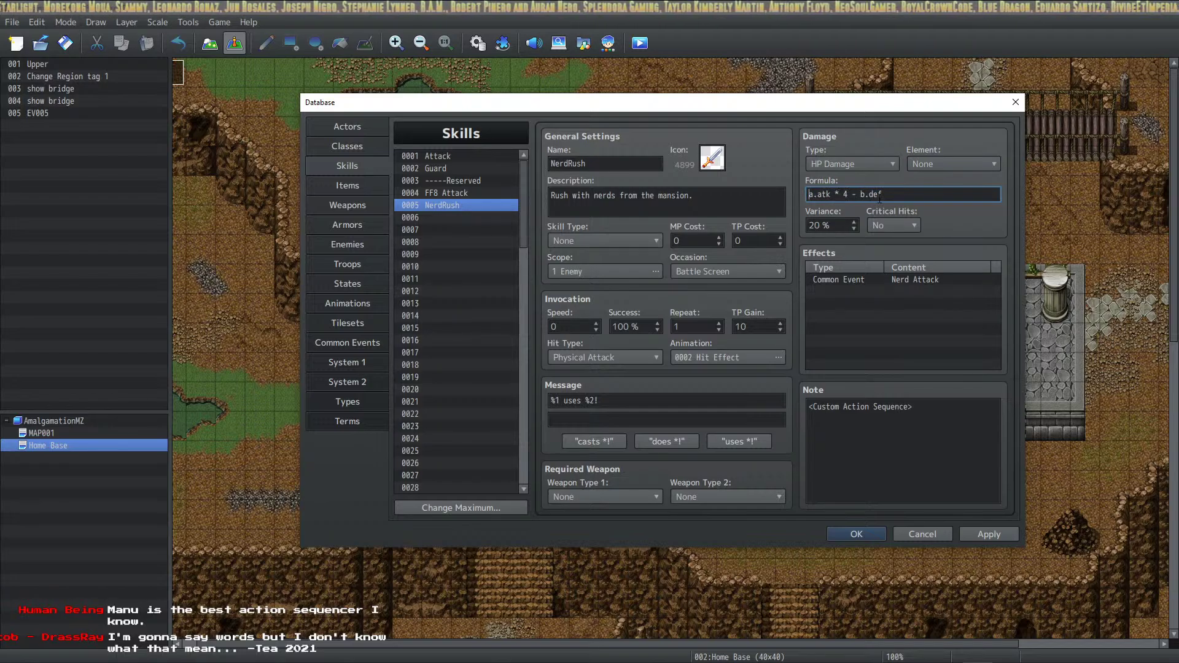
pyautogui.press('Home')
pyautogui.write('10 +')
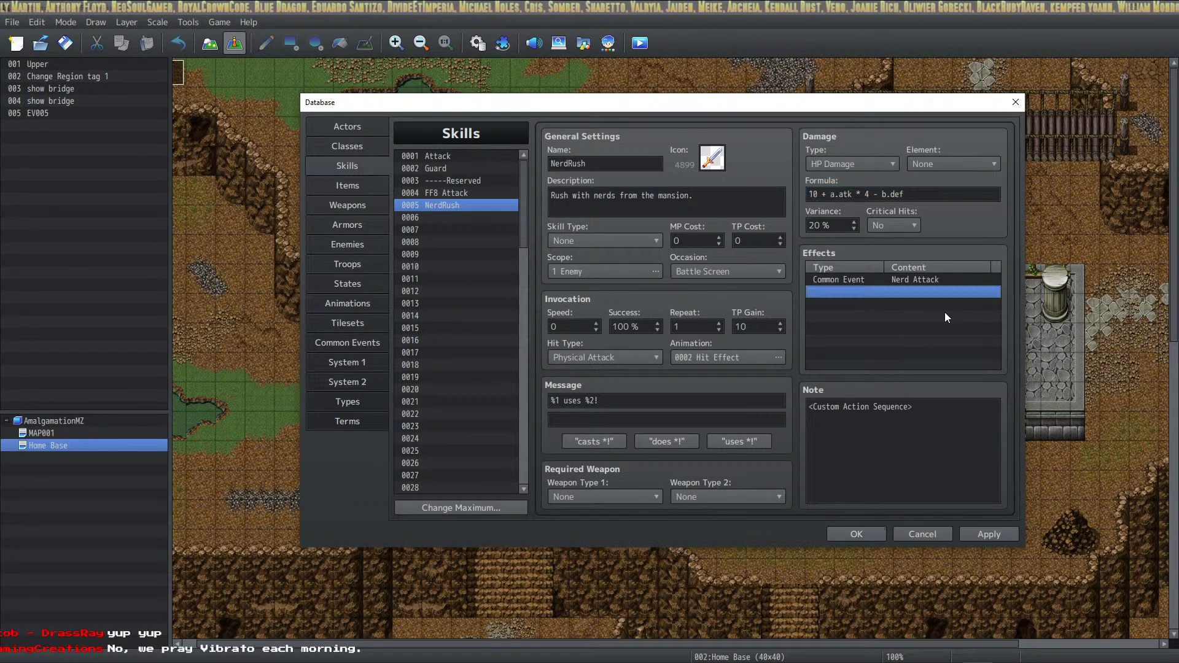
pyautogui.click(919, 442)
pyautogui.click(994, 541)
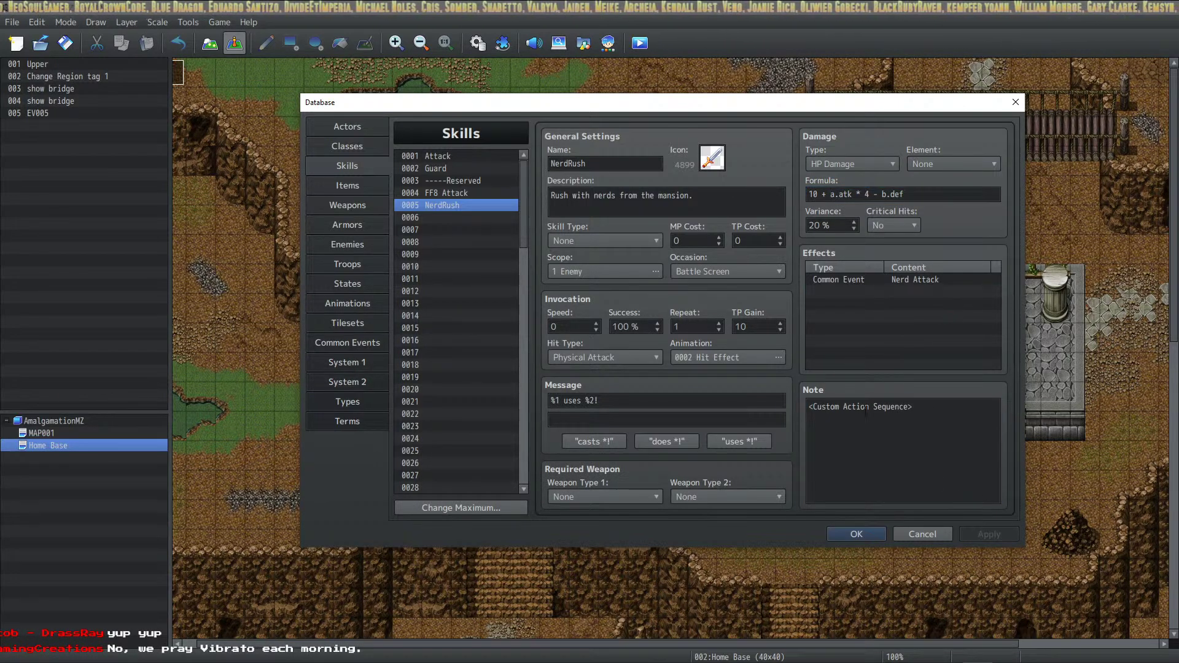
# Set the NerdRush skill's damage element to Normal Attack and apply the database changes.
pyautogui.click(969, 169)
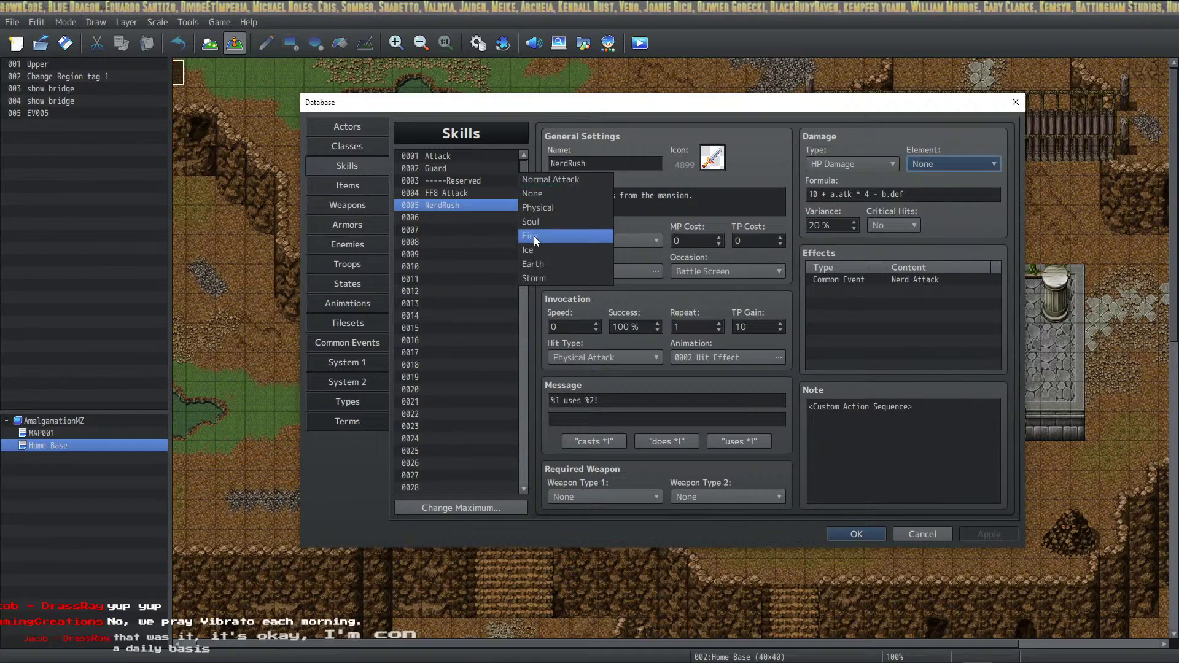
pyautogui.click(553, 208)
pyautogui.click(931, 161)
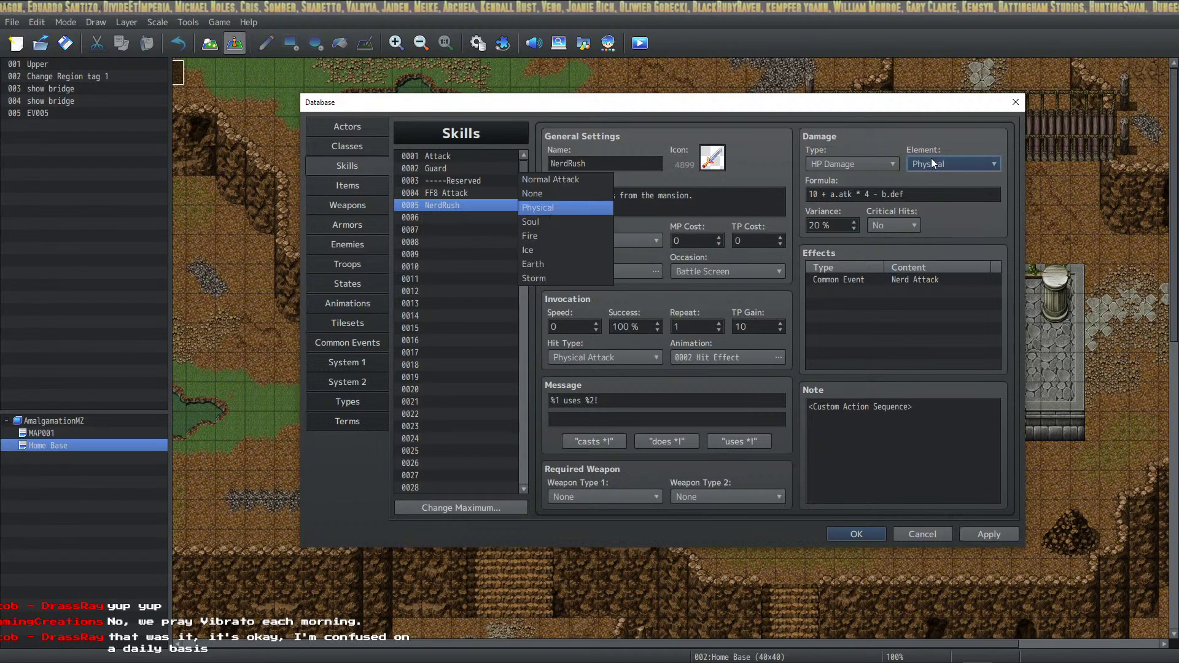
pyautogui.click(551, 179)
pyautogui.click(954, 425)
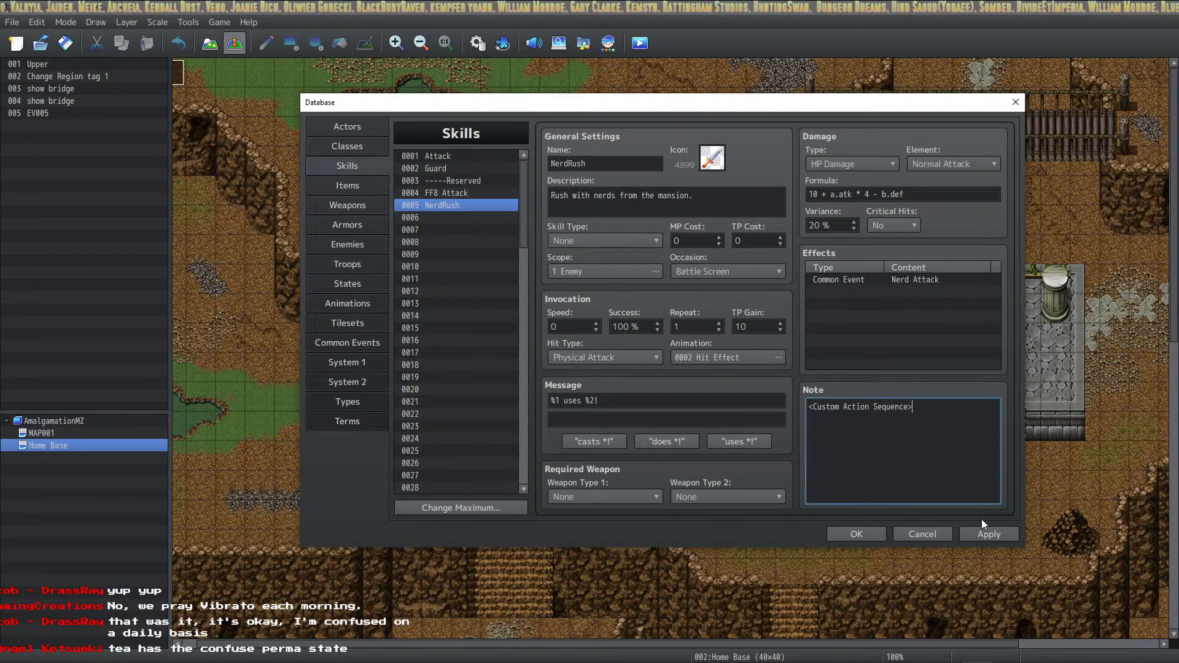
pyautogui.click(987, 534)
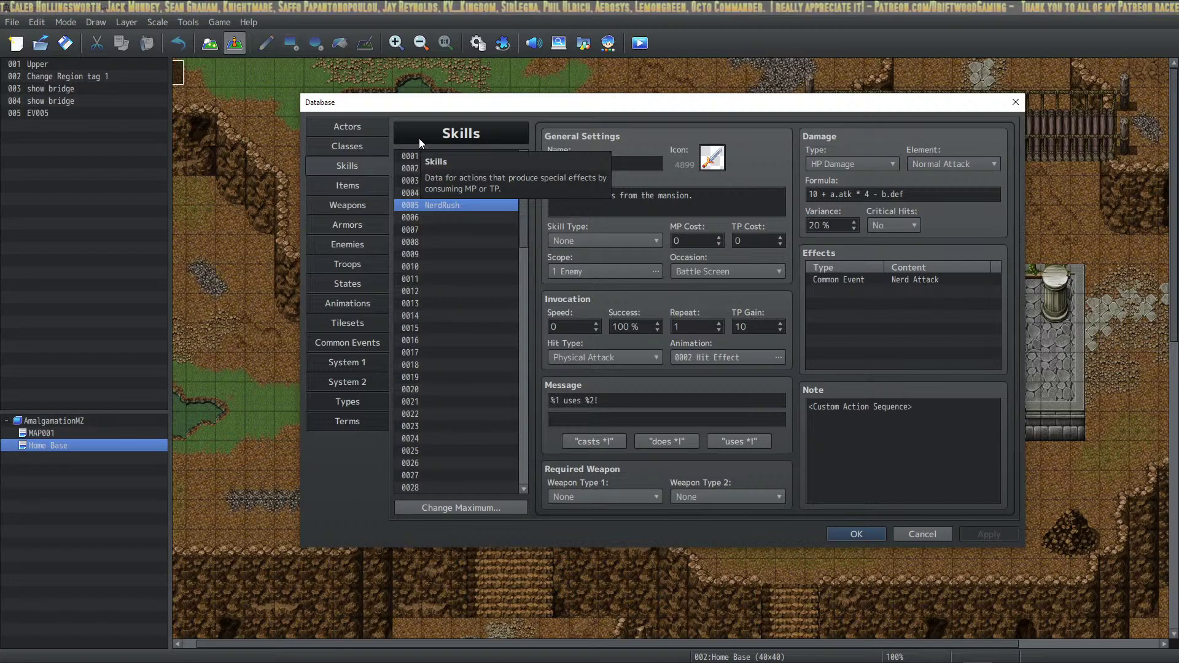
pyautogui.click(900, 280)
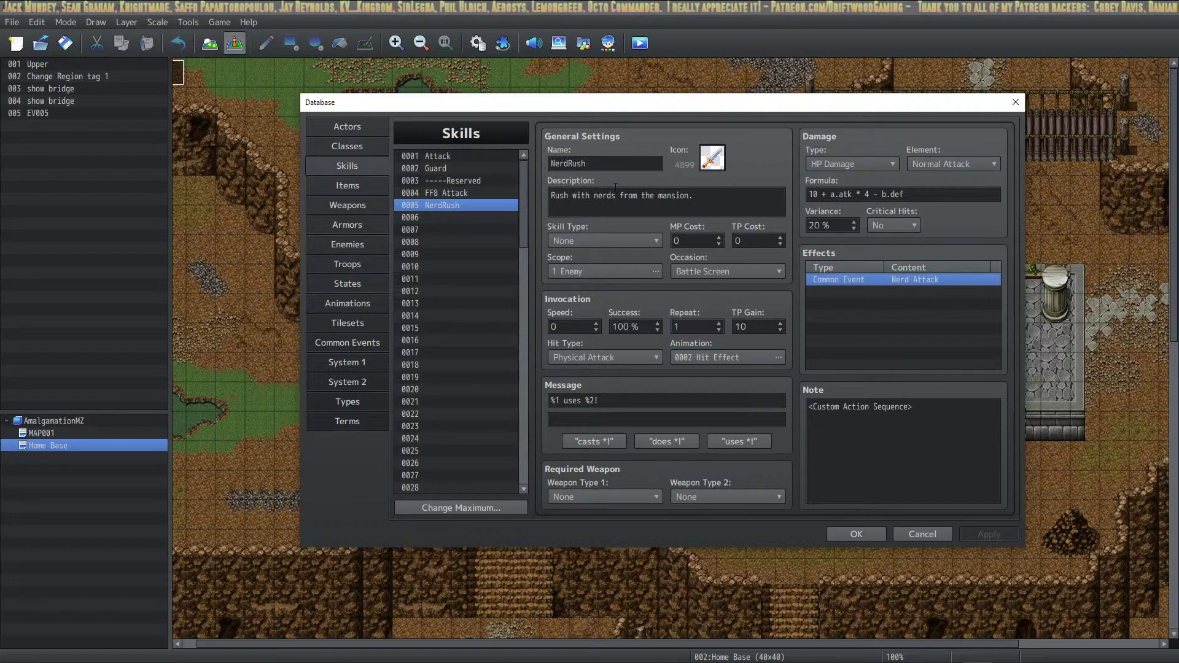
pyautogui.click(480, 204)
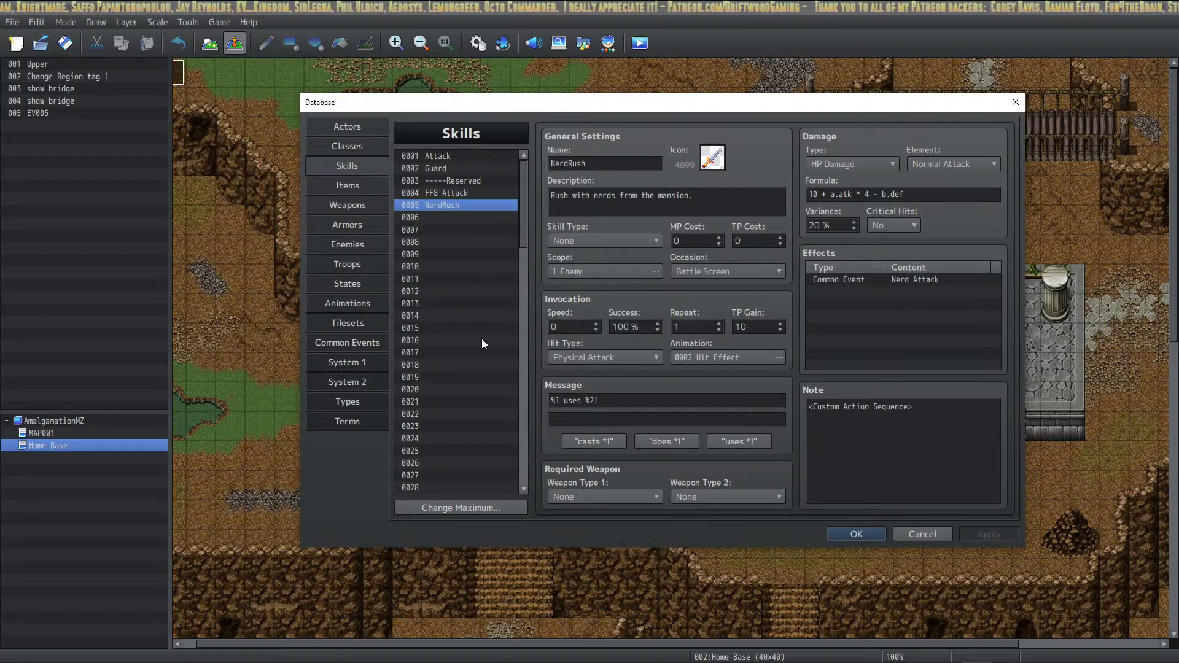
pyautogui.click(462, 342)
pyautogui.click(463, 219)
pyautogui.click(462, 205)
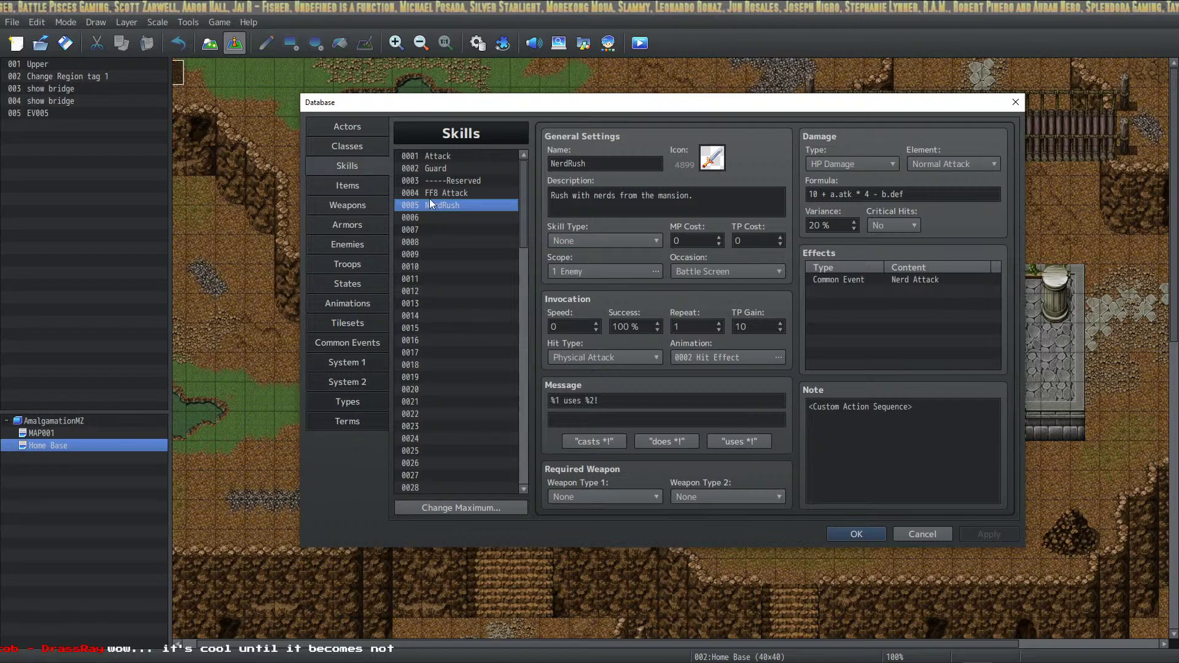
# Examine the settings of the Freak Mishap, Astral Morpher and Palibear classes in the database.
pyautogui.click(351, 184)
pyautogui.click(363, 162)
pyautogui.click(362, 134)
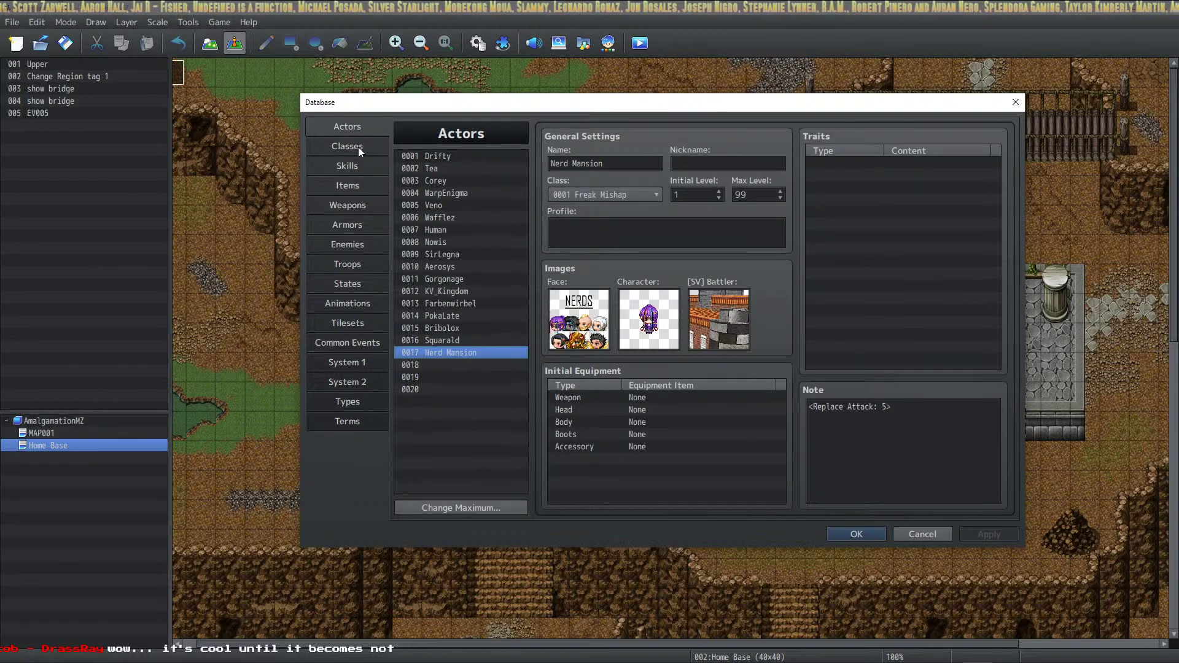
pyautogui.click(359, 147)
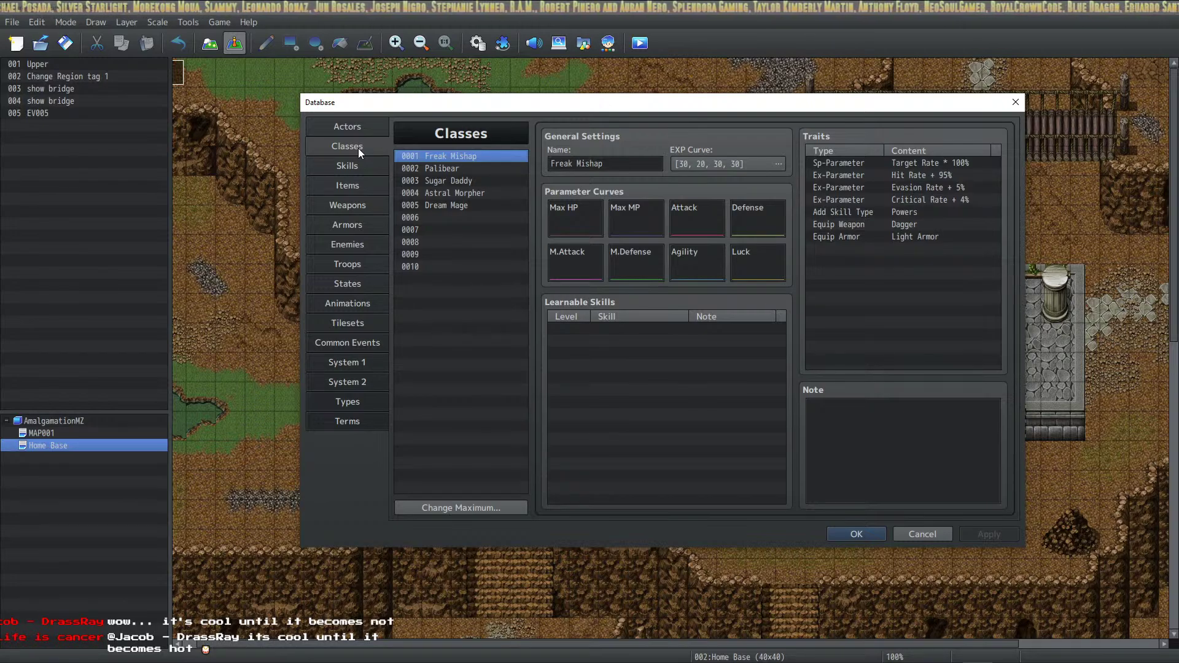
pyautogui.click(486, 206)
pyautogui.click(473, 192)
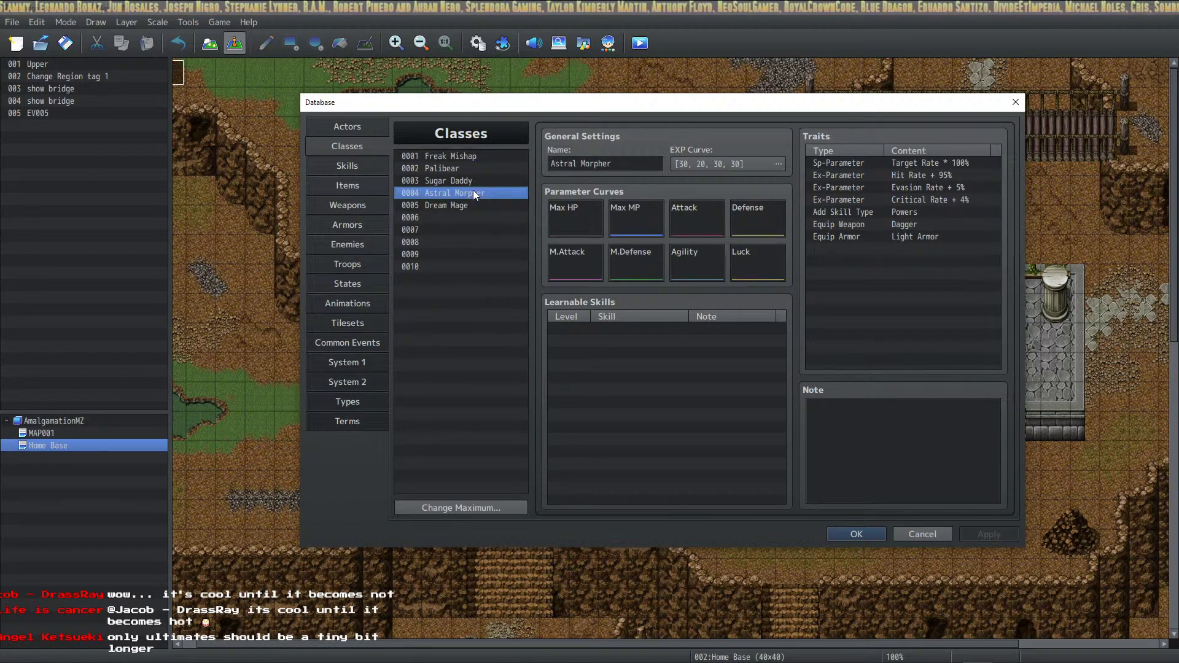
pyautogui.click(351, 166)
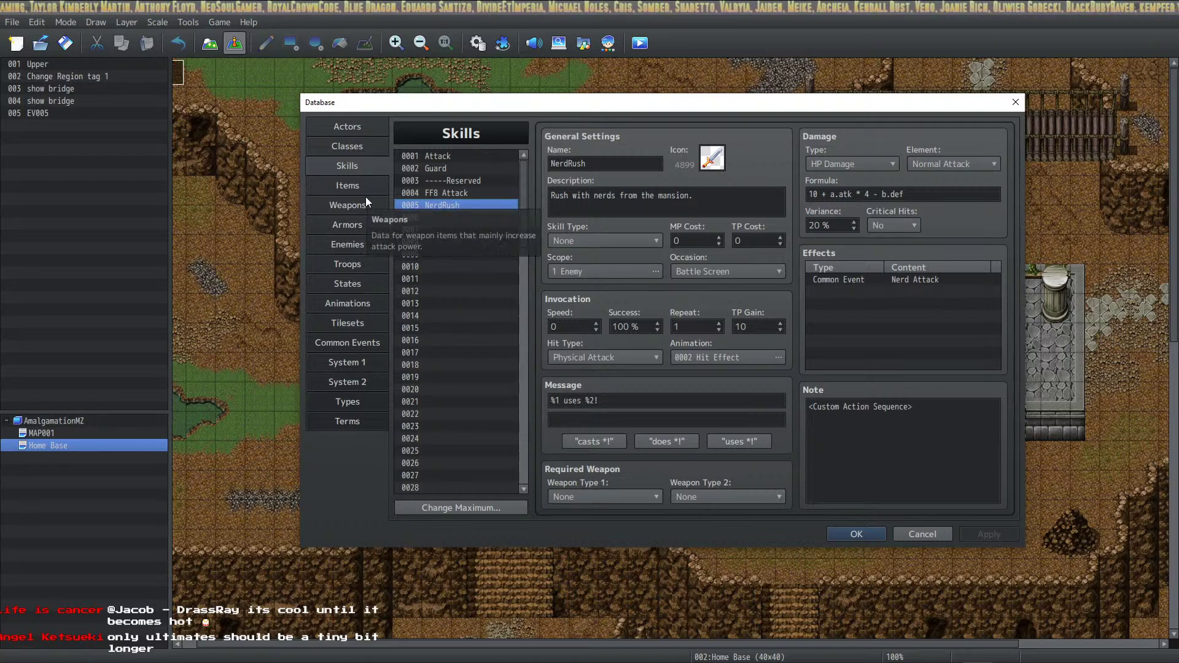
pyautogui.click(360, 148)
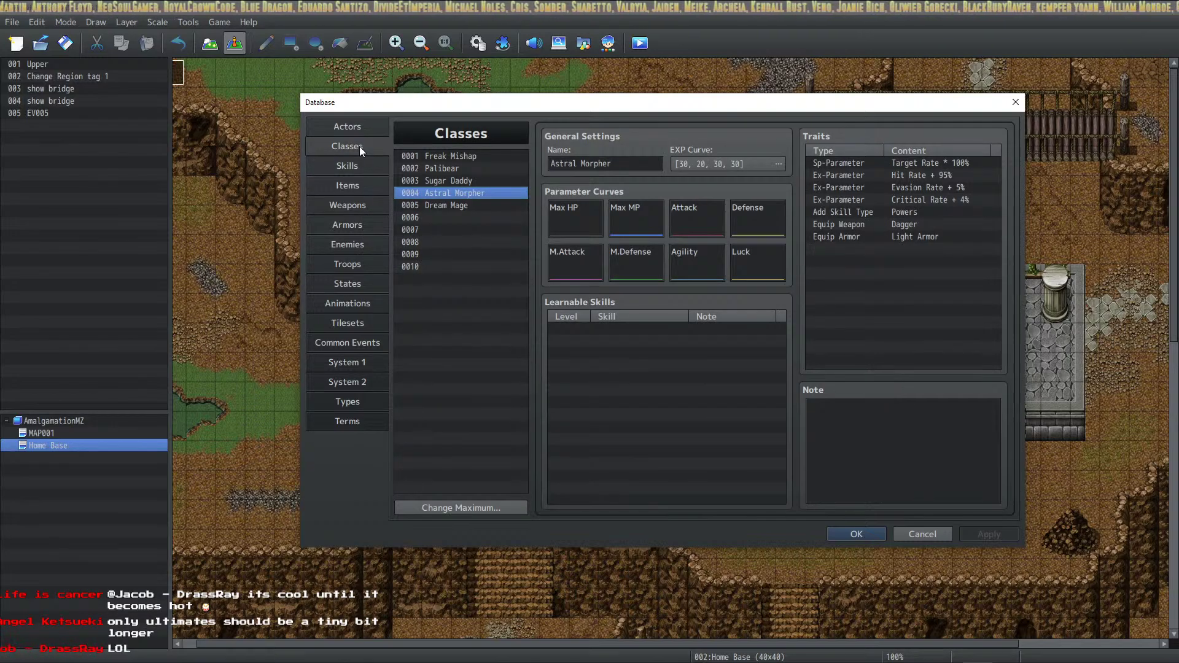
pyautogui.click(461, 156)
pyautogui.click(455, 167)
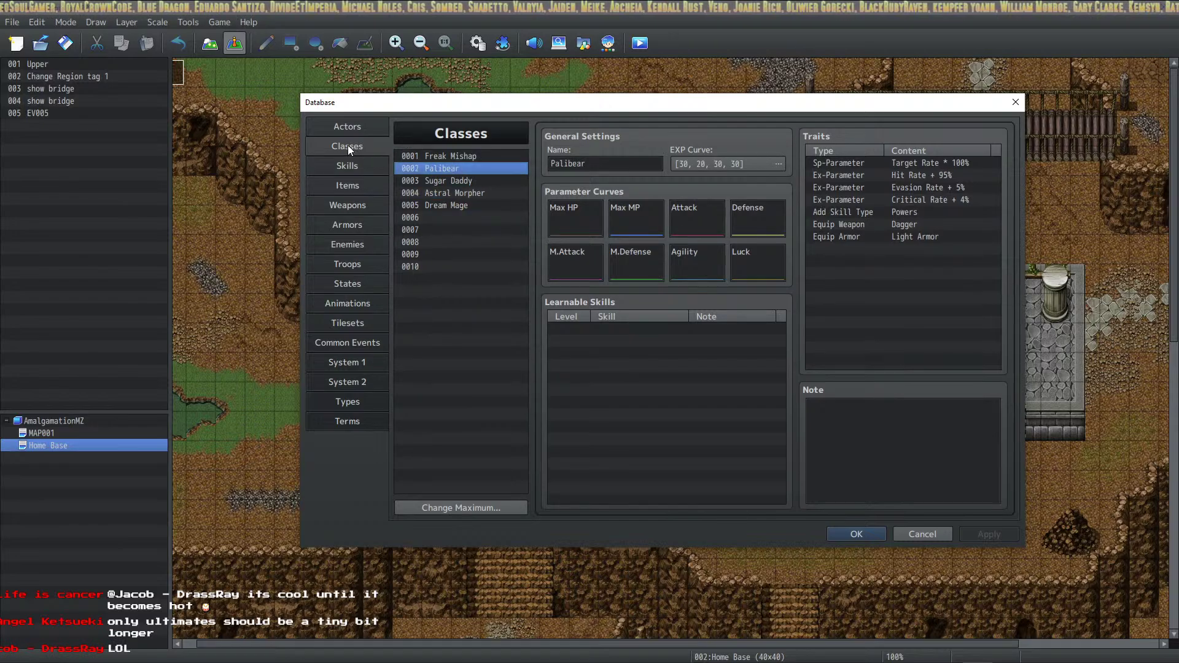
# Go through the actor entries from 0002 down to Nerd Mansion, examining each one's class, images and note.
pyautogui.click(356, 132)
pyautogui.click(444, 180)
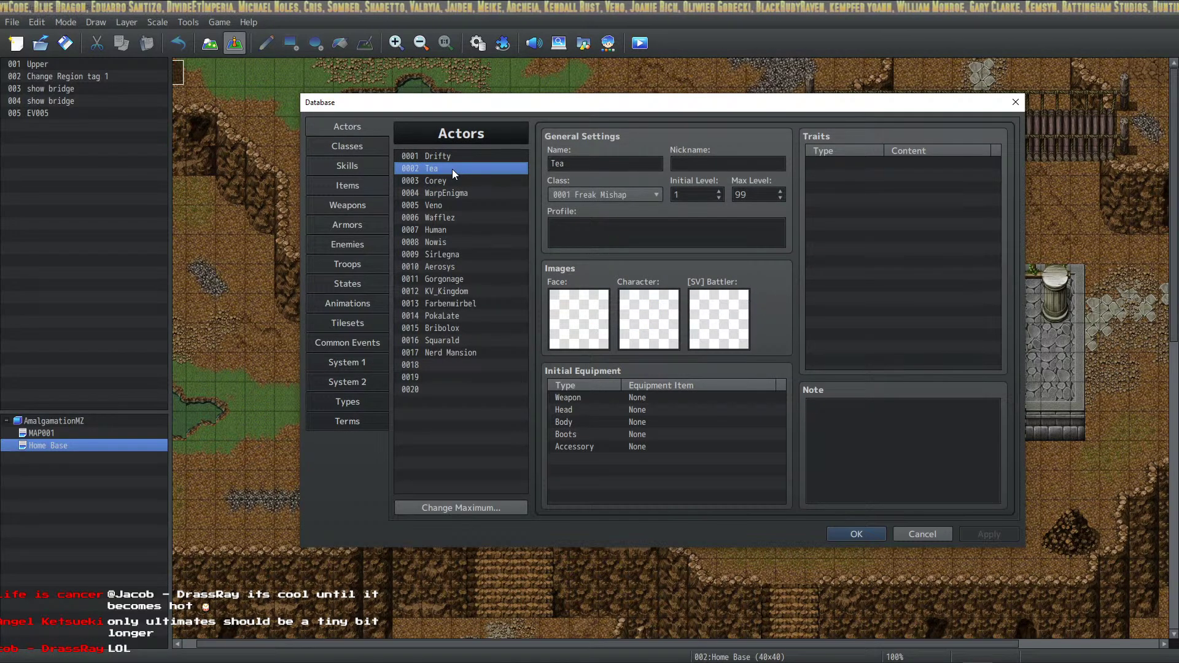
pyautogui.press('Down')
pyautogui.press('Down')
pyautogui.press('Down')
pyautogui.press('Down')
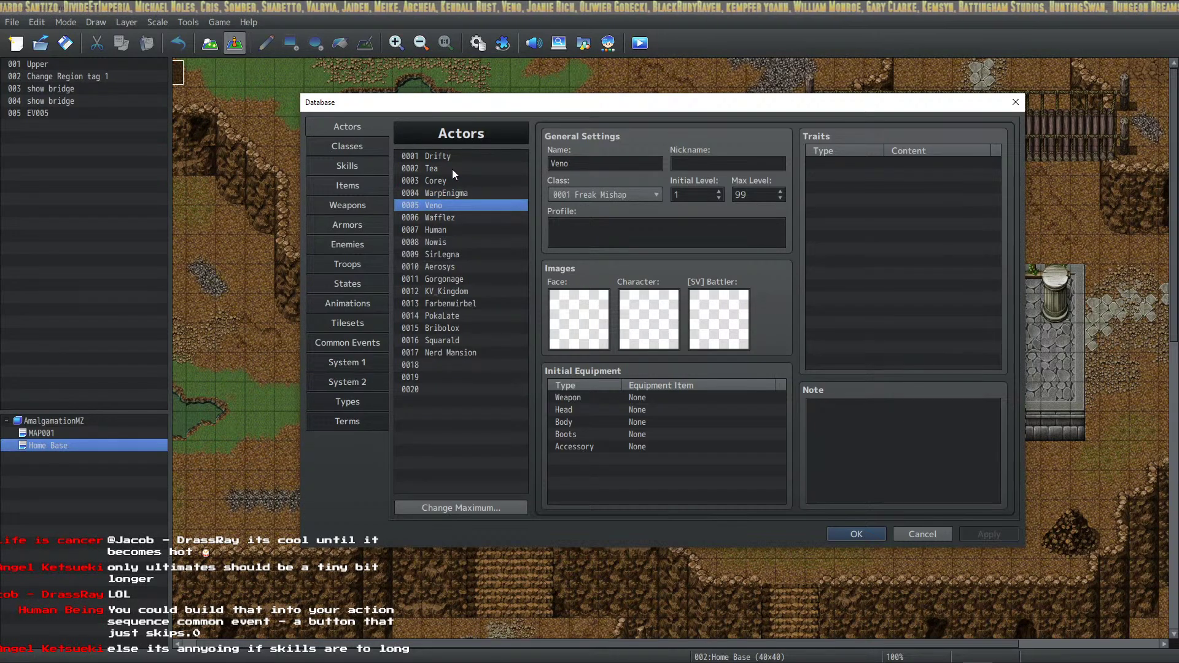
pyautogui.press('Down')
pyautogui.press('Down')
pyautogui.press('Down')
pyautogui.press('Down')
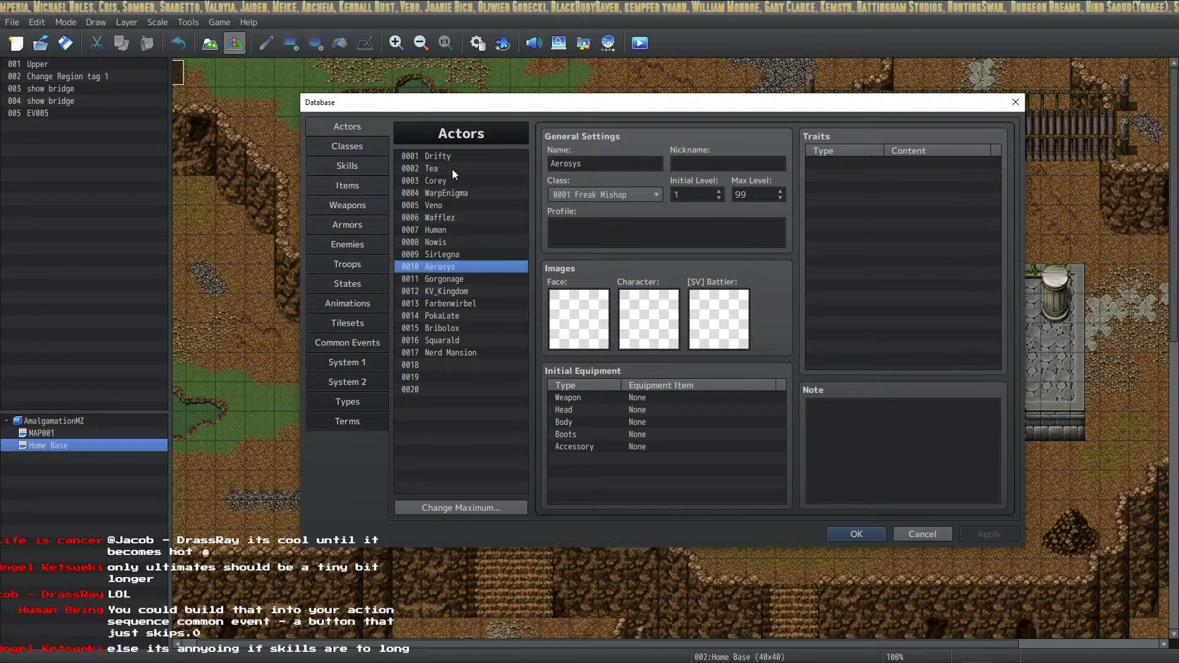
pyautogui.press('Down')
pyautogui.press('Down')
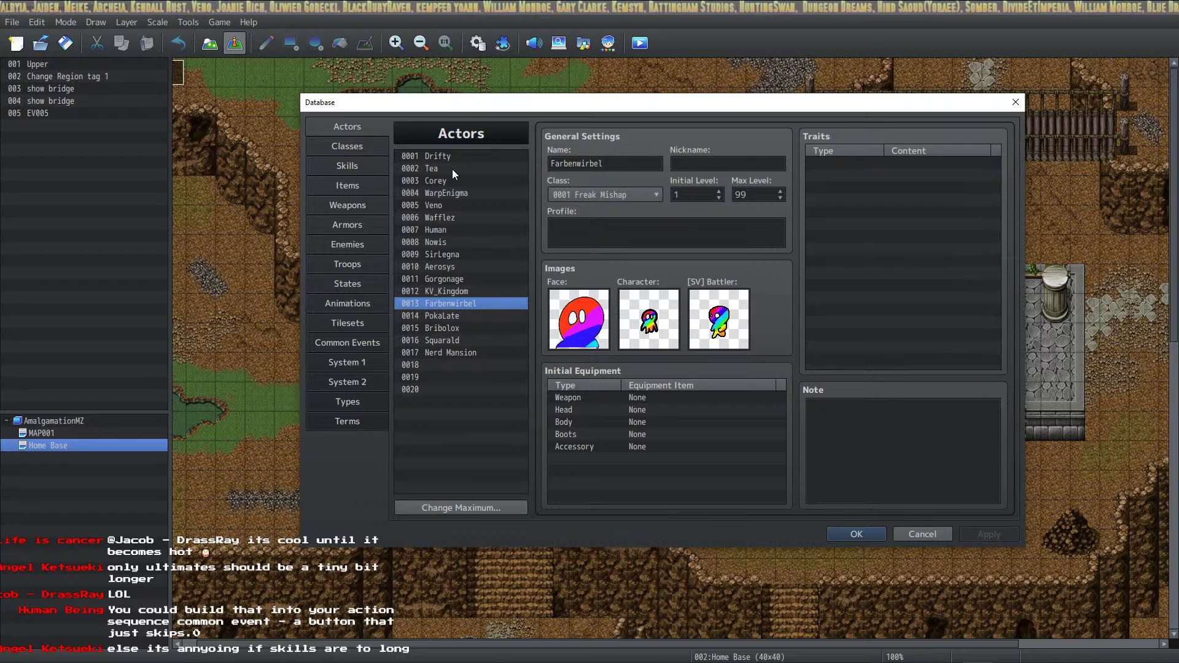
pyautogui.press('Down')
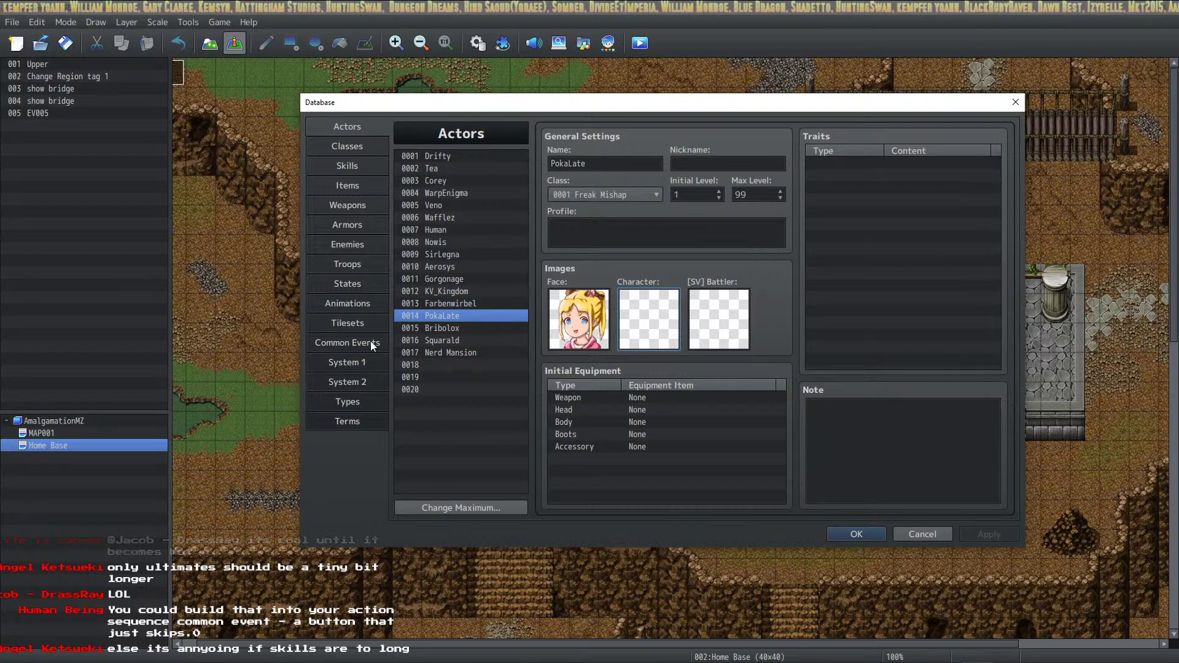
pyautogui.click(457, 331)
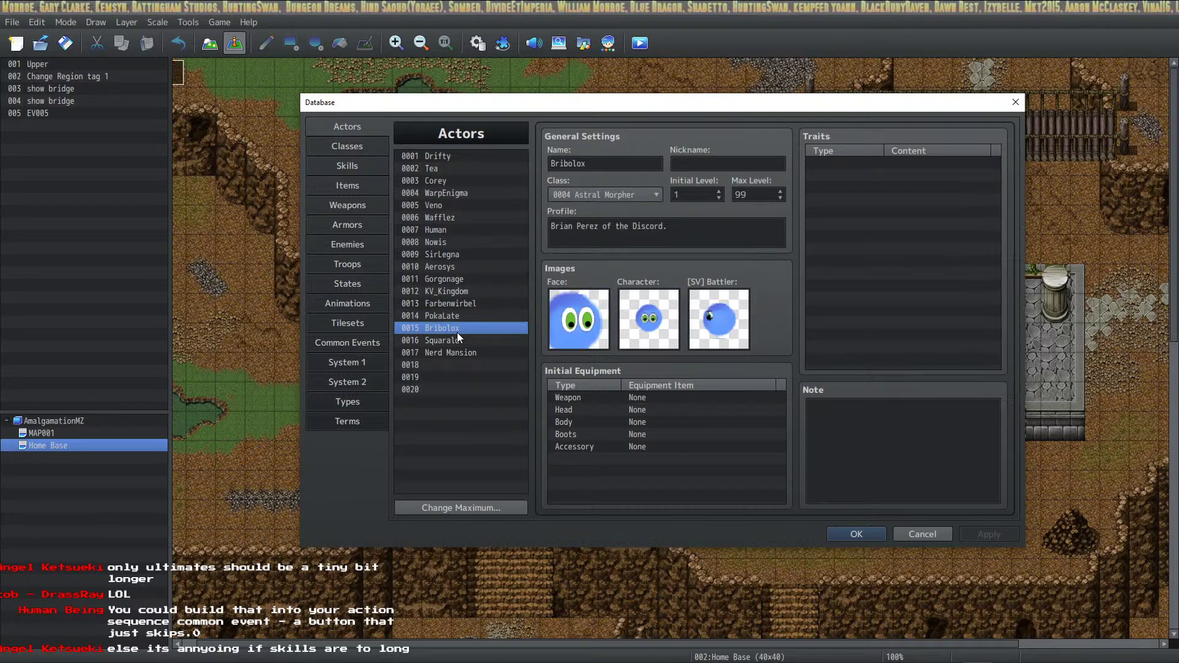
pyautogui.press('Down')
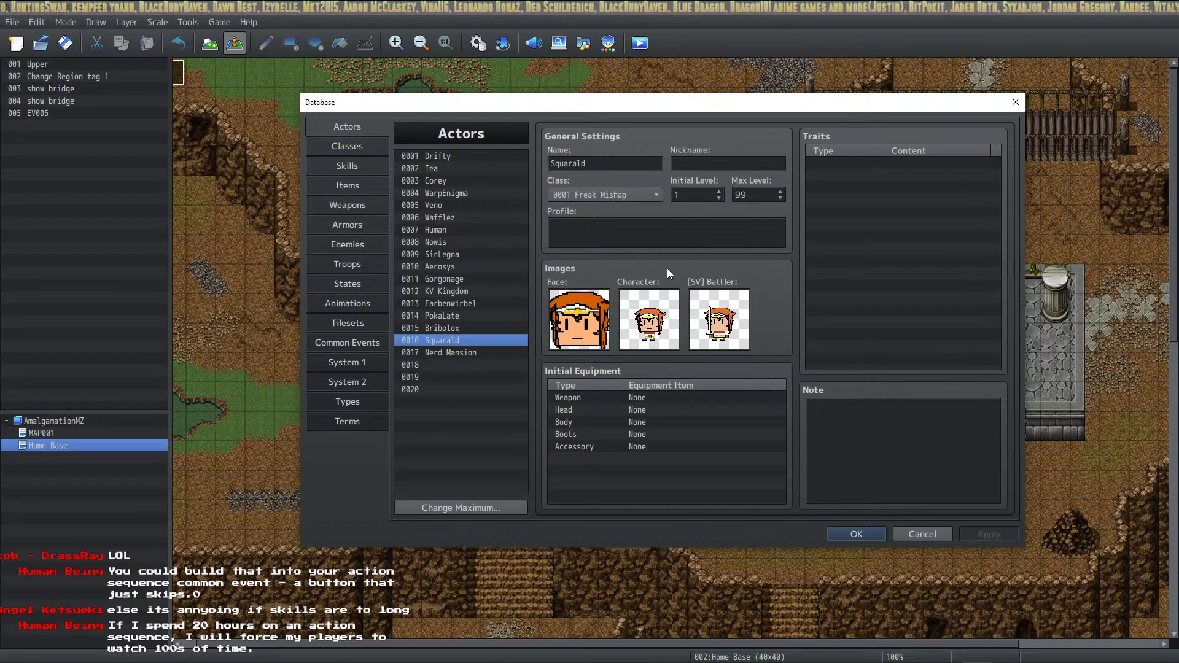
pyautogui.press('Down')
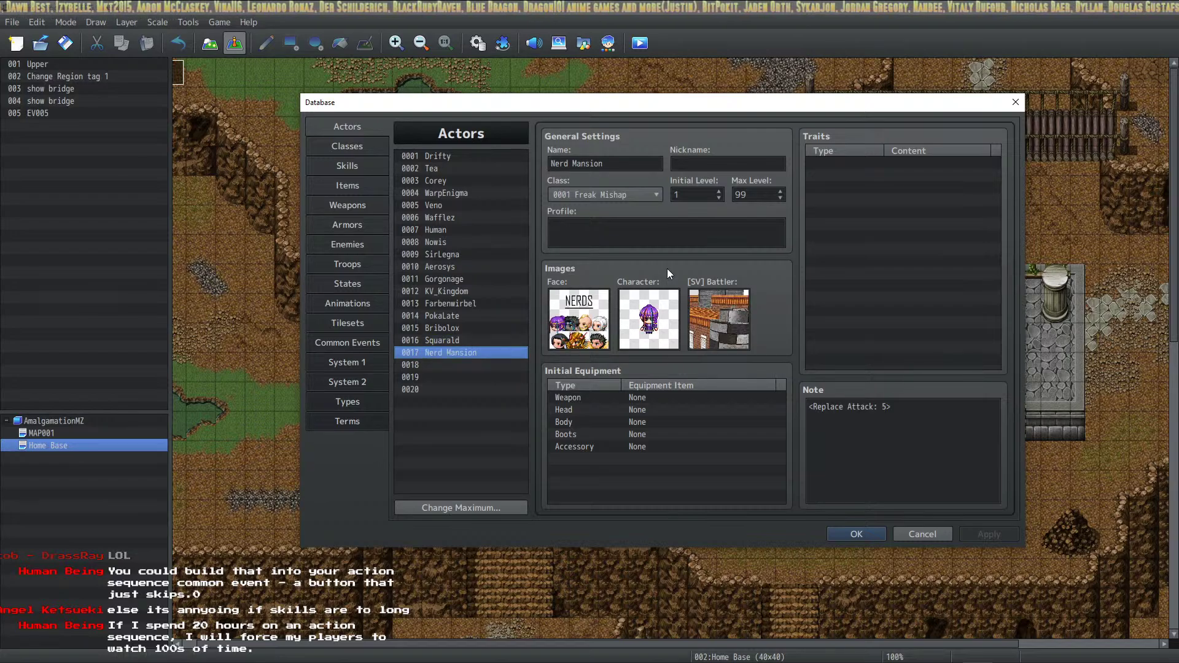
# Examine the parameter curves and traits of the Astral Morpher and Dream Mage classes.
pyautogui.click(359, 148)
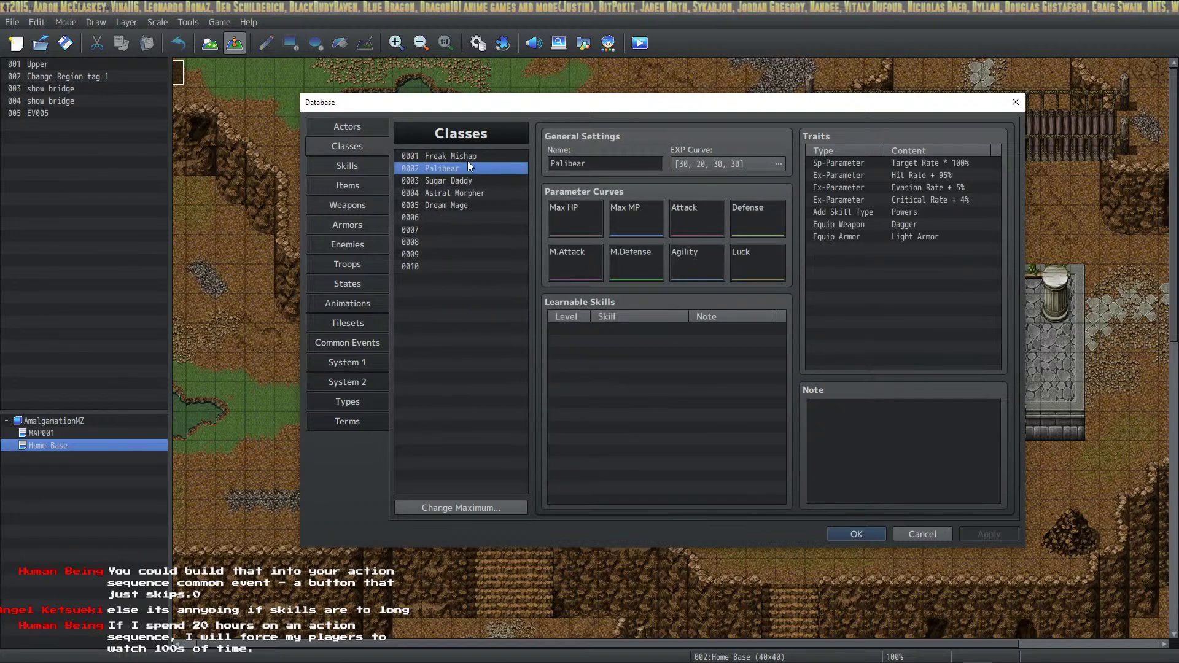
pyautogui.click(454, 192)
pyautogui.click(453, 204)
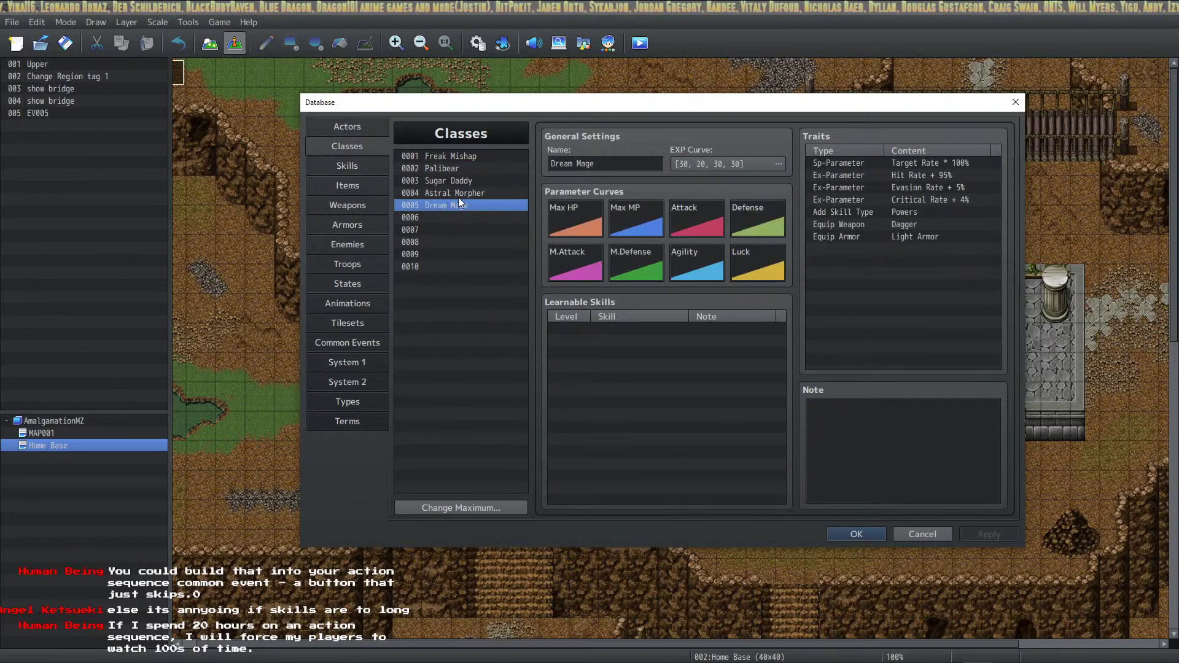
pyautogui.click(353, 174)
pyautogui.click(355, 152)
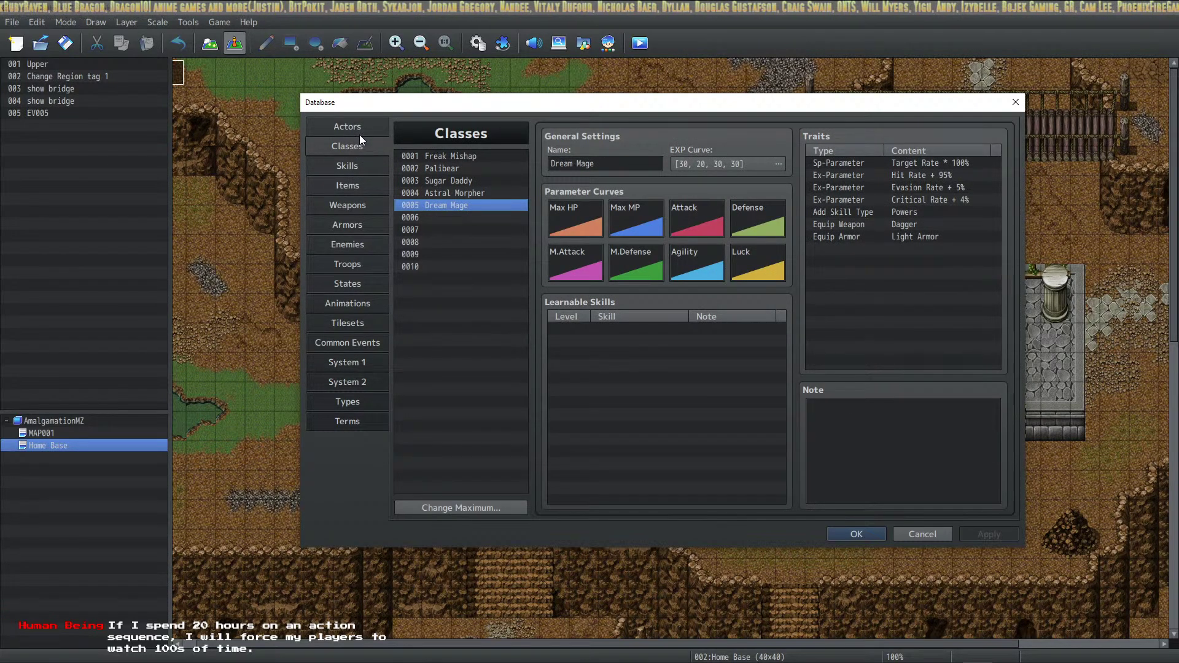
# Look back through the actor list from Nerd Mansion up and down again to actor 0013, examining assigned classes, profiles and images.
pyautogui.click(359, 131)
pyautogui.press('Up')
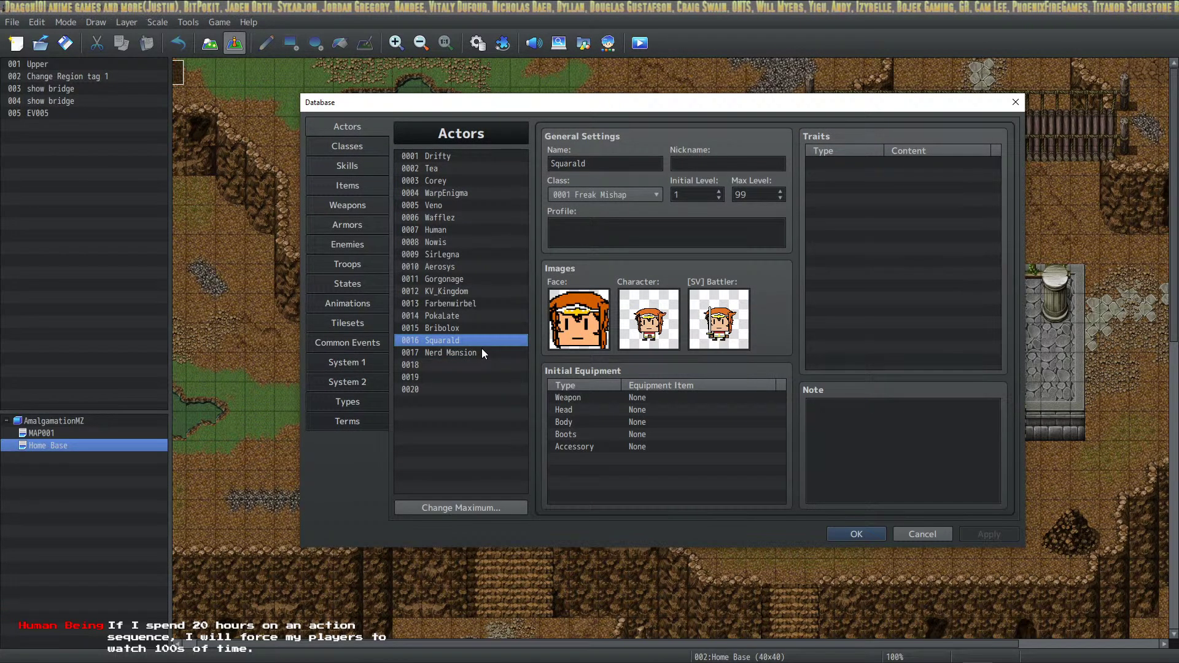
pyautogui.press('Up')
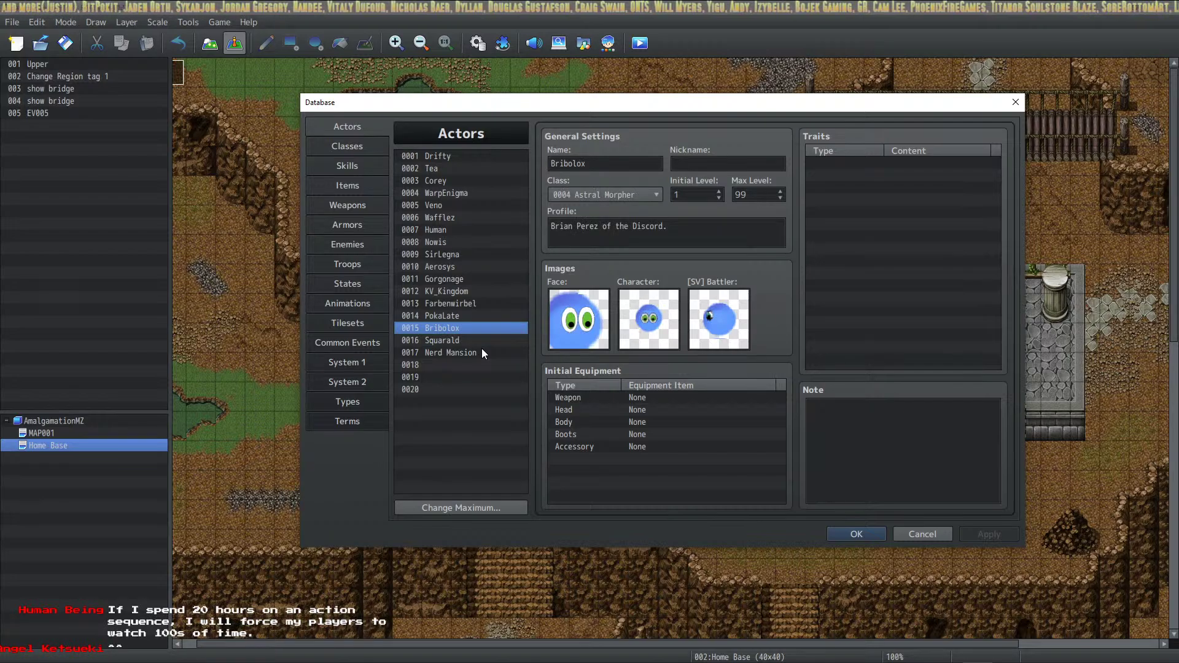
pyautogui.press('Up')
pyautogui.press('Up')
pyautogui.press('Down')
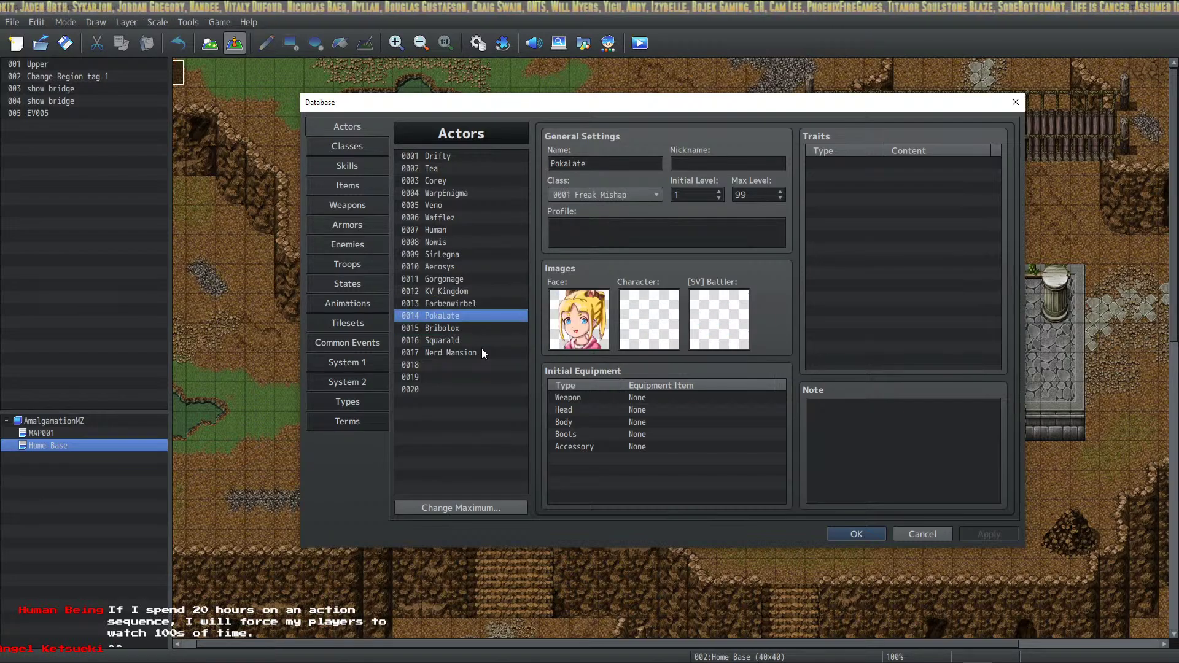
pyautogui.press('Up')
pyautogui.press('Up')
pyautogui.press('Up')
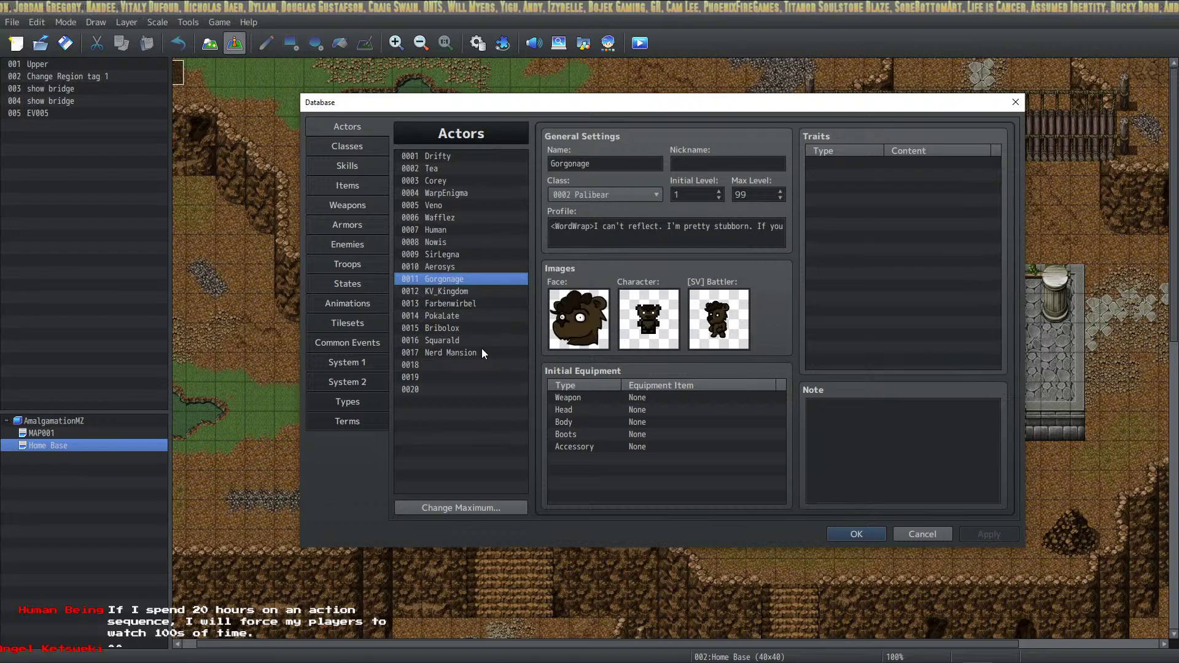
pyautogui.press('Up')
pyautogui.press('Up')
pyautogui.press('Down')
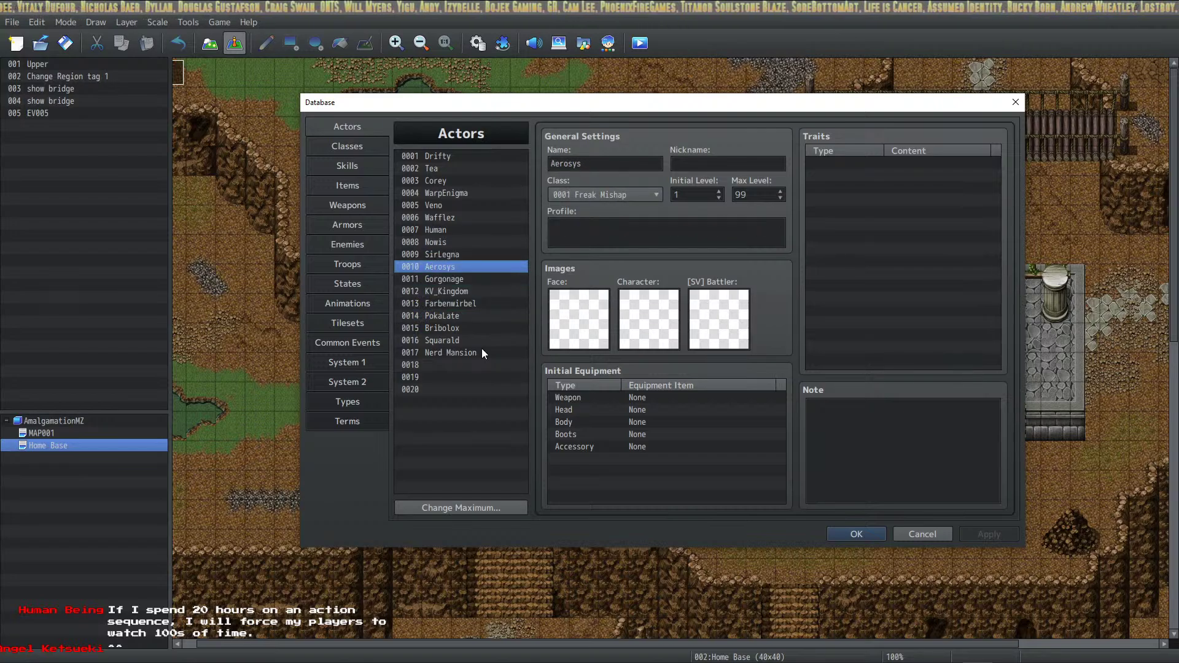
pyautogui.press('Down')
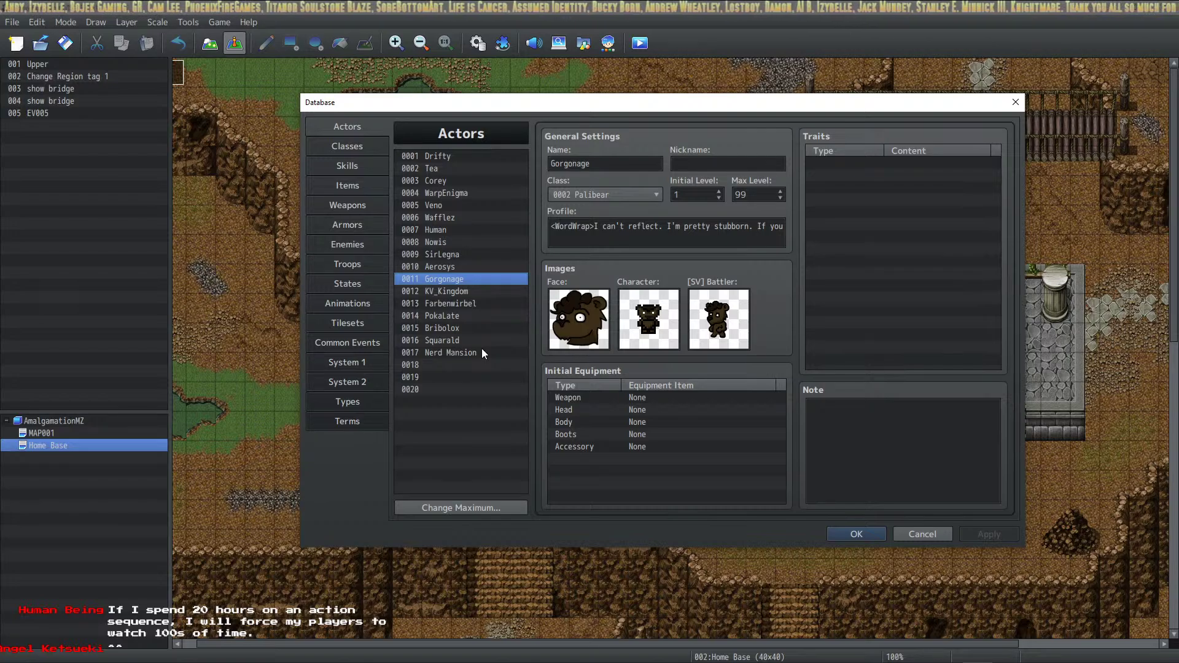
pyautogui.press('Up')
pyautogui.press('Up')
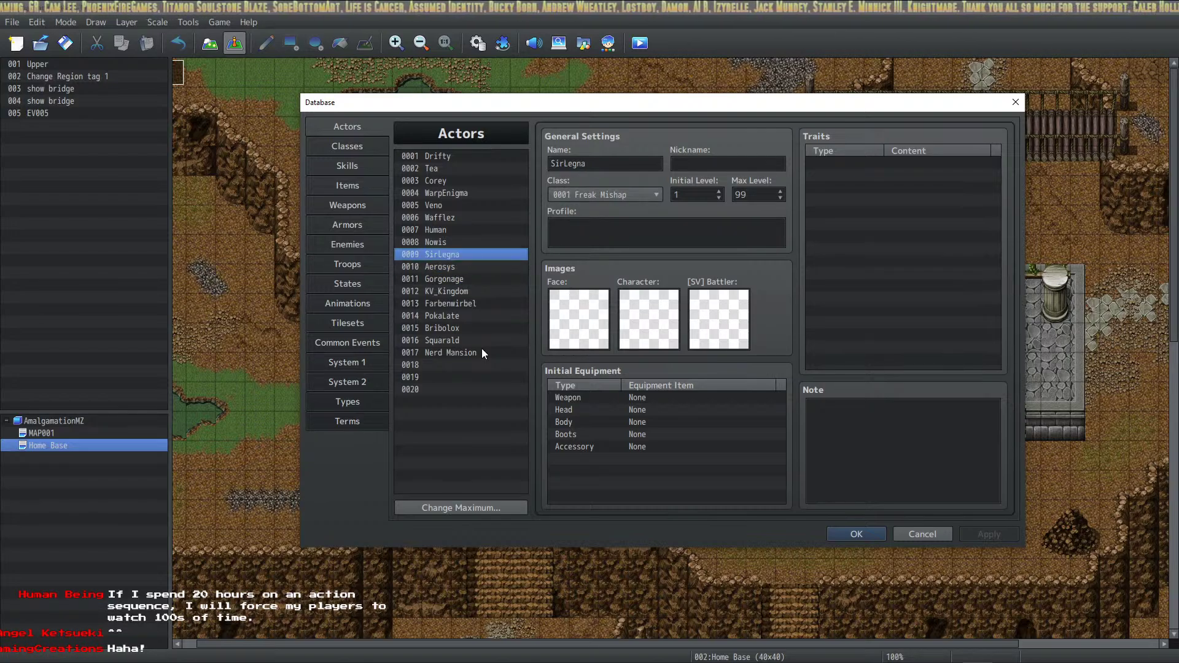
pyautogui.press('Up')
pyautogui.press('Up')
pyautogui.press('Up')
pyautogui.press('Up')
pyautogui.press('Up')
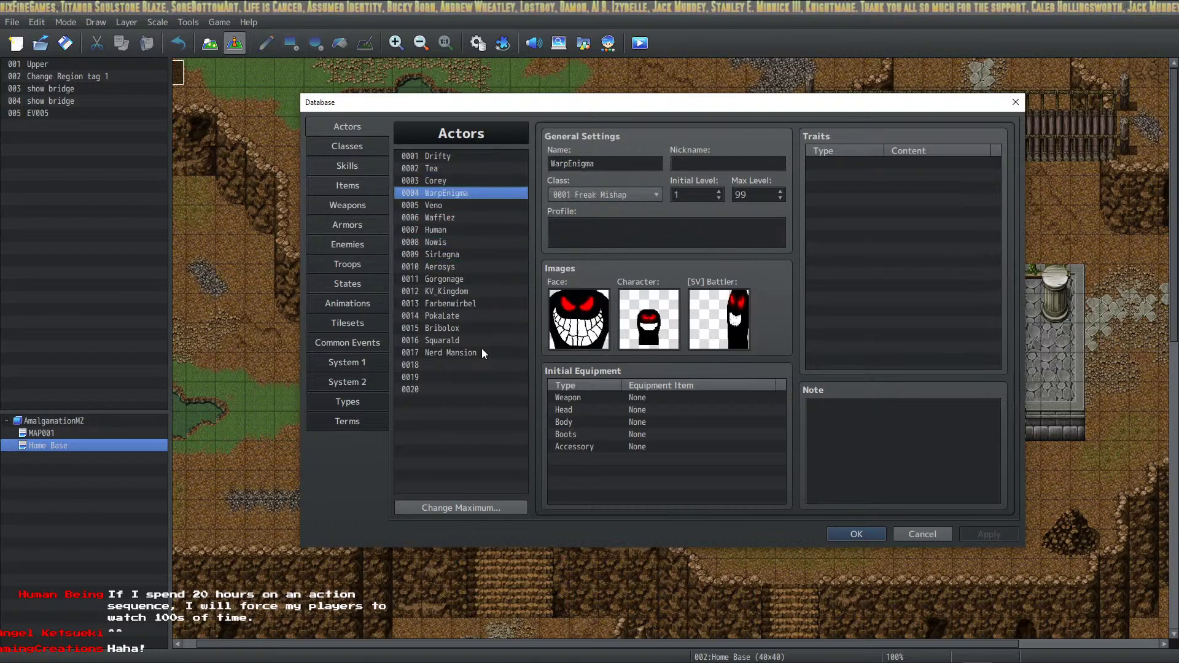
pyautogui.press('Up')
pyautogui.press('Up')
pyautogui.press('Down')
pyautogui.press('Down')
pyautogui.press('Down')
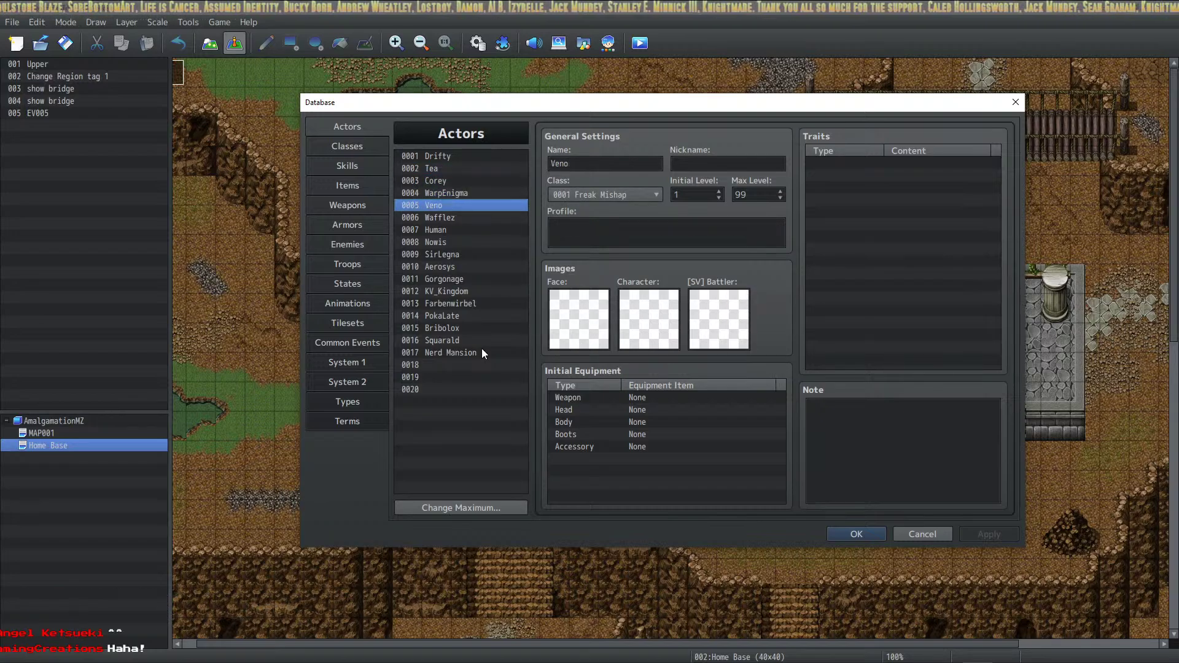
pyautogui.press('Down')
pyautogui.press('Down')
pyautogui.press('Down')
pyautogui.press('Down')
pyautogui.press('Down')
pyautogui.press('Down')
pyautogui.press('Down')
pyautogui.press('Down')
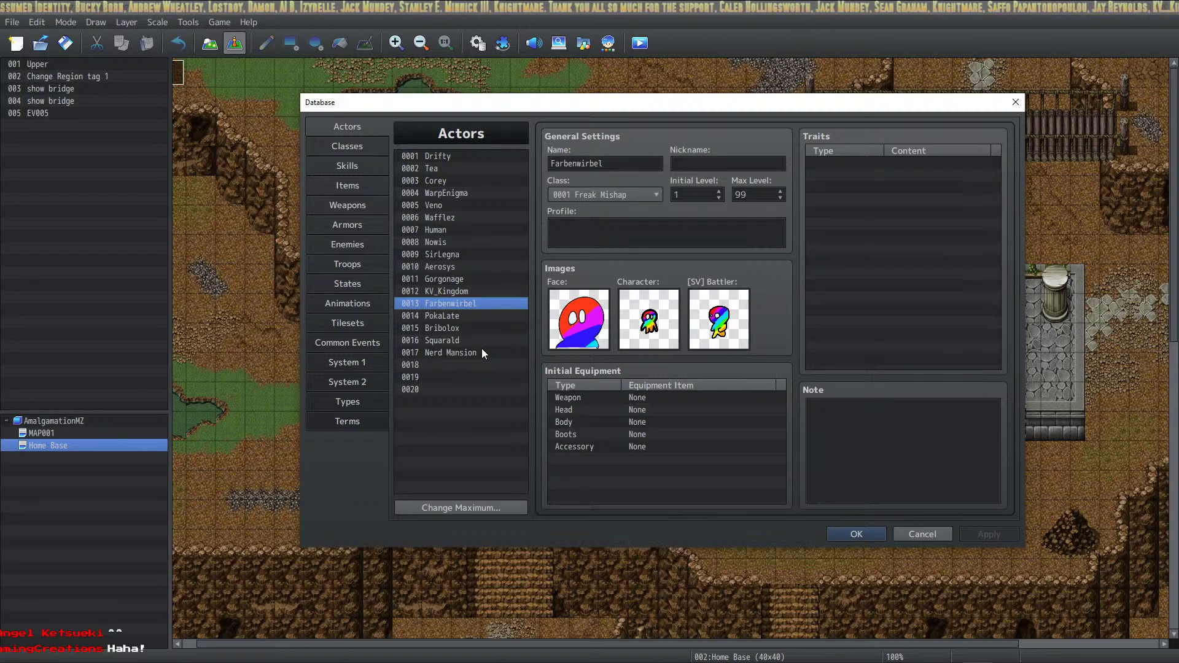
pyautogui.press('Up')
pyautogui.press('Down')
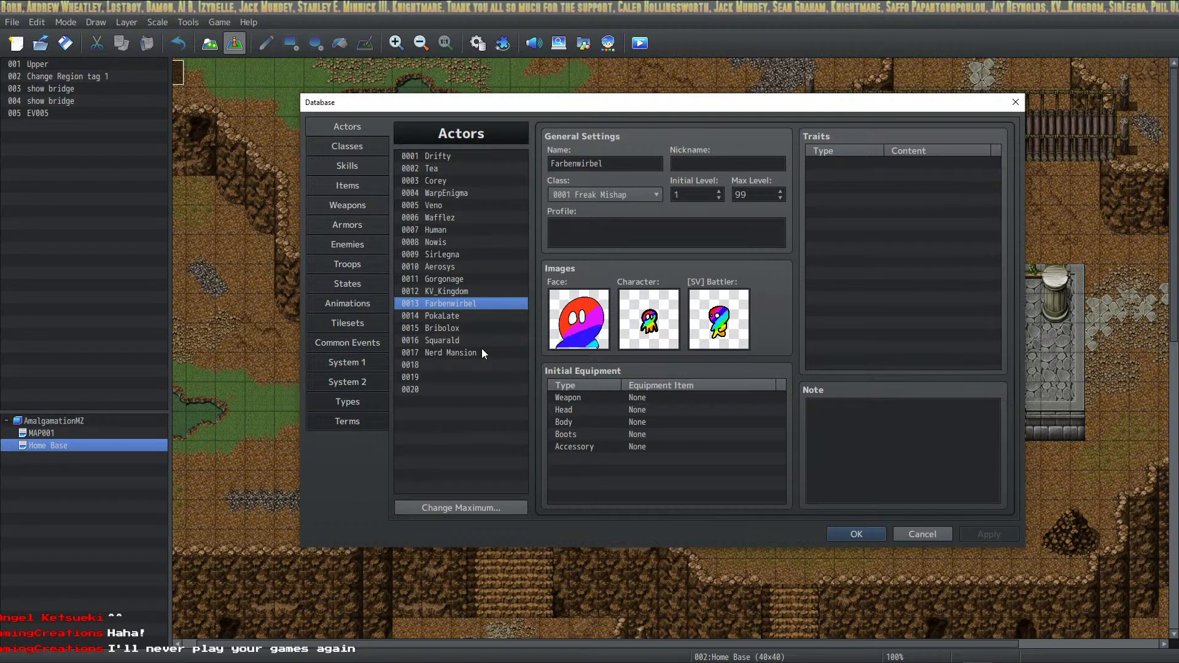
# Assign the 0005 Dream Mage class to actor 0013.
pyautogui.click(651, 196)
pyautogui.click(549, 268)
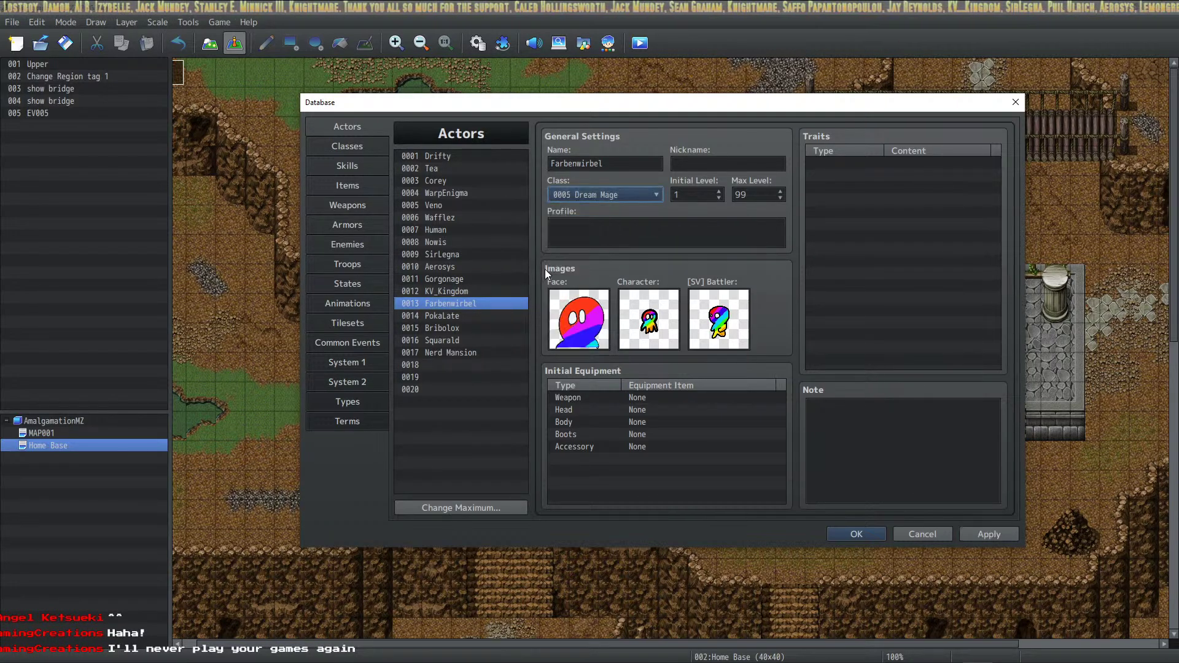
pyautogui.click(841, 429)
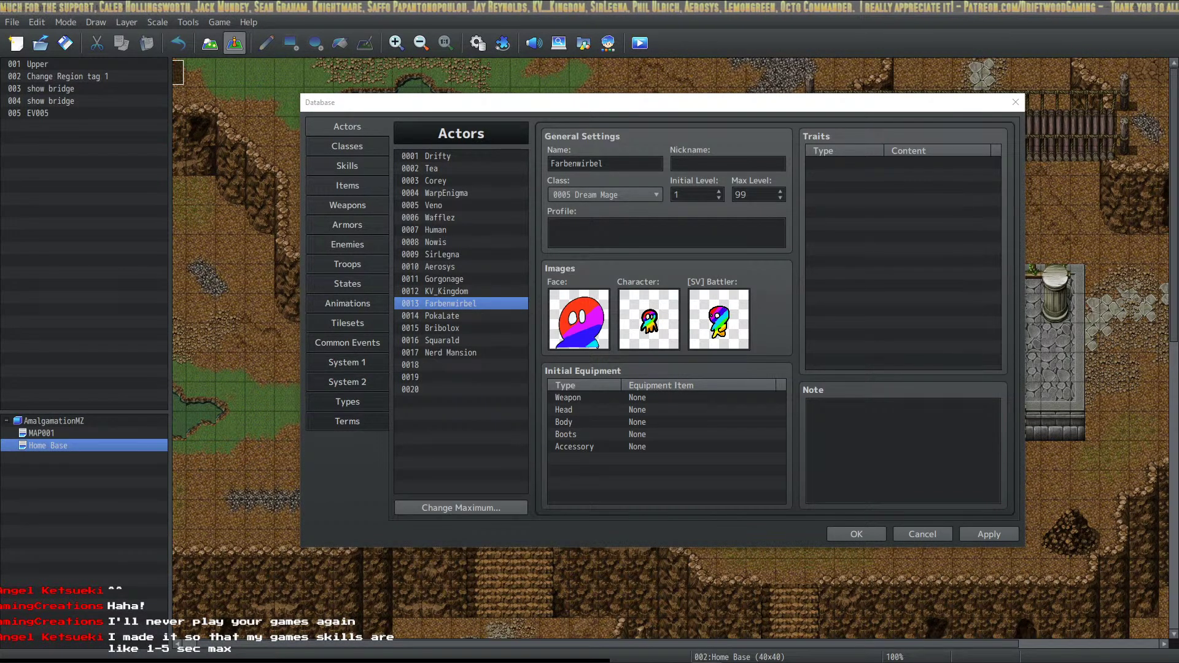
# Switch to the Class Params spreadsheet in Google Sheets and enter Dream Mage as the class name in cell A6.
pyautogui.moveTo(332, 662); pyautogui.dragTo(510, 3)
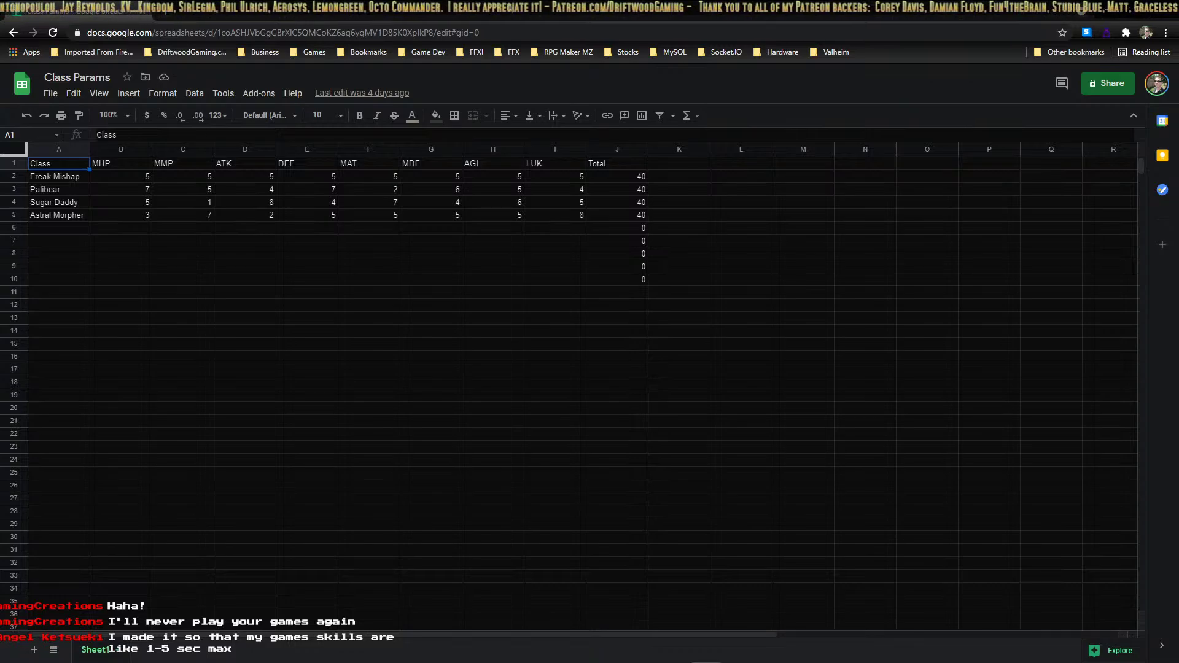
pyautogui.click(66, 224)
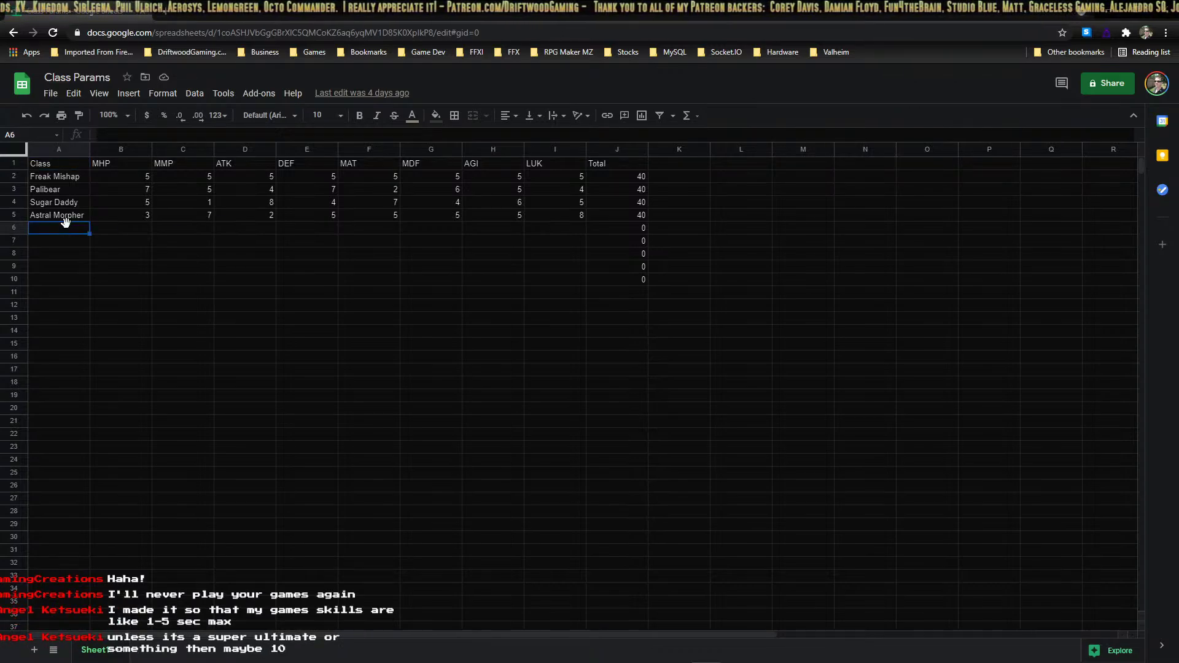
pyautogui.write('Dream Mage')
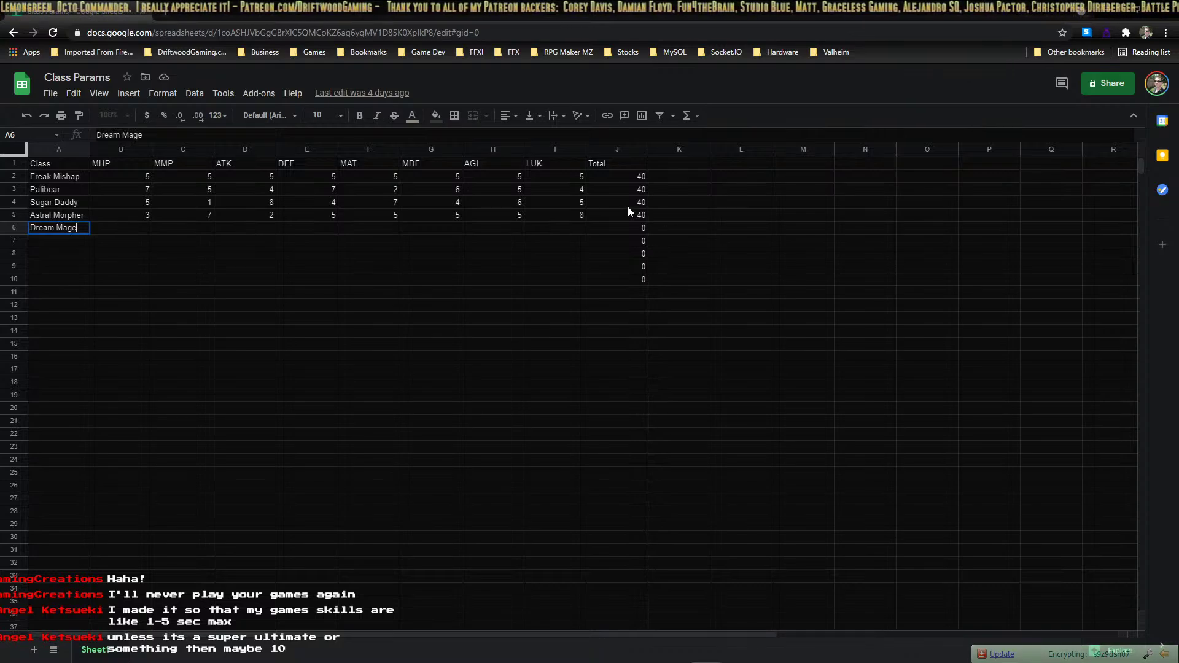
# Fill in the Dream Mage row with MHP 4, MMP 6, ATK 4 and DEF 4.
pyautogui.click(127, 234)
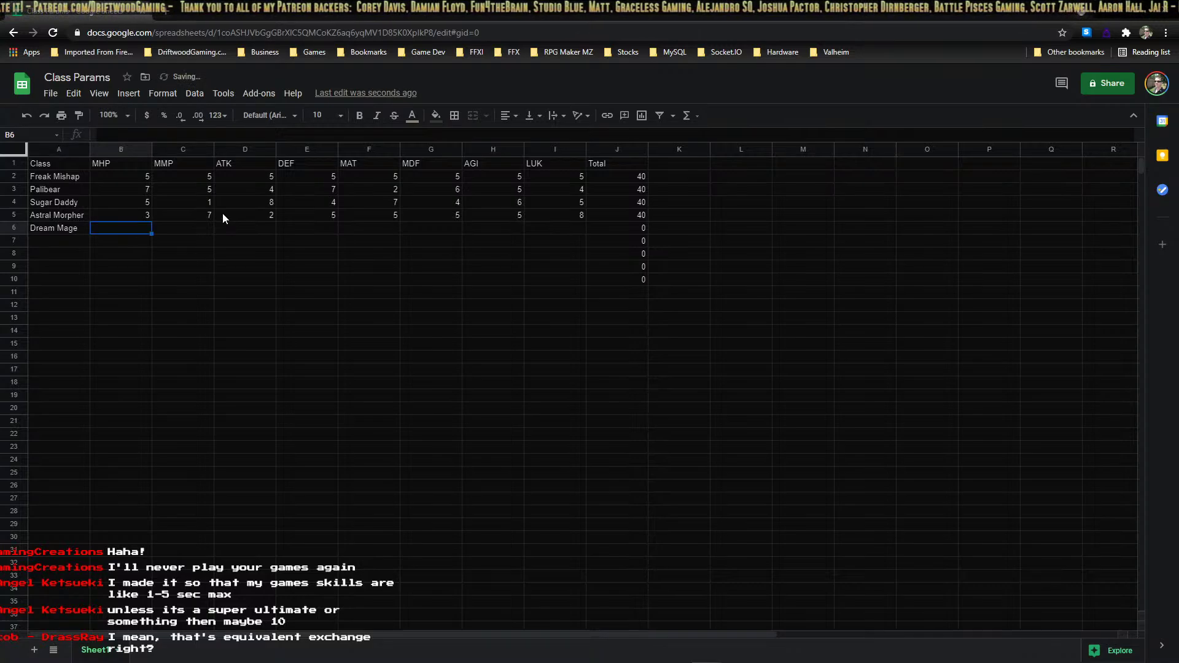
pyautogui.write('4')
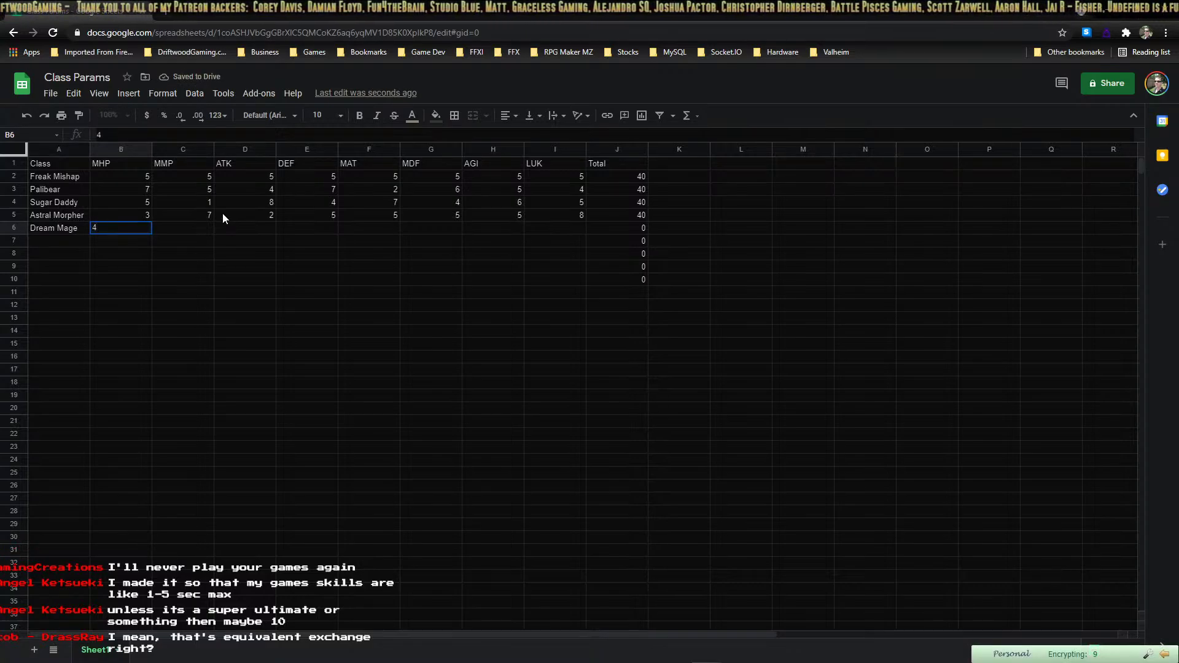
pyautogui.press('Tab')
pyautogui.write('6')
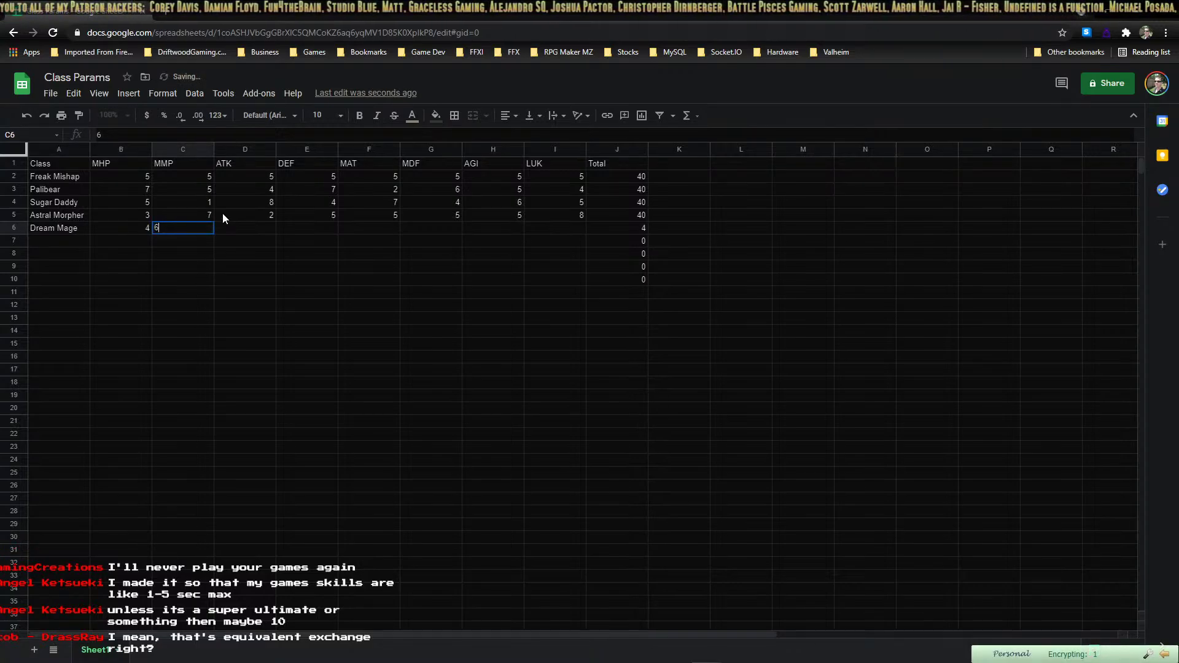
pyautogui.press('Tab')
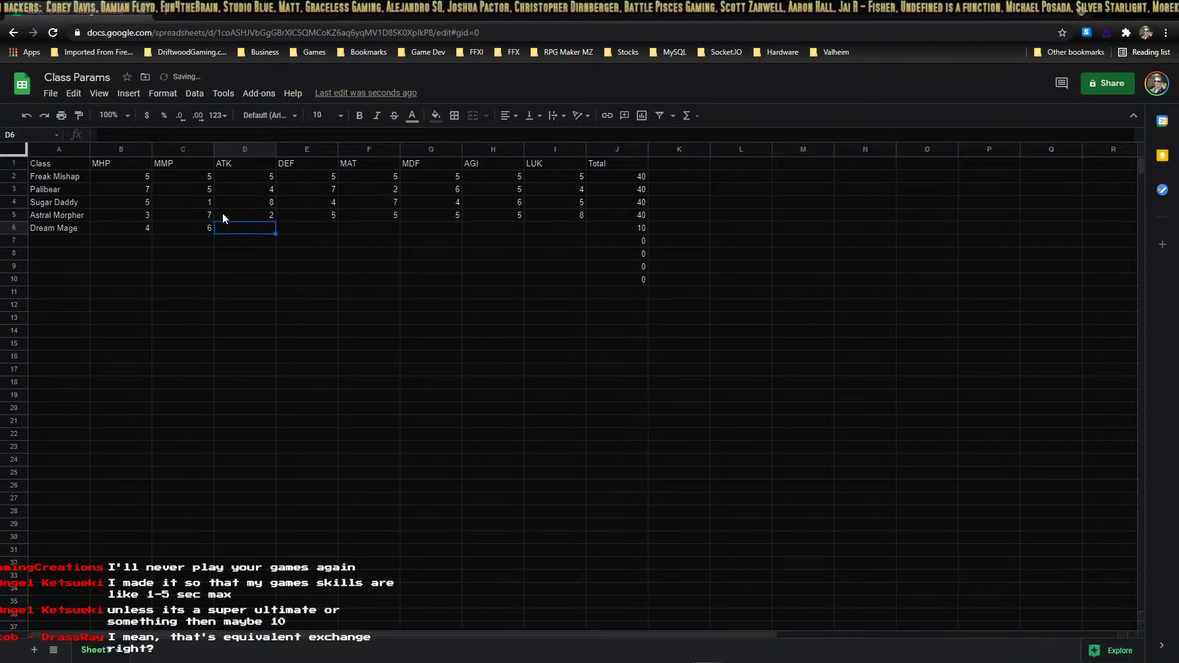
pyautogui.write('4')
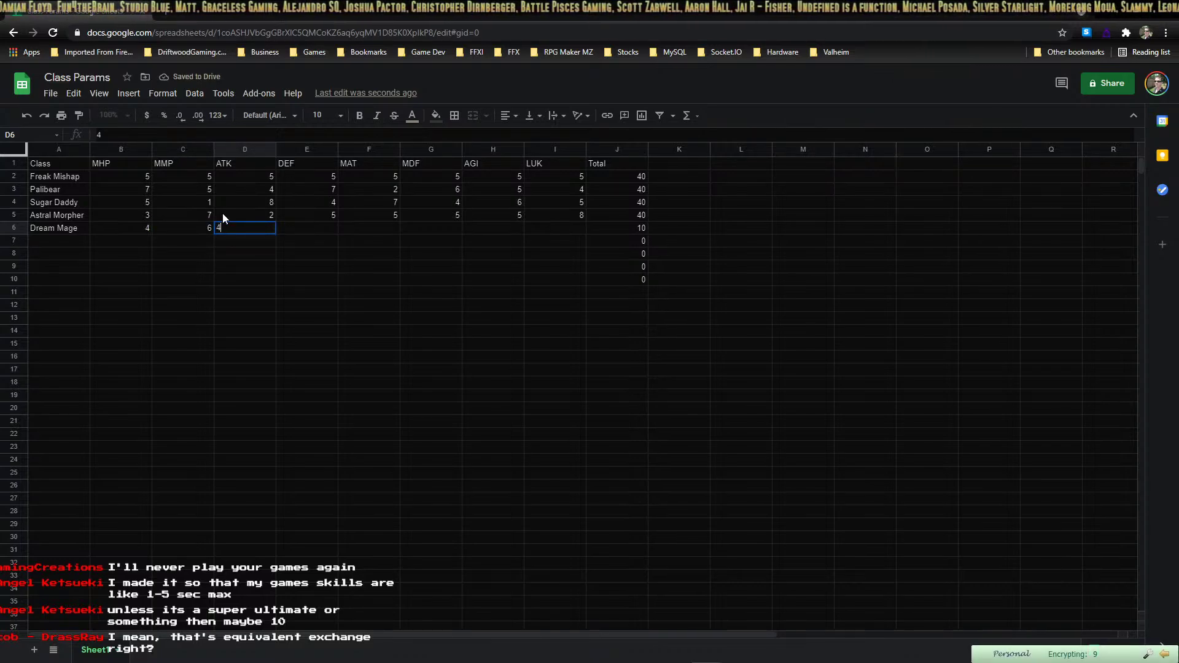
pyautogui.press('Tab')
pyautogui.write('4')
pyautogui.press('Tab')
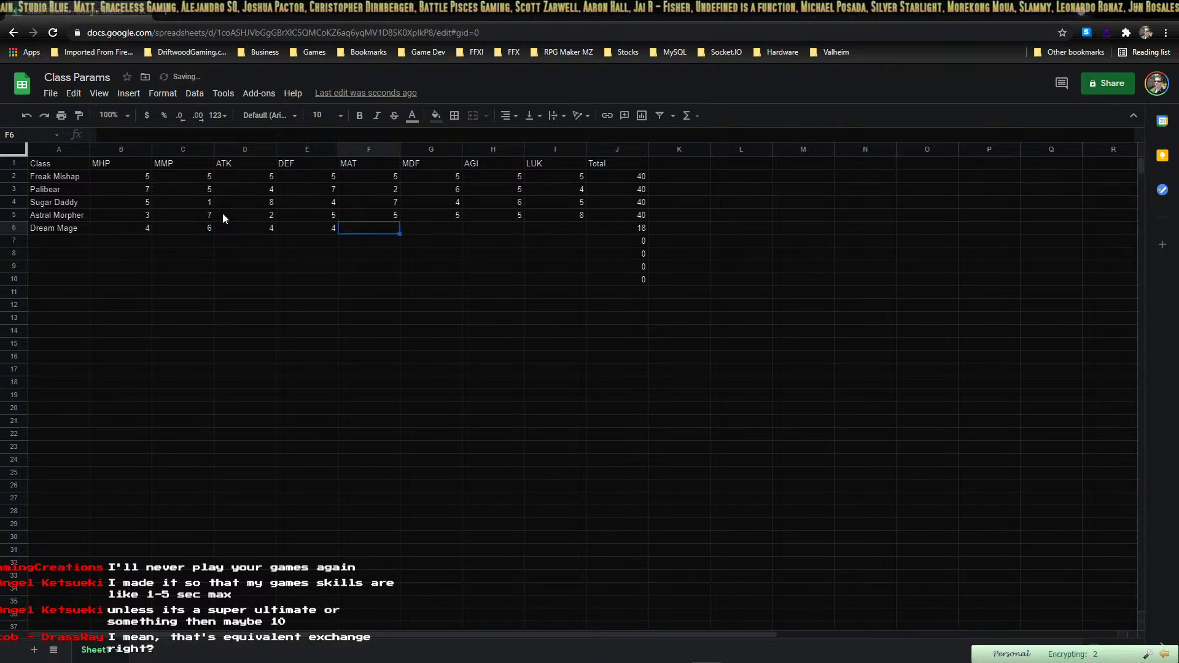
# Fill in the Dream Mage row with MAT 6, MDF 6, AGI 6 and LUK 4.
pyautogui.write('6')
pyautogui.press('Tab')
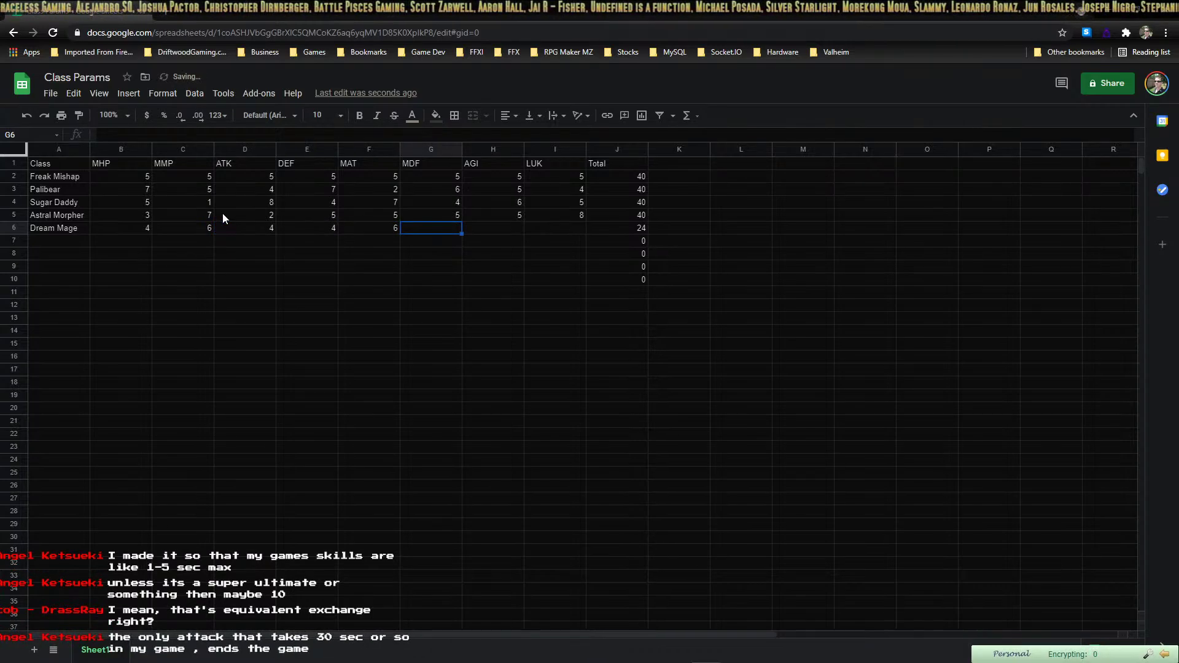
pyautogui.write('6')
pyautogui.press('Tab')
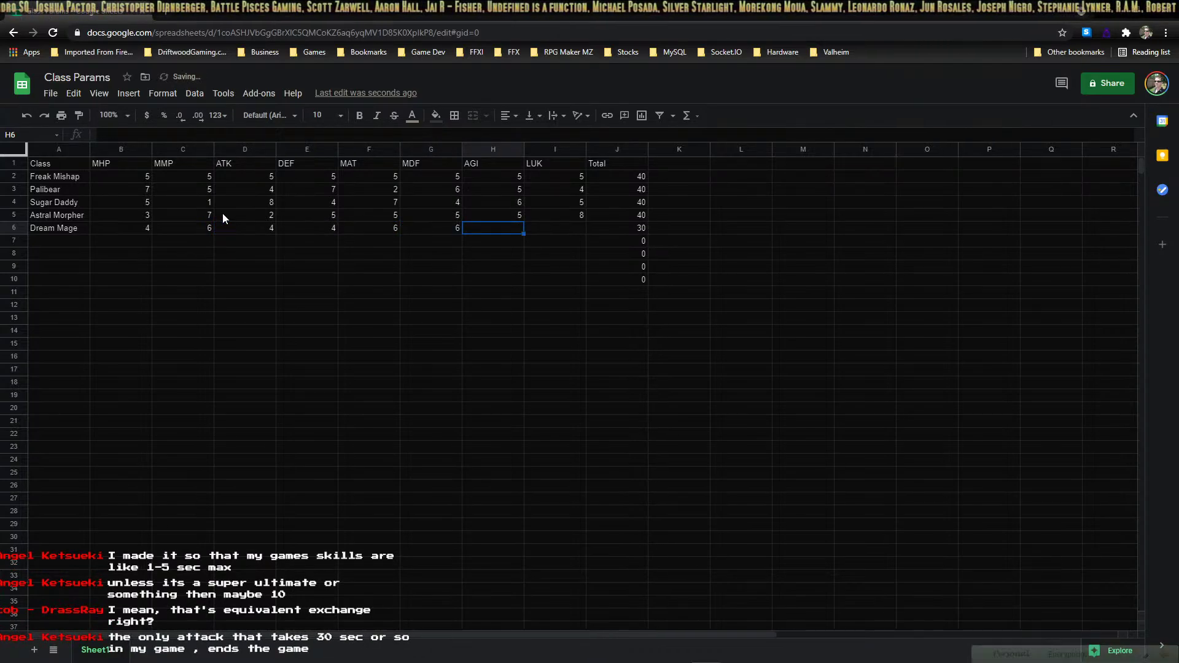
pyautogui.write('6')
pyautogui.press('Tab')
pyautogui.write('4')
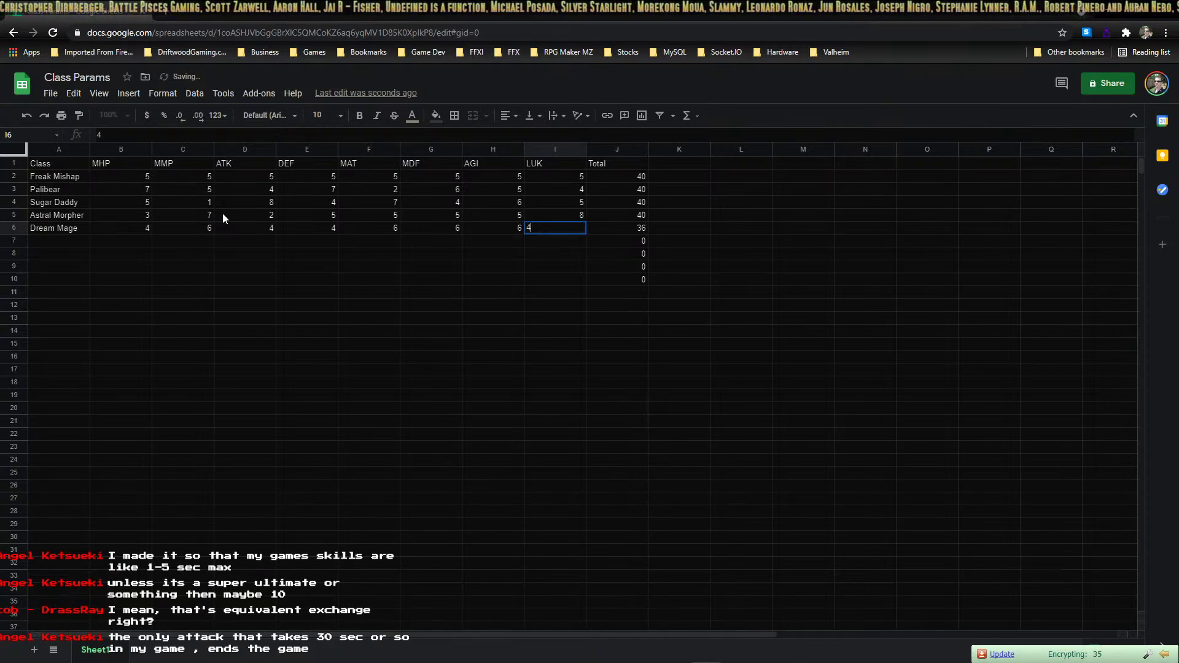
pyautogui.press('Tab')
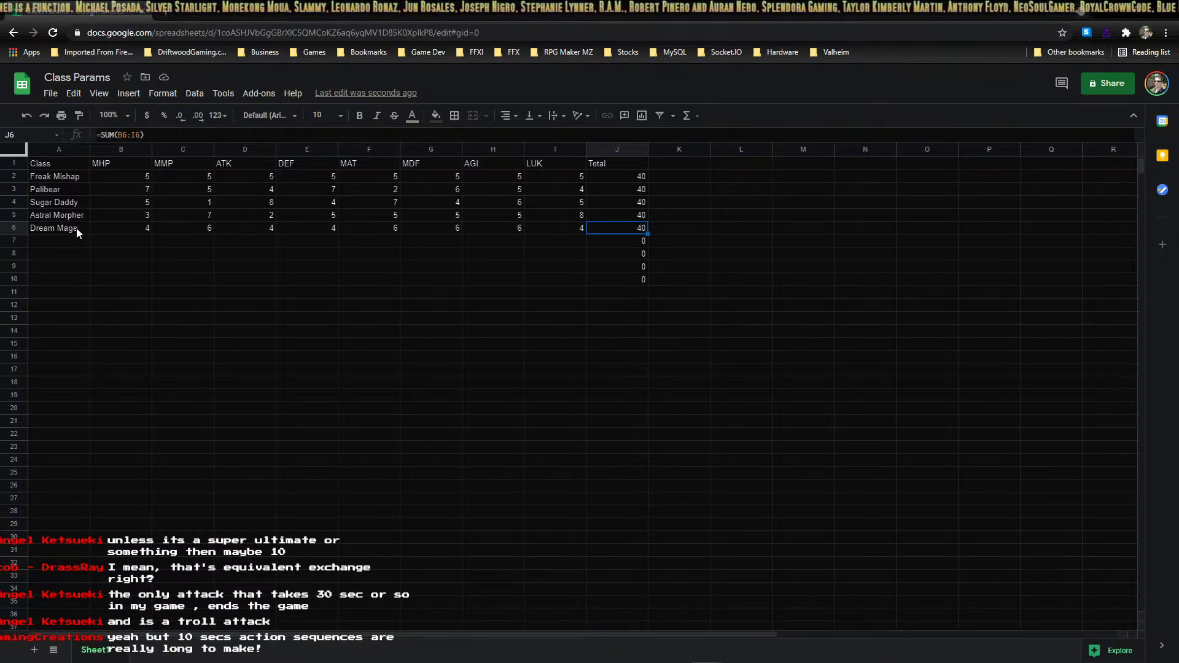
# Switch back to RPG Maker MZ and generate the Dream Mage class's Max HP curve with 40 at level 1 and 40 at level 99.
pyautogui.moveTo(170, 21); pyautogui.dragTo(0, 652)
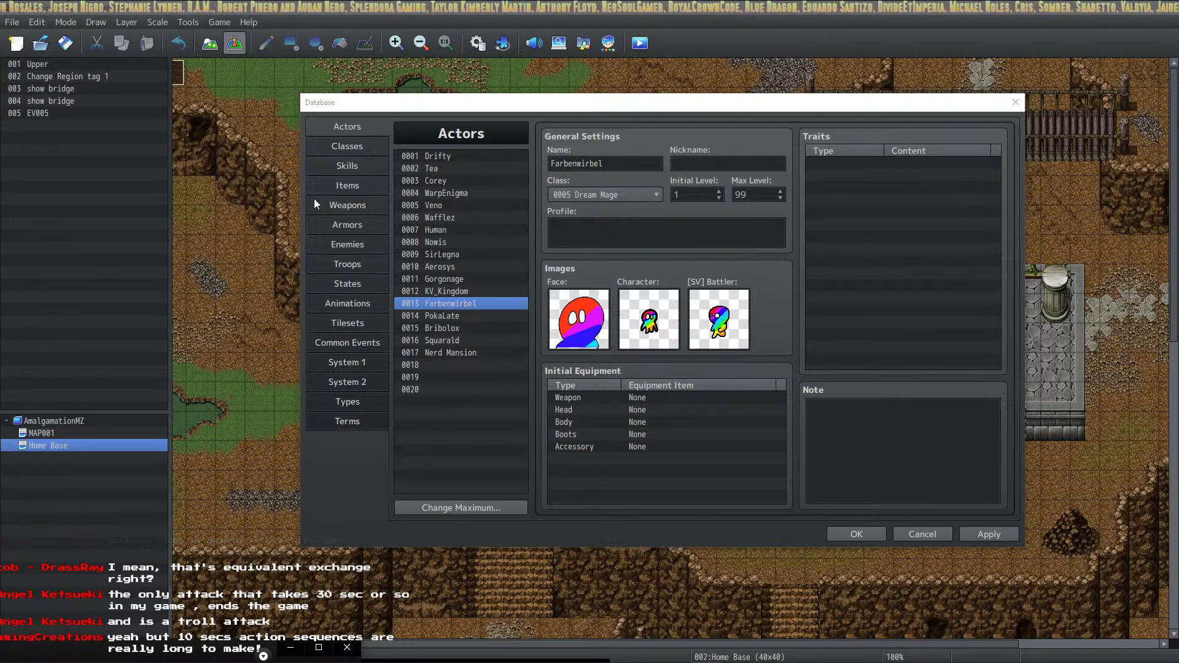
pyautogui.click(359, 146)
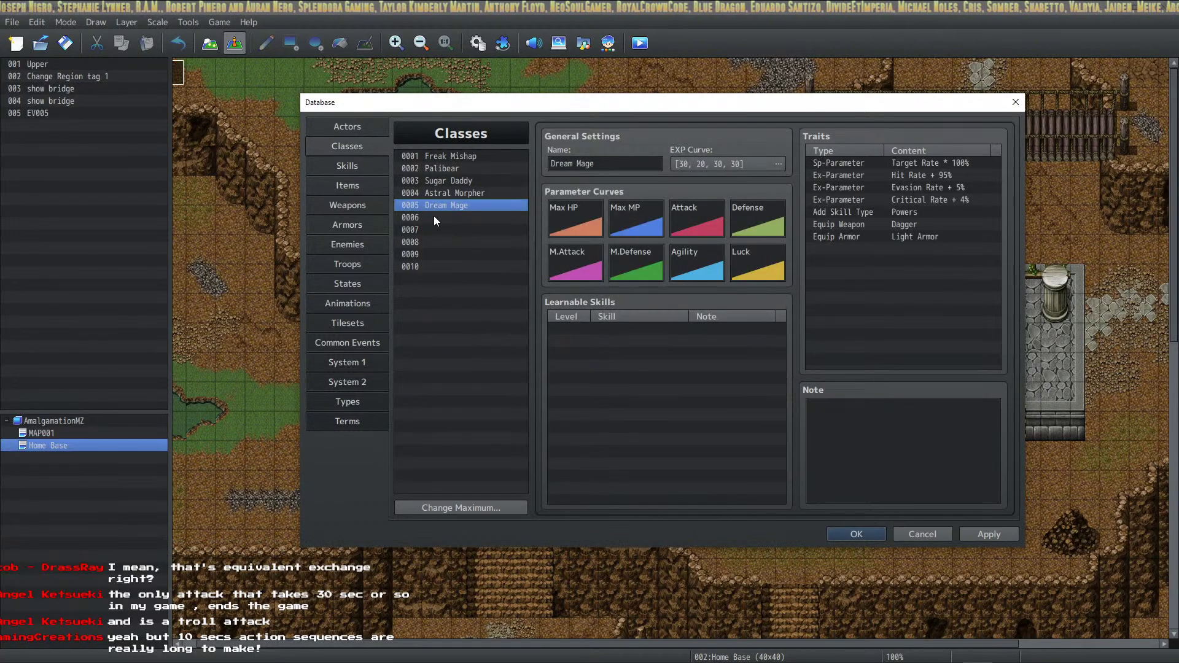
pyautogui.doubleClick(580, 220)
pyautogui.click(547, 239)
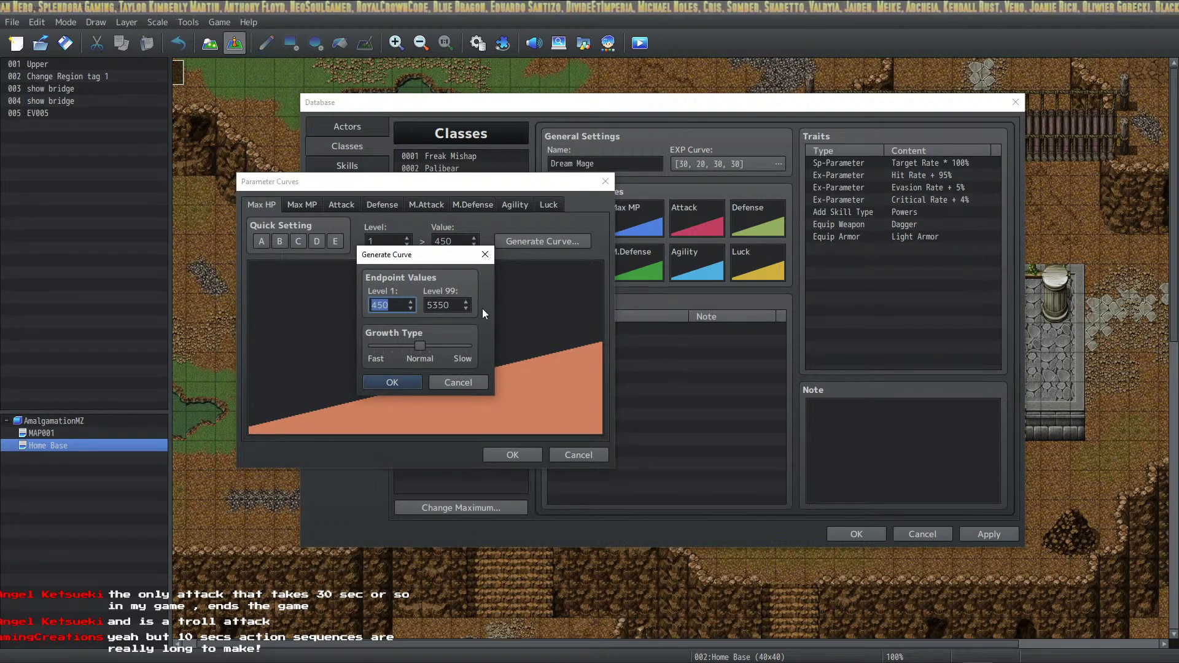
pyautogui.write('40')
pyautogui.press('Tab')
pyautogui.write('40')
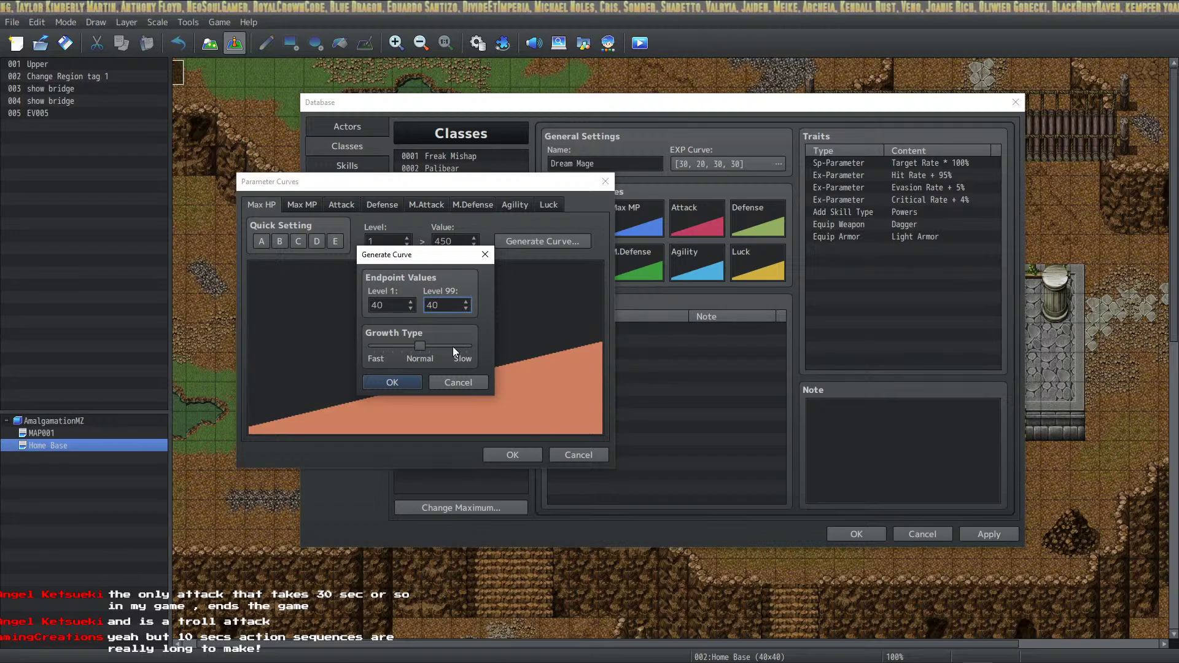
pyautogui.click(408, 384)
# Generate the Dream Mage's Max MP curve with 60 at both level 1 and level 99.
pyautogui.click(301, 204)
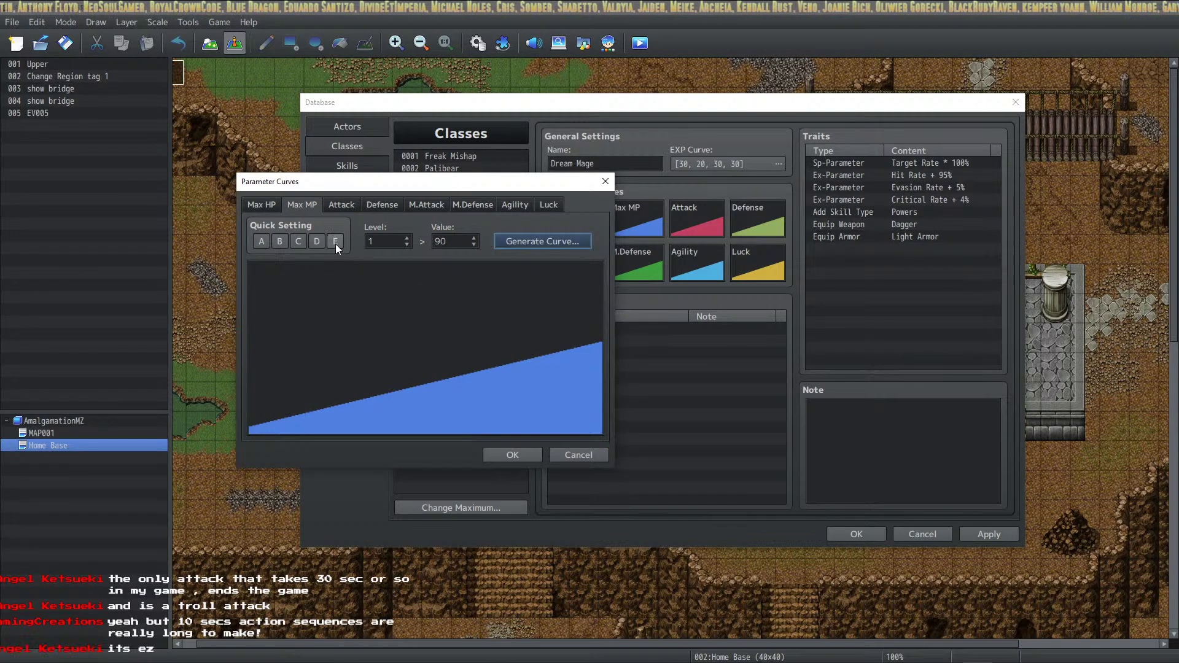
pyautogui.click(526, 241)
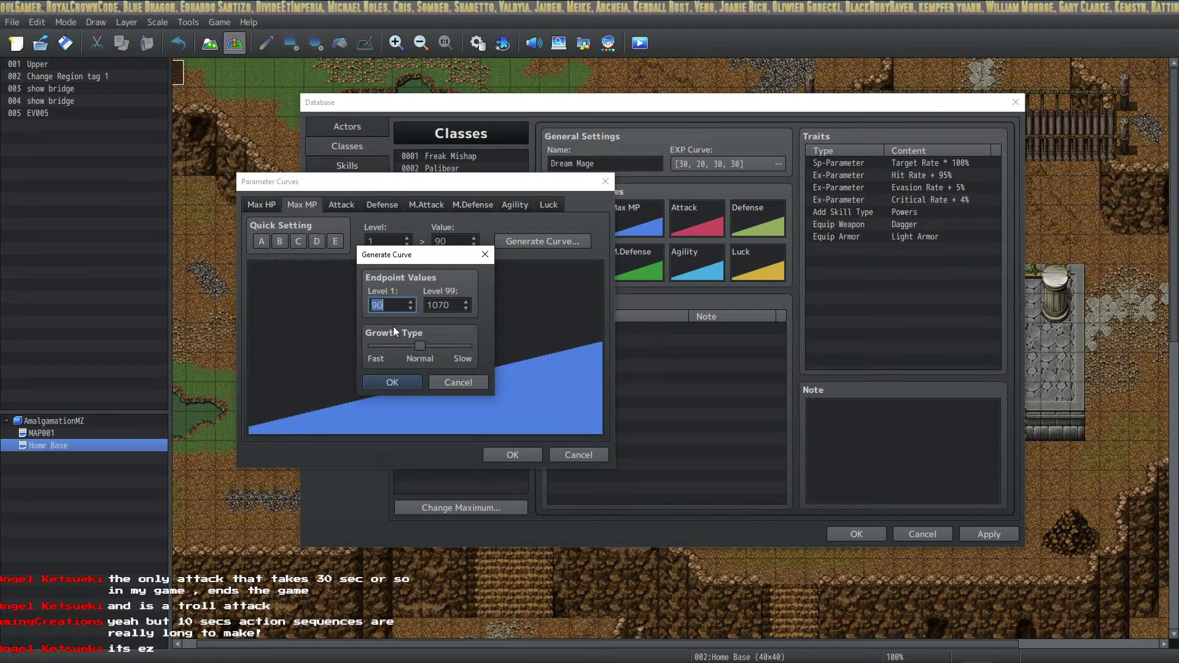
pyautogui.write('60')
pyautogui.press('Tab')
pyautogui.write('60')
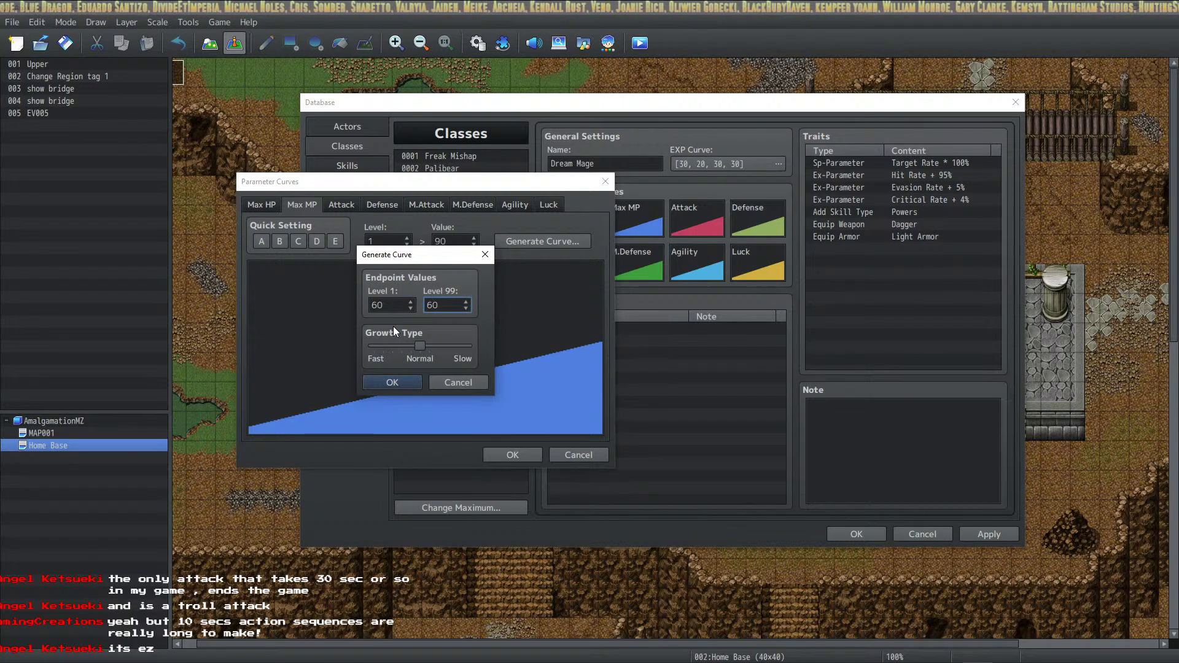
pyautogui.click(398, 387)
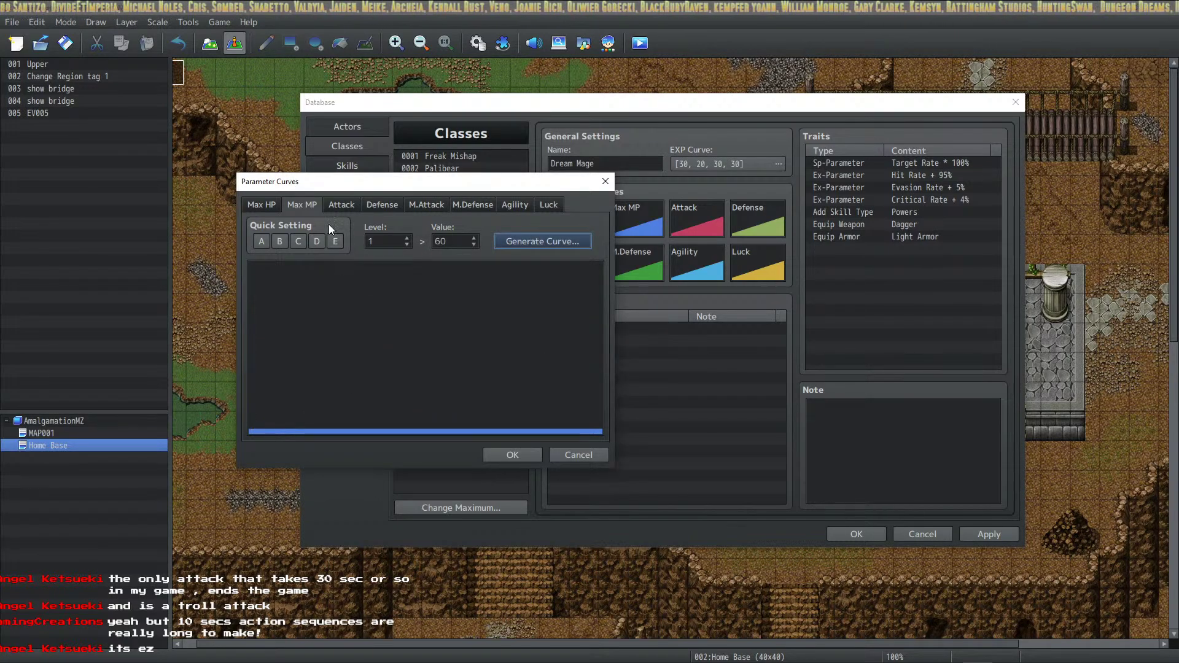
# Generate the Dream Mage's Attack curve with 4 at both level 1 and level 99.
pyautogui.click(341, 204)
pyautogui.click(525, 242)
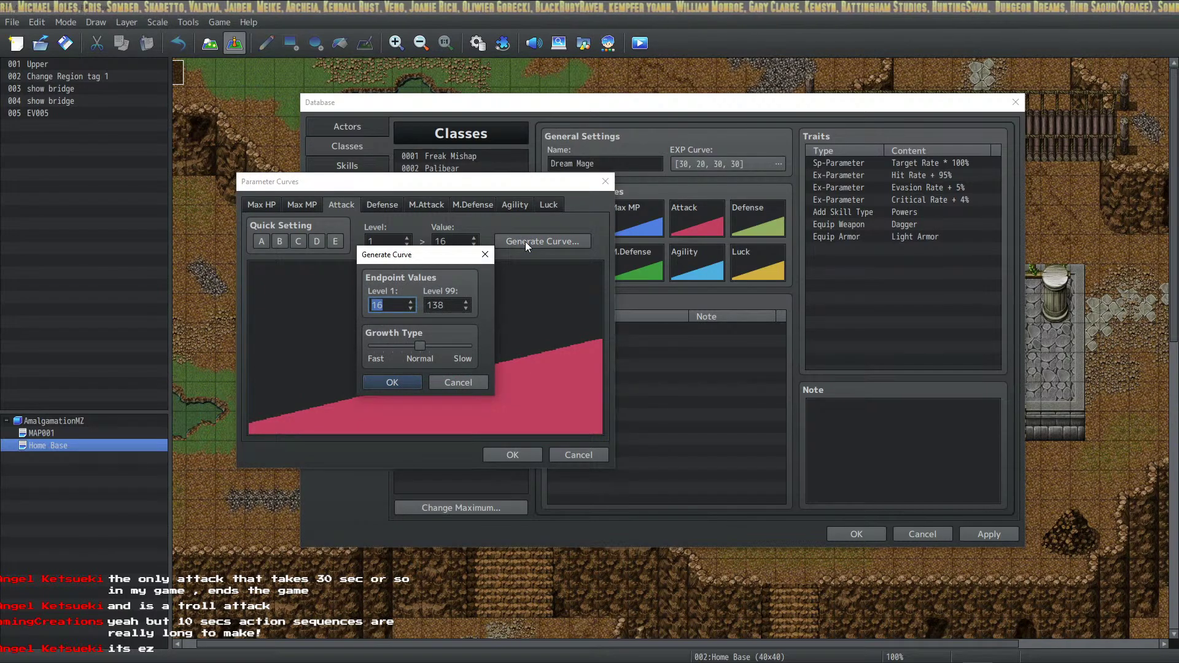
pyautogui.write('4')
pyautogui.press('Tab')
pyautogui.write('4')
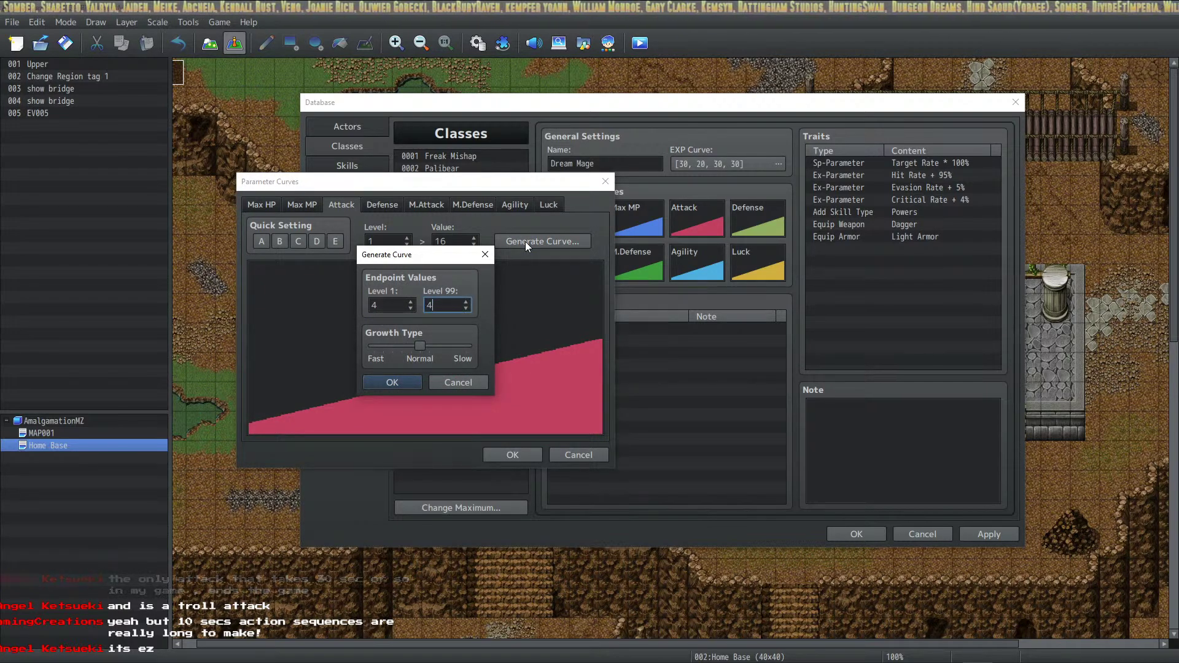
pyautogui.click(392, 382)
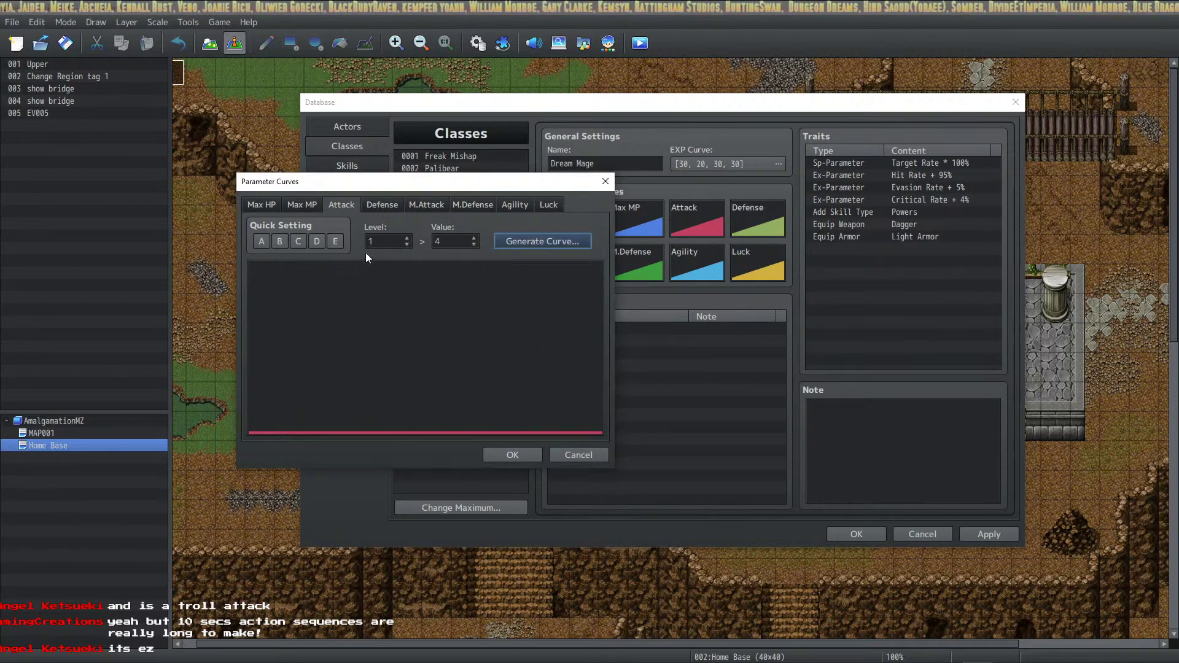
# Generate the Dream Mage's Defense curve with 4 at both level 1 and level 99.
pyautogui.click(381, 204)
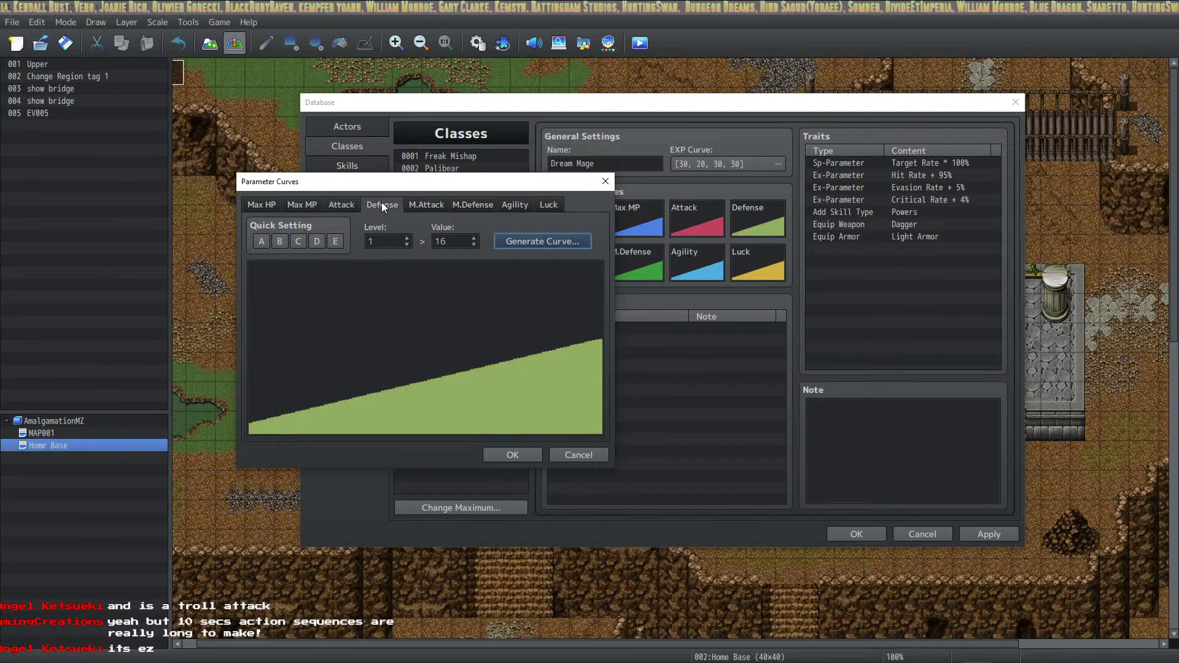
pyautogui.click(533, 242)
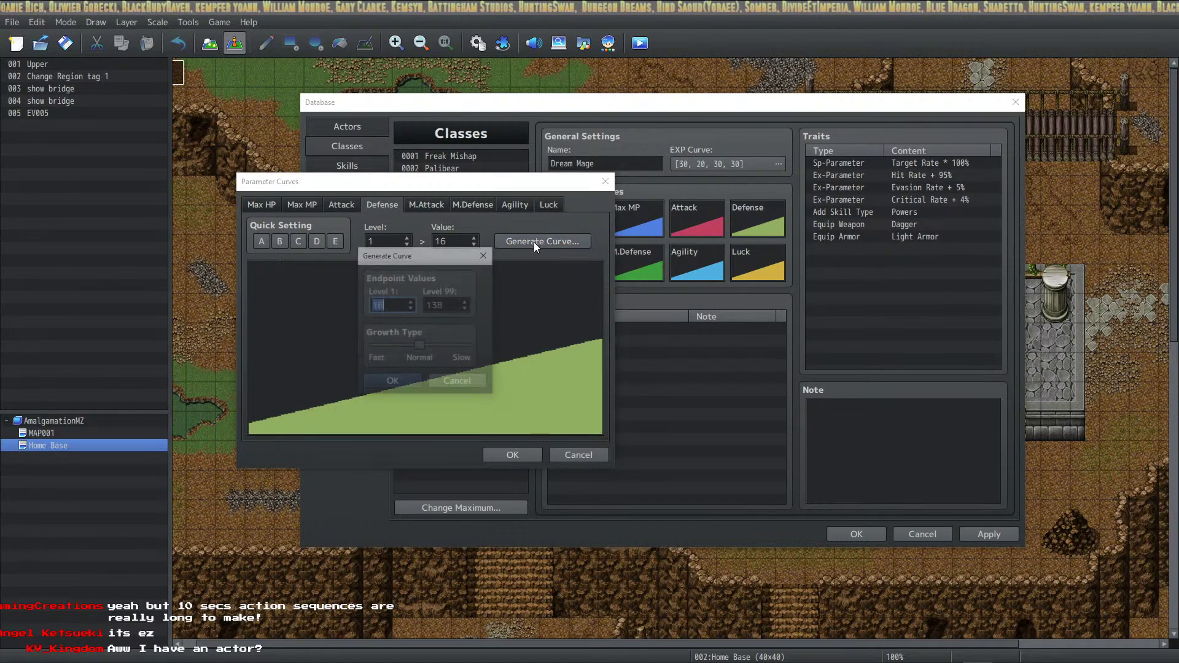
pyautogui.write('4')
pyautogui.press('Tab')
pyautogui.write('4')
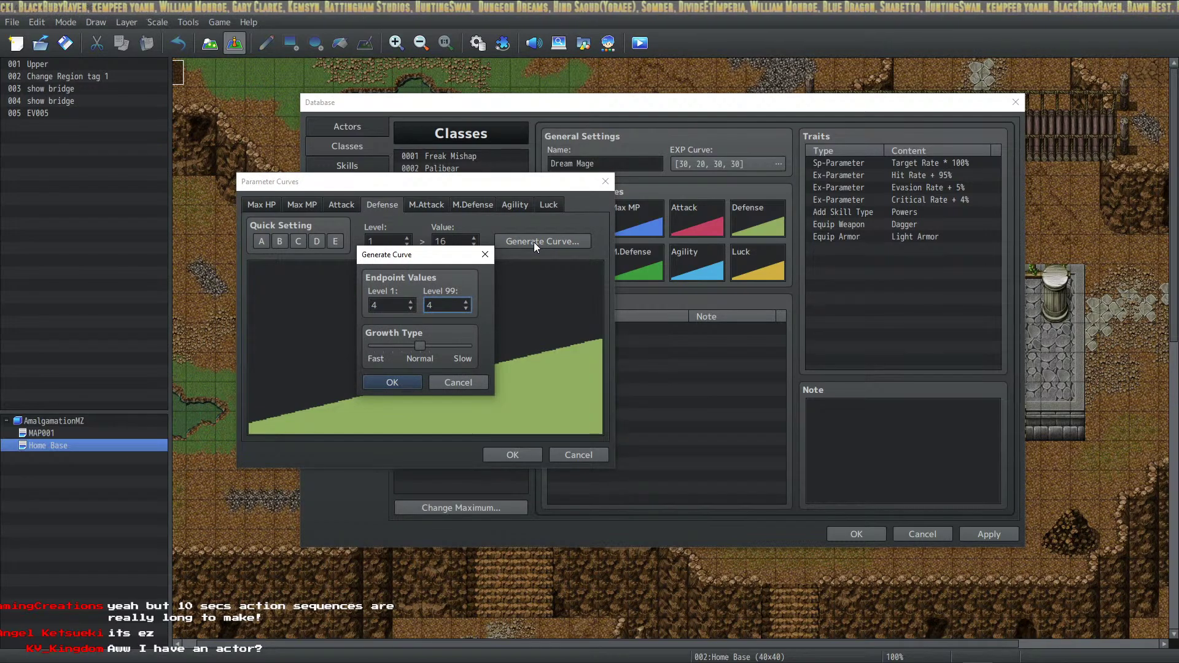
pyautogui.click(398, 381)
# Generate the Dream Mage's M.Attack curve with 6 at both level 1 and level 99.
pyautogui.click(418, 206)
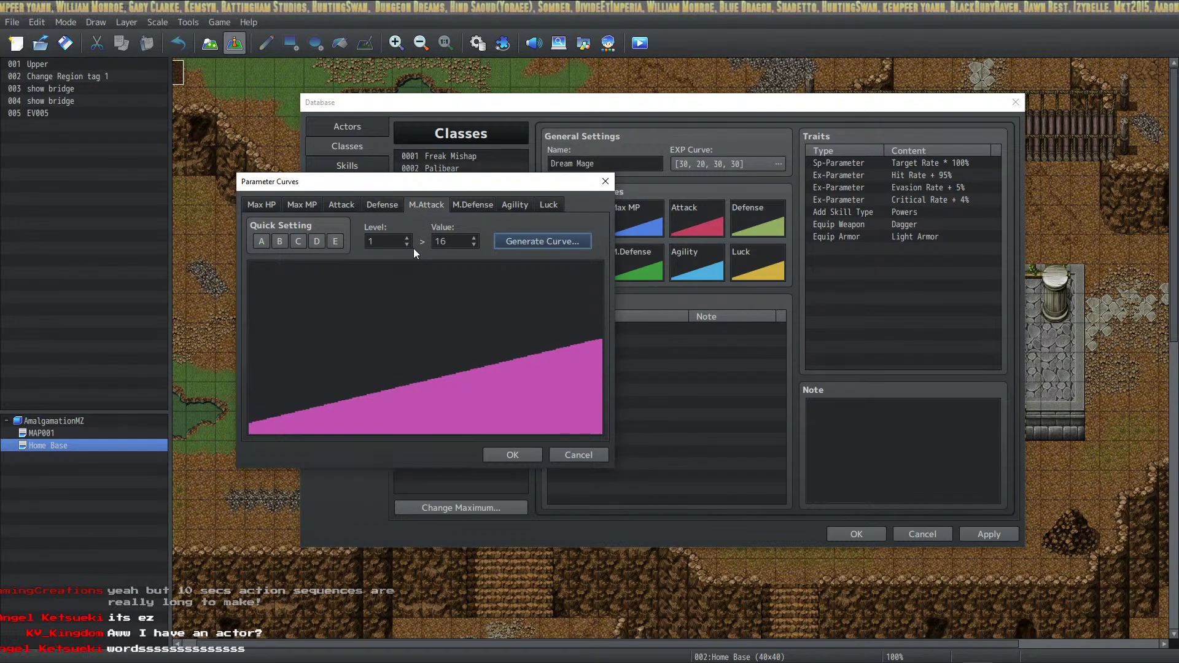
pyautogui.click(531, 242)
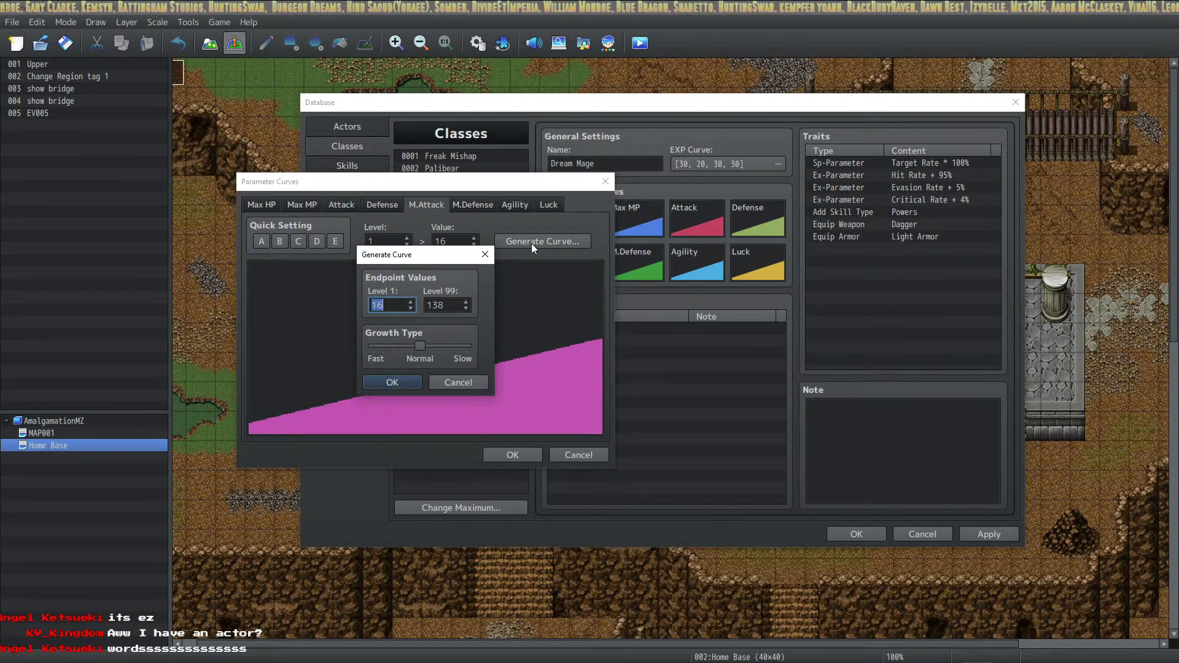
pyautogui.write('6')
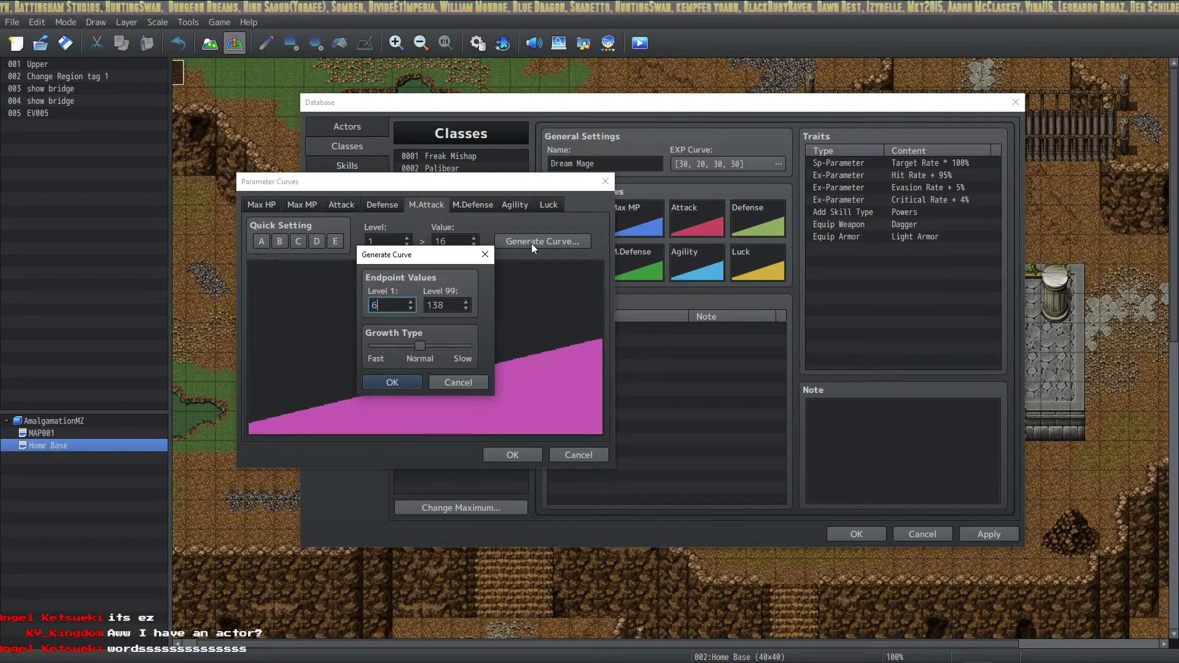
pyautogui.press('Tab')
pyautogui.write('6')
pyautogui.click(409, 383)
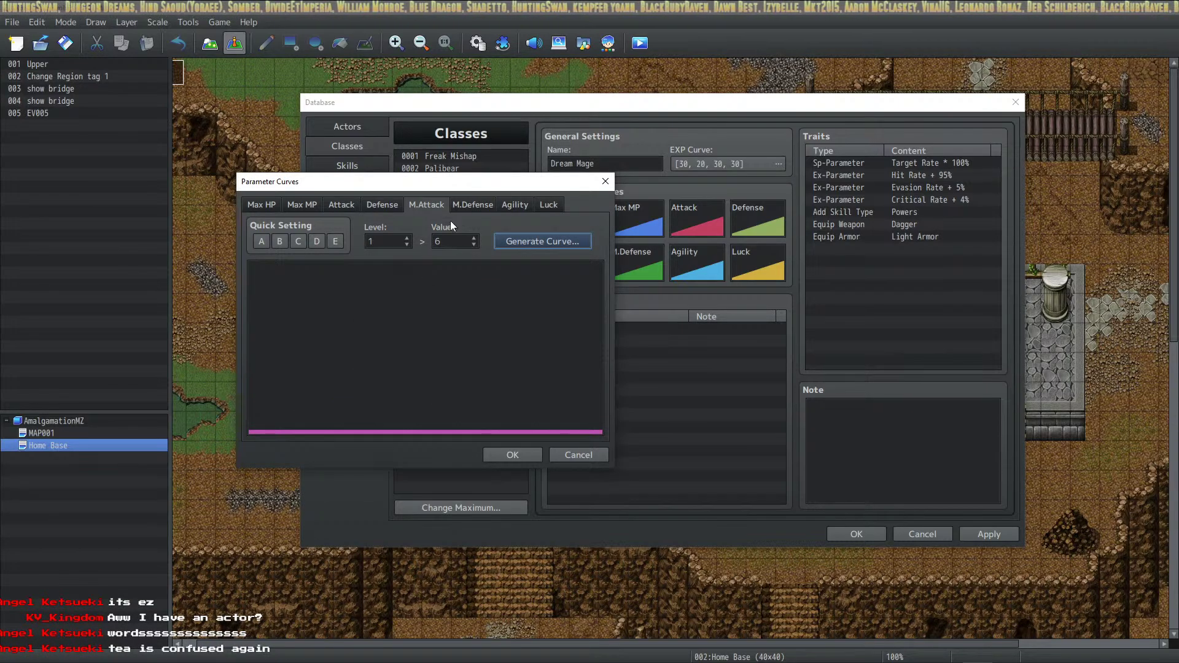
# Generate the Dream Mage's M.Defense curve with 6 at both level 1 and level 99.
pyautogui.click(477, 206)
pyautogui.click(554, 239)
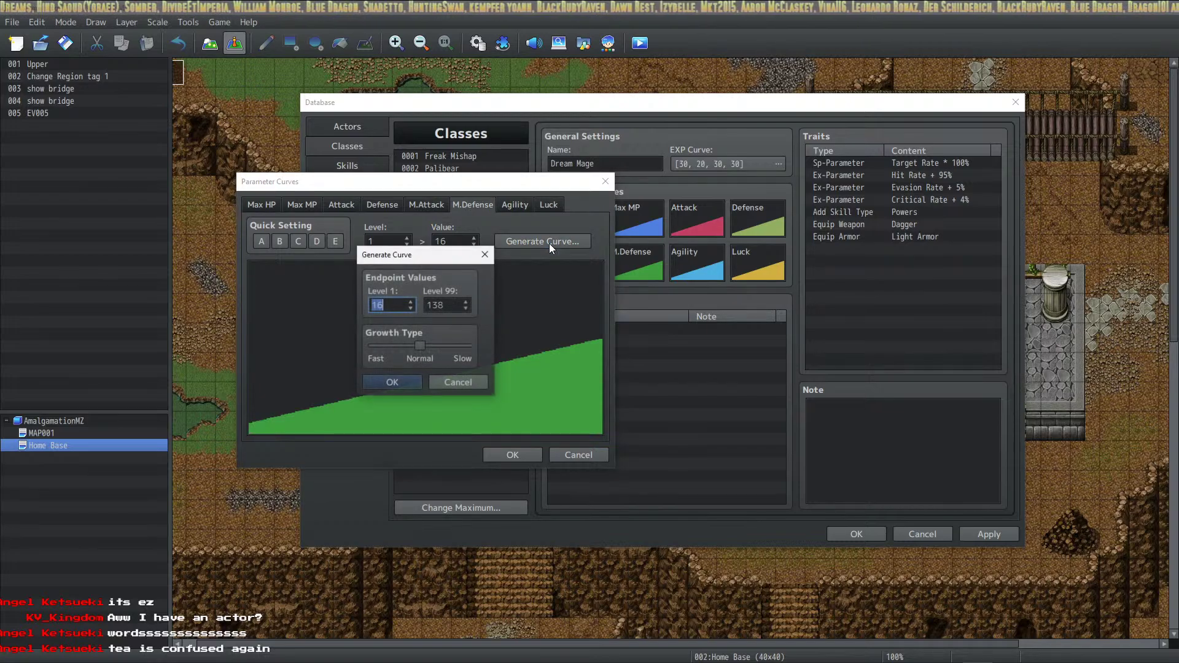
pyautogui.press('Tab')
pyautogui.write('6')
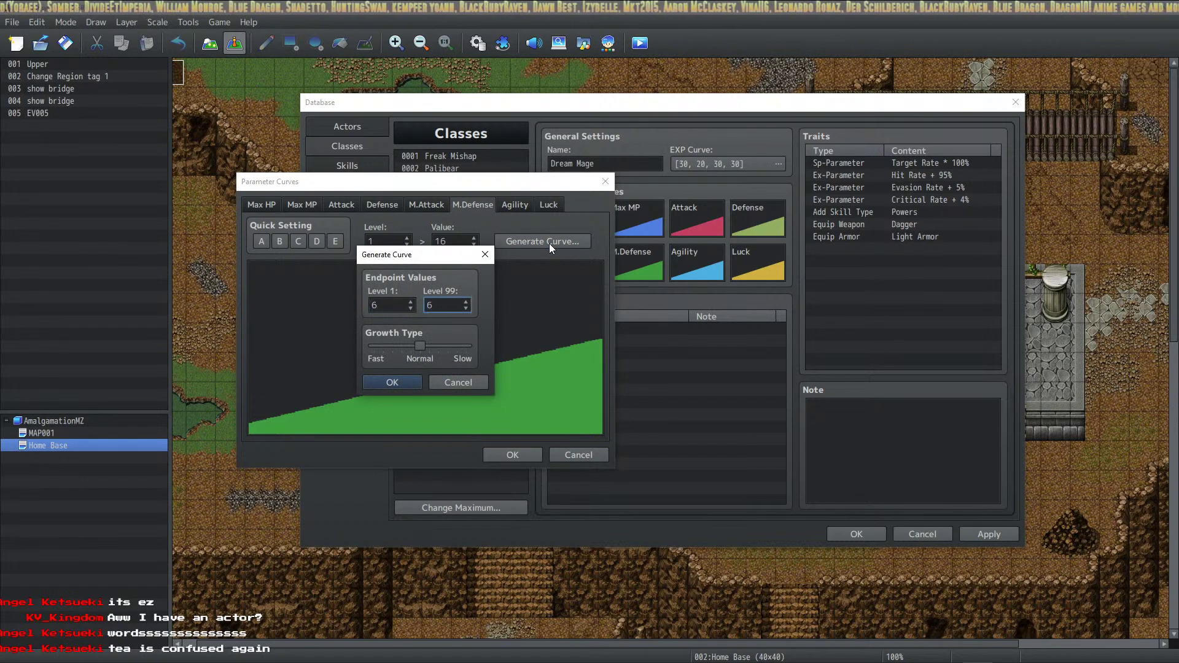
pyautogui.click(392, 384)
# Generate the Dream Mage's Agility curve with 6 at both level 1 and level 99.
pyautogui.click(521, 205)
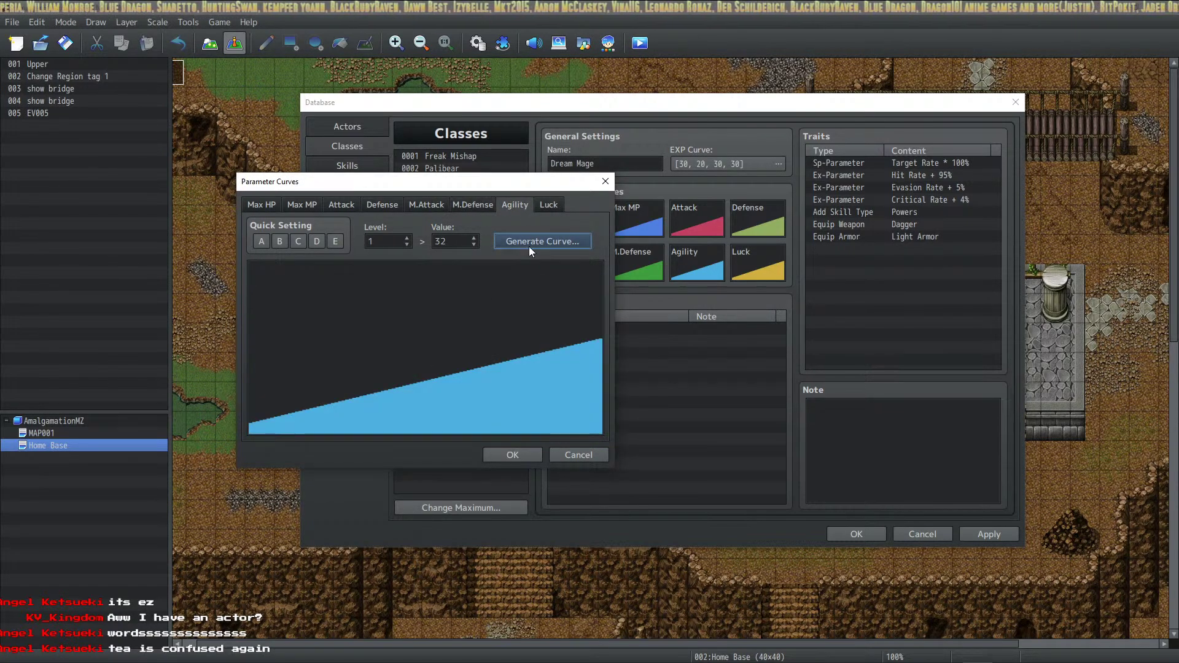
pyautogui.click(543, 240)
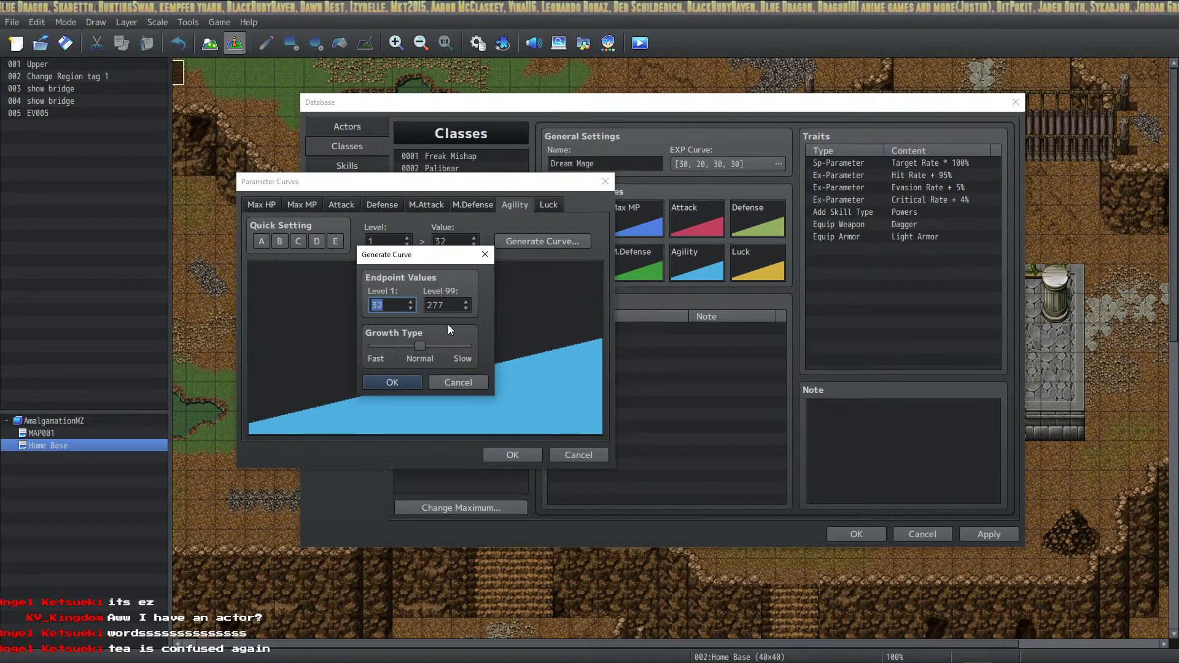
pyautogui.write('6')
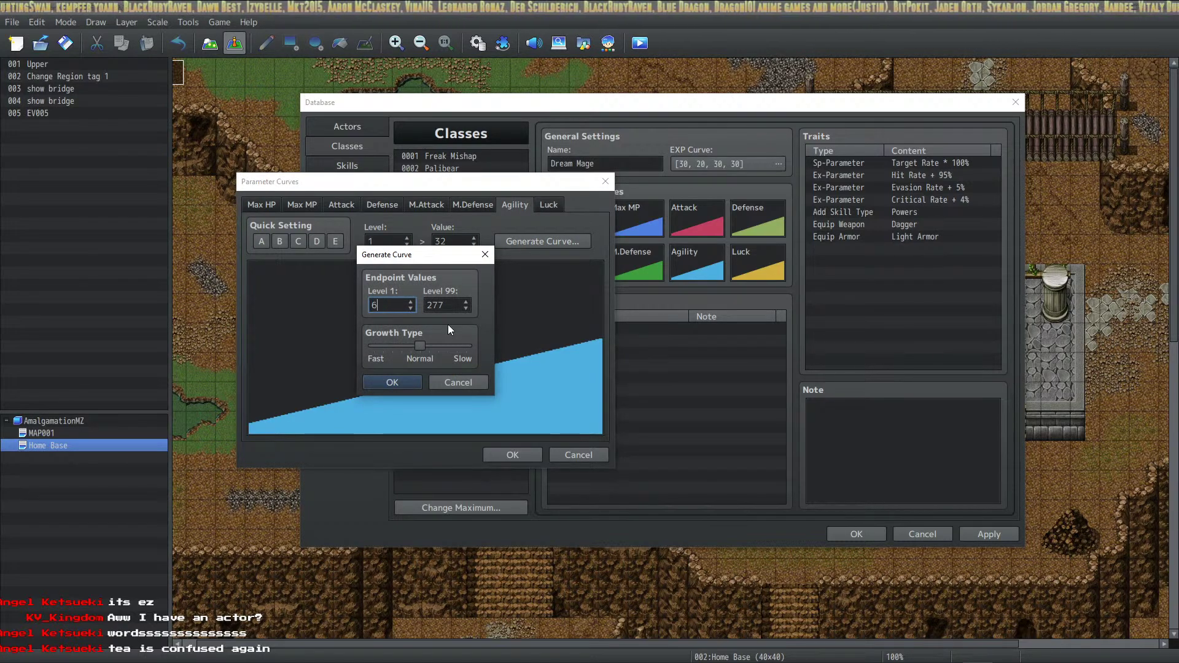
pyautogui.press('Tab')
pyautogui.write('6')
pyautogui.click(389, 382)
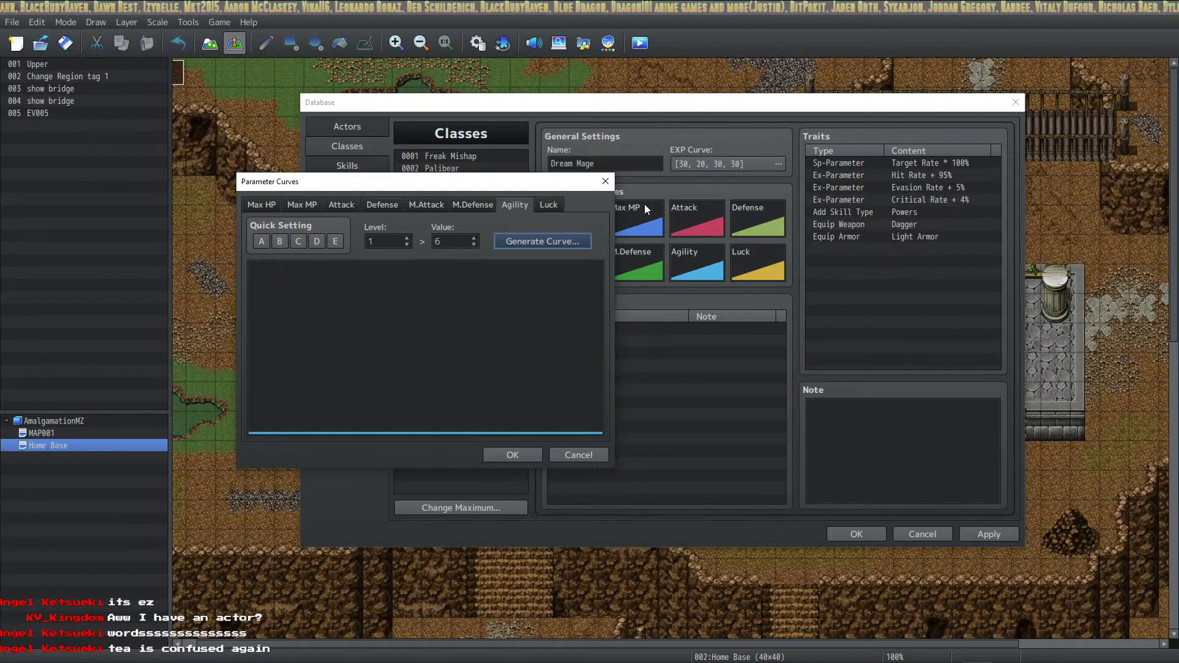
# Generate the Dream Mage's Luck curve with 4 at both level 1 and level 99, and accept the parameter curves.
pyautogui.click(558, 206)
pyautogui.click(555, 242)
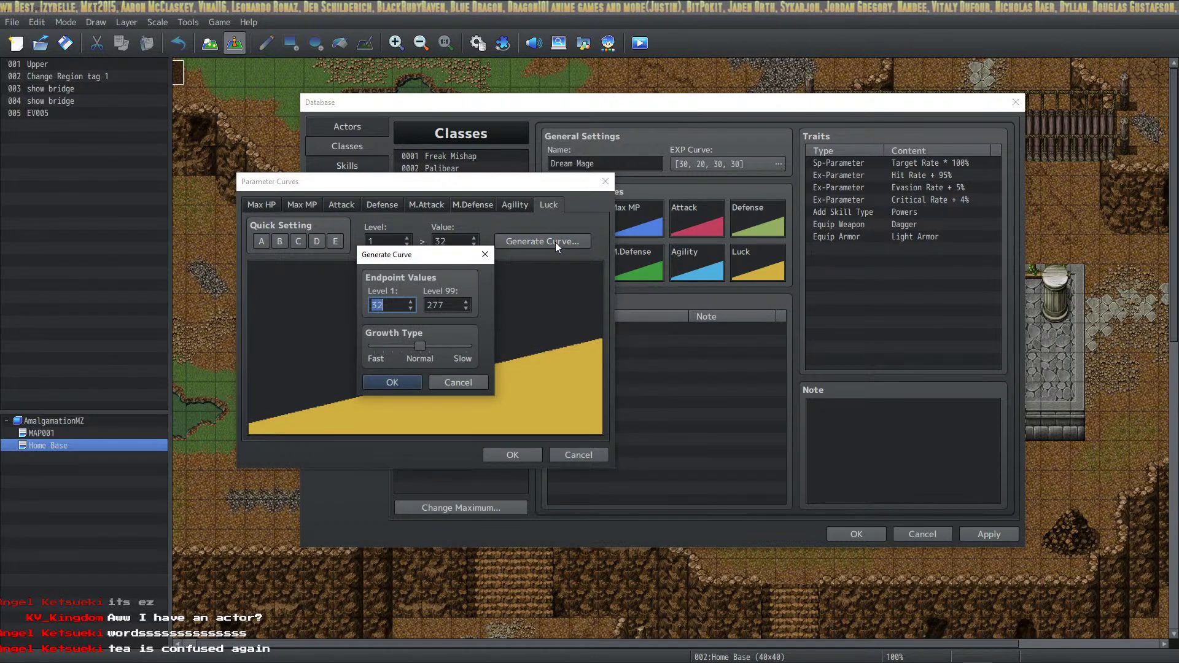
pyautogui.write('4')
pyautogui.press('Tab')
pyautogui.write('4')
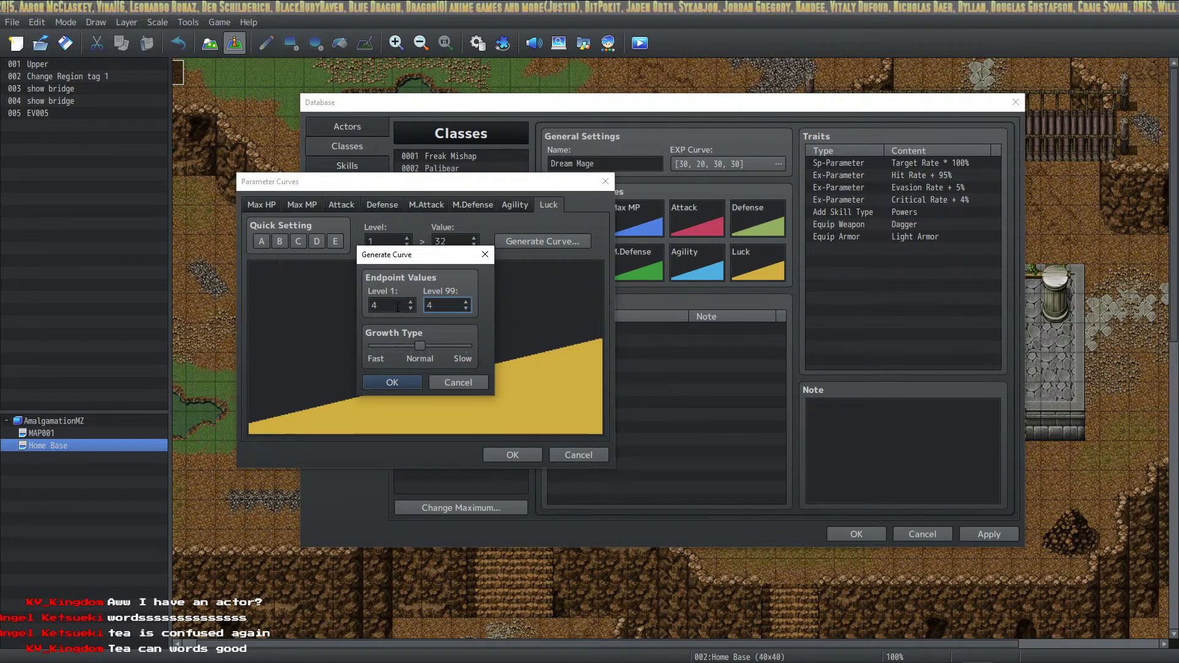
pyautogui.click(396, 384)
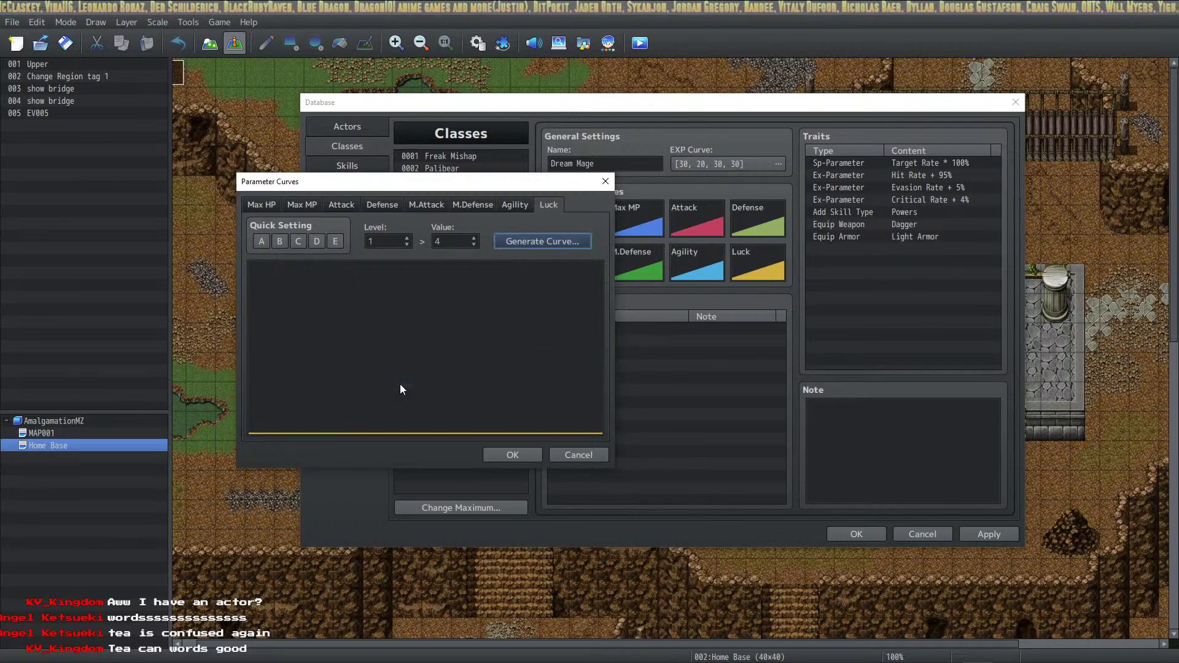
pyautogui.click(493, 455)
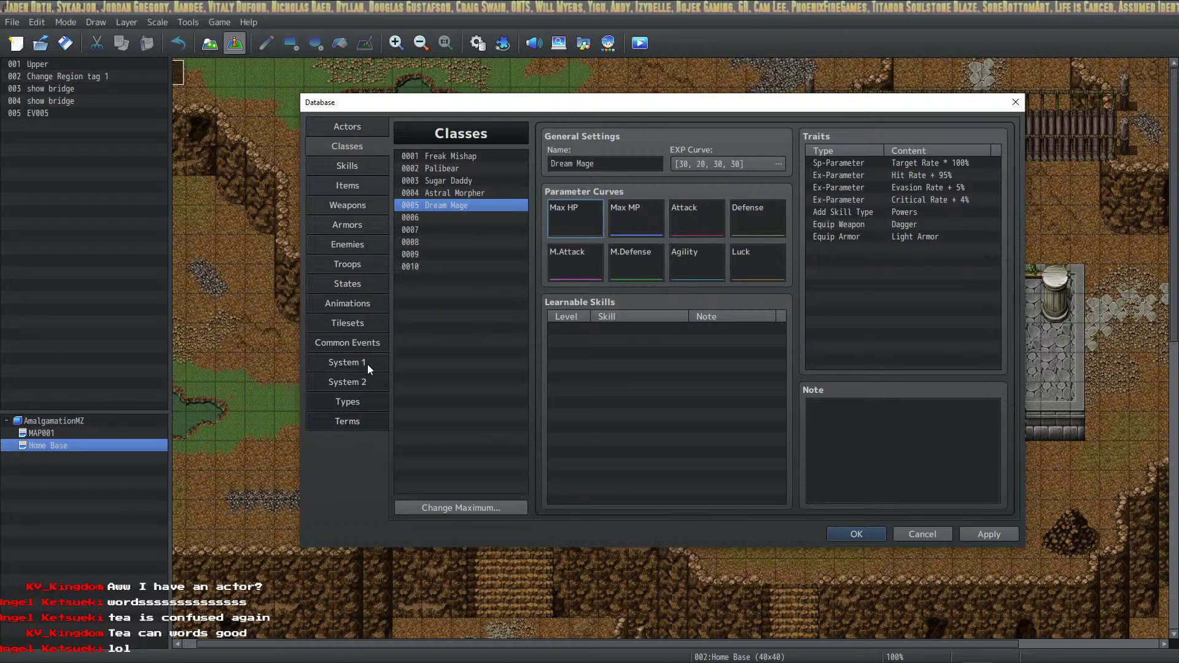
# Examine the actors one by one from entry 0001 to 0017 for their classes and images, ending on Squarald.
pyautogui.click(357, 127)
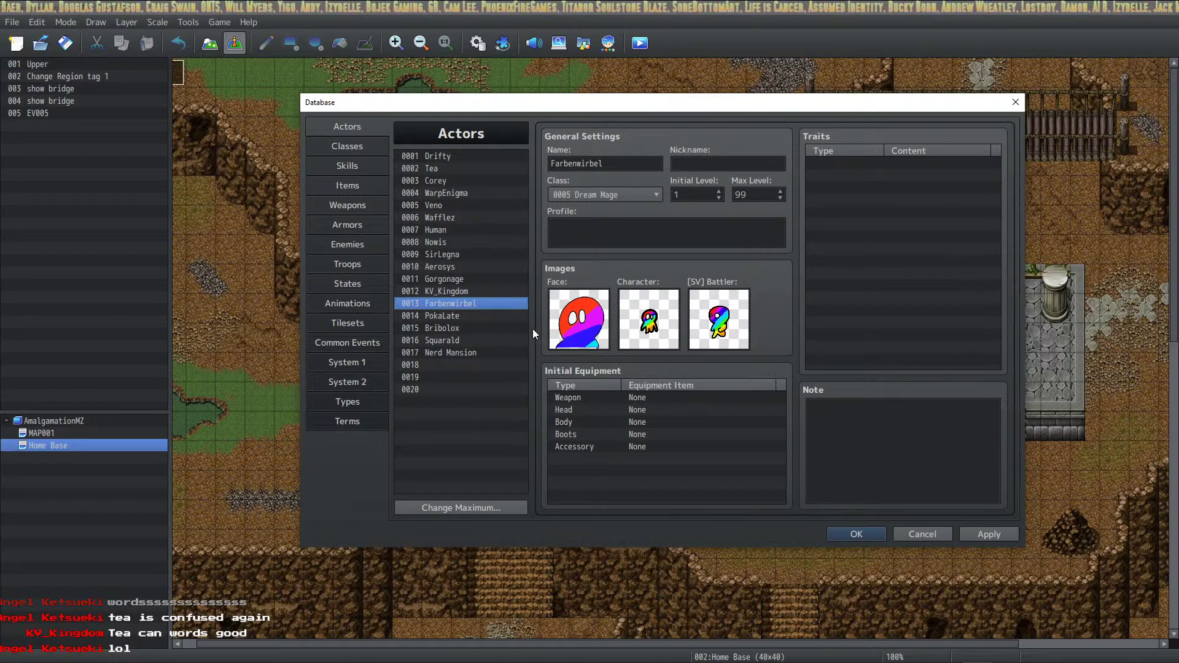
pyautogui.click(467, 158)
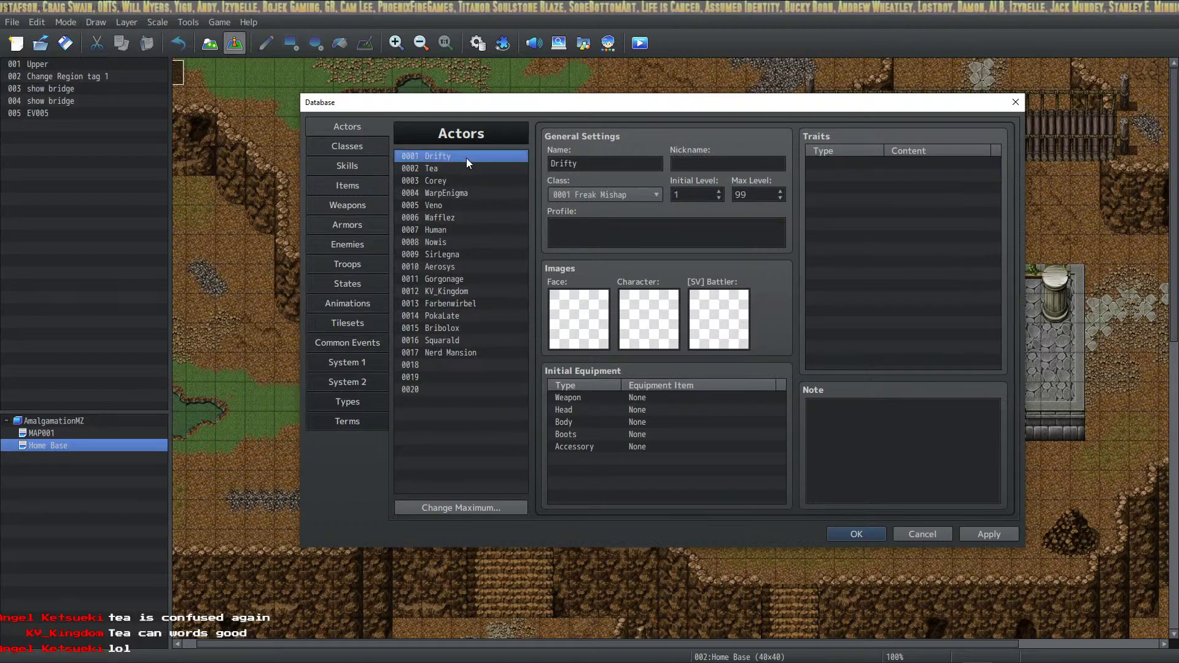
pyautogui.press('Down')
pyautogui.press('Down')
pyautogui.press('Down')
pyautogui.press('Down')
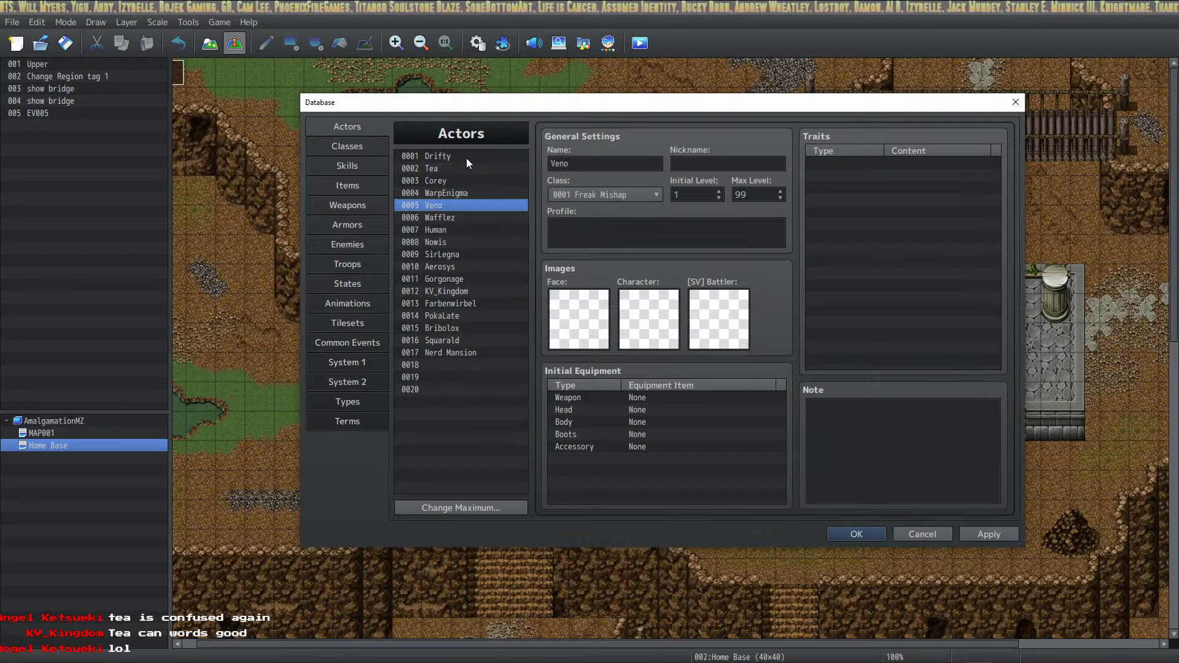
pyautogui.press('Down')
pyautogui.press('Down')
pyautogui.press('Down')
pyautogui.press('Down')
pyautogui.press('Down')
pyautogui.press('Down')
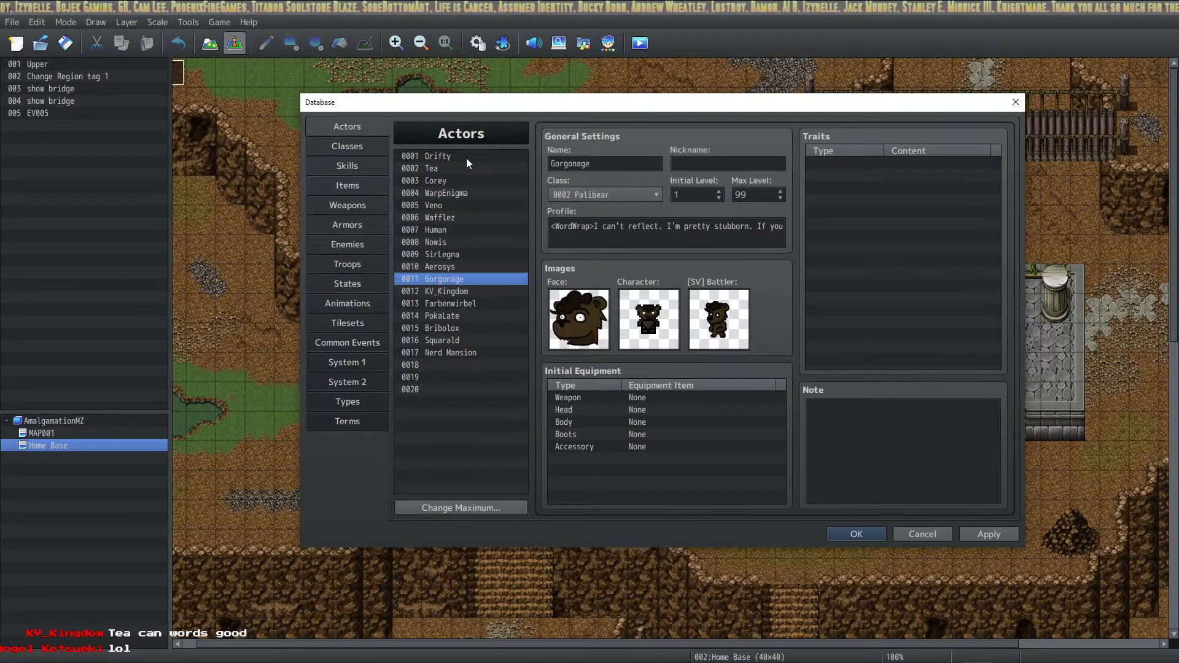
pyautogui.press('Down')
pyautogui.press('Down')
pyautogui.press('Down')
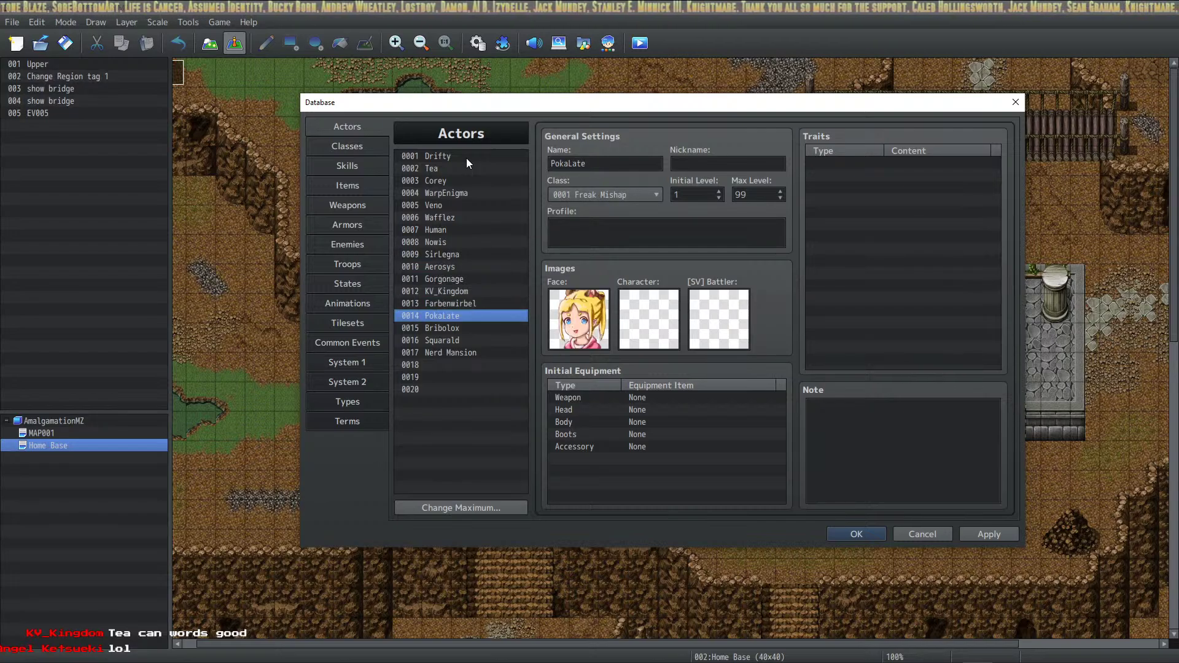
pyautogui.press('Down')
pyautogui.press('Up')
pyautogui.press('Up')
pyautogui.press('Down')
pyautogui.press('Up')
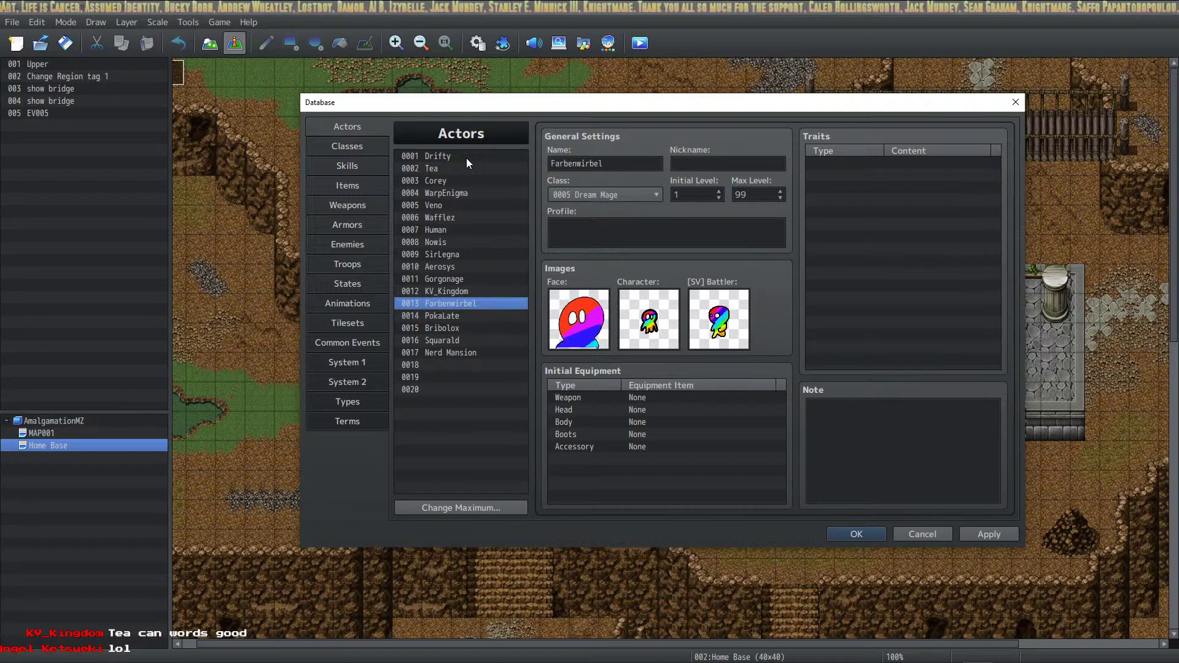
pyautogui.press('Down')
pyautogui.press('Down')
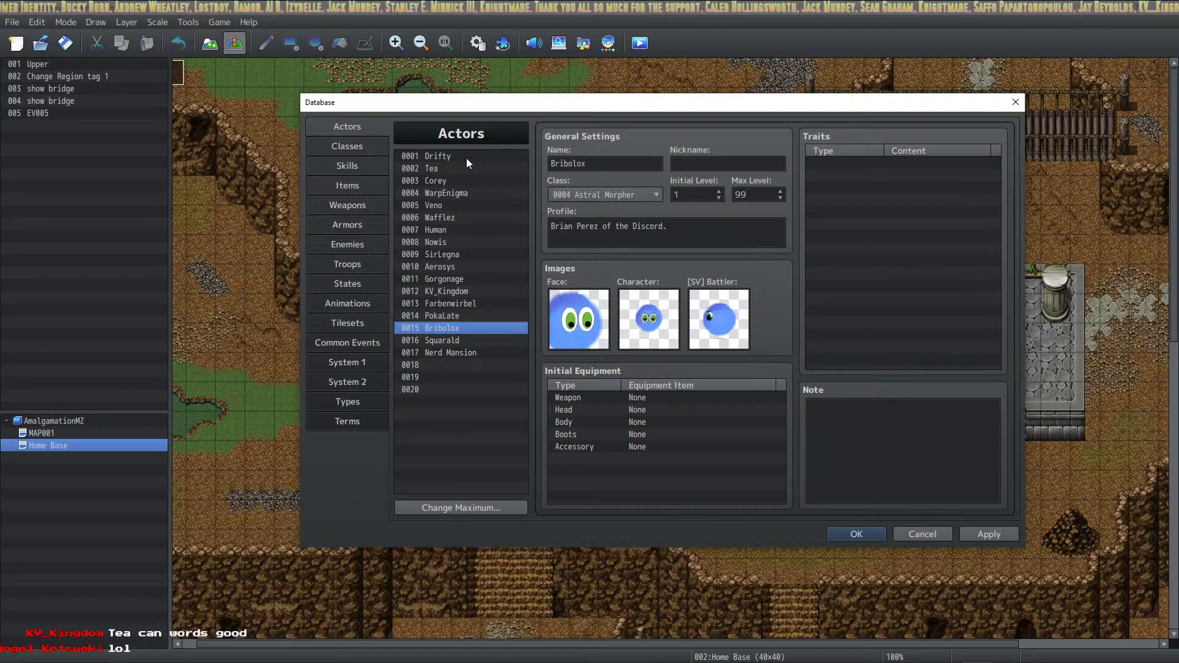
pyautogui.press('Down')
pyautogui.press('Down')
pyautogui.press('Up')
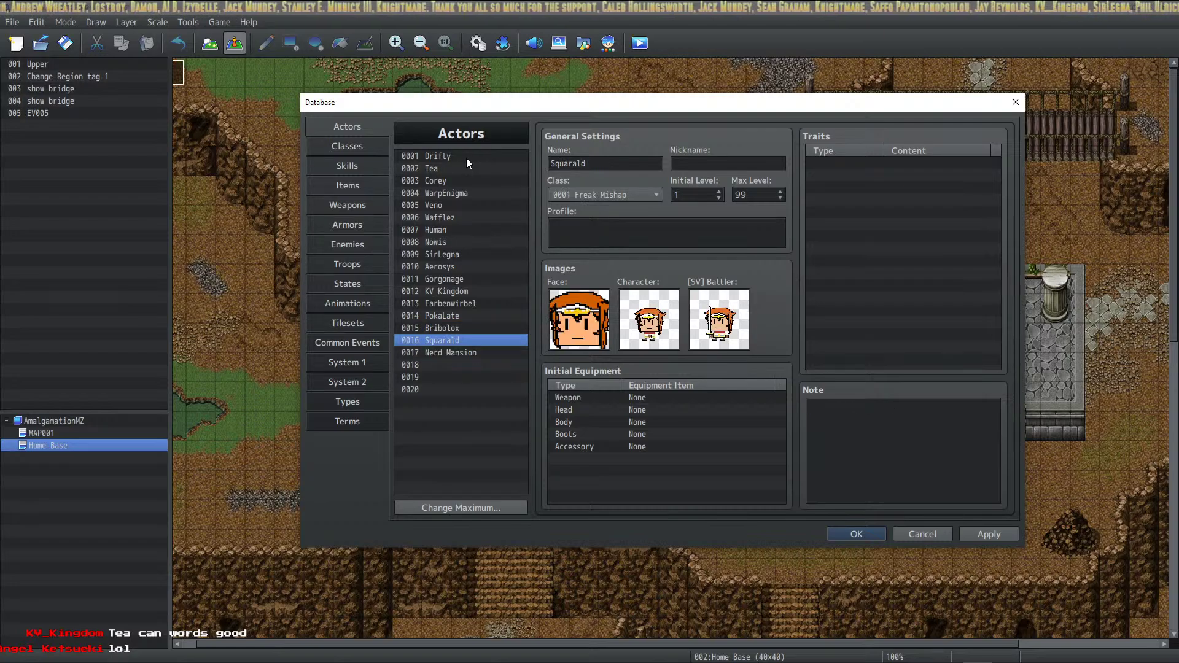
pyautogui.press('Down')
pyautogui.press('Up')
pyautogui.press('Down')
pyautogui.press('Up')
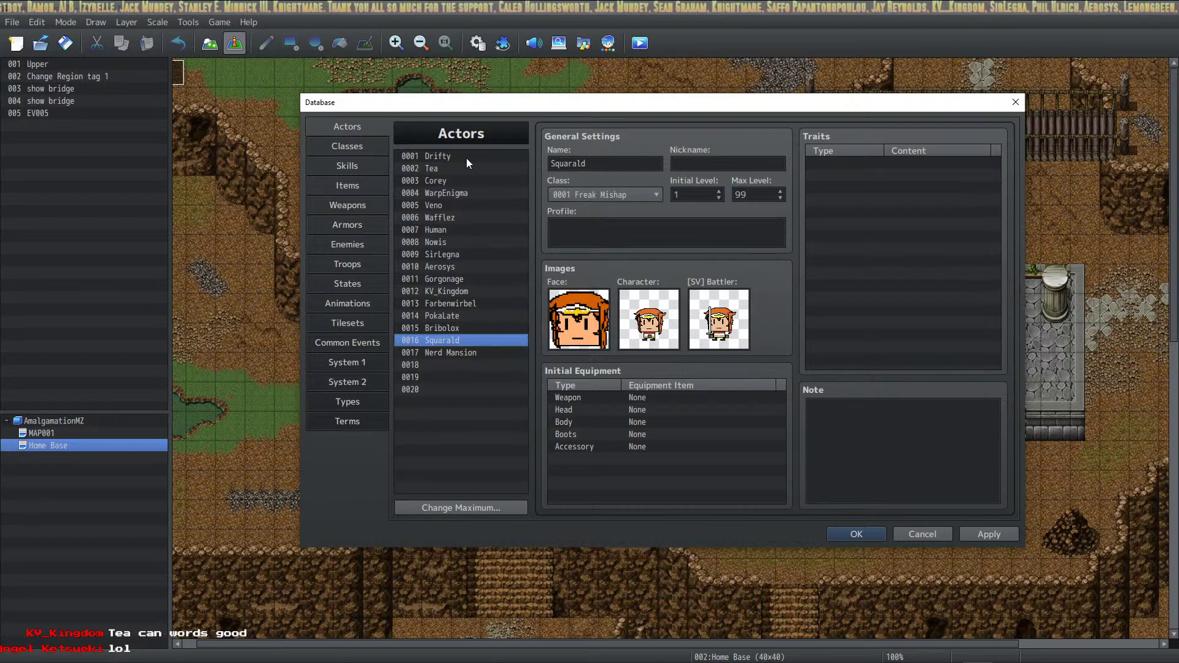
pyautogui.press('Down')
pyautogui.press('Up')
pyautogui.press('Down')
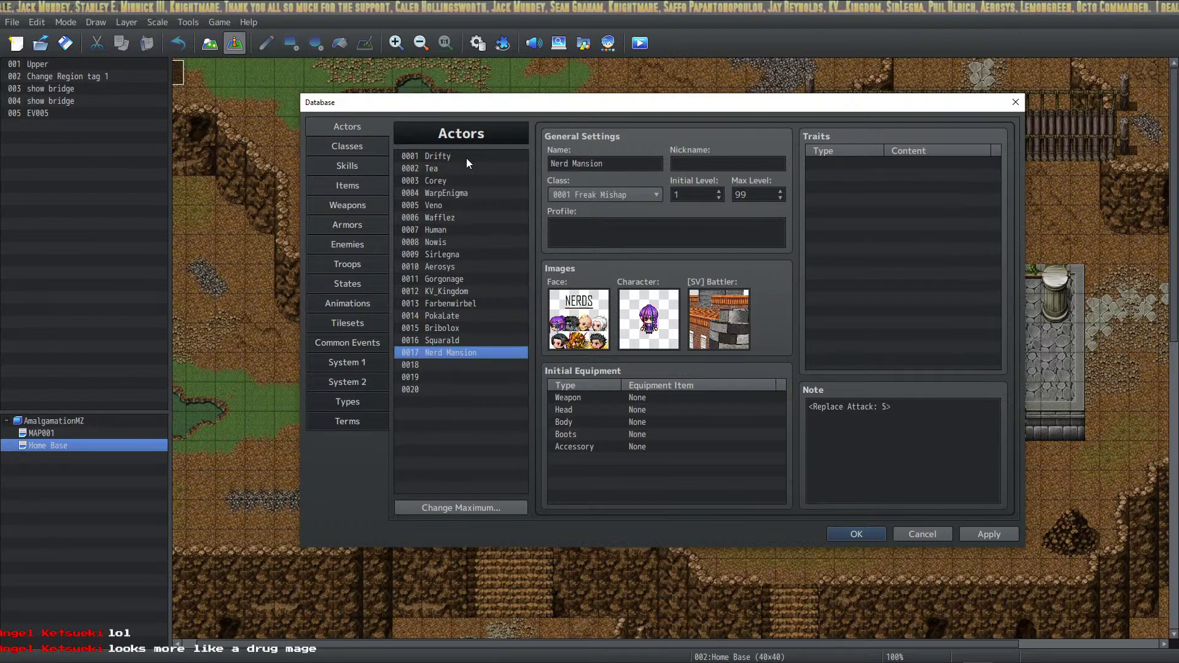
pyautogui.press('Up')
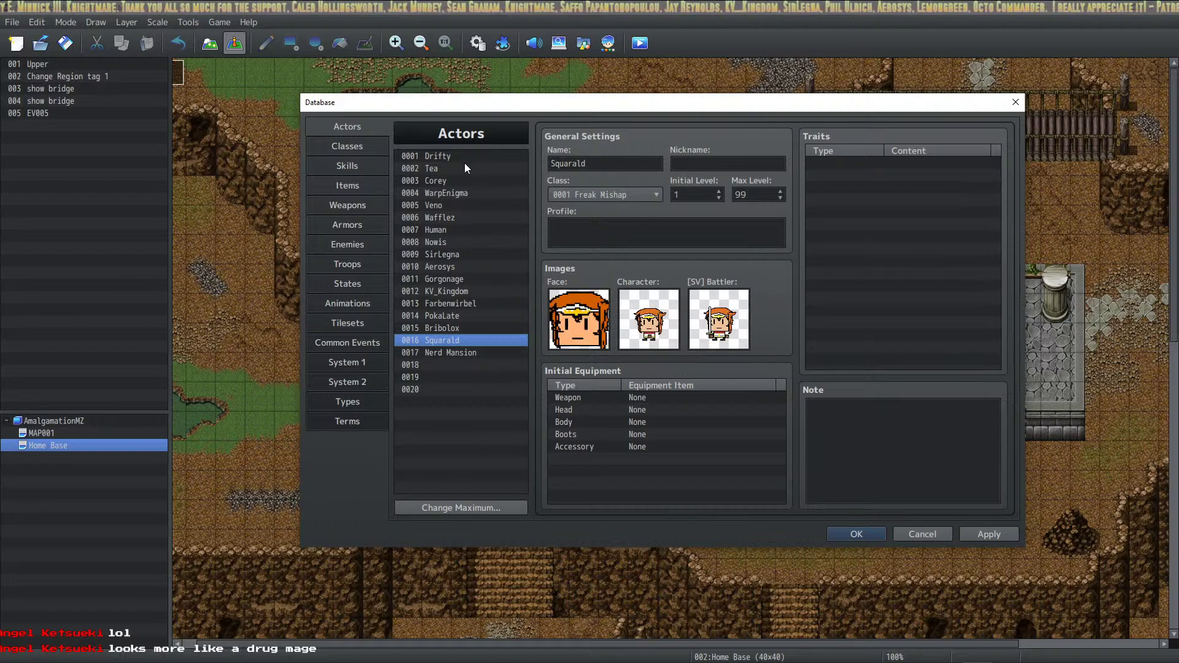
# Switch to the Class Params spreadsheet in Google Sheets, widen its window to show all columns, and enter the class Squero in A7.
pyautogui.click(338, 652)
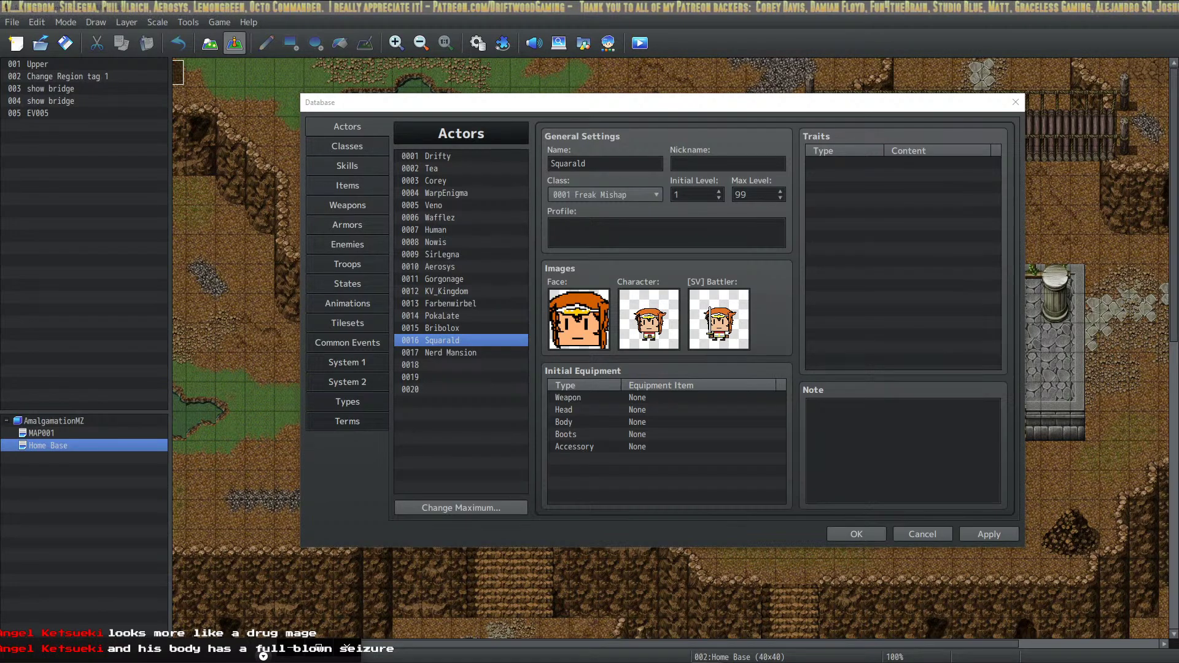
pyautogui.press('super+Up')
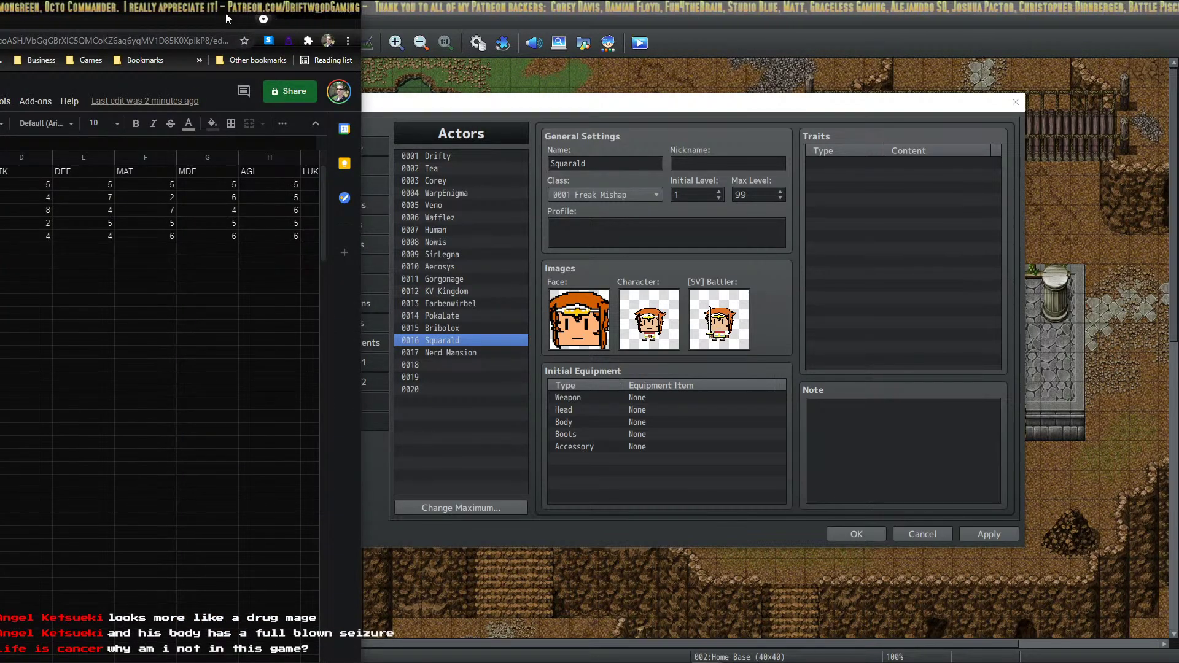
pyautogui.moveTo(227, 16); pyautogui.dragTo(864, 139)
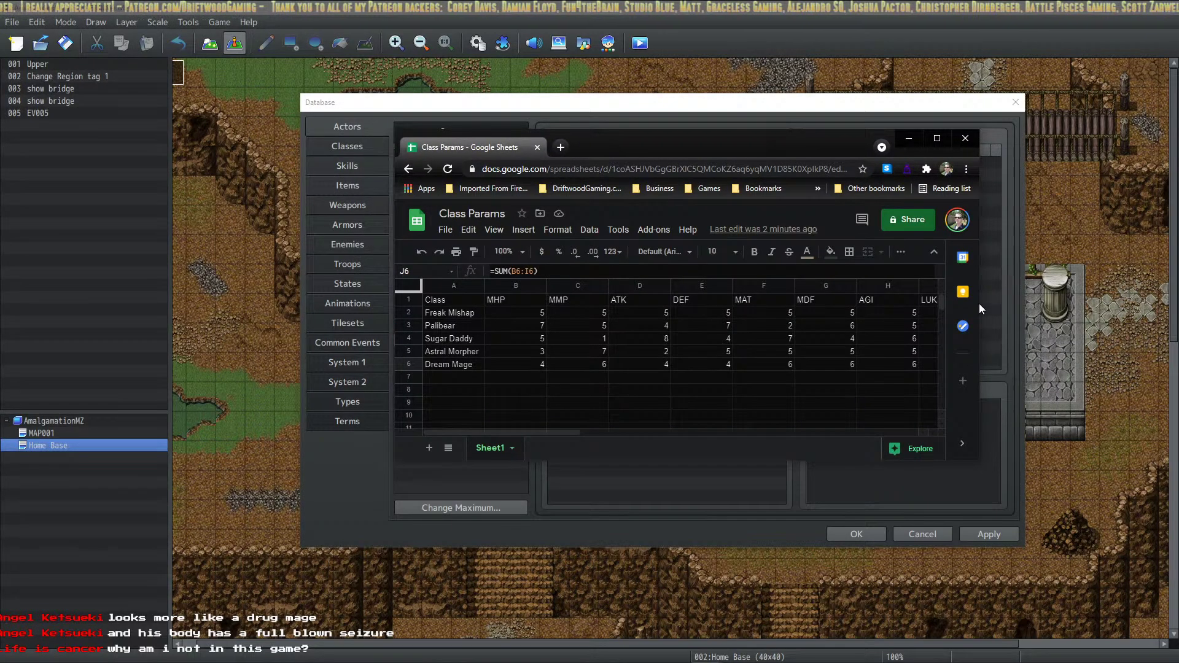
pyautogui.moveTo(981, 301); pyautogui.dragTo(1151, 302)
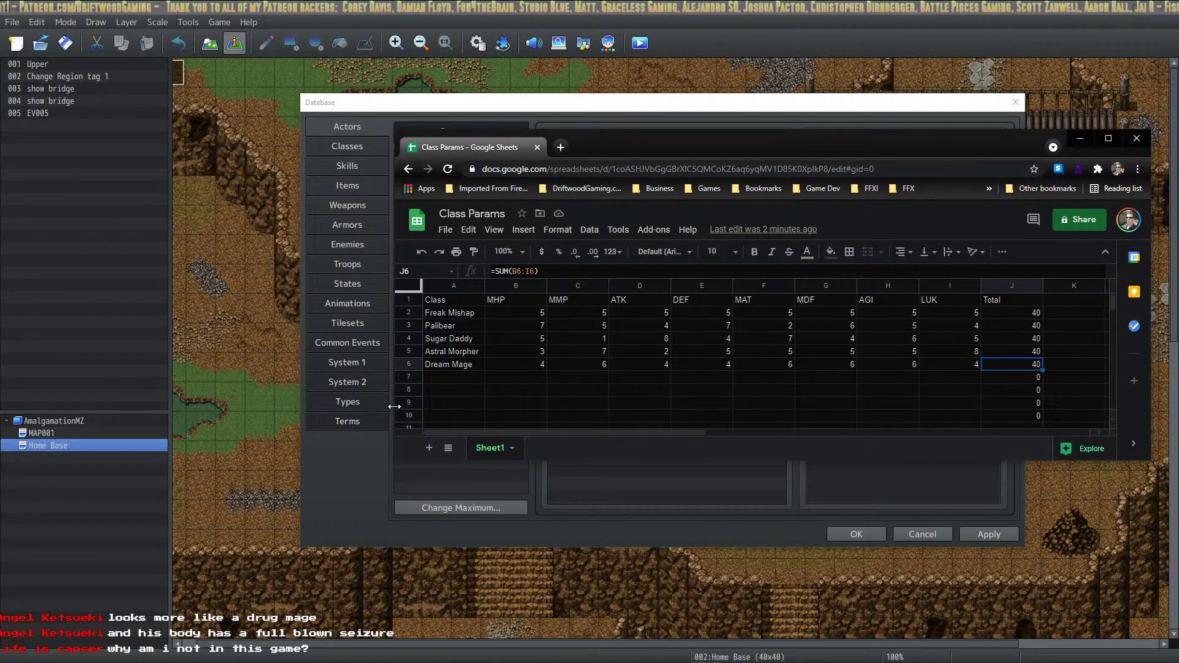
pyautogui.click(446, 381)
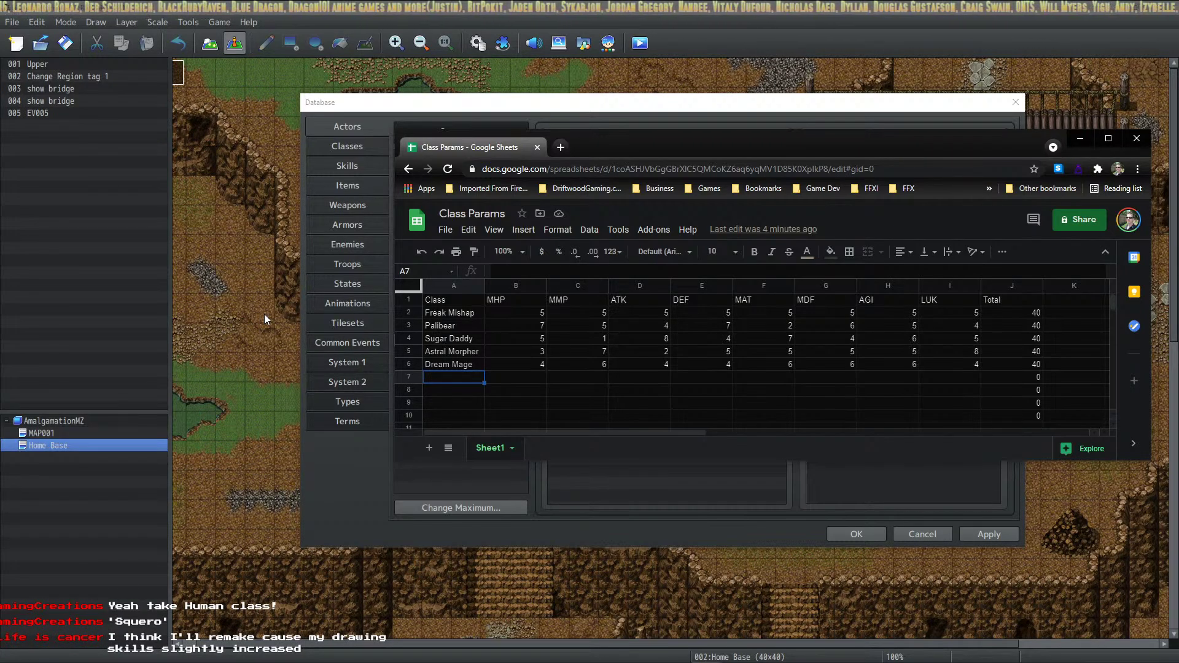
pyautogui.doubleClick(451, 376)
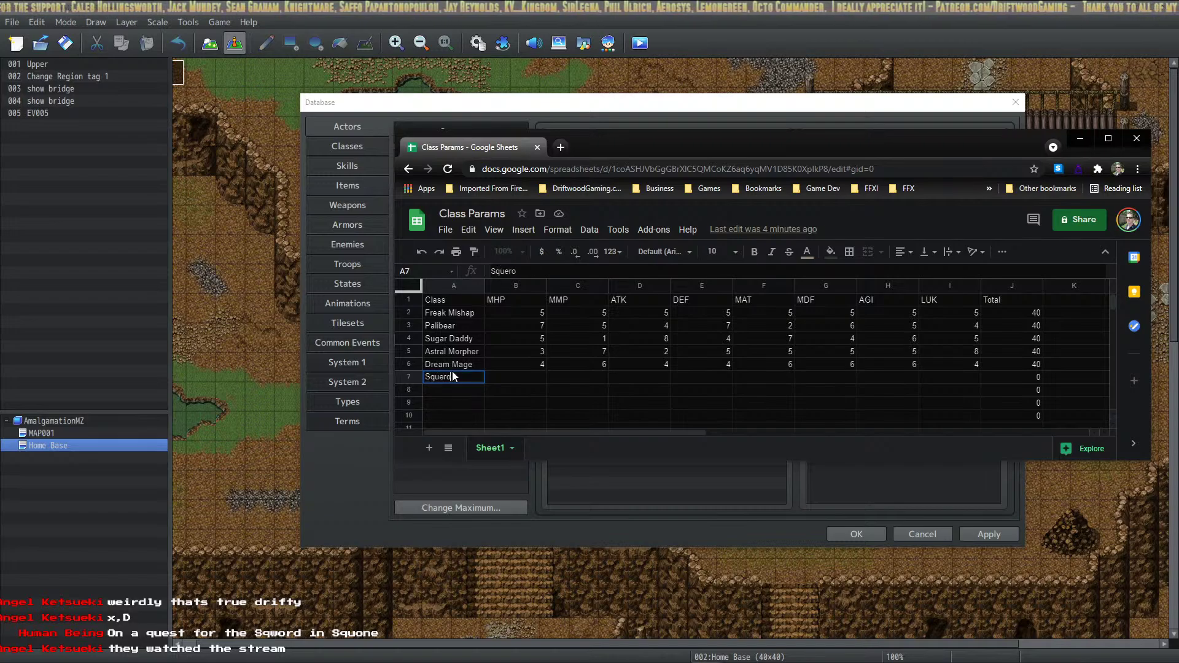
# Fill in Squero's first four parameters in row 7: MHP 6, MMP 4, ATK 6 and DEF 6.
pyautogui.click(520, 374)
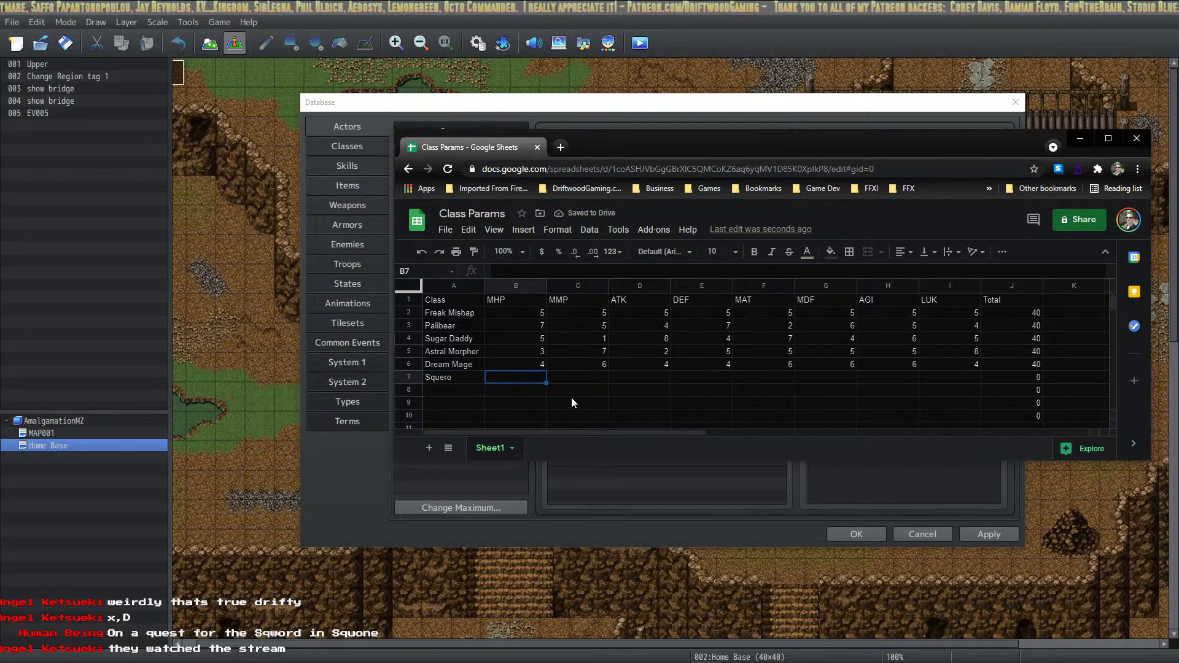
pyautogui.write('6')
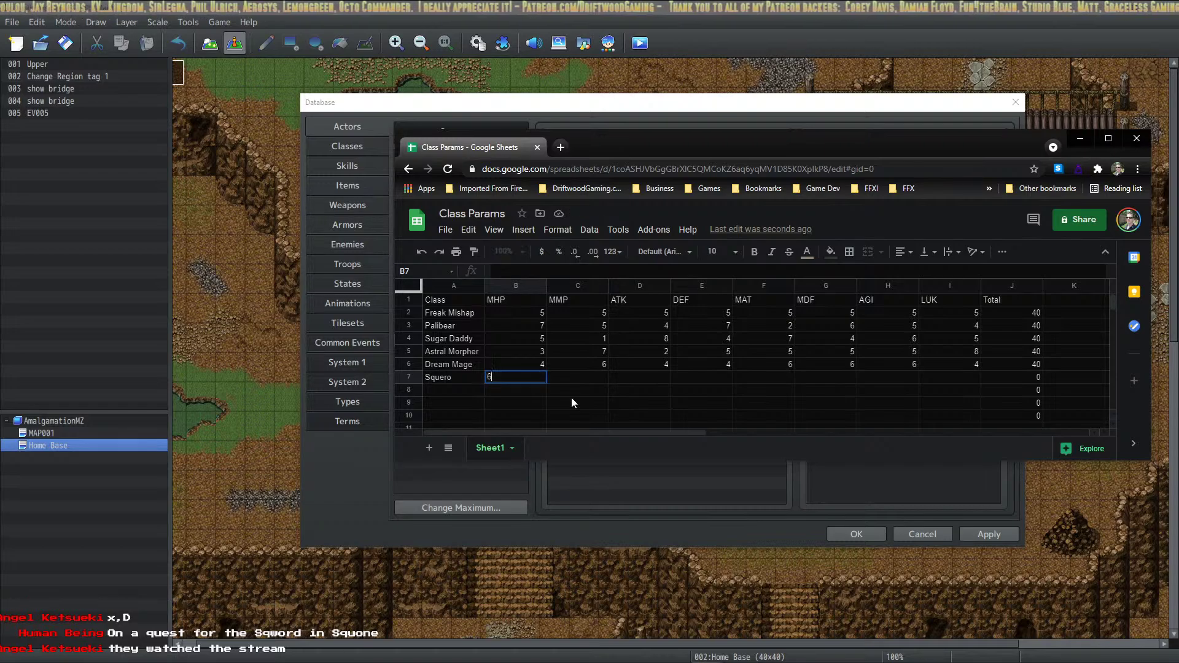
pyautogui.press('Tab')
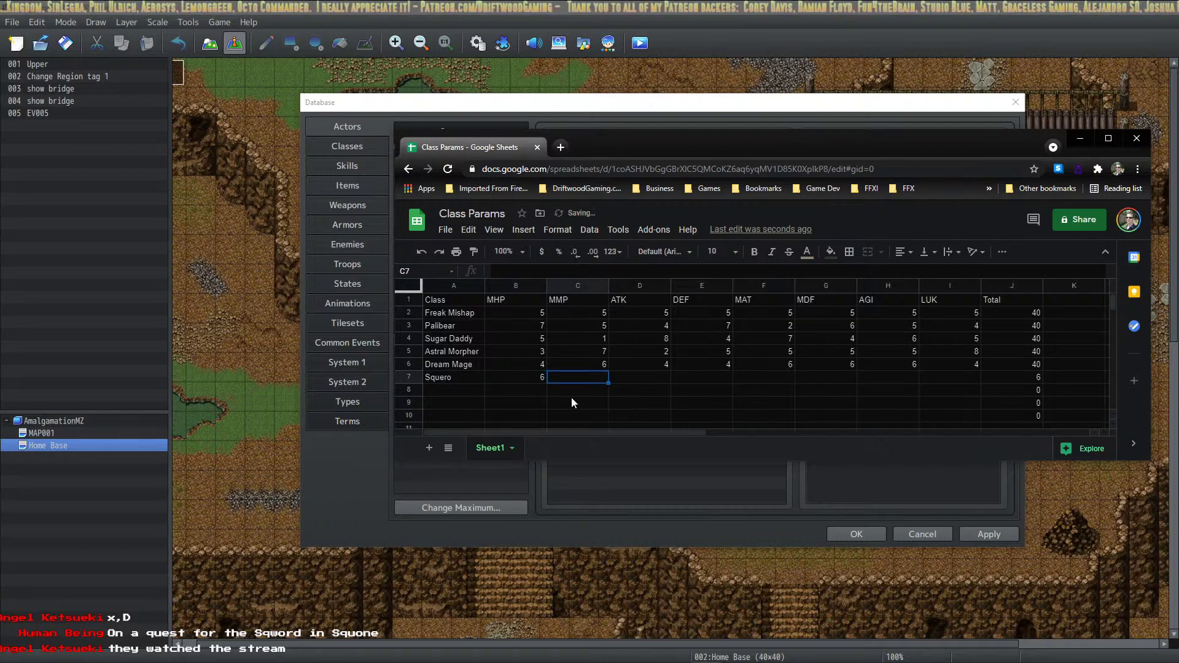
pyautogui.write('4')
pyautogui.press('Tab')
pyautogui.write('6')
pyautogui.press('Tab')
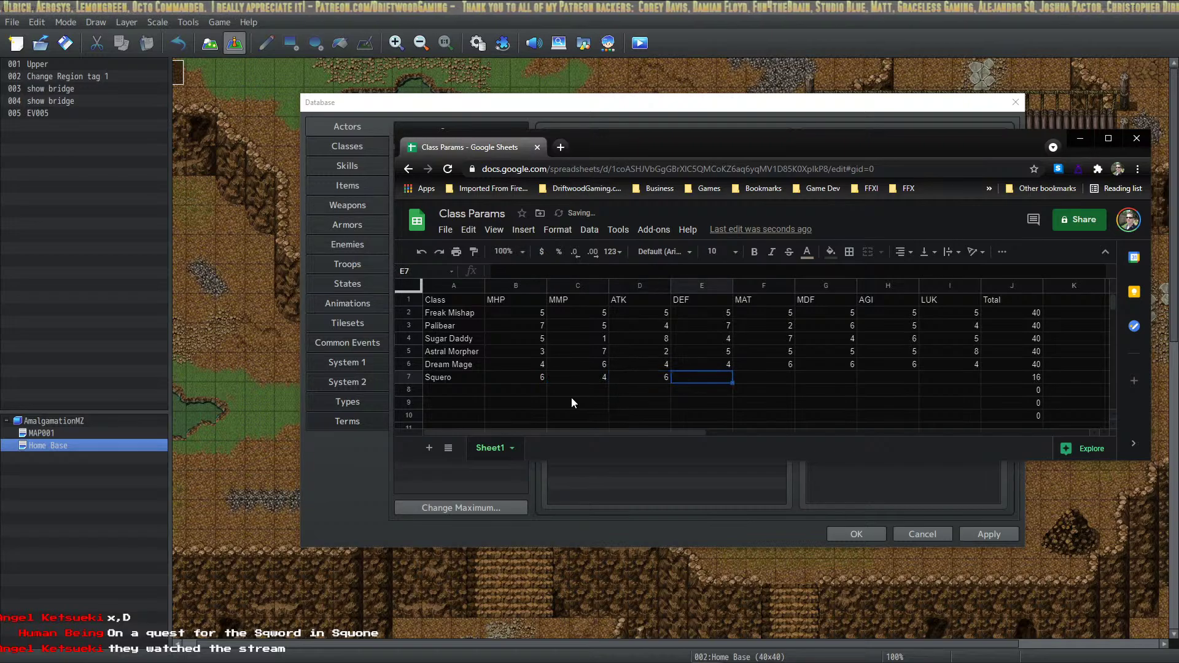
pyautogui.write('6')
pyautogui.press('Tab')
# Fill in Squero's MAT 4, MDF 4, AGI 5 and LUK 5, and move the spreadsheet off the RPG Maker MZ database.
pyautogui.write('4')
pyautogui.press('Tab')
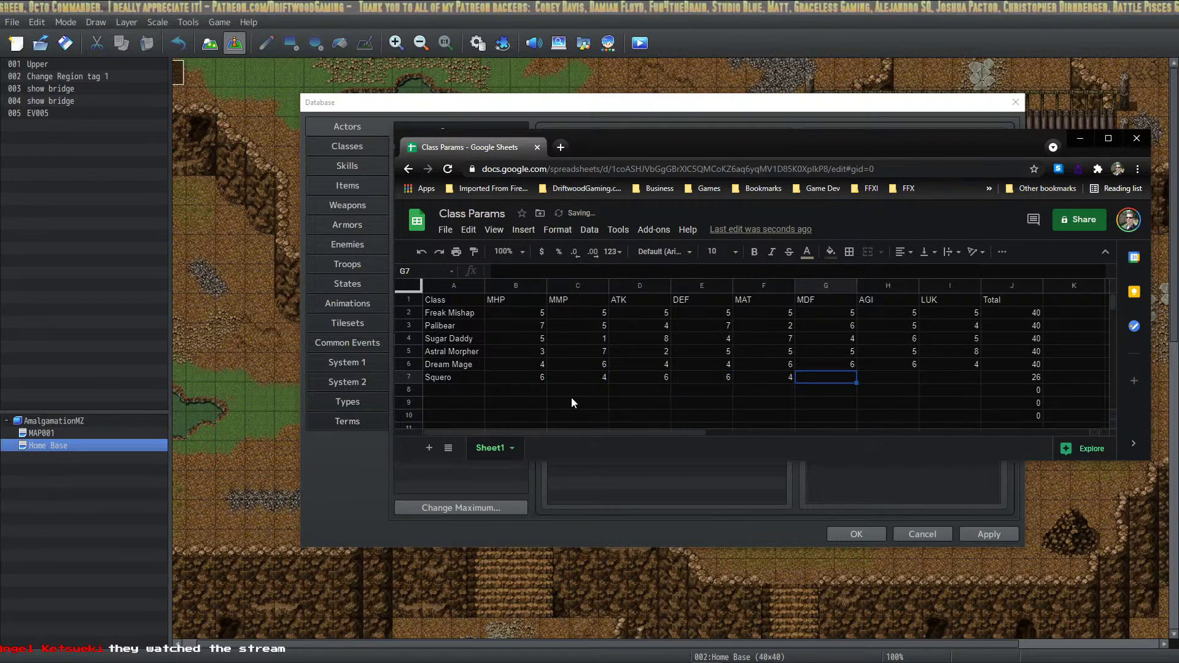
pyautogui.write('4')
pyautogui.press('Tab')
pyautogui.write('5')
pyautogui.press('Tab')
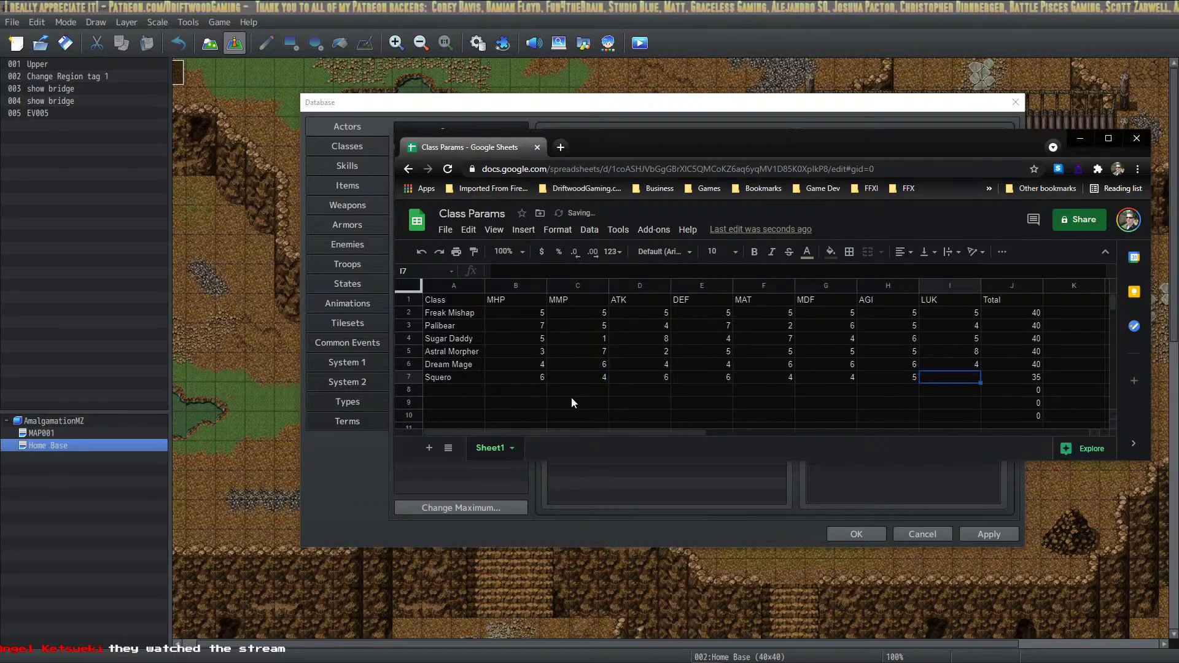
pyautogui.write('5')
pyautogui.press('Tab')
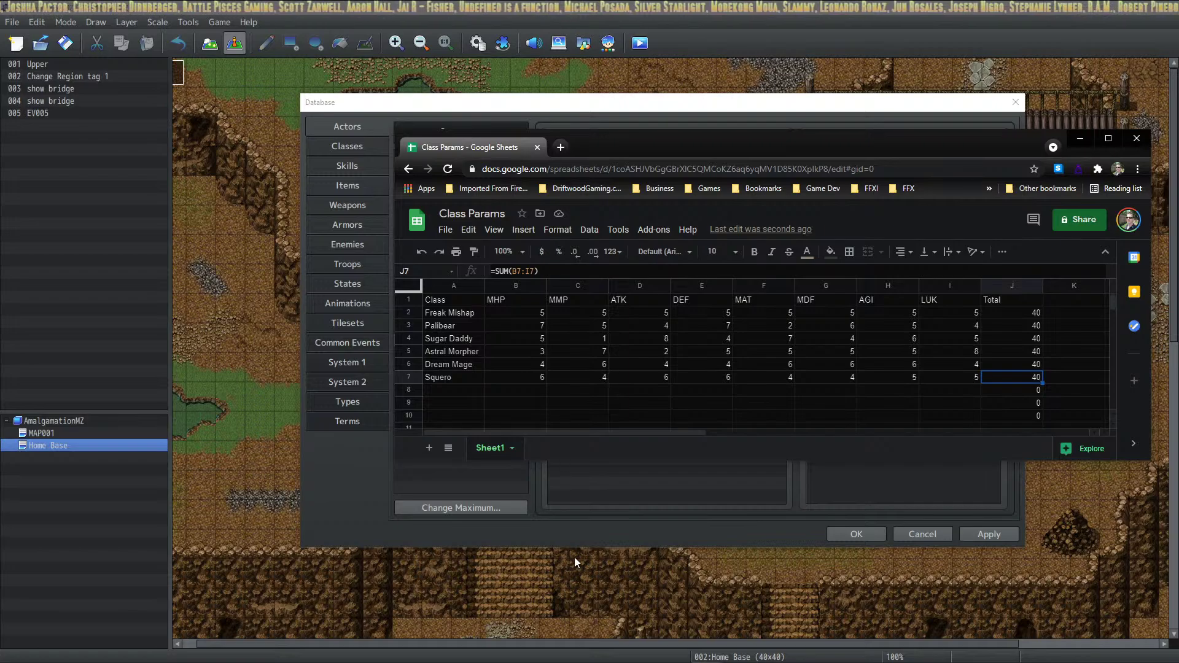
pyautogui.moveTo(635, 138); pyautogui.dragTo(664, 662)
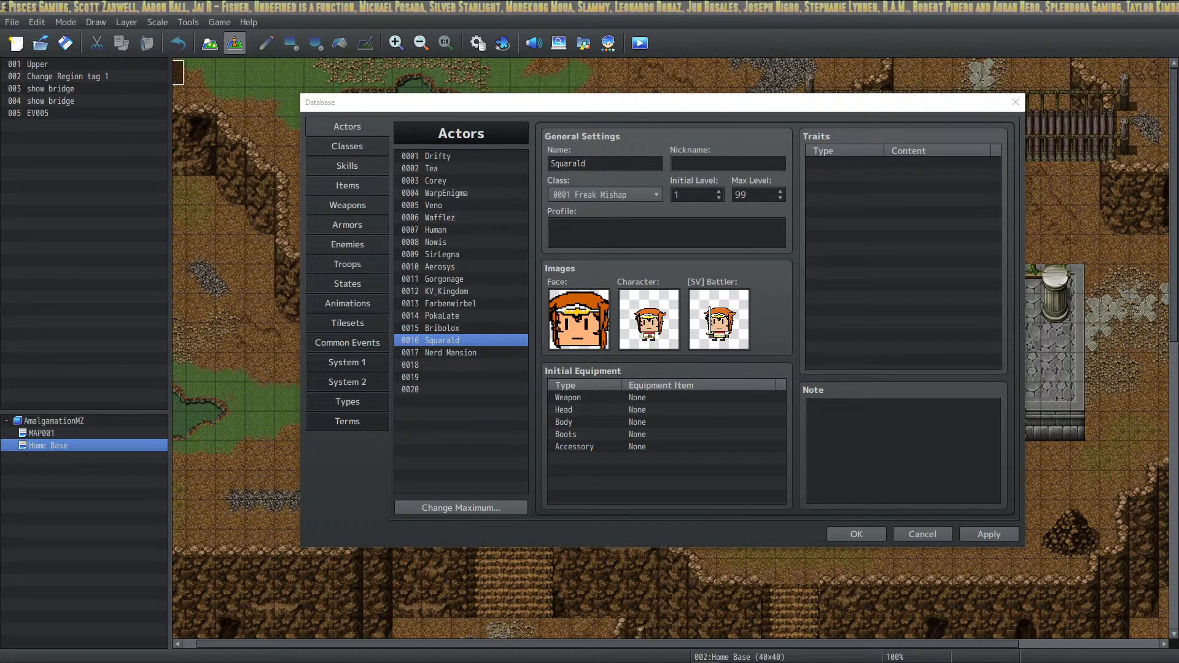
# Create the class Squero in the empty class entry 0006 of the database.
pyautogui.click(348, 146)
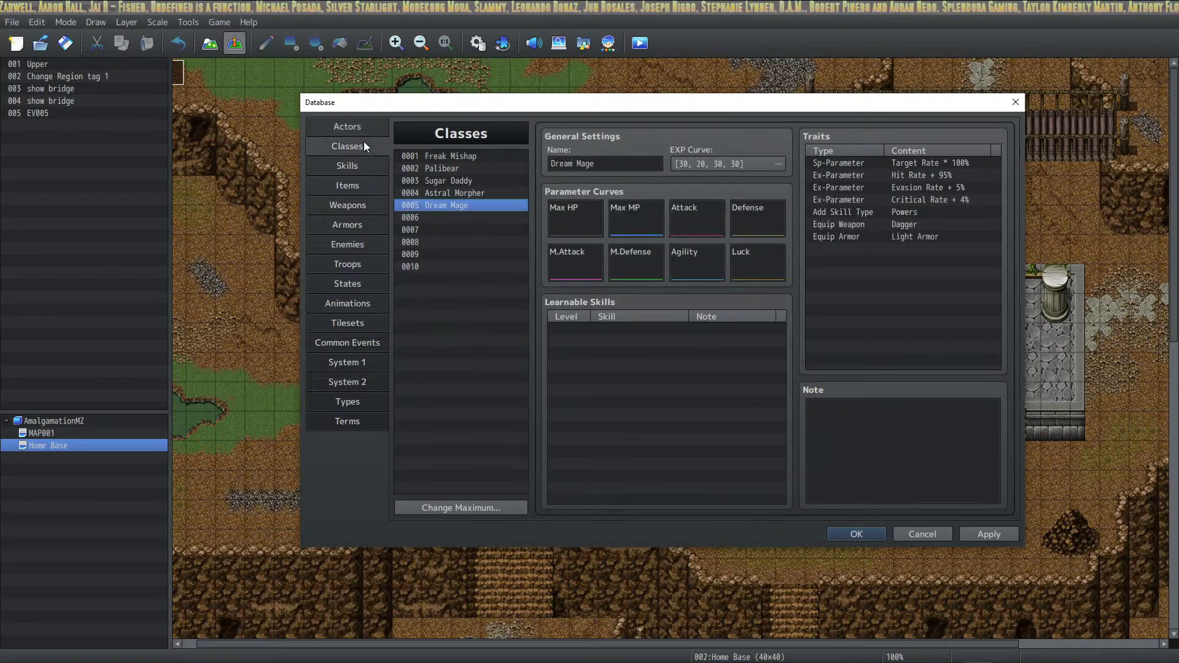
pyautogui.click(446, 218)
pyautogui.click(578, 164)
pyautogui.write('S')
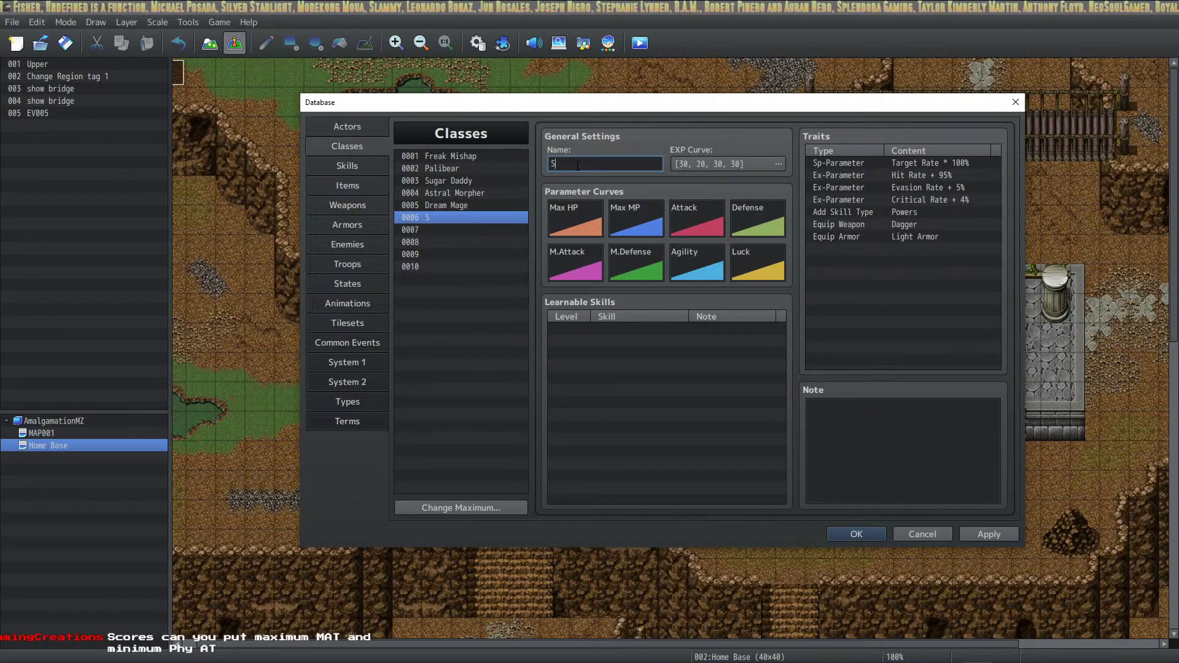
pyautogui.write('quero')
# Generate a flat Max HP curve for Squero with 60 at both level 1 and level 99.
pyautogui.doubleClick(566, 213)
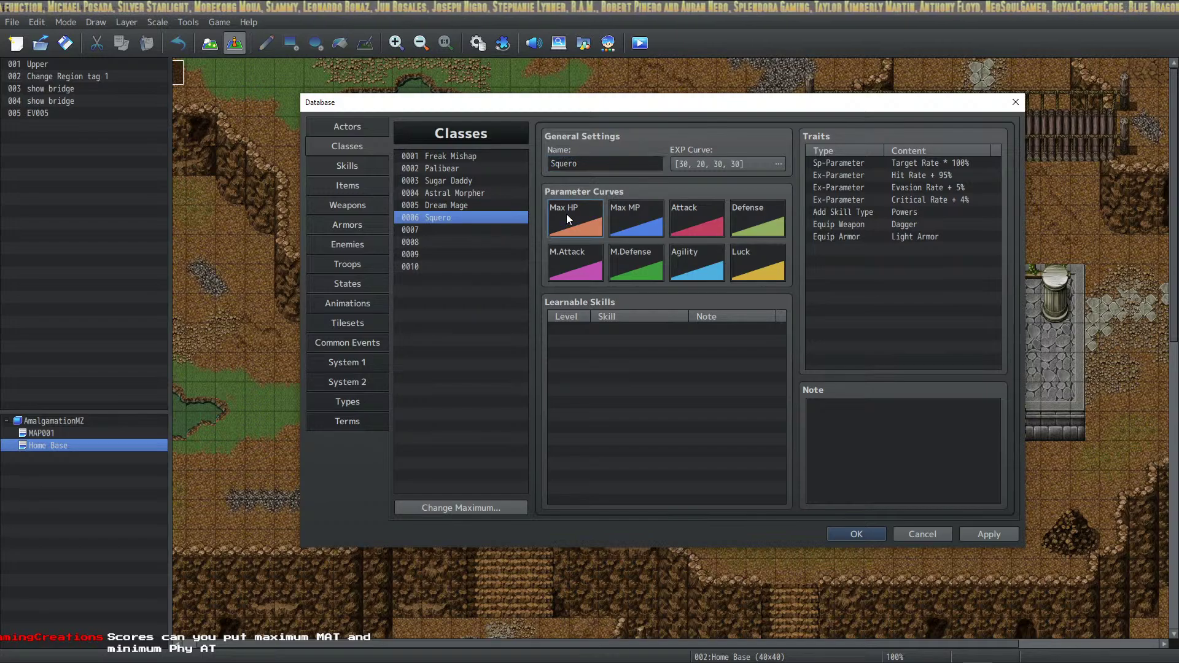
pyautogui.click(541, 242)
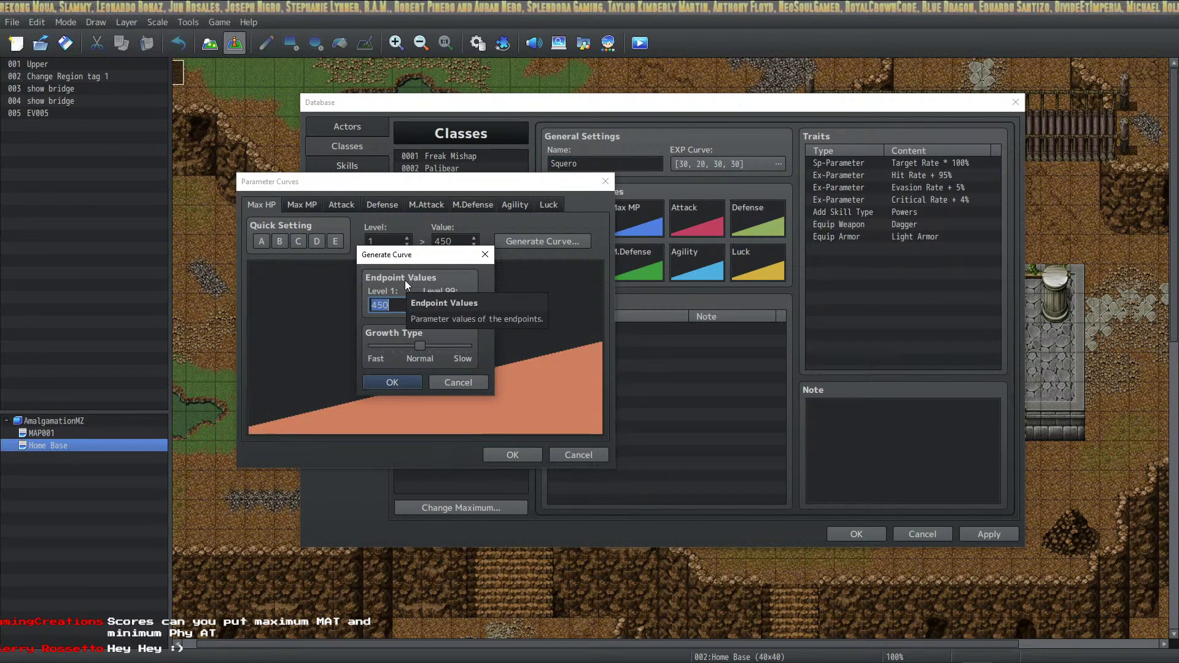
pyautogui.write('60')
pyautogui.press('Tab')
pyautogui.write('60')
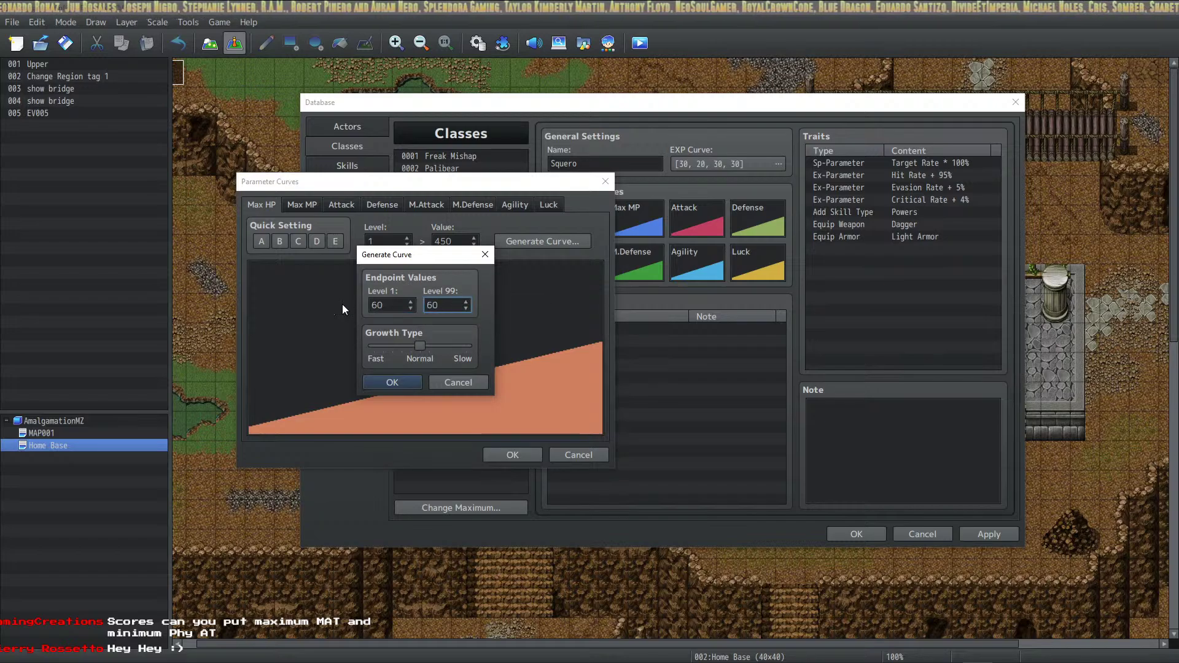
pyautogui.click(396, 386)
# Generate a flat Max MP curve for Squero with 40 at both level 1 and level 99.
pyautogui.click(300, 205)
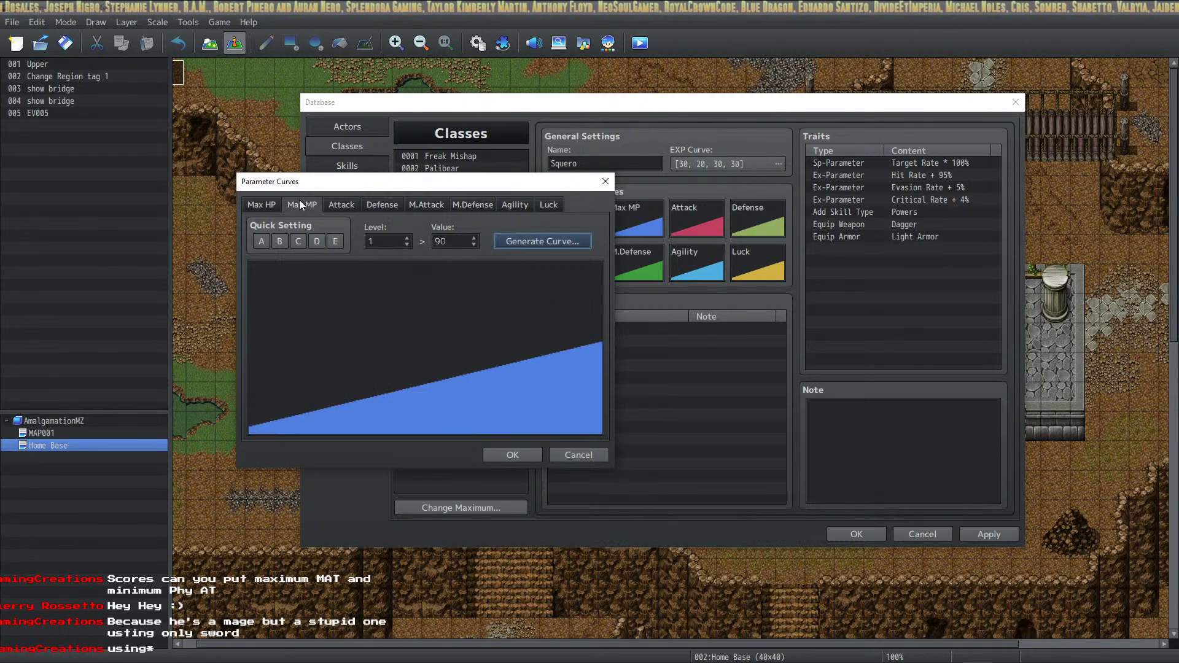
pyautogui.click(505, 240)
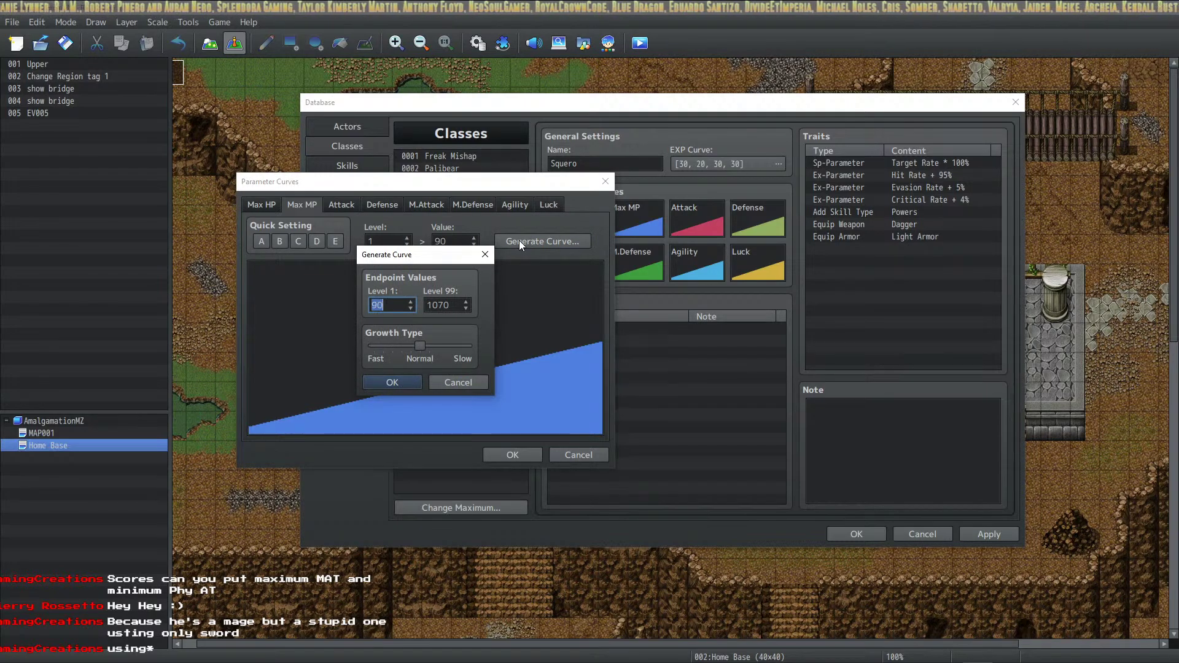
pyautogui.write('40')
pyautogui.press('Tab')
pyautogui.write('40')
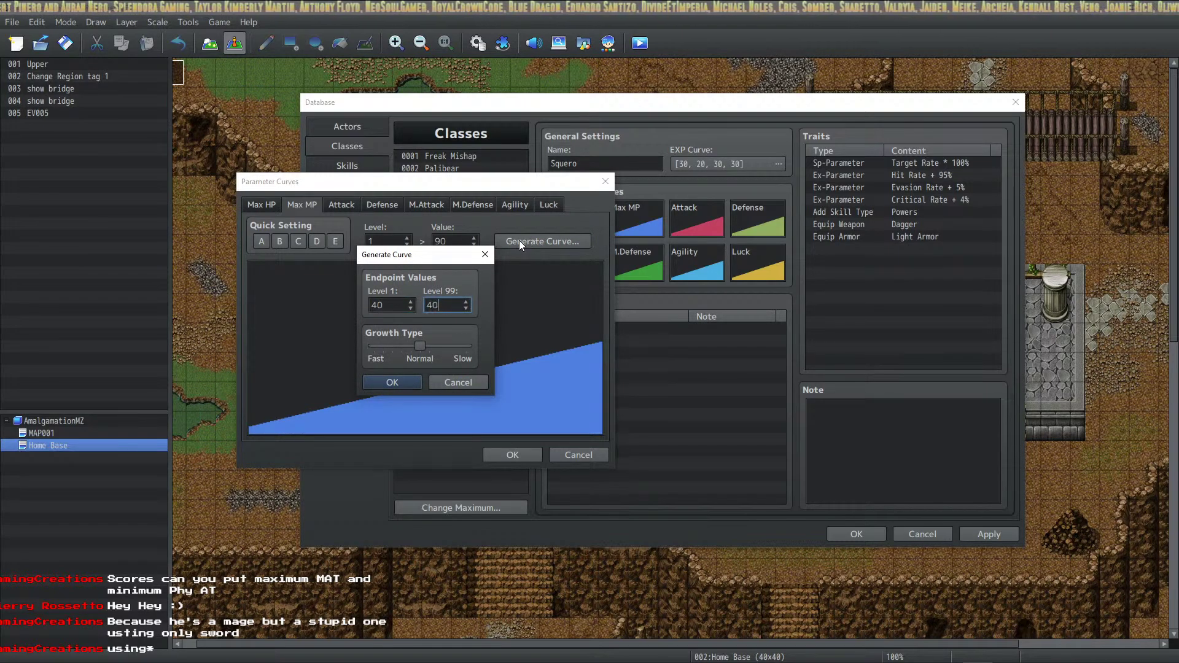
pyautogui.press('Return')
# Generate a flat Attack curve for Squero with 6 at both level 1 and level 99.
pyautogui.click(342, 206)
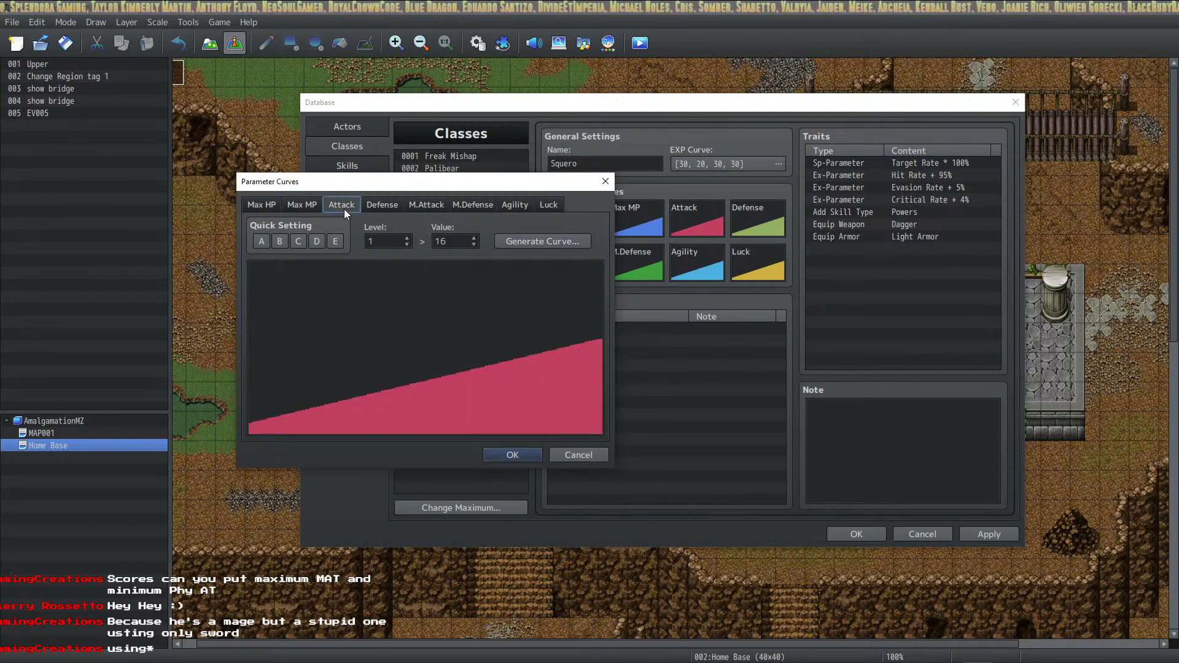
pyautogui.click(512, 240)
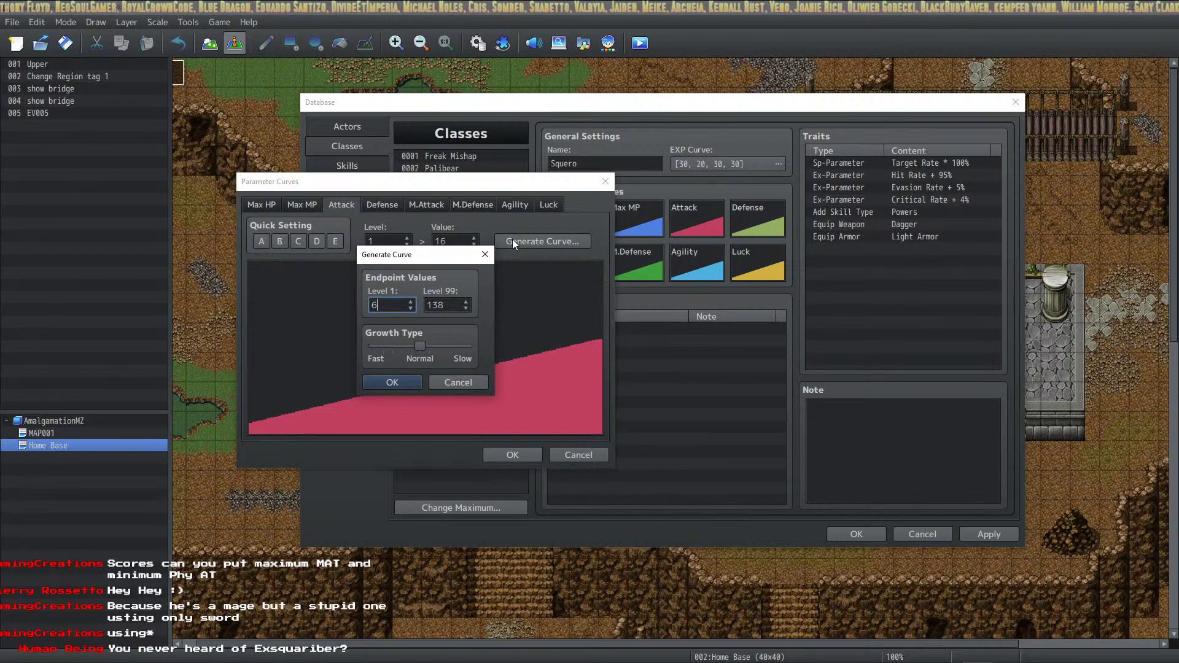
pyautogui.write('6')
pyautogui.press('Tab')
pyautogui.write('60')
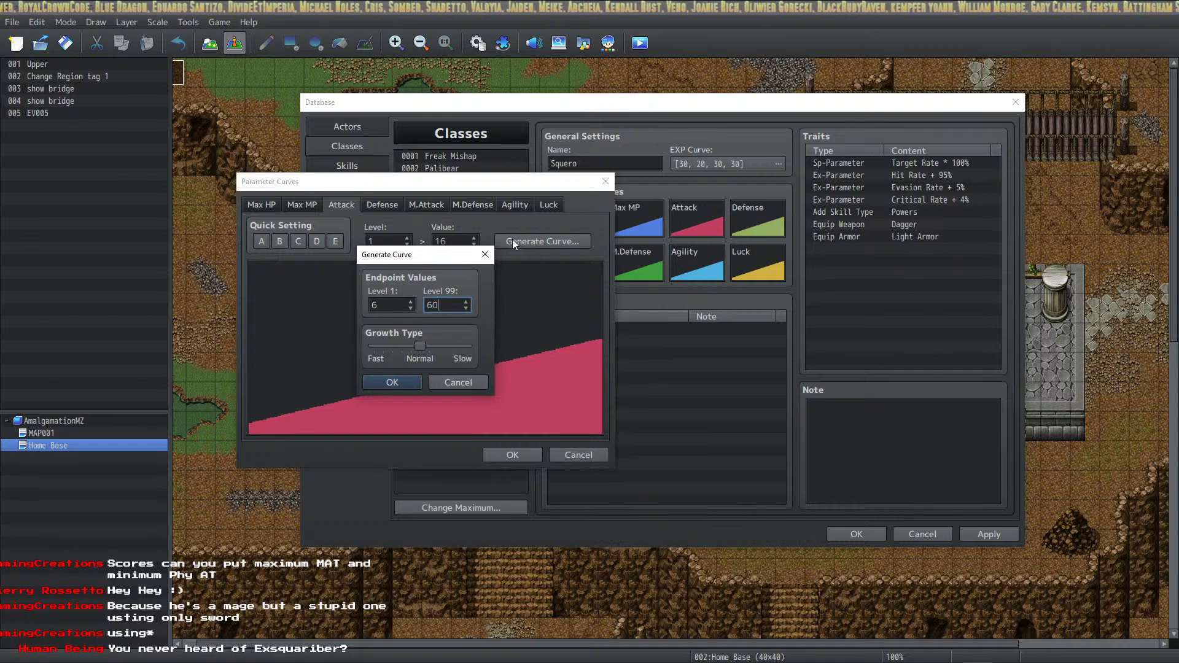
pyautogui.press('BackSpace')
pyautogui.press('Return')
# Generate a flat Defense curve for Squero with 6 at both level 1 and level 99.
pyautogui.click(382, 204)
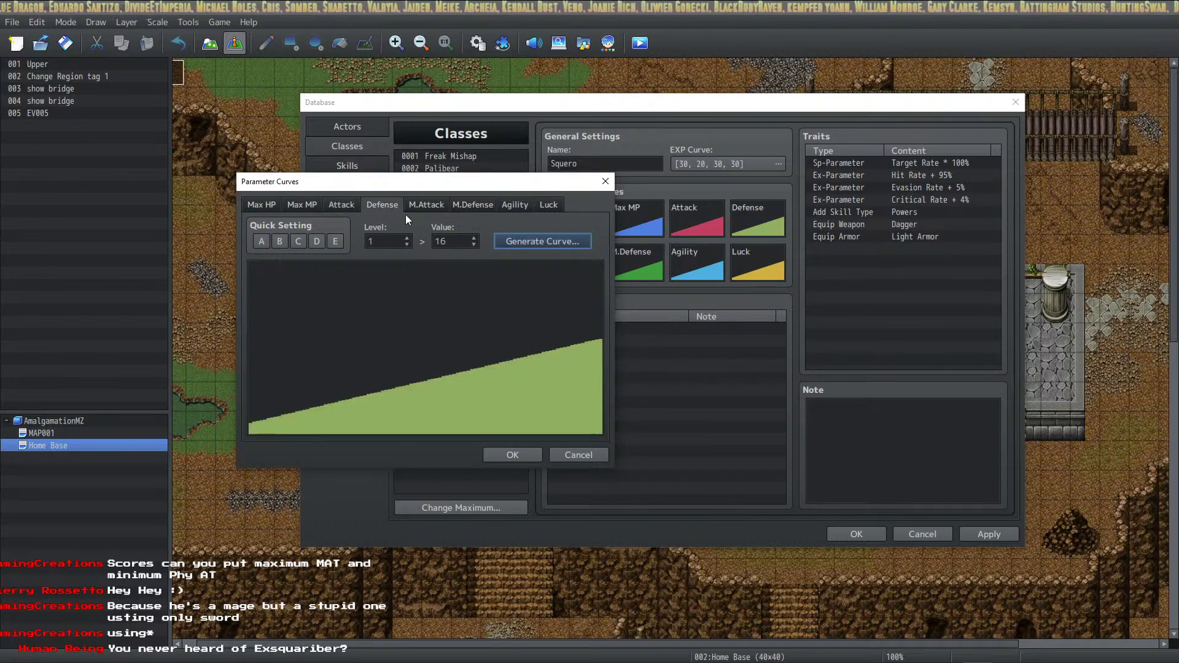
pyautogui.click(535, 240)
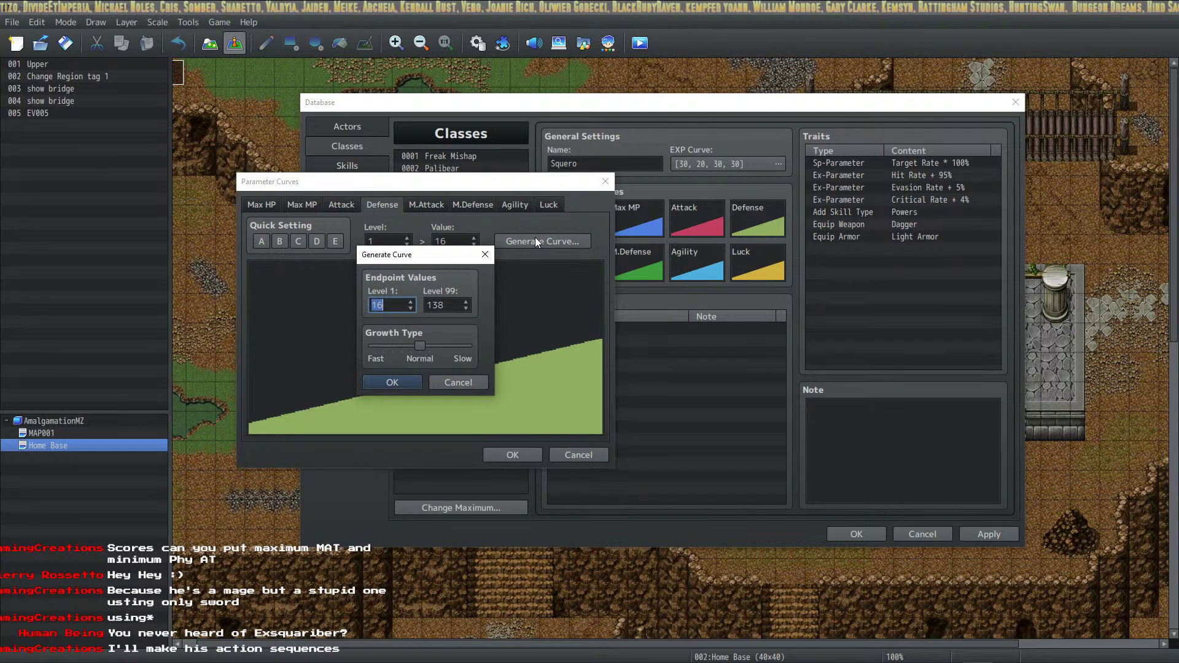
pyautogui.write('6')
pyautogui.press('Tab')
pyautogui.write('6')
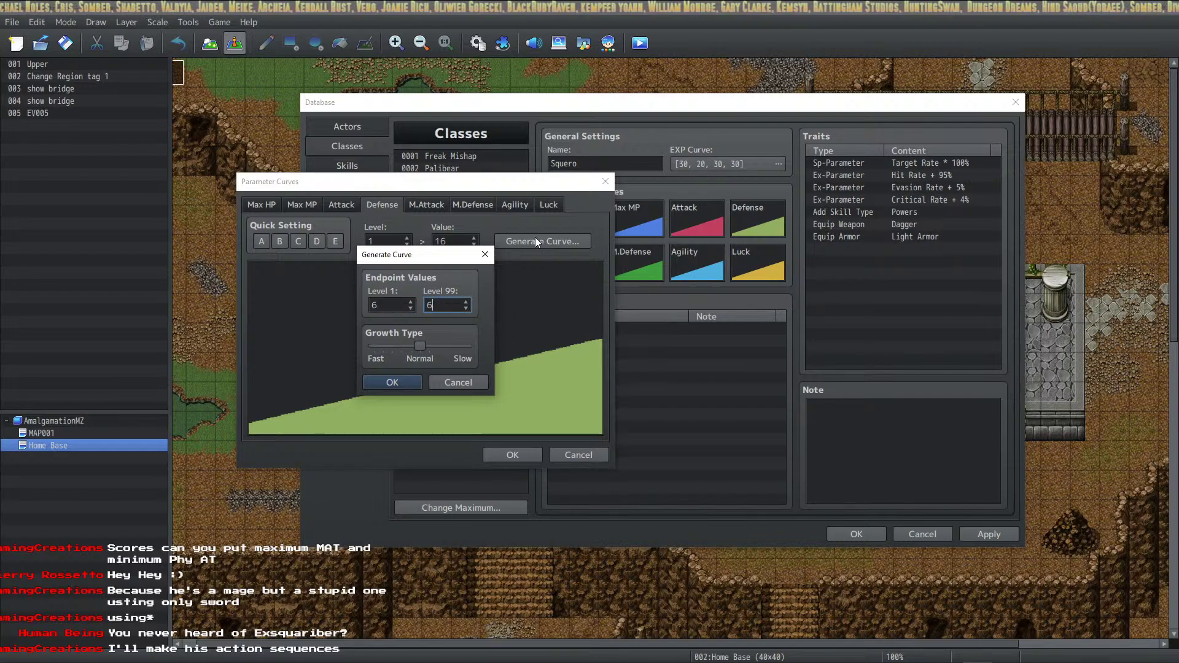
pyautogui.click(389, 382)
# Generate a flat M.Attack curve for Squero with 4 at both level 1 and level 99.
pyautogui.click(426, 204)
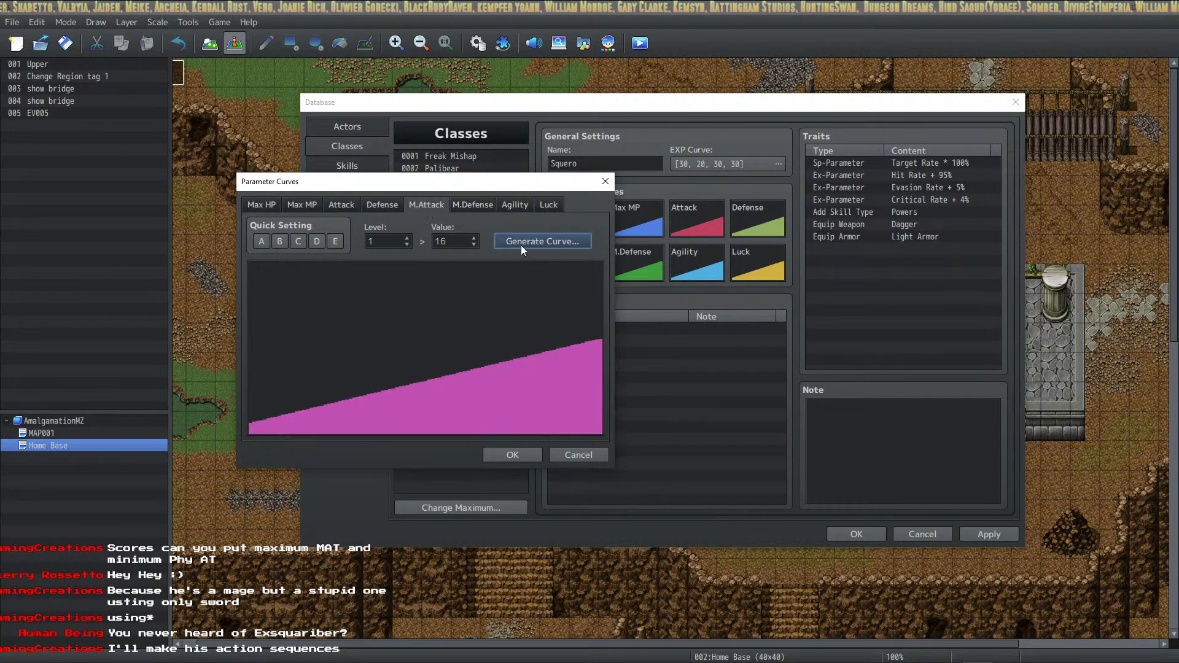
pyautogui.click(531, 244)
pyautogui.write('4')
pyautogui.press('Tab')
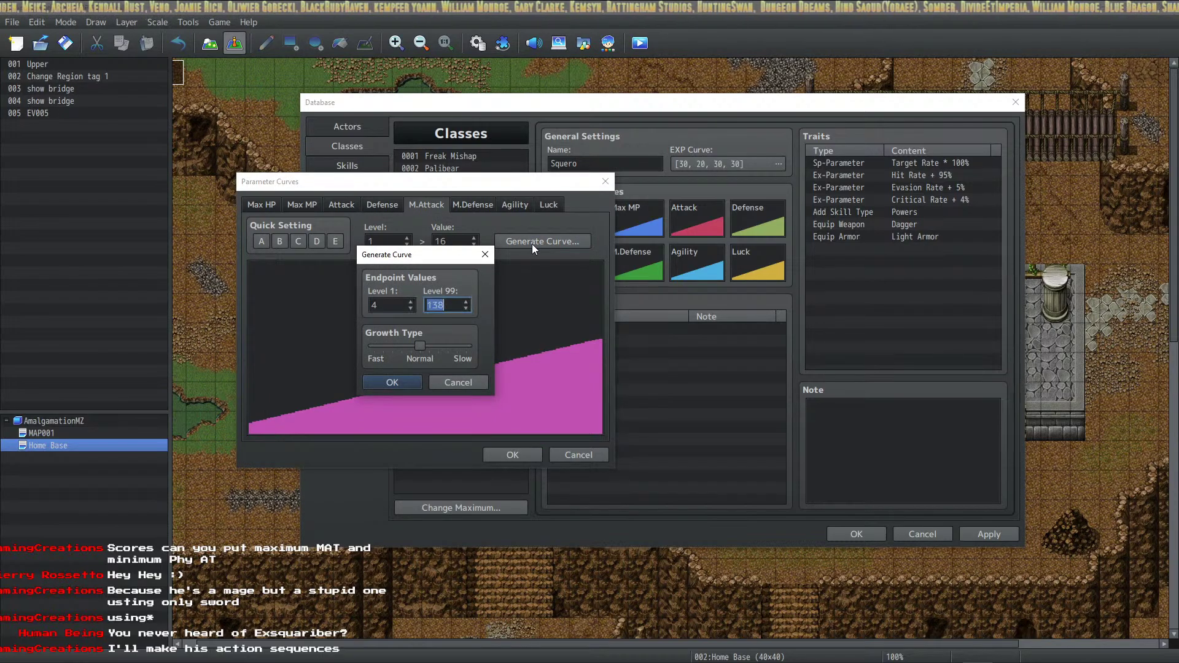
pyautogui.write('4')
pyautogui.click(415, 382)
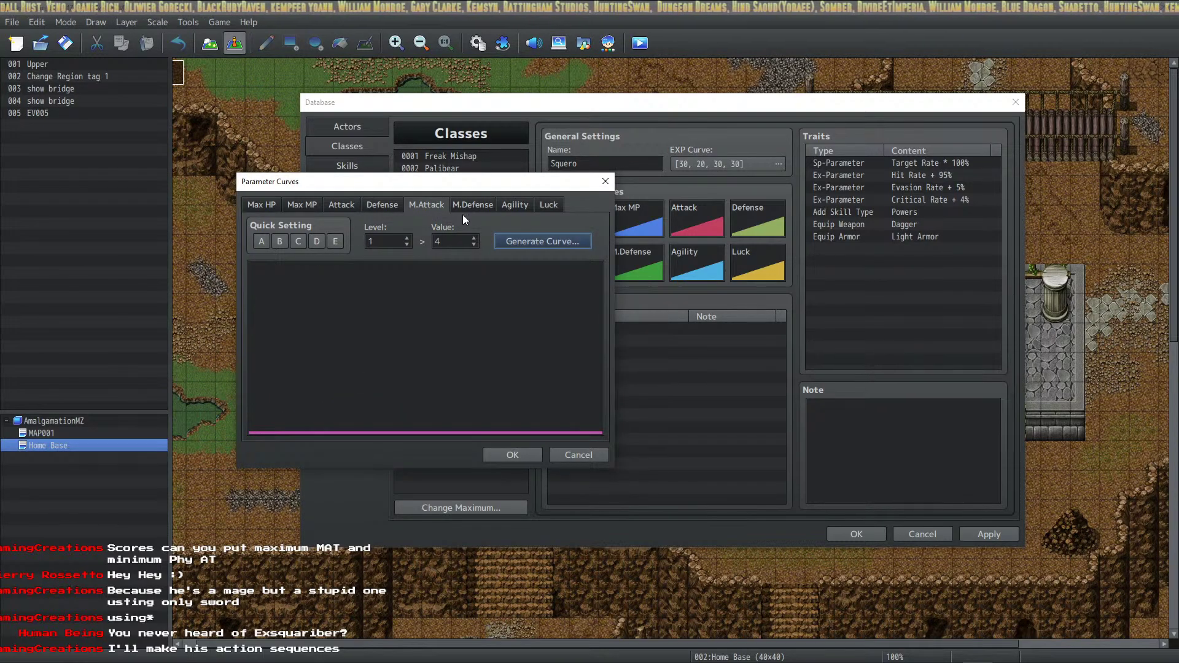
# Generate a flat M.Defense curve for Squero with 4 at both level 1 and level 99.
pyautogui.click(472, 207)
pyautogui.click(531, 241)
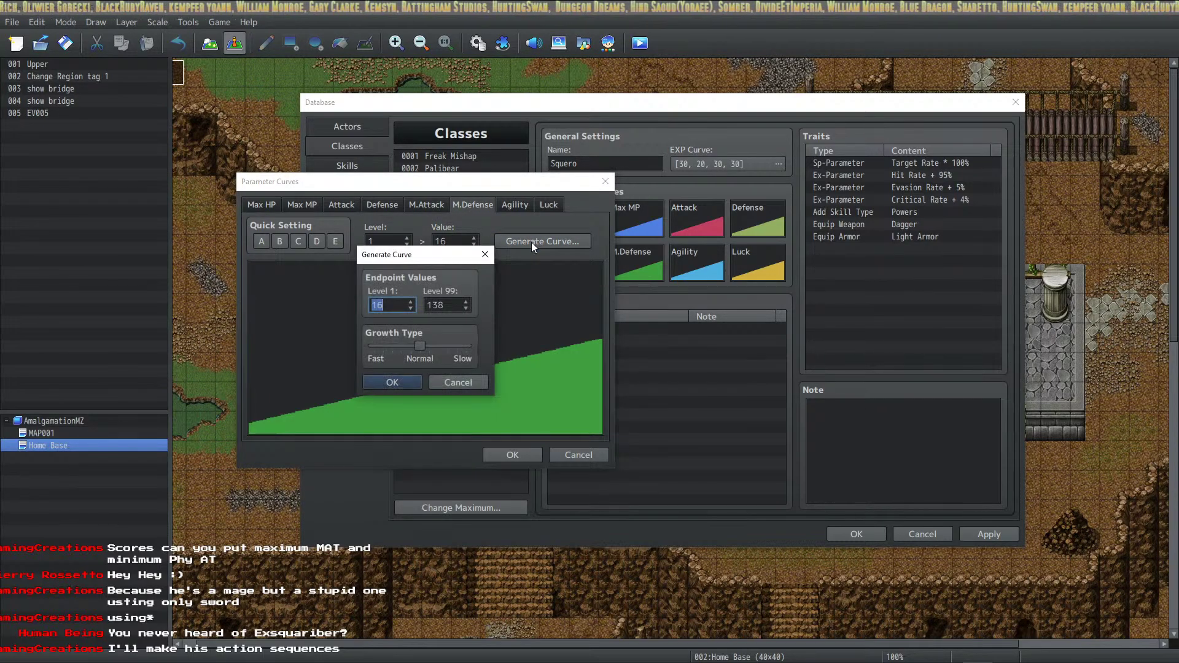
pyautogui.write('4')
pyautogui.press('Tab')
pyautogui.write('4')
pyautogui.press('Return')
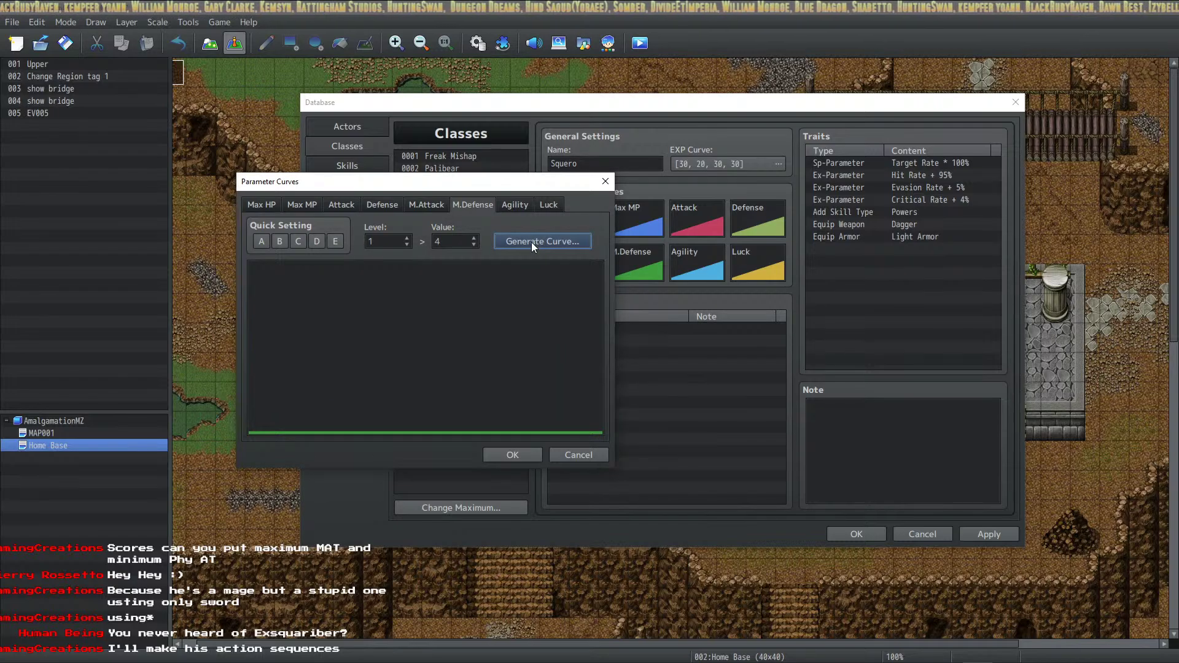
# Go on from M.Defense to Squero's Agility curve, and close the parameter curves with the flat curves kept.
pyautogui.press('Tab')
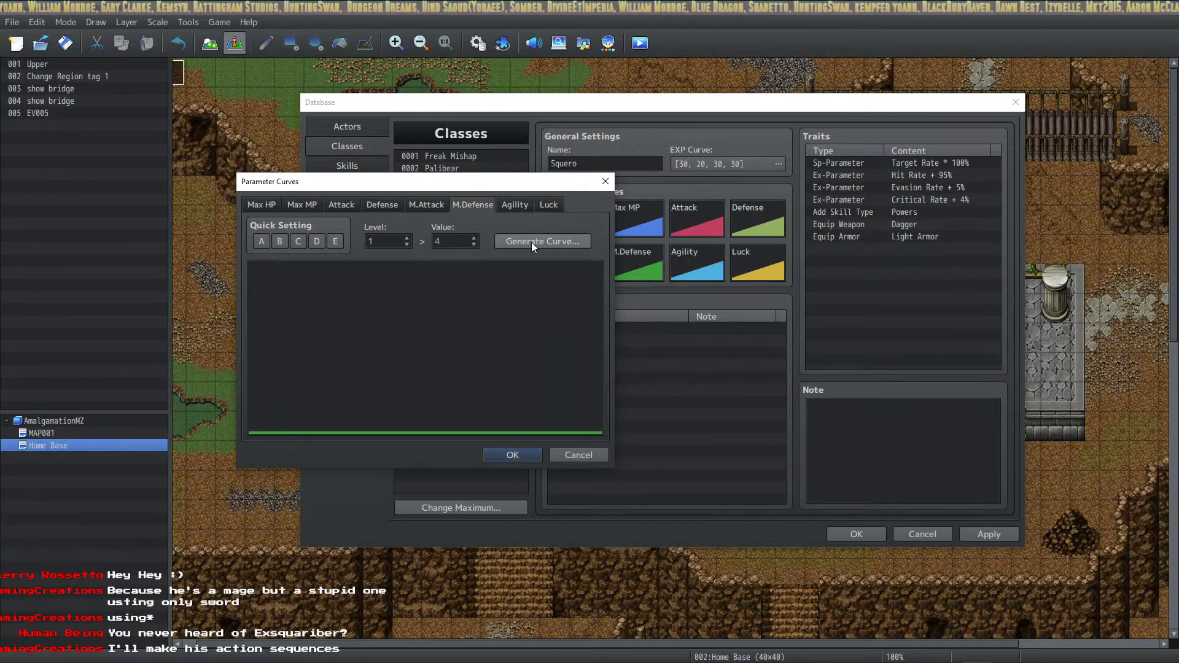
pyautogui.hotkey('shift', 'Tab')
pyautogui.hotkey('shift', 'Tab')
pyautogui.hotkey('shift', 'Tab')
pyautogui.hotkey('shift', 'Tab')
pyautogui.hotkey('shift', 'Tab')
pyautogui.hotkey('shift', 'Tab')
pyautogui.hotkey('shift', 'Tab')
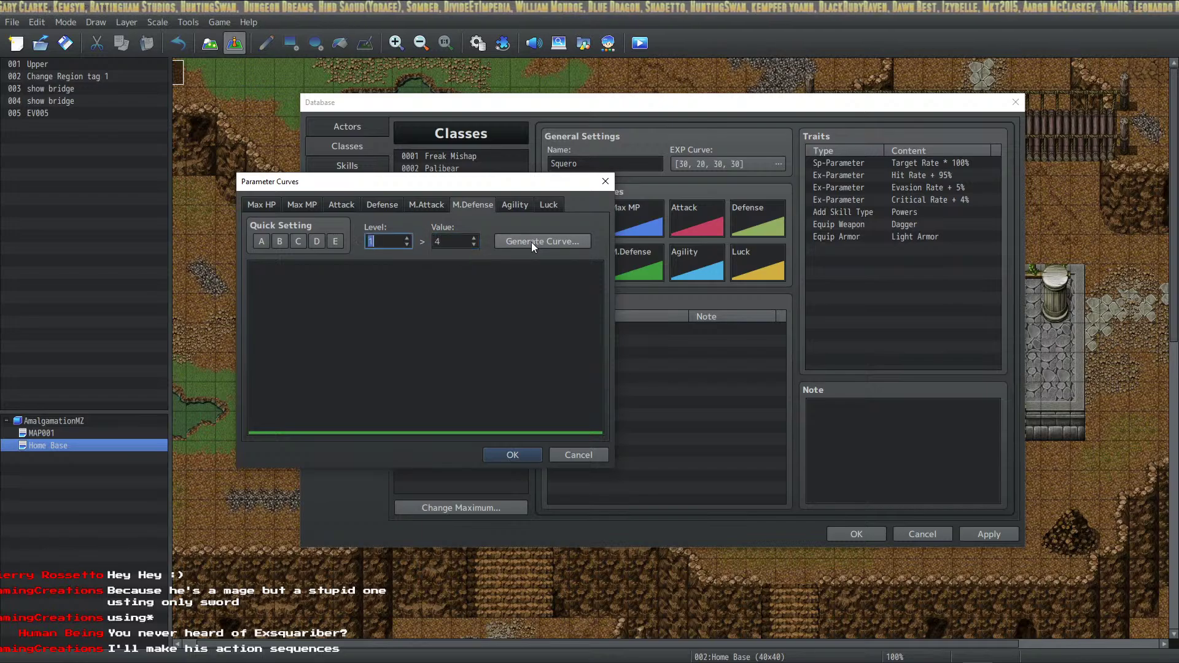
pyautogui.hotkey('shift', 'Tab')
pyautogui.hotkey('shift', 'Tab')
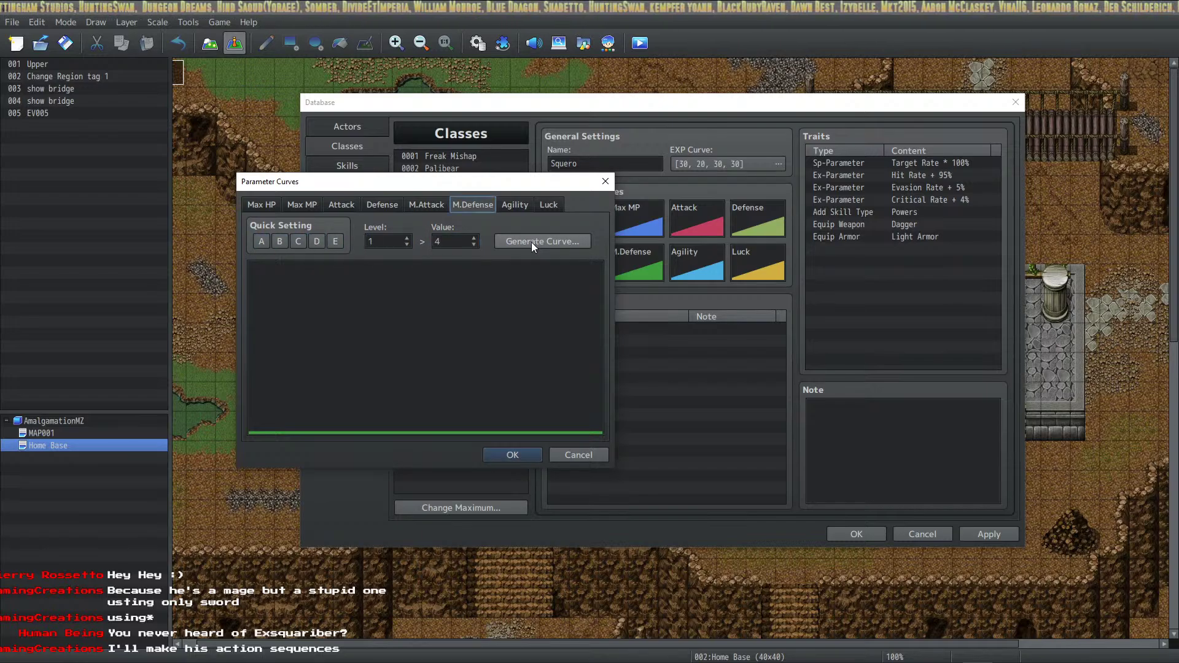
pyautogui.press('Right')
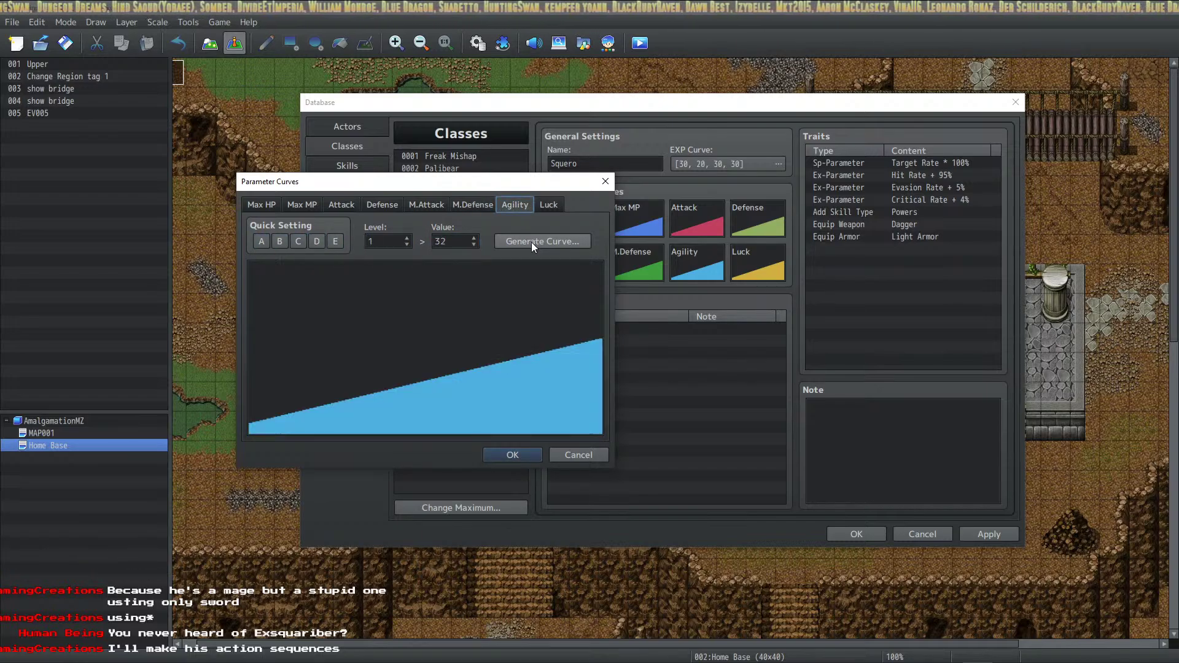
pyautogui.press('Escape')
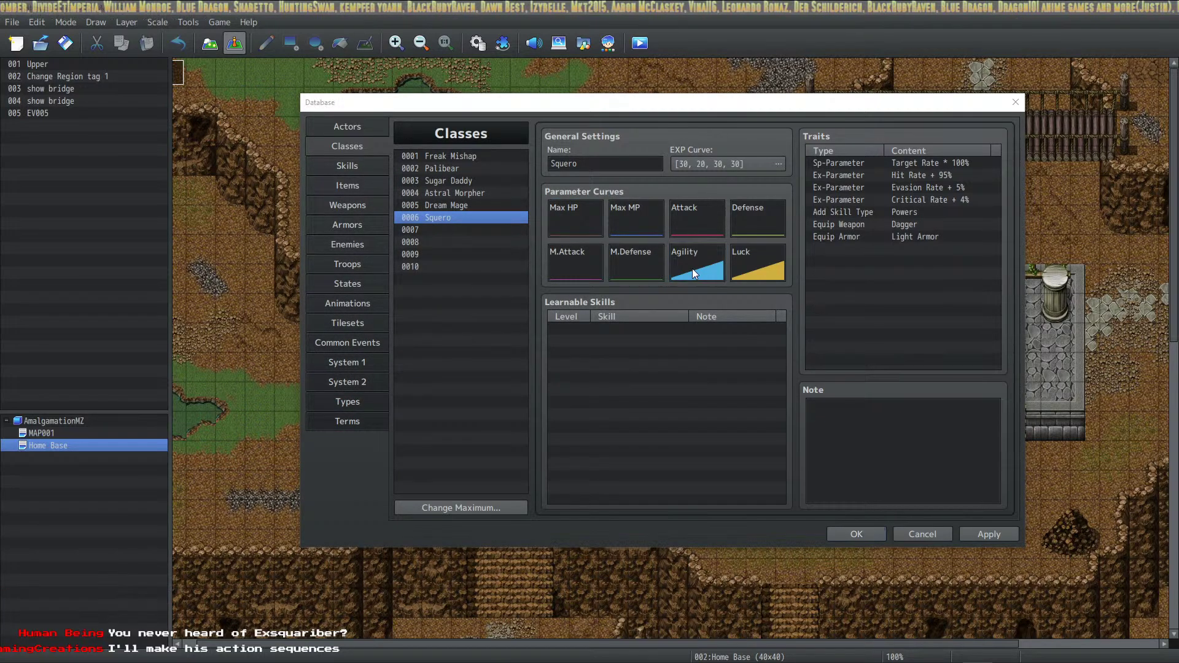
# Generate a flat Agility curve for Squero with 5 at both level 1 and level 99.
pyautogui.doubleClick(691, 268)
pyautogui.click(544, 240)
pyautogui.write('5')
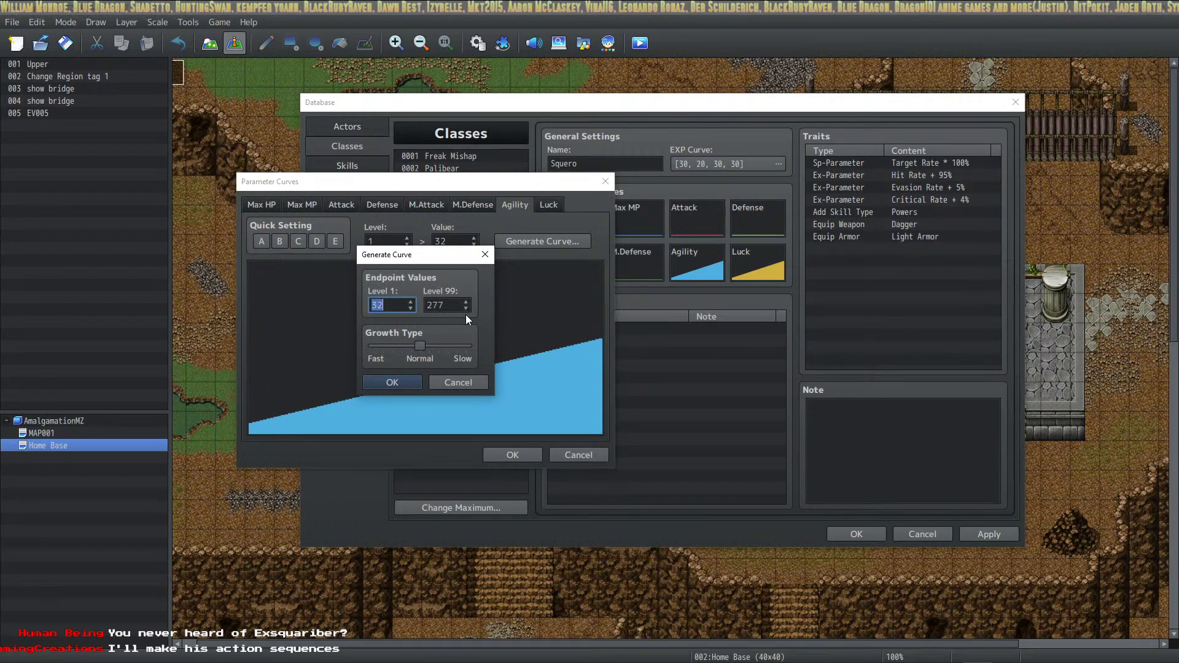
pyautogui.press('Tab')
pyautogui.write('5')
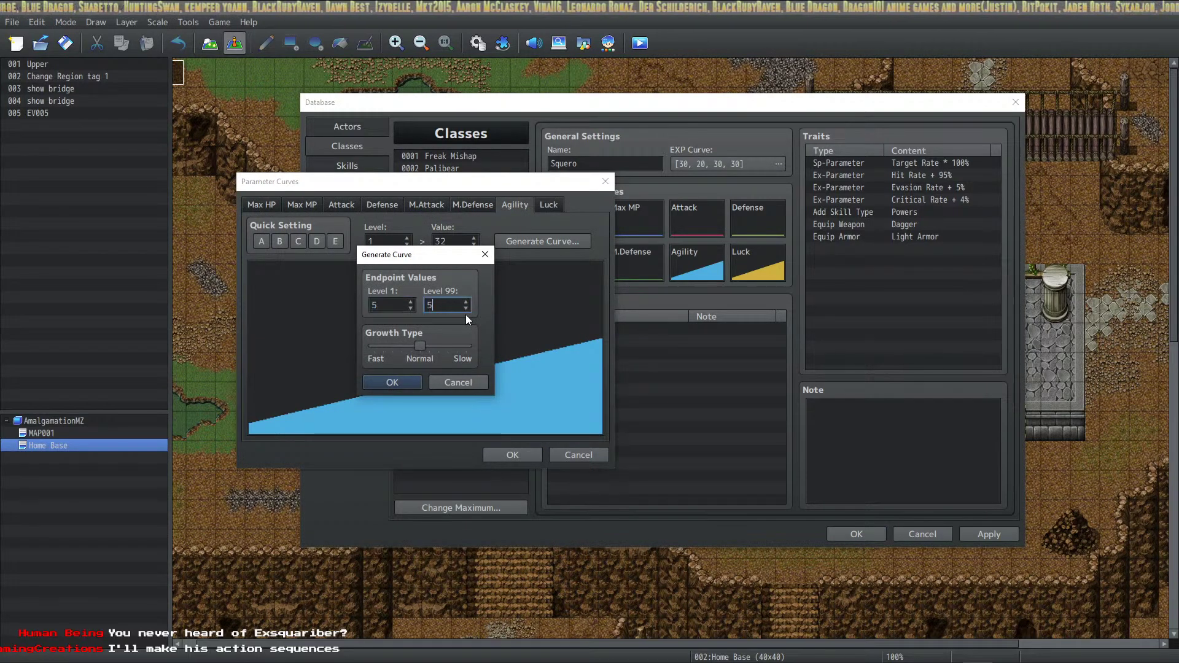
pyautogui.click(399, 383)
# Generate a flat Luck curve for Squero with 5 at levels 1 and 99, and apply the database changes.
pyautogui.click(548, 205)
pyautogui.click(524, 243)
pyautogui.write('5')
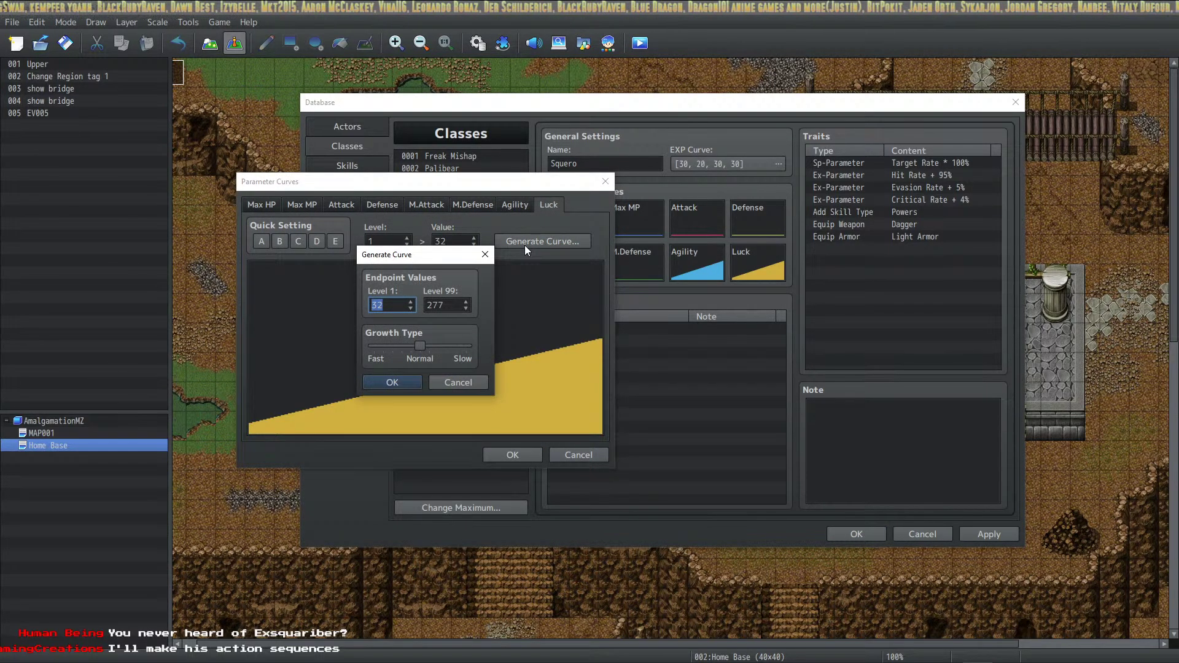
pyautogui.press('Tab')
pyautogui.write('5')
pyautogui.click(392, 382)
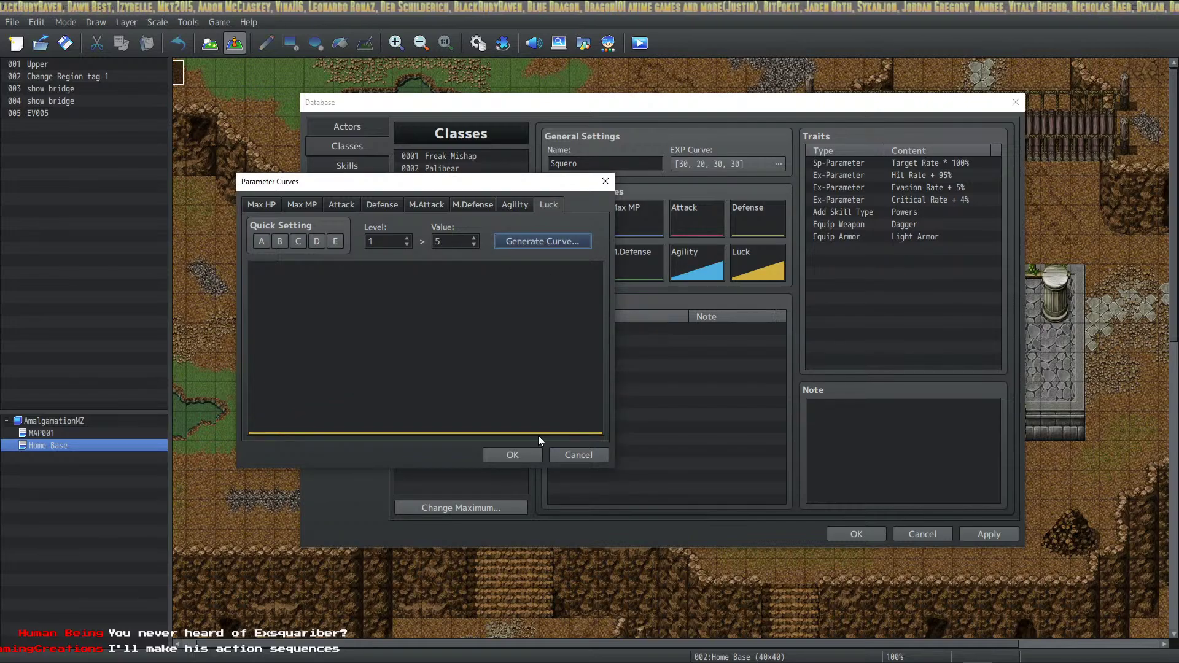
pyautogui.click(515, 455)
pyautogui.click(988, 533)
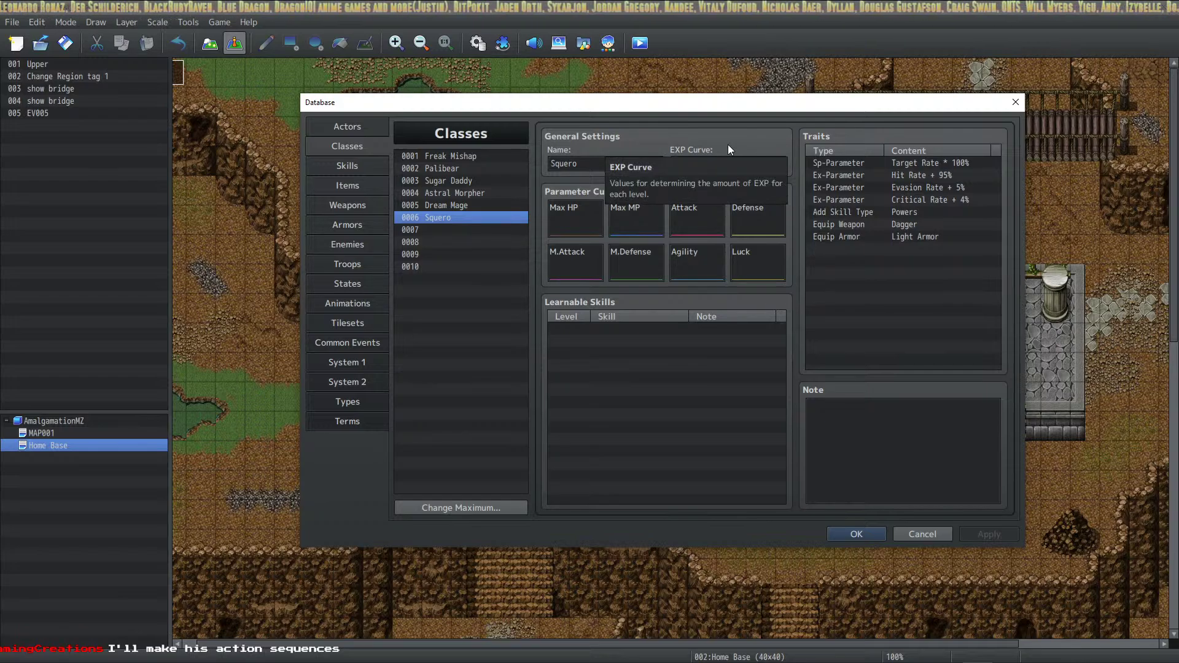
# Check the settings and note of actor 0017 Nerd Mansion, and return to the Squero class.
pyautogui.click(672, 330)
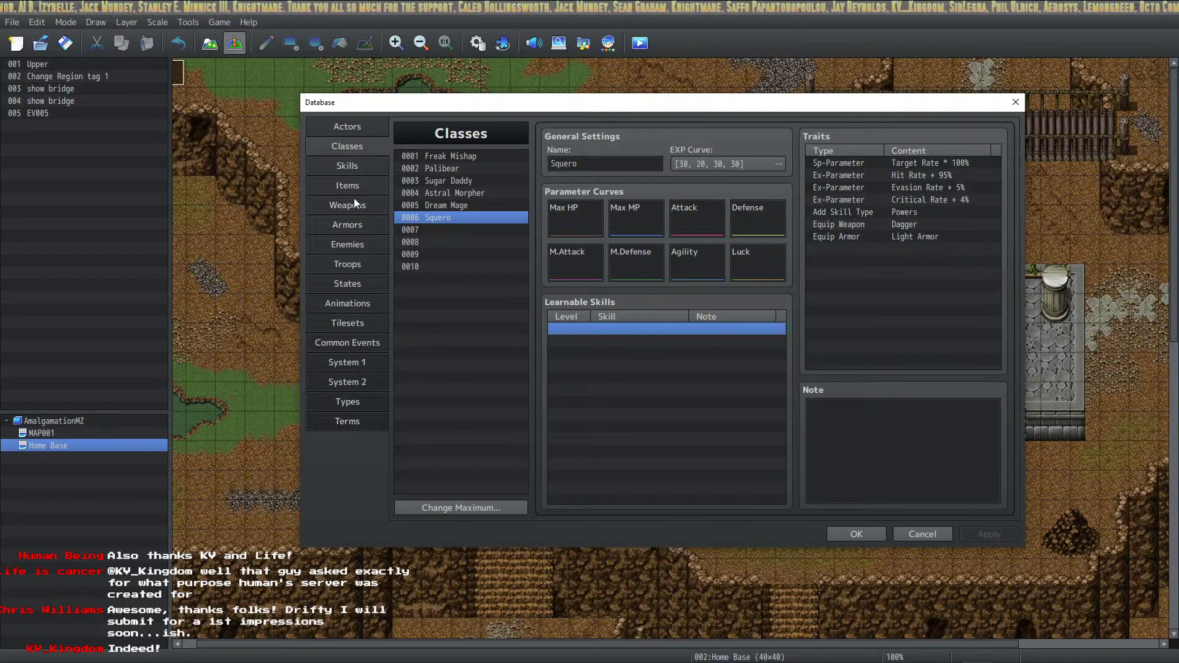
pyautogui.click(362, 127)
pyautogui.click(460, 354)
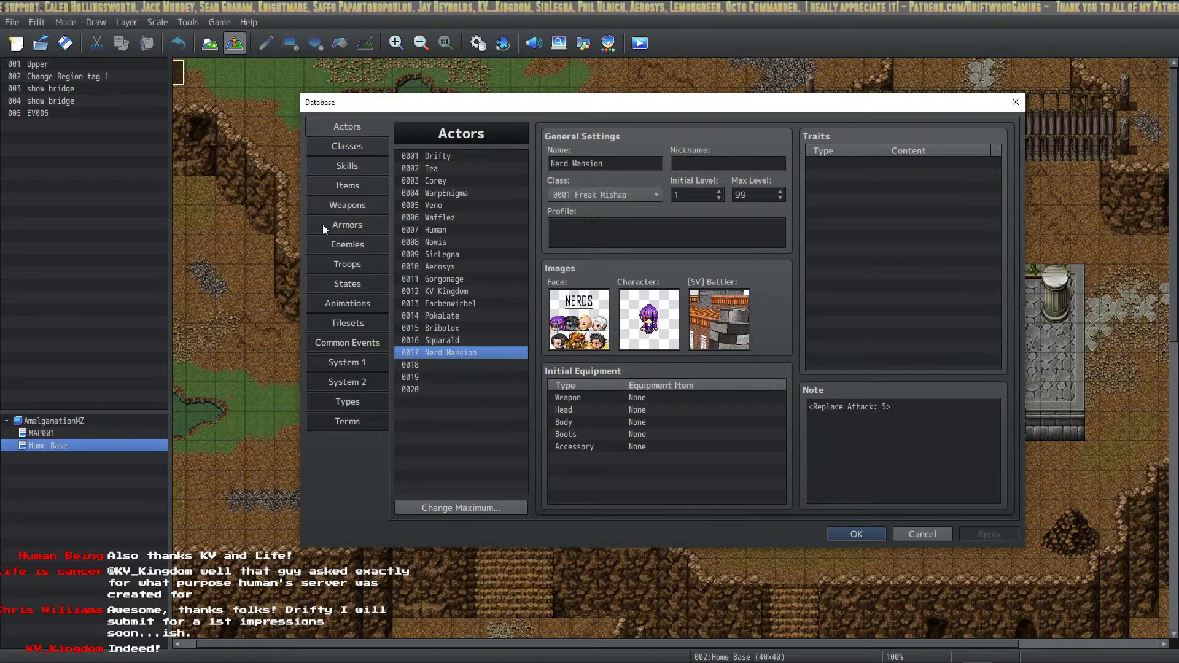
pyautogui.click(353, 148)
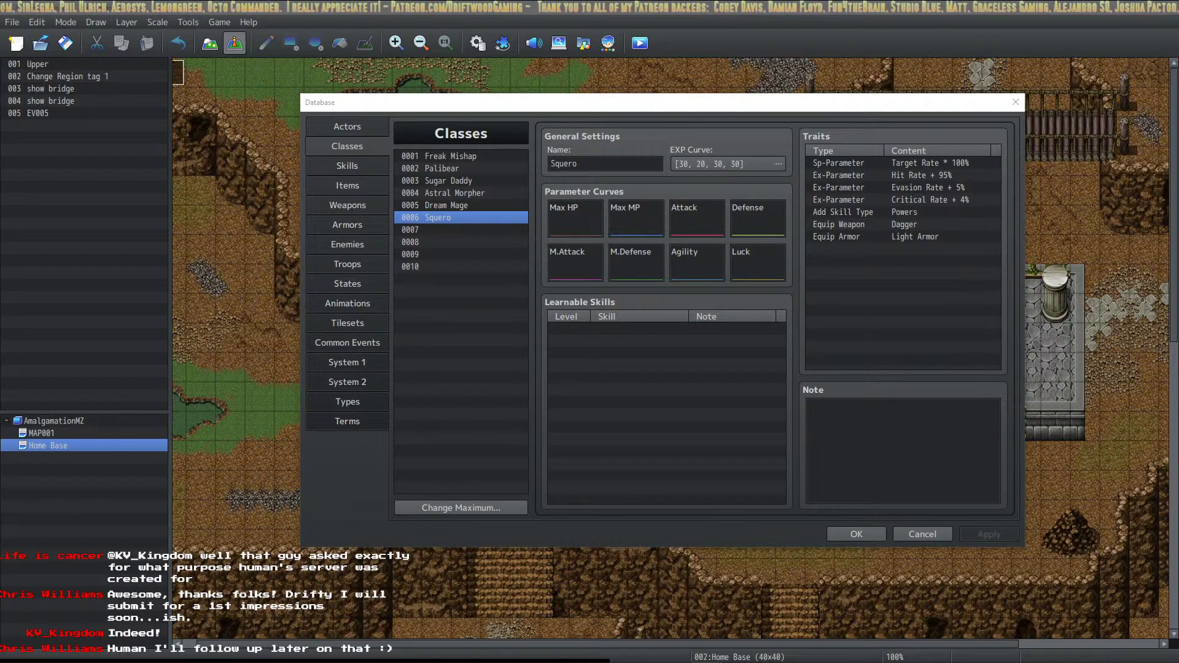
# Switch to the Fantasy Name Generators site in the browser, open the Plague name generator and examine its suggested names.
pyautogui.moveTo(337, 662); pyautogui.dragTo(586, 0)
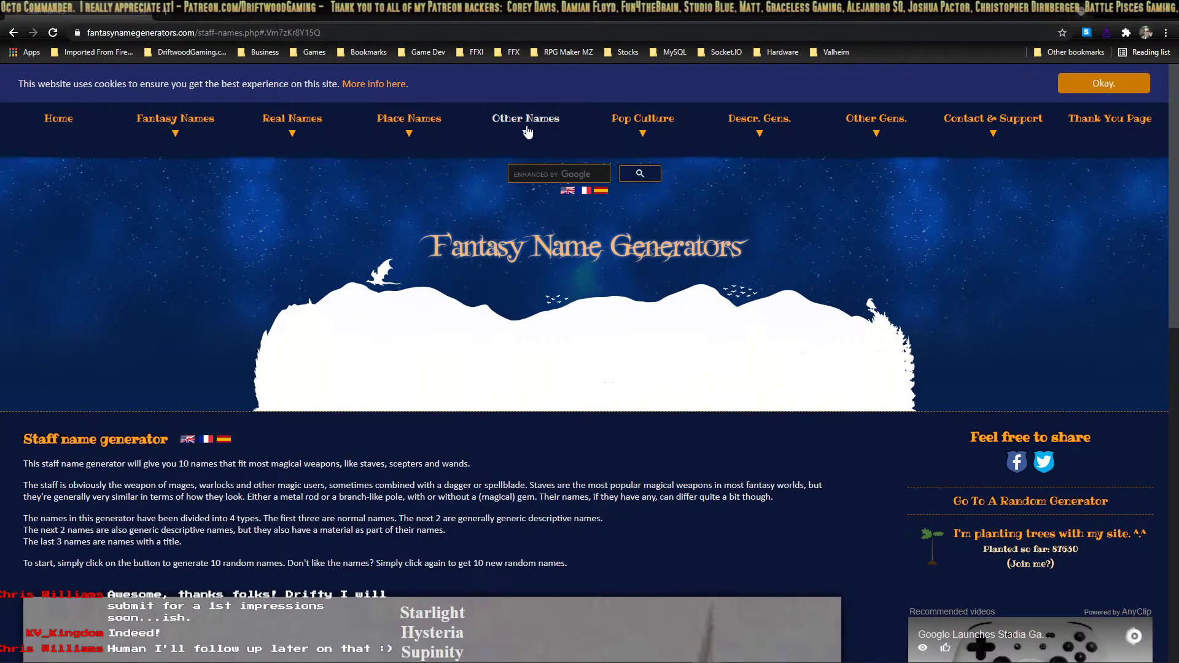
pyautogui.moveTo(529, 133)
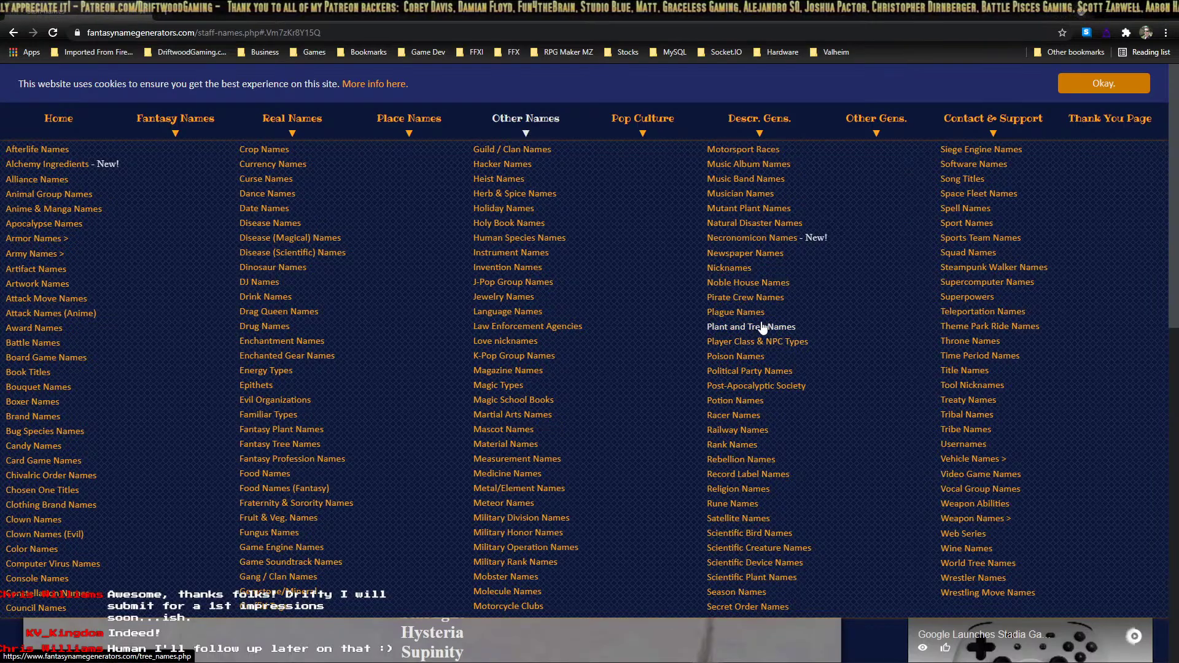
pyautogui.click(737, 312)
pyautogui.scroll(-3, 540, 560)
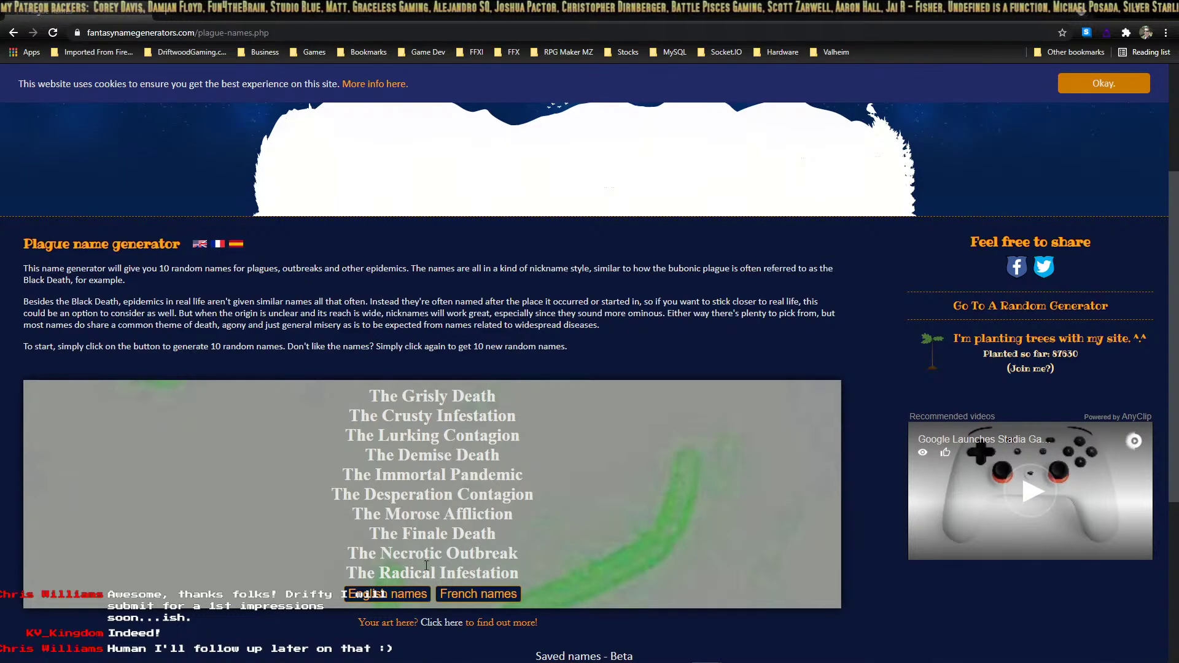
# Generate two more lists of English plague names, and open the Noble House name generator to look over its suggestions.
pyautogui.click(375, 594)
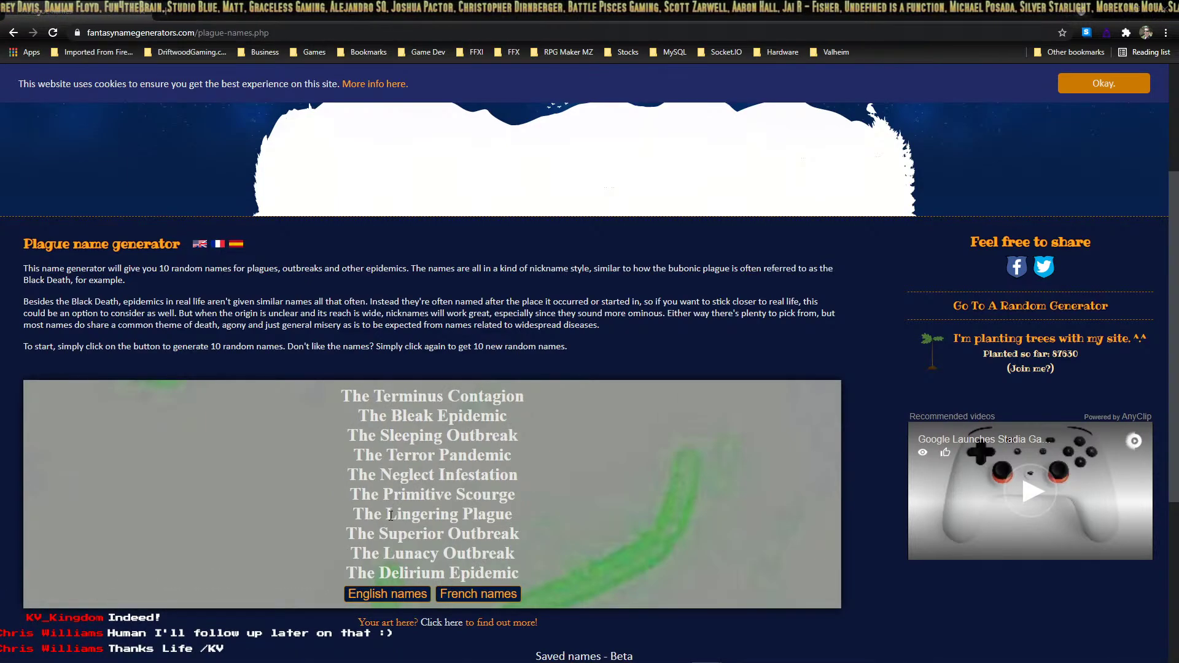
pyautogui.click(402, 596)
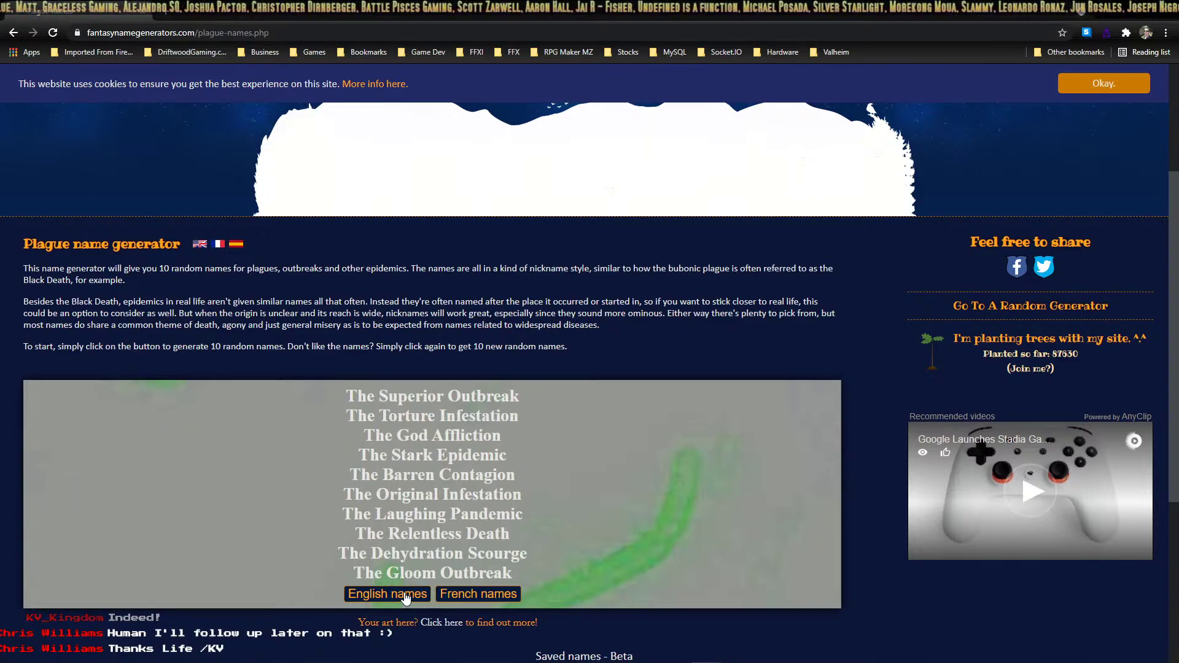
pyautogui.scroll(3, 462, 265)
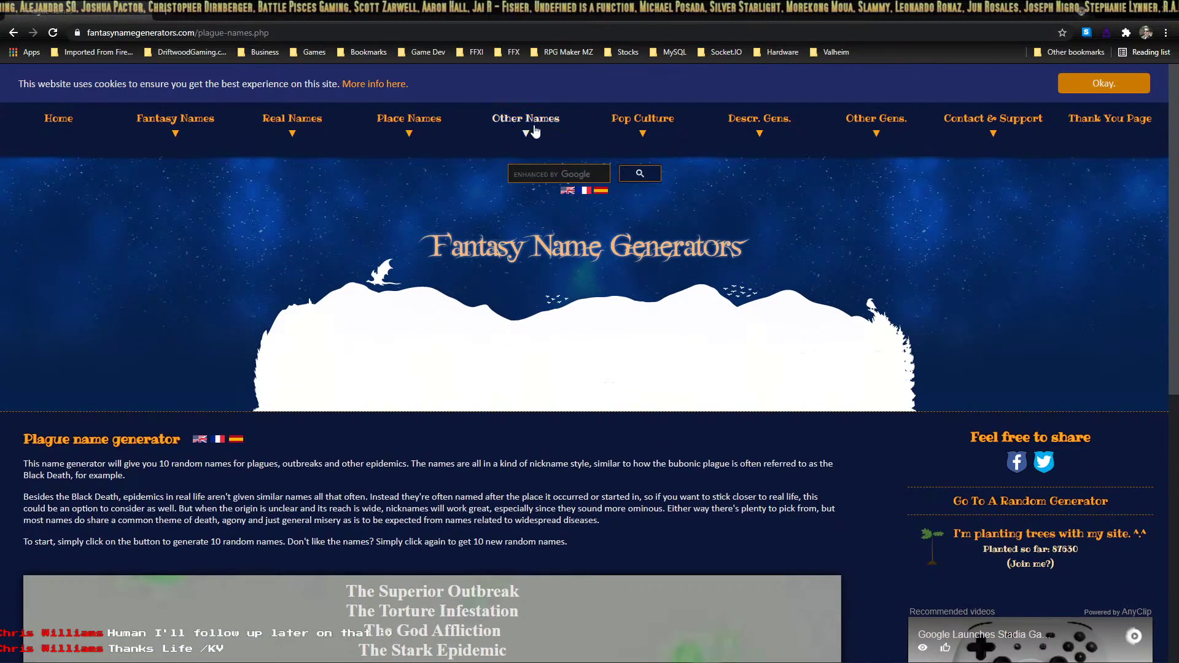
pyautogui.moveTo(535, 127)
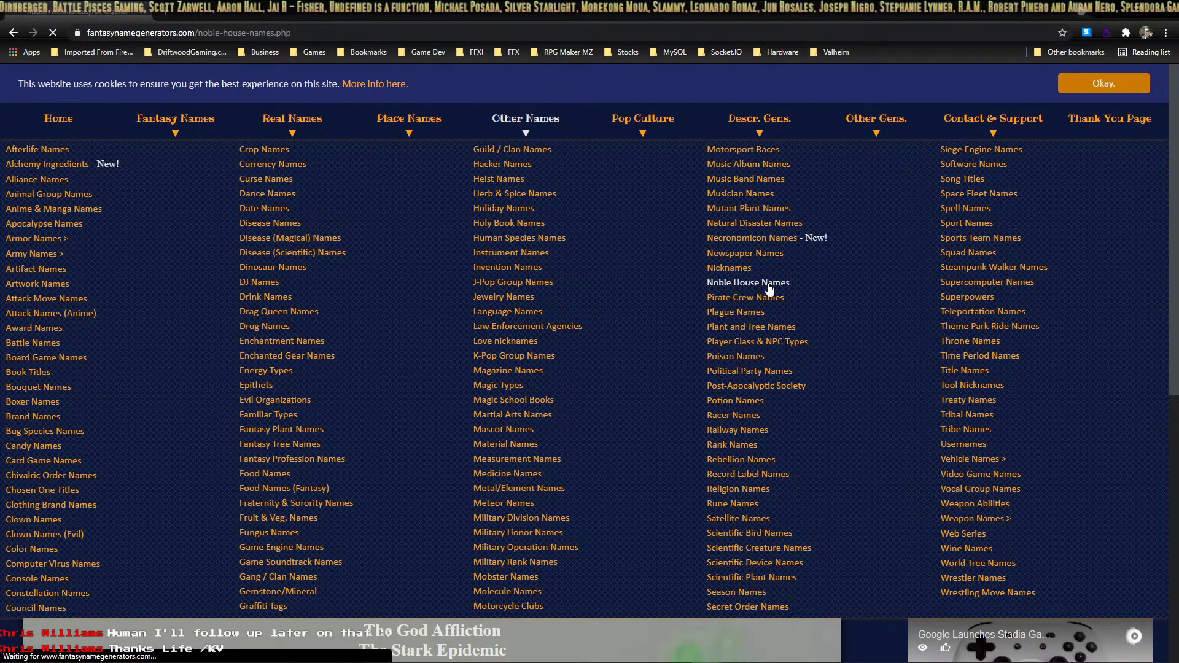
pyautogui.click(767, 283)
pyautogui.scroll(-1, 466, 504)
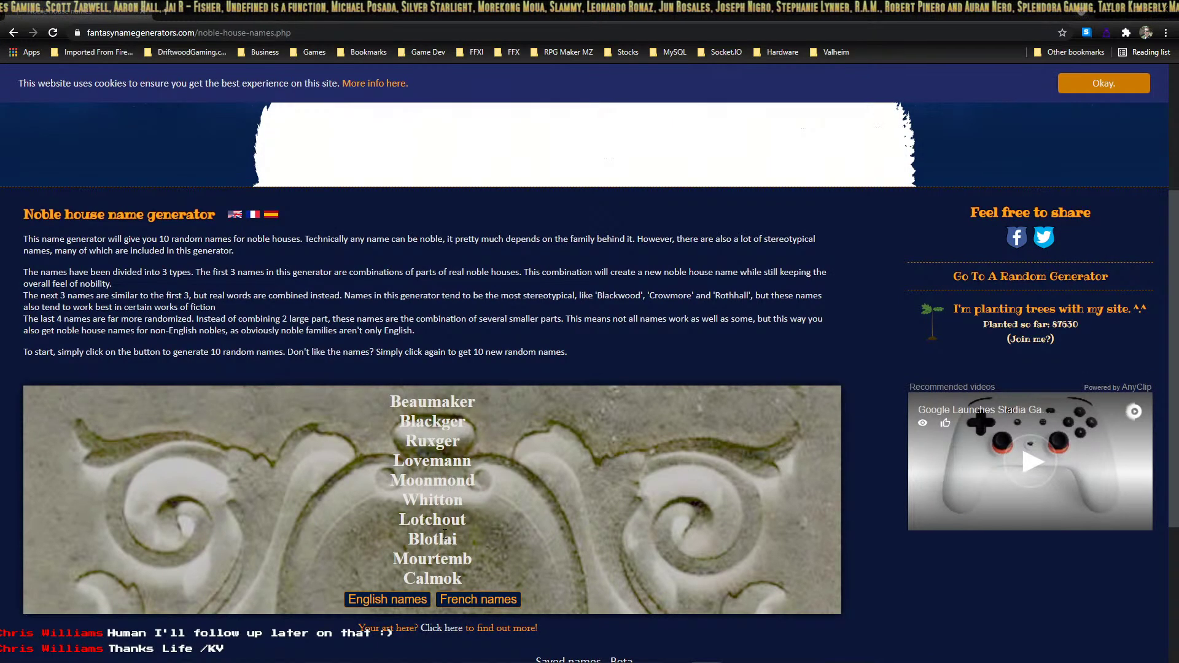
# Open the Superpower name generator and examine its suggestions, including Nail Manipulation and Venom Spit.
pyautogui.scroll(4, 458, 516)
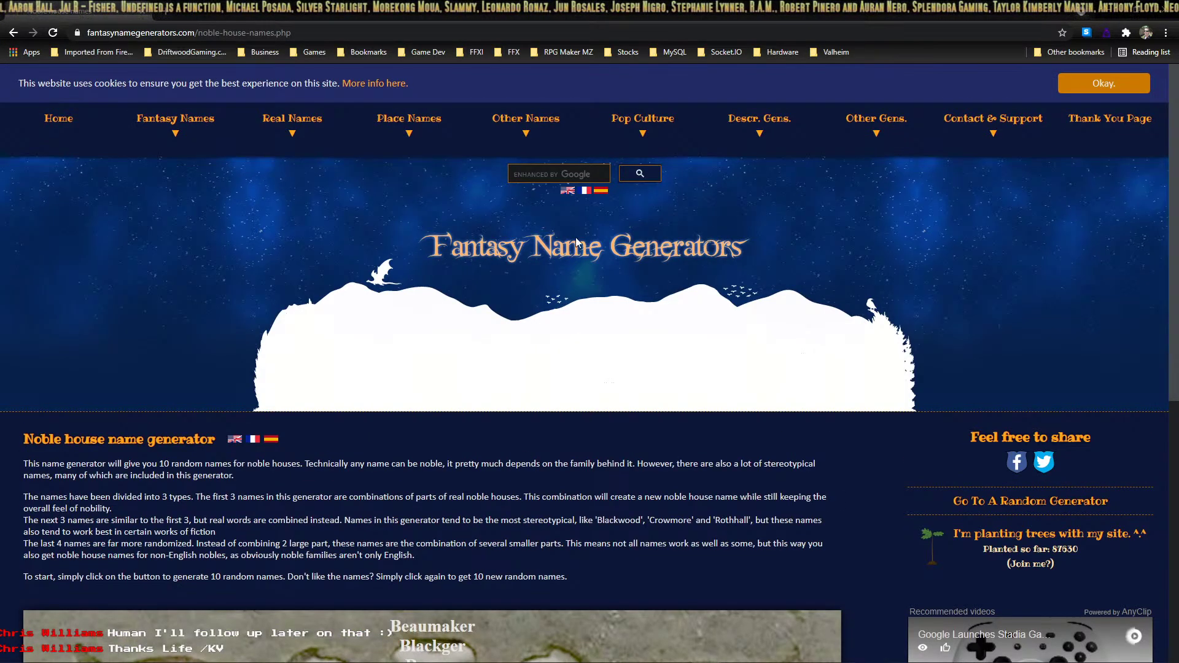
pyautogui.moveTo(542, 128)
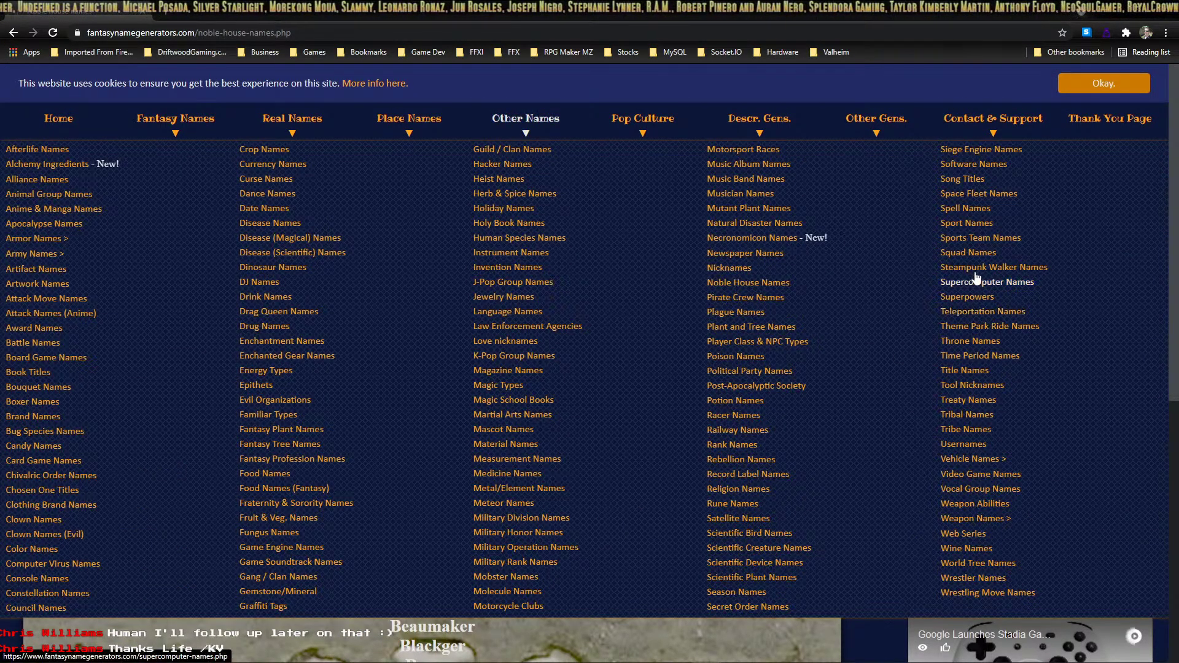
pyautogui.click(983, 300)
pyautogui.scroll(-4, 430, 467)
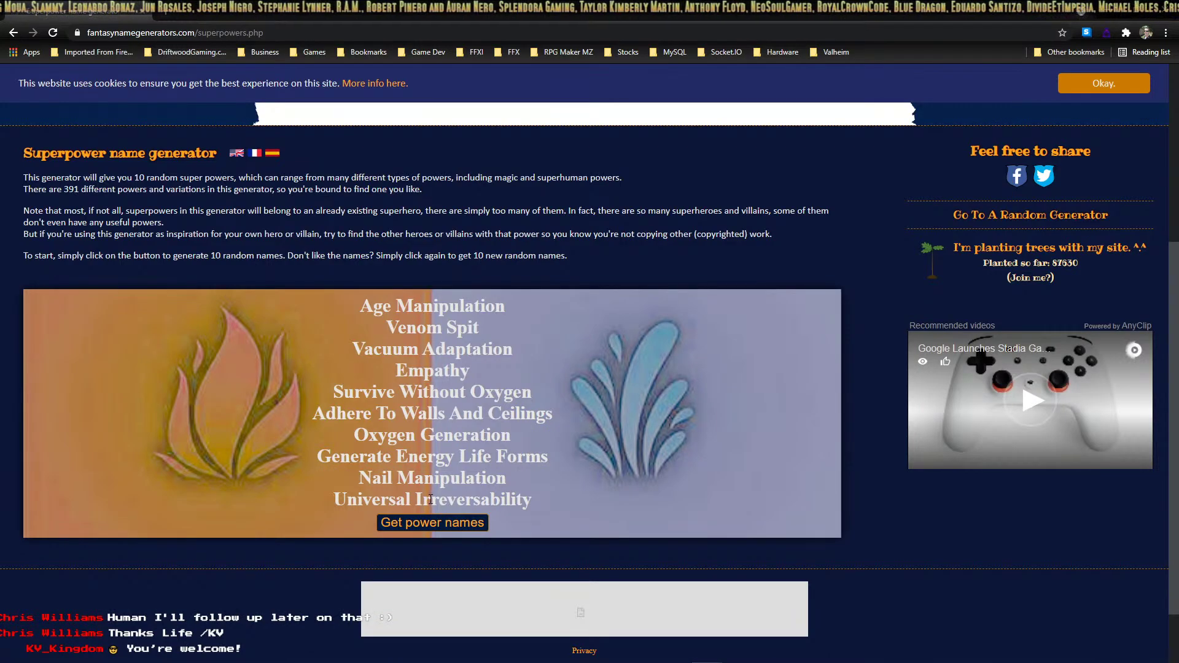
pyautogui.moveTo(504, 483); pyautogui.dragTo(361, 480)
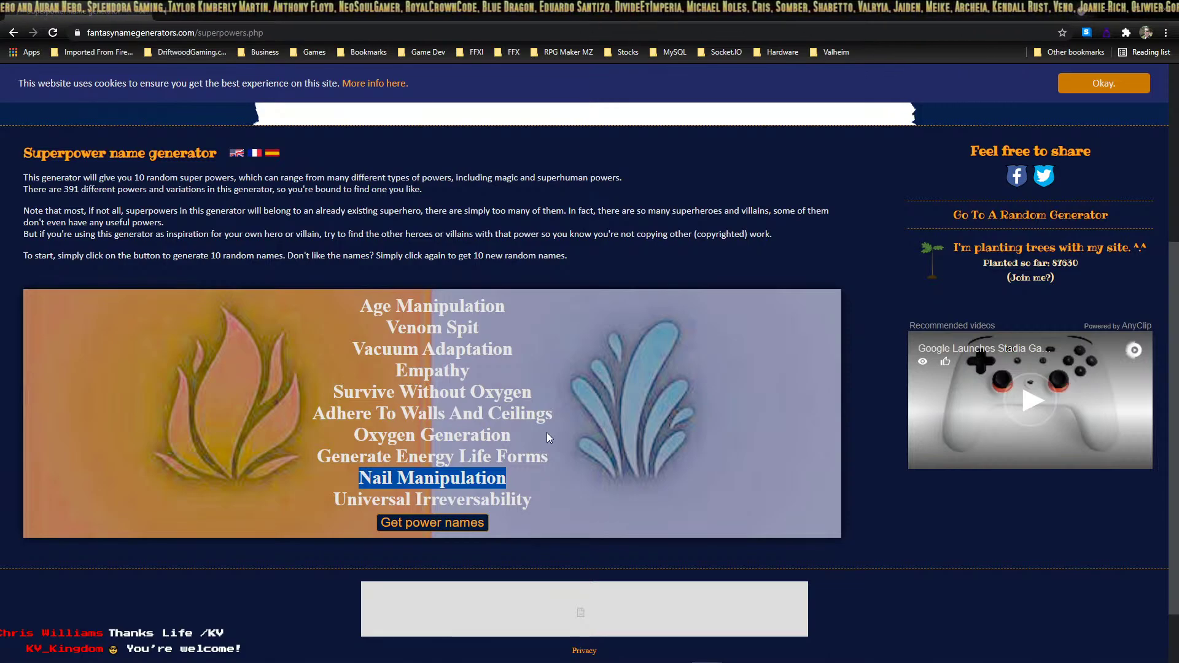
pyautogui.moveTo(505, 482); pyautogui.dragTo(380, 483)
pyautogui.click(380, 483)
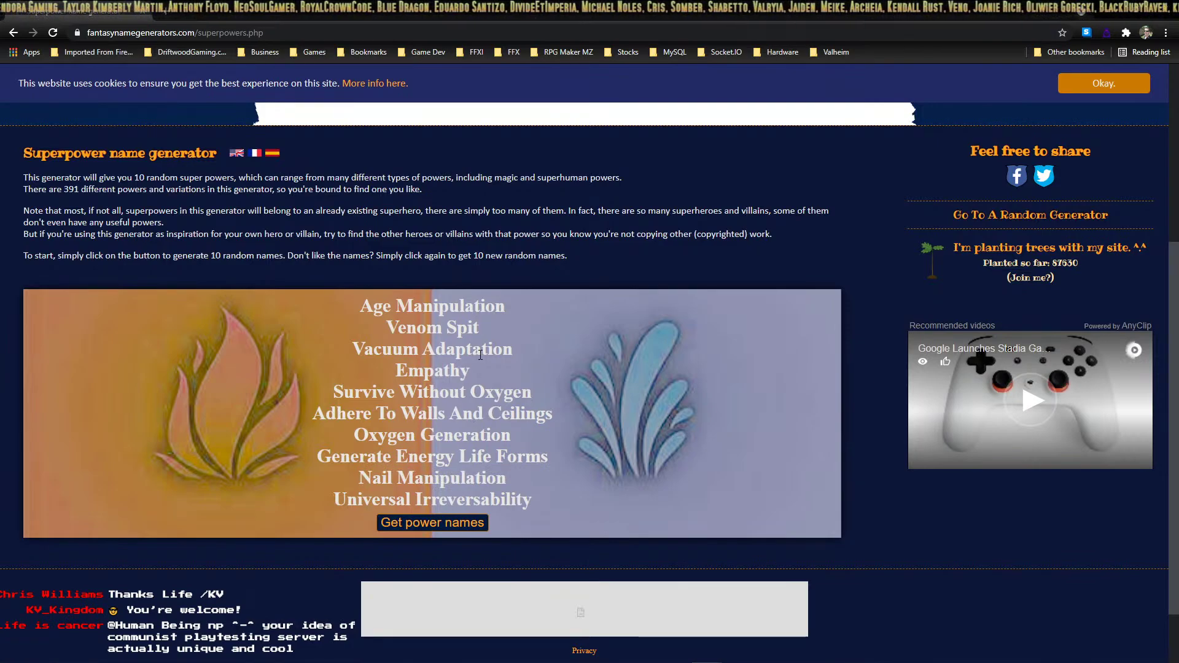
pyautogui.moveTo(489, 329)
pyautogui.mouseDown()
pyautogui.moveTo(379, 335)
pyautogui.moveTo(501, 339)
pyautogui.mouseUp()
pyautogui.click(445, 333)
pyautogui.click(501, 339)
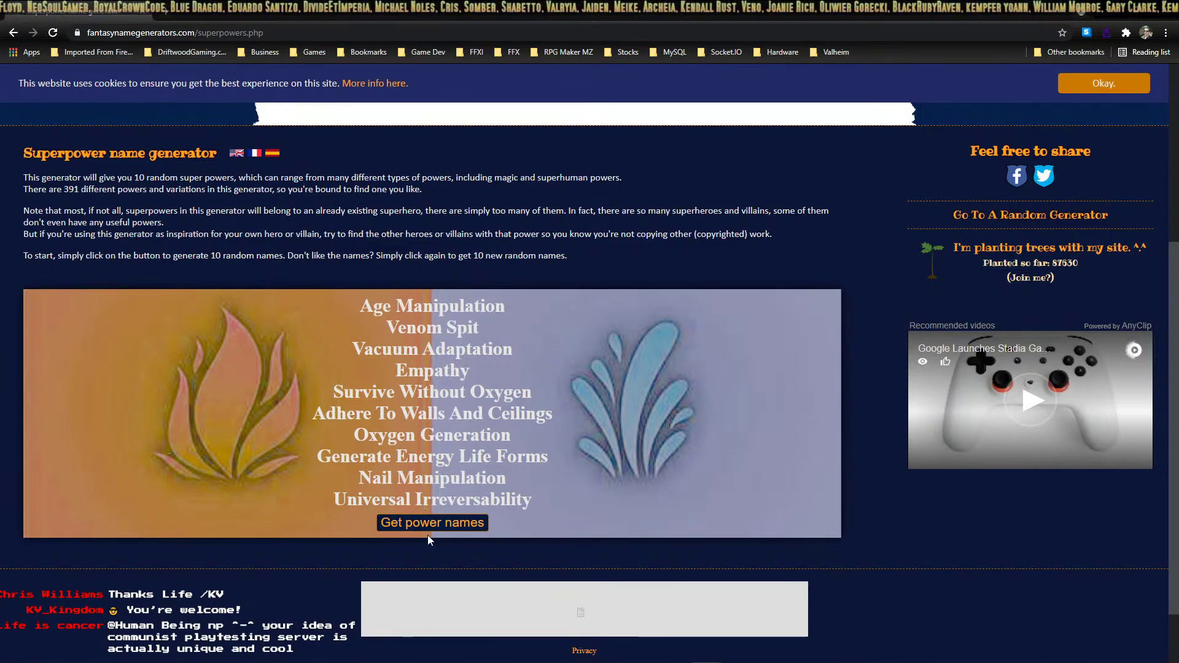
# Generate two more lists of superpower names and look through them for class ideas.
pyautogui.click(448, 522)
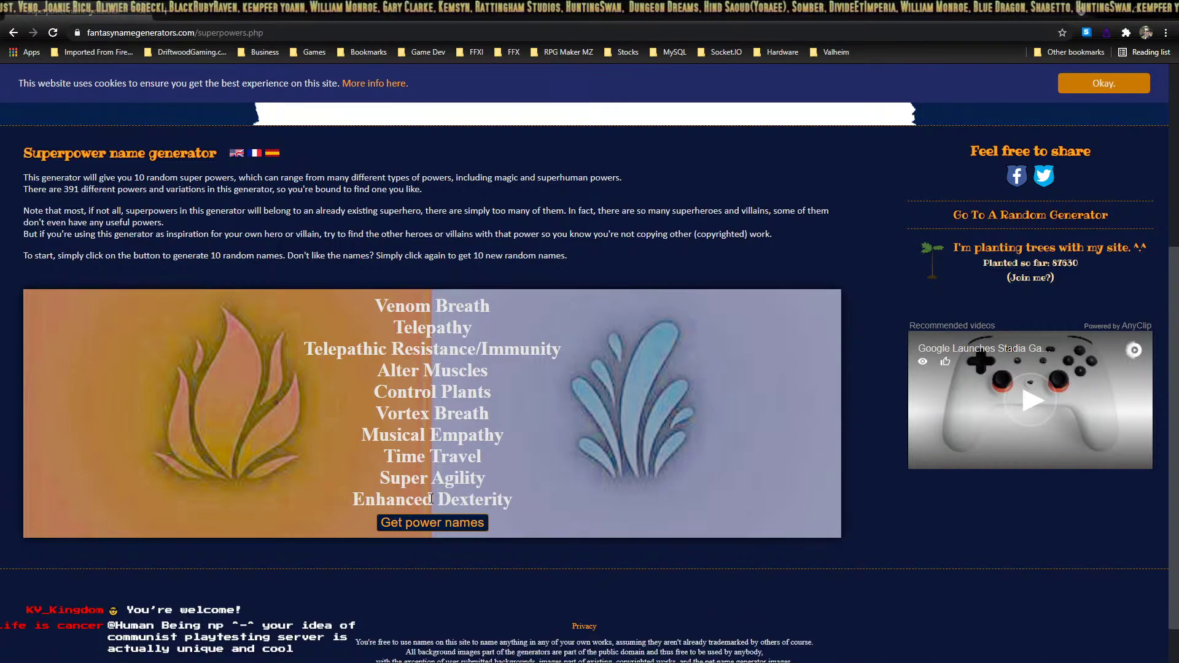
pyautogui.click(443, 530)
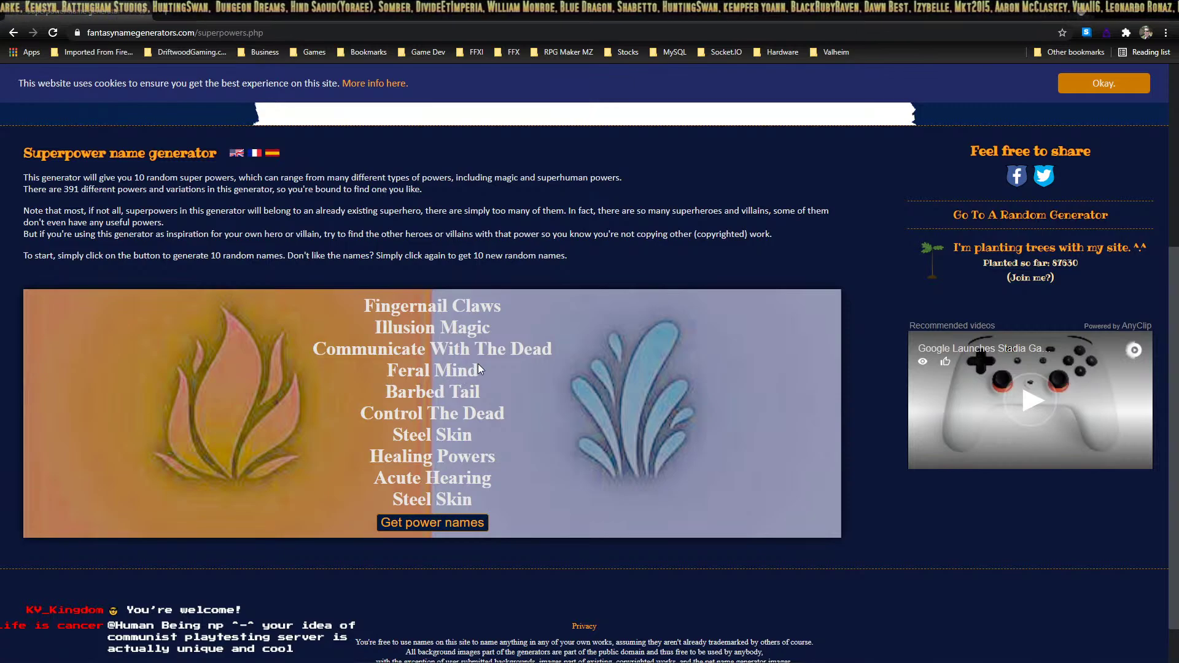
pyautogui.scroll(5, 483, 367)
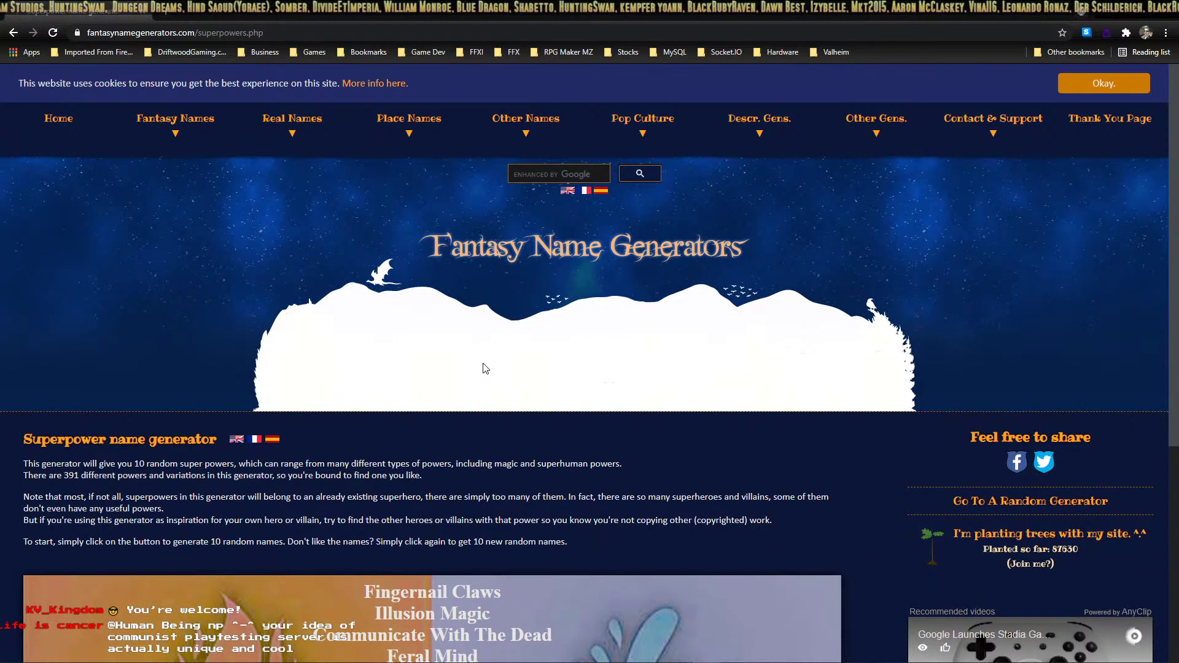
pyautogui.scroll(-3, 480, 368)
pyautogui.scroll(-2, 478, 366)
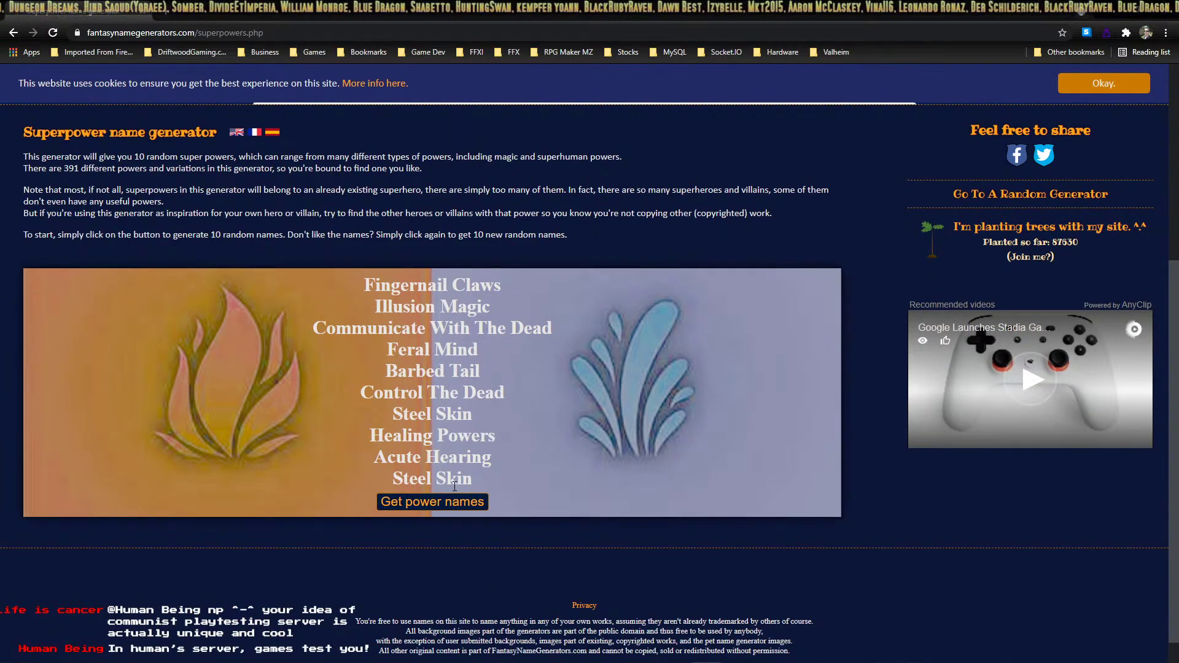
# Open the Potion name generator and generate a fresh list of English potion names.
pyautogui.scroll(5, 549, 297)
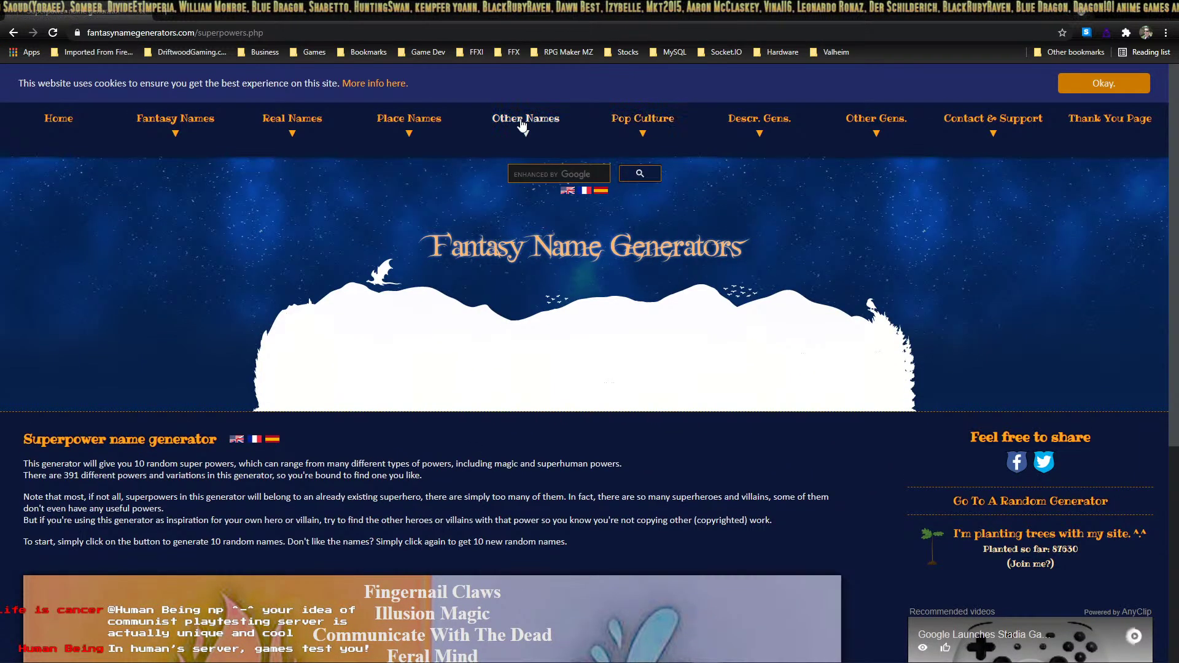
pyautogui.moveTo(525, 120)
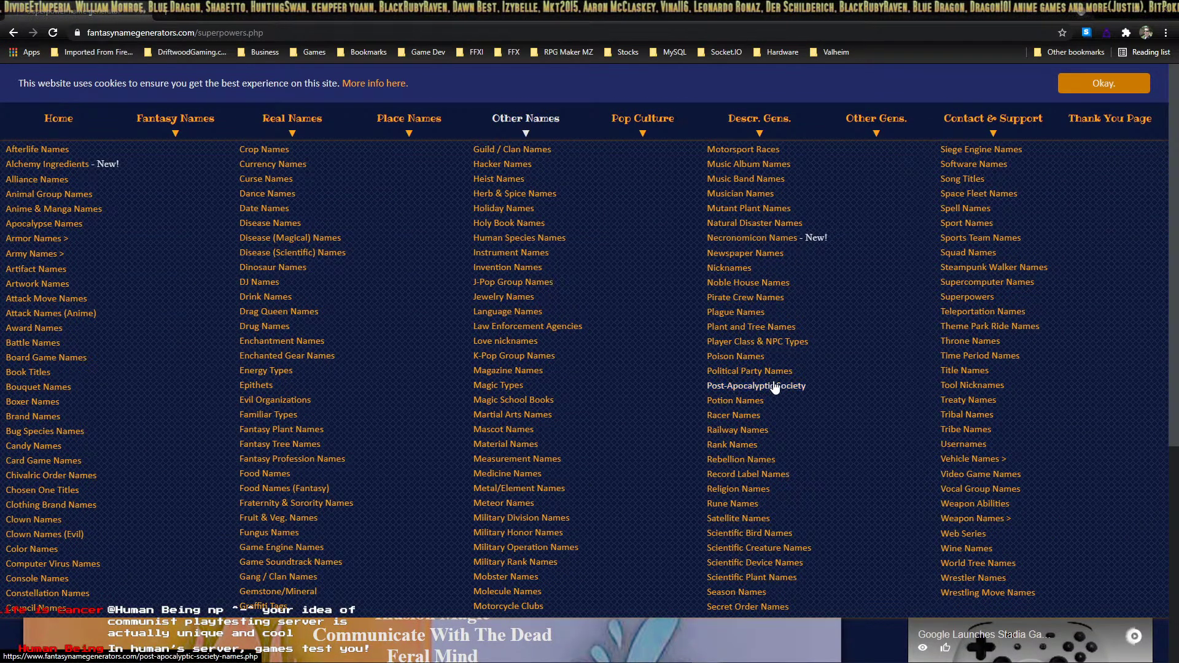
pyautogui.click(735, 401)
pyautogui.scroll(-5, 503, 452)
pyautogui.scroll(2, 503, 452)
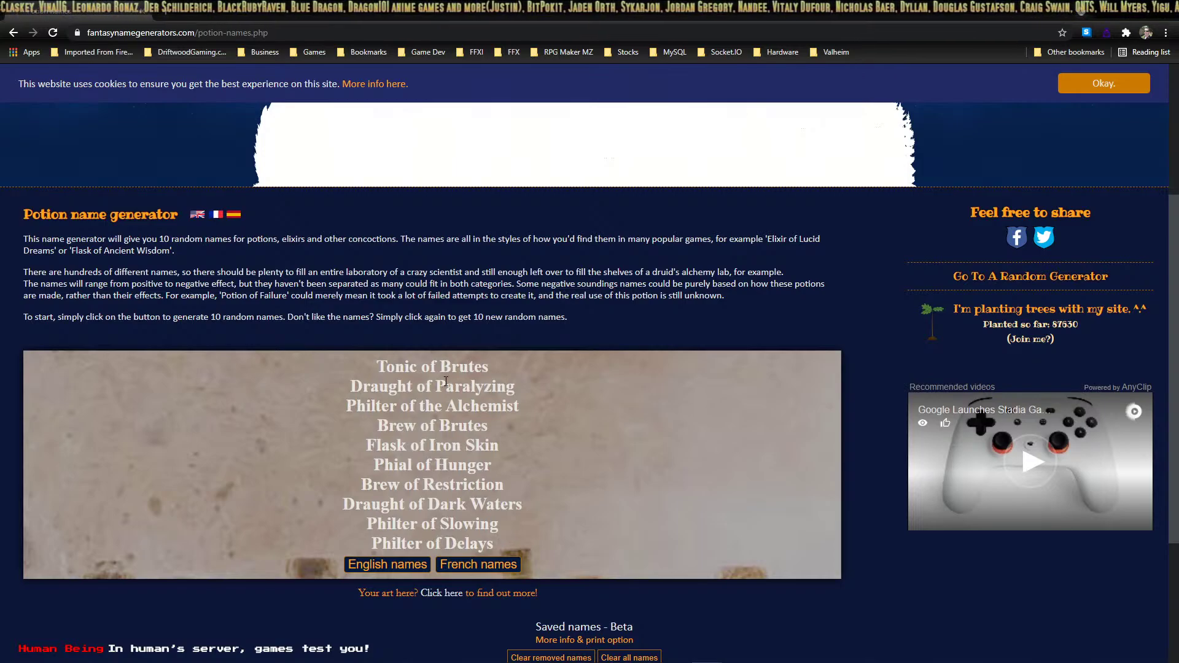
pyautogui.click(400, 568)
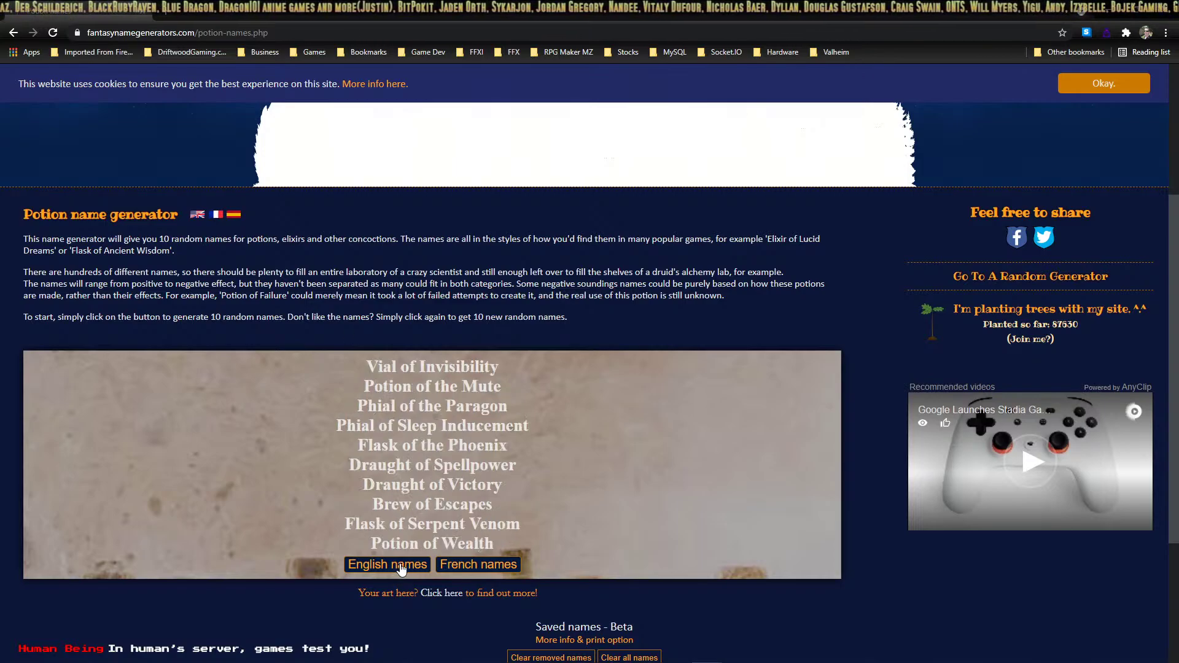
# Examine the generated potion names, highlighting candidates such as Draught of Spellpower, Brew of Escapes and Potion of Wealth.
pyautogui.moveTo(496, 507); pyautogui.dragTo(370, 507)
pyautogui.click(460, 497)
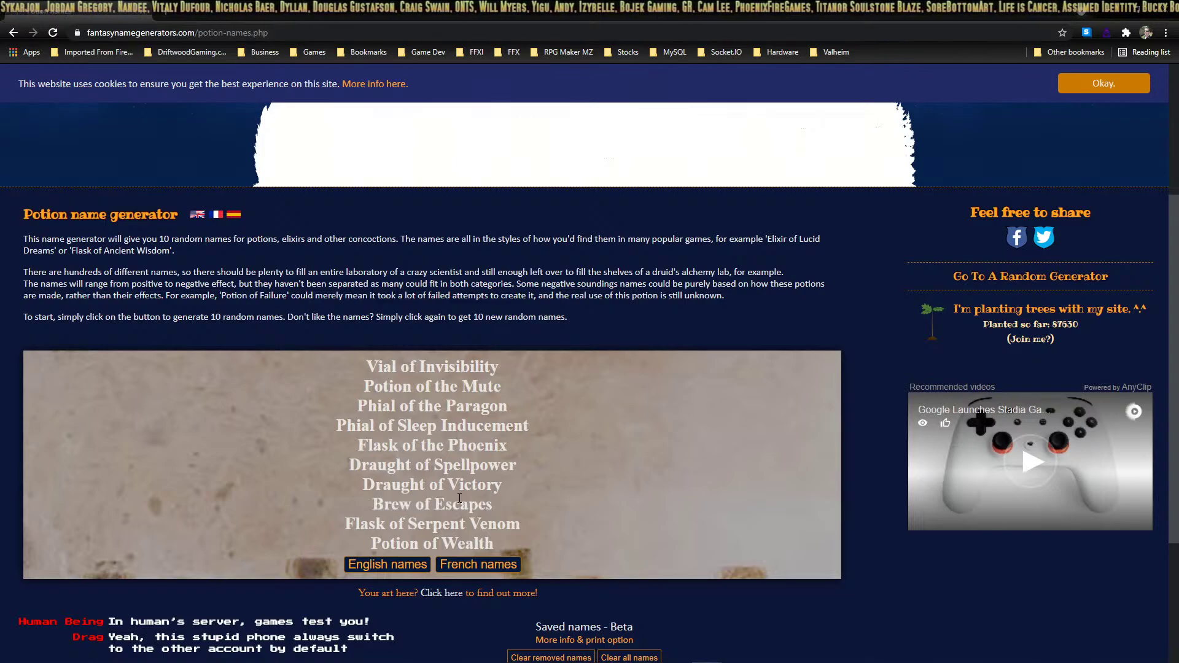
pyautogui.moveTo(498, 505); pyautogui.dragTo(373, 505)
pyautogui.tripleClick(459, 469)
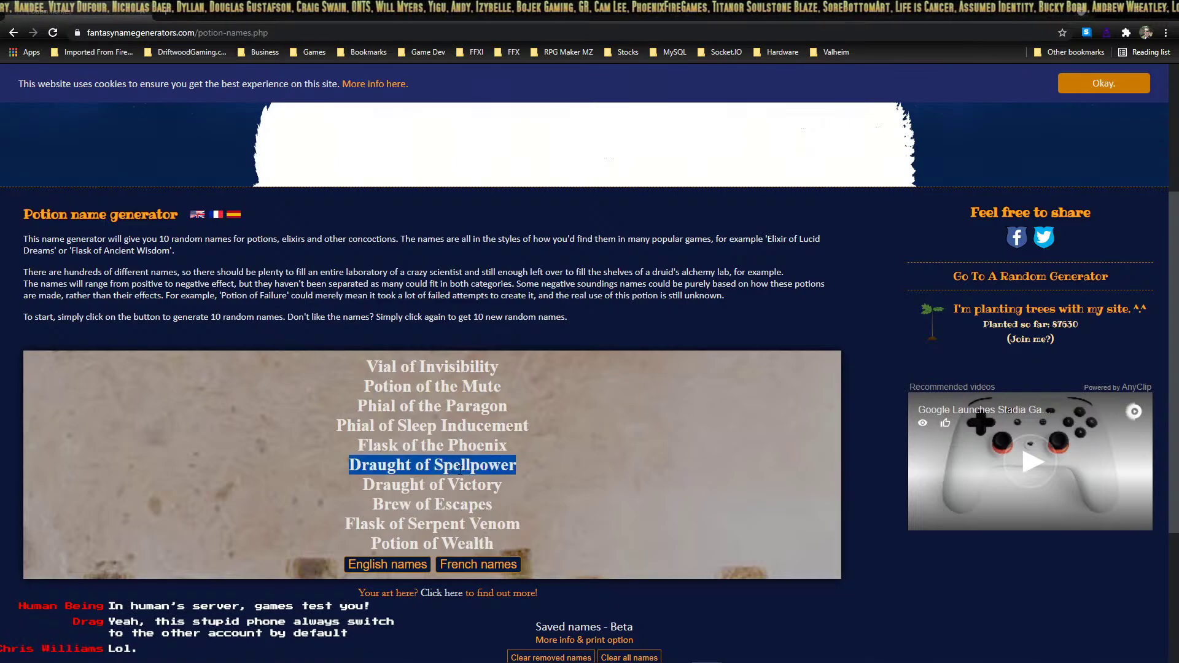
pyautogui.tripleClick(435, 498)
pyautogui.click(437, 508)
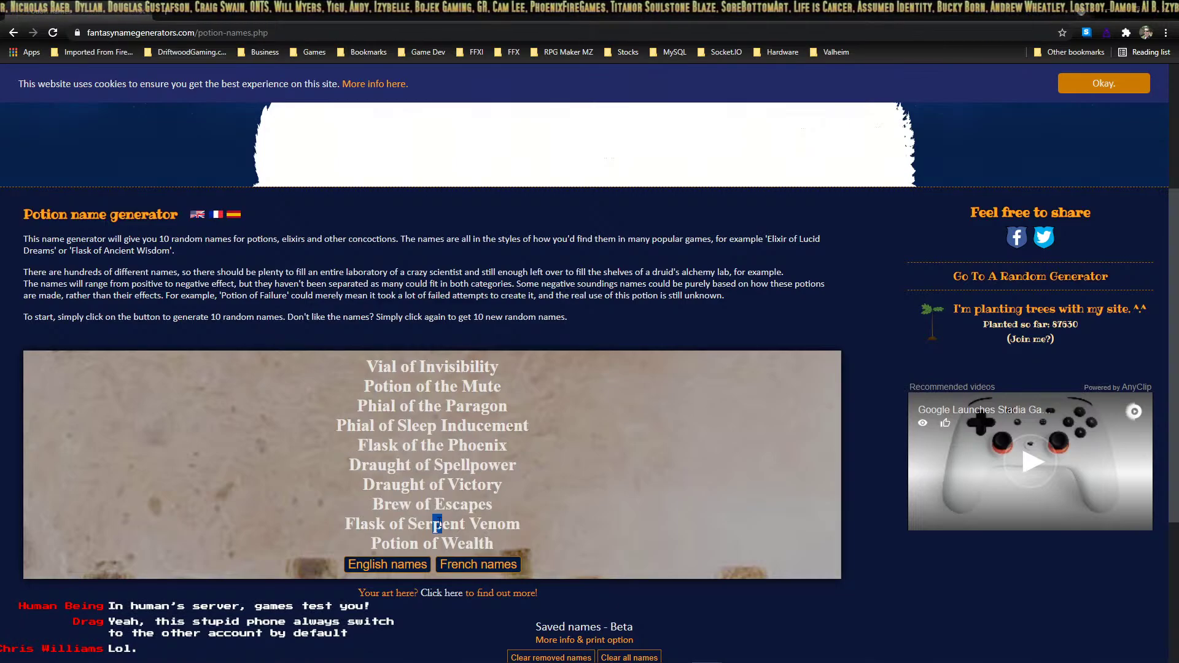
pyautogui.tripleClick(457, 527)
pyautogui.click(461, 530)
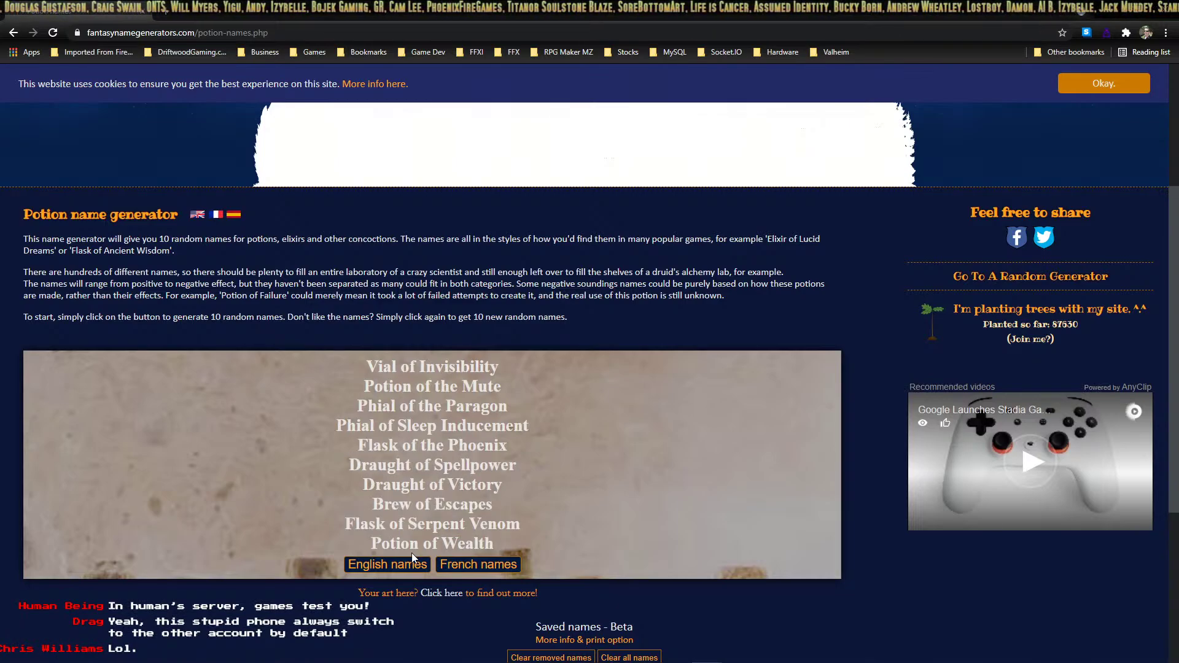
pyautogui.moveTo(494, 542); pyautogui.dragTo(371, 545)
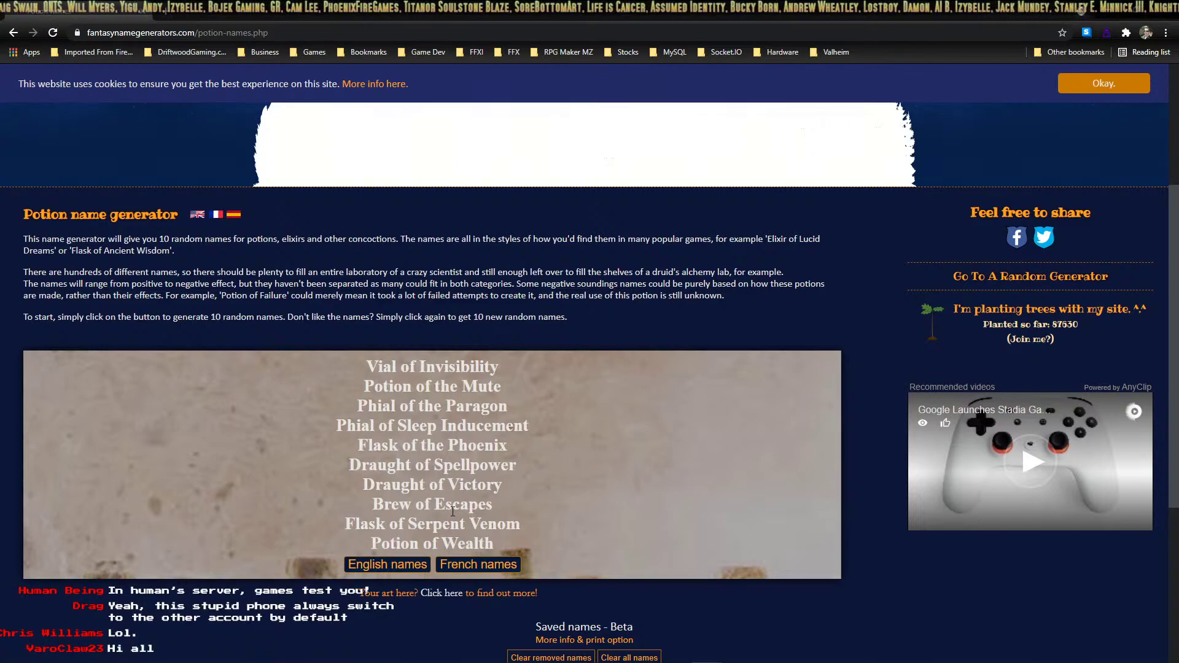
pyautogui.tripleClick(423, 506)
# Generate another list of English potion names and consider Flask of Death, Elixir of Discretion and Flask of the High Mage.
pyautogui.click(405, 569)
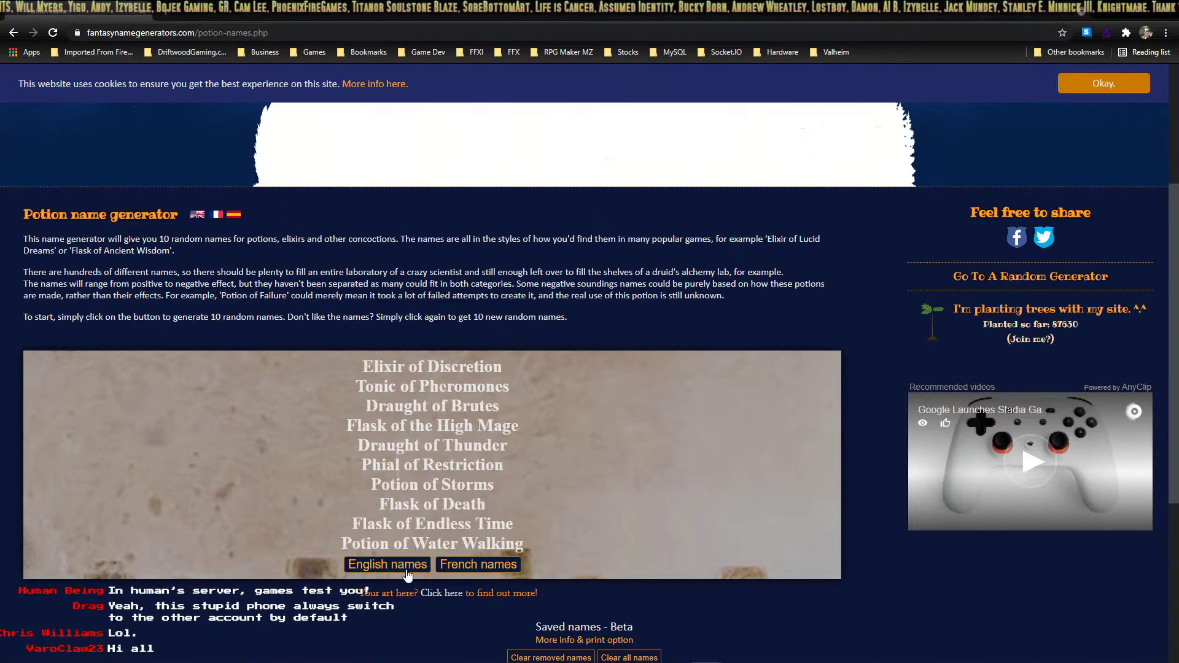
pyautogui.tripleClick(396, 485)
pyautogui.click(430, 504)
pyautogui.tripleClick(430, 504)
pyautogui.click(495, 508)
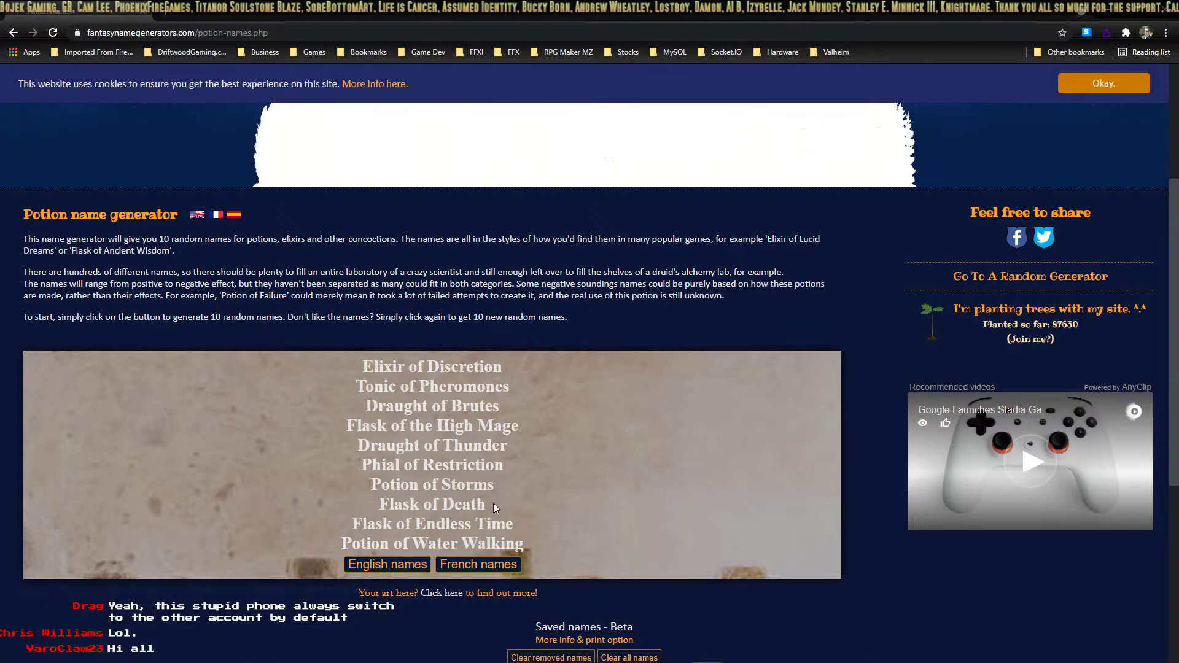
pyautogui.moveTo(495, 507); pyautogui.dragTo(380, 505)
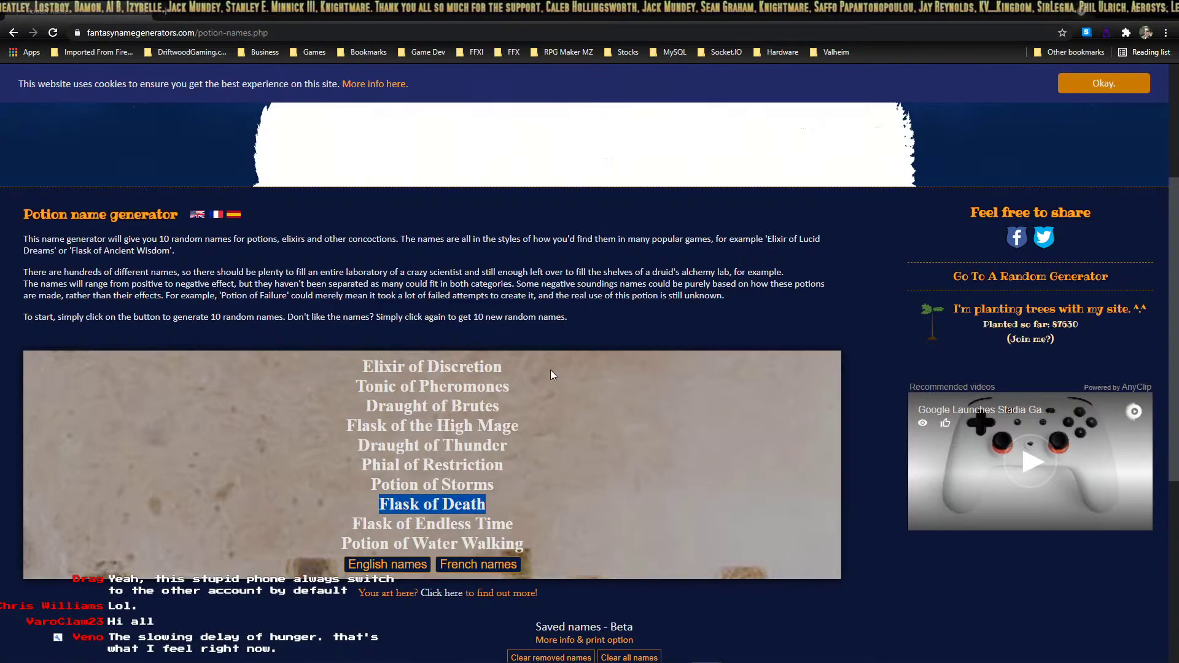
pyautogui.moveTo(509, 371); pyautogui.dragTo(361, 371)
pyautogui.tripleClick(443, 428)
# Open the Drink name generator and examine its suggestions, including Sweet Pop, Forest Rum and Milky Talon.
pyautogui.scroll(3, 451, 513)
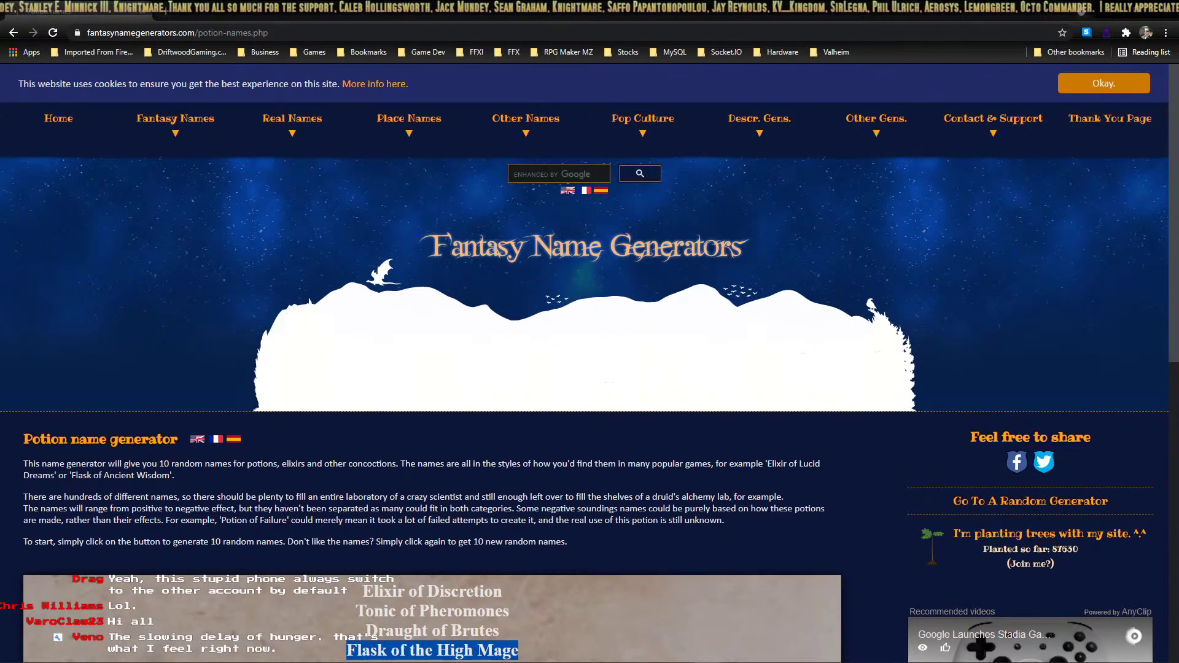
pyautogui.moveTo(516, 126)
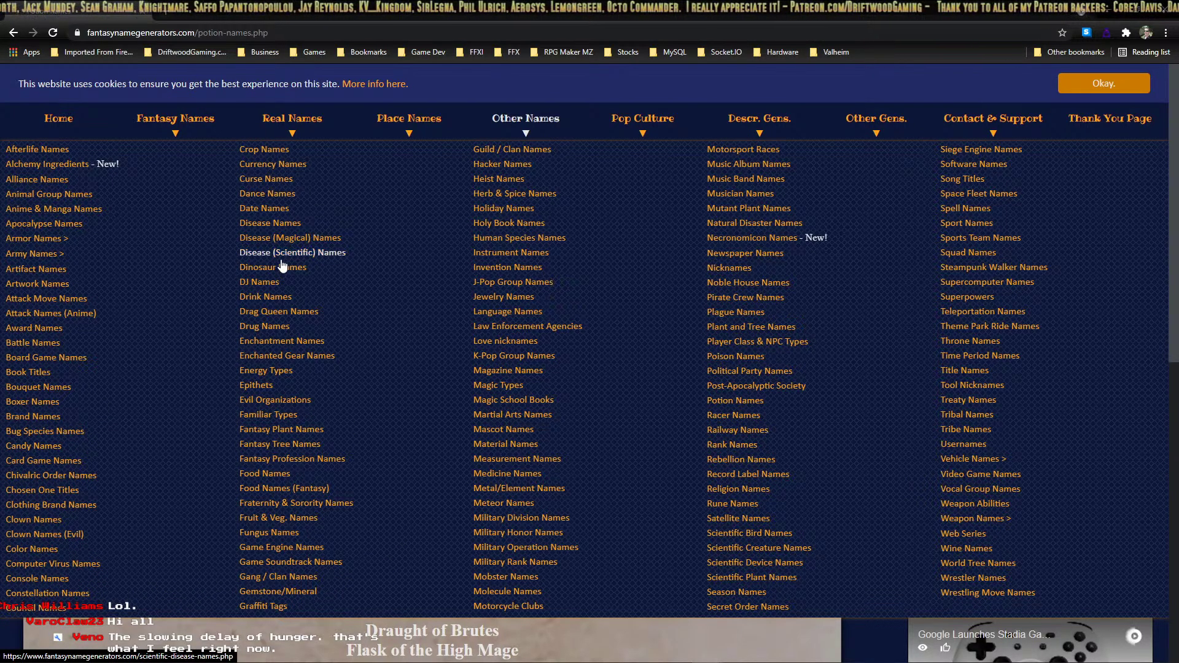
pyautogui.click(277, 297)
pyautogui.scroll(-4, 593, 554)
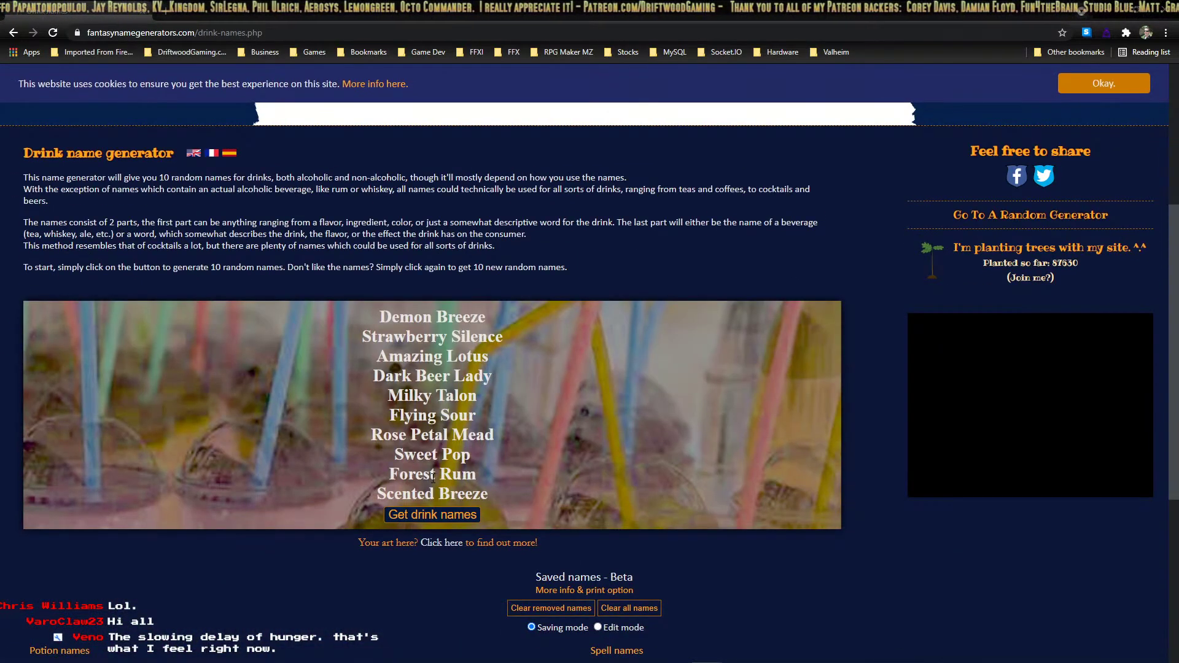
pyautogui.click(489, 476)
pyautogui.click(430, 455)
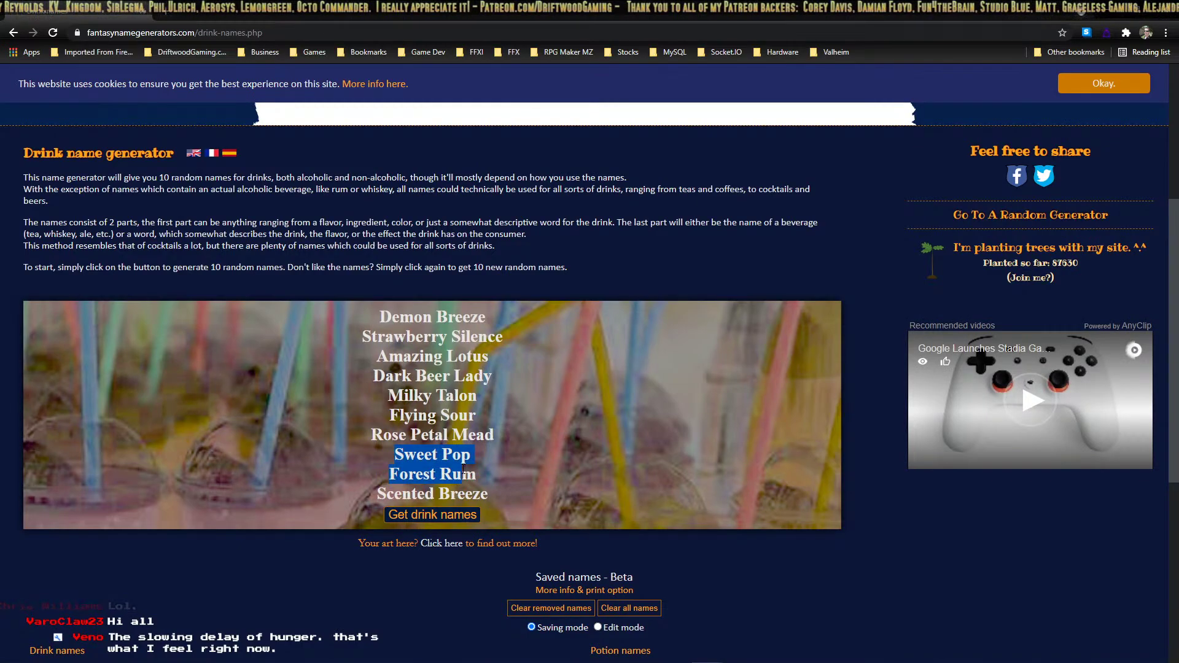
pyautogui.moveTo(387, 416); pyautogui.dragTo(372, 377)
pyautogui.moveTo(485, 399); pyautogui.dragTo(447, 399)
# Open the J-Pop group name generator and examine its suggestions, highlighting Imagination Morning and Imagination Sisters.
pyautogui.scroll(5, 502, 391)
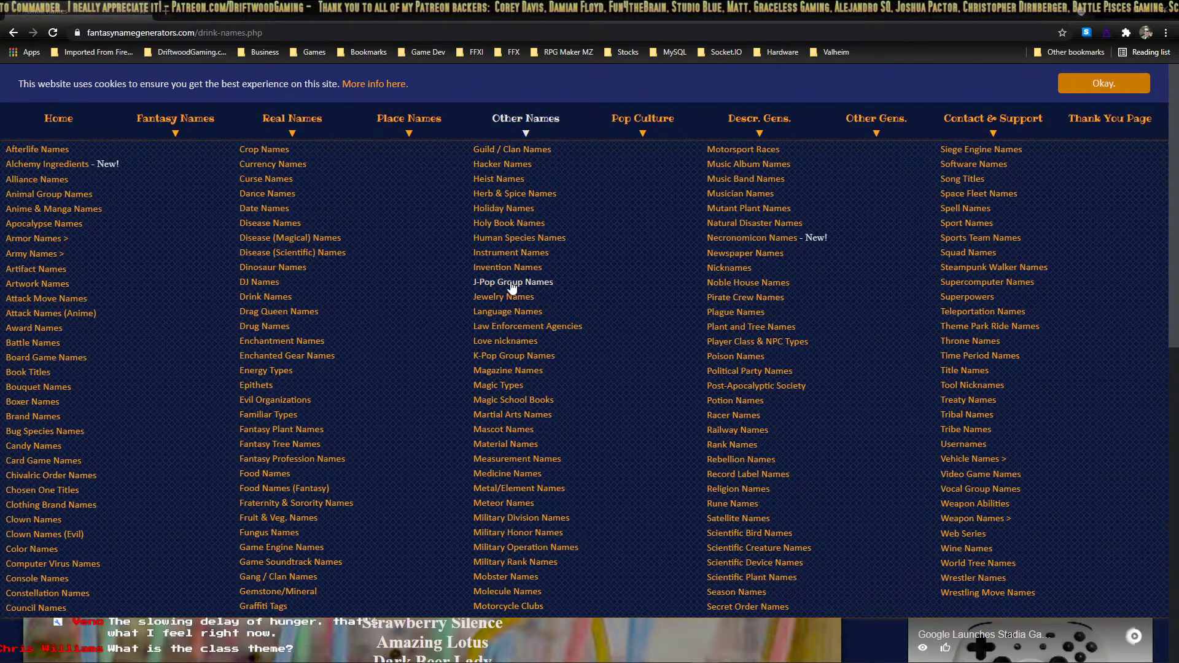
pyautogui.click(511, 283)
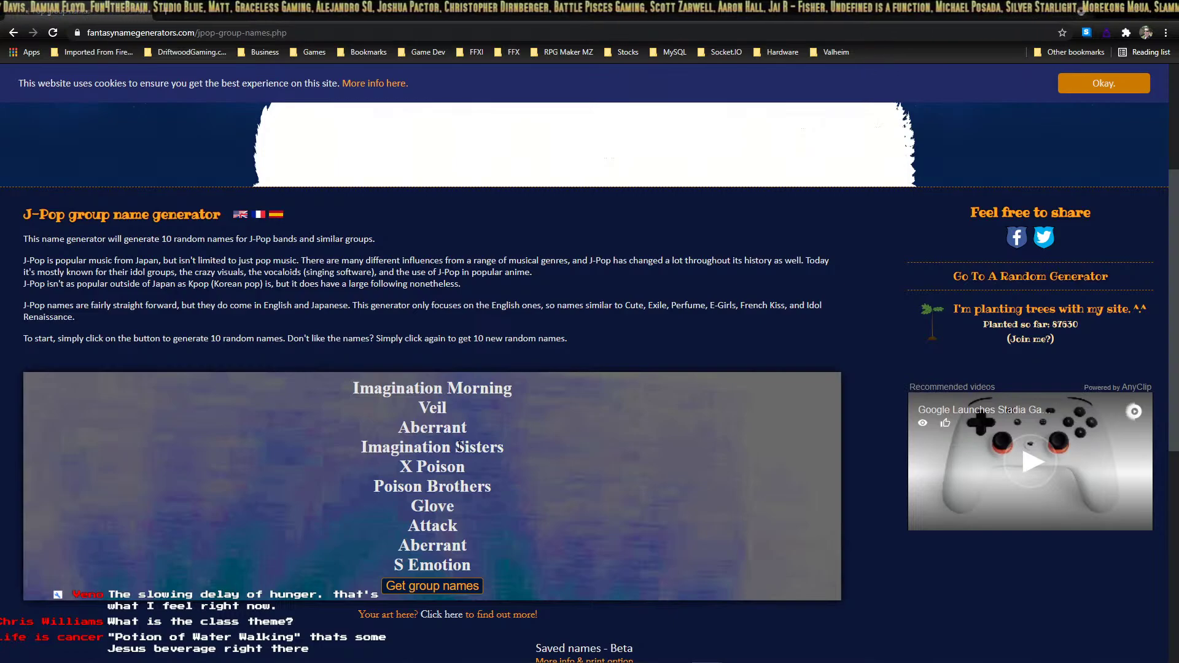
pyautogui.moveTo(527, 390); pyautogui.dragTo(351, 391)
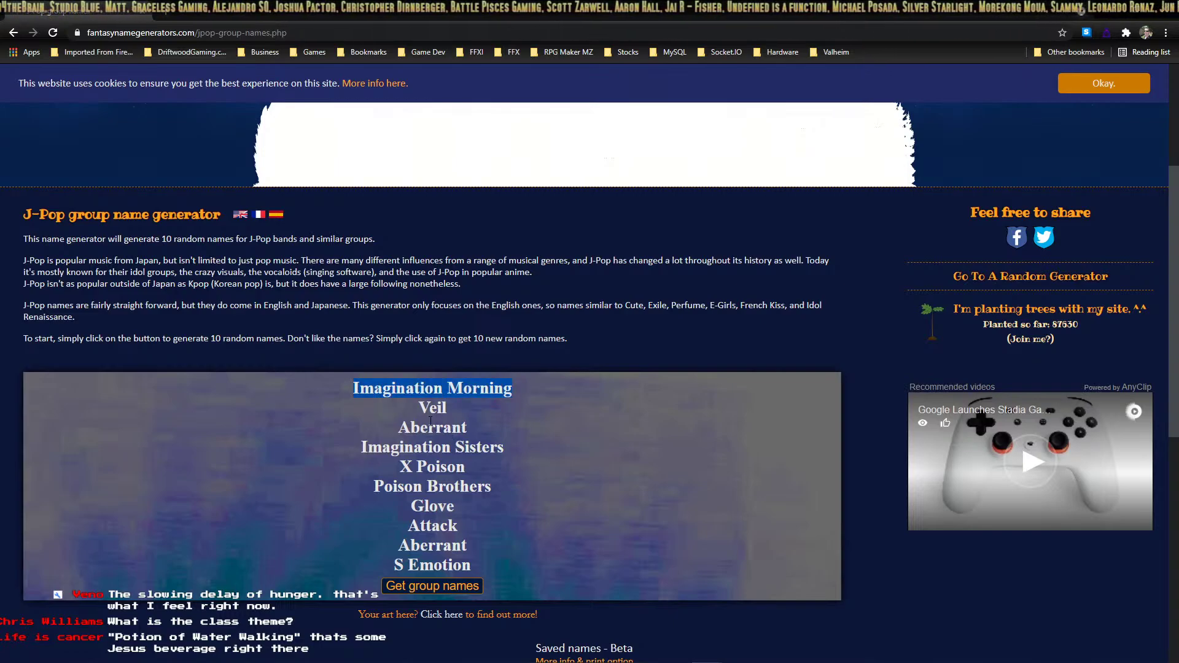
pyautogui.tripleClick(469, 448)
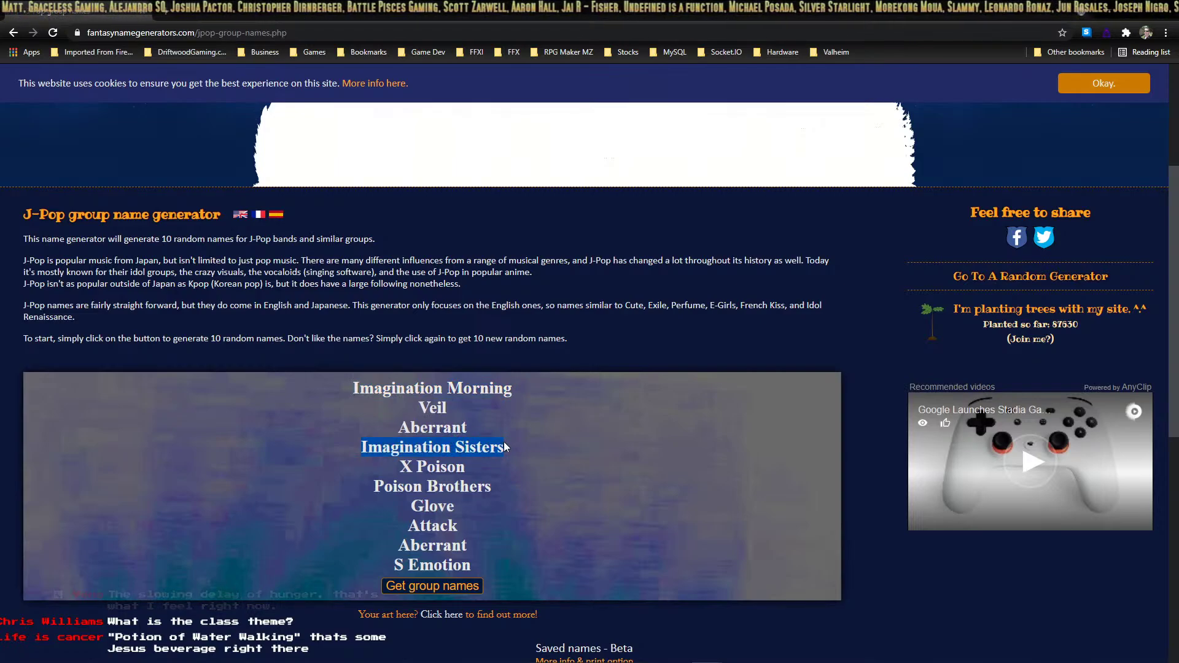
# Examine the remaining J-Pop group name suggestions, highlighting Imagination Sisters, X Poison, Poison Brothers and Glove.
pyautogui.click(444, 434)
pyautogui.doubleClick(444, 434)
pyautogui.moveTo(507, 454); pyautogui.dragTo(344, 452)
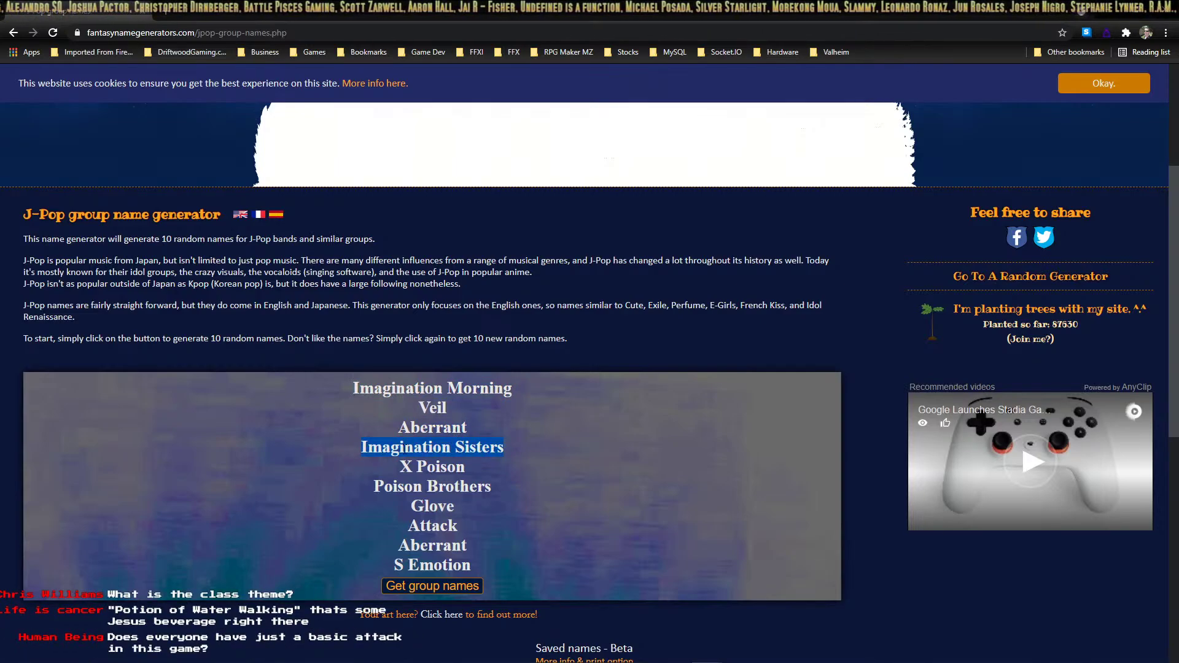
pyautogui.moveTo(399, 478); pyautogui.dragTo(479, 479)
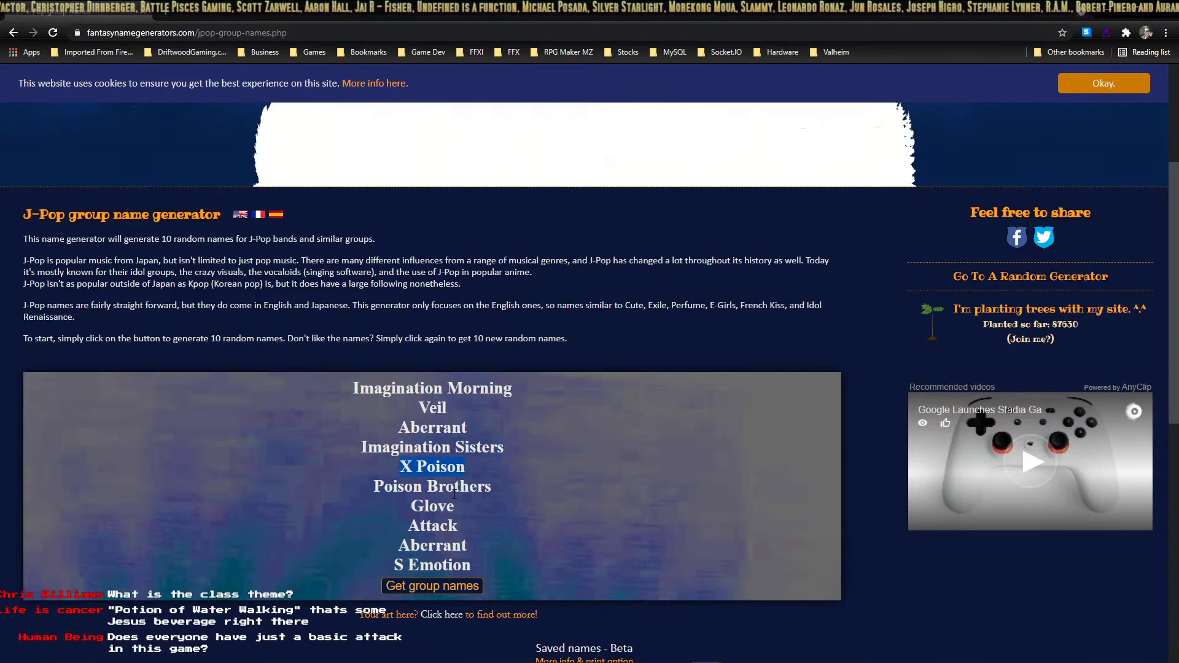
pyautogui.tripleClick(476, 490)
pyautogui.doubleClick(451, 507)
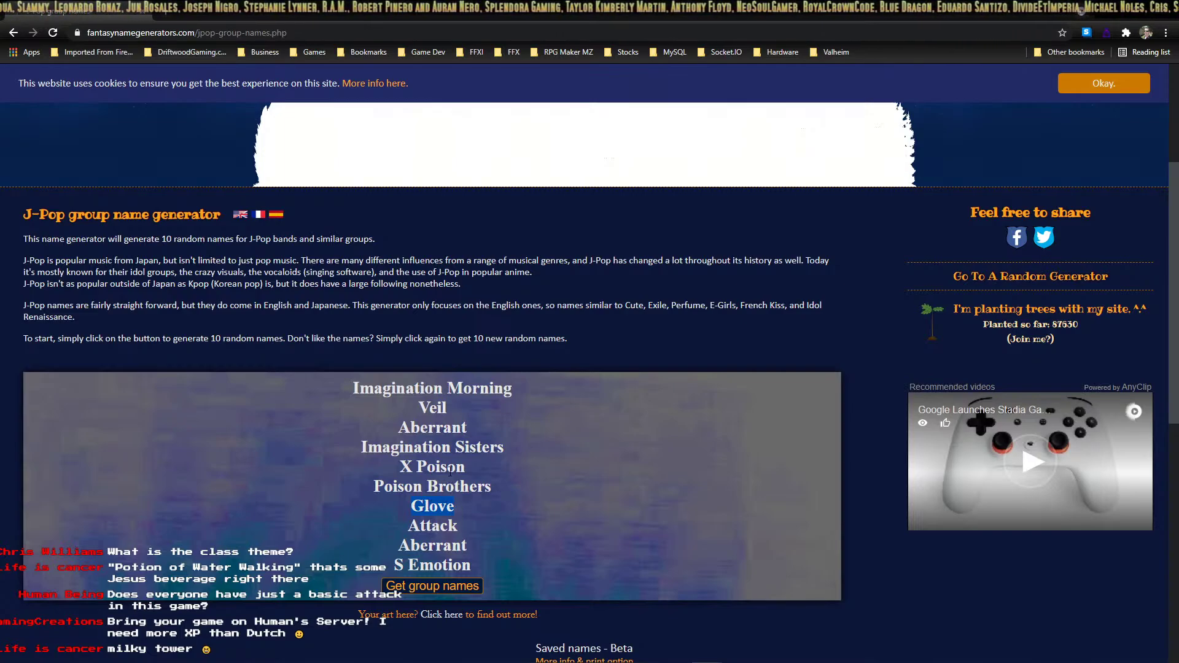
# Generate another list of J-Pop group names and consider Paradise, X Cannon, W Flower, Imagination, Quake and Relax.
pyautogui.click(418, 588)
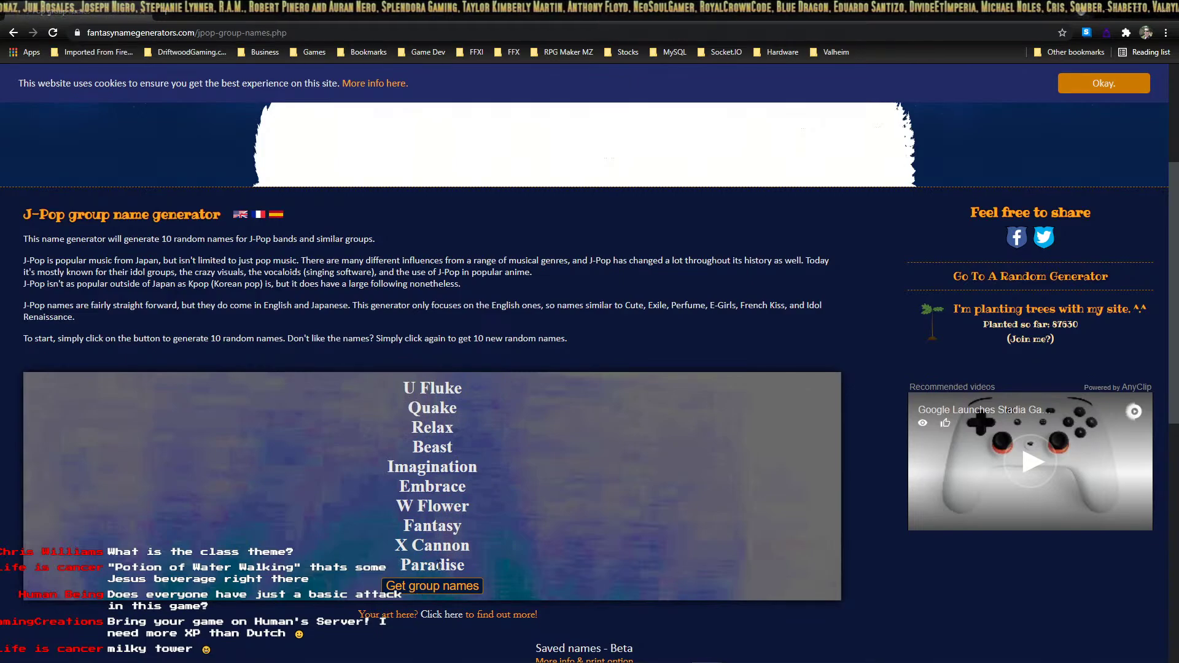
pyautogui.doubleClick(465, 564)
pyautogui.tripleClick(461, 546)
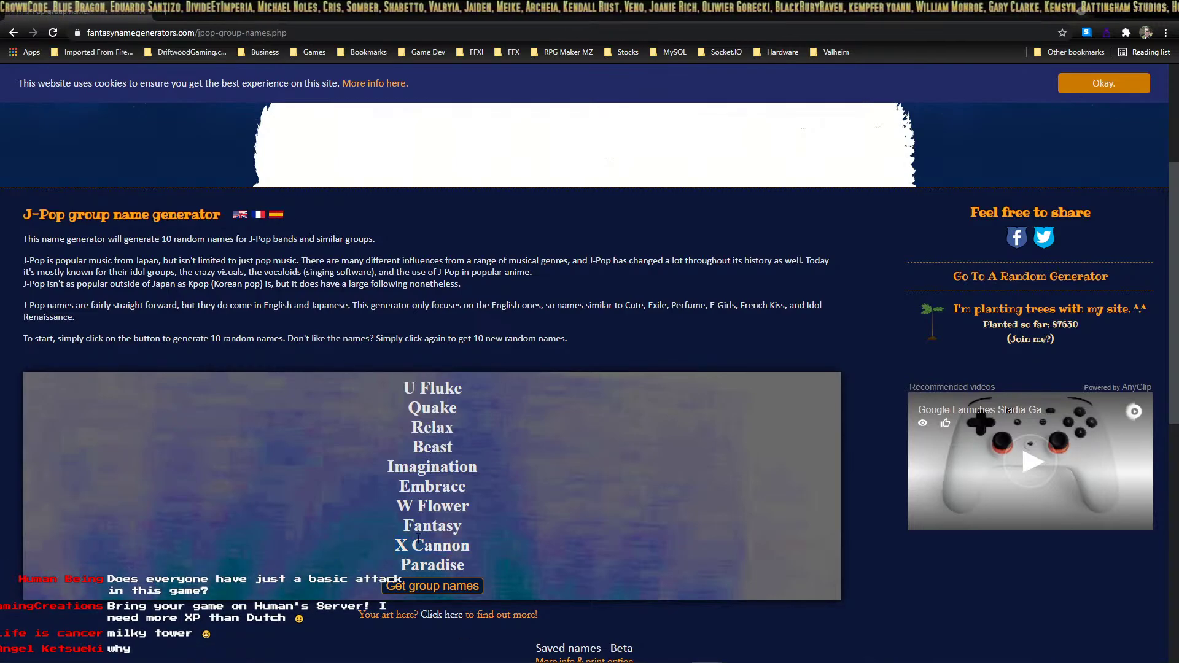
pyautogui.moveTo(474, 514); pyautogui.dragTo(395, 507)
pyautogui.doubleClick(439, 468)
pyautogui.doubleClick(439, 428)
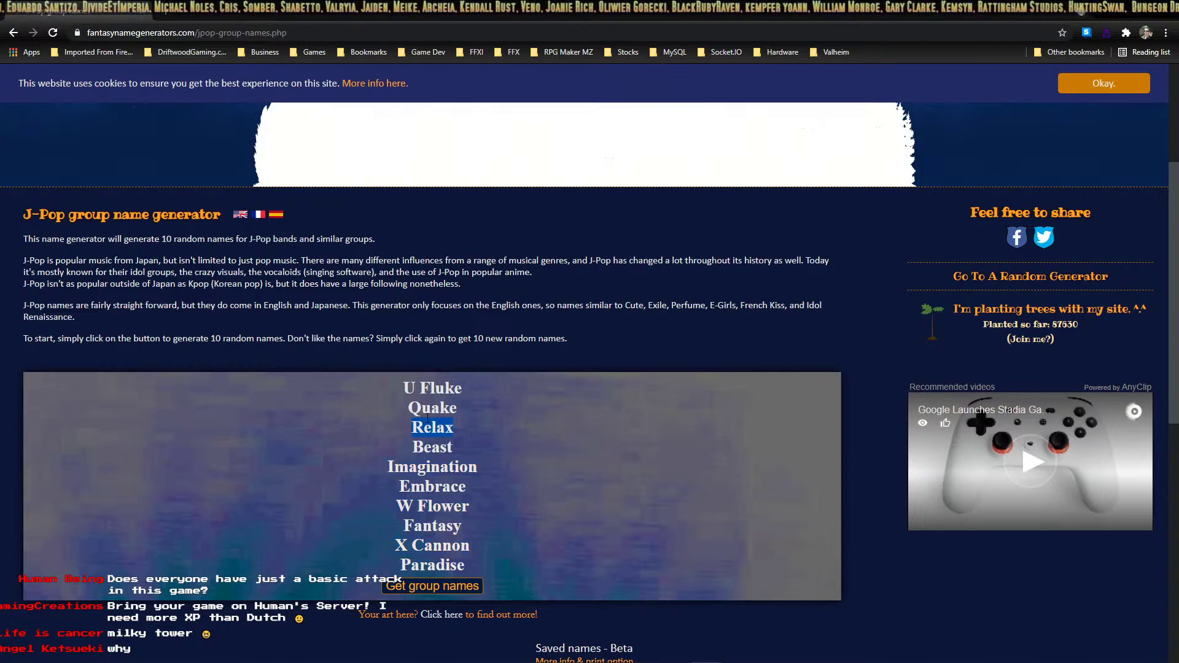
pyautogui.doubleClick(442, 408)
pyautogui.doubleClick(439, 429)
pyautogui.doubleClick(439, 468)
pyautogui.doubleClick(457, 428)
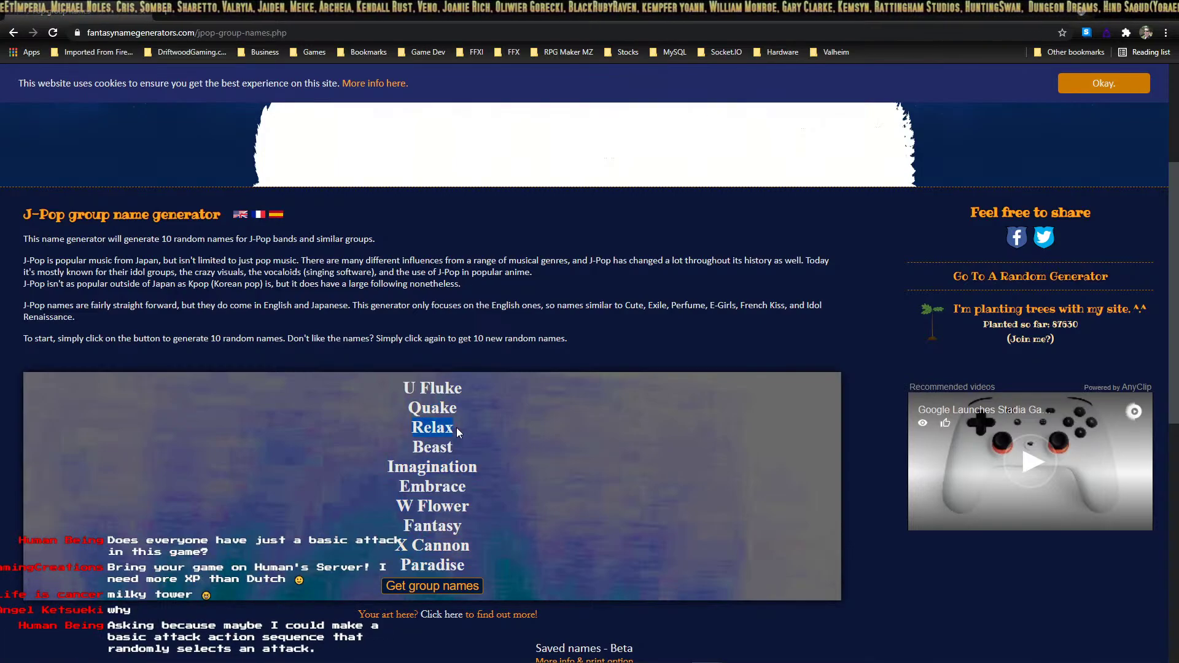
pyautogui.click(456, 433)
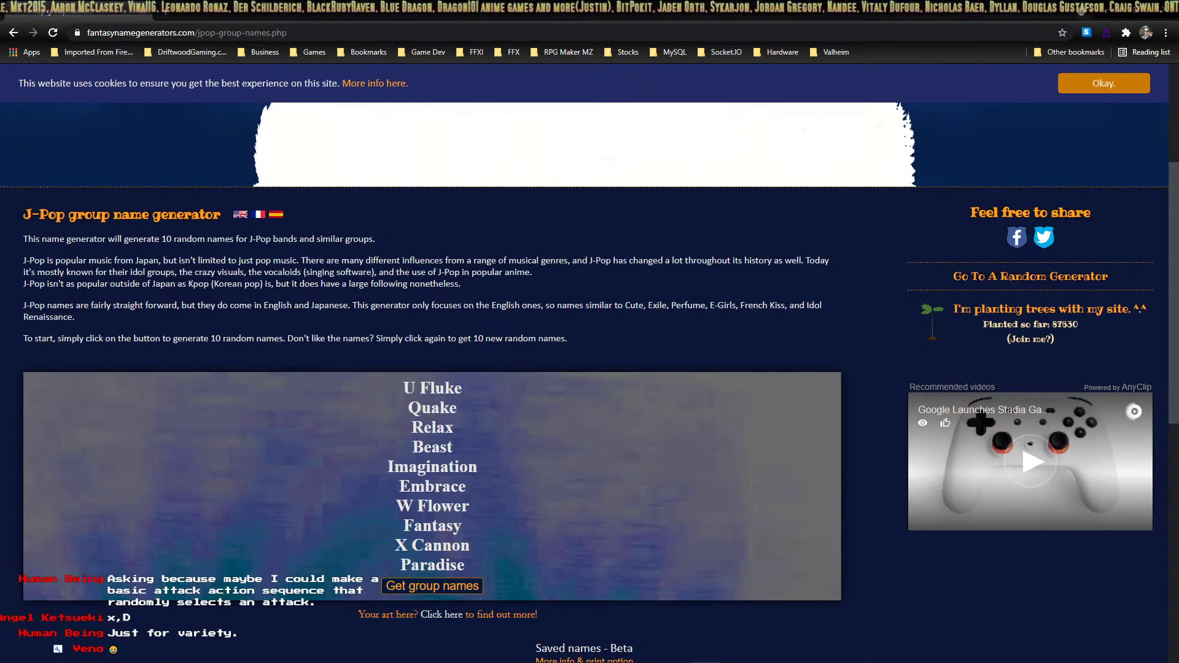
# Switch to RPG Maker MZ and copy all commands of the Nerd Attack common event as text.
pyautogui.hotkey('alt', 'Tab')
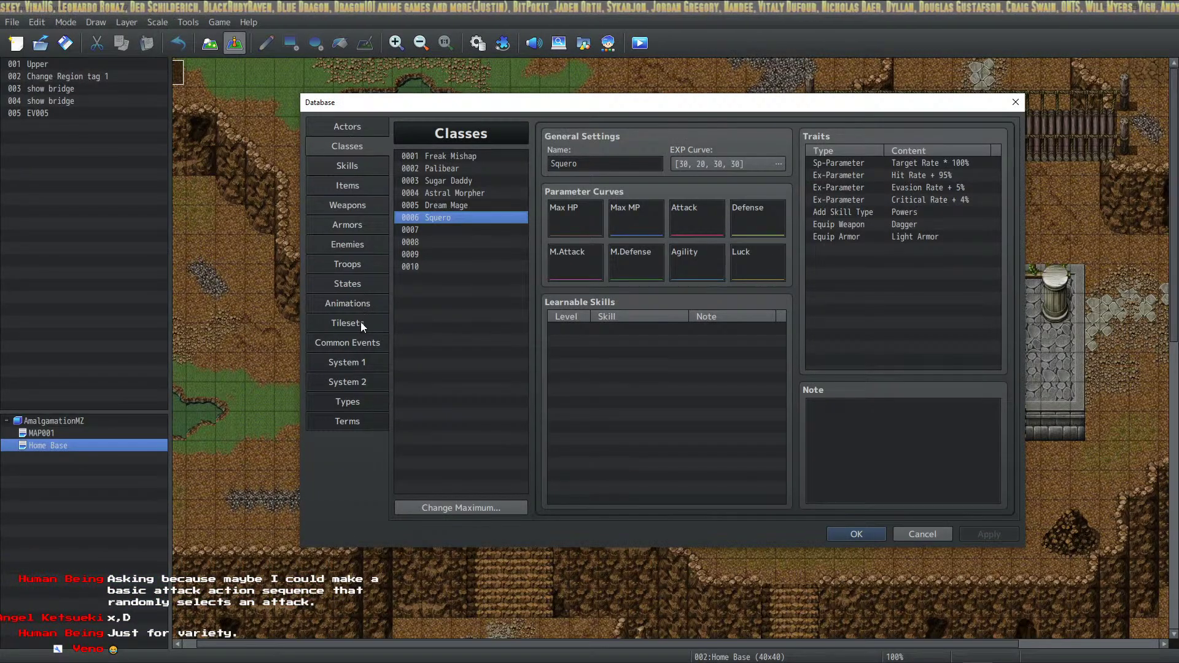
pyautogui.click(348, 362)
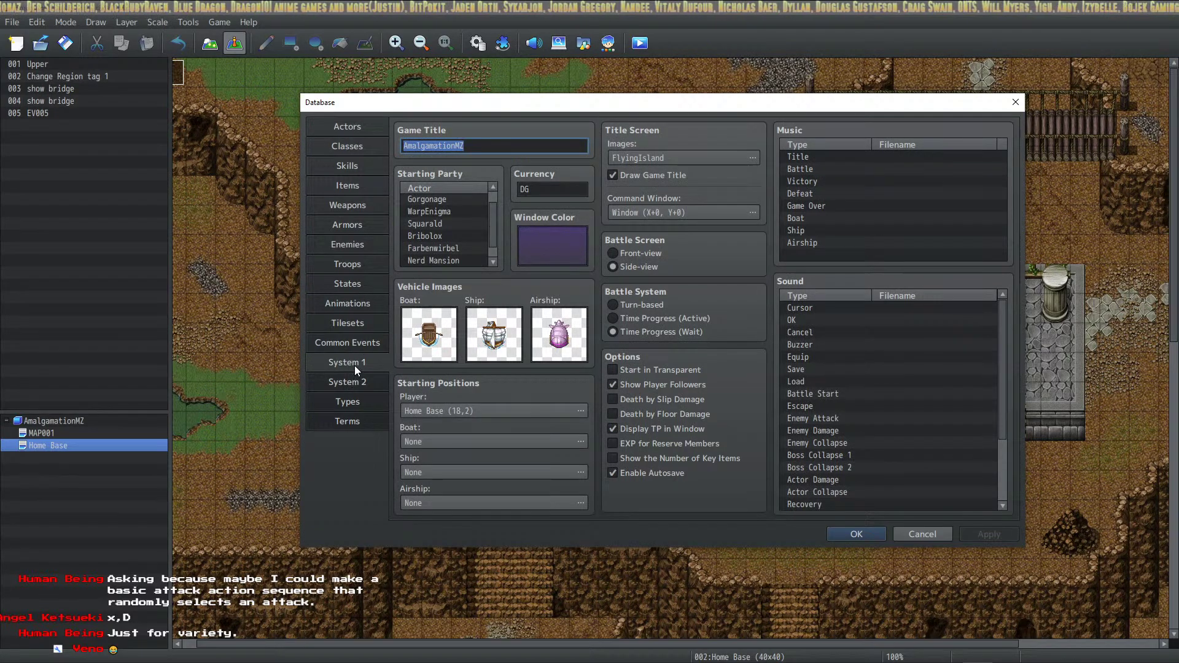
pyautogui.click(361, 342)
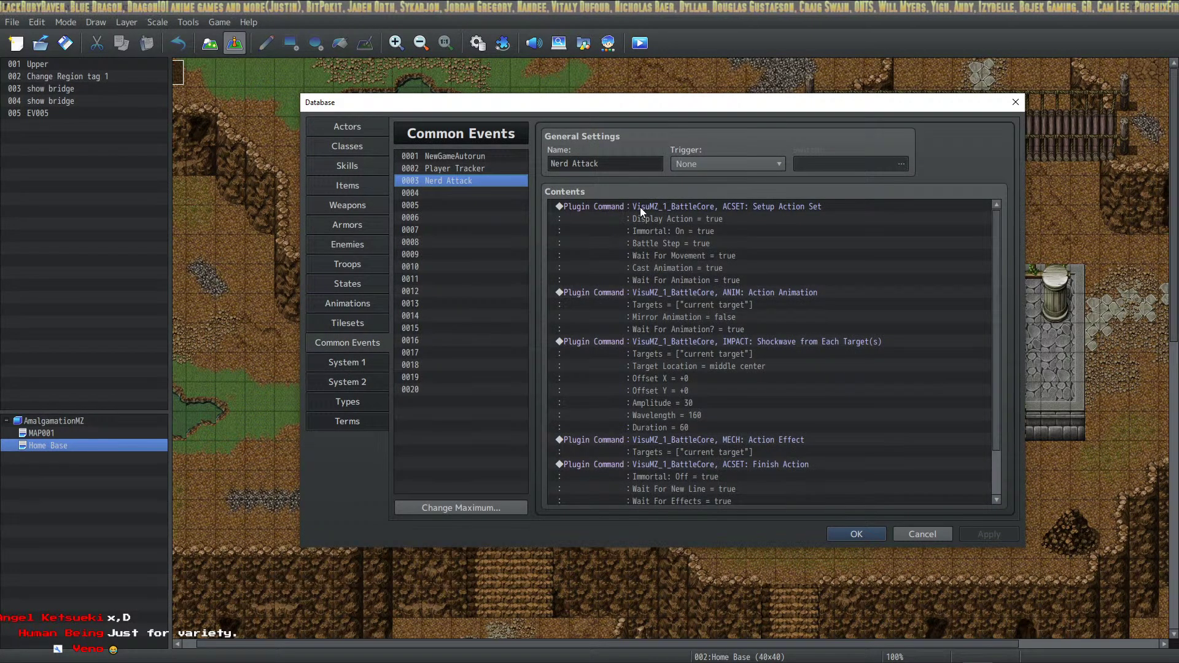
pyautogui.moveTo(640, 208); pyautogui.dragTo(705, 473)
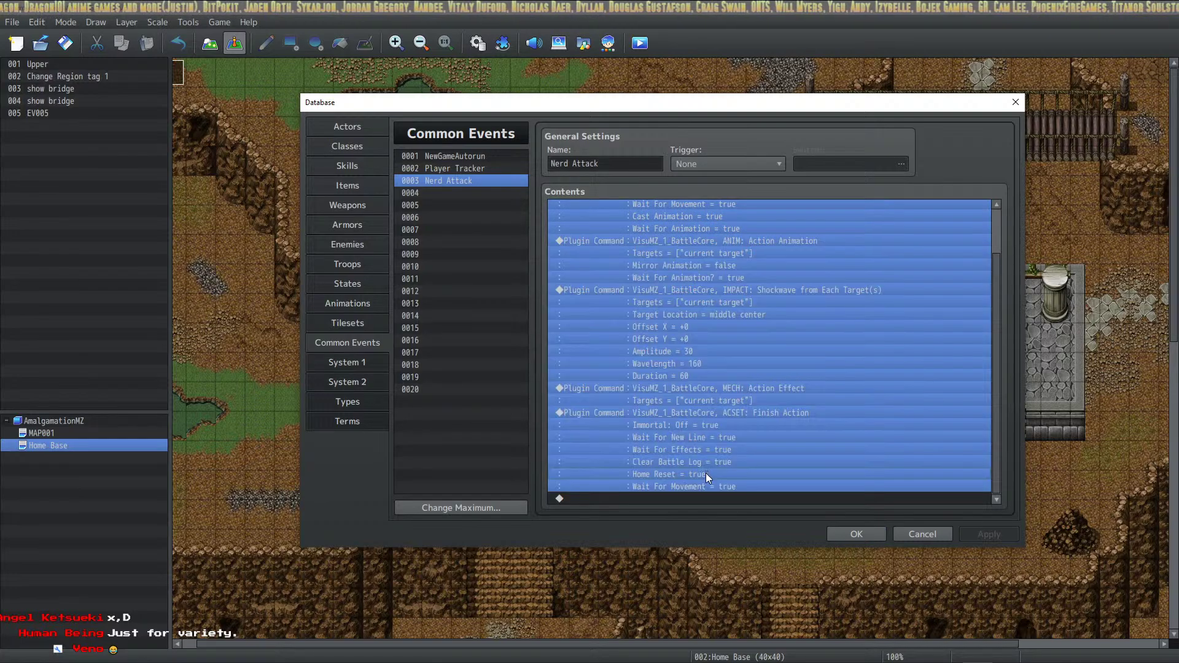
pyautogui.rightClick(713, 382)
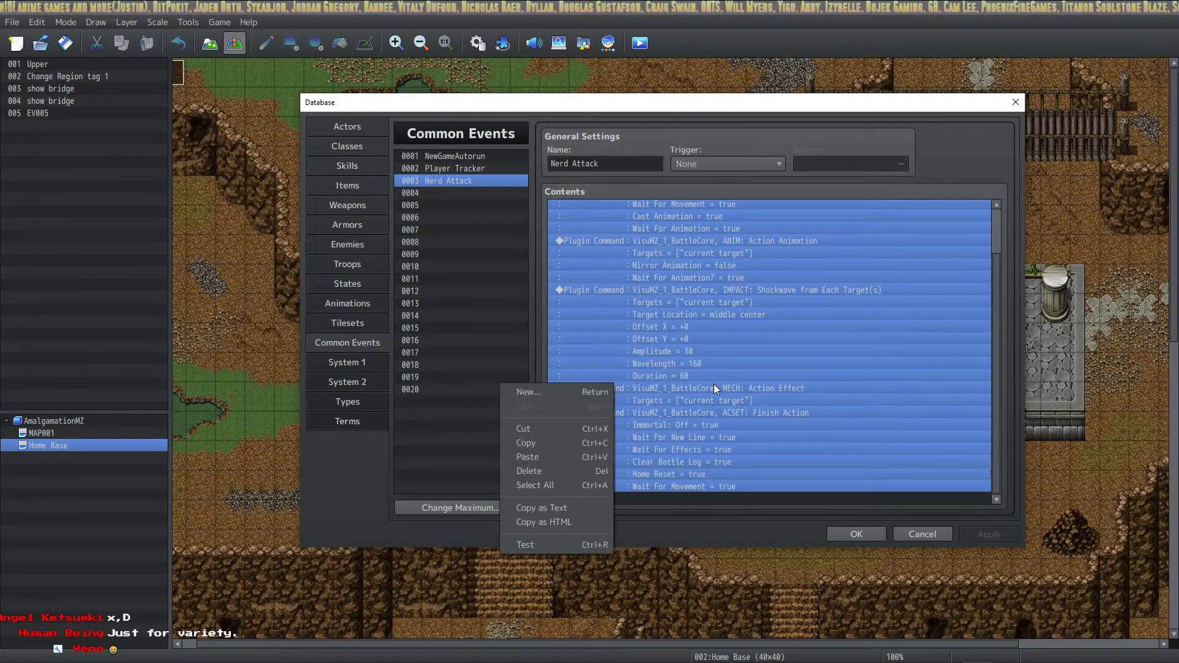
pyautogui.click(587, 509)
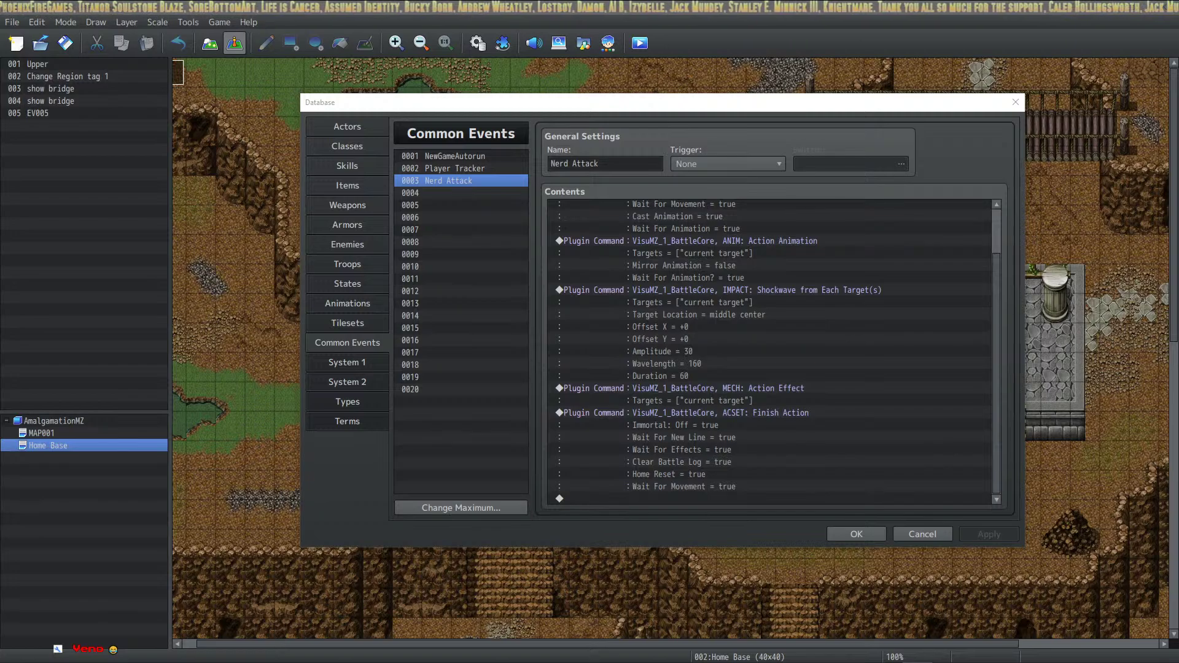
# Examine the Nerd Attack common event's plugin commands, from Setup Action Set through Finish Action.
pyautogui.click(685, 499)
pyautogui.rightClick(686, 499)
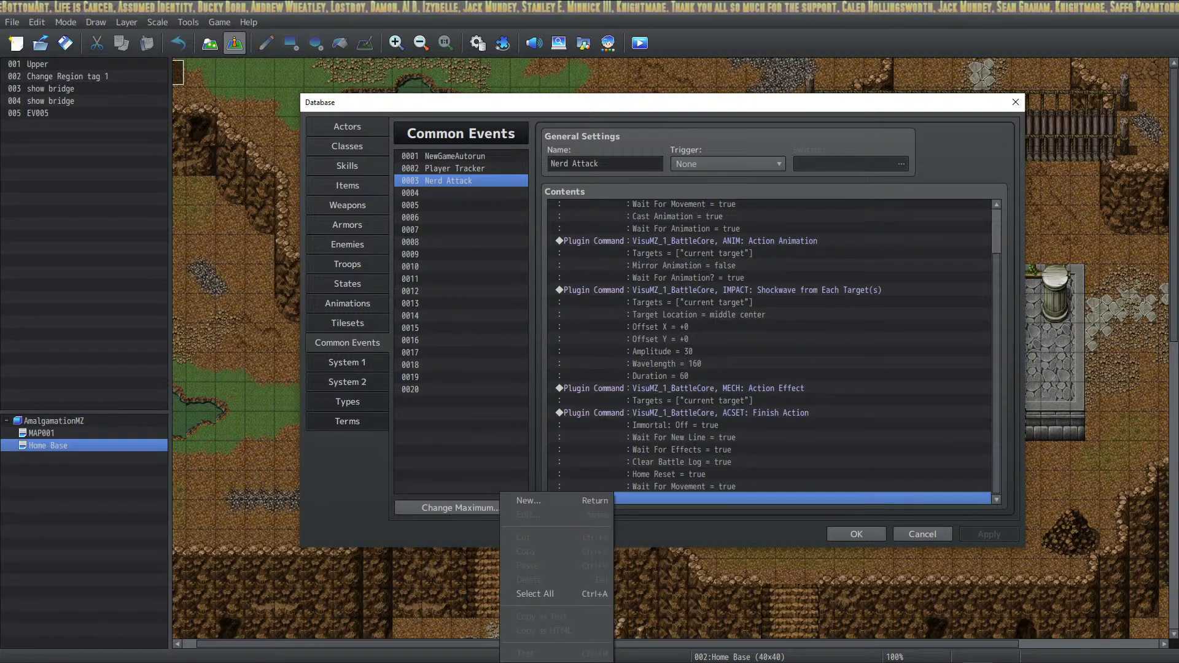
pyautogui.press('Return')
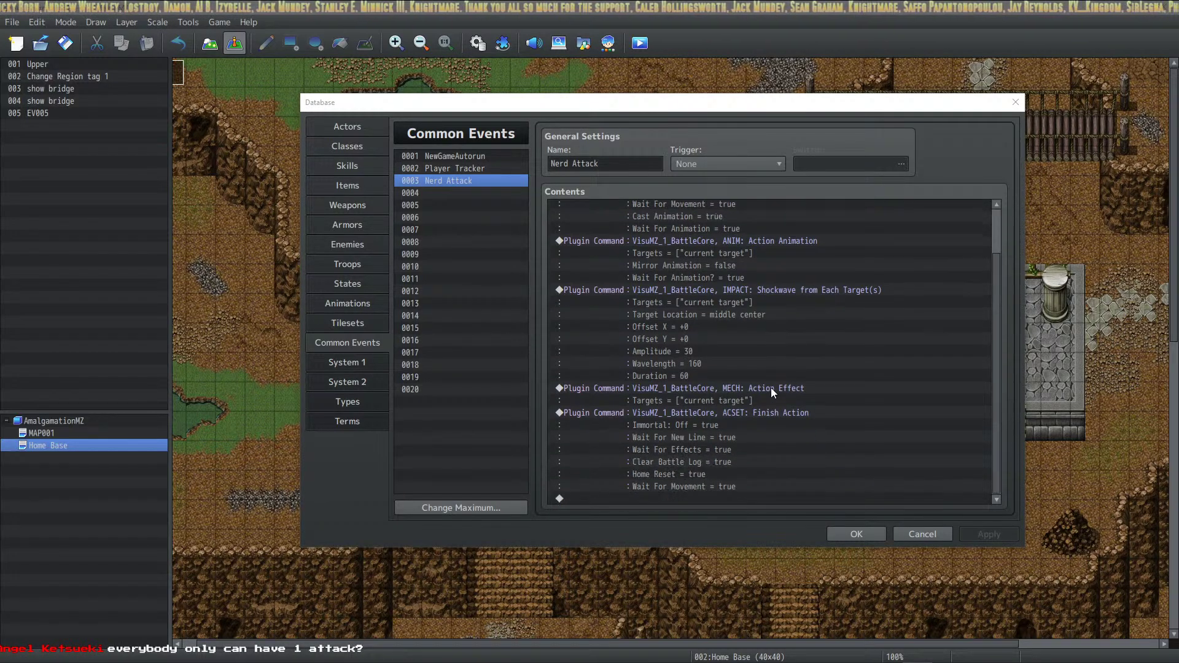
pyautogui.click(734, 304)
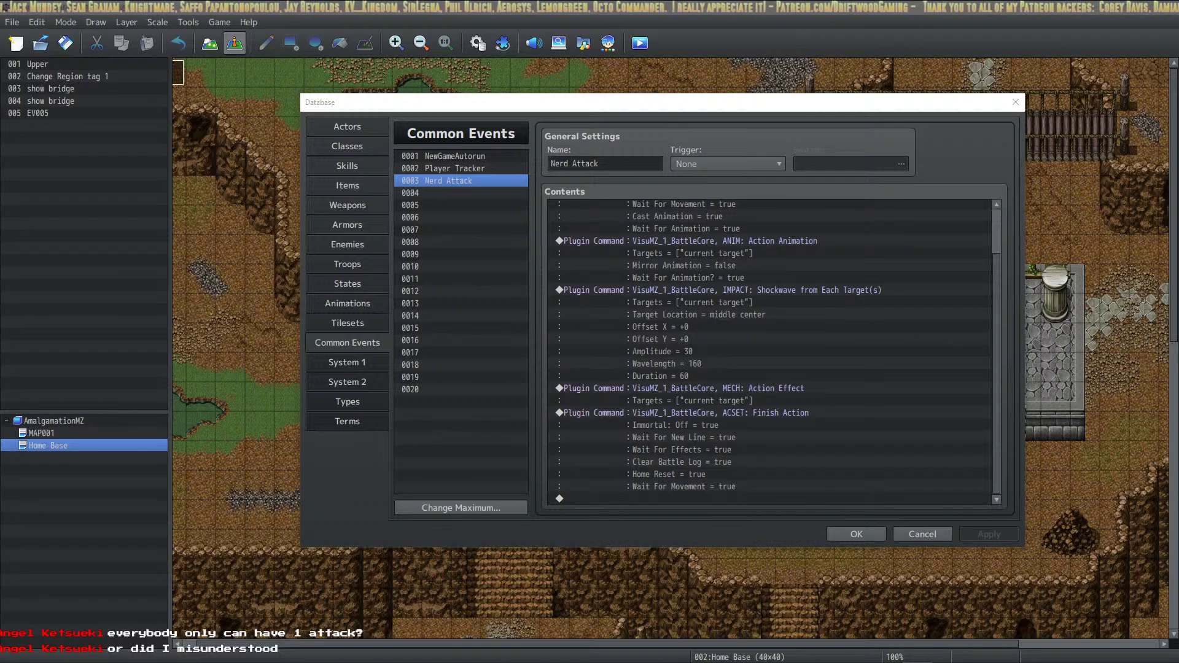
pyautogui.click(798, 408)
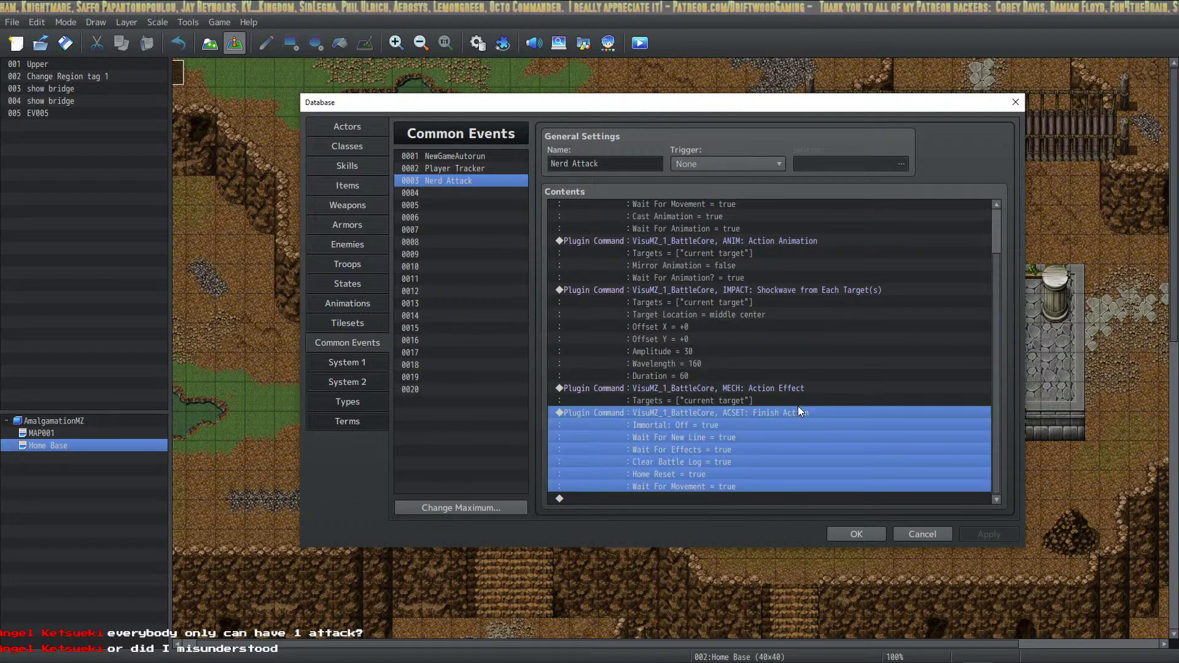
pyautogui.scroll(3, 735, 367)
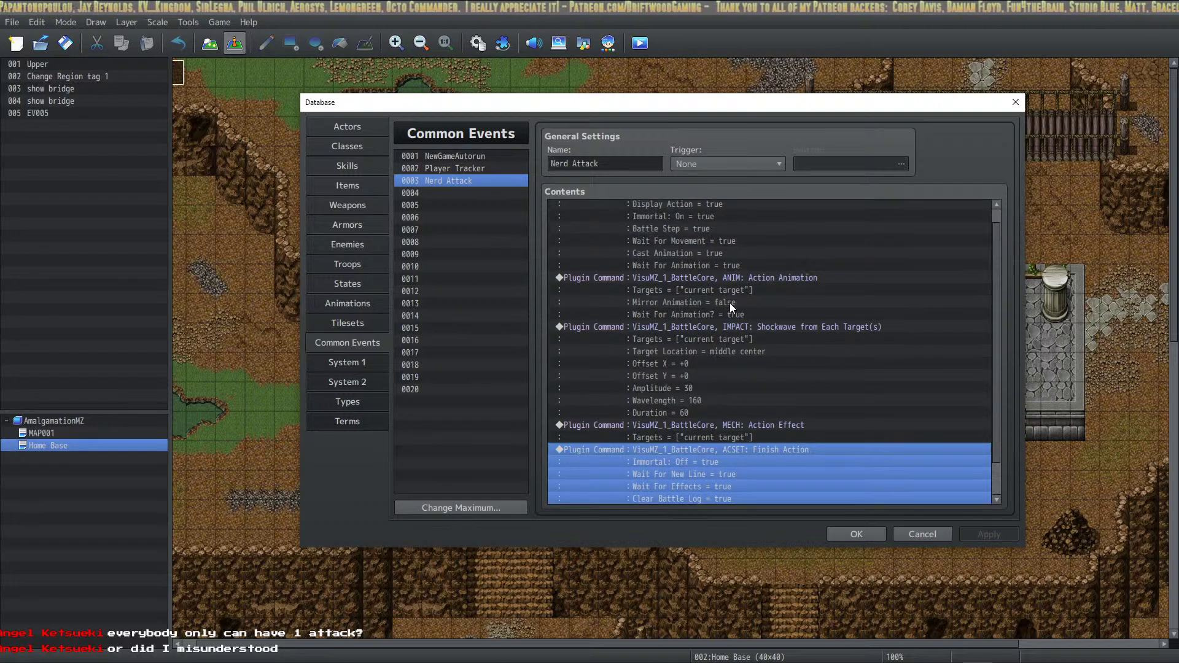
pyautogui.click(782, 216)
pyautogui.click(767, 478)
pyautogui.scroll(-2, 767, 478)
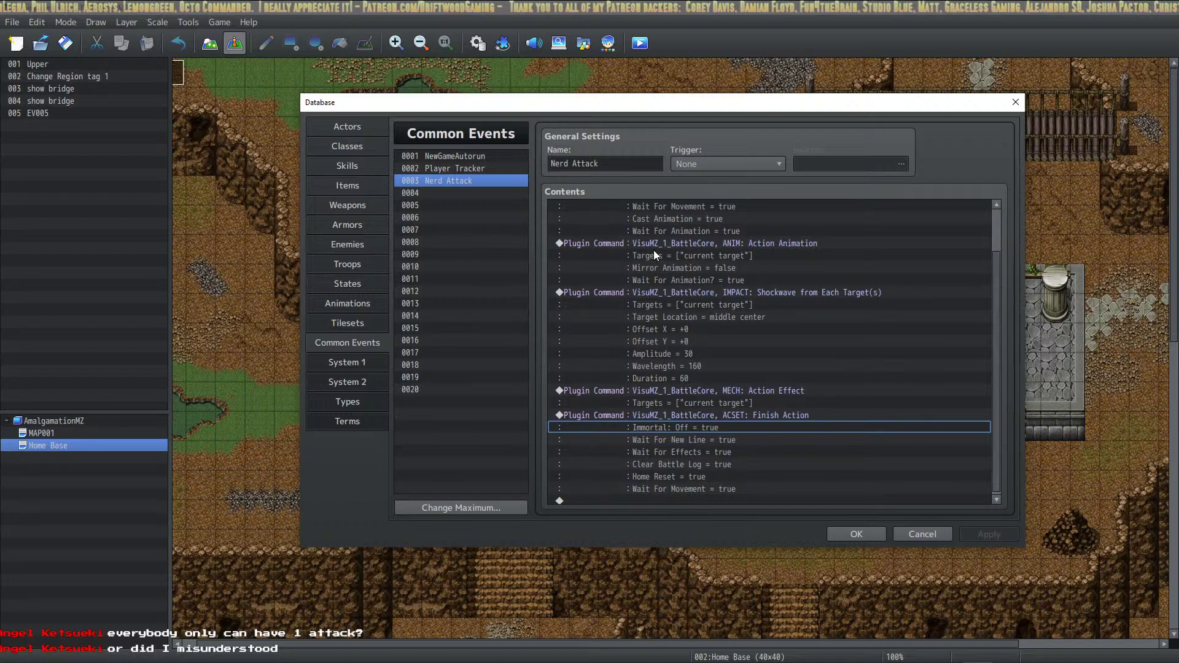
pyautogui.scroll(-1, 690, 268)
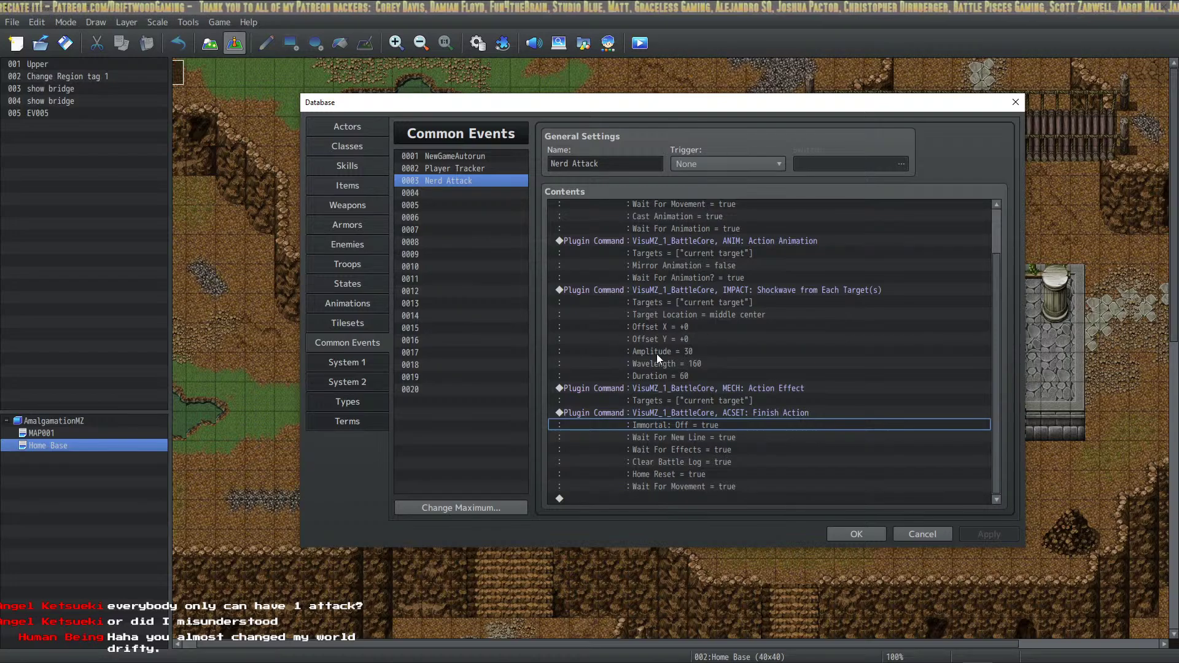
# Open the NerdRush skill and inspect its common event effect and its custom action sequence note.
pyautogui.click(363, 129)
pyautogui.click(363, 143)
pyautogui.click(356, 166)
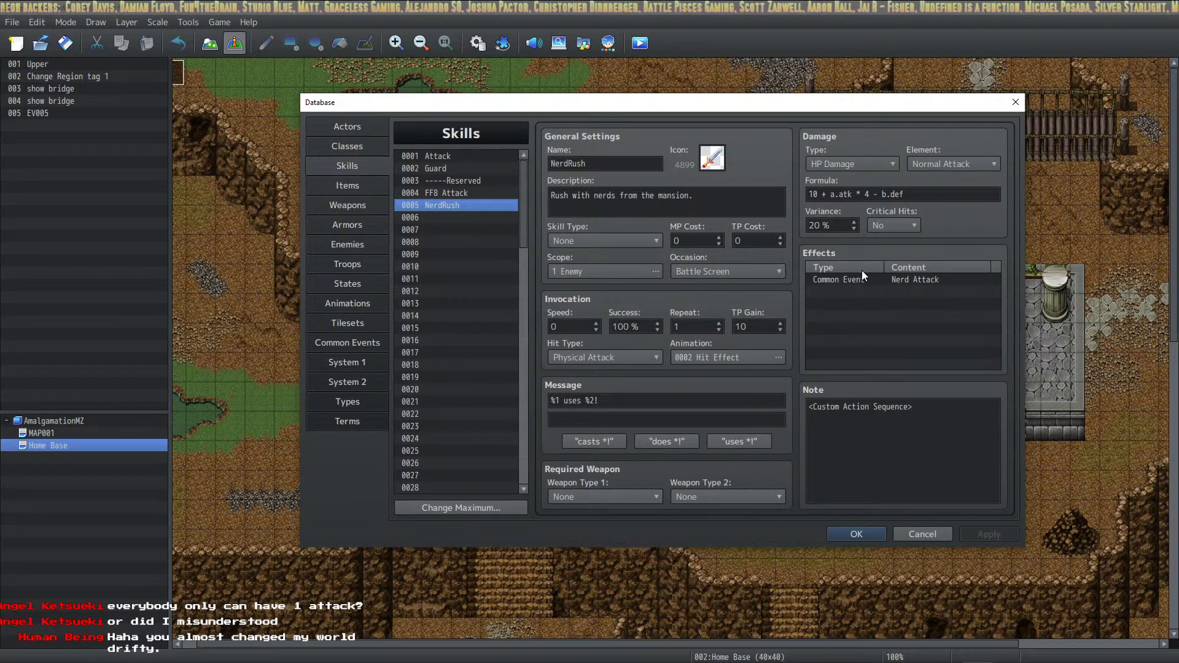
pyautogui.click(929, 420)
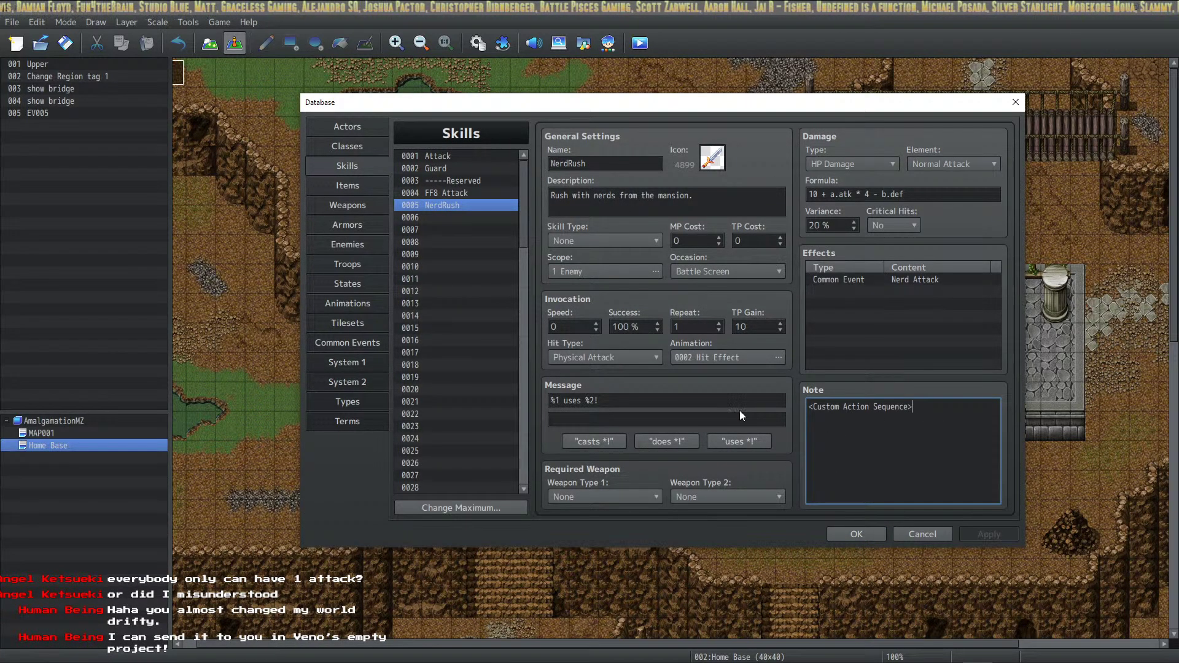
# Look at the empty common event 0004 and review the action sequence in the Nerd Attack common event.
pyautogui.click(364, 342)
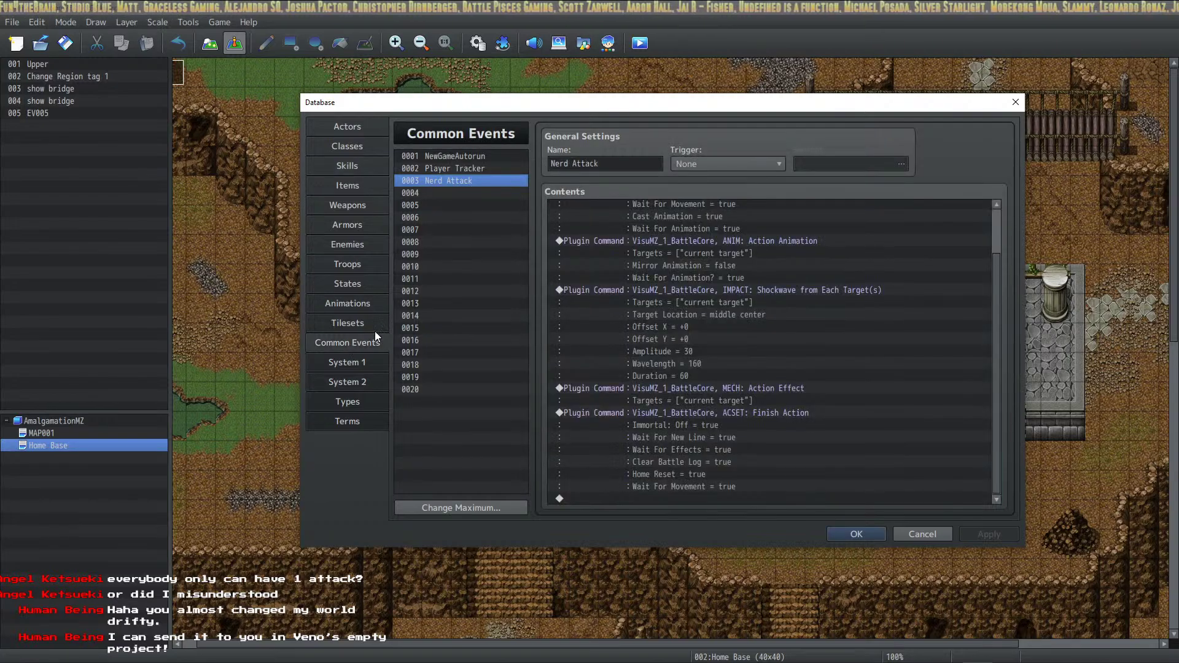
pyautogui.click(452, 193)
pyautogui.click(632, 165)
pyautogui.click(621, 206)
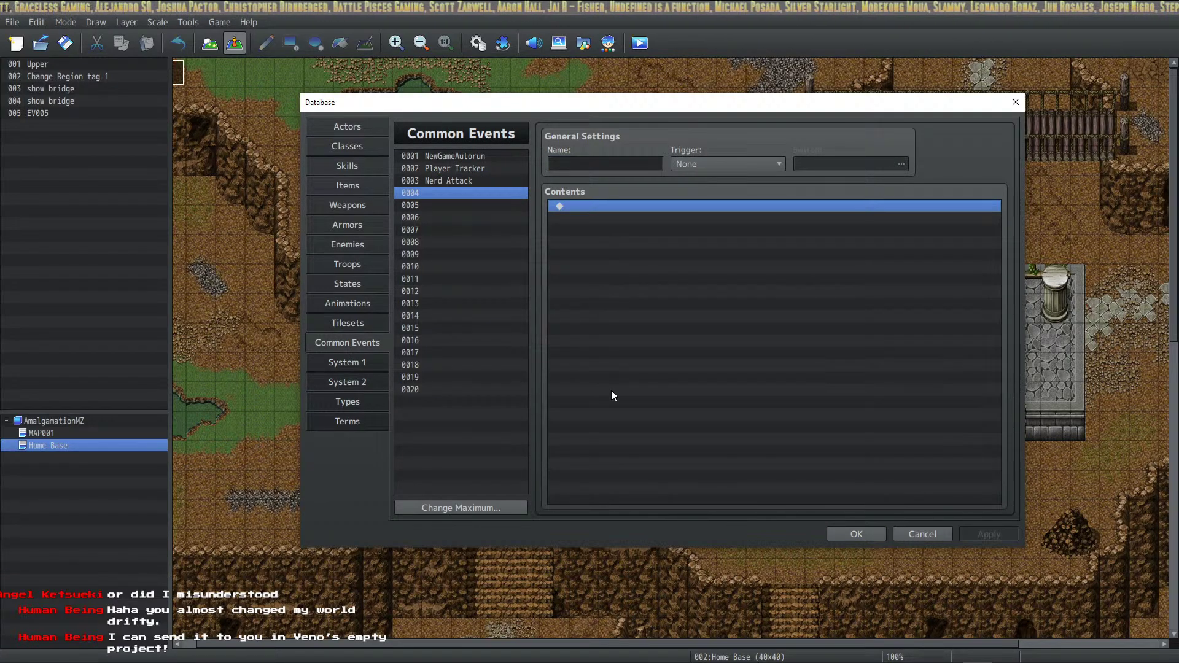
pyautogui.click(490, 180)
pyautogui.click(665, 216)
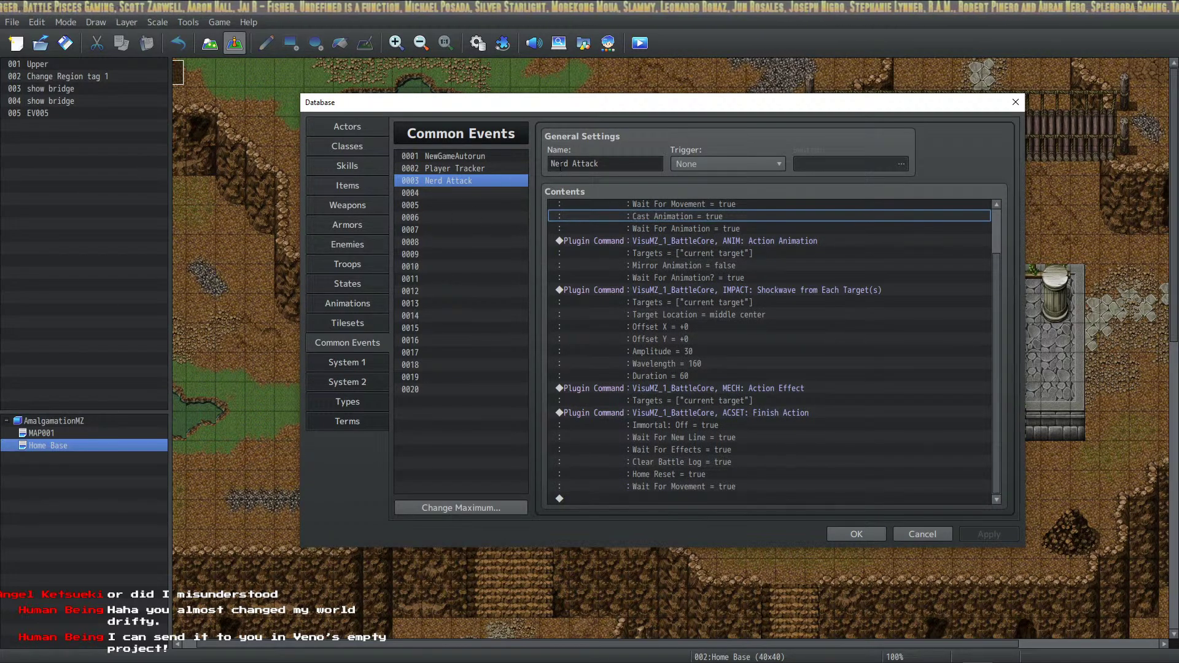
pyautogui.scroll(2, 731, 210)
pyautogui.click(732, 207)
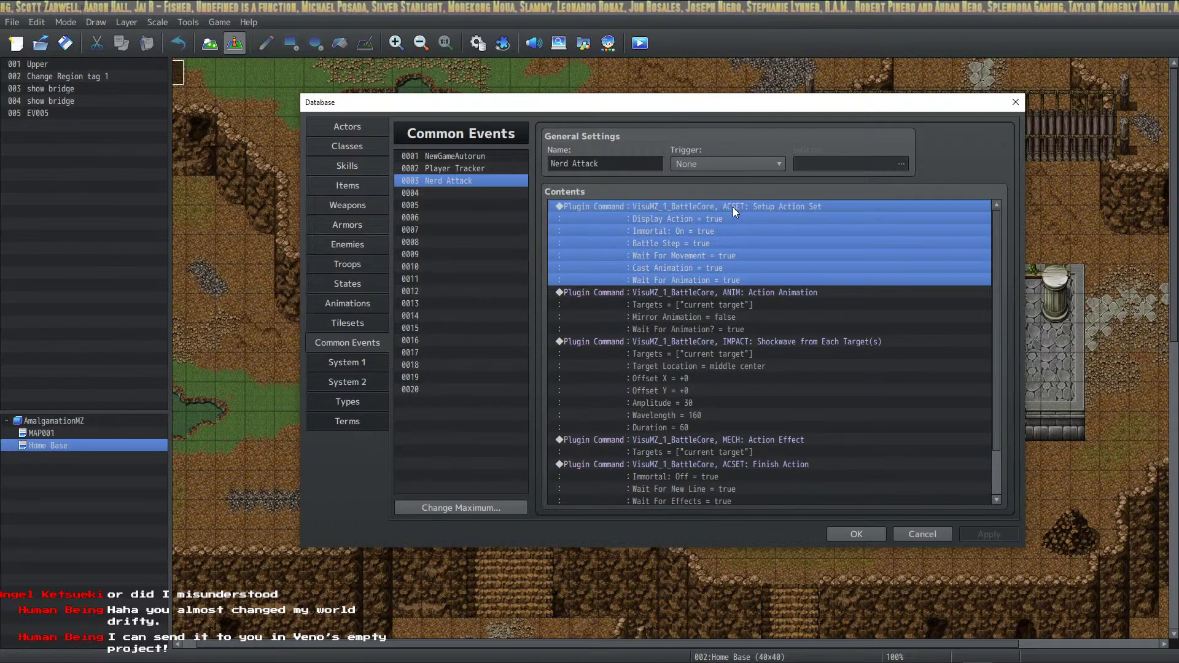
pyautogui.scroll(-2, 739, 444)
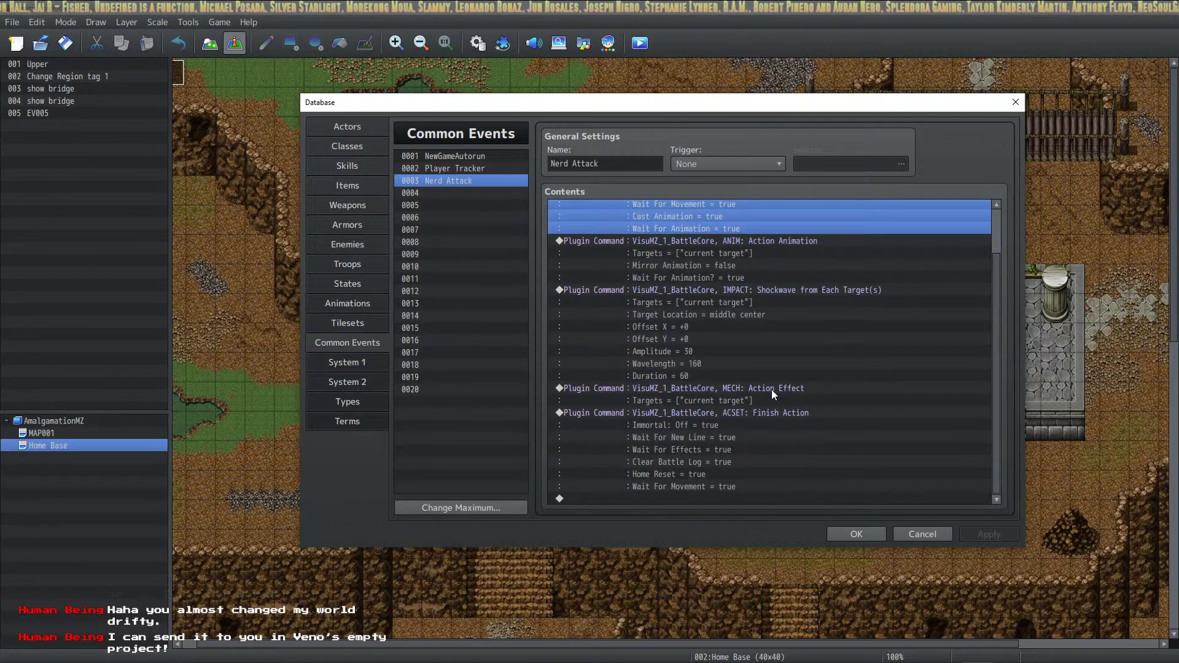
# Copy the complete command list of the Nerd Attack common event, keeping the original in place.
pyautogui.hotkey('ctrl', 'a')
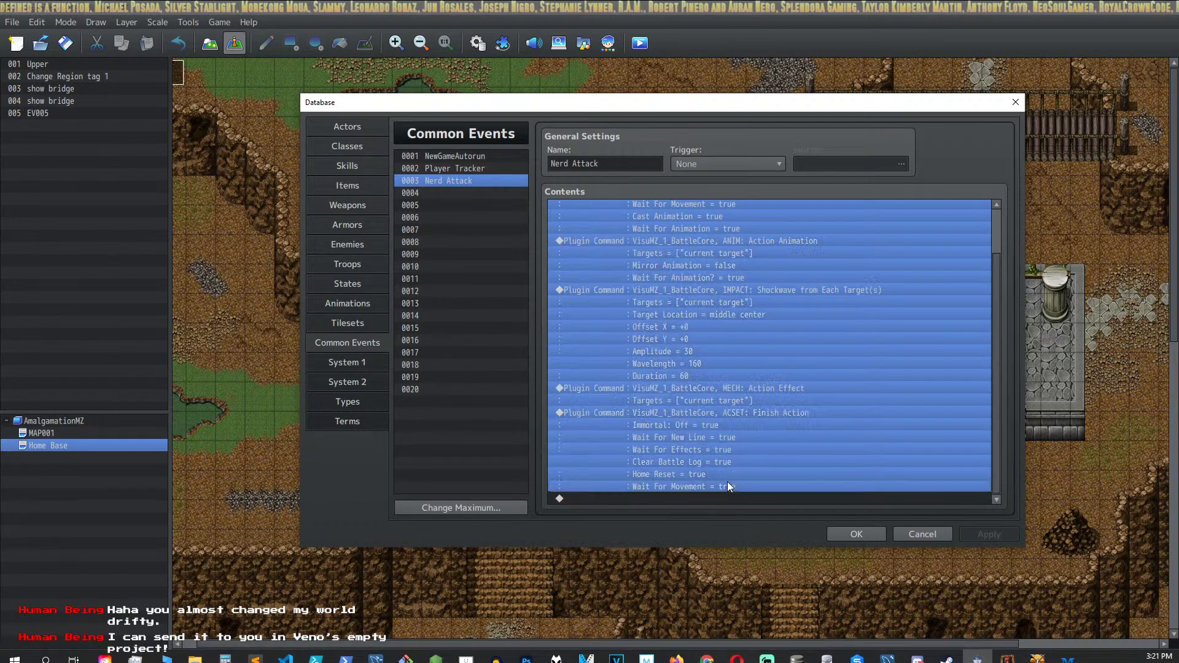
pyautogui.rightClick(721, 400)
pyautogui.click(729, 489)
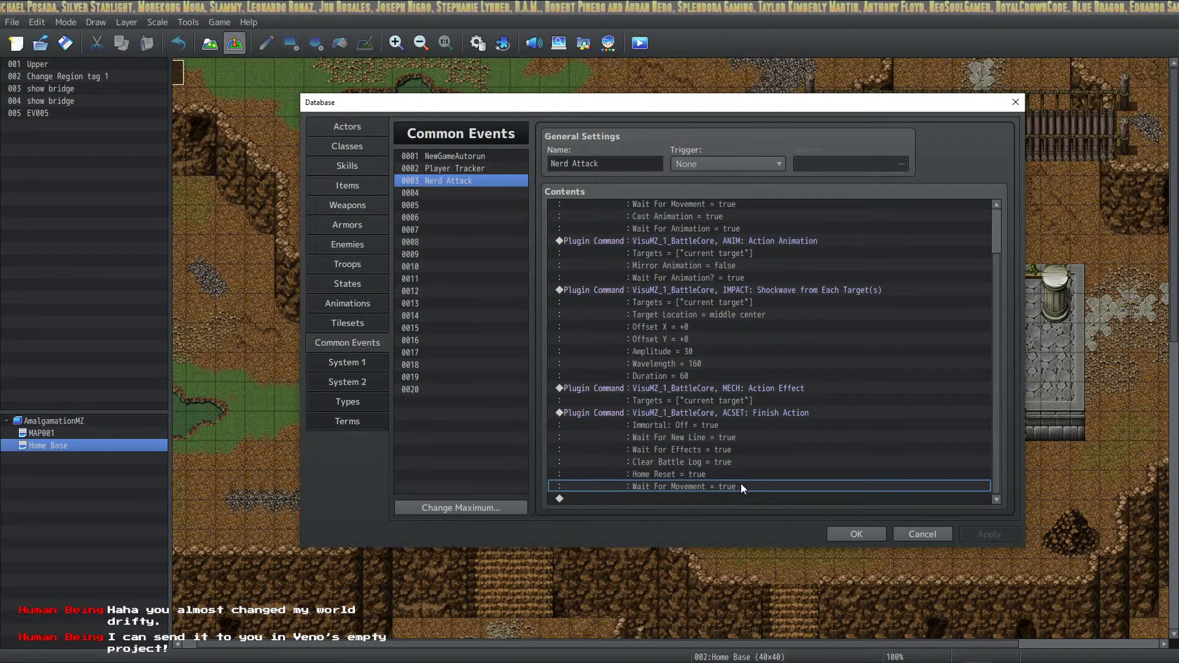
pyautogui.hotkey('ctrl', 'a')
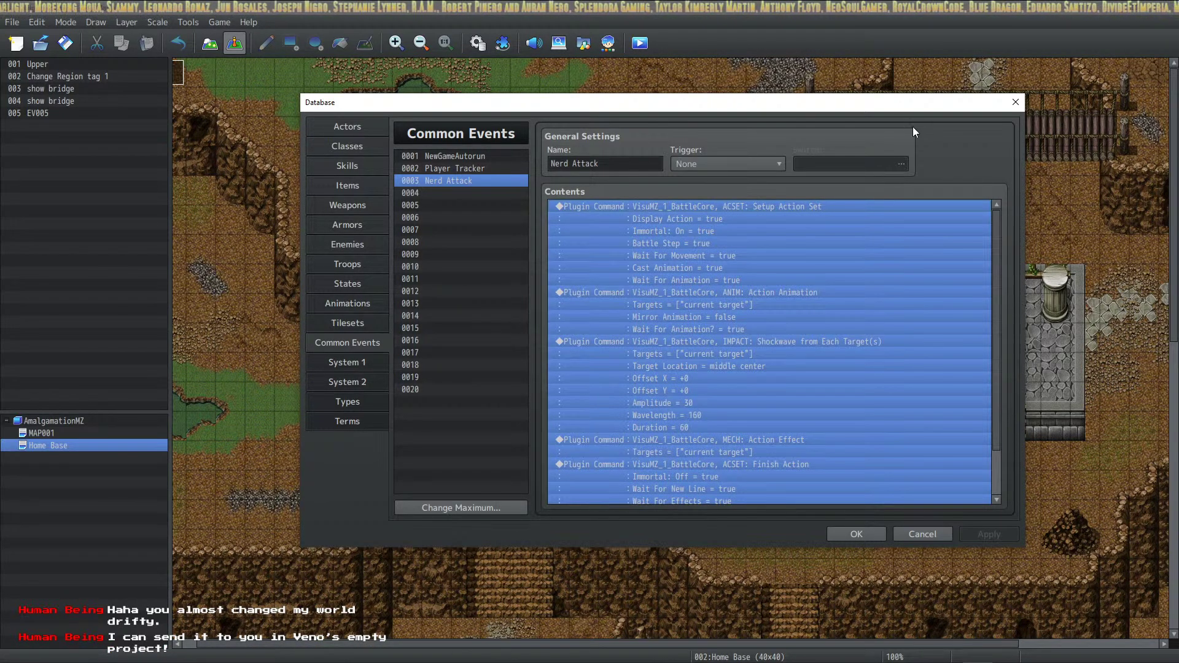
pyautogui.hotkey('ctrl', 'x')
pyautogui.hotkey('ctrl', 'v')
# Name common event 0004 "The new one" and paste the Nerd Attack commands into its contents.
pyautogui.click(471, 193)
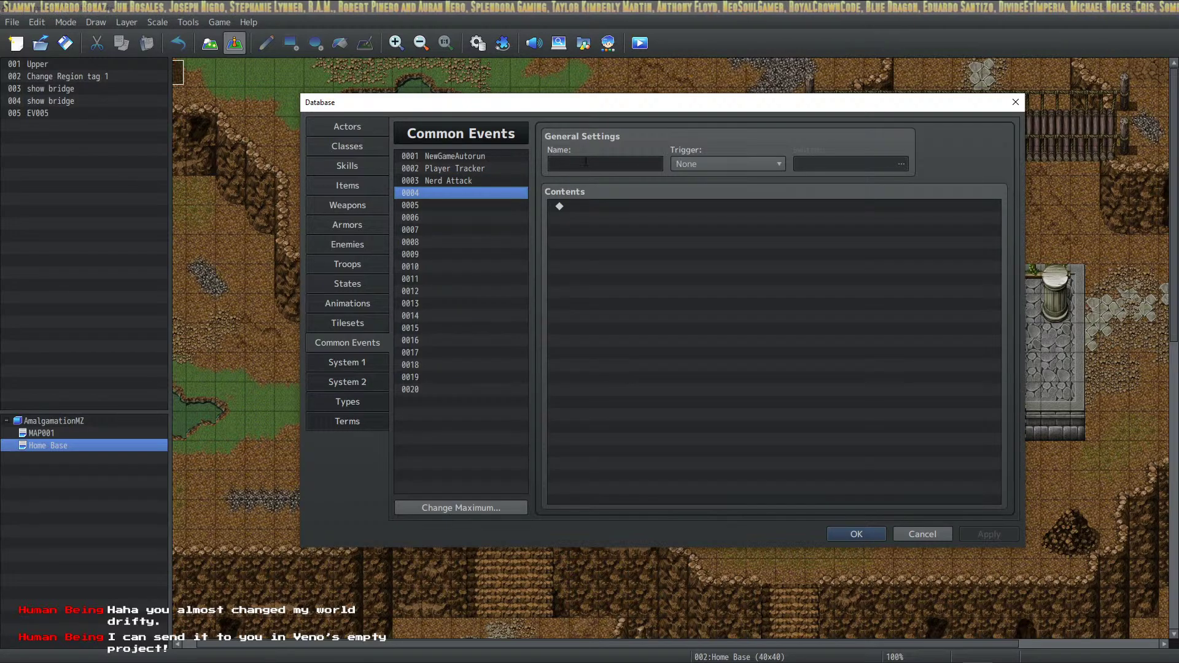
pyautogui.click(585, 165)
pyautogui.write('The new one')
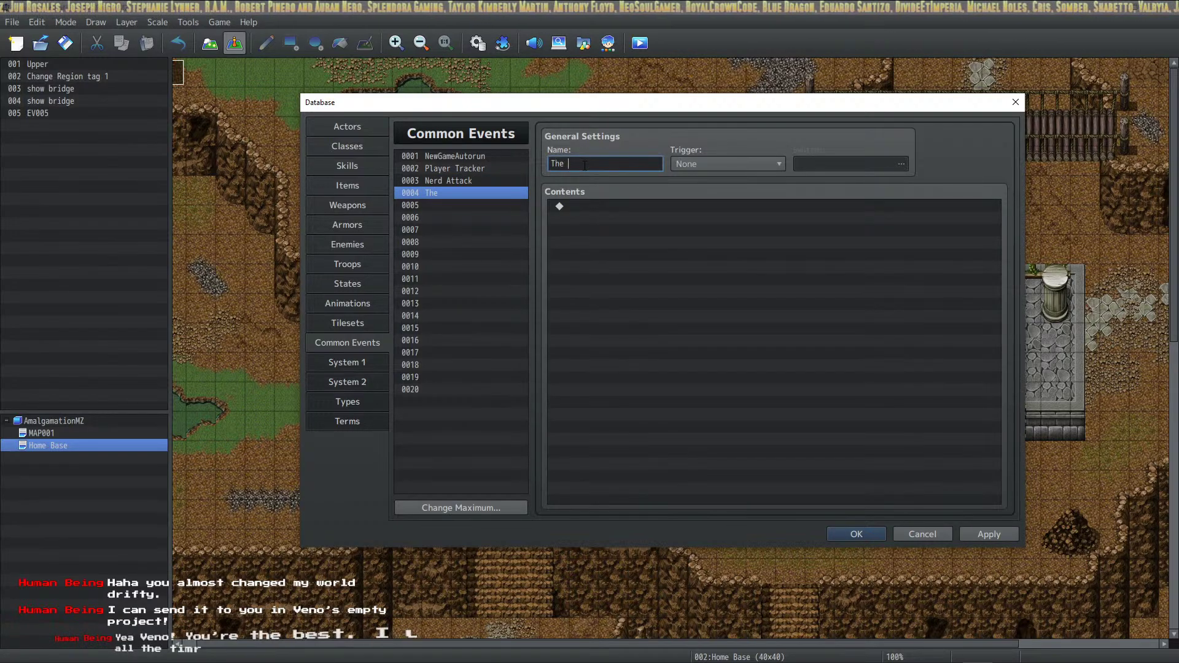
pyautogui.click(603, 229)
pyautogui.hotkey('ctrl', 'v')
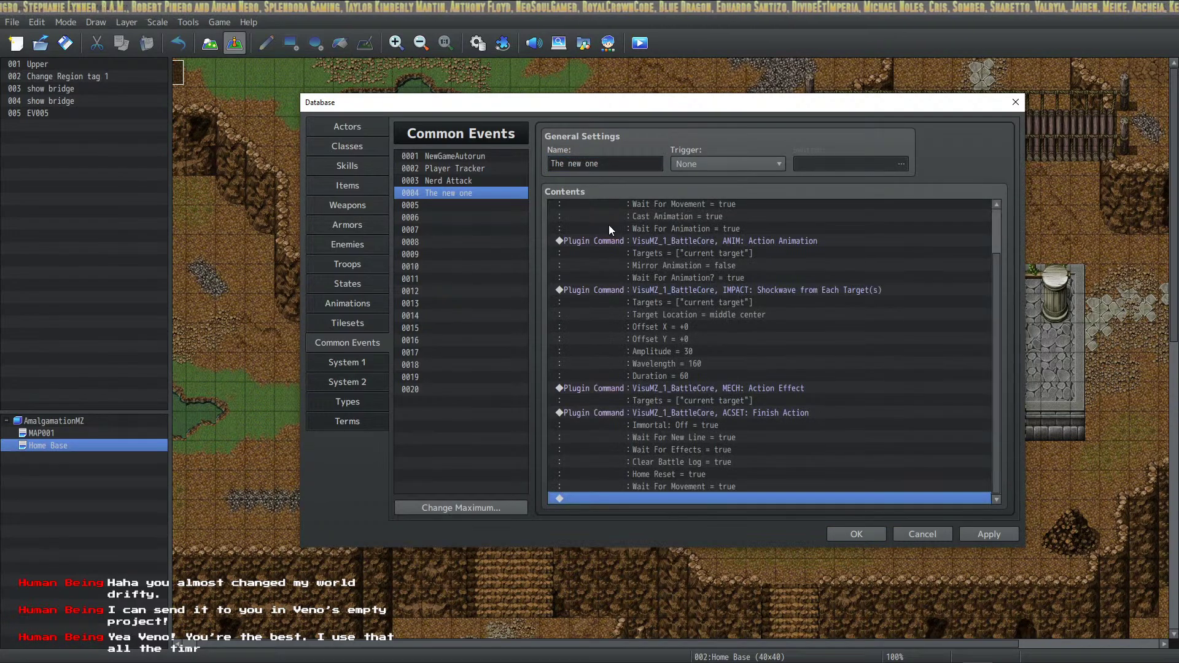
pyautogui.scroll(2, 750, 404)
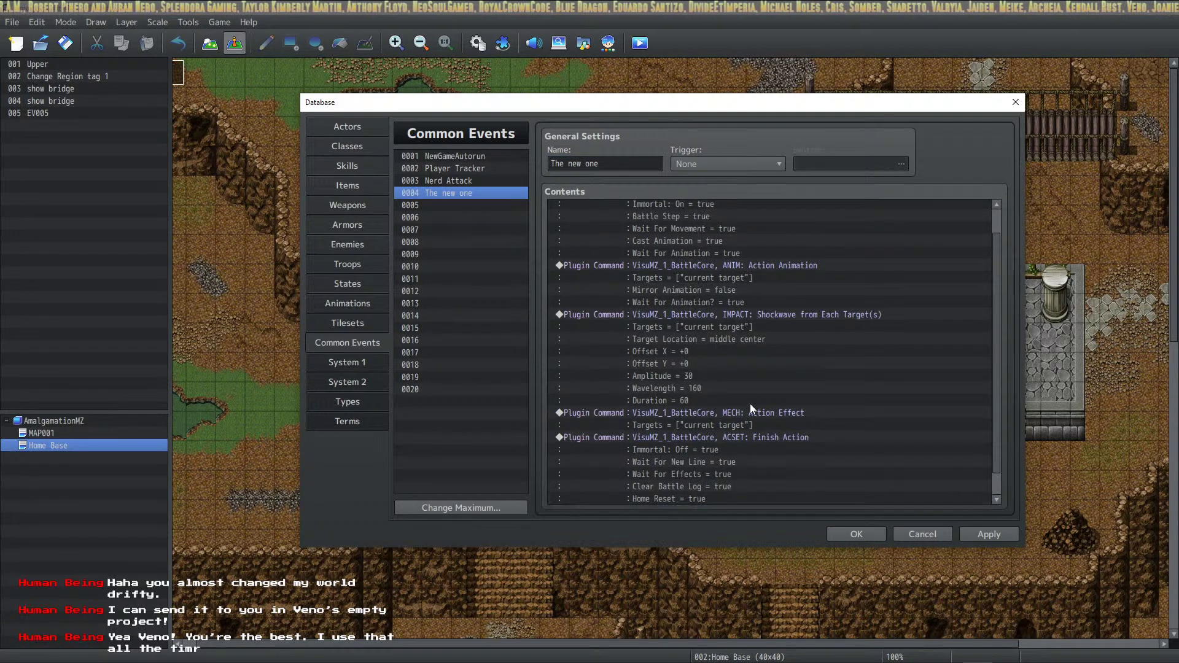
# Delete all commands from common event 0004, clear its name, and apply the changes.
pyautogui.keyDown('shift'); pyautogui.click(698, 216); pyautogui.keyUp('shift')
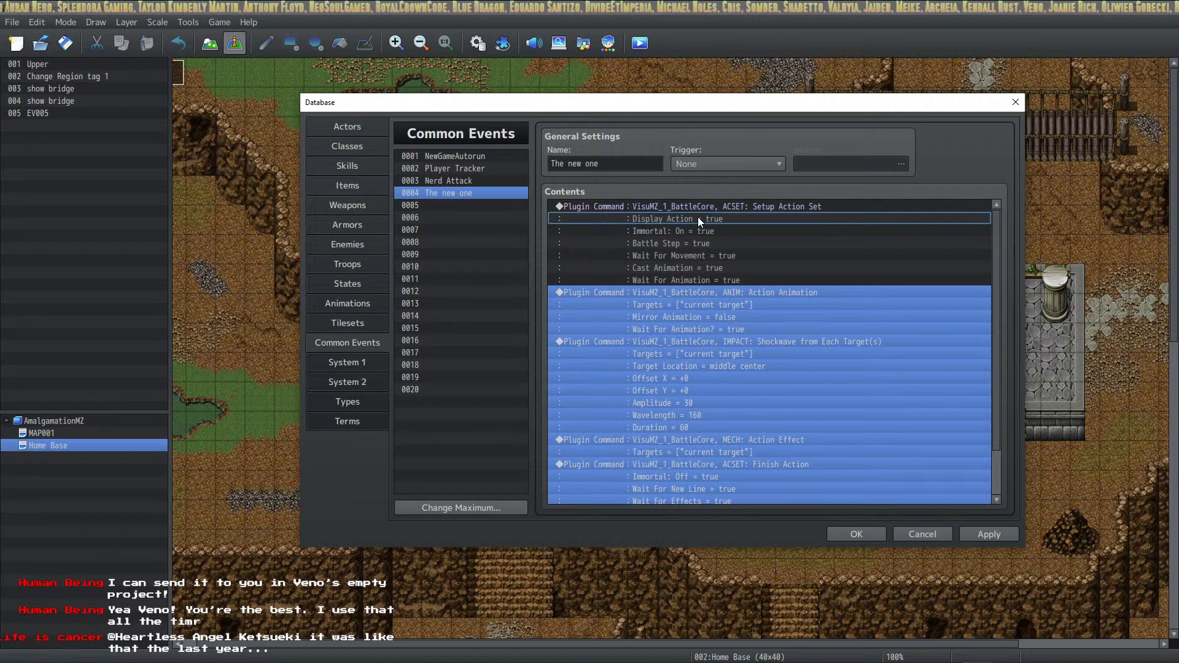
pyautogui.keyDown('shift'); pyautogui.click(736, 212); pyautogui.keyUp('shift')
pyautogui.press('Delete')
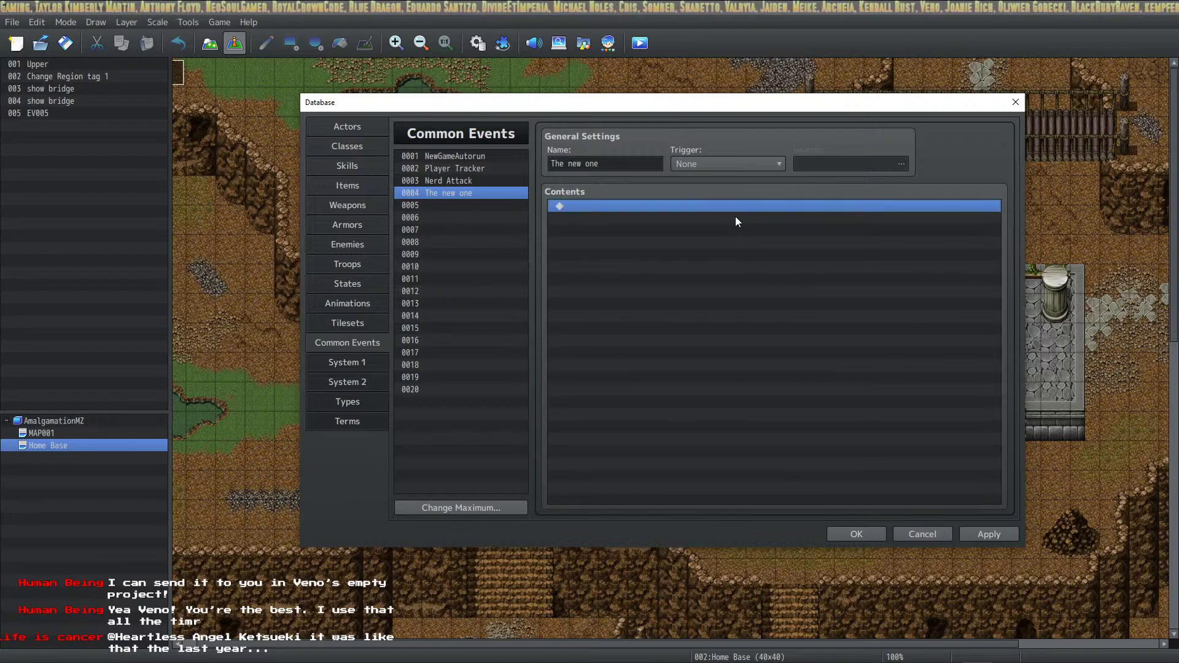
pyautogui.moveTo(626, 166); pyautogui.dragTo(477, 171)
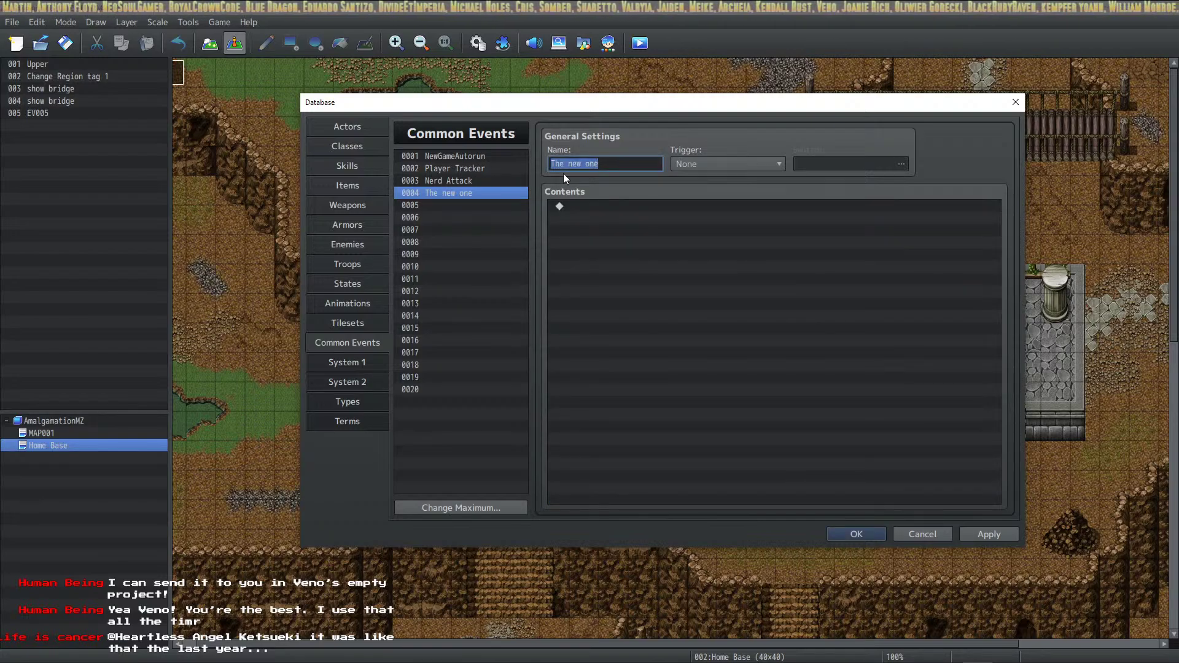
pyautogui.press('BackSpace')
pyautogui.click(984, 529)
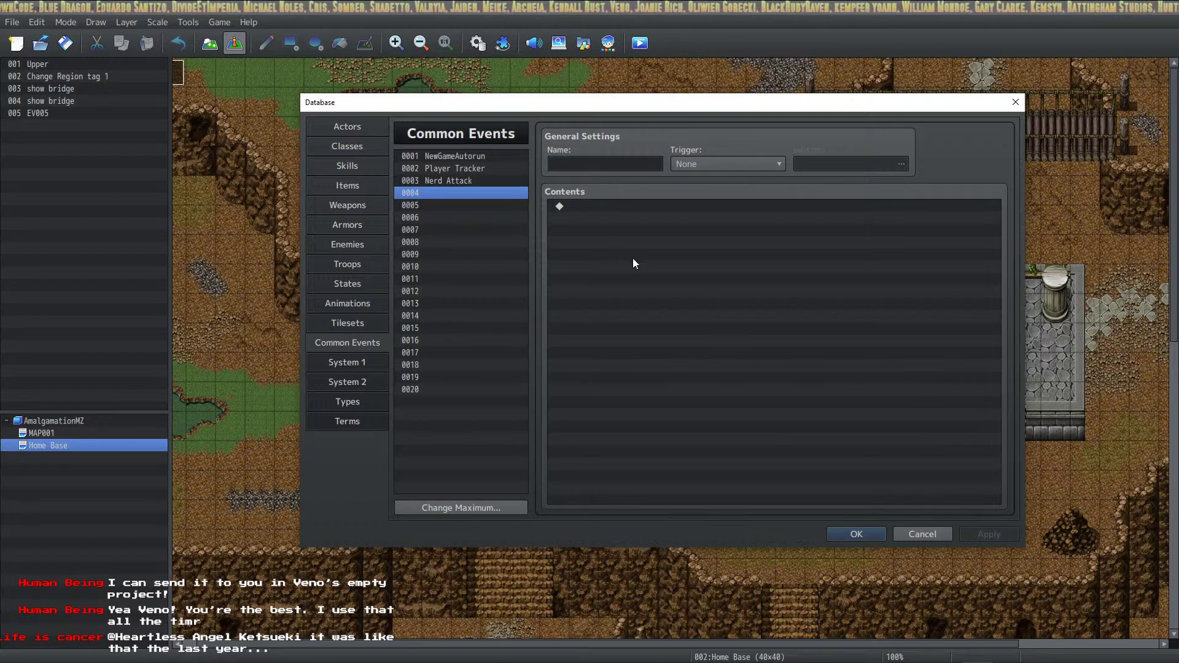
pyautogui.click(610, 209)
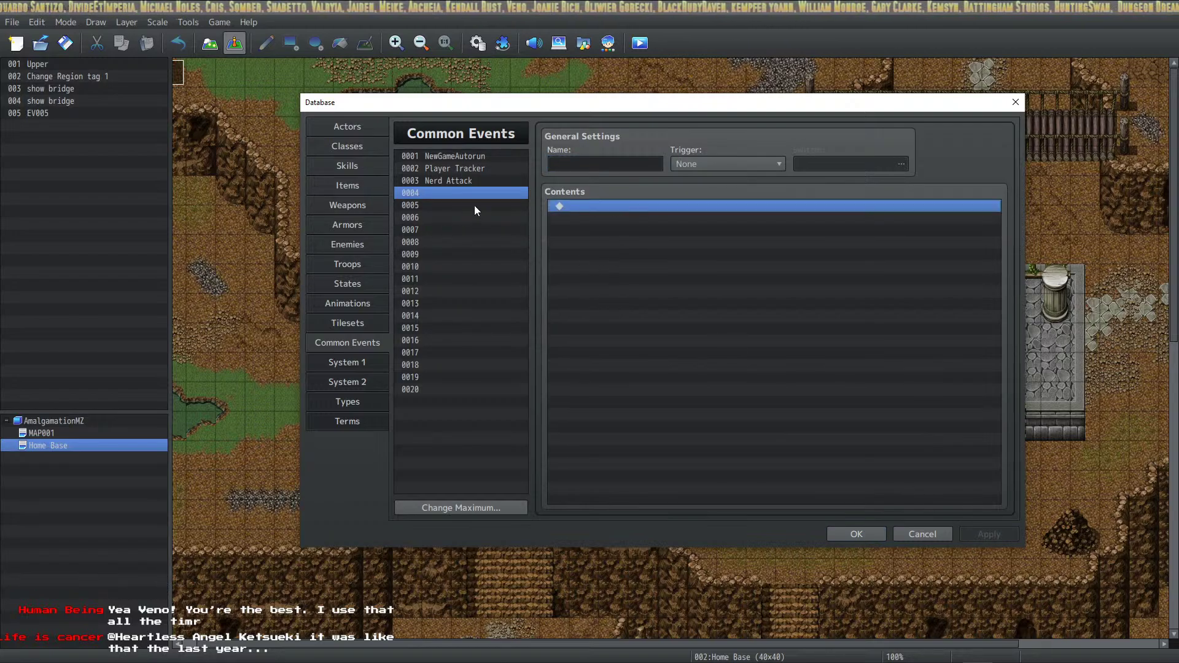
# Copy the complete command list of the Nerd Attack common event as text.
pyautogui.click(454, 181)
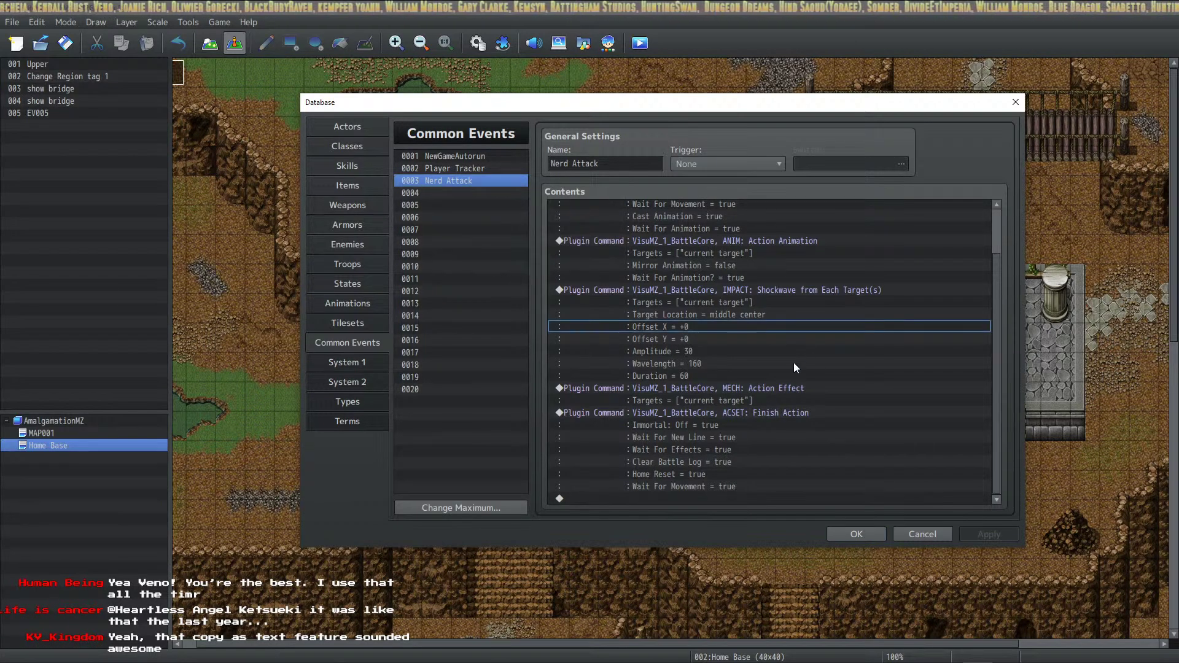
pyautogui.click(665, 498)
pyautogui.click(686, 410)
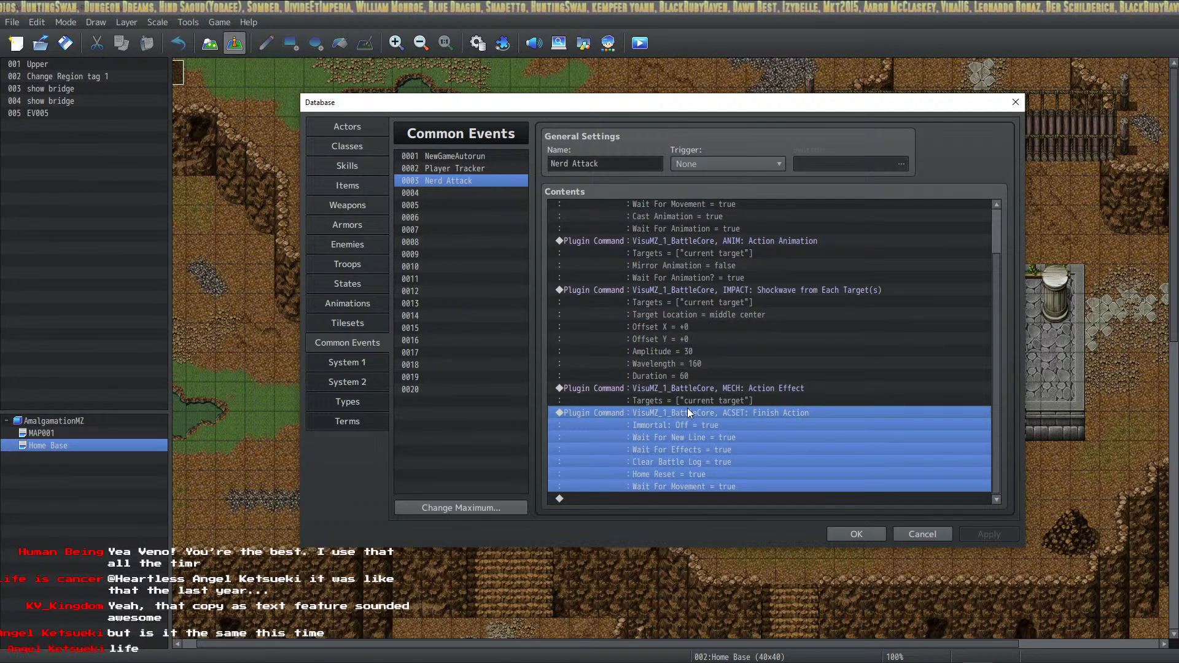
pyautogui.scroll(2, 687, 407)
pyautogui.keyDown('shift'); pyautogui.click(712, 205); pyautogui.keyUp('shift')
pyautogui.rightClick(712, 208)
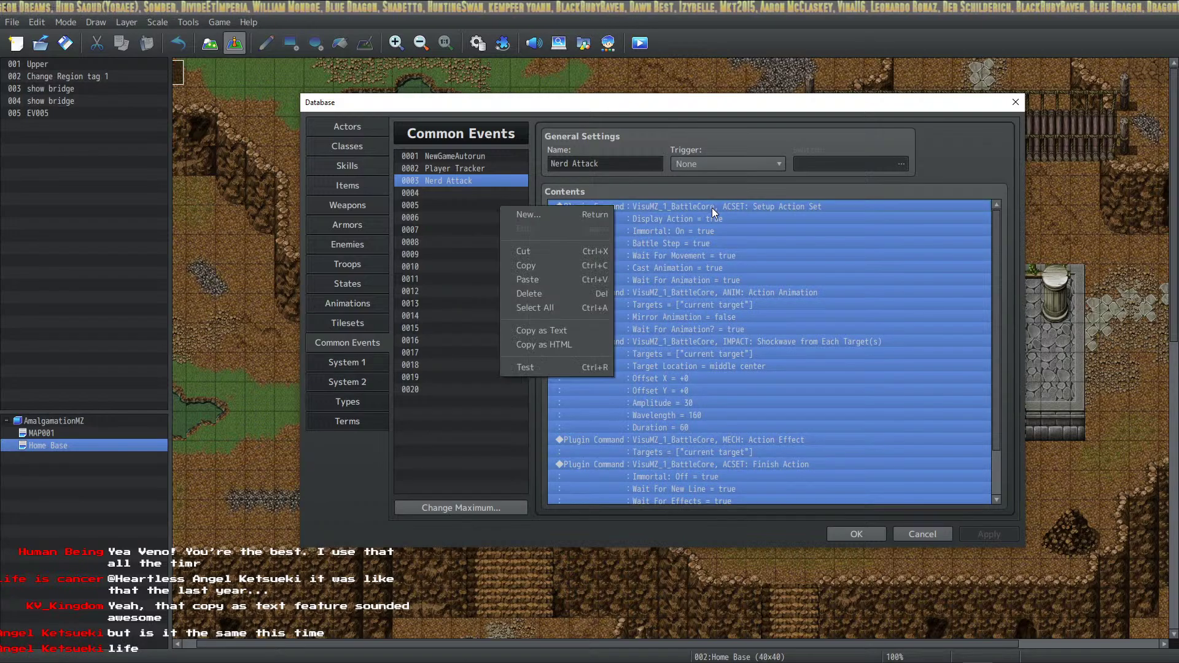
pyautogui.click(581, 335)
# Look over the closing Finish Action command of Nerd Attack and close the database.
pyautogui.scroll(-2, 657, 333)
pyautogui.rightClick(640, 496)
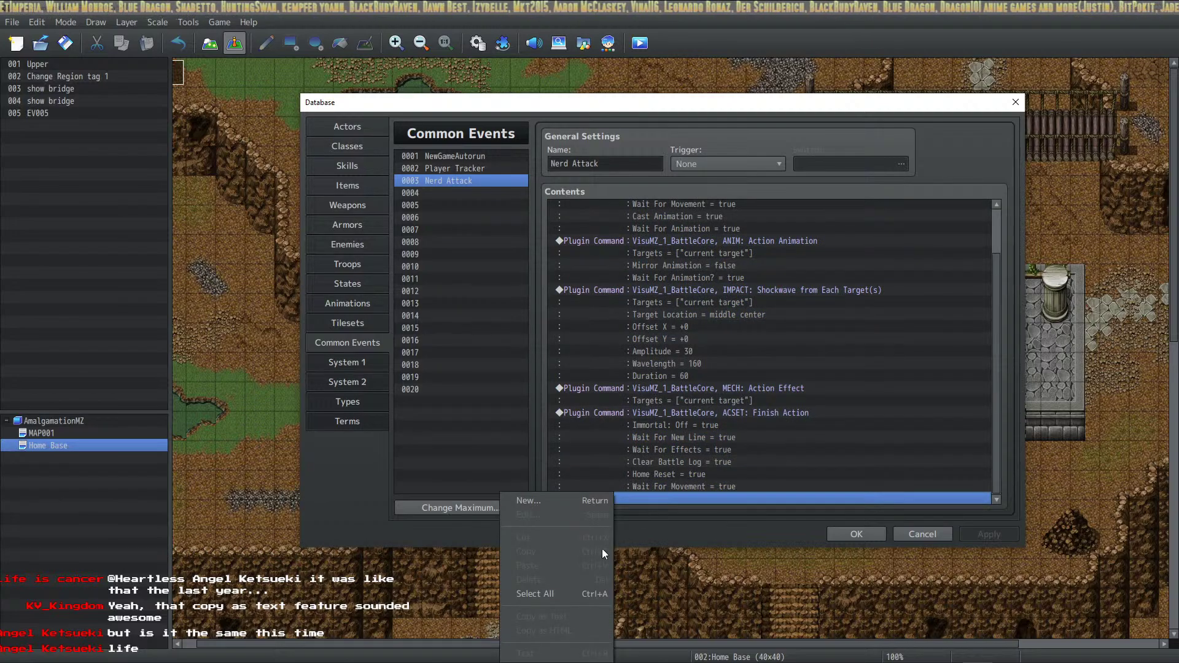
pyautogui.click(760, 414)
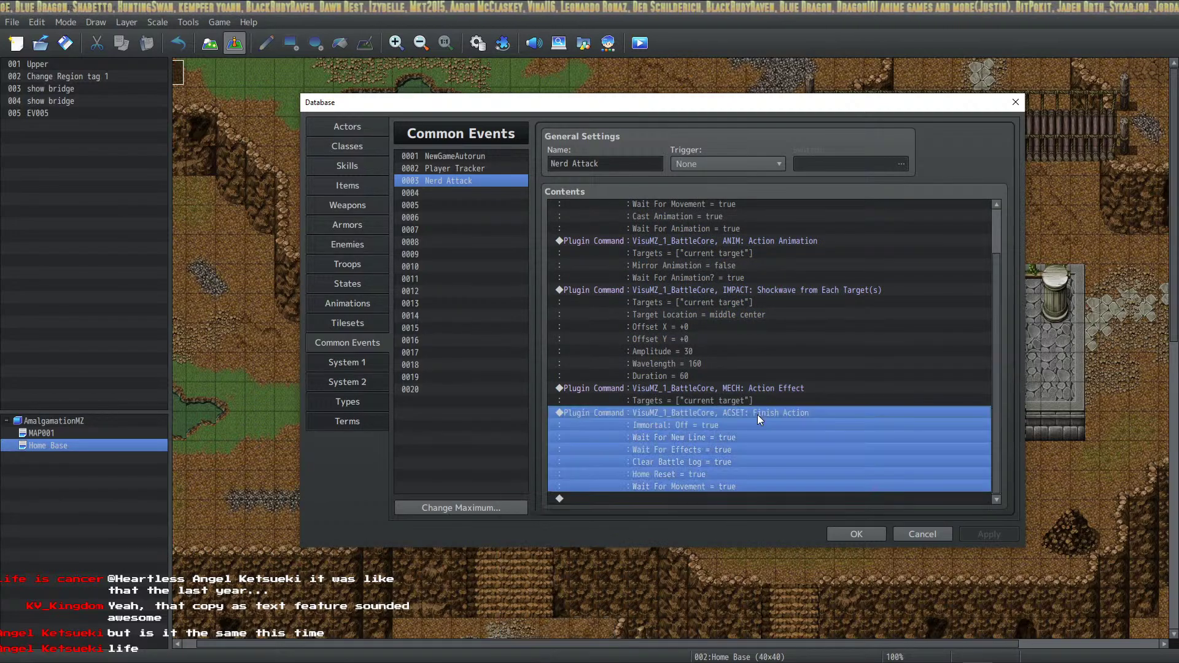
pyautogui.click(755, 453)
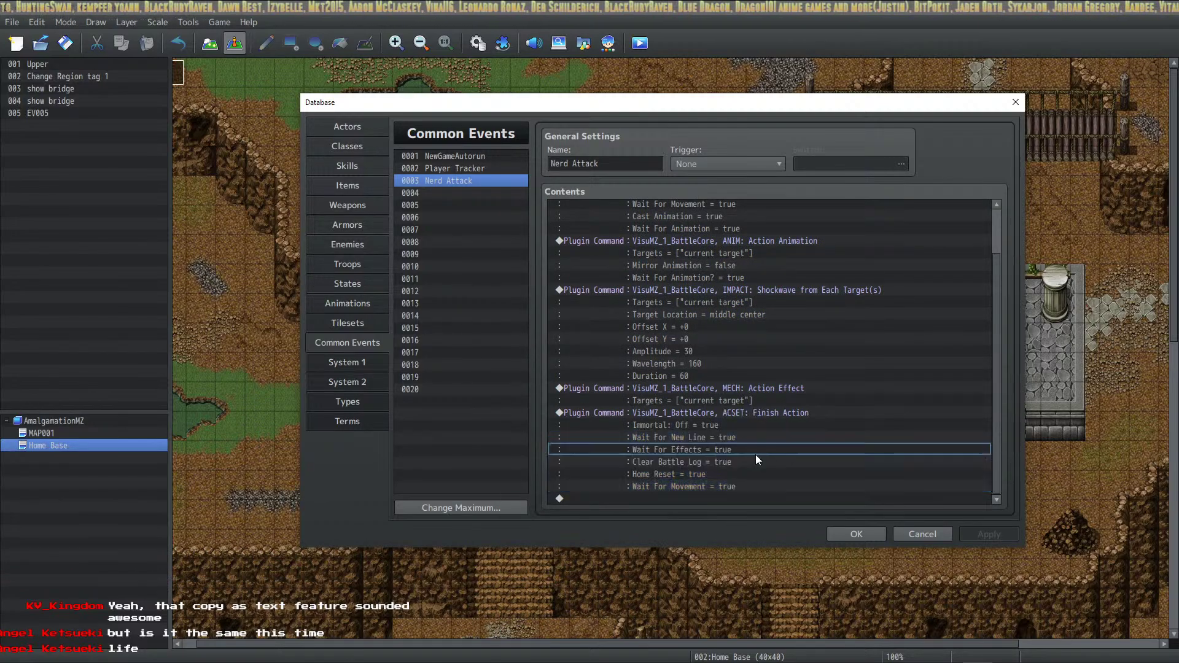
pyautogui.click(730, 499)
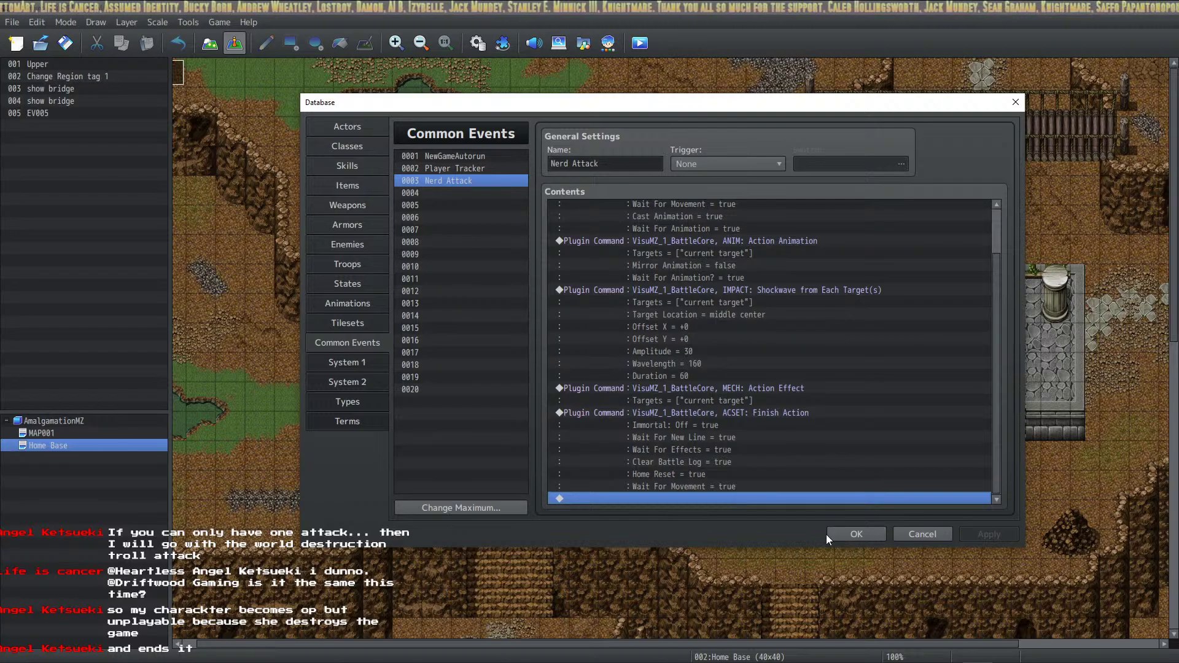
pyautogui.click(865, 534)
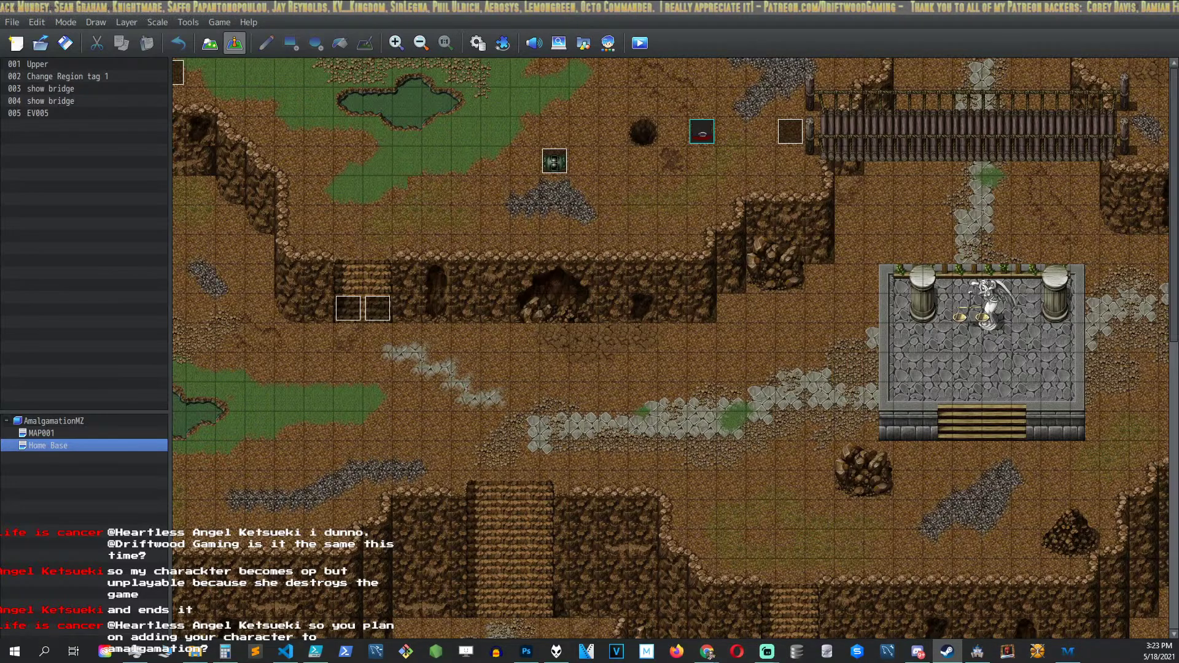
# Switch to the TaleSpire store page in Steam and skim through different moments of its trailer.
pyautogui.moveTo(356, 662); pyautogui.dragTo(837, 1)
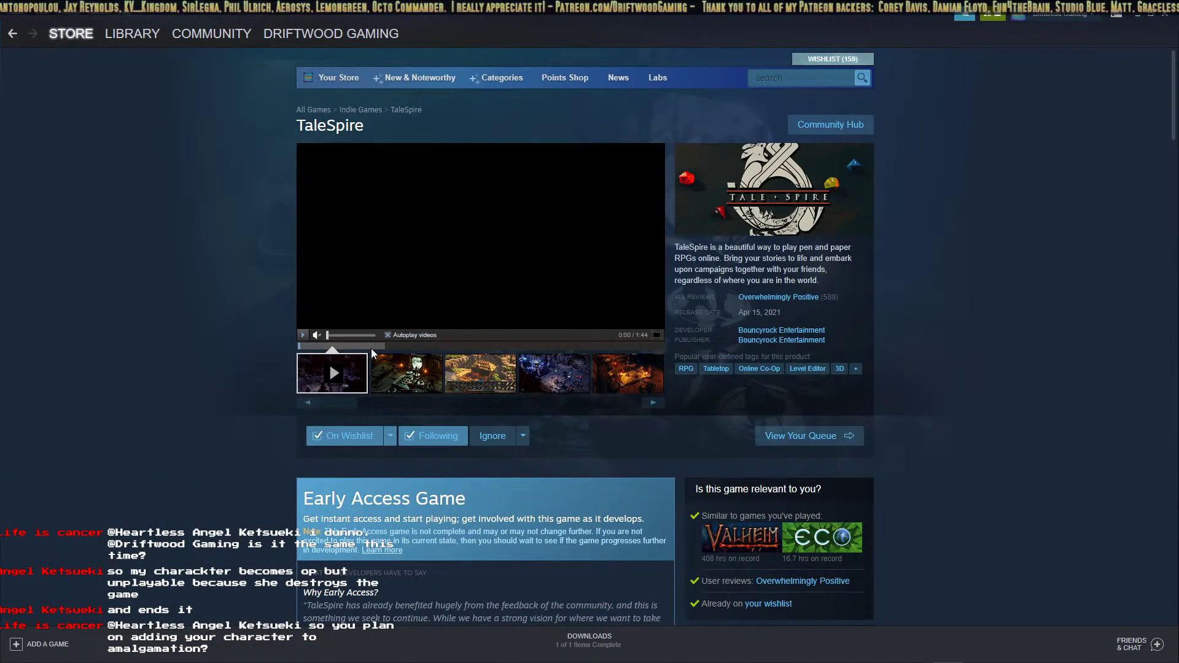
pyautogui.click(418, 347)
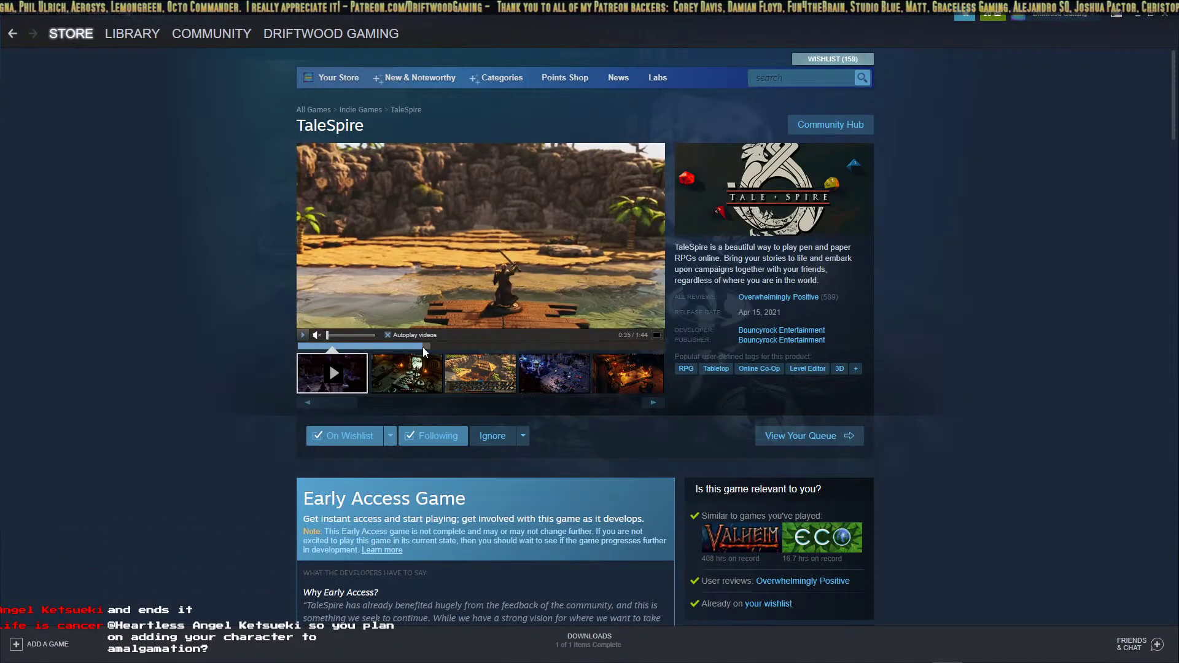
pyautogui.click(401, 346)
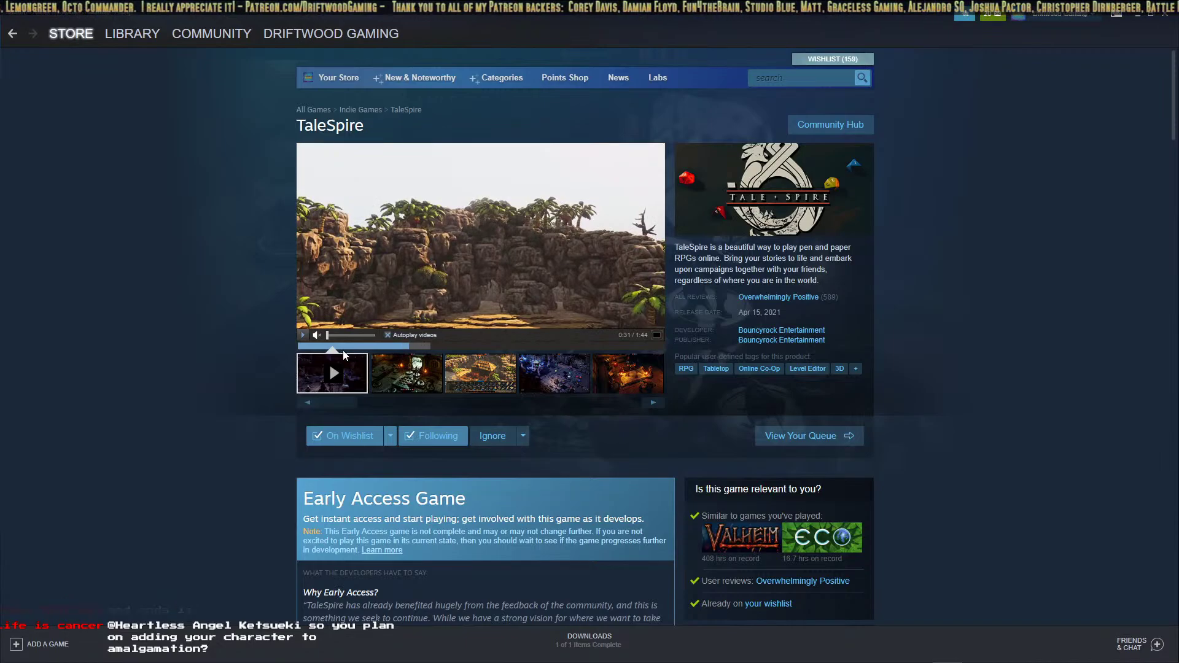
pyautogui.click(453, 347)
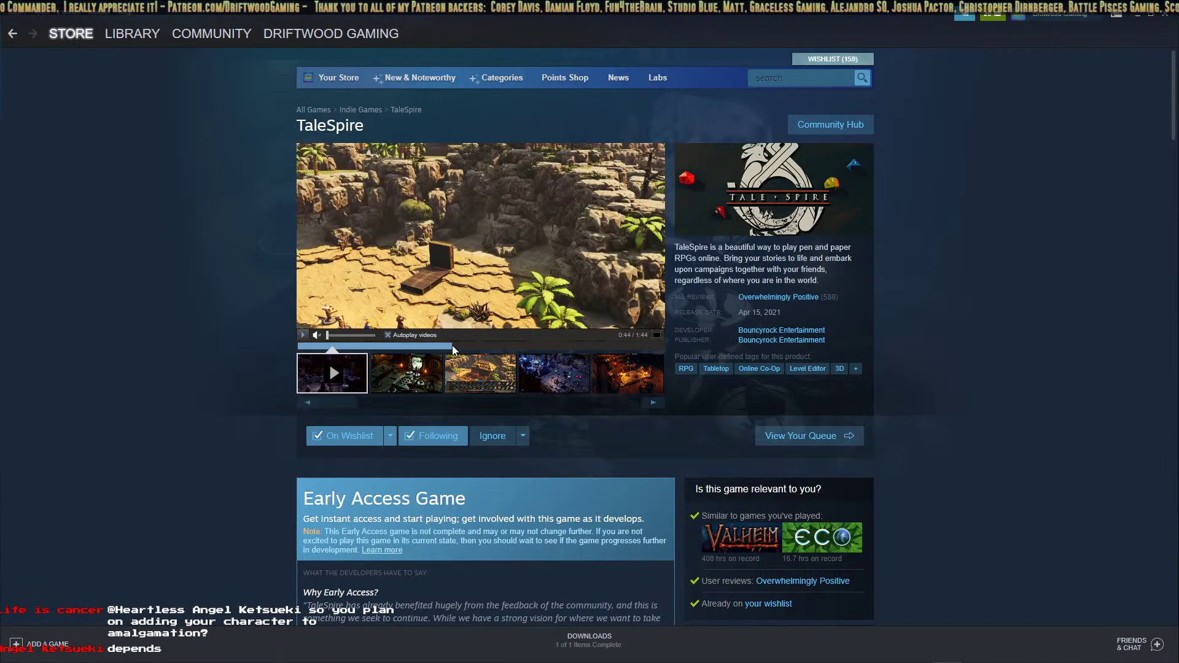
pyautogui.click(496, 347)
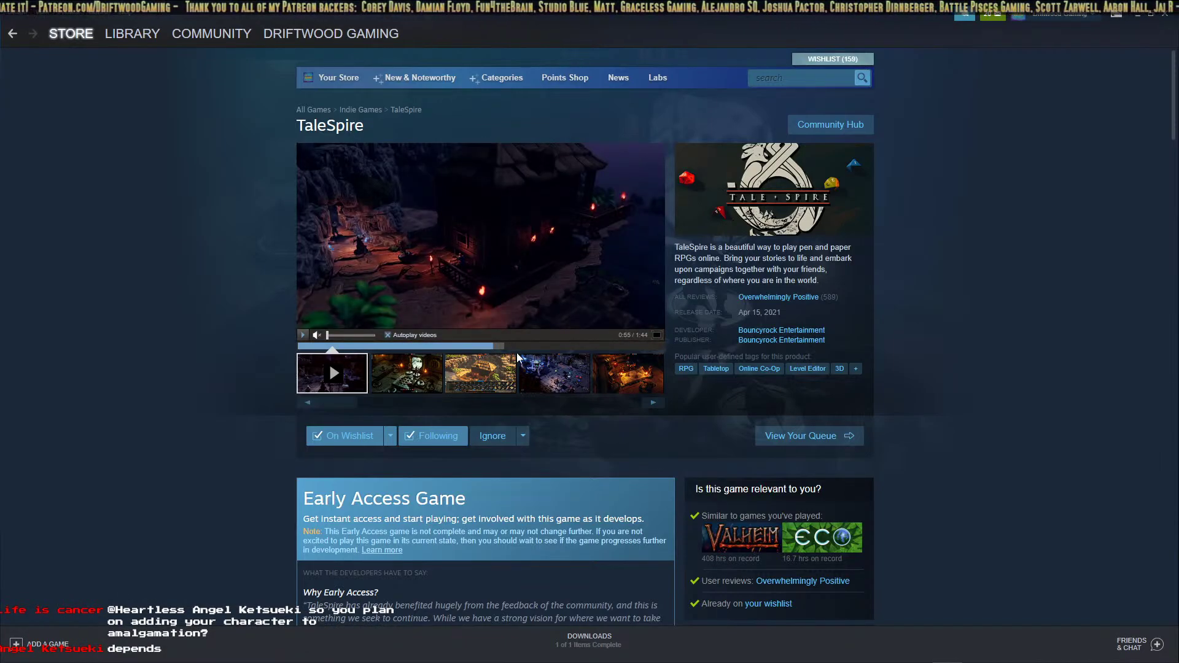
pyautogui.click(544, 347)
pyautogui.click(571, 347)
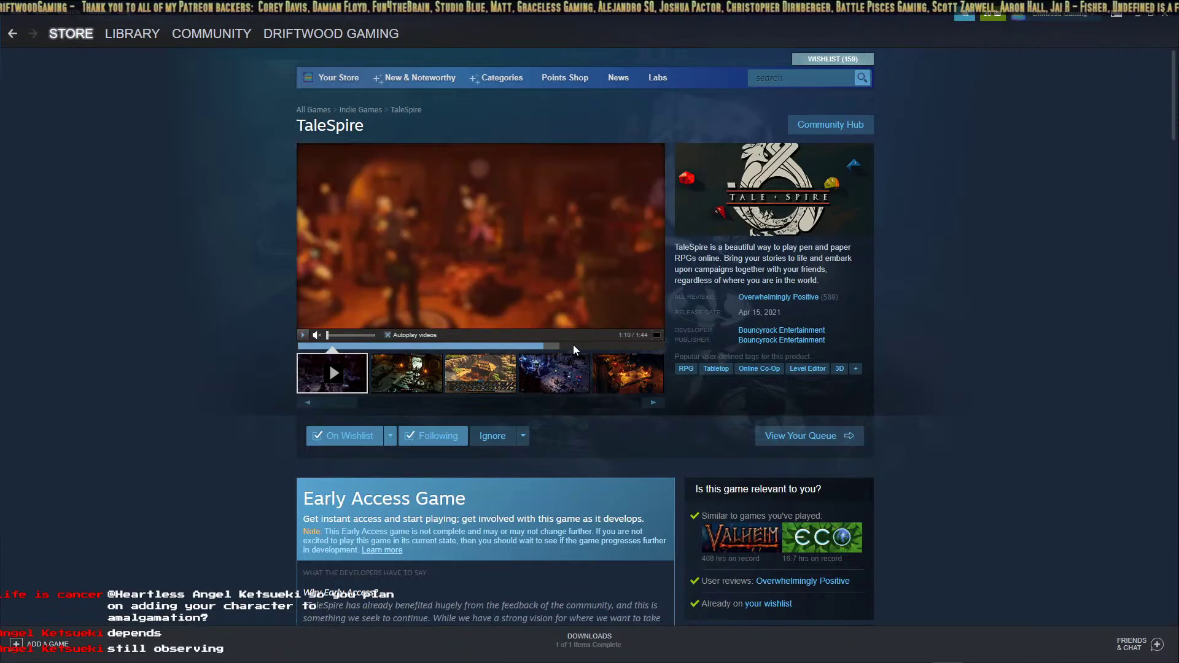
pyautogui.click(622, 347)
pyautogui.click(426, 347)
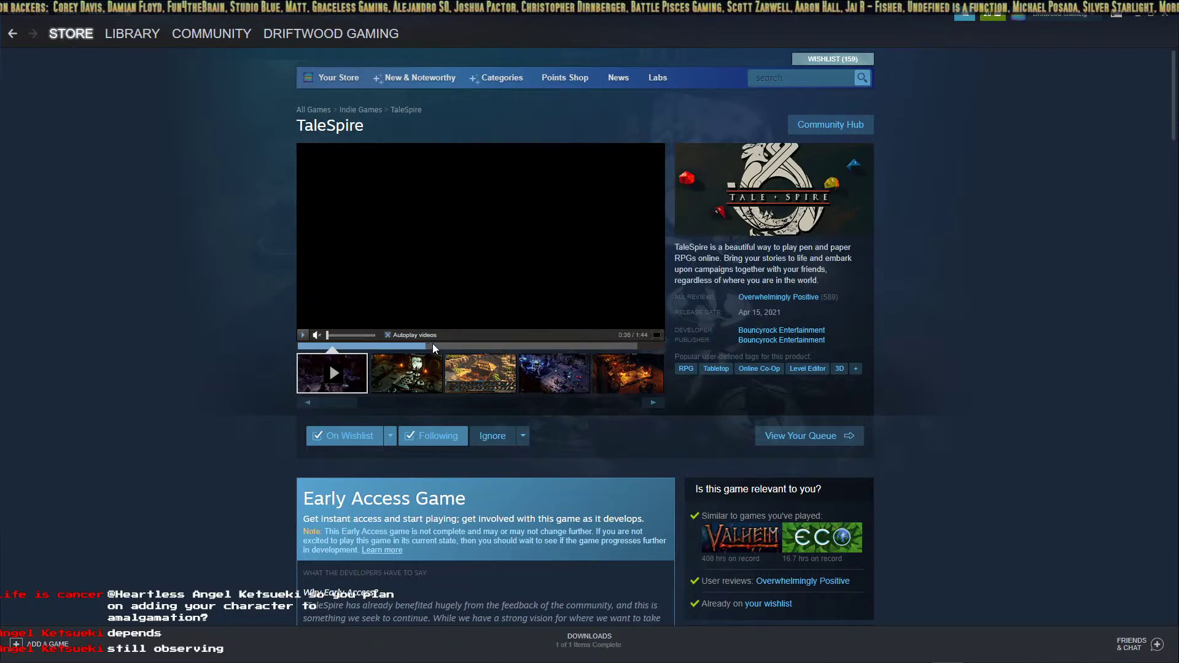
pyautogui.click(466, 346)
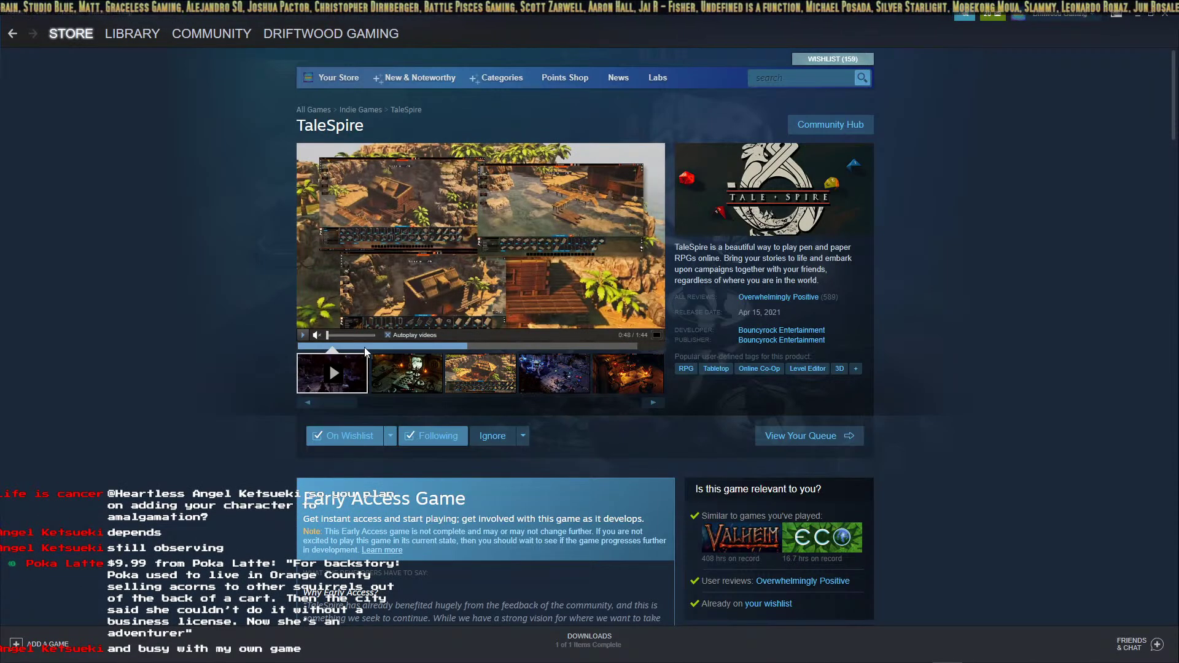
pyautogui.click(396, 347)
pyautogui.click(372, 346)
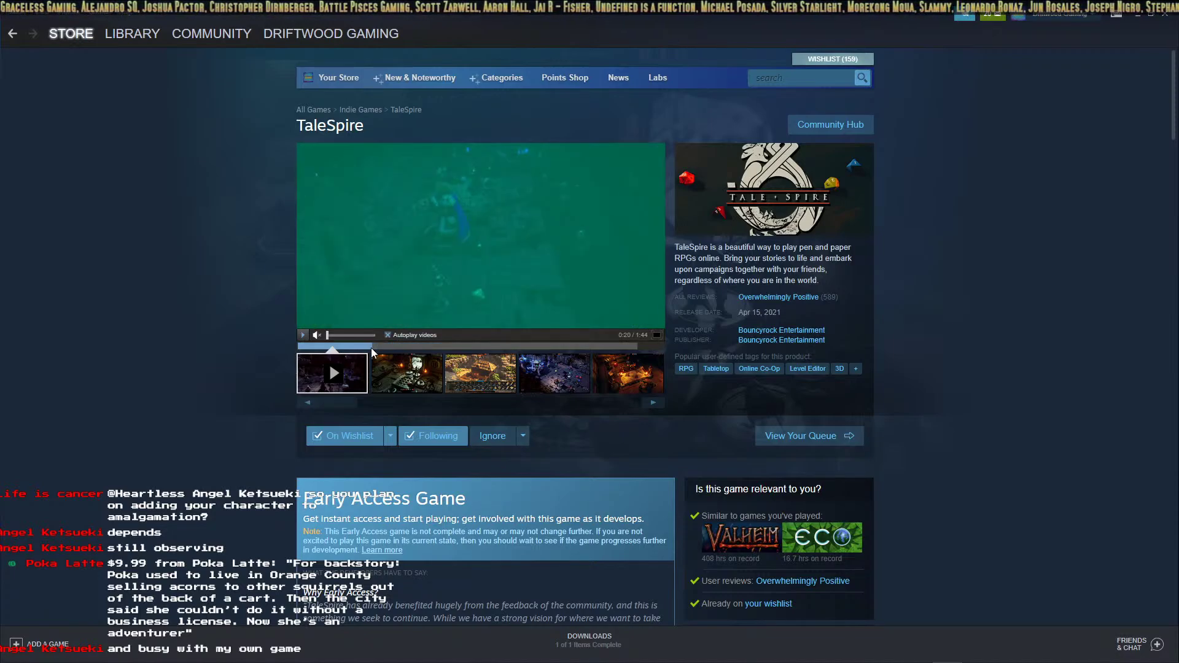
pyautogui.click(347, 348)
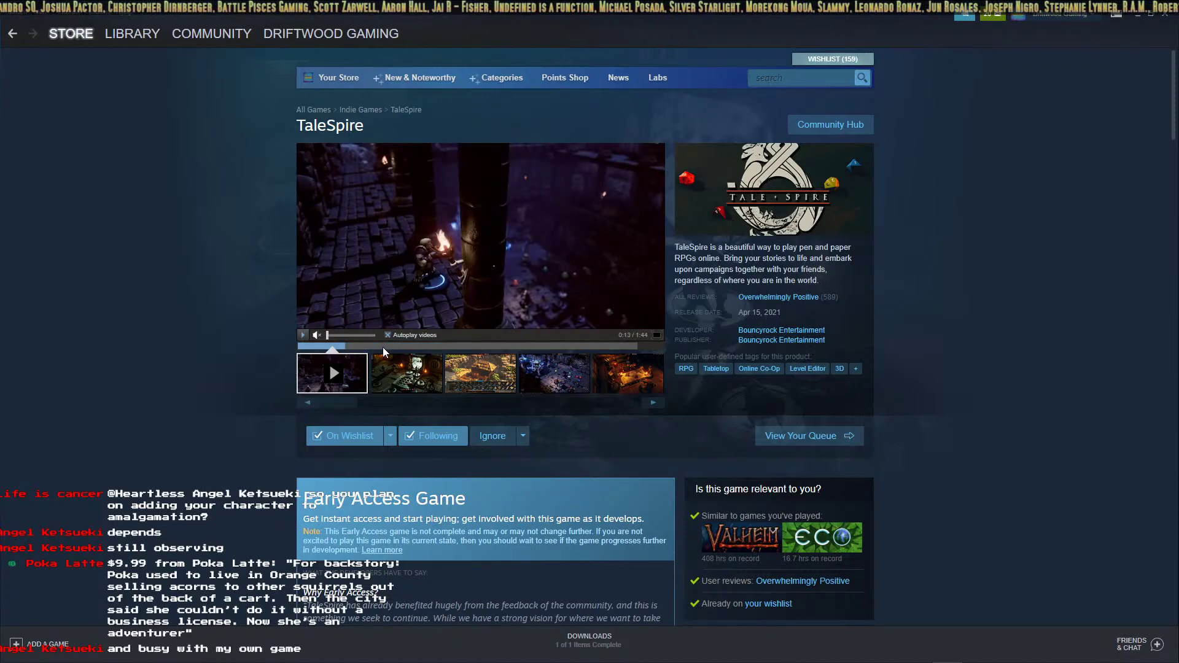
# Browse the TaleSpire screenshots, covering the dungeon, building, desert and treasure room scenes.
pyautogui.click(415, 375)
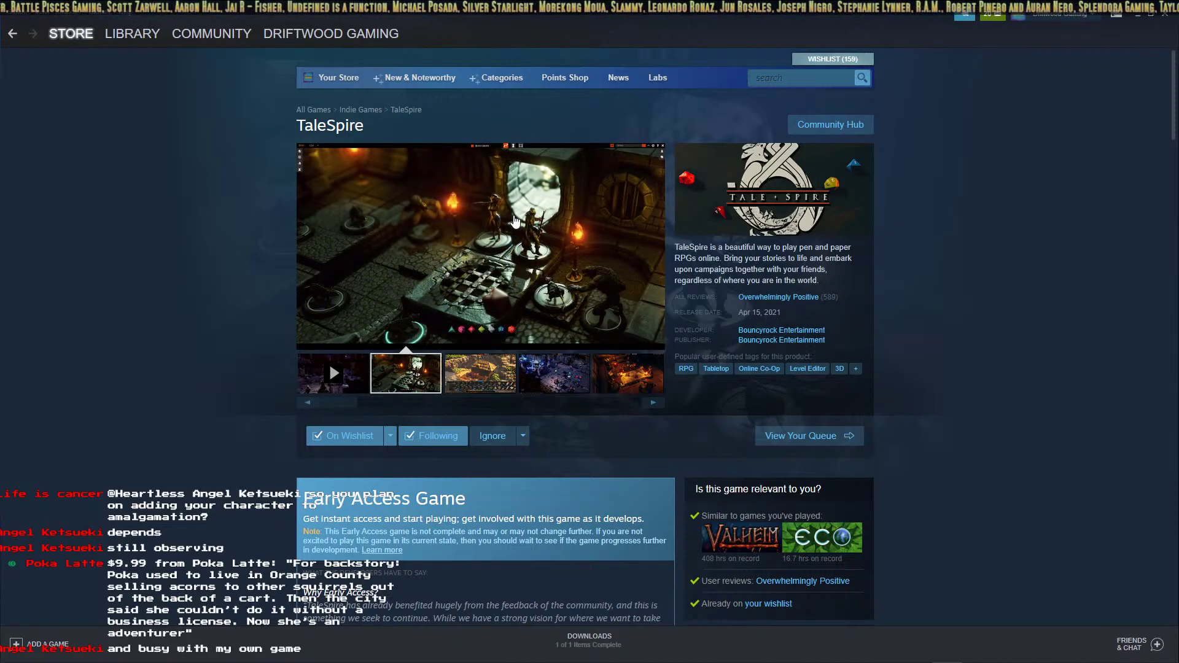
pyautogui.click(473, 371)
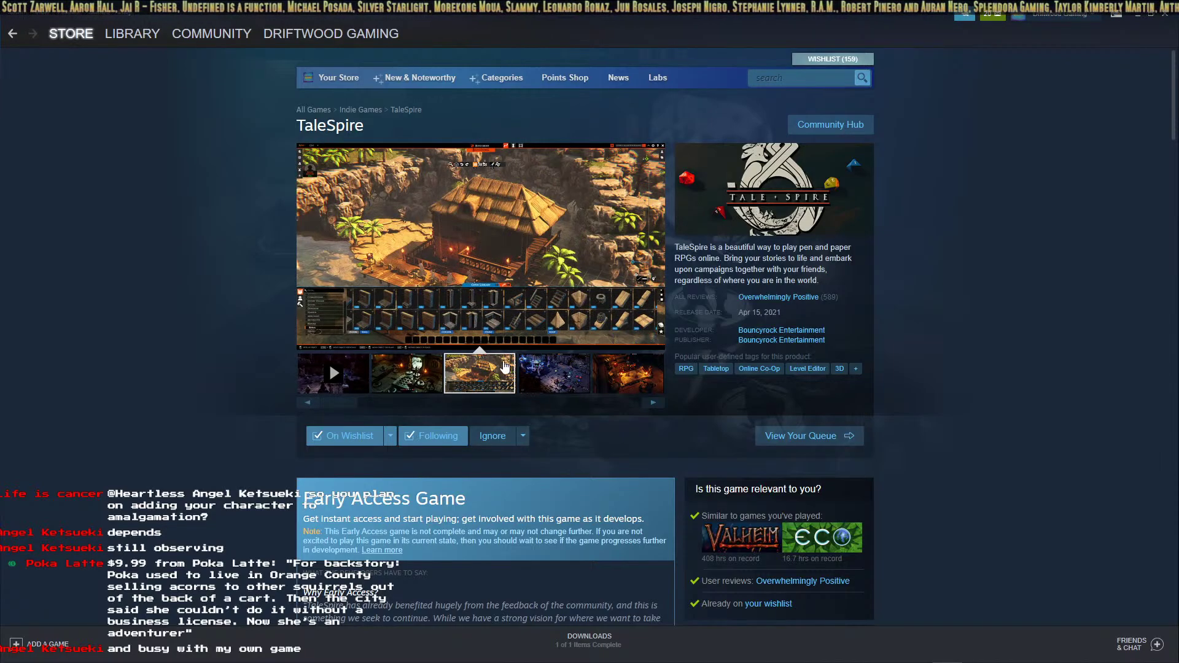
pyautogui.click(538, 378)
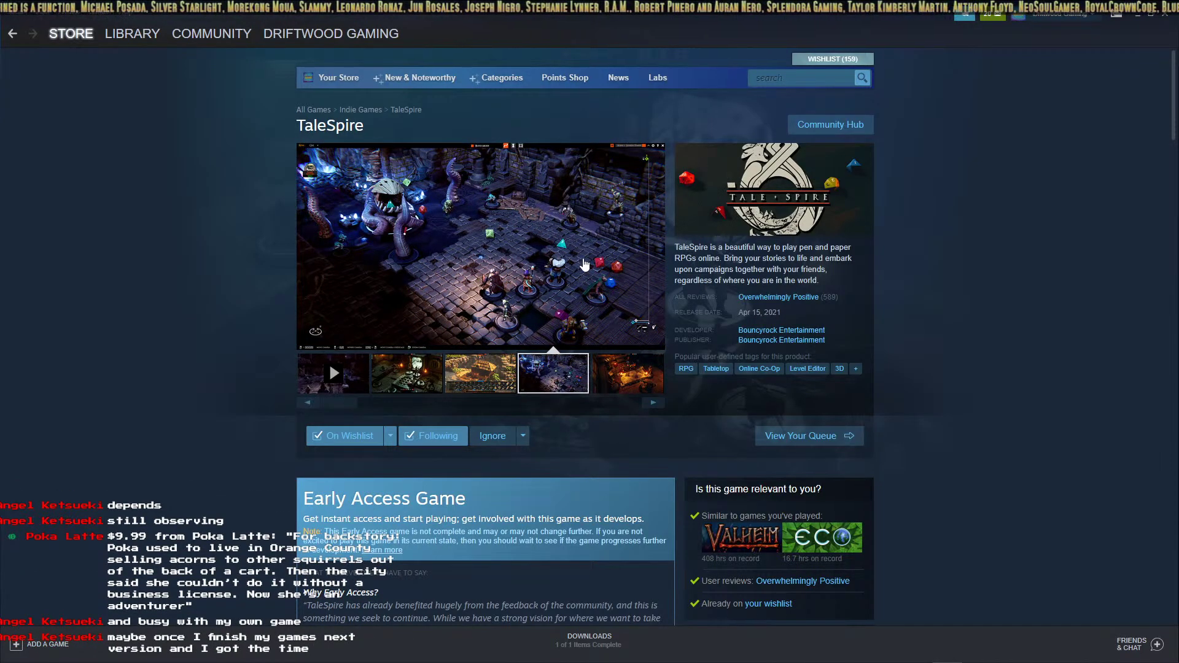
pyautogui.click(620, 391)
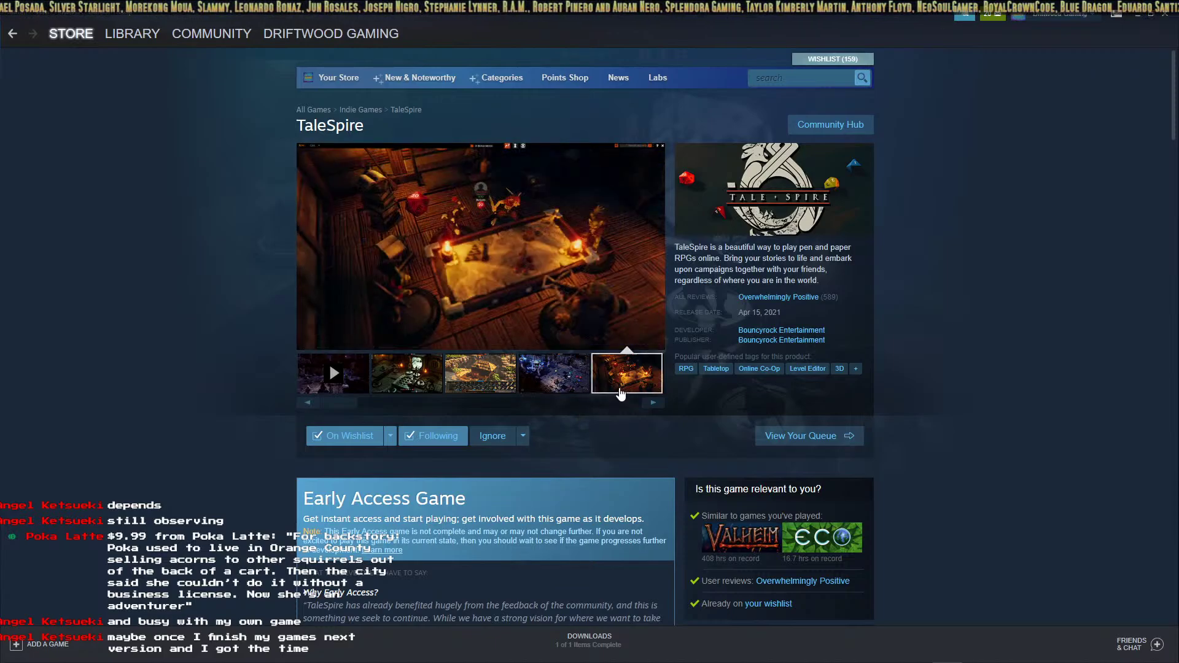
pyautogui.click(653, 402)
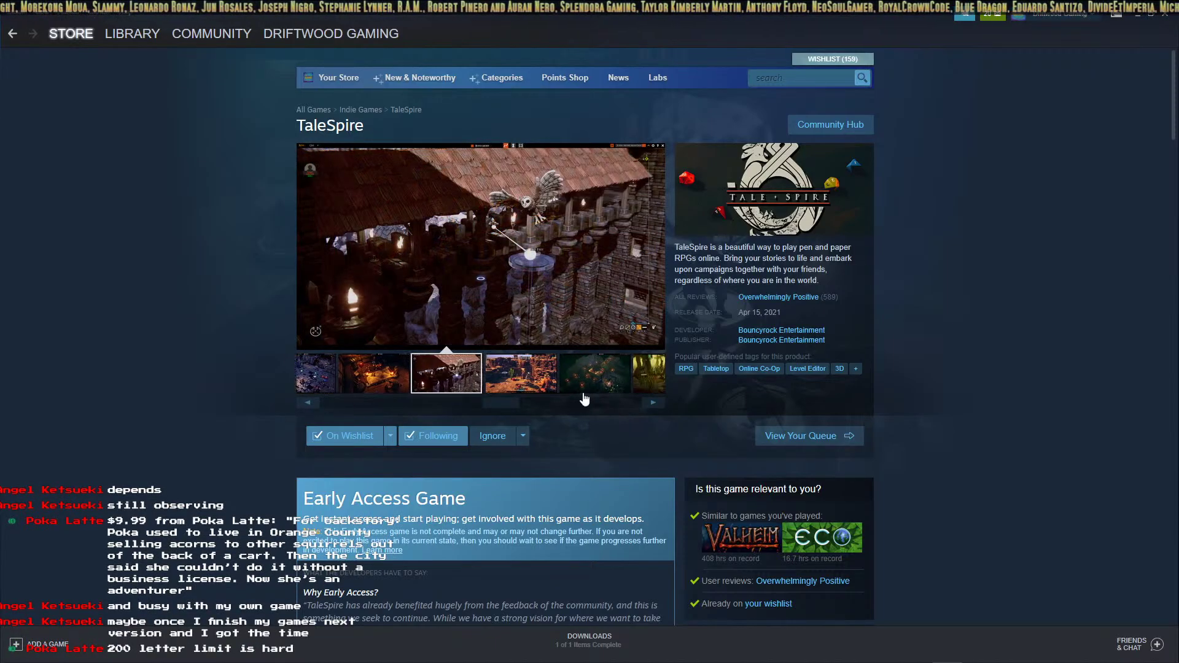
pyautogui.click(405, 381)
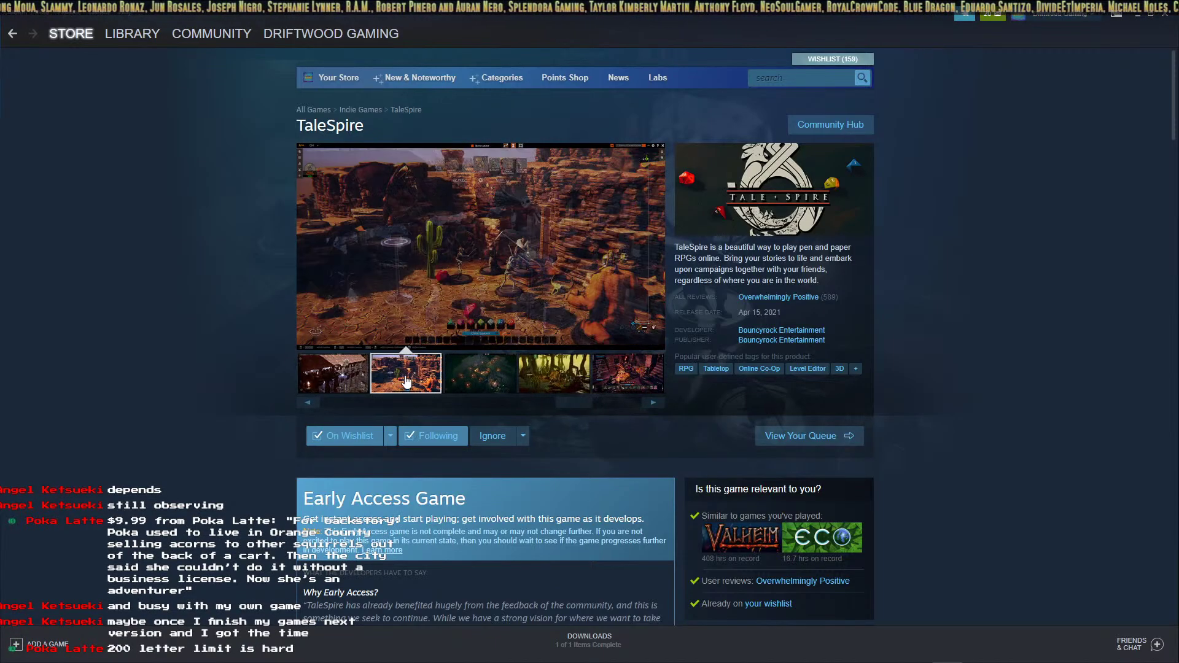
pyautogui.click(484, 379)
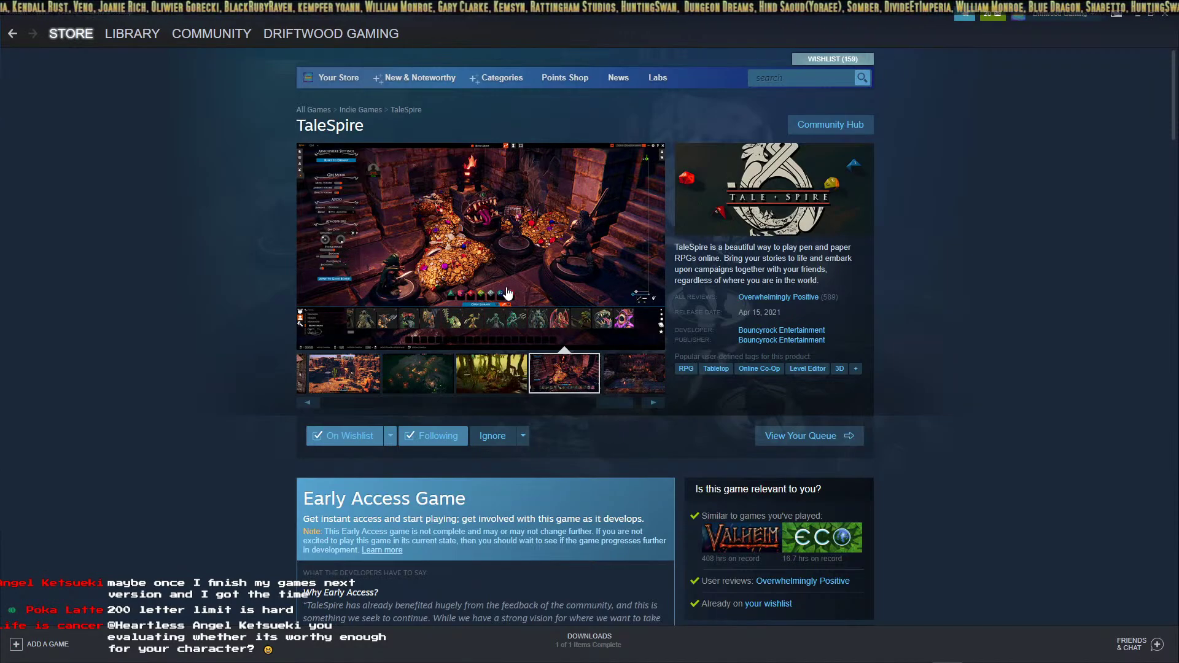
pyautogui.click(623, 387)
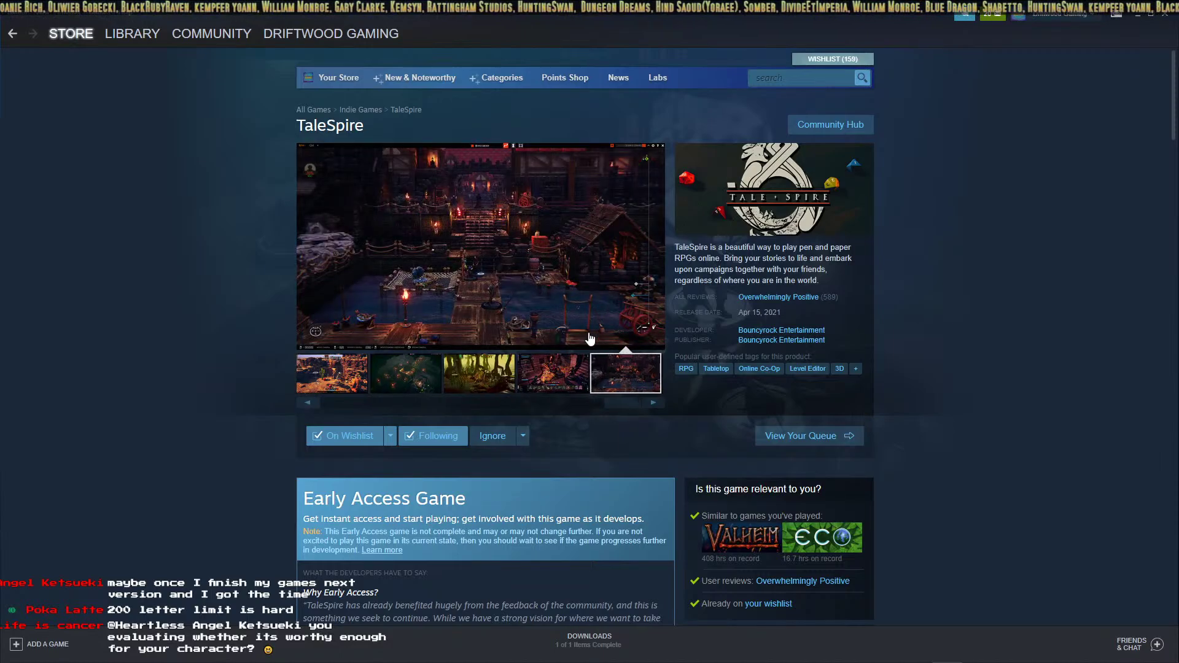
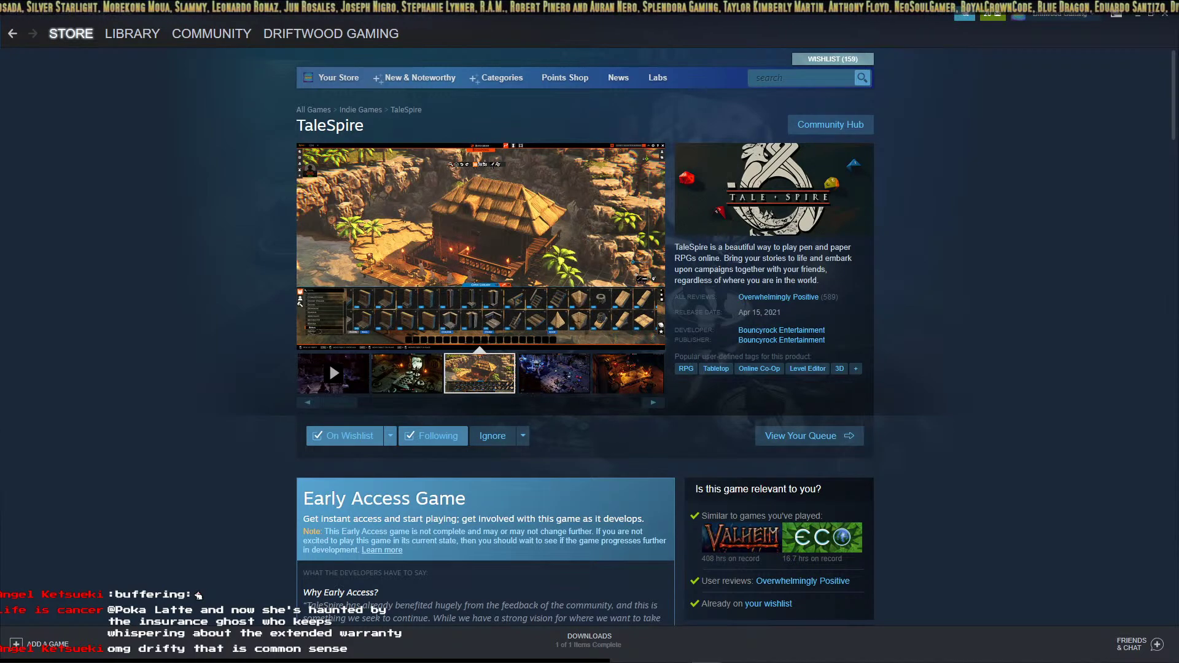
# Return to RPG Maker MZ and open the database's list of actors.
pyautogui.hotkey('alt', 'Tab')
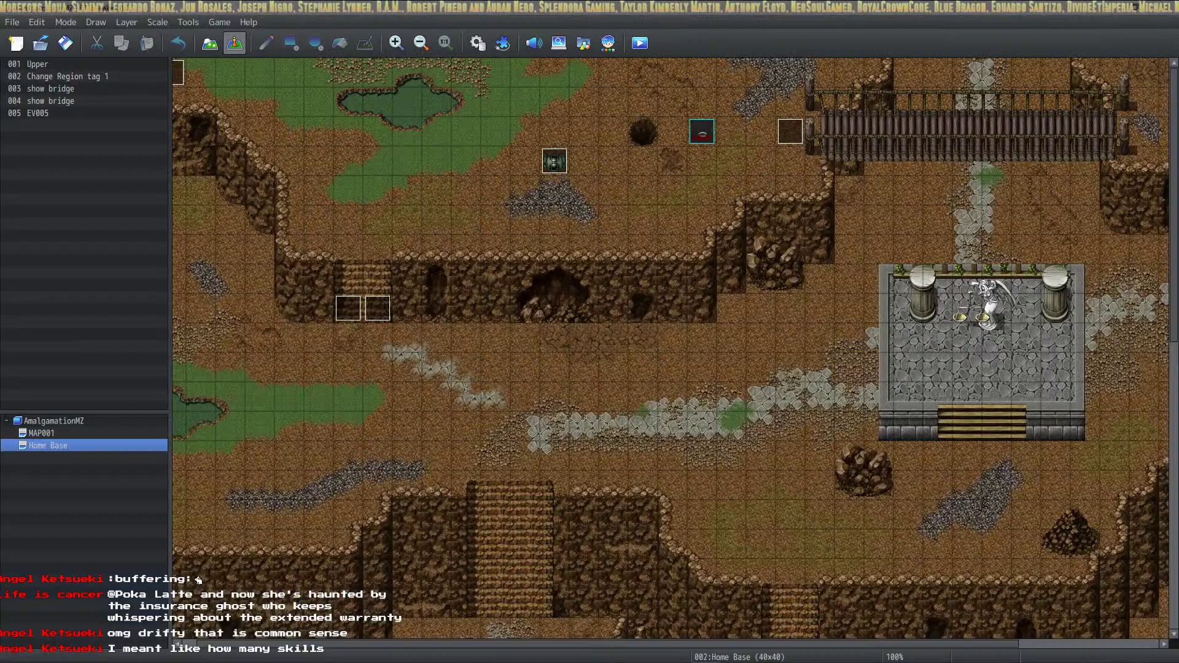
pyautogui.click(468, 43)
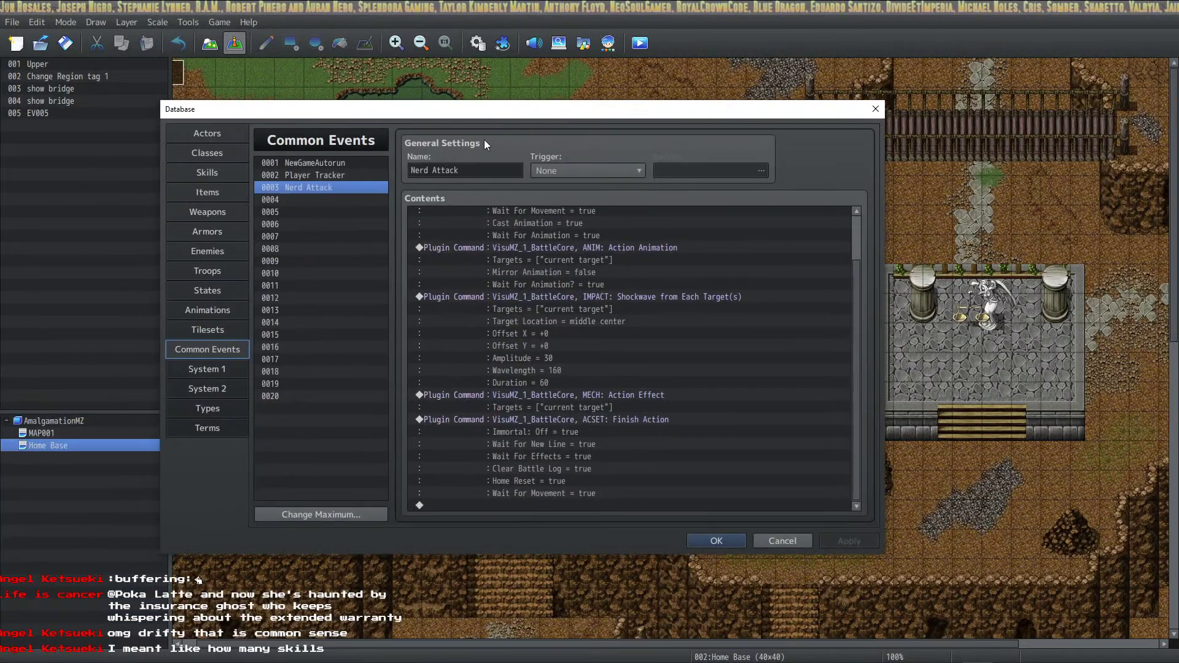
pyautogui.click(225, 135)
pyautogui.click(232, 146)
pyautogui.click(230, 137)
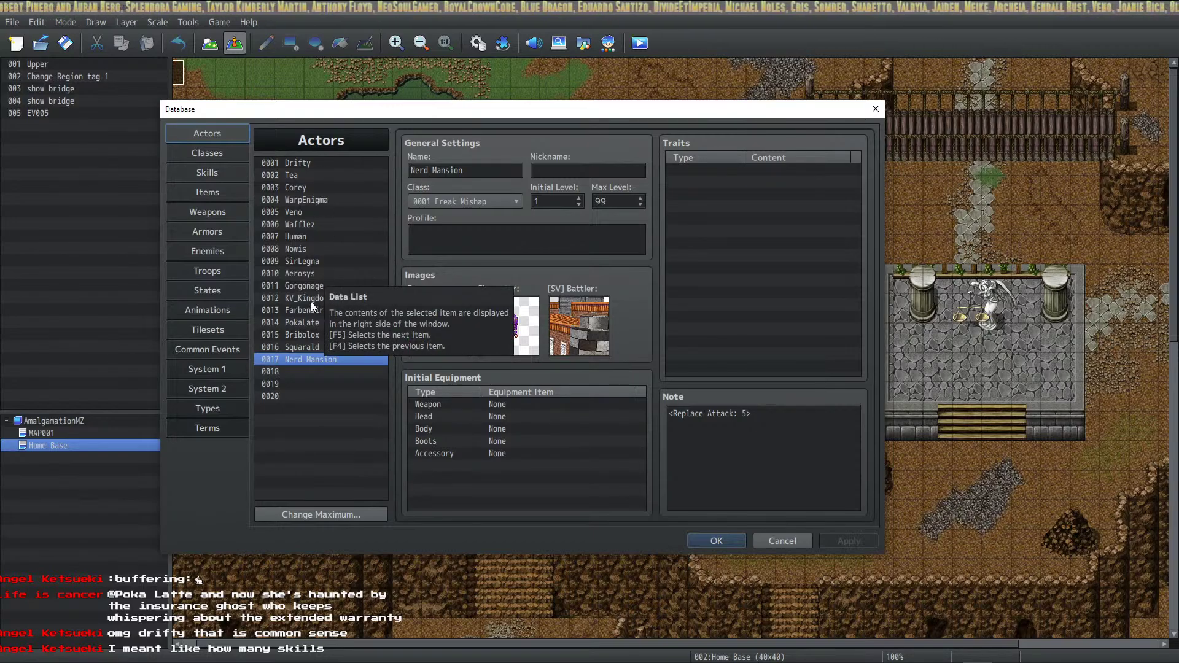
# Fill the empty profile of the actor PokaLate with the copied backstory and put the <WordWrap> tag in front of it.
pyautogui.click(319, 322)
pyautogui.click(551, 241)
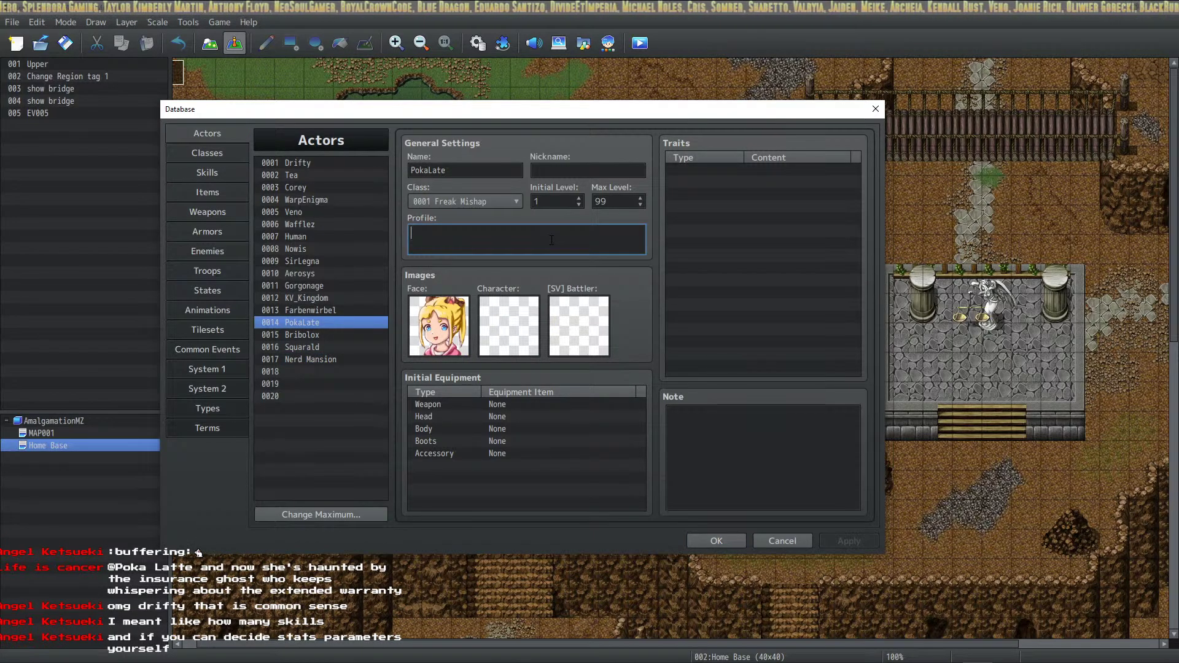
pyautogui.hotkey('ctrl', 'v')
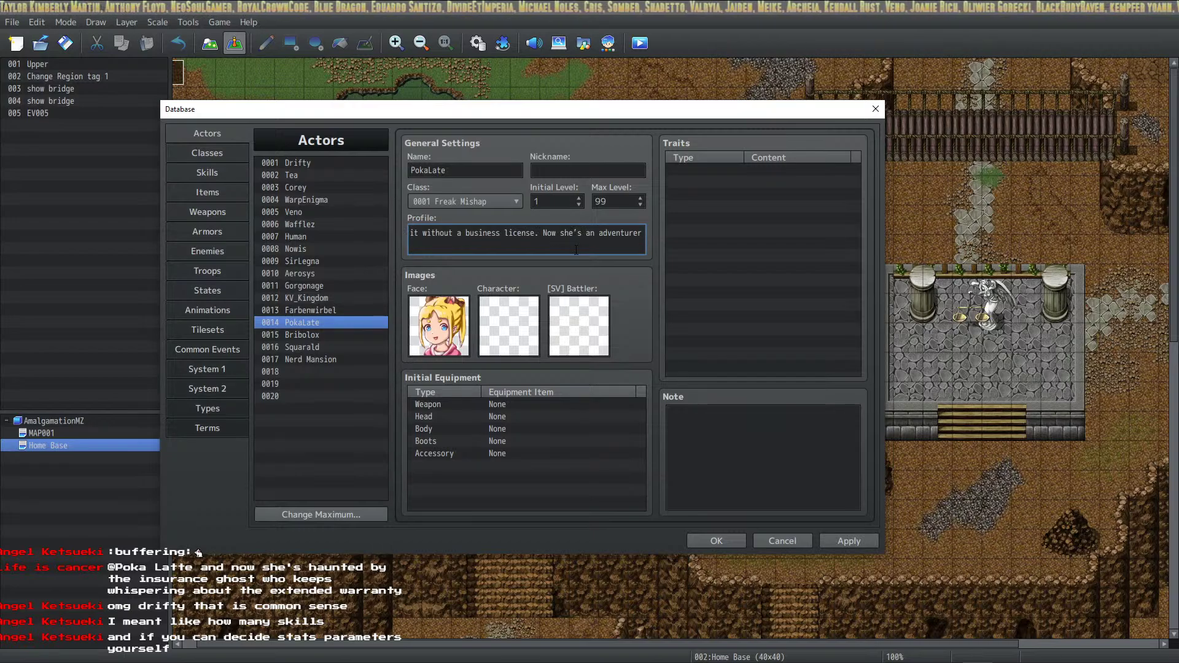
pyautogui.press('Home')
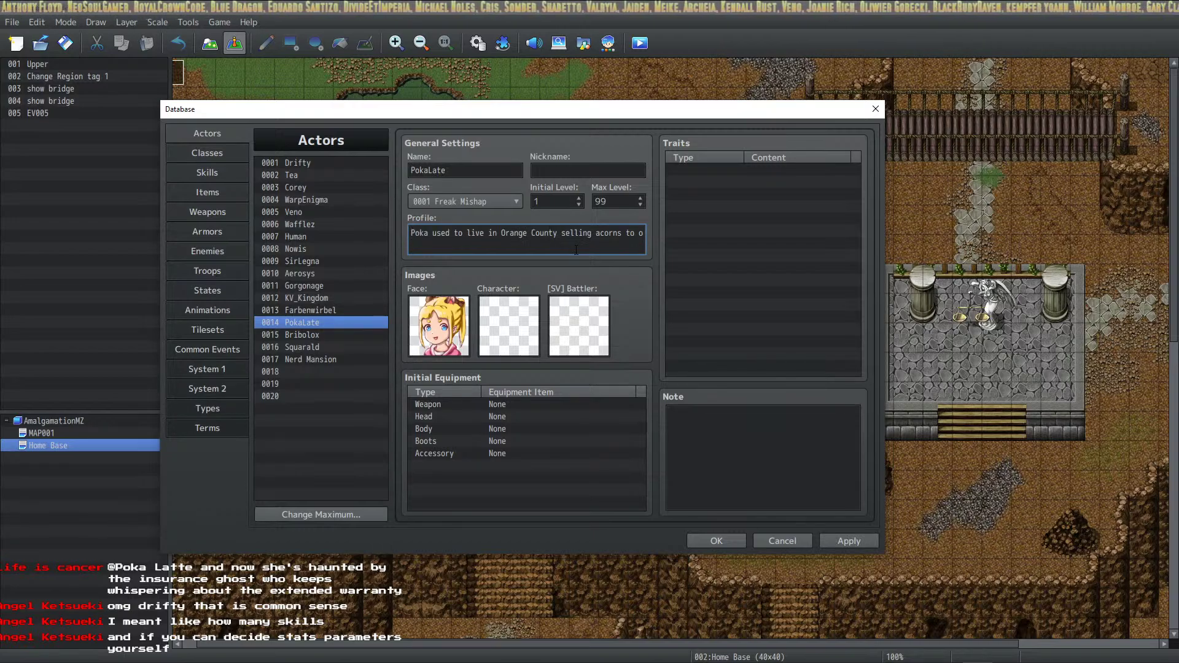
pyautogui.write('<WordWrap>')
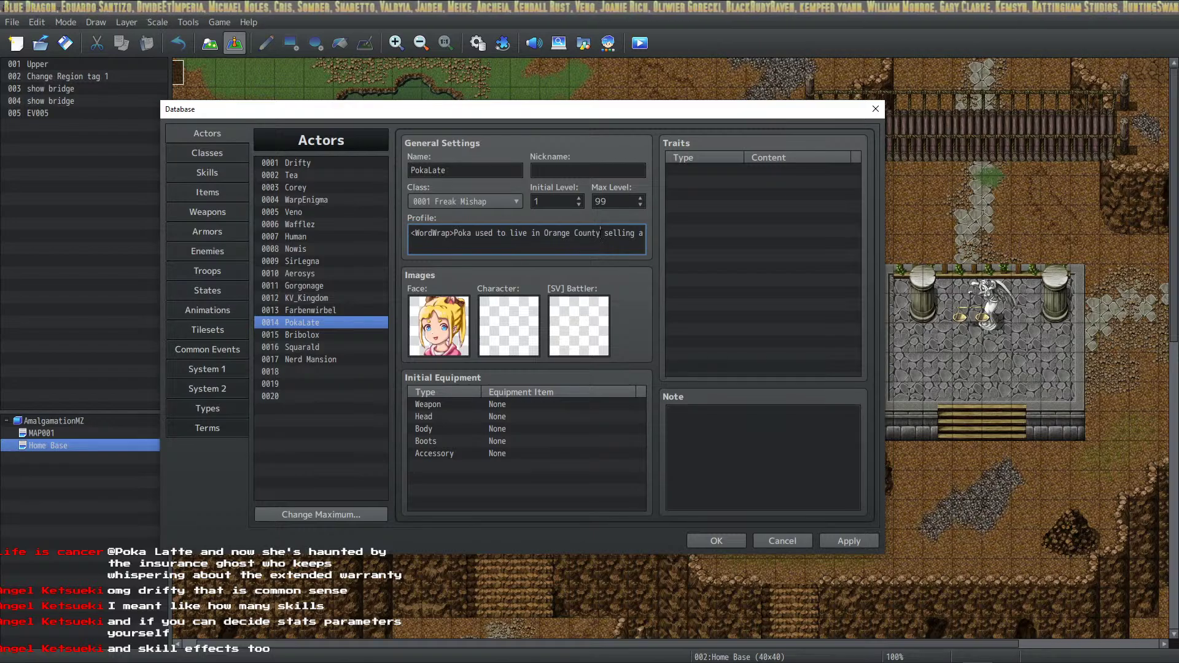
# End PokaLate's profile text with a period after "adventurer" and apply the change.
pyautogui.moveTo(508, 233); pyautogui.dragTo(665, 240)
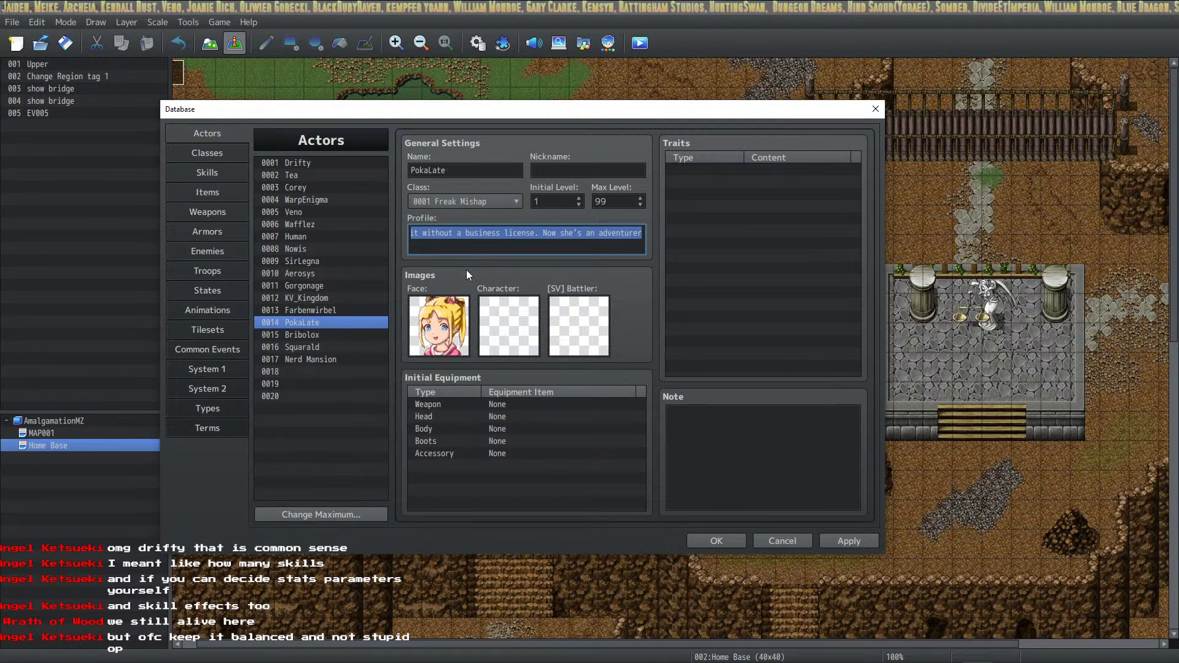
pyautogui.moveTo(557, 233); pyautogui.dragTo(560, 234)
pyautogui.click(638, 234)
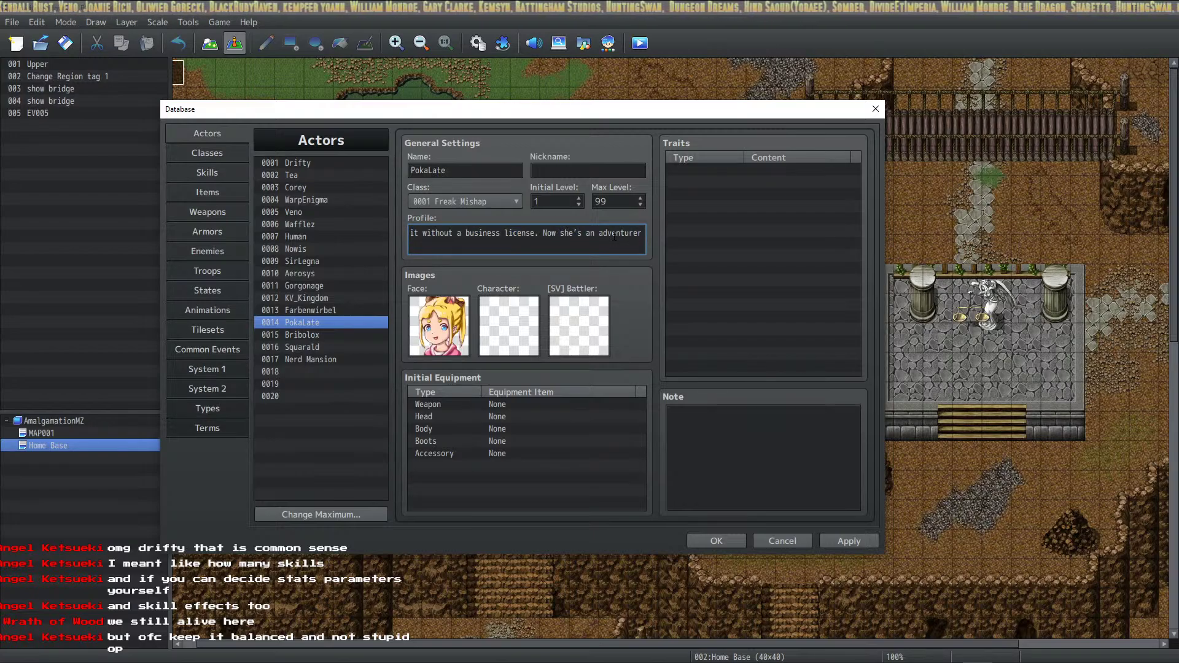
pyautogui.write('.')
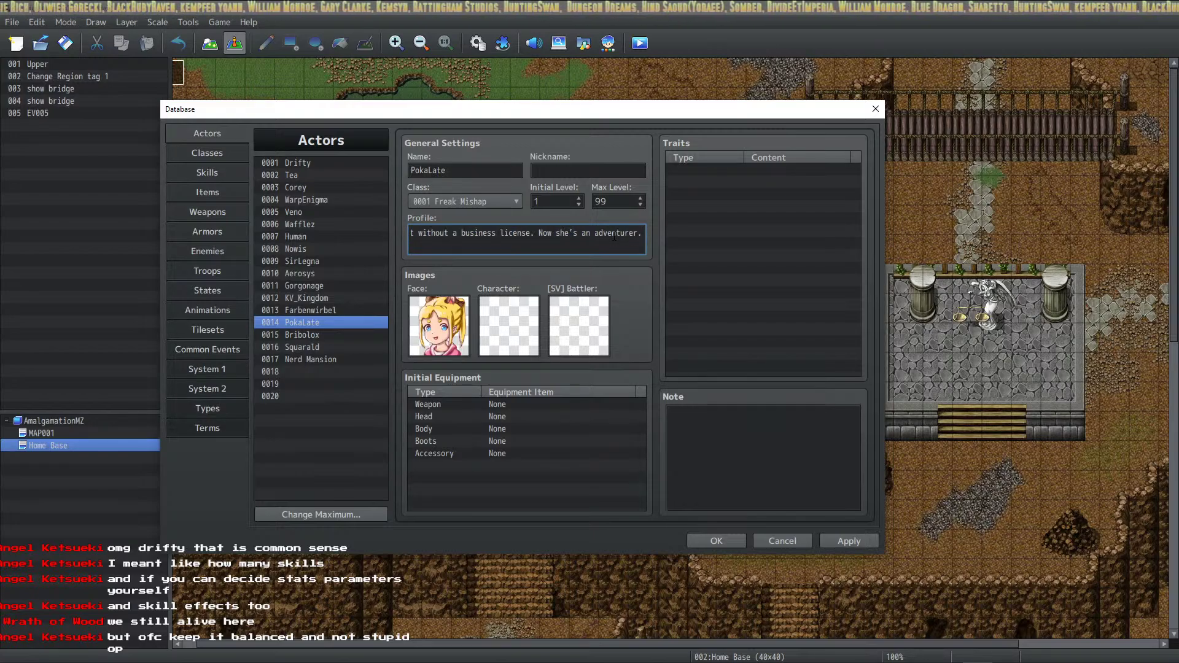
pyautogui.click(828, 540)
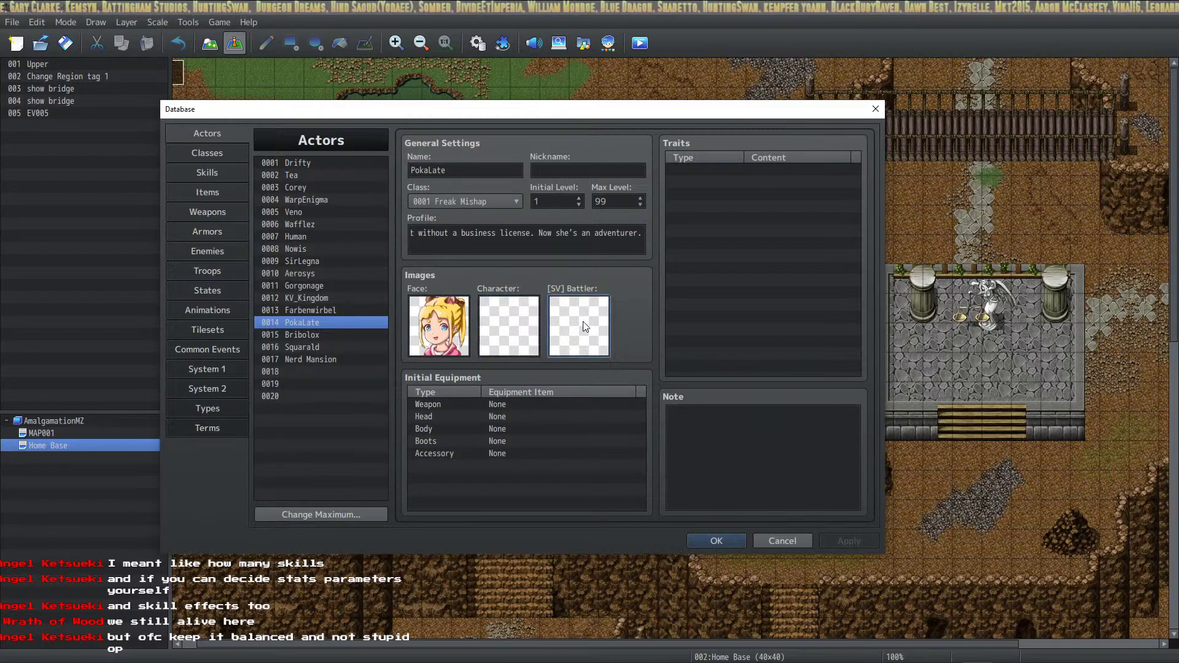
# Look through the settings of the actors Bribolox, Squarald, Nerd Mansion and Farbenwirbel.
pyautogui.click(309, 336)
pyautogui.click(307, 347)
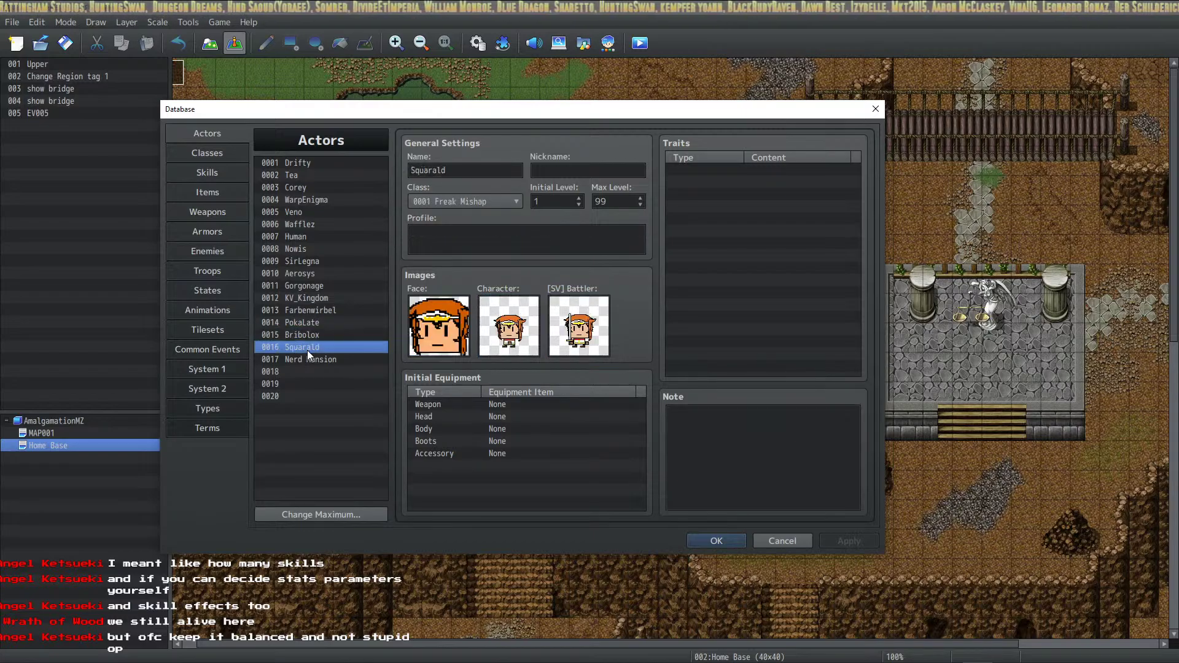
pyautogui.click(308, 358)
pyautogui.click(322, 347)
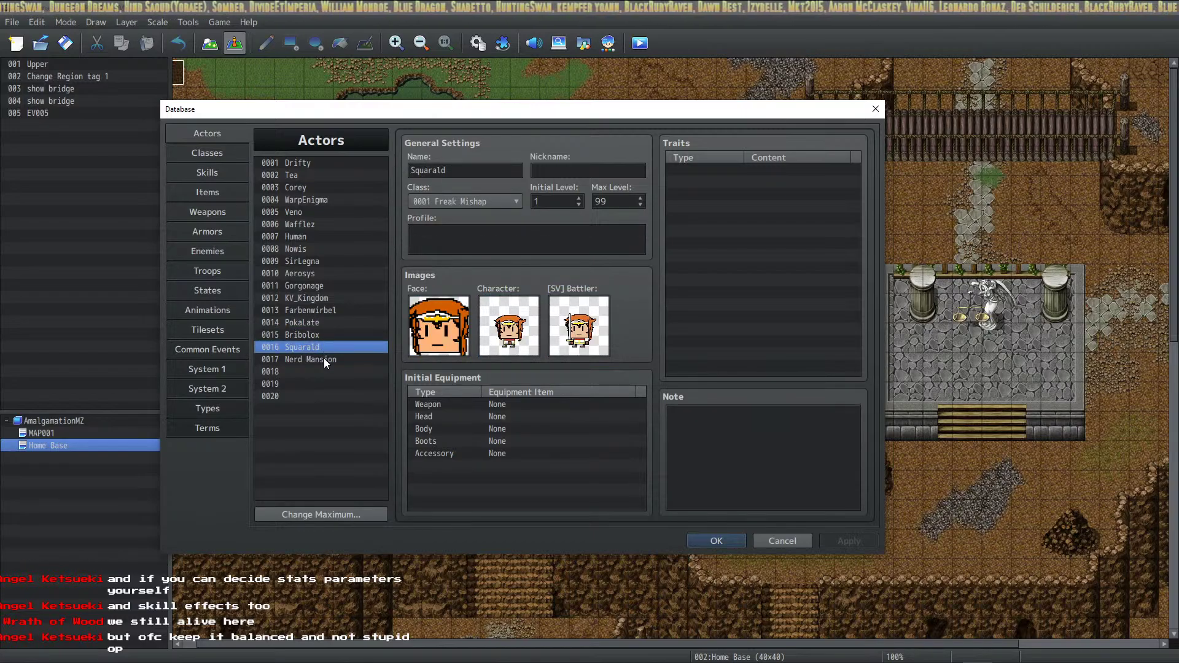
pyautogui.click(323, 358)
pyautogui.click(329, 345)
pyautogui.click(334, 310)
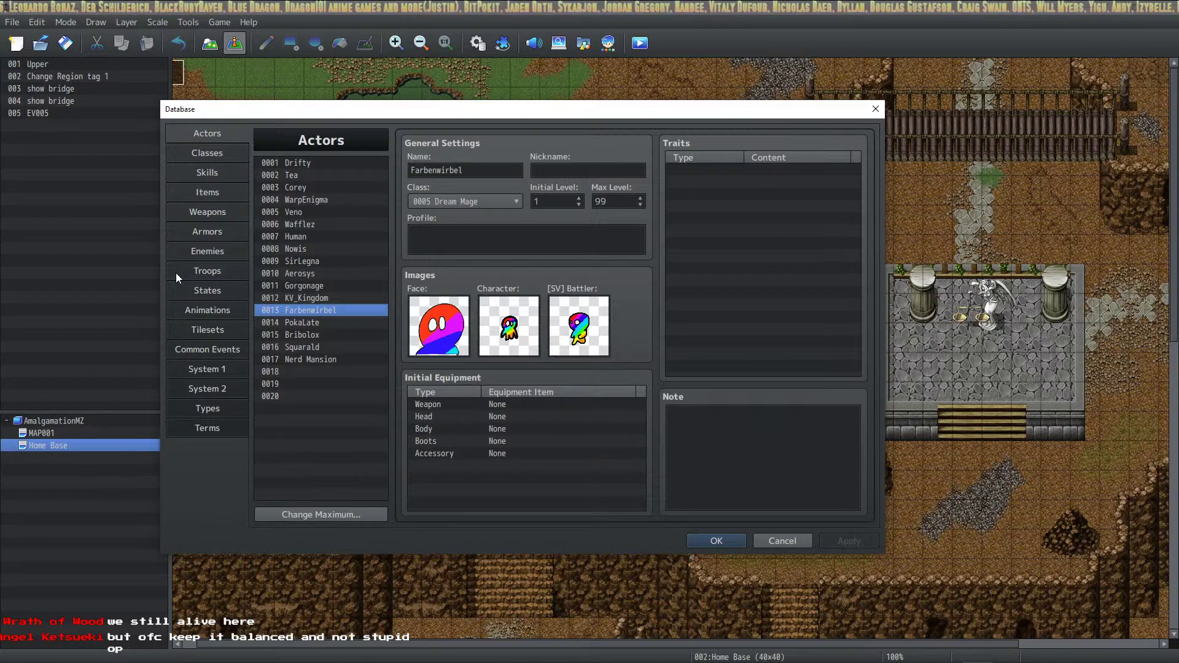
pyautogui.click(221, 202)
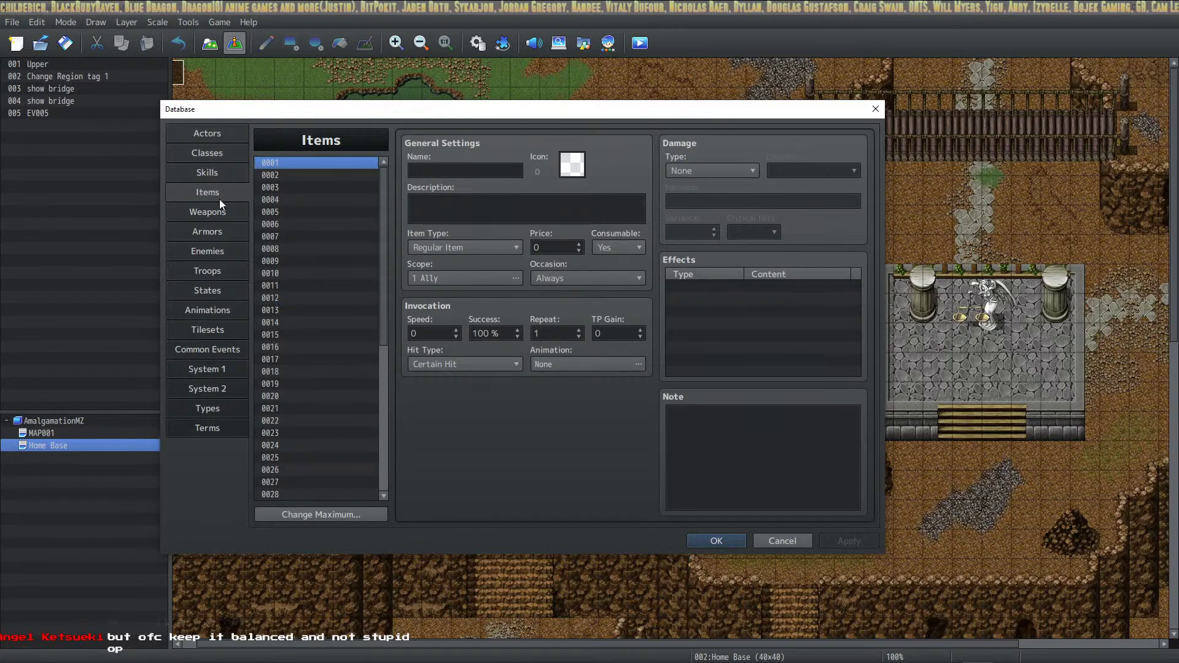
pyautogui.click(220, 175)
pyautogui.click(222, 153)
pyautogui.click(226, 135)
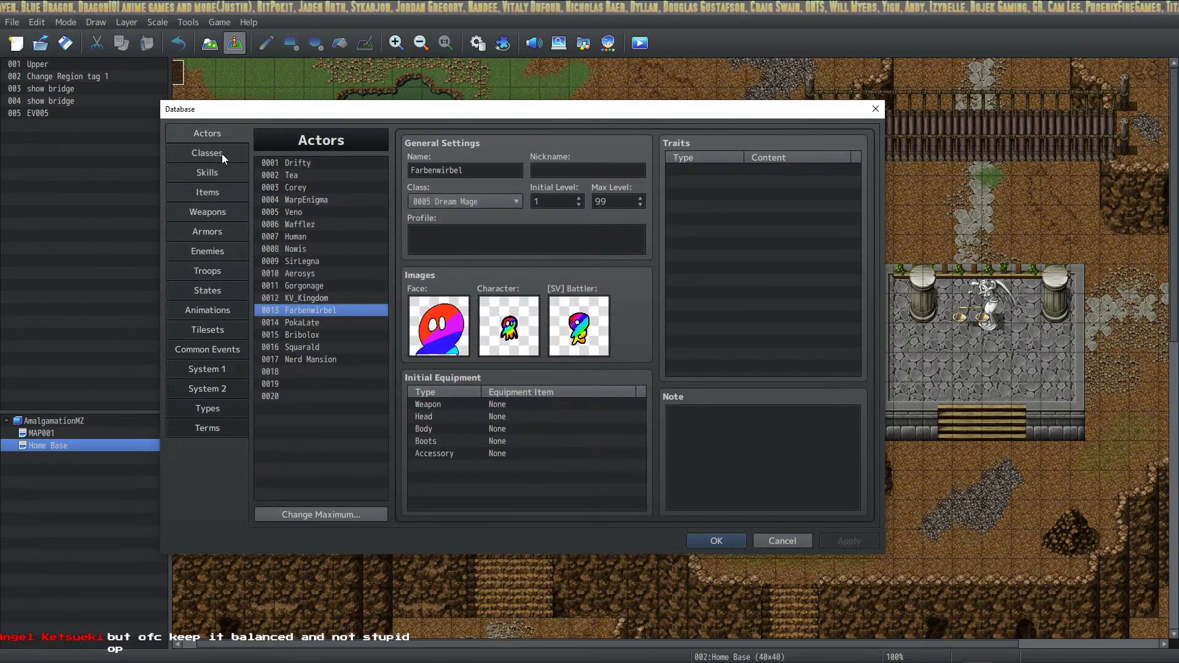
pyautogui.click(222, 153)
pyautogui.click(226, 172)
pyautogui.click(224, 155)
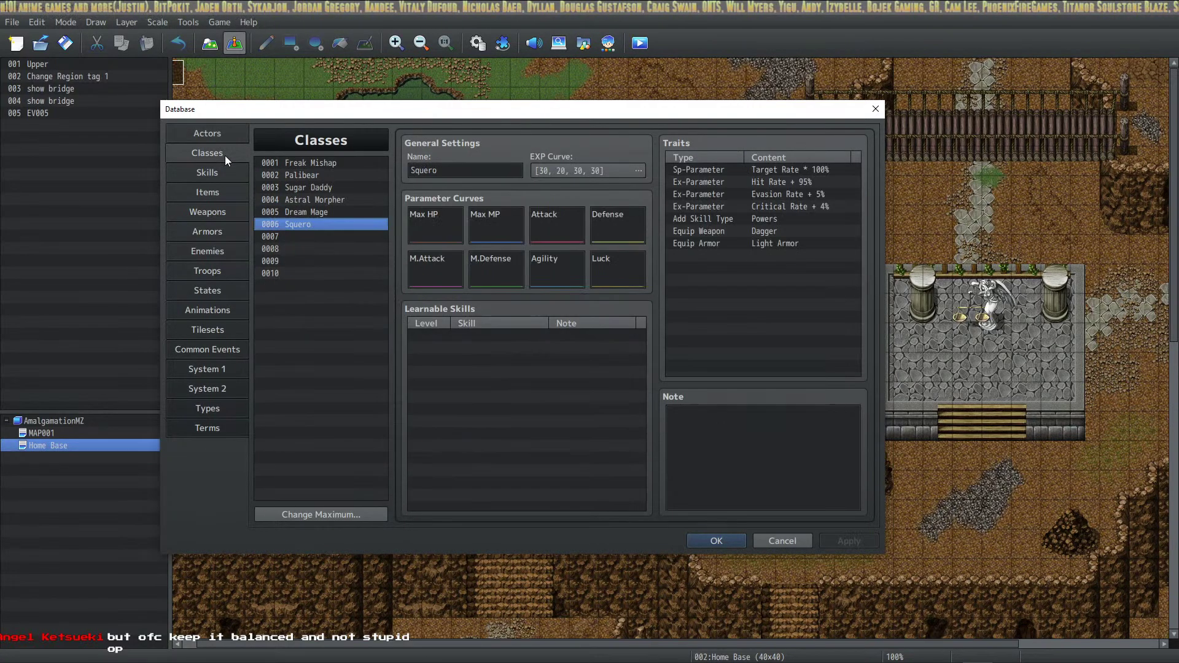
pyautogui.click(226, 173)
pyautogui.click(210, 192)
pyautogui.click(222, 171)
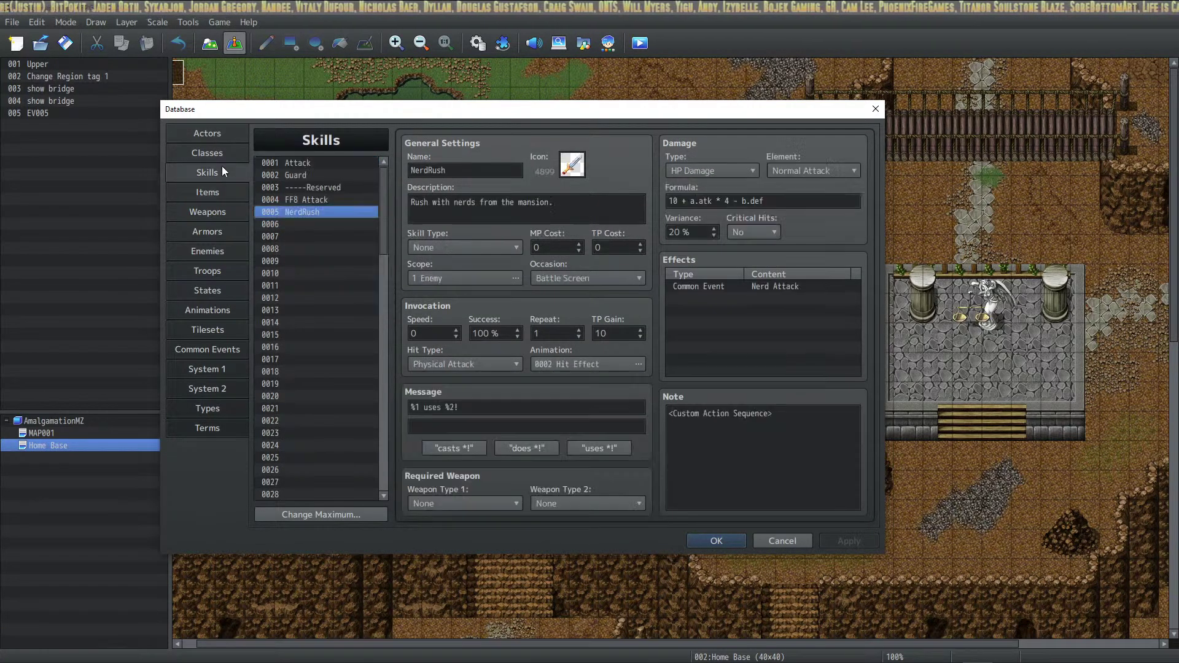
pyautogui.click(235, 192)
pyautogui.click(228, 210)
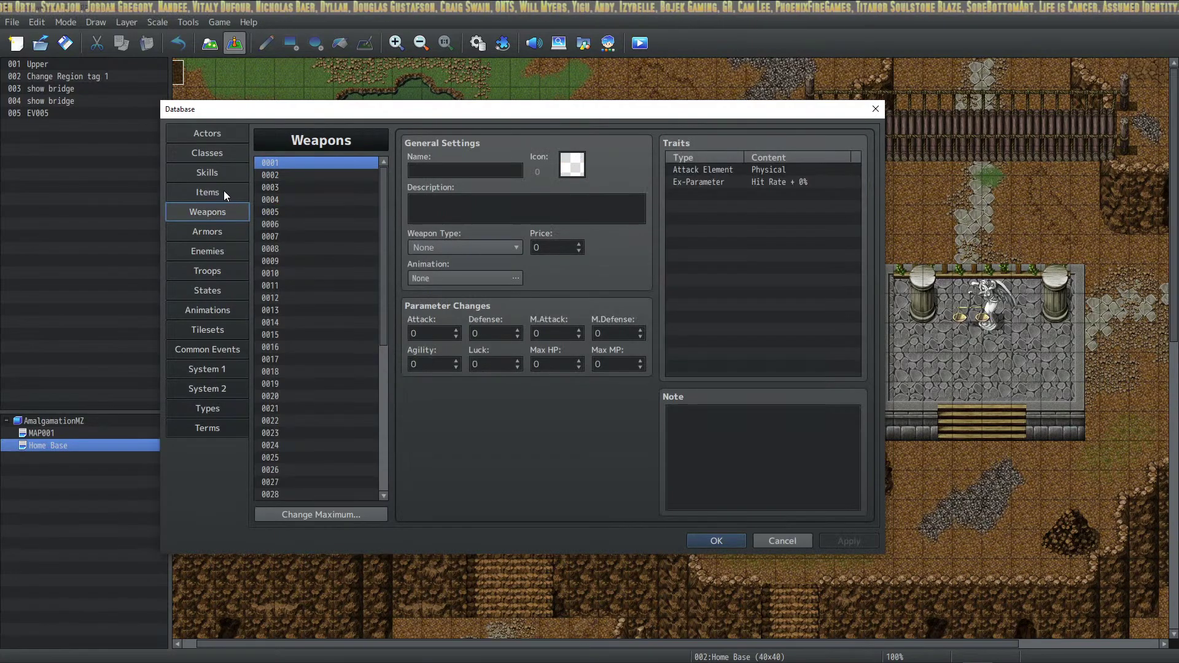
pyautogui.click(224, 193)
pyautogui.click(221, 213)
pyautogui.click(221, 195)
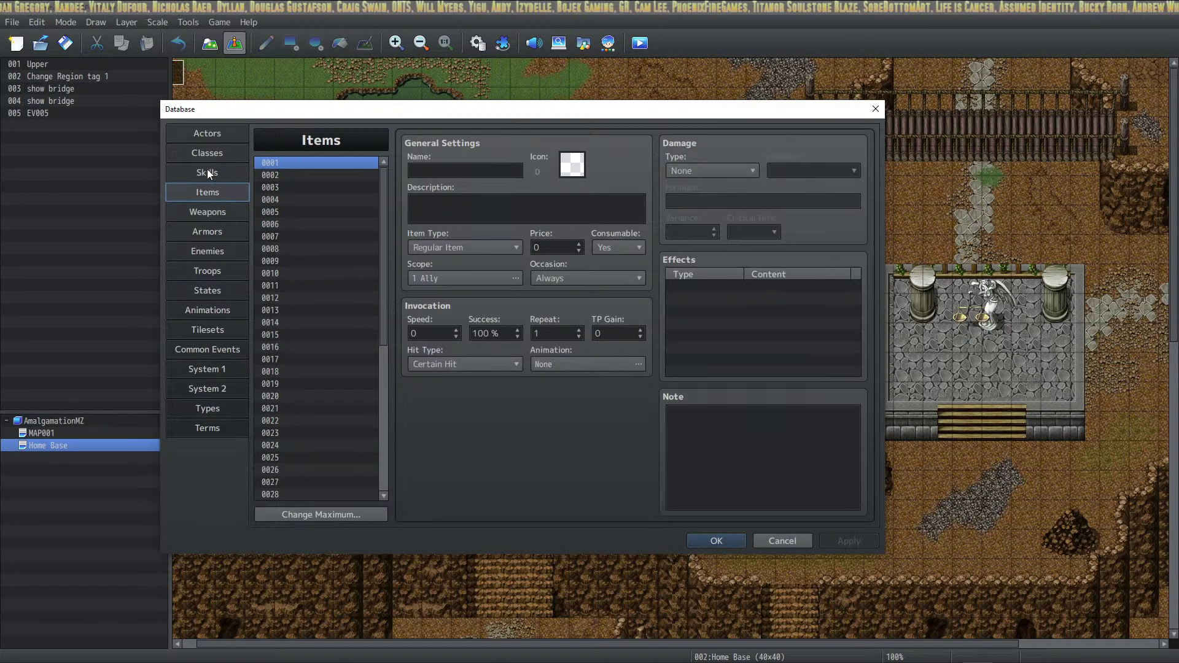
# Look over the NerdRush skill's settings and its neighbouring entries in the database's skill list.
pyautogui.click(209, 173)
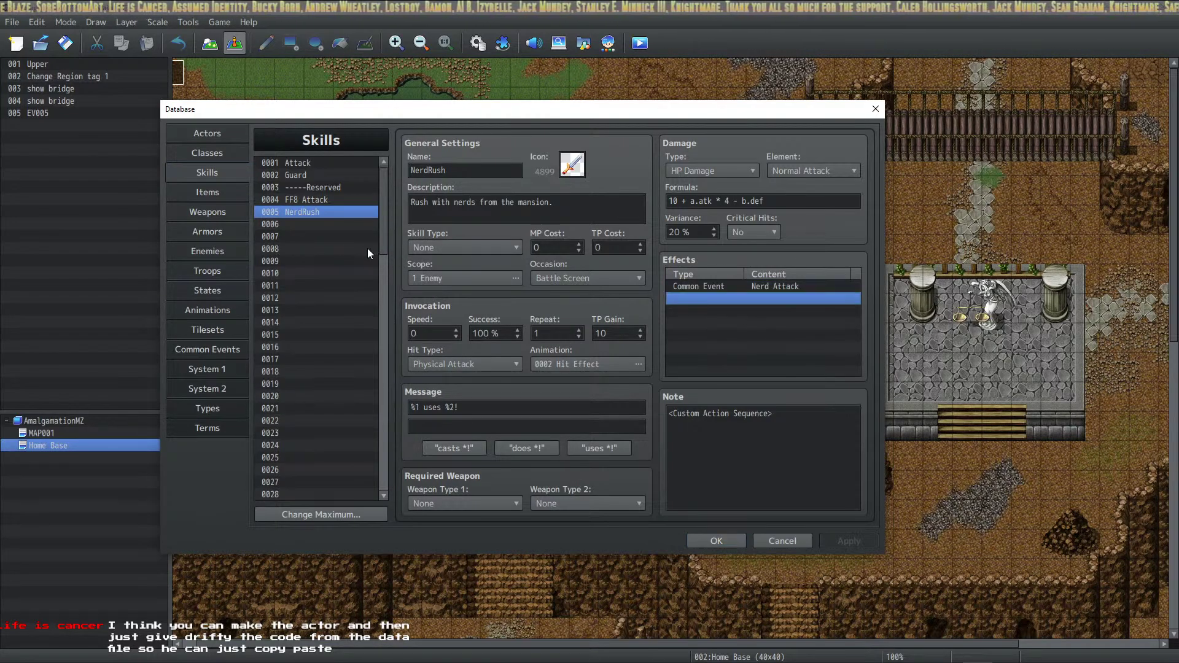
pyautogui.click(313, 225)
pyautogui.click(330, 211)
pyautogui.click(328, 201)
pyautogui.click(217, 195)
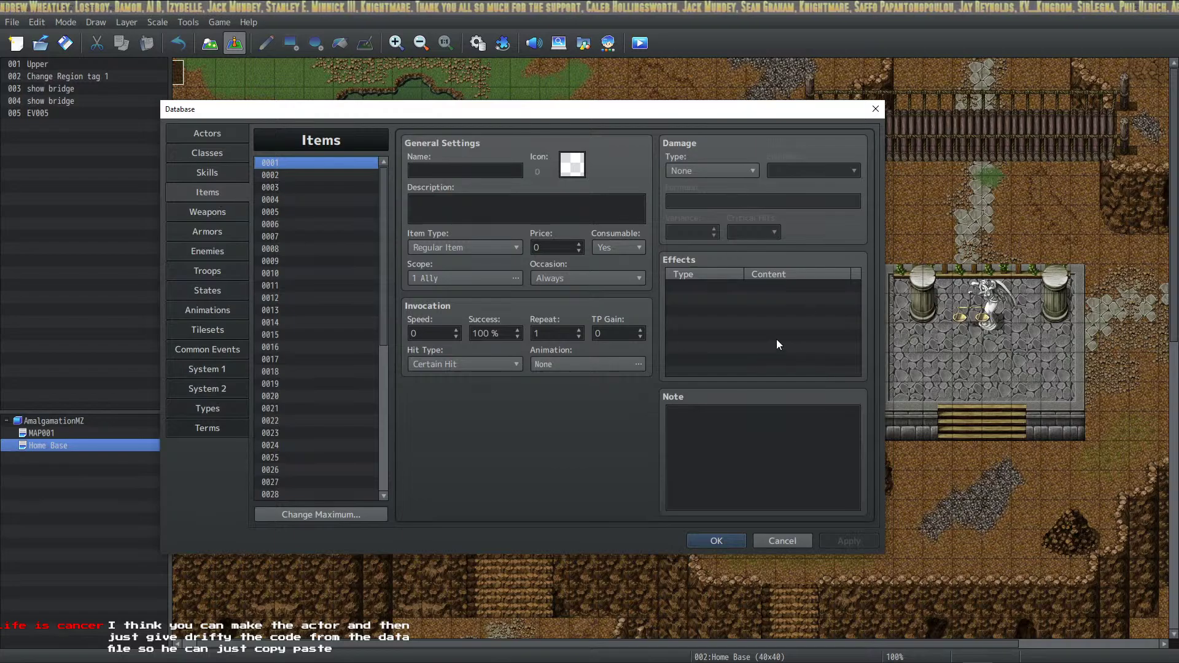
pyautogui.click(316, 240)
pyautogui.click(294, 166)
pyautogui.click(304, 177)
pyautogui.click(304, 184)
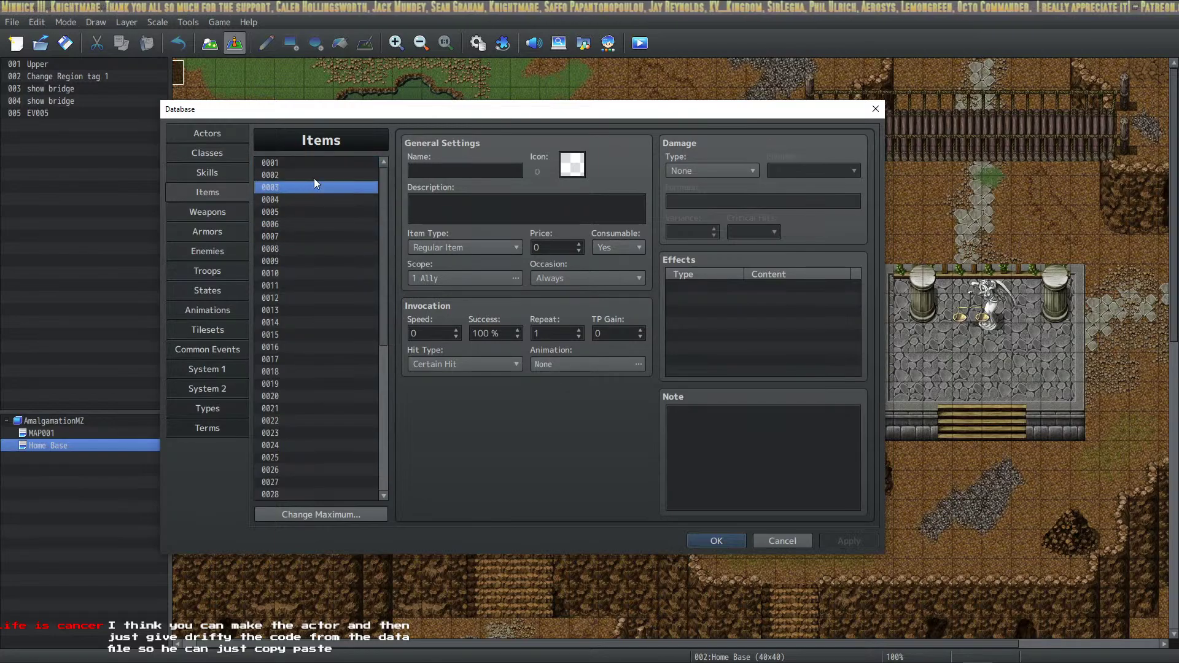
pyautogui.click(315, 178)
pyautogui.click(319, 162)
pyautogui.click(316, 175)
# Compare the settings of the FF8 Attack, NerdRush and Attack skills.
pyautogui.click(210, 172)
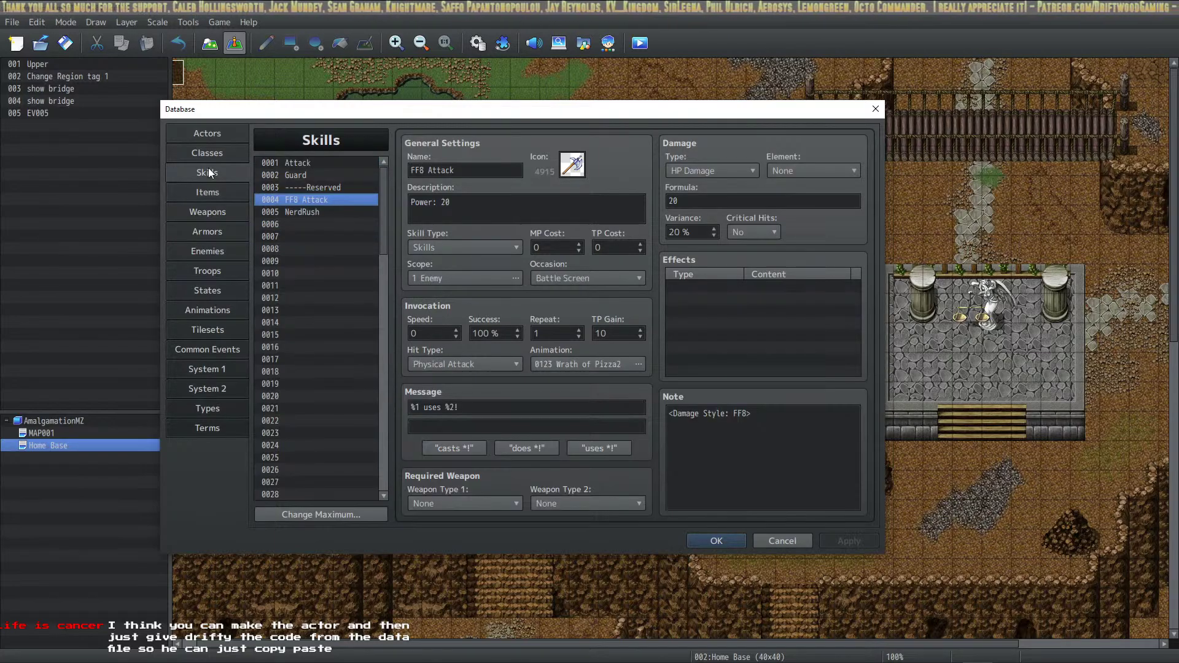
pyautogui.click(311, 211)
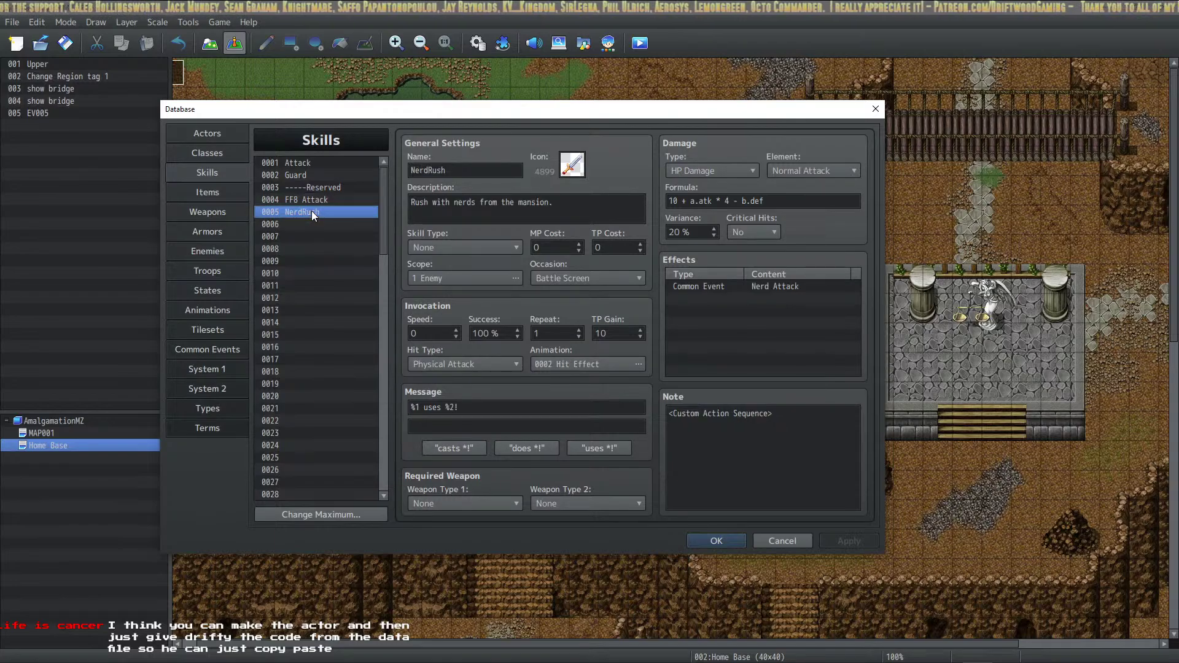
pyautogui.click(305, 163)
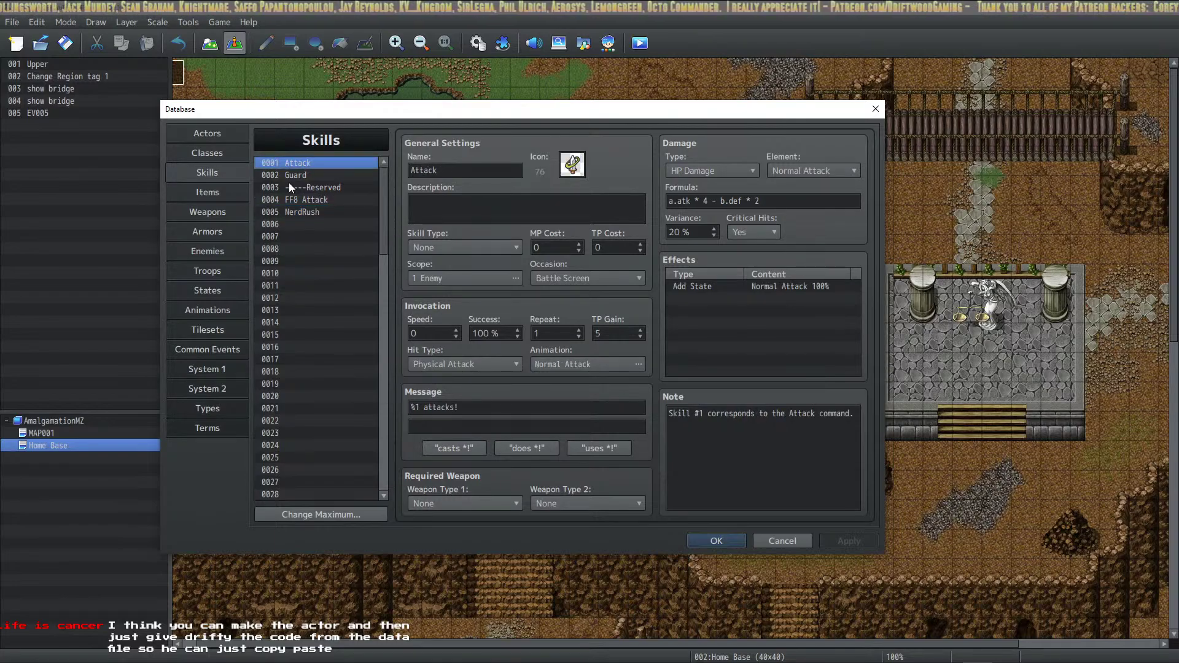
# Look through the System, Types, Common Events, Troops, Enemies and Armors categories and close the database.
pyautogui.click(205, 368)
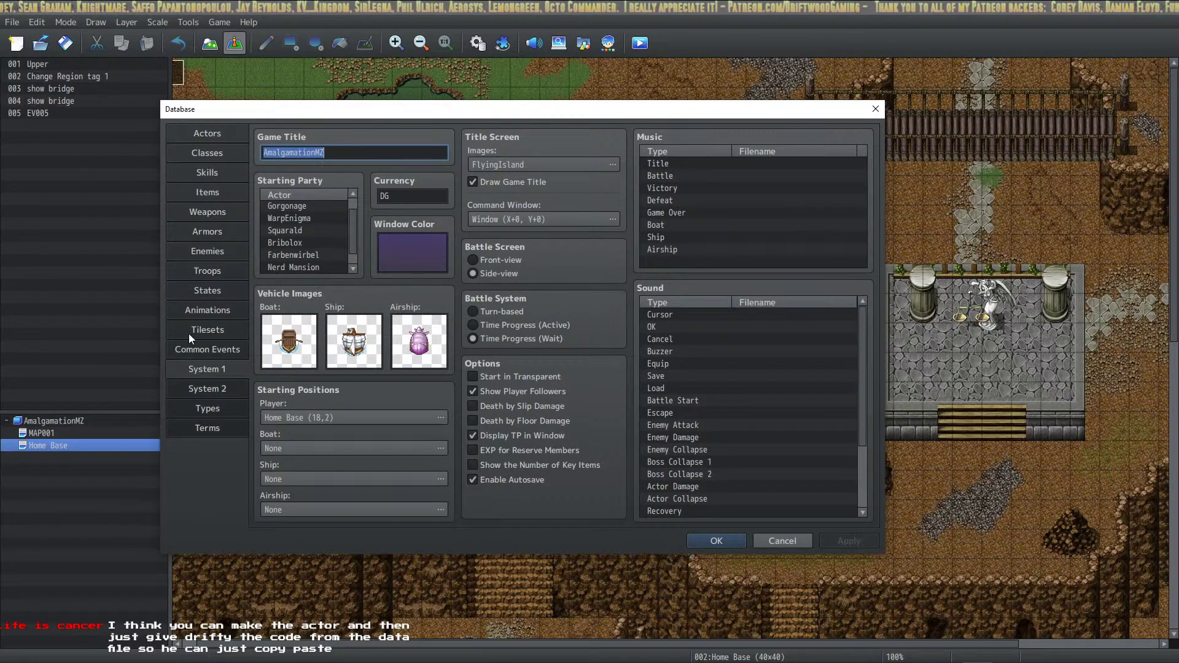
pyautogui.click(228, 392)
pyautogui.click(226, 408)
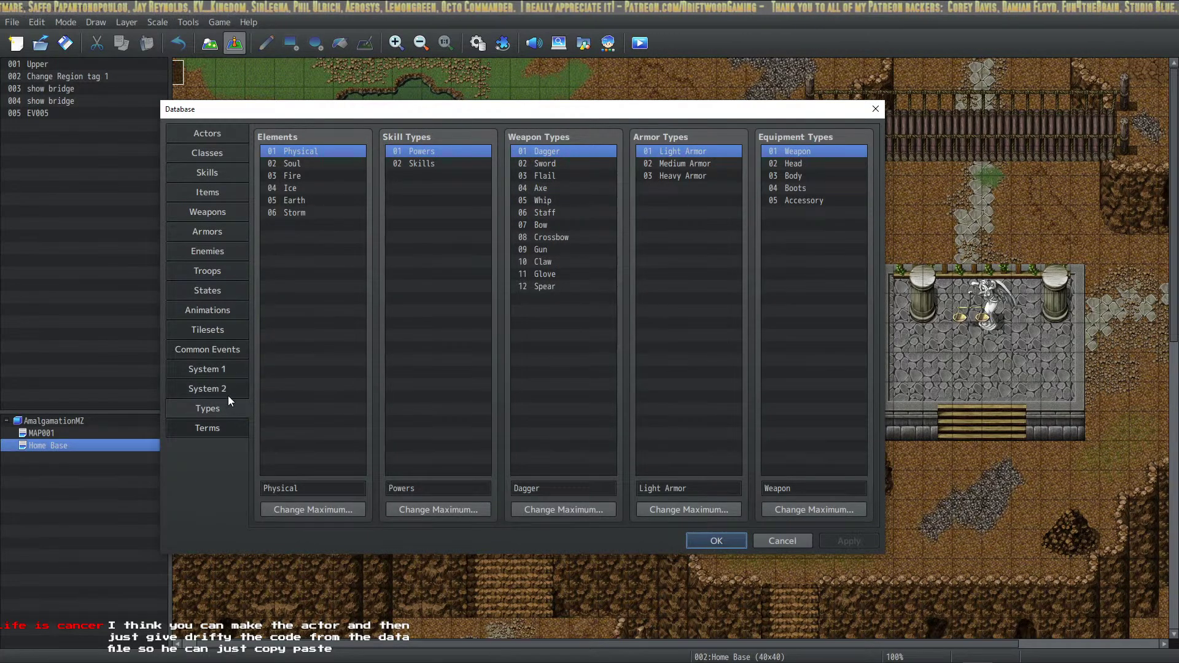
pyautogui.click(231, 366)
pyautogui.click(228, 345)
pyautogui.click(223, 268)
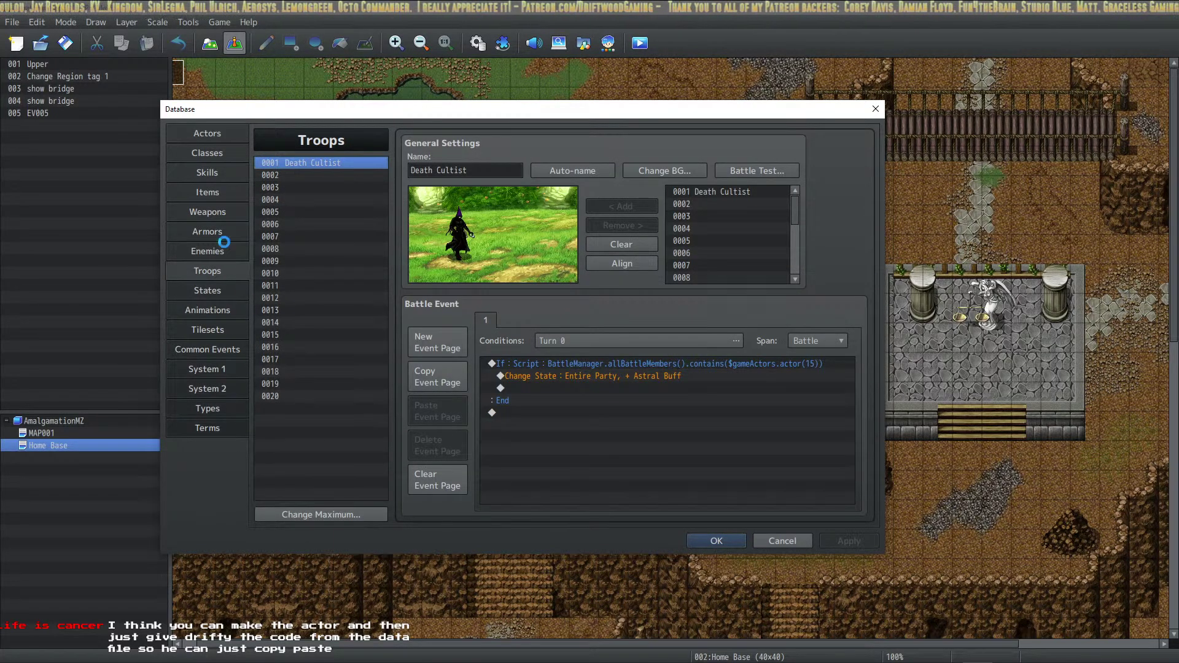
pyautogui.click(225, 250)
pyautogui.click(229, 232)
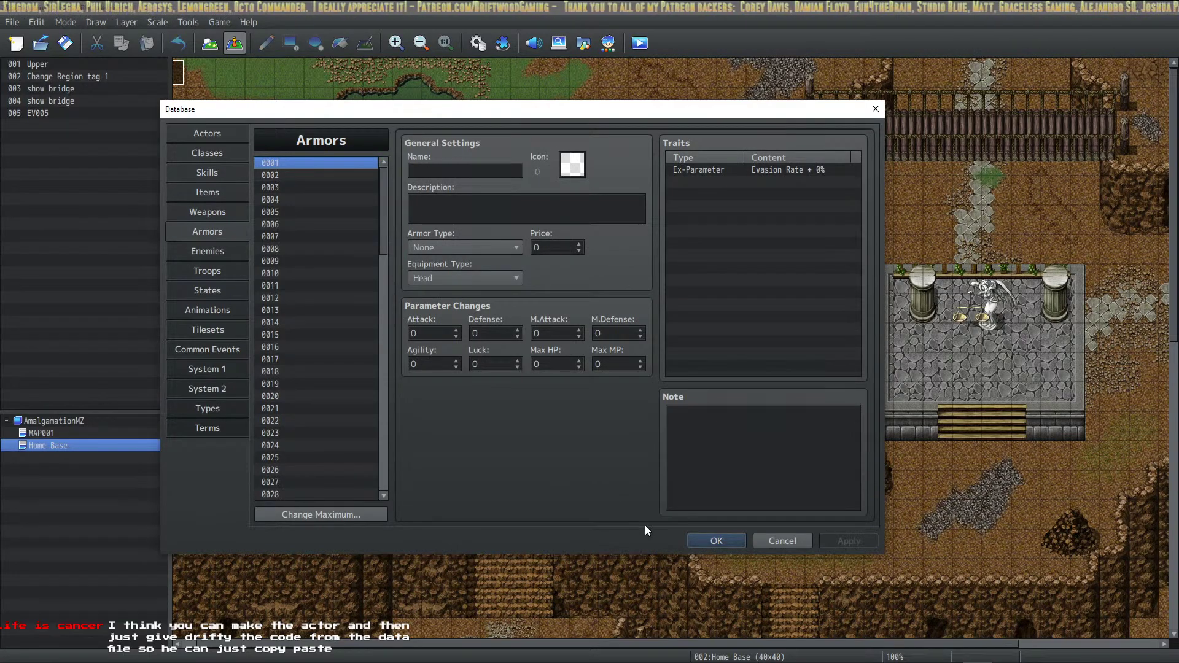
pyautogui.click(725, 536)
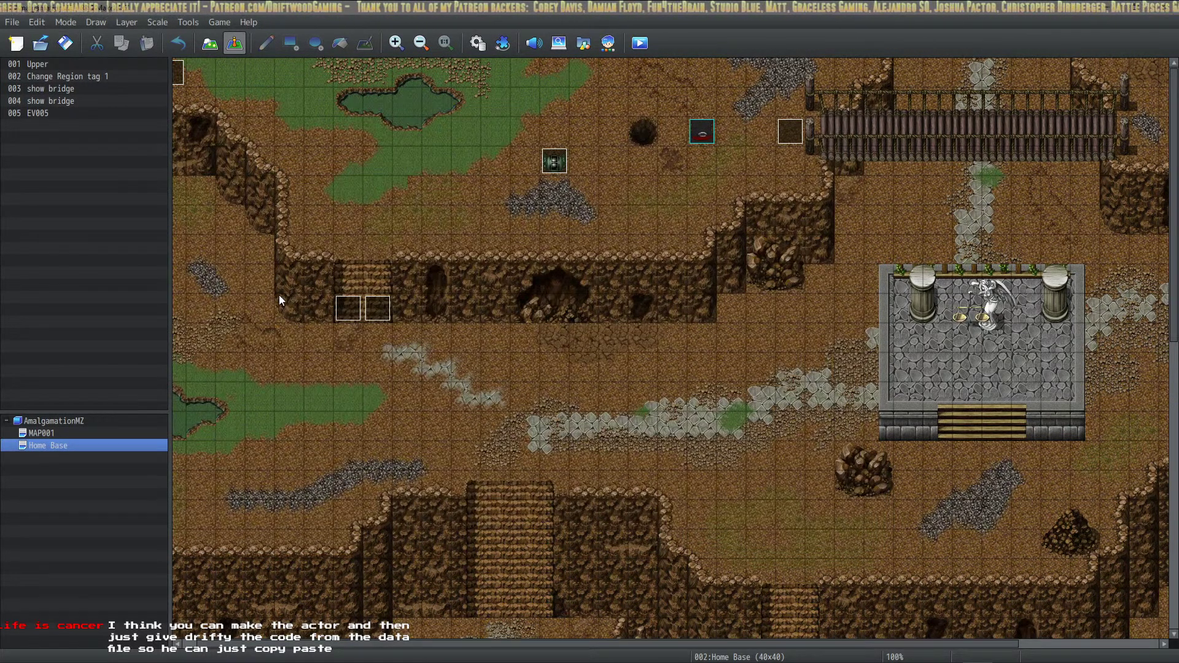
# Reopen the database, bring its window fully into view and check the Squero class.
pyautogui.click(475, 44)
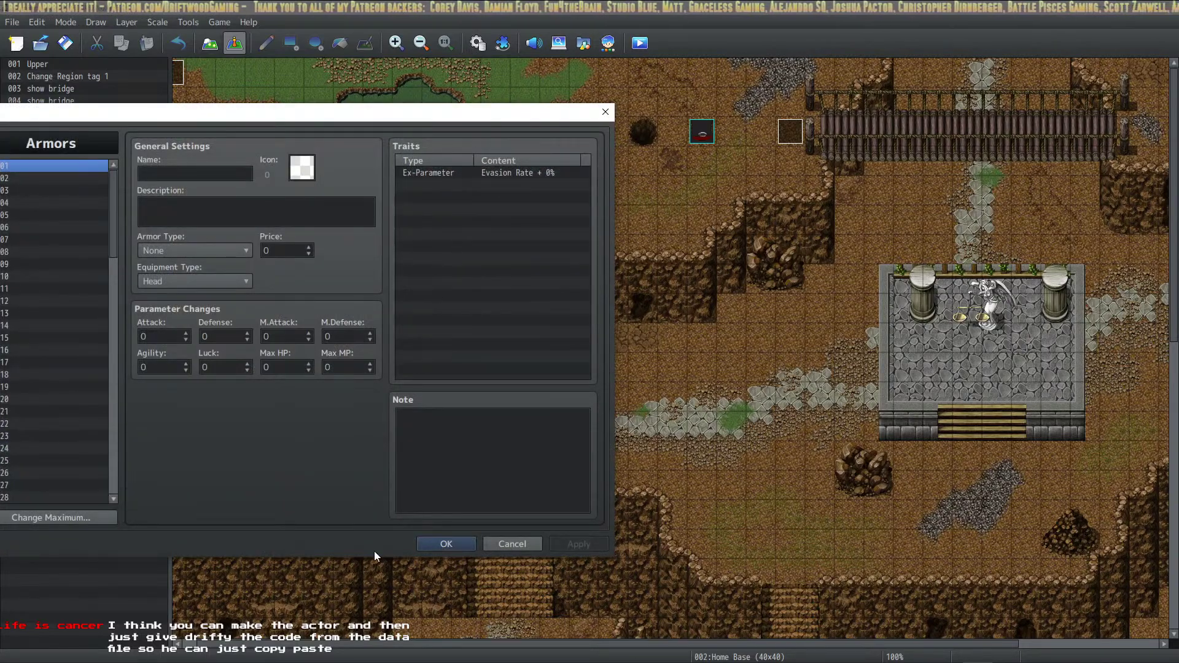
pyautogui.moveTo(263, 118); pyautogui.dragTo(719, 142)
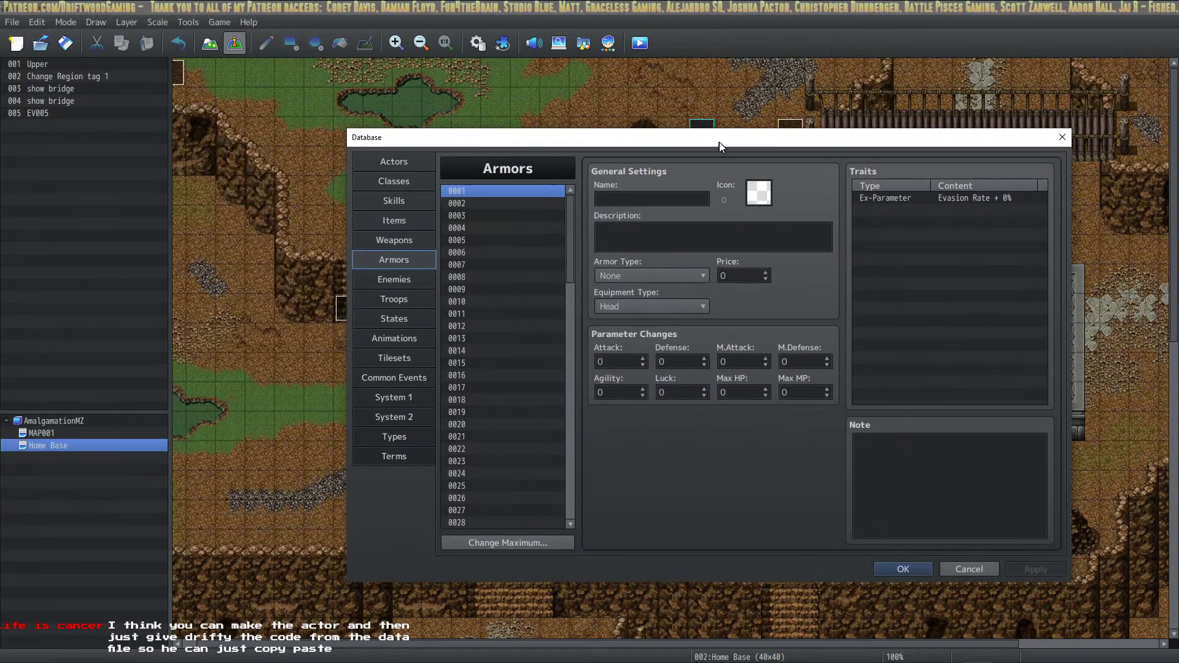
pyautogui.click(403, 202)
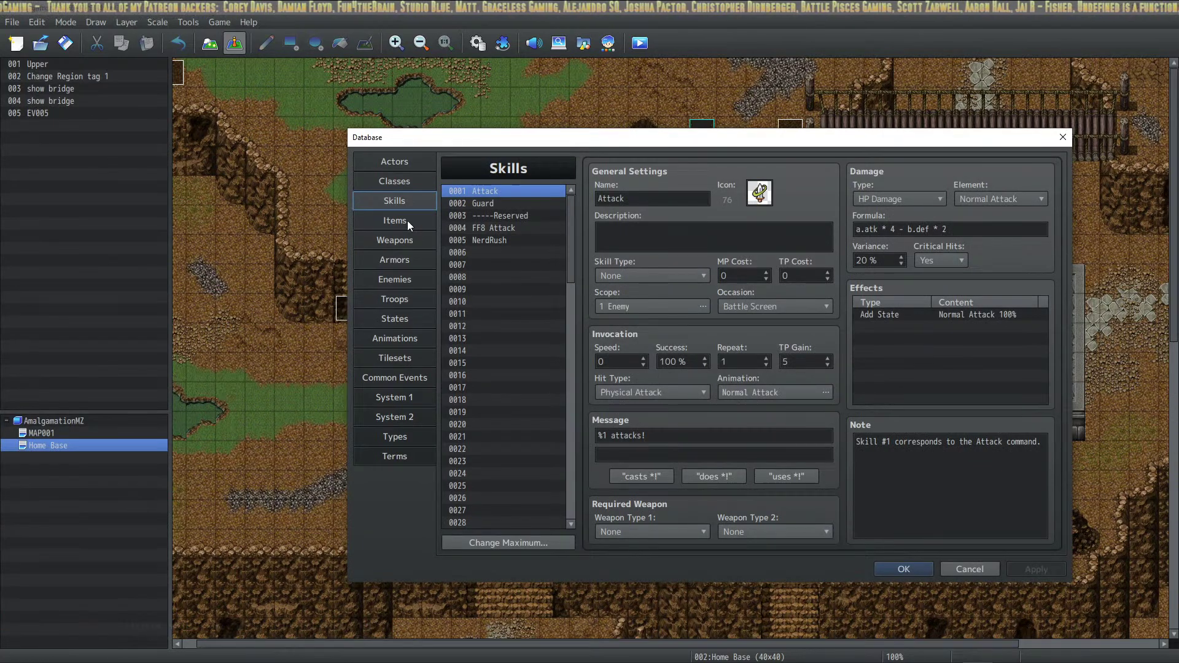
pyautogui.click(413, 179)
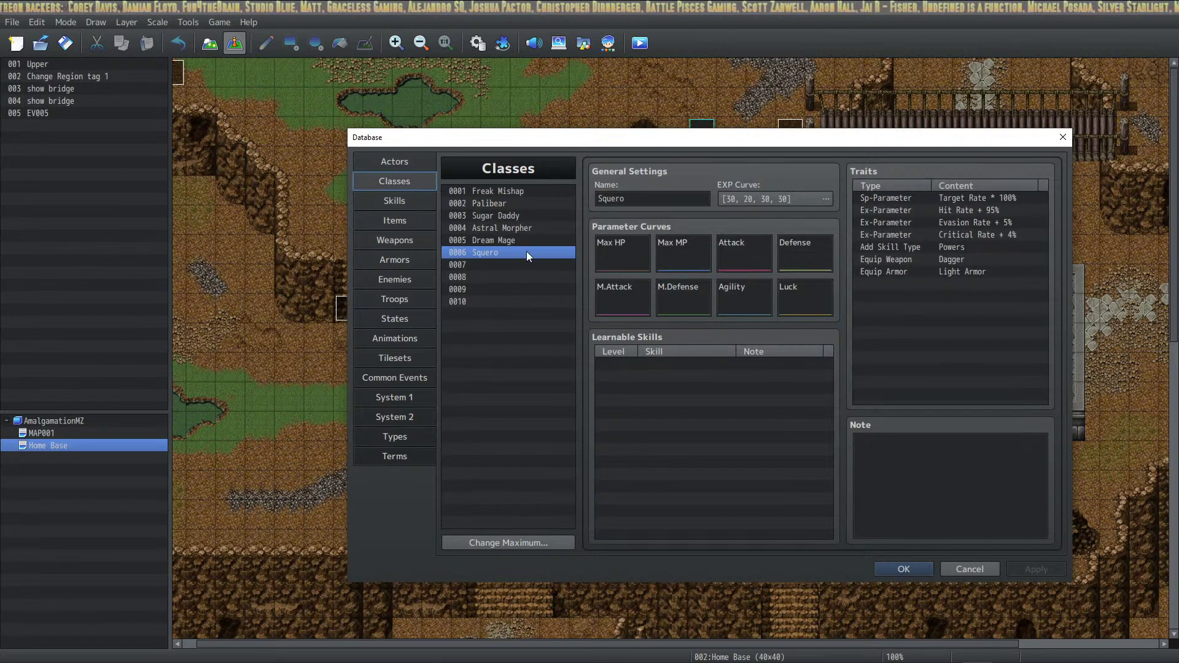
# Assign the class 0006 Squero to the actor Squarald and apply the change.
pyautogui.click(396, 165)
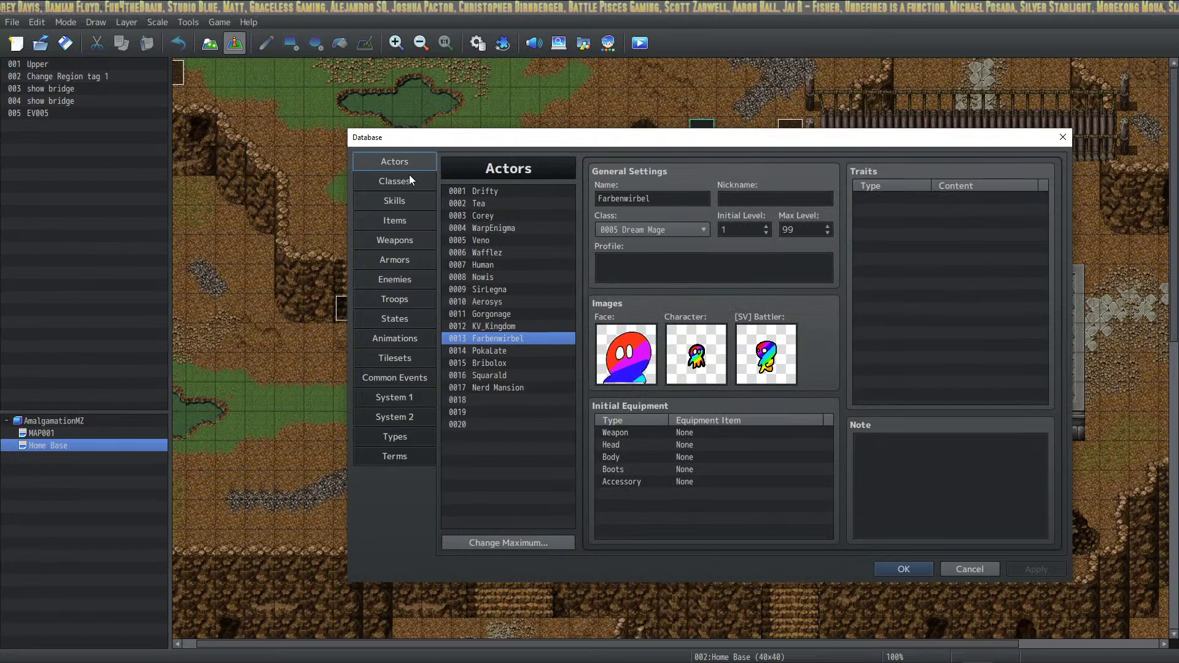
pyautogui.click(507, 373)
pyautogui.click(678, 232)
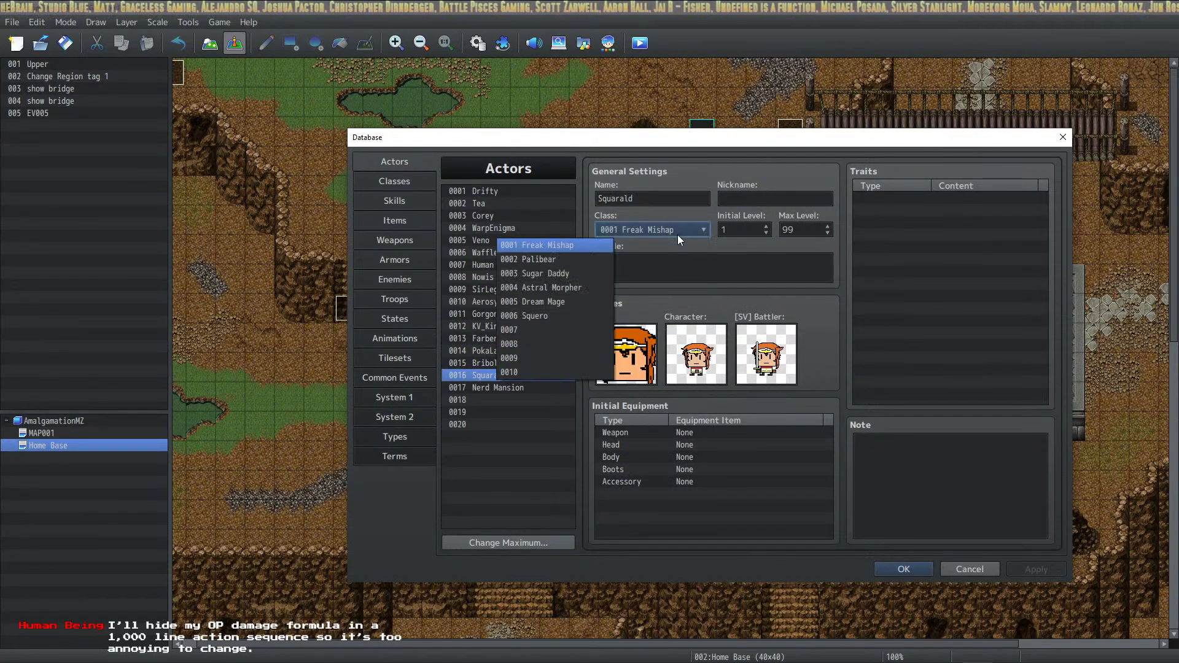
pyautogui.click(543, 316)
pyautogui.click(1028, 568)
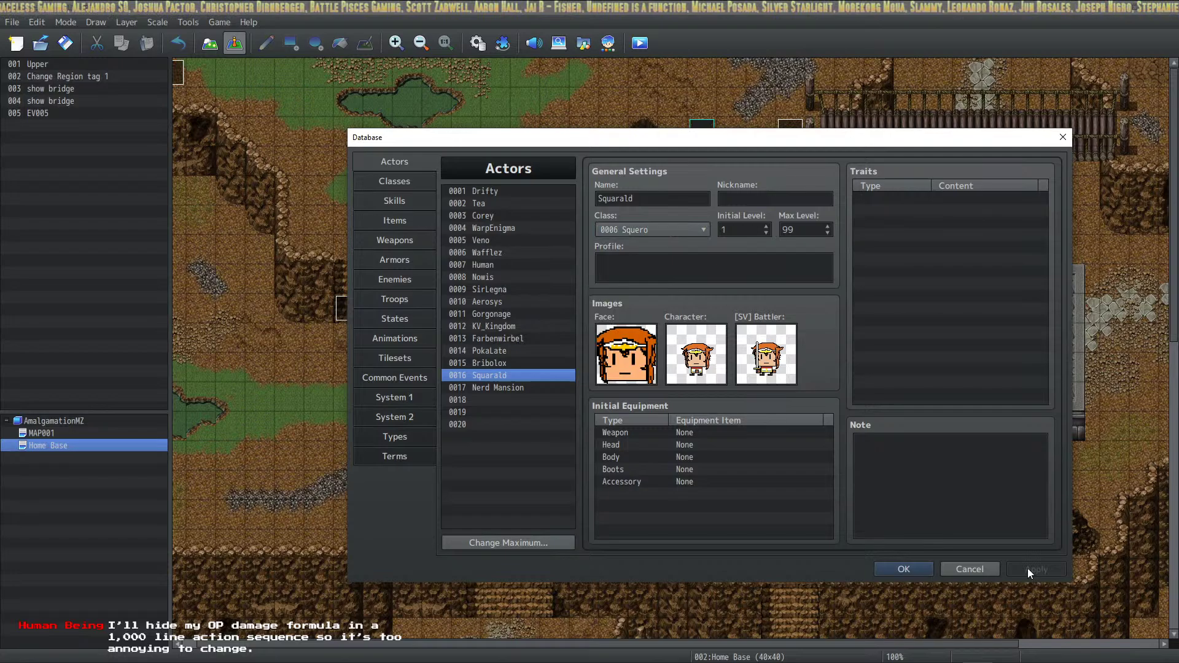
# Confirm the database changes and start a New Journey in a playtest of the game.
pyautogui.click(892, 570)
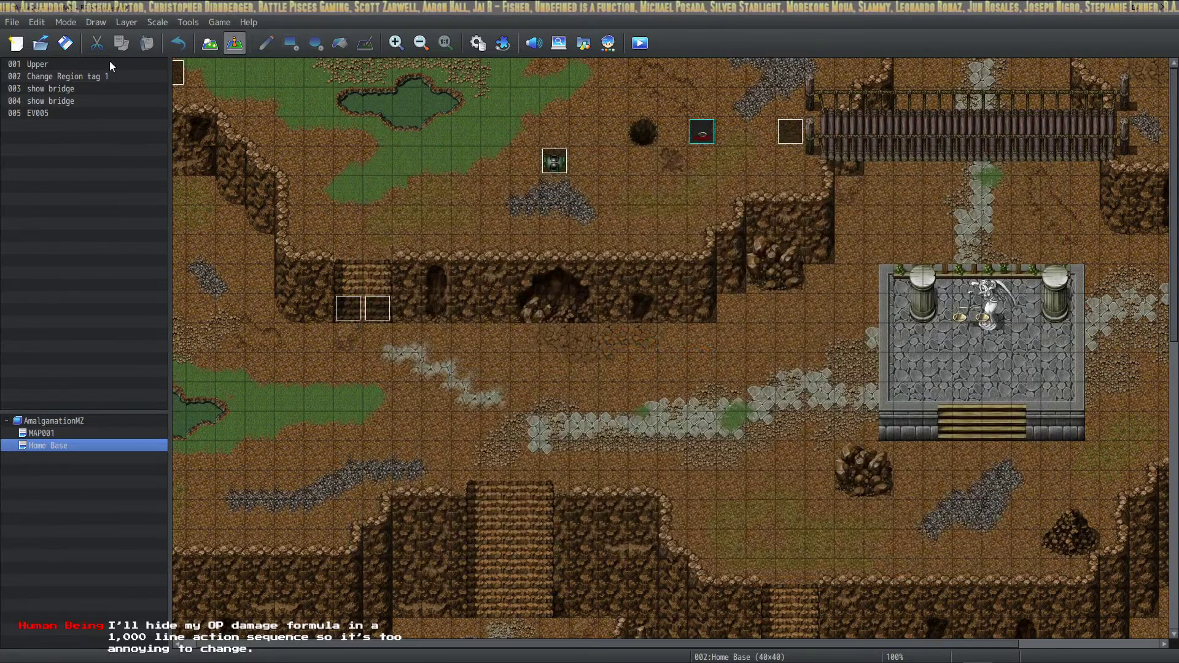
pyautogui.click(640, 43)
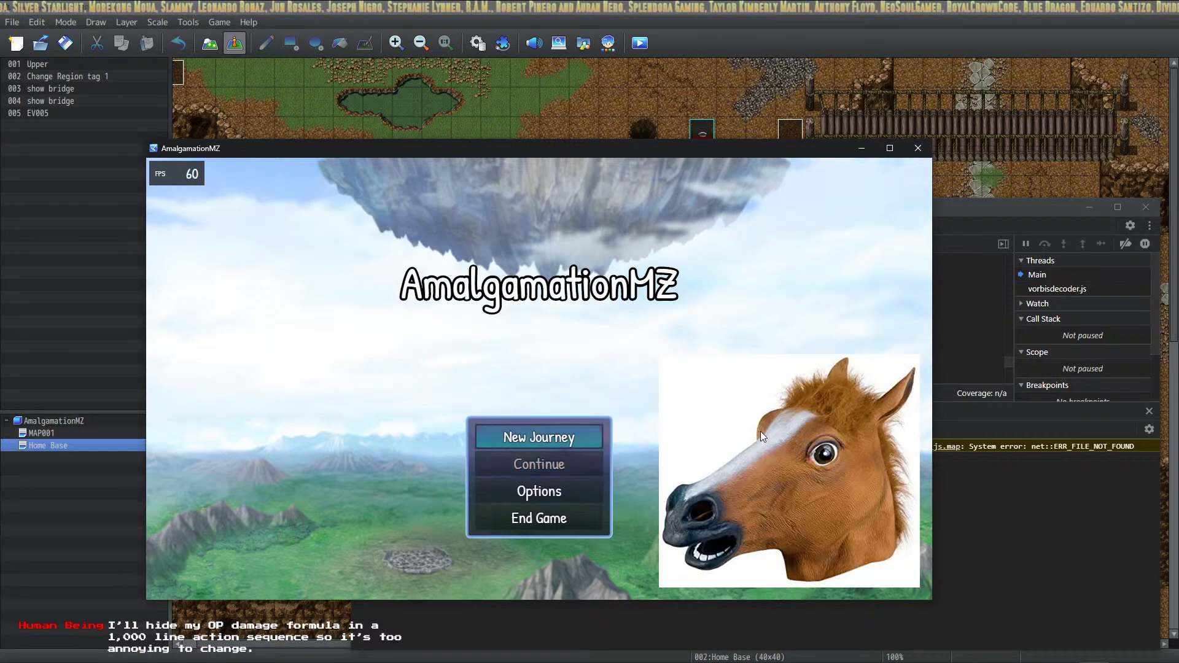
pyautogui.press('Return')
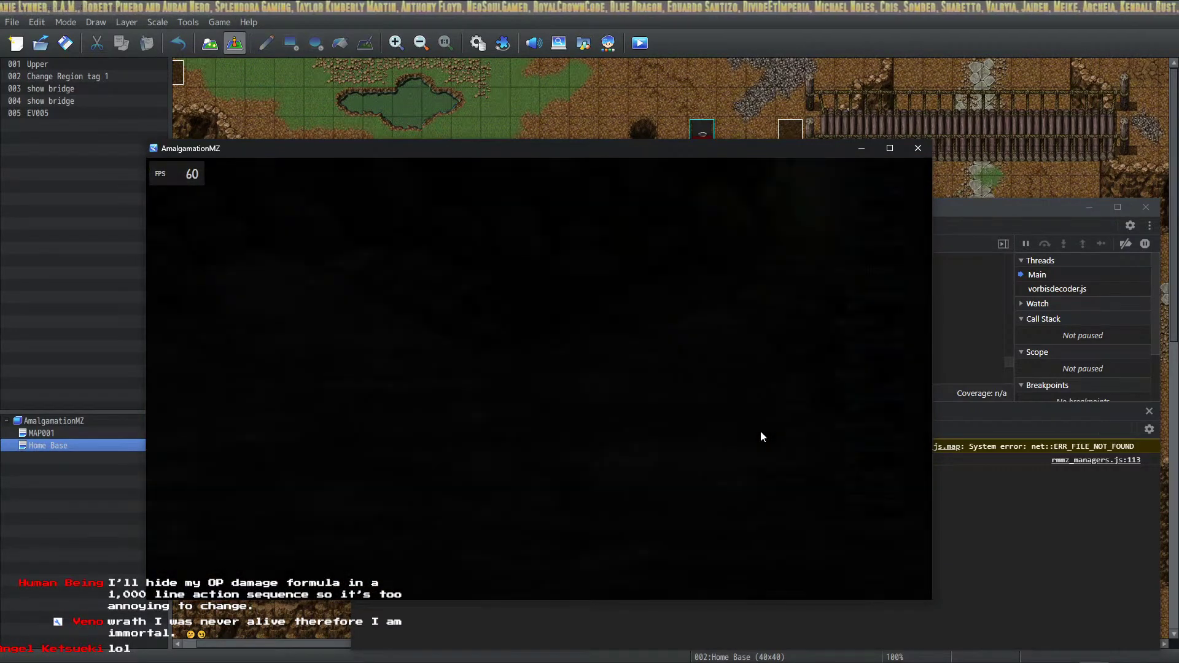
# Test the battle by using Attack with the party members and NerdRush with Nerd Mansion against the robed enemy.
pyautogui.press('Return')
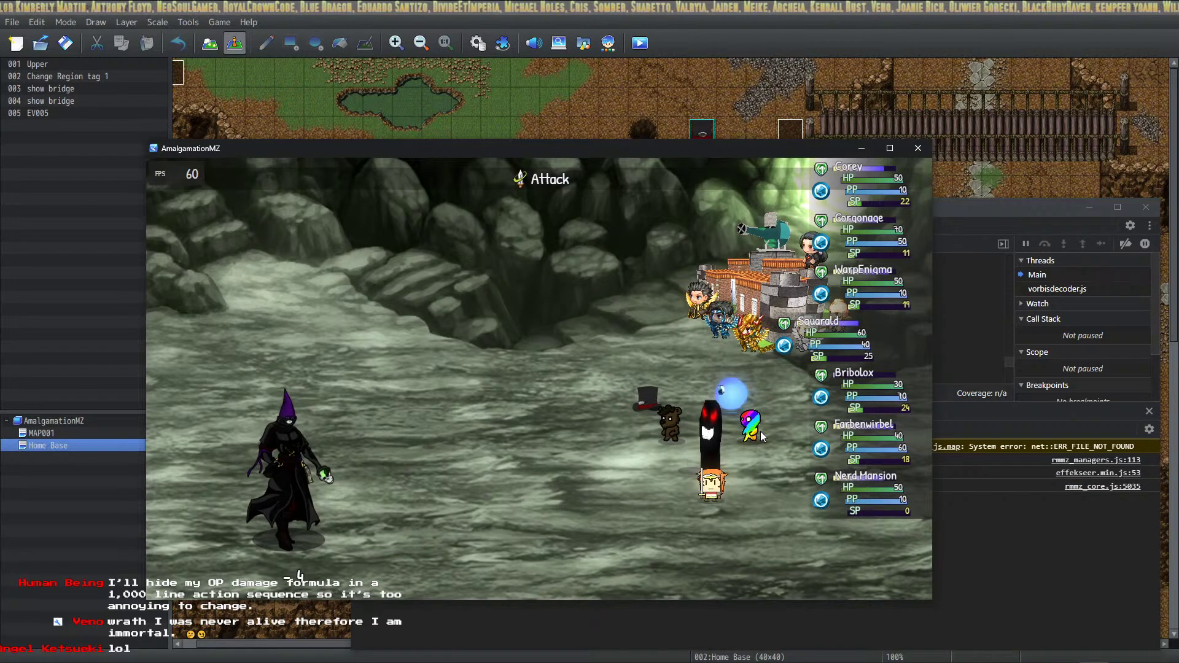
pyautogui.press('Return')
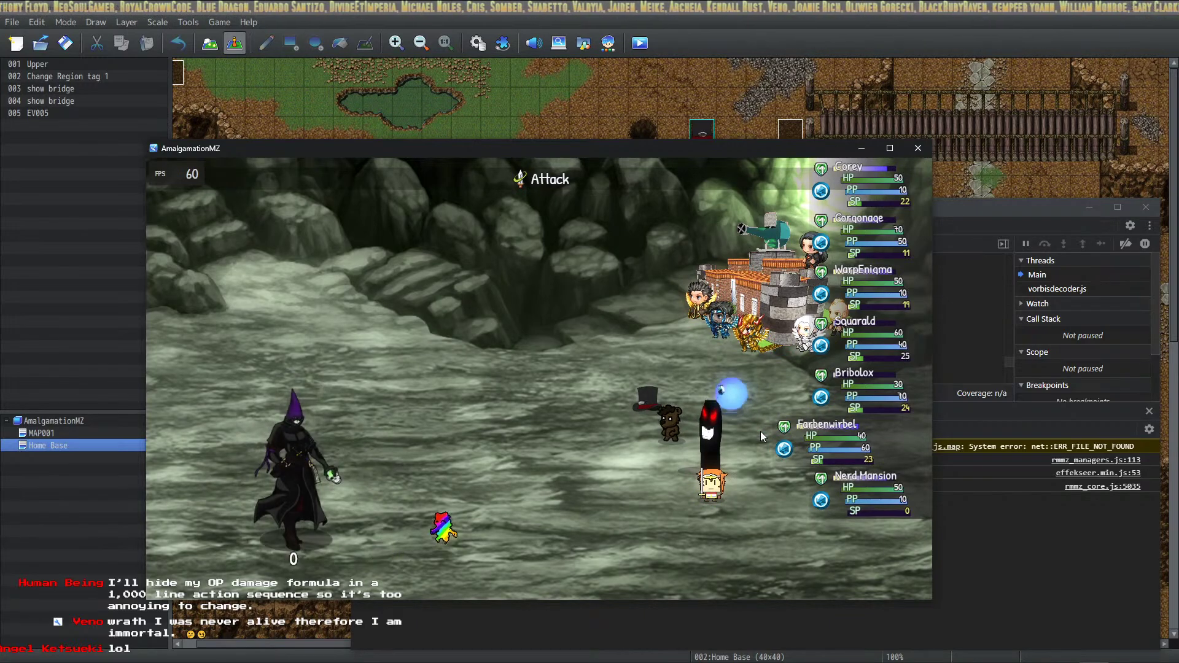
pyautogui.press('Return')
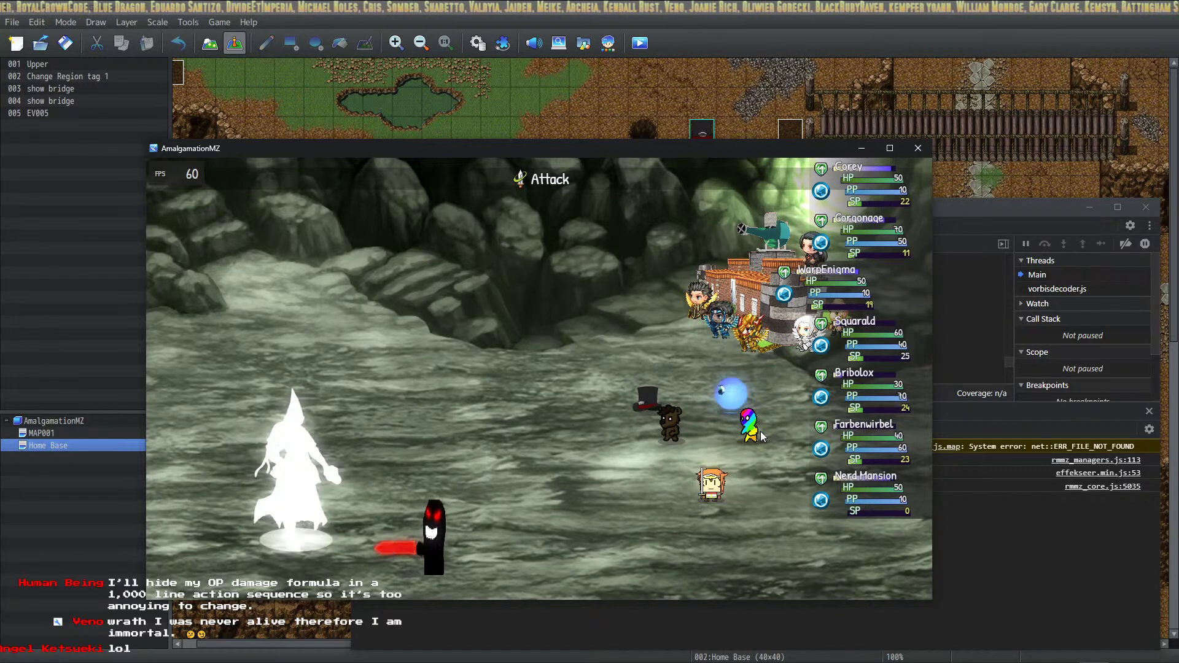
pyautogui.press('Return')
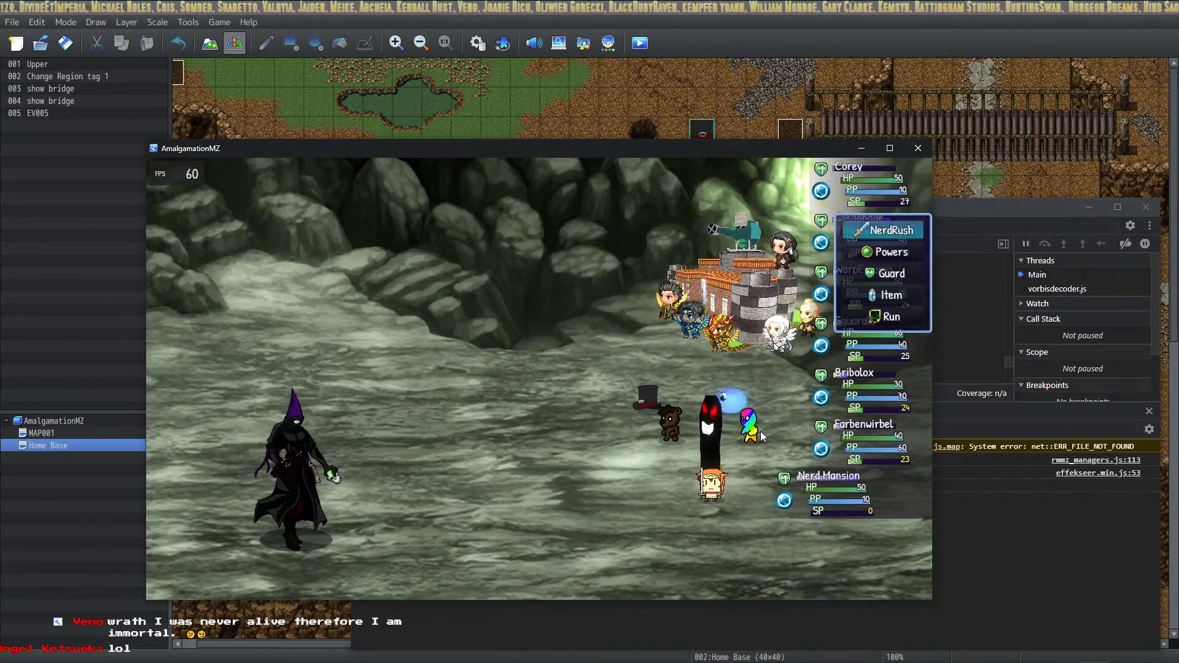
pyautogui.press('Return')
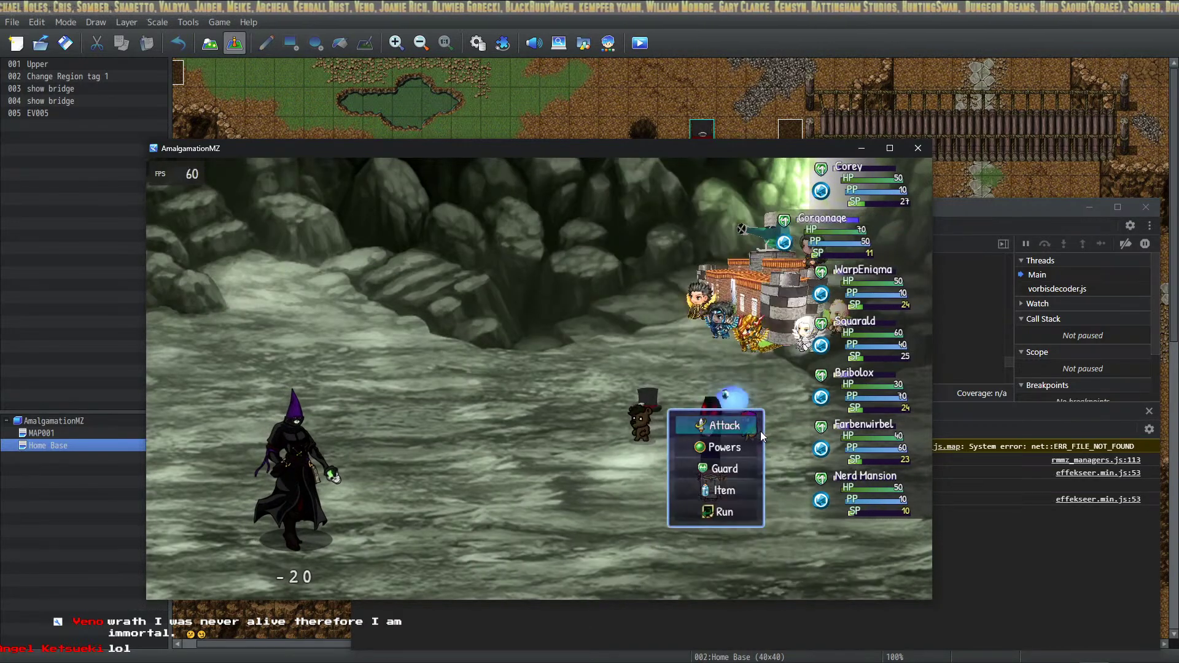
# Continue the test battle with Attack for the next party members and highlight Powers for Nerd Mansion.
pyautogui.press('Return')
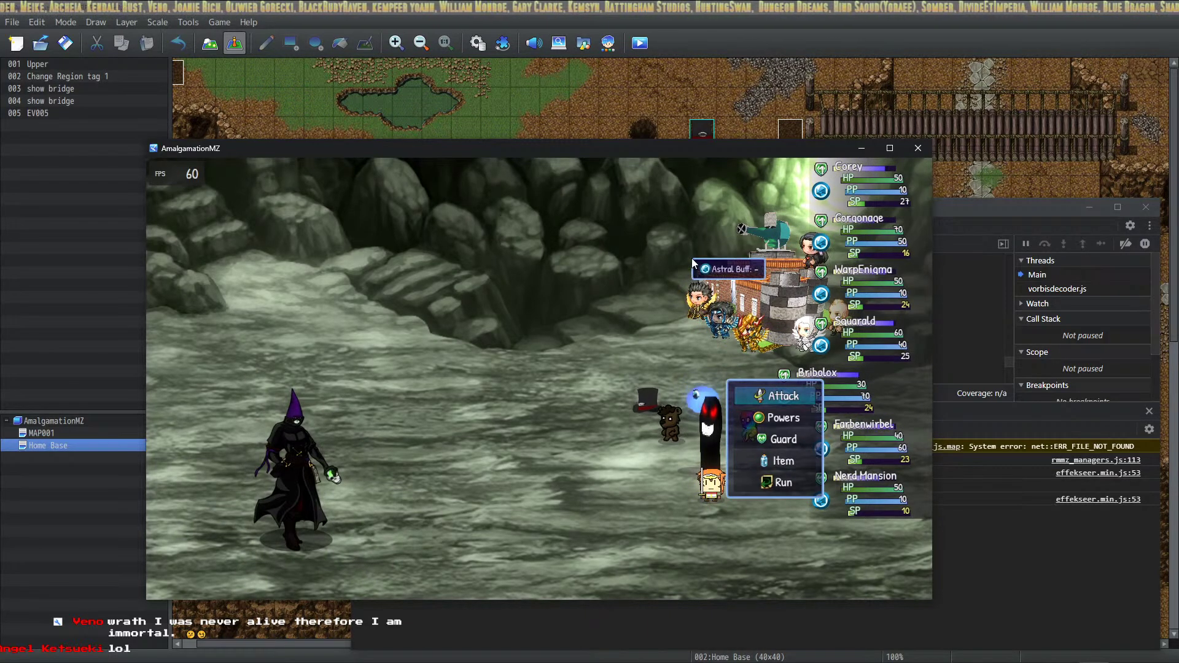
pyautogui.press('Return')
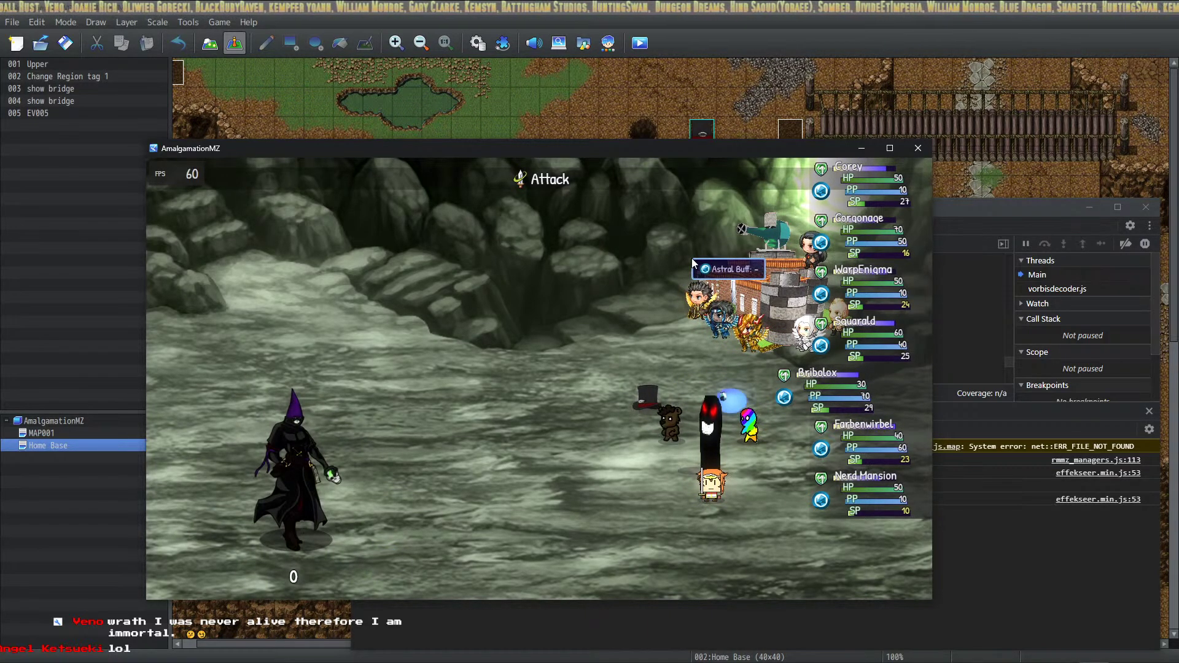
pyautogui.press('Return')
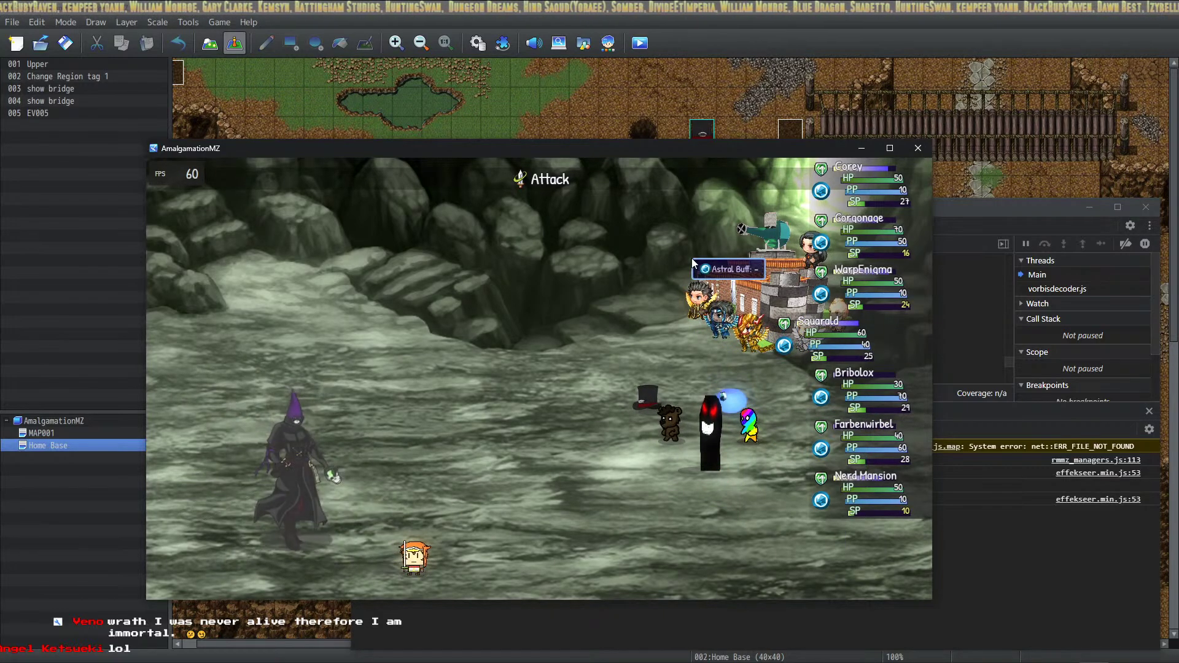
pyautogui.press('Return')
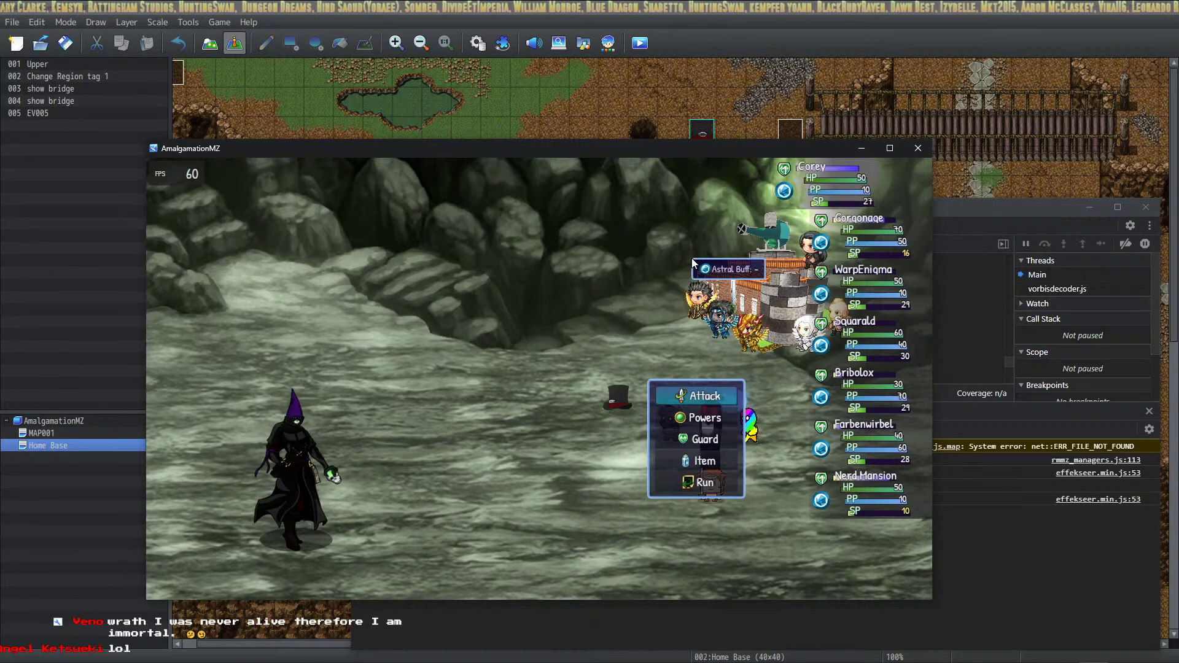
pyautogui.press('Return')
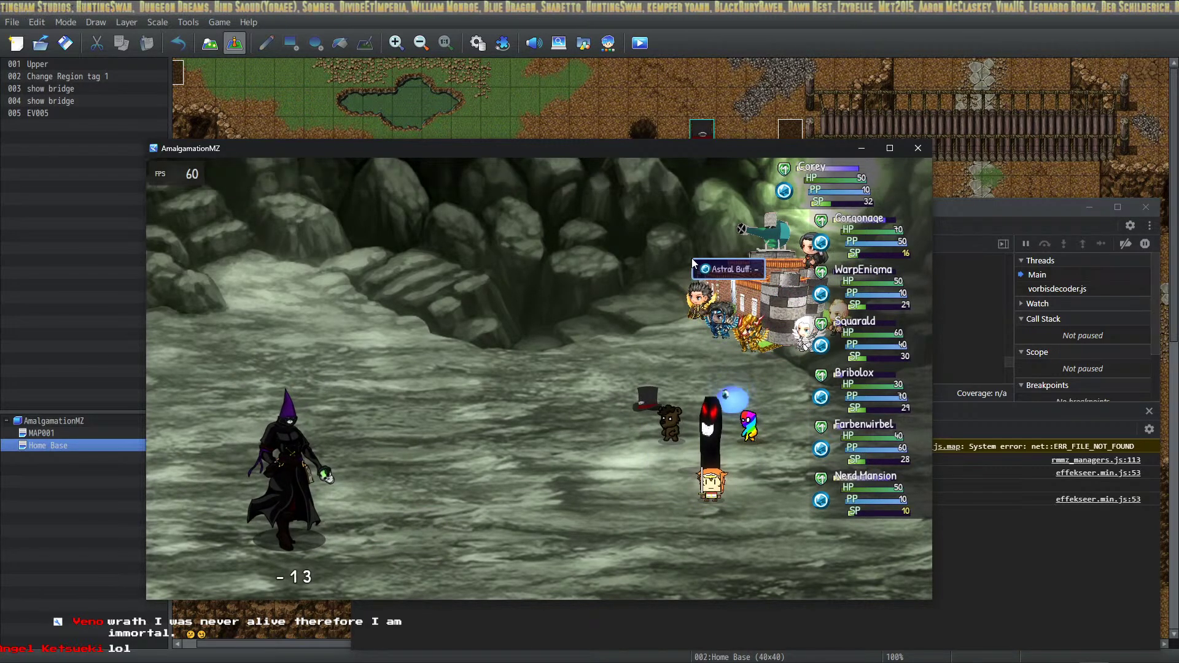
pyautogui.press('Down')
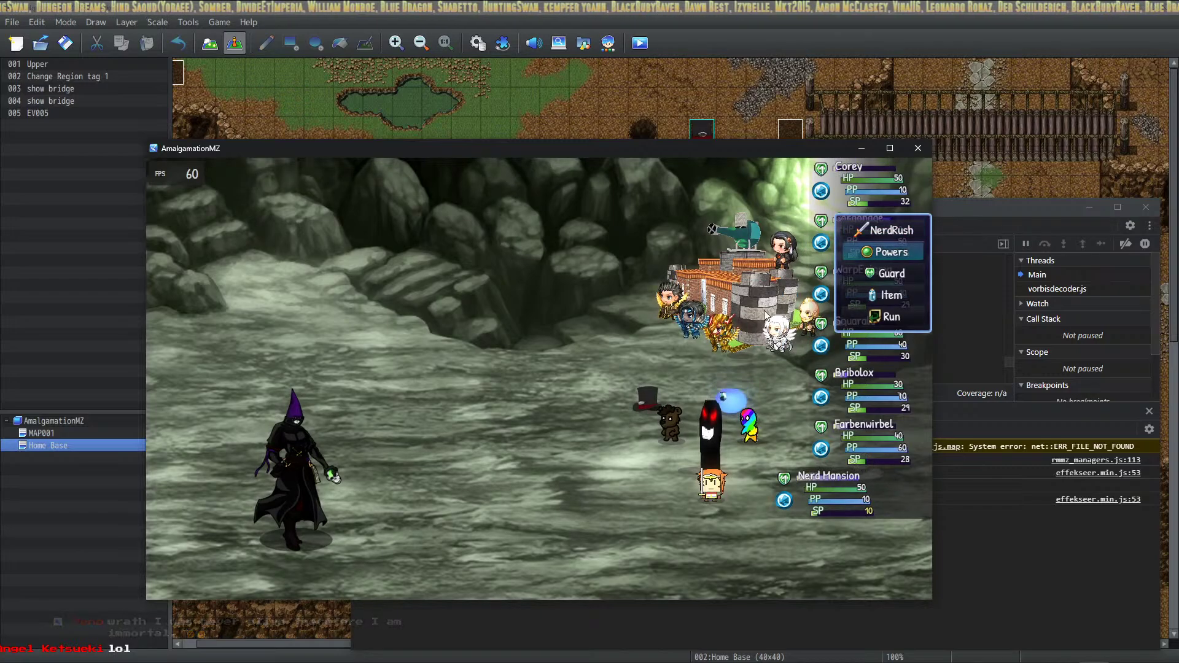